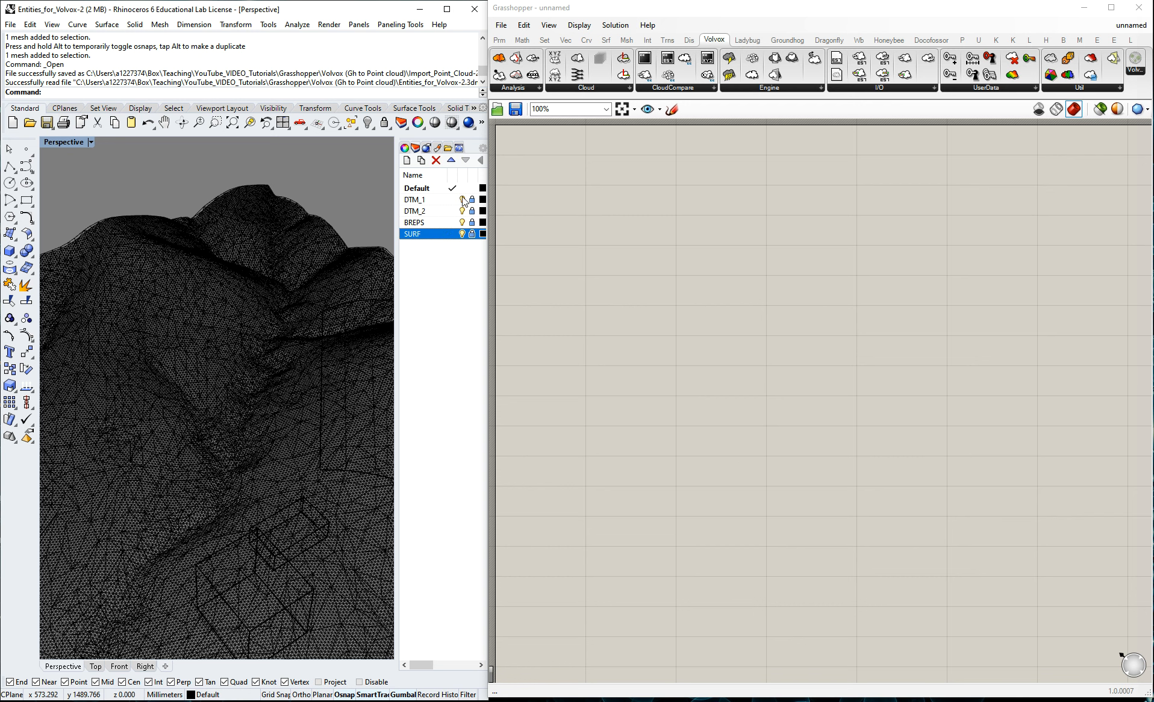
Turn off the DTM_2, BREPS and SURF layers, leaving only the DTM_1 terrain mesh visible.
{"action": "left_click", "coordinate": [421, 222]}
{"action": "left_click", "coordinate": [462, 233]}
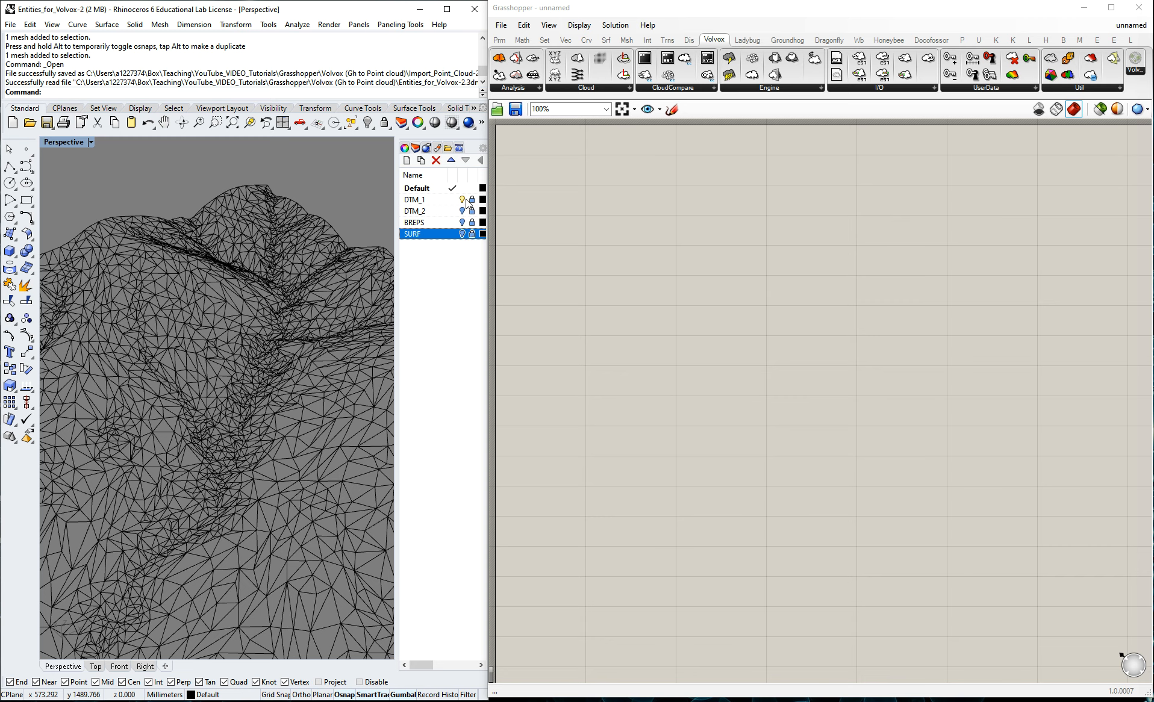
{"action": "left_click", "coordinate": [462, 200]}
{"action": "left_click", "coordinate": [462, 199]}
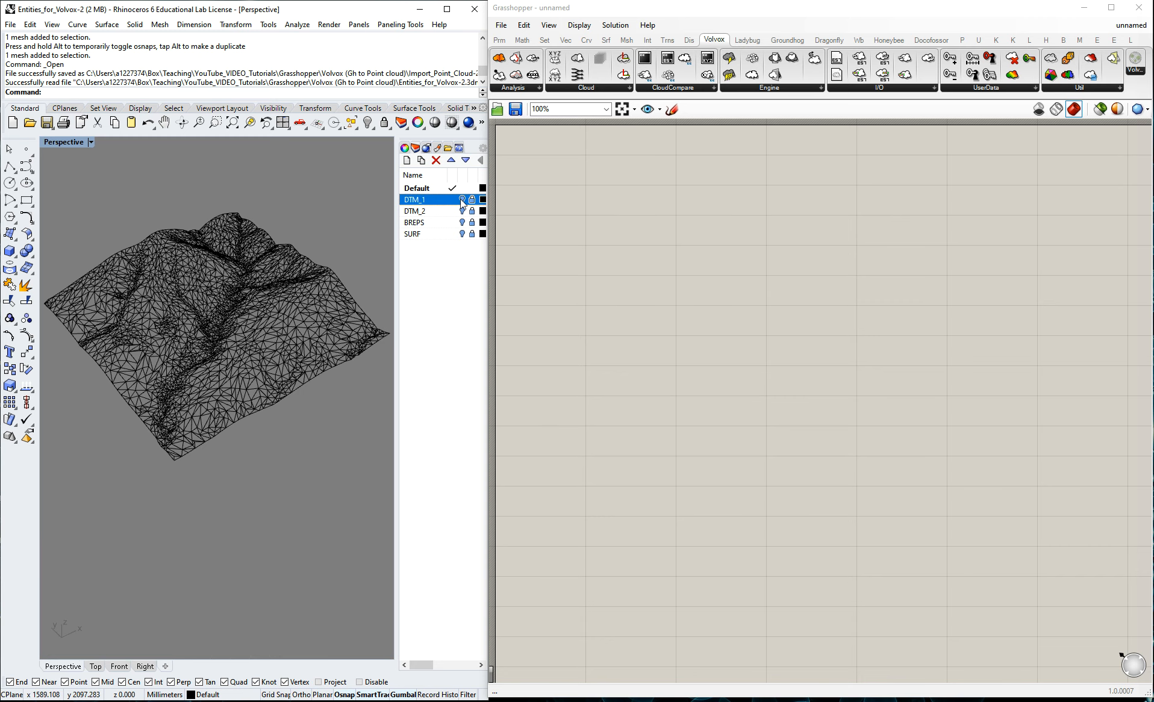
Examine the irregular triangulation of the DTM_1 terrain mesh, both close up and as a whole.
{"action": "scroll", "coordinate": [166, 376], "scroll_direction": "up", "scroll_amount": 3}
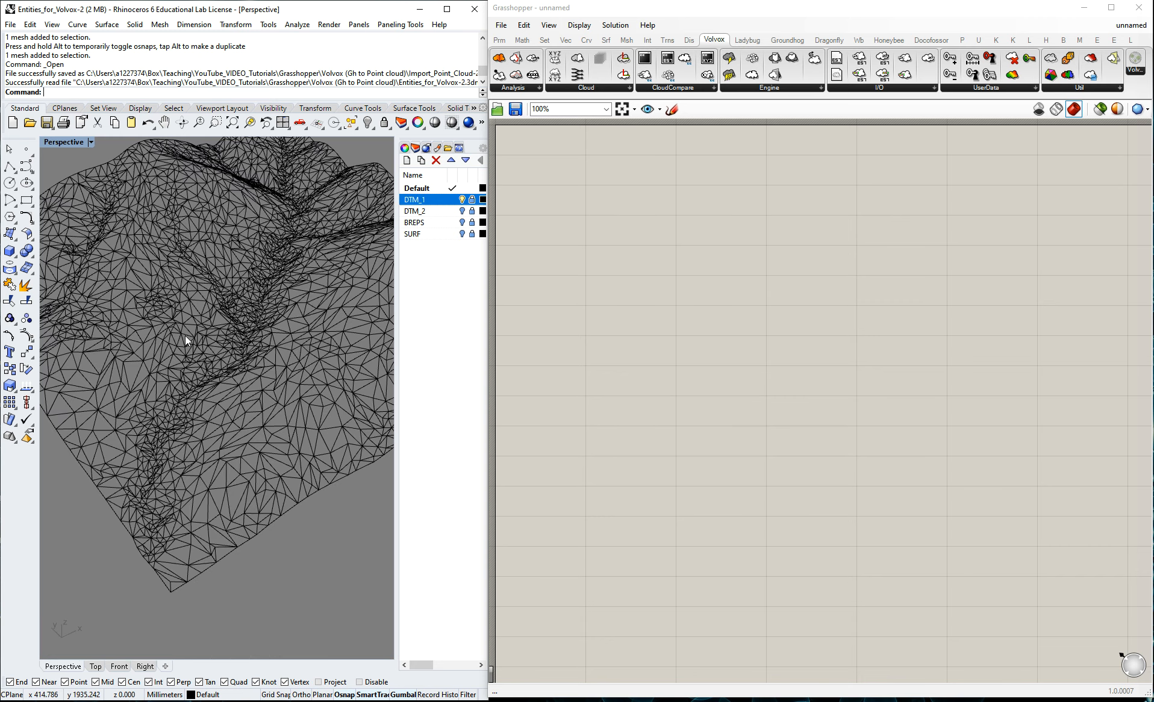
{"action": "scroll", "coordinate": [207, 309], "scroll_direction": "up", "scroll_amount": 3}
{"action": "scroll", "coordinate": [226, 313], "scroll_direction": "down", "scroll_amount": 5}
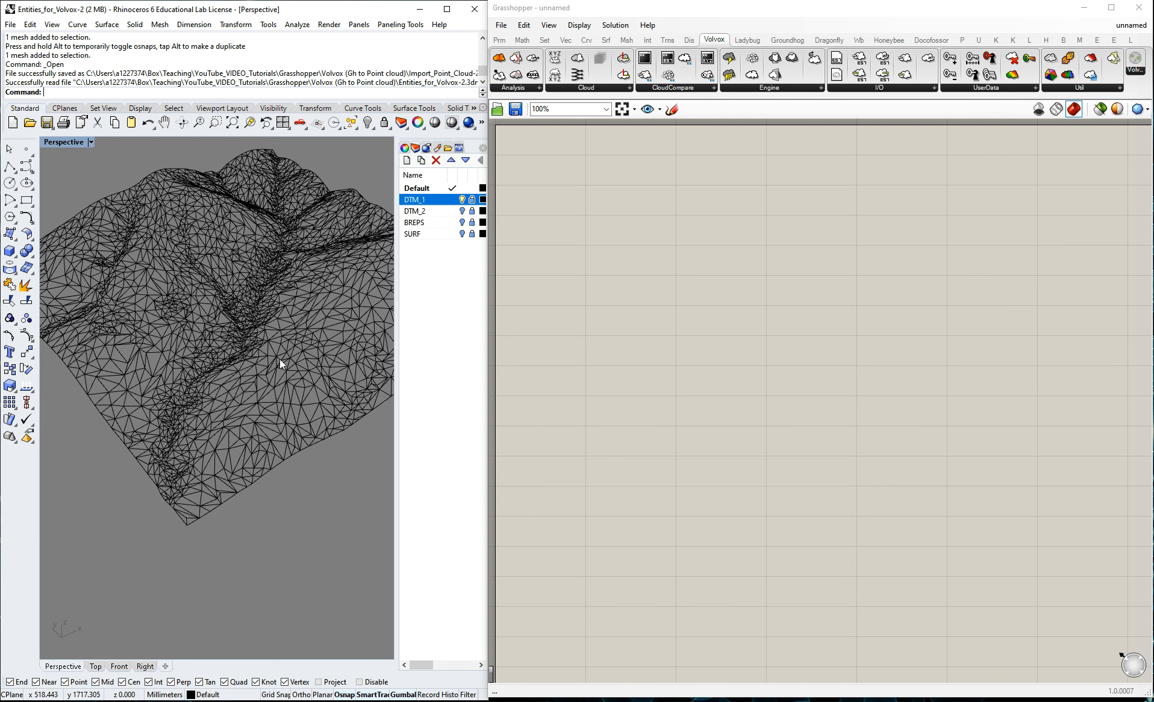
{"action": "scroll", "coordinate": [206, 360], "scroll_direction": "down", "scroll_amount": 2}
{"action": "scroll", "coordinate": [243, 249], "scroll_direction": "up", "scroll_amount": 5}
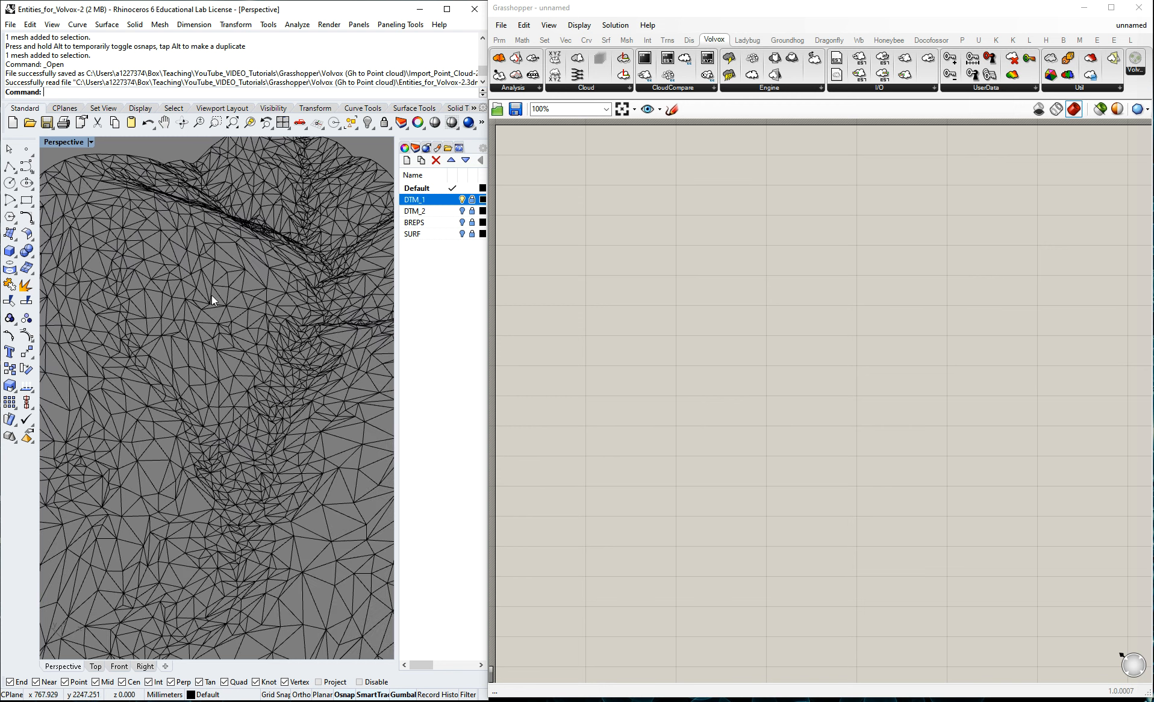
{"action": "scroll", "coordinate": [231, 356], "scroll_direction": "down", "scroll_amount": 2}
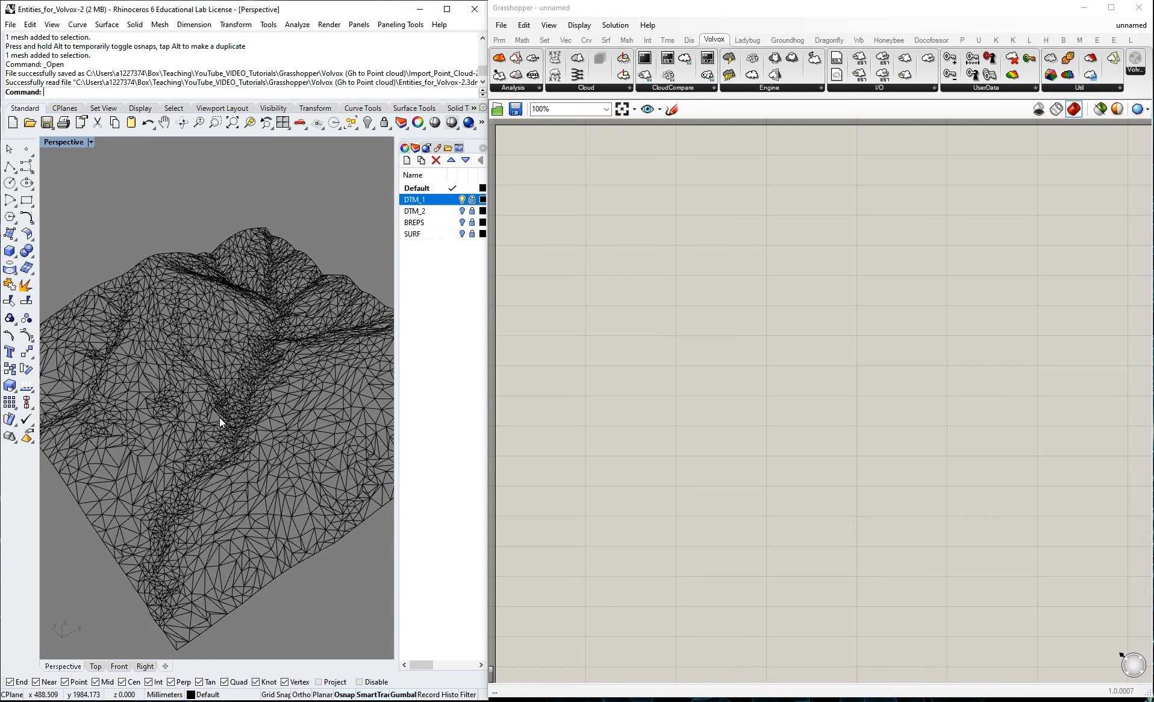
{"action": "scroll", "coordinate": [219, 417], "scroll_direction": "up", "scroll_amount": 3}
{"action": "scroll", "coordinate": [311, 385], "scroll_direction": "down", "scroll_amount": 3}
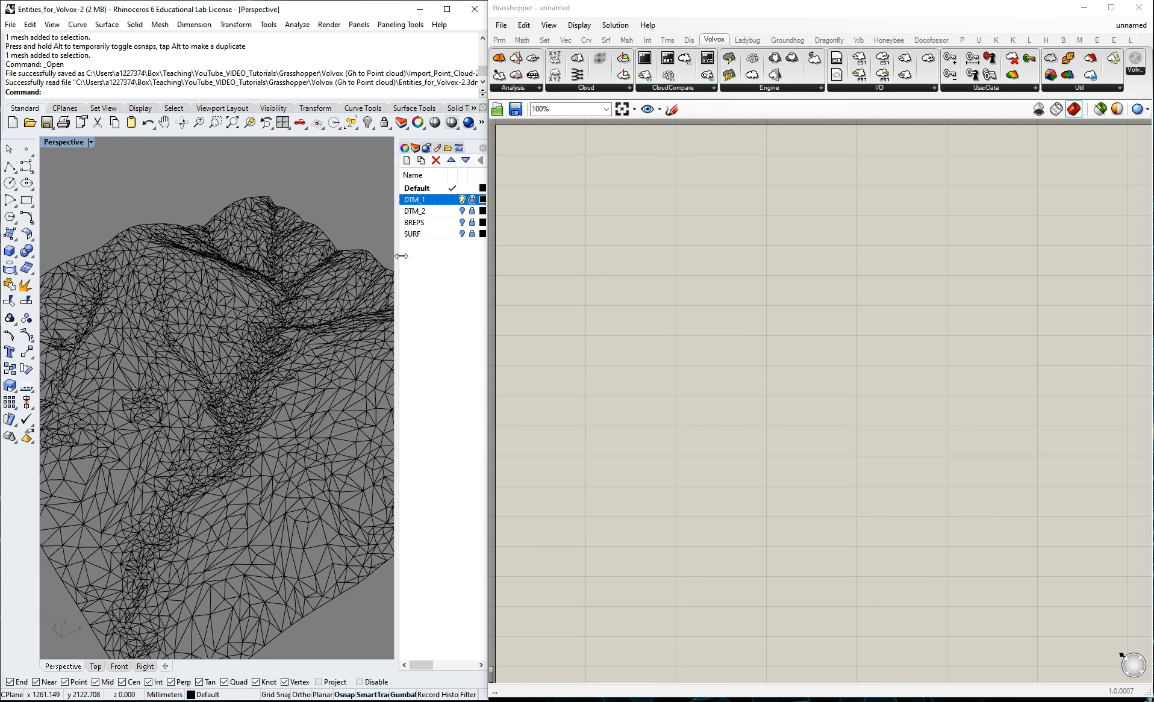
Swap the visible layer from DTM_1 to DTM_2 and examine the dense terrain mesh's regular triangulation.
{"action": "left_click", "coordinate": [462, 200]}
{"action": "left_click", "coordinate": [462, 211]}
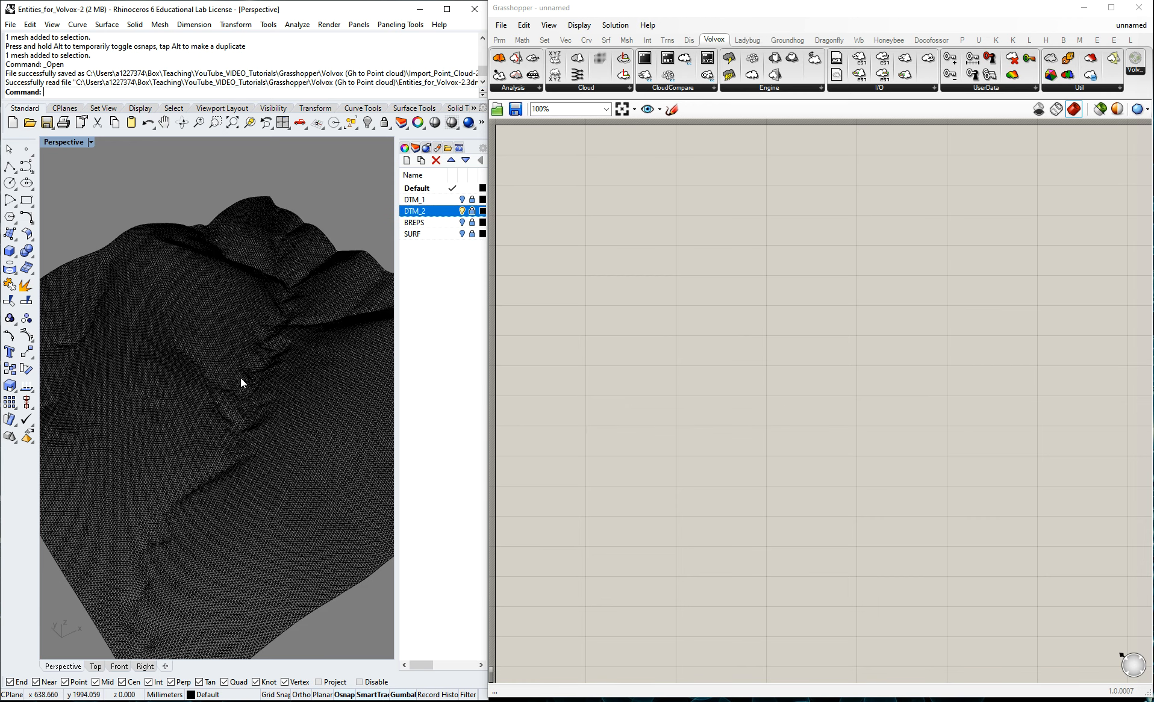
{"action": "scroll", "coordinate": [238, 379], "scroll_direction": "up", "scroll_amount": 4}
{"action": "scroll", "coordinate": [215, 370], "scroll_direction": "up", "scroll_amount": 3}
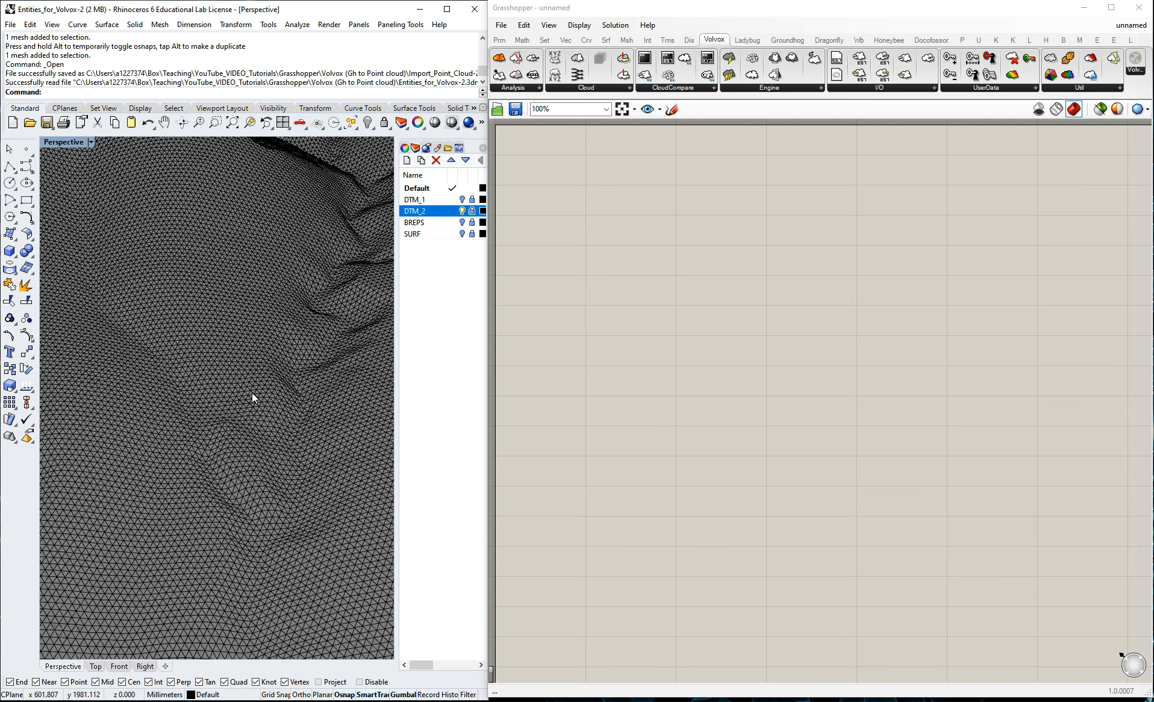
{"action": "scroll", "coordinate": [177, 432], "scroll_direction": "up", "scroll_amount": 3}
{"action": "scroll", "coordinate": [159, 336], "scroll_direction": "down", "scroll_amount": 5}
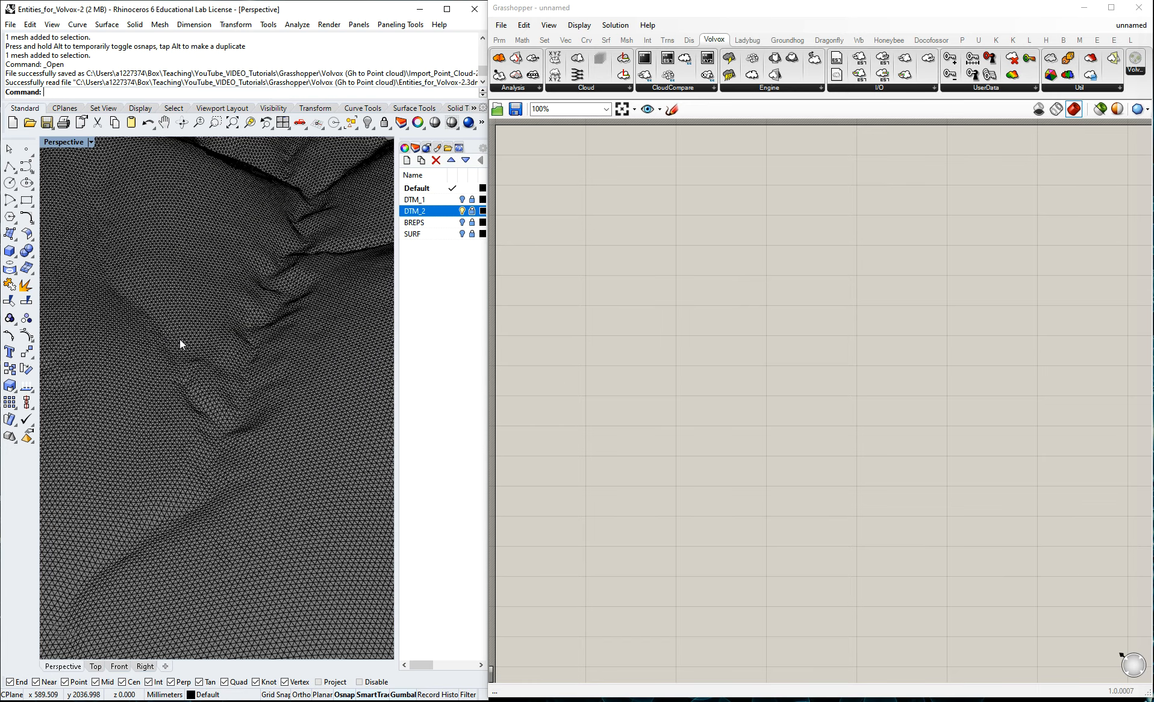
{"action": "scroll", "coordinate": [180, 339], "scroll_direction": "down", "scroll_amount": 5}
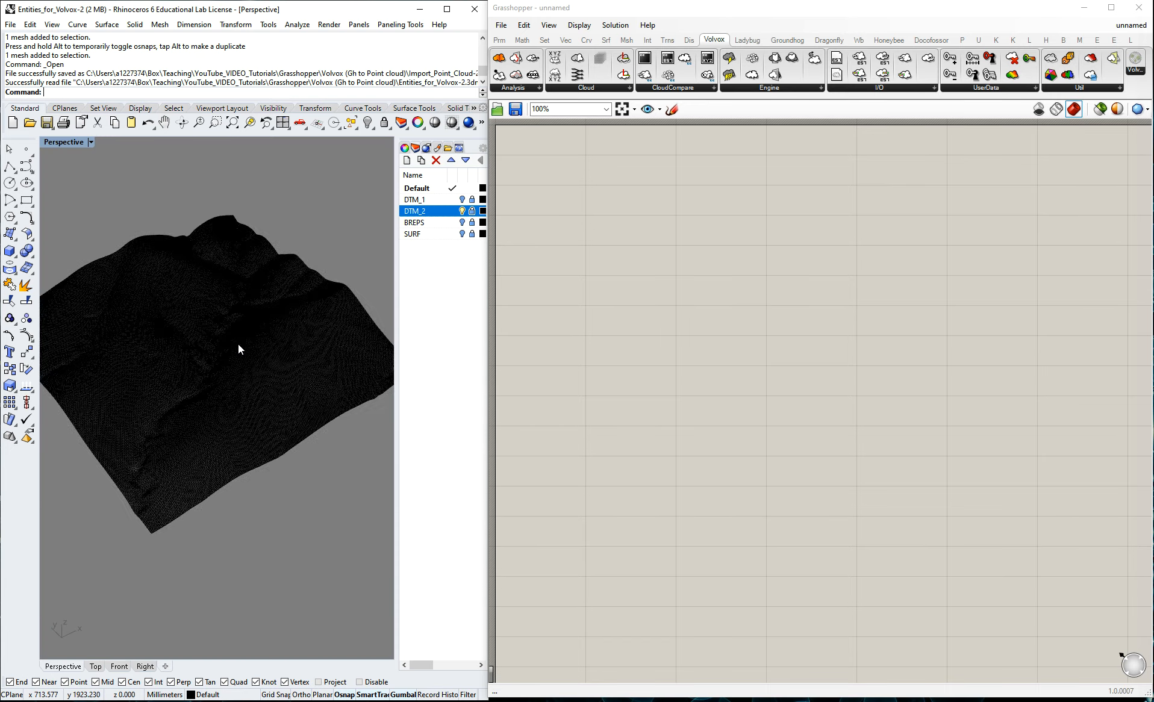
{"action": "scroll", "coordinate": [155, 343], "scroll_direction": "up", "scroll_amount": 8}
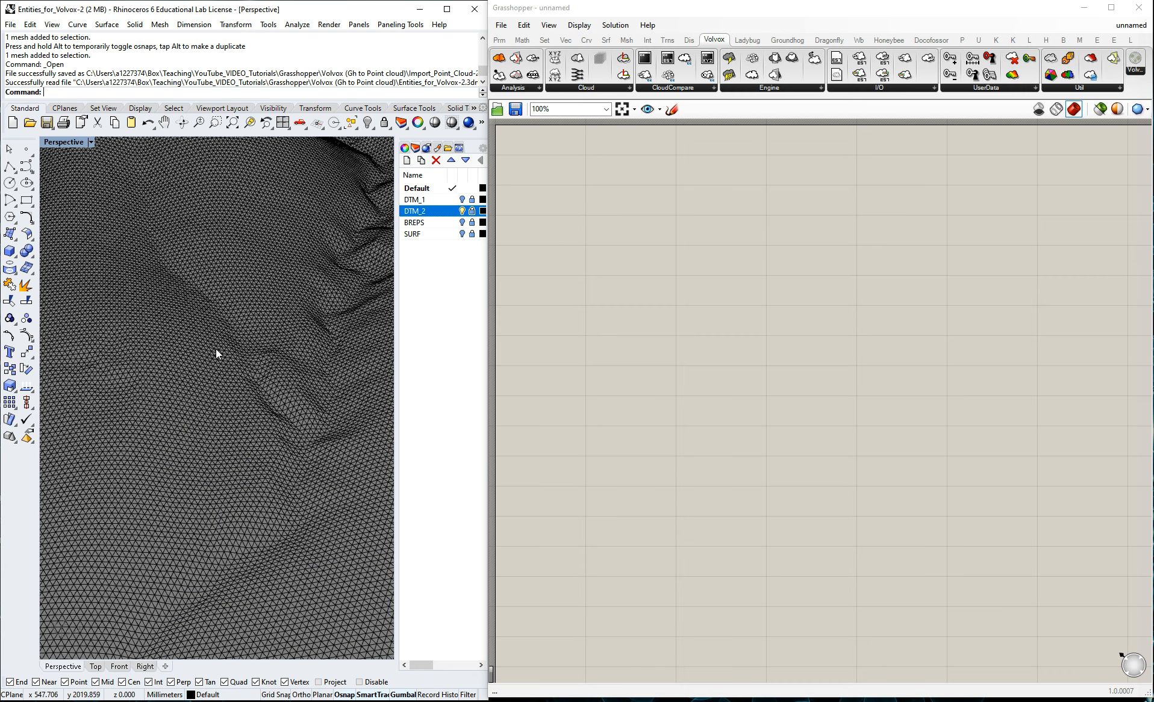
Toggle the visibility of DTM_1 and DTM_2 to compare the two terrain meshes, ending on DTM_2.
{"action": "left_click", "coordinate": [421, 200]}
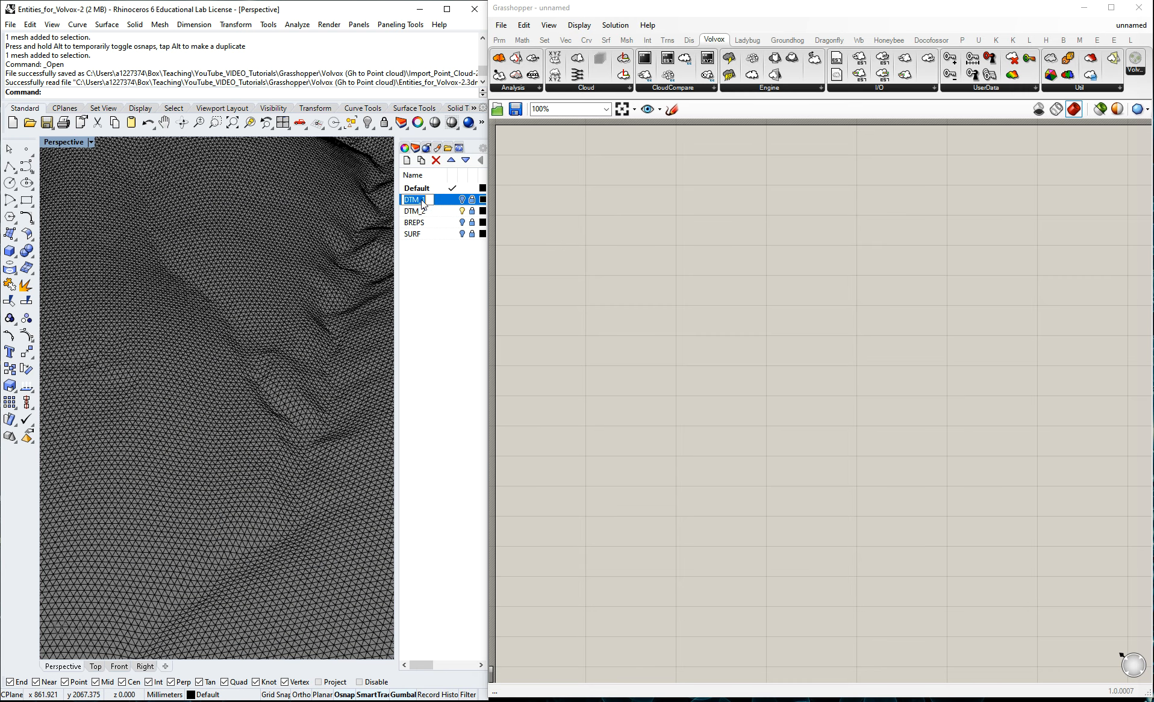
{"action": "left_click", "coordinate": [462, 200]}
{"action": "left_click", "coordinate": [463, 211]}
{"action": "left_click", "coordinate": [462, 211]}
{"action": "left_click", "coordinate": [462, 211]}
{"action": "left_click", "coordinate": [462, 199]}
{"action": "scroll", "coordinate": [221, 273], "scroll_direction": "down", "scroll_amount": 5}
{"action": "scroll", "coordinate": [136, 279], "scroll_direction": "down", "scroll_amount": 5}
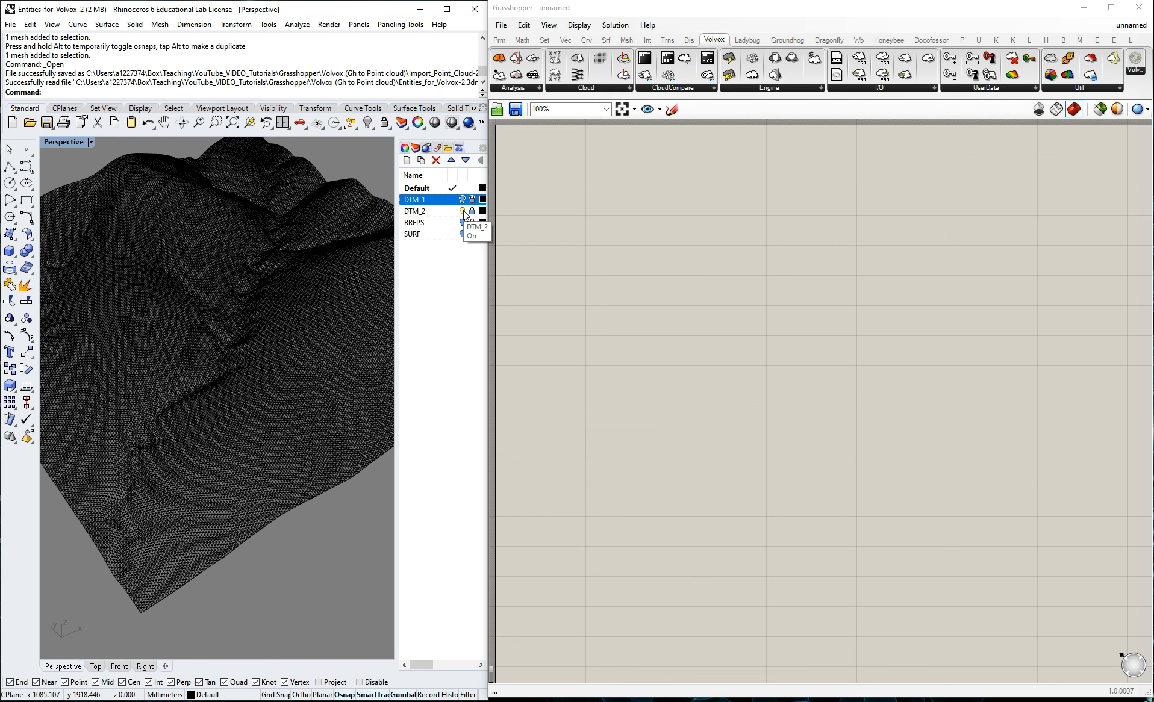
{"action": "scroll", "coordinate": [220, 248], "scroll_direction": "up", "scroll_amount": 6}
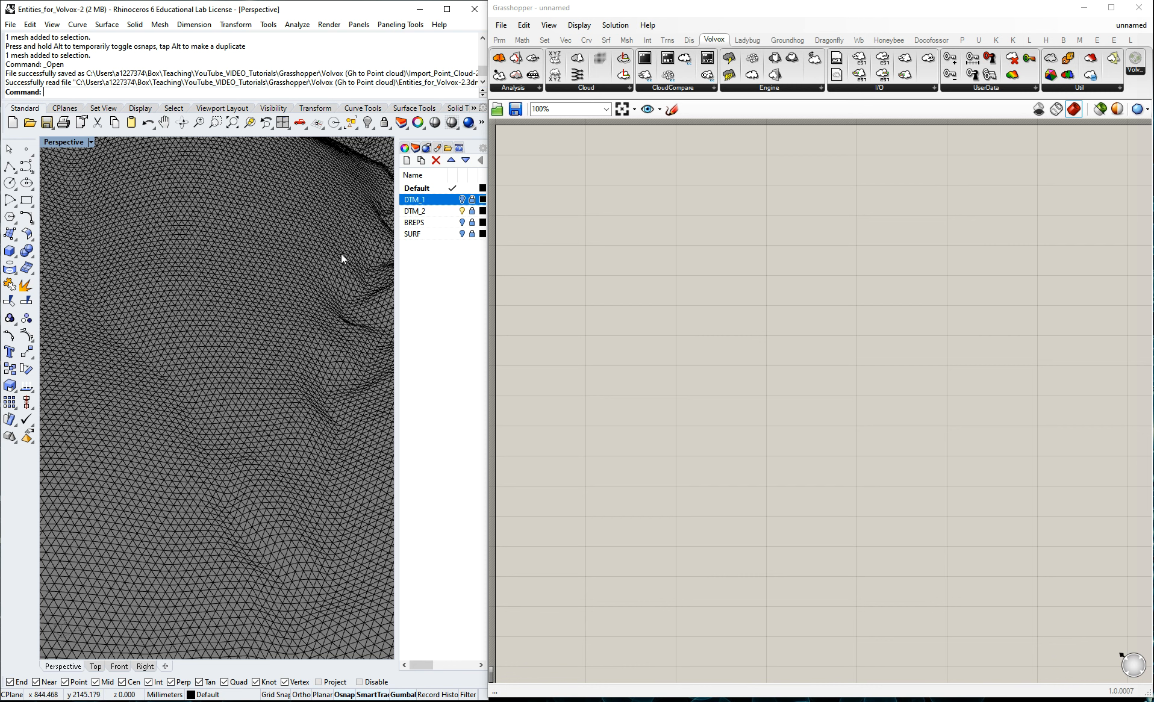
{"action": "scroll", "coordinate": [268, 243], "scroll_direction": "down", "scroll_amount": 2}
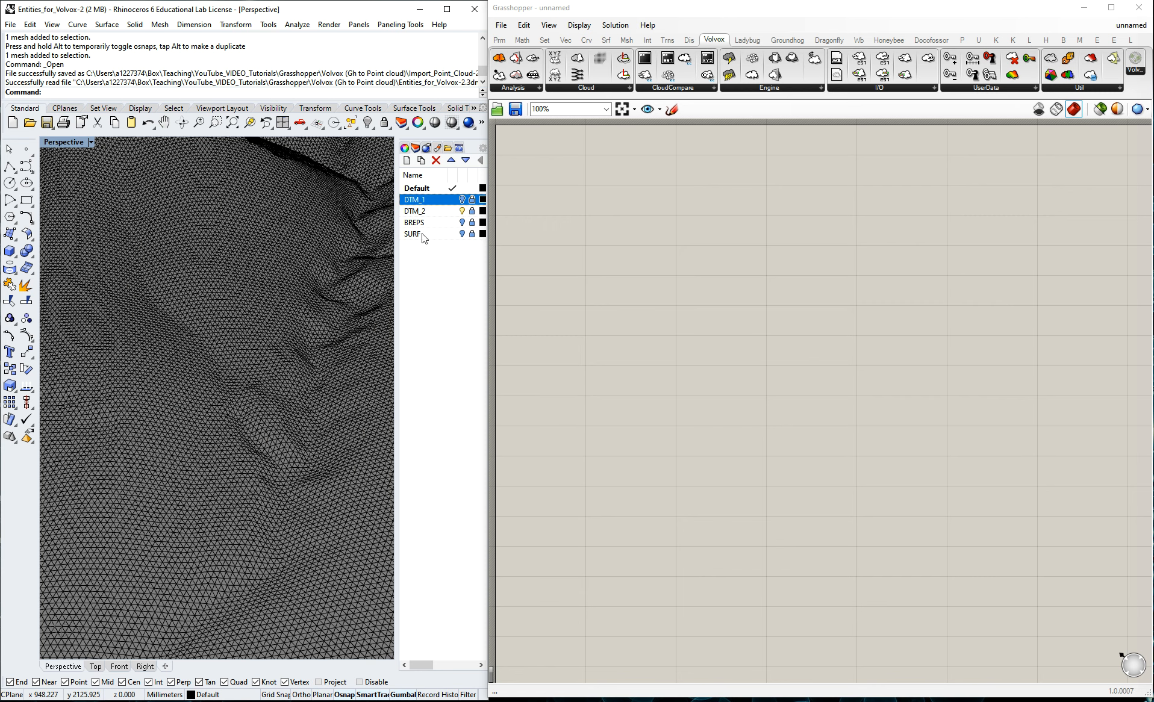
Turn off both terrain layers and show only the BREPS layer to examine its two boxes.
{"action": "left_click", "coordinate": [462, 211]}
{"action": "left_click", "coordinate": [462, 200]}
{"action": "left_click", "coordinate": [462, 199]}
{"action": "left_click", "coordinate": [462, 210]}
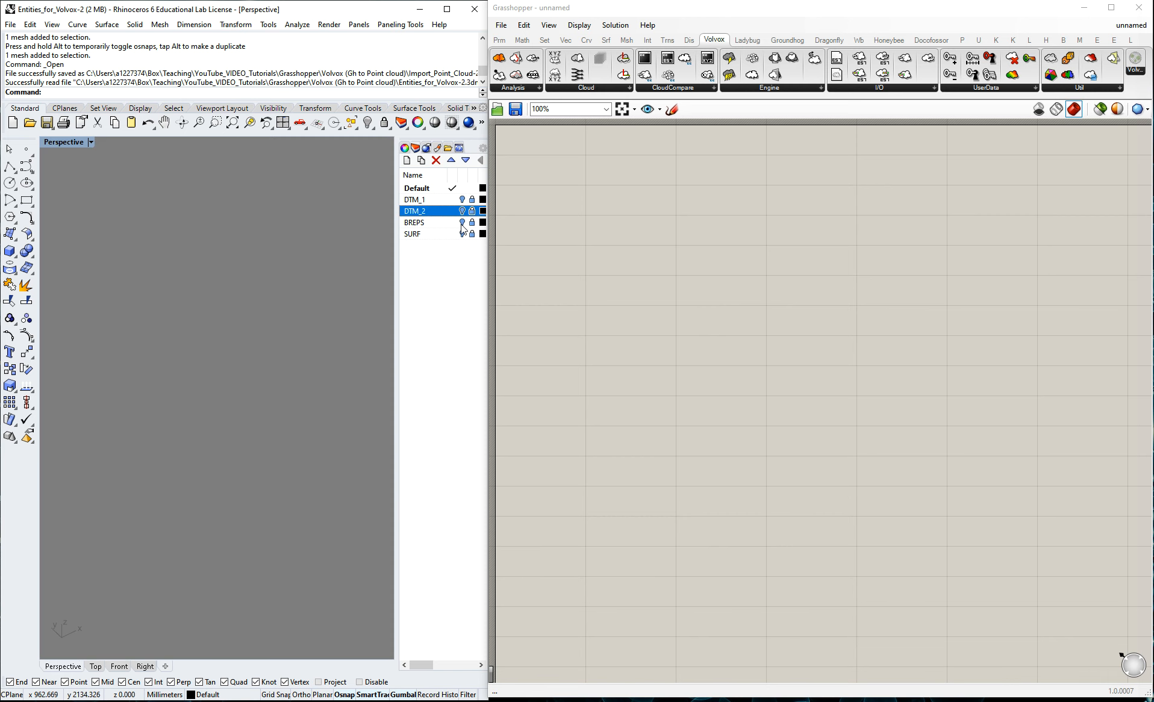
{"action": "left_click", "coordinate": [462, 222]}
{"action": "scroll", "coordinate": [124, 289], "scroll_direction": "down", "scroll_amount": 9}
{"action": "right_click_drag", "start_coordinate": [173, 447], "coordinate": [221, 405]}
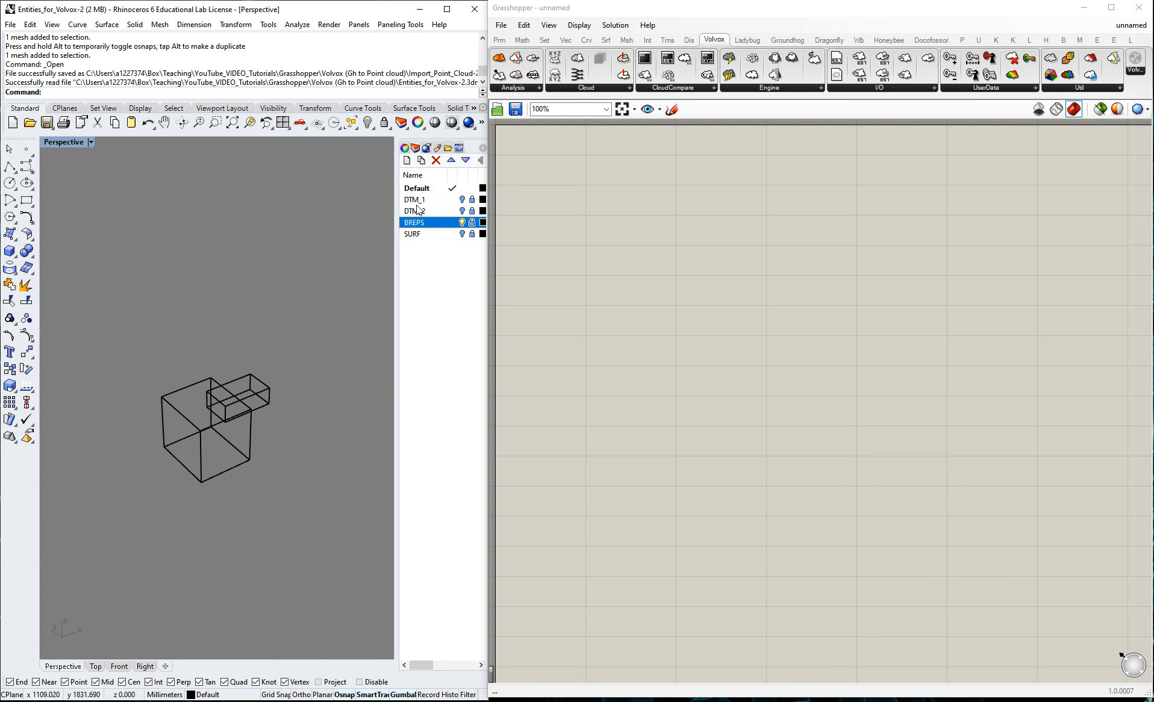
Show DTM_2 together with BREPS to examine how the boxes sit against the terrain mesh.
{"action": "left_click", "coordinate": [462, 211]}
{"action": "mouse_move", "coordinate": [256, 415]}
{"action": "right_mouse_down"}
{"action": "mouse_move", "coordinate": [260, 338]}
{"action": "mouse_move", "coordinate": [257, 353]}
{"action": "mouse_move", "coordinate": [160, 353]}
{"action": "mouse_move", "coordinate": [142, 414]}
{"action": "mouse_move", "coordinate": [289, 414]}
{"action": "mouse_move", "coordinate": [256, 417]}
{"action": "right_mouse_up"}
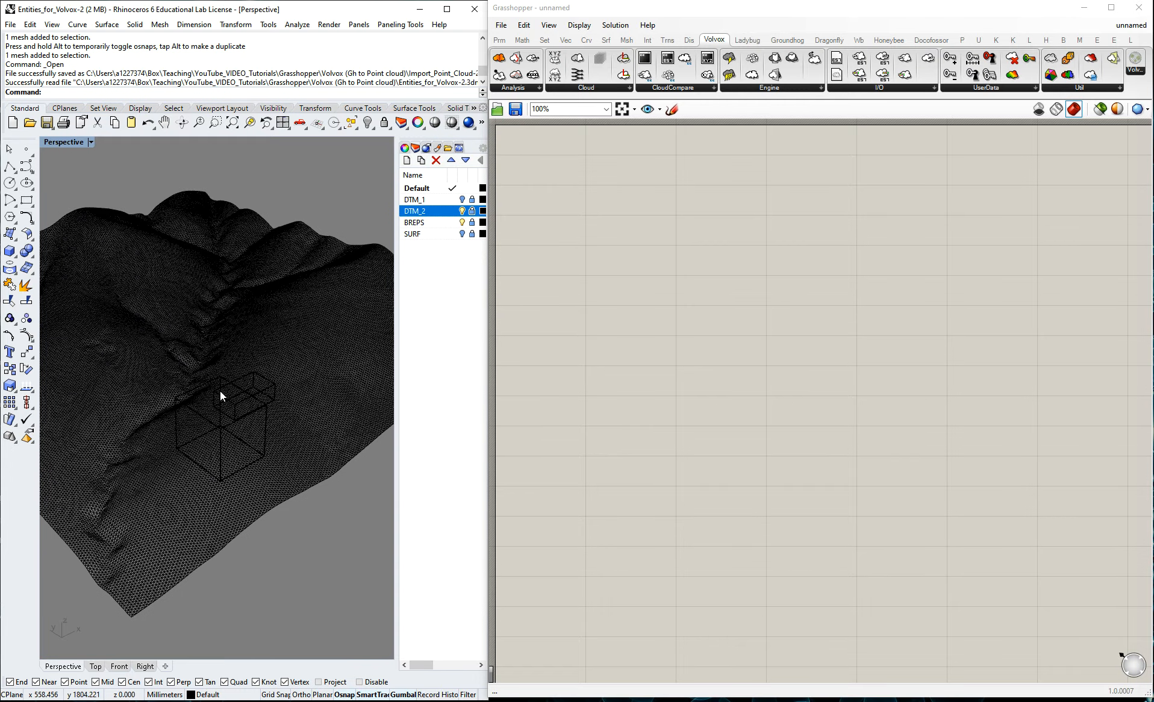
{"action": "scroll", "coordinate": [239, 362], "scroll_direction": "up", "scroll_amount": 2}
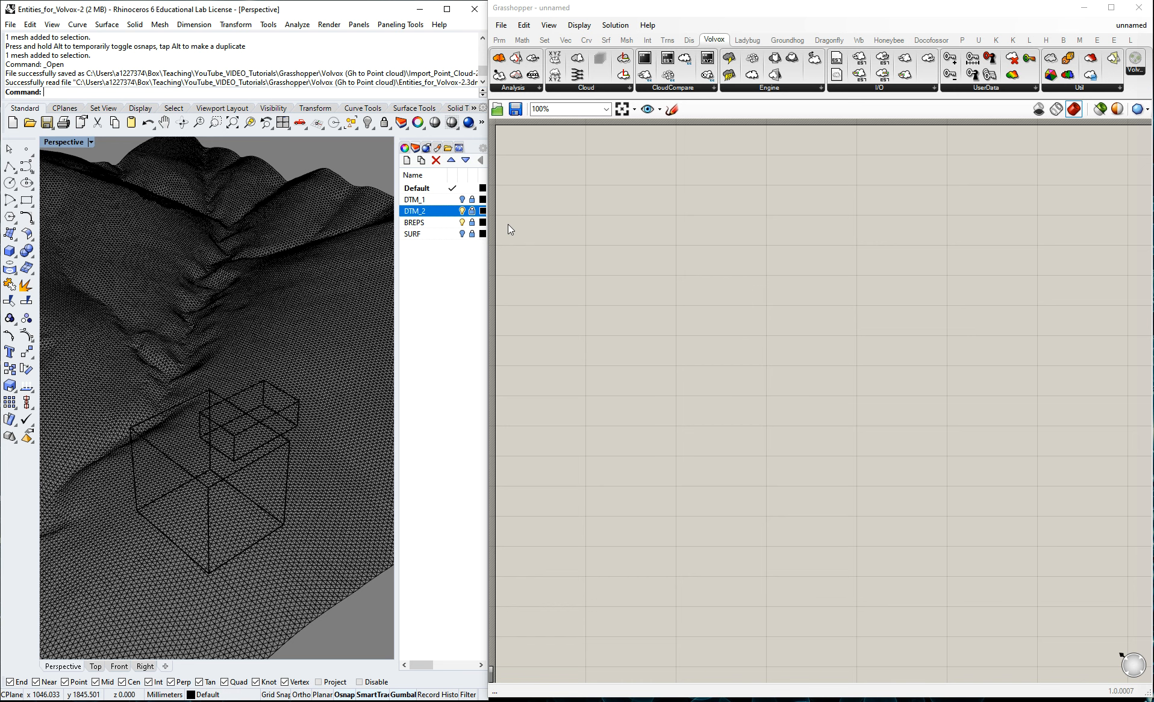
{"action": "left_click", "coordinate": [462, 212]}
{"action": "left_click", "coordinate": [462, 211]}
Turn off BREPS and DTM_2 and show the SURF layer to examine the curved surface alone.
{"action": "left_click", "coordinate": [462, 223]}
{"action": "left_click", "coordinate": [463, 234]}
{"action": "right_click_drag", "start_coordinate": [178, 251], "coordinate": [236, 305]}
{"action": "left_click", "coordinate": [462, 211]}
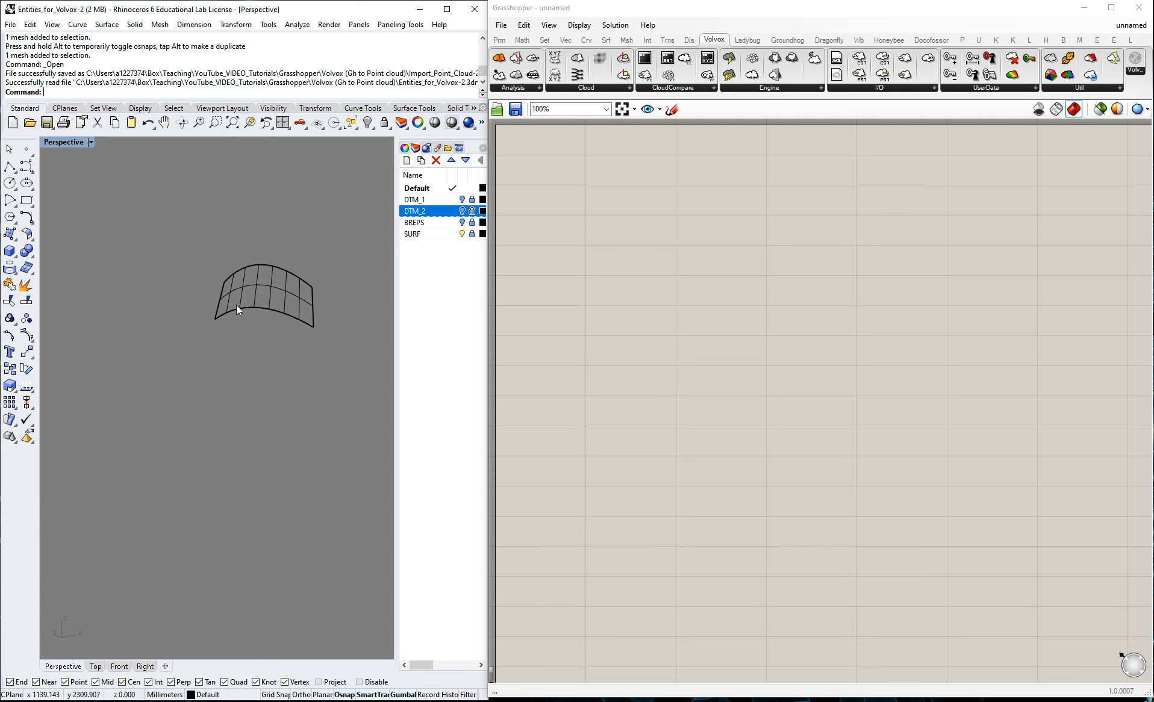
{"action": "scroll", "coordinate": [288, 270], "scroll_direction": "up", "scroll_amount": 3}
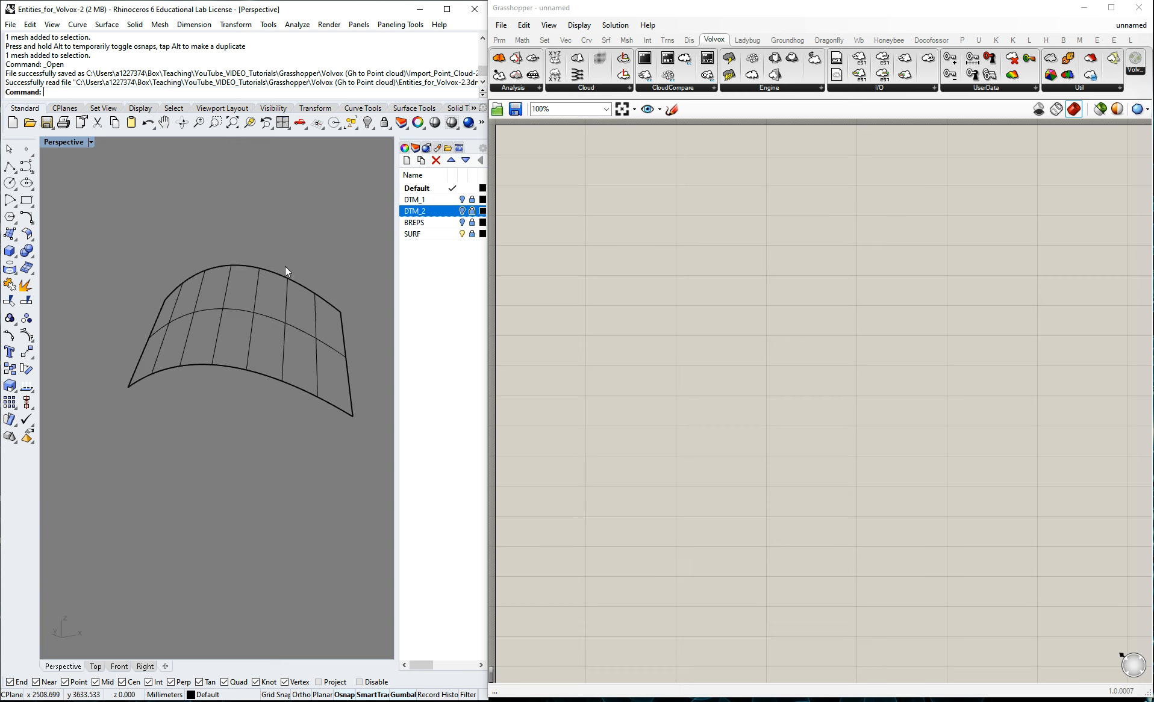
{"action": "right_click_drag", "start_coordinate": [170, 369], "coordinate": [123, 390]}
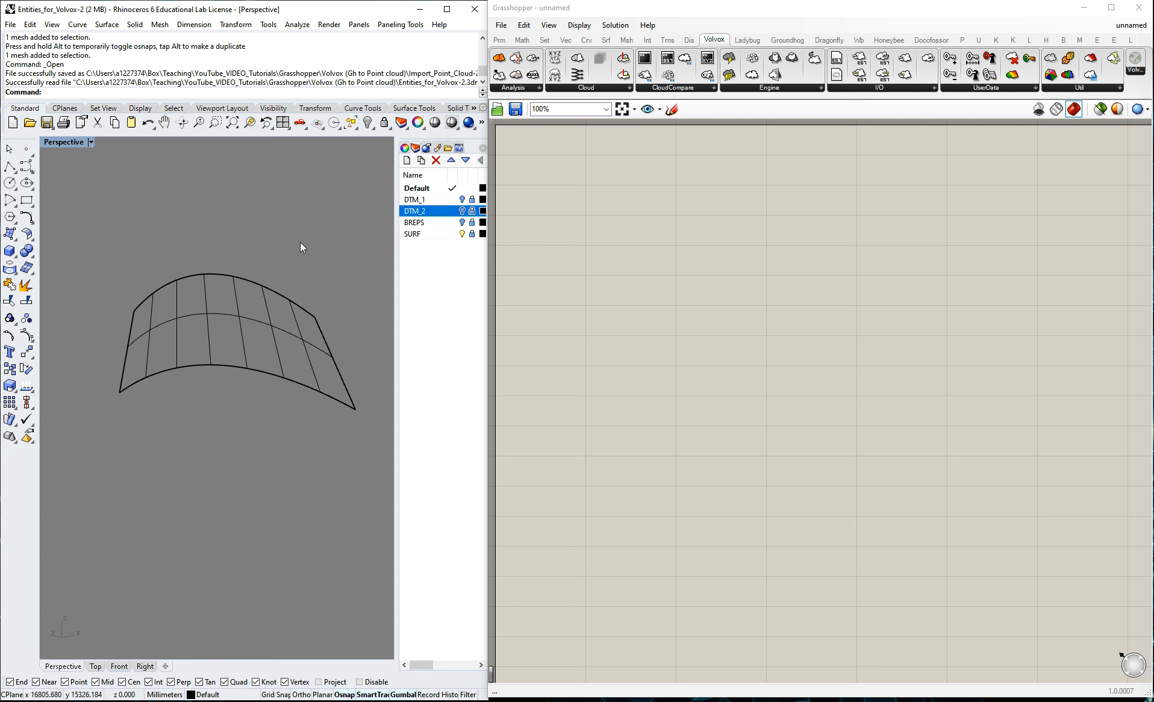
{"action": "right_click_drag", "start_coordinate": [300, 244], "coordinate": [237, 304]}
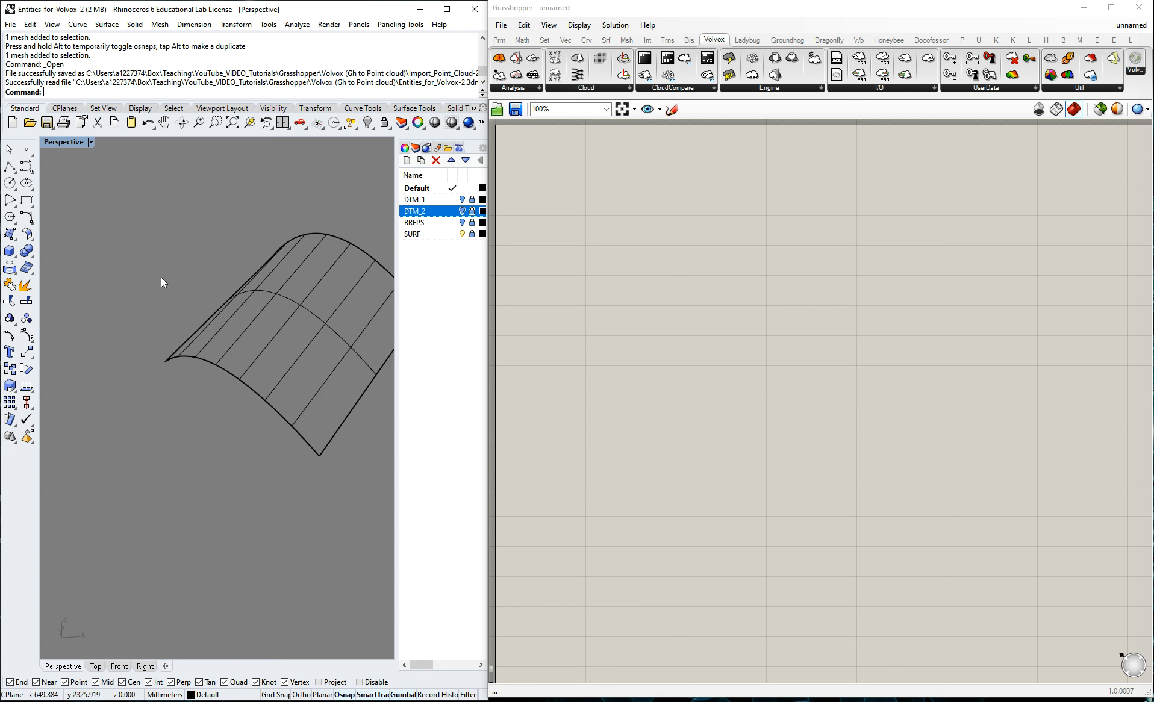
{"action": "scroll", "coordinate": [272, 289], "scroll_direction": "down", "scroll_amount": 2}
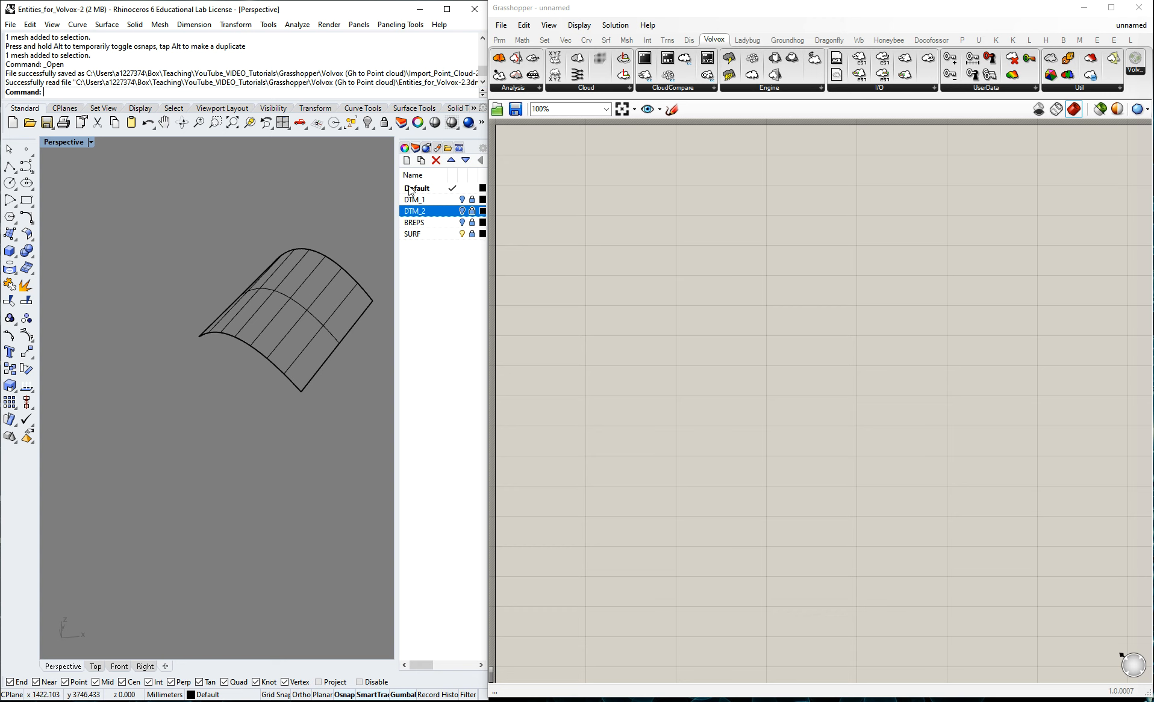
Show DTM_2 together with SURF to examine the curved surface's position relative to the terrain mesh.
{"action": "right_click_drag", "start_coordinate": [291, 291], "coordinate": [214, 268]}
{"action": "left_click", "coordinate": [462, 211]}
{"action": "mouse_move", "coordinate": [313, 338]}
{"action": "right_mouse_down"}
{"action": "mouse_move", "coordinate": [278, 345]}
{"action": "mouse_move", "coordinate": [138, 324]}
{"action": "mouse_move", "coordinate": [268, 399]}
{"action": "mouse_move", "coordinate": [261, 371]}
{"action": "mouse_move", "coordinate": [199, 323]}
{"action": "mouse_move", "coordinate": [271, 310]}
{"action": "mouse_move", "coordinate": [272, 340]}
{"action": "mouse_move", "coordinate": [116, 291]}
{"action": "mouse_move", "coordinate": [247, 294]}
{"action": "mouse_move", "coordinate": [219, 268]}
{"action": "mouse_move", "coordinate": [296, 331]}
{"action": "mouse_move", "coordinate": [311, 327]}
{"action": "right_mouse_up"}
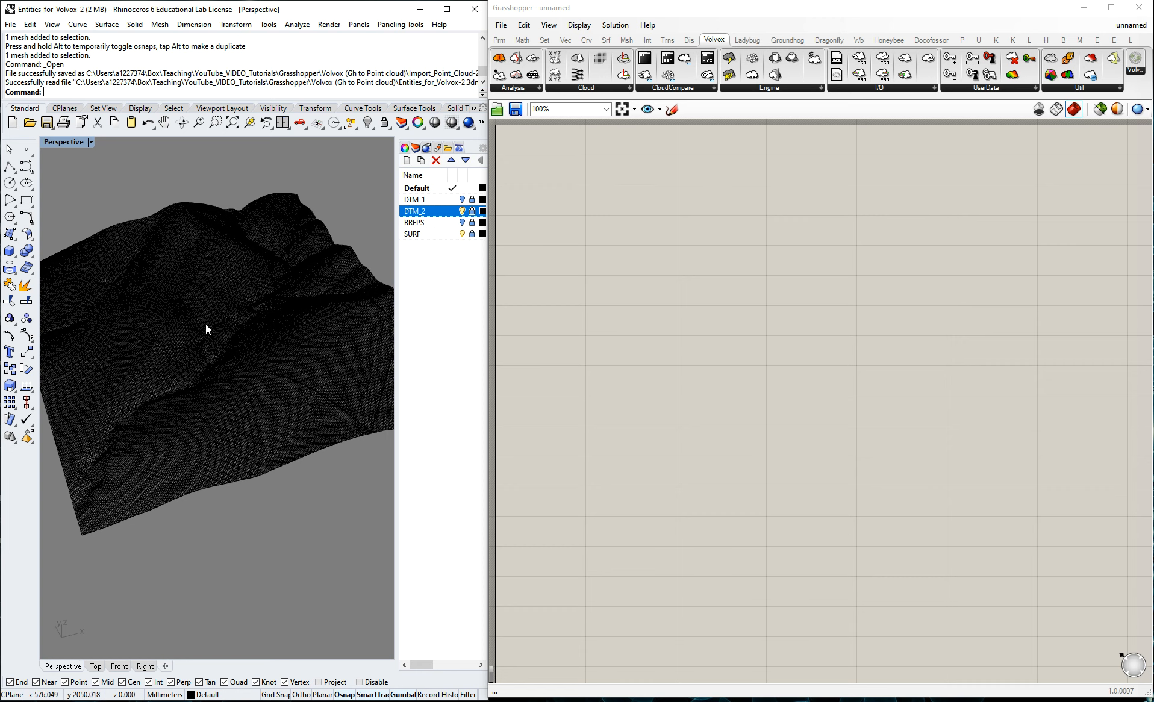
{"action": "right_click_drag", "start_coordinate": [205, 323], "coordinate": [214, 451]}
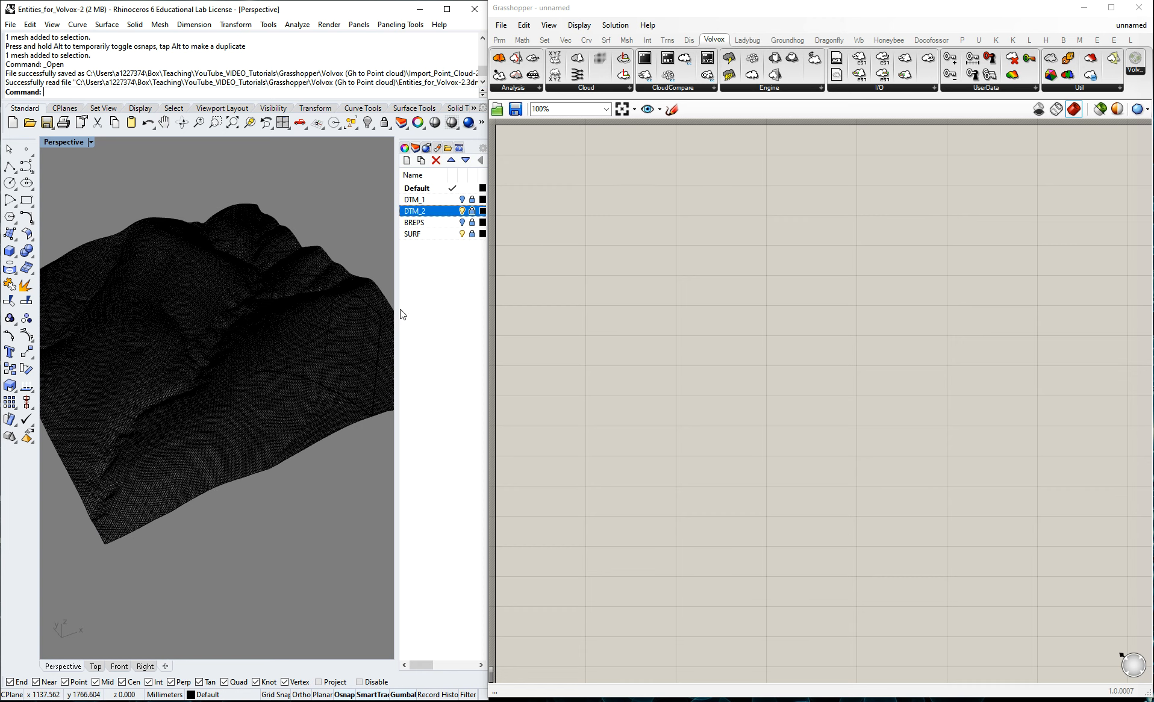
{"action": "scroll", "coordinate": [298, 305], "scroll_direction": "down", "scroll_amount": 3}
{"action": "scroll", "coordinate": [244, 290], "scroll_direction": "up", "scroll_amount": 4}
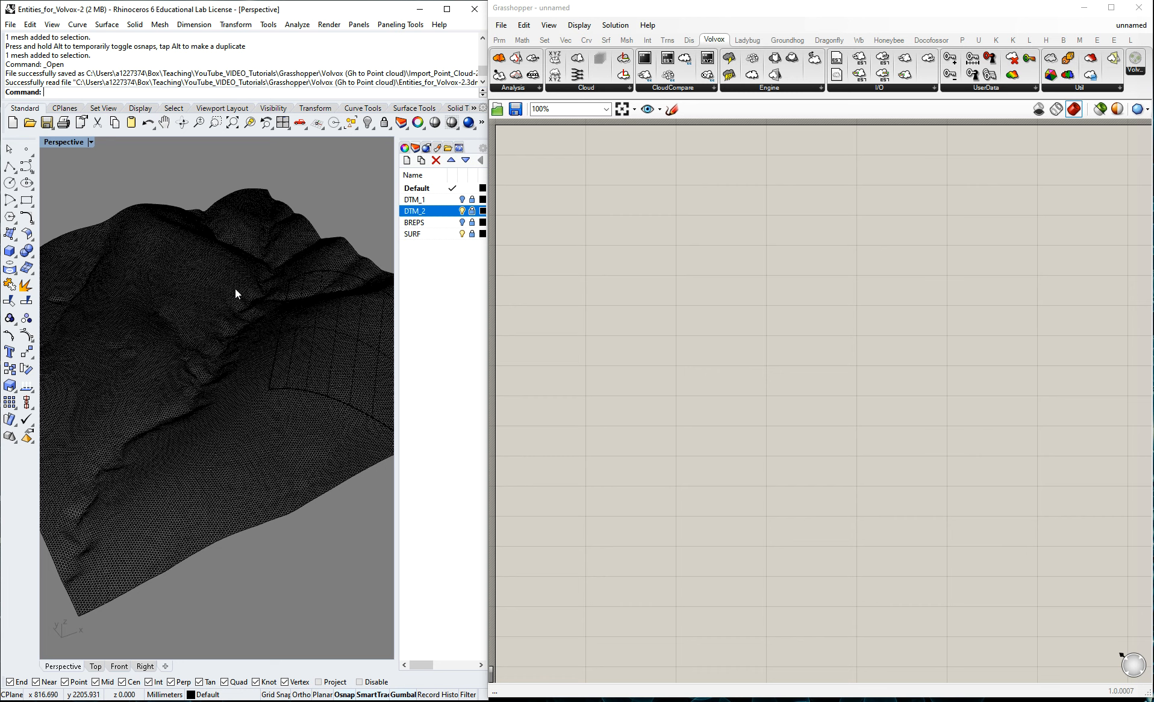
{"action": "right_click_drag", "start_coordinate": [276, 369], "coordinate": [259, 416]}
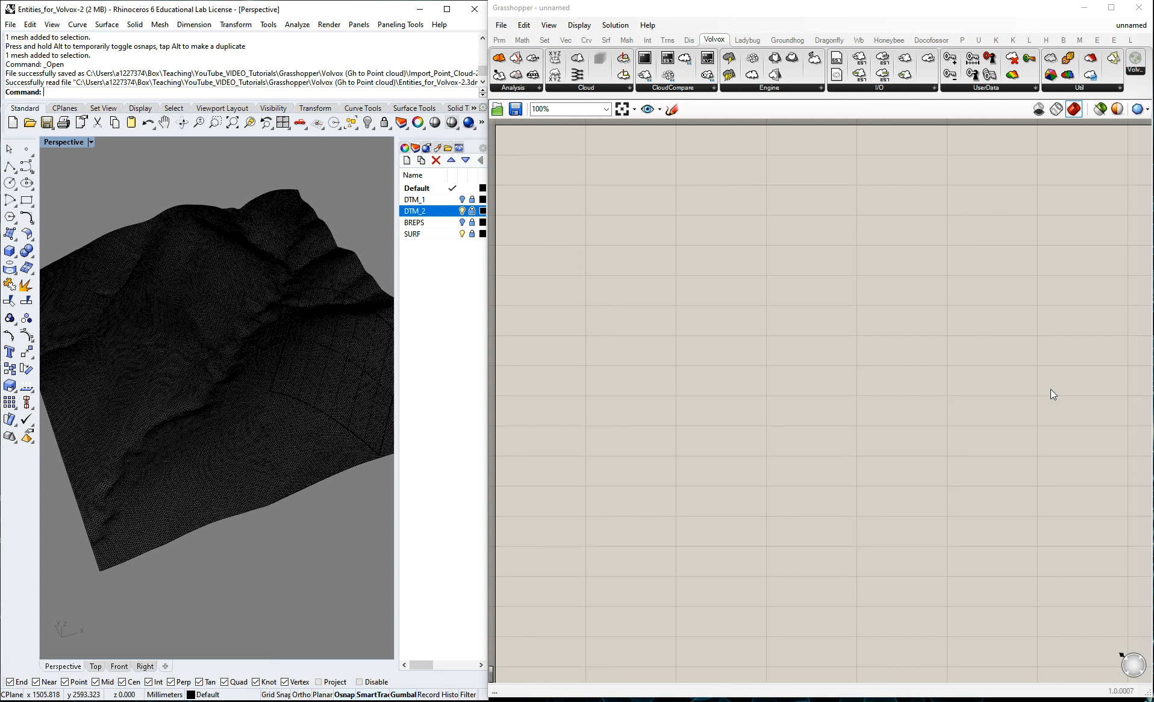
Turn off the DTM_2 and SURF layers and show the DTM_1 terrain mesh.
{"action": "right_click_drag", "start_coordinate": [322, 371], "coordinate": [277, 352]}
{"action": "left_click", "coordinate": [462, 211]}
{"action": "left_click", "coordinate": [463, 234]}
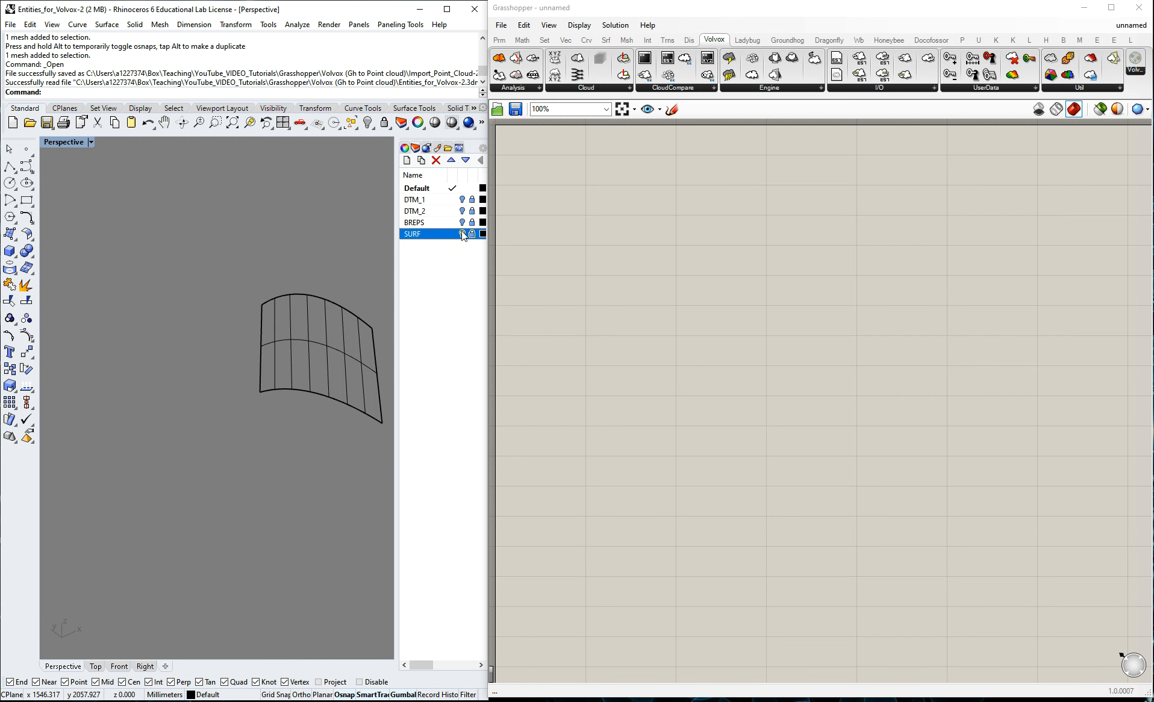
{"action": "left_click", "coordinate": [462, 199]}
{"action": "scroll", "coordinate": [324, 324], "scroll_direction": "up", "scroll_amount": 2}
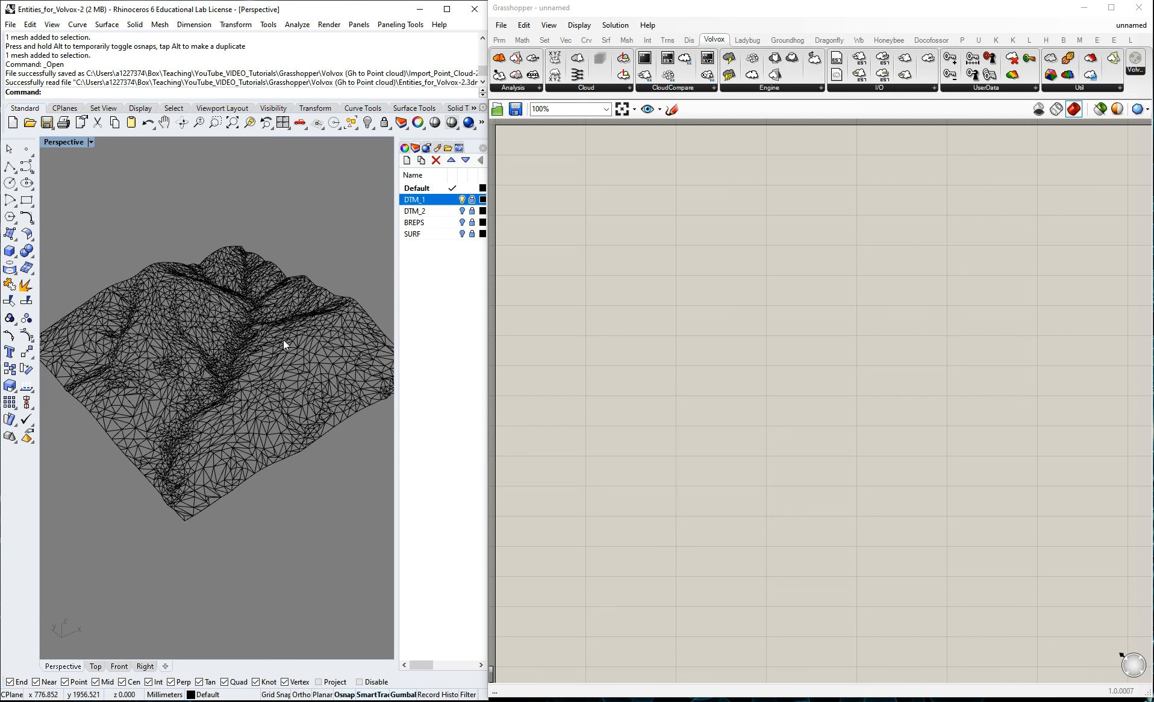
{"action": "scroll", "coordinate": [252, 370], "scroll_direction": "up", "scroll_amount": 3}
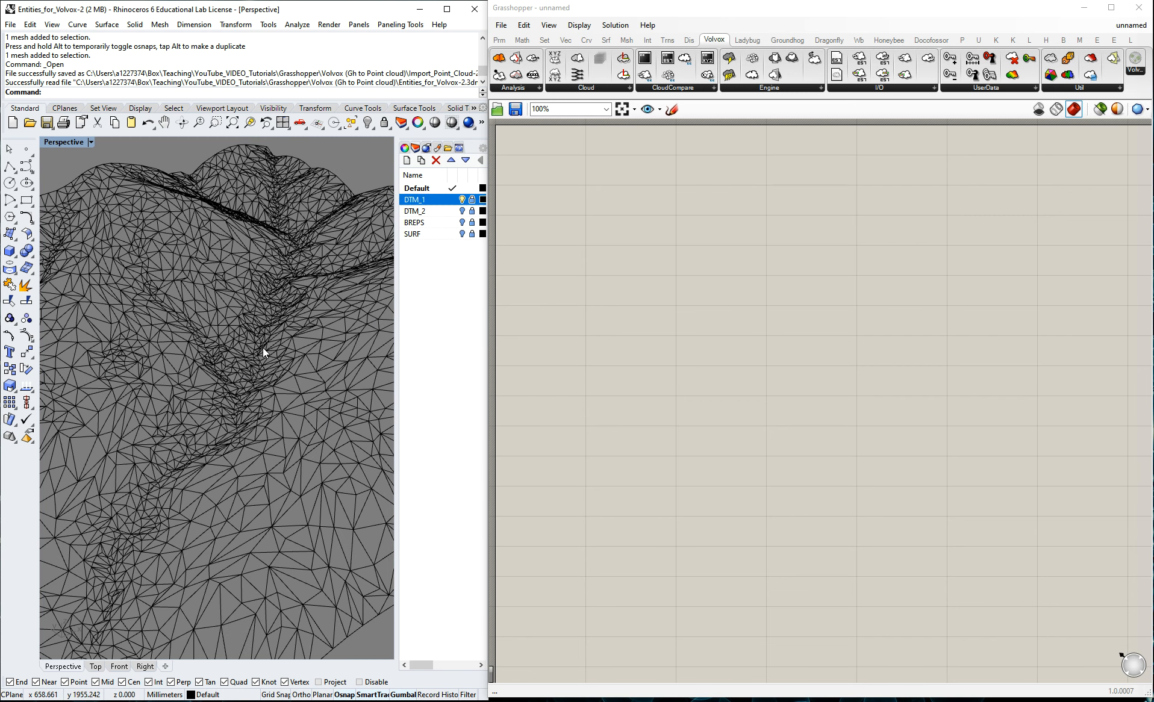
{"action": "scroll", "coordinate": [227, 357], "scroll_direction": "down", "scroll_amount": 2}
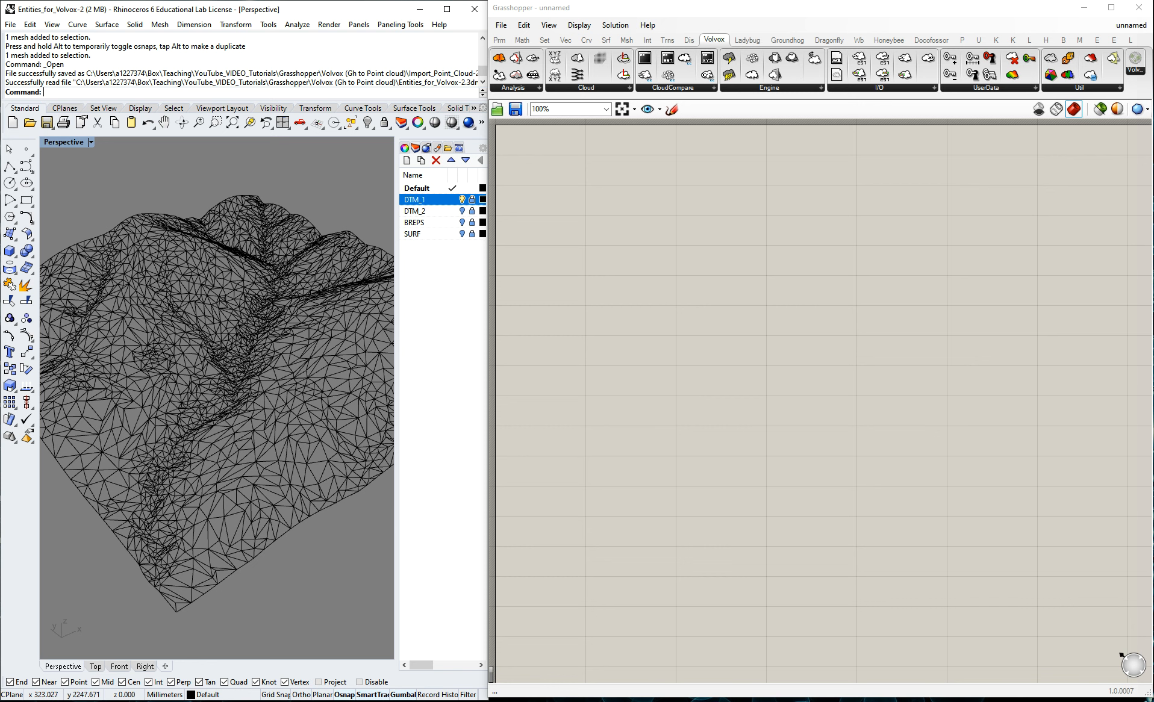
Add a Mesh parameter to the empty Grasshopper canvas by searching for "mesh".
{"action": "double_click", "coordinate": [624, 336]}
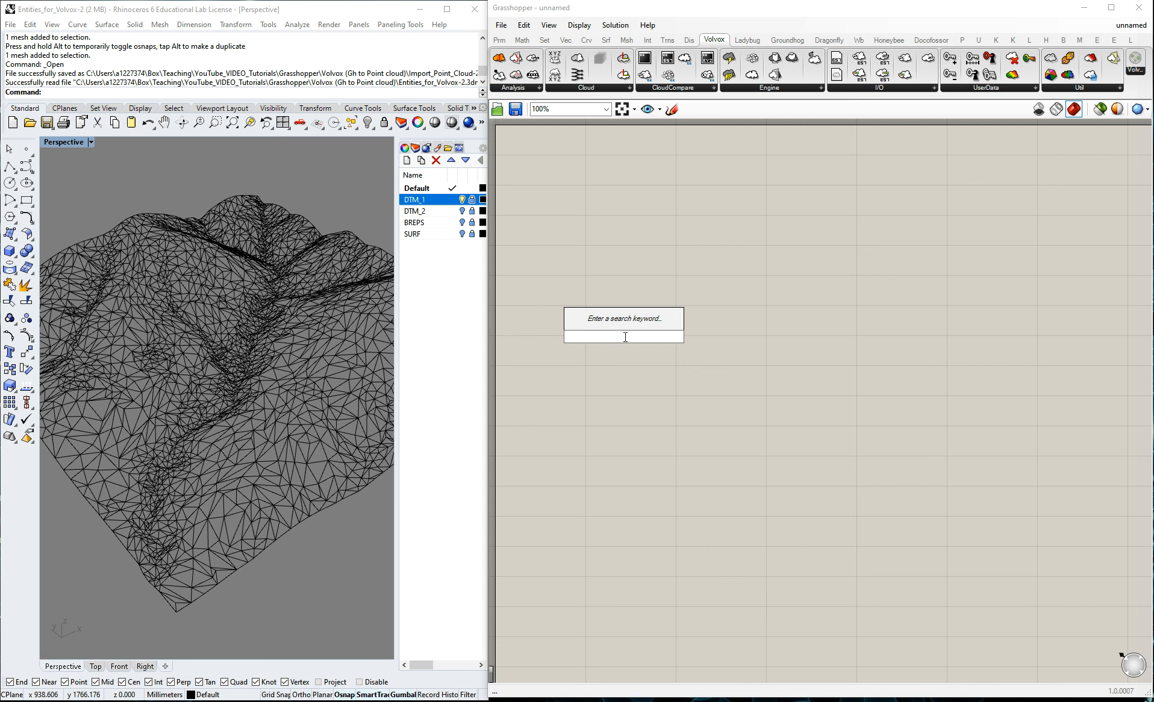
{"action": "type", "text": "mesh"}
{"action": "left_click", "coordinate": [617, 326]}
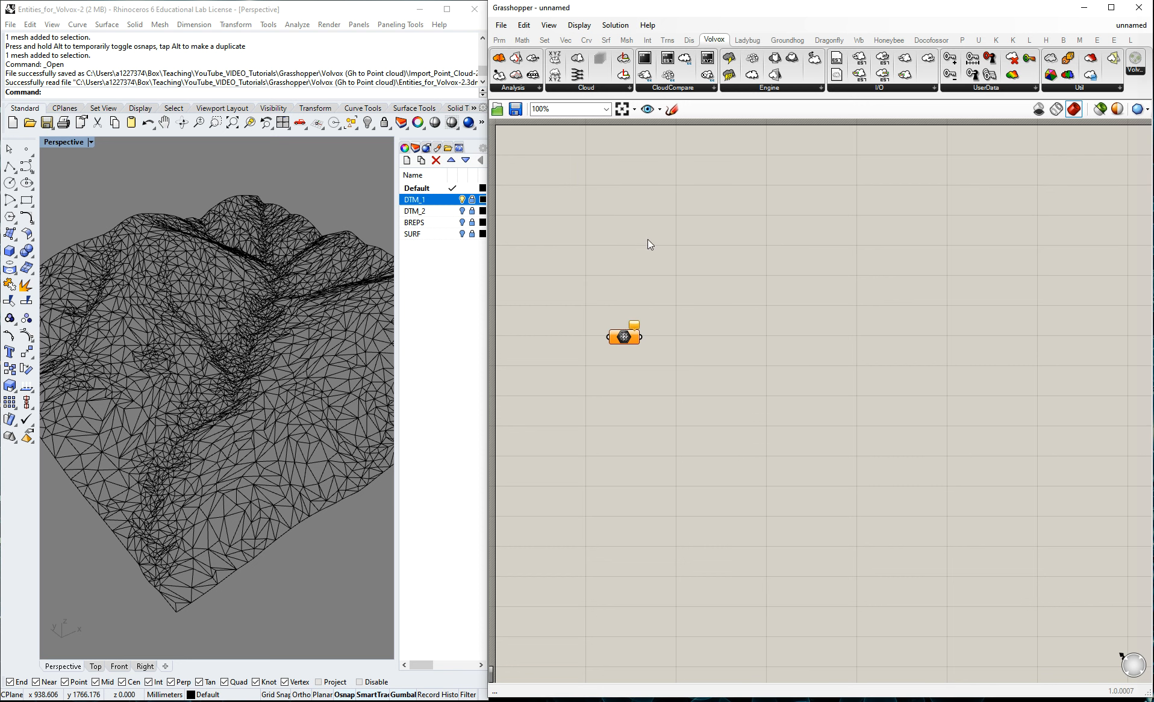
Unlock the DTM_1 layer and reference its terrain mesh in the Mesh parameter as a single mesh.
{"action": "left_click_drag", "start_coordinate": [640, 257], "coordinate": [682, 312]}
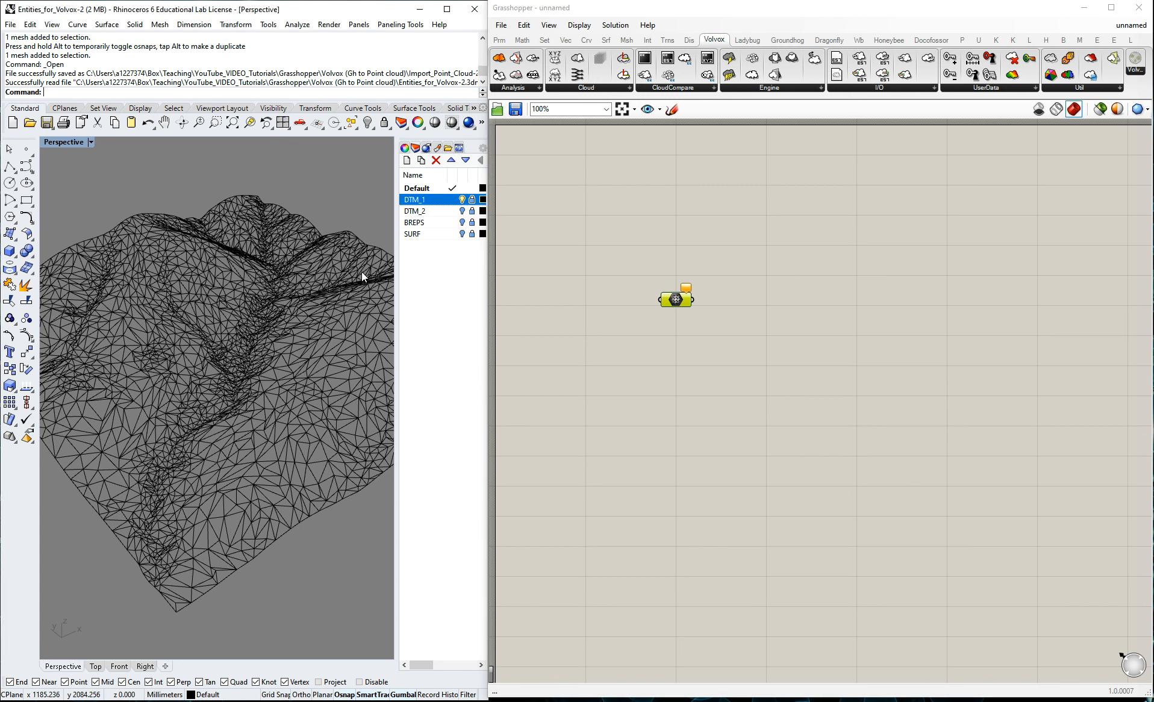
{"action": "left_click", "coordinate": [794, 224]}
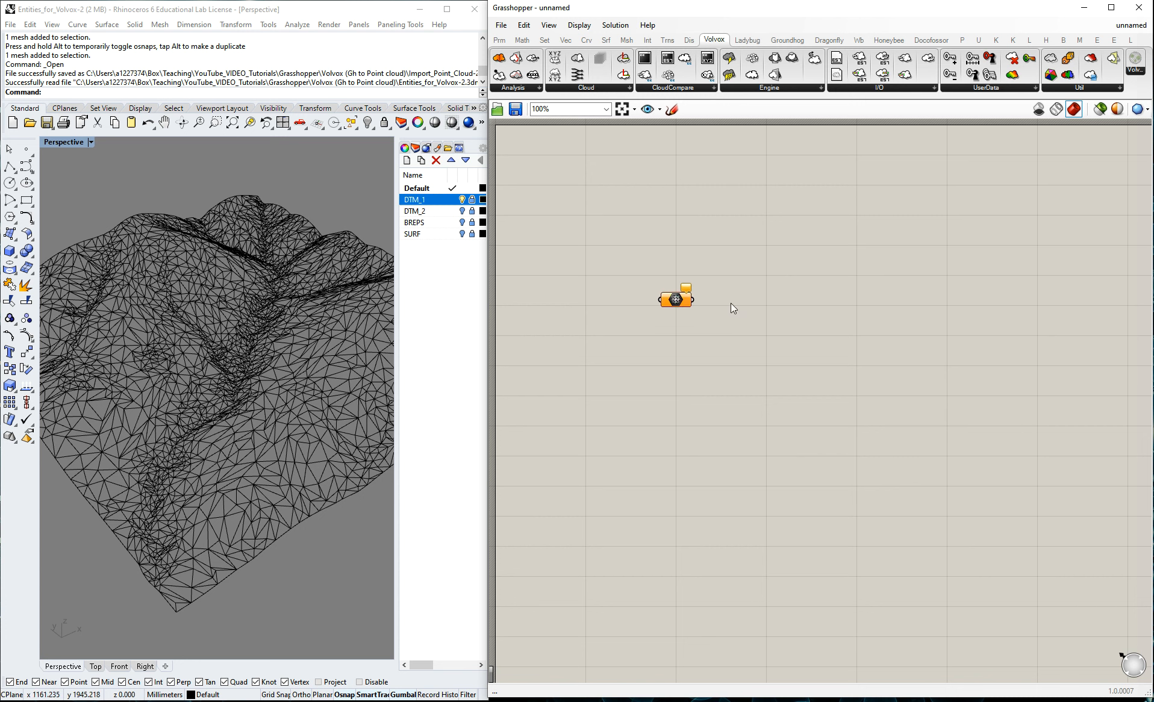
{"action": "right_click", "coordinate": [675, 299]}
{"action": "left_click", "coordinate": [720, 453]}
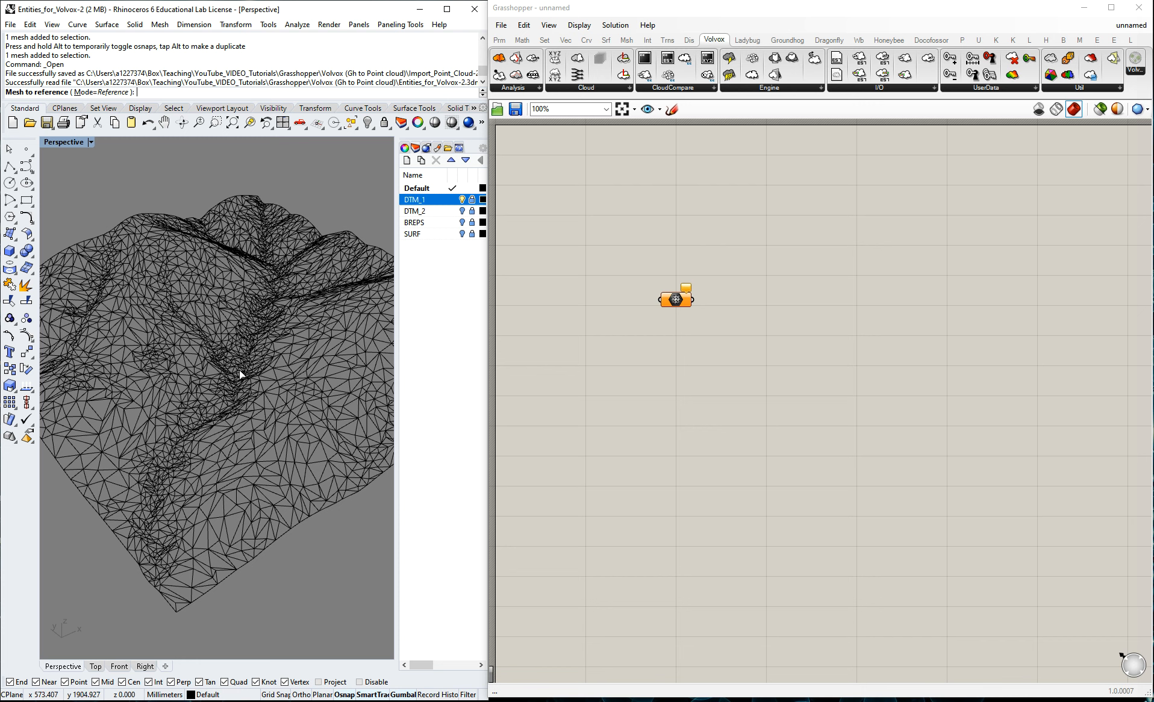
{"action": "scroll", "coordinate": [254, 424], "scroll_direction": "down", "scroll_amount": 5}
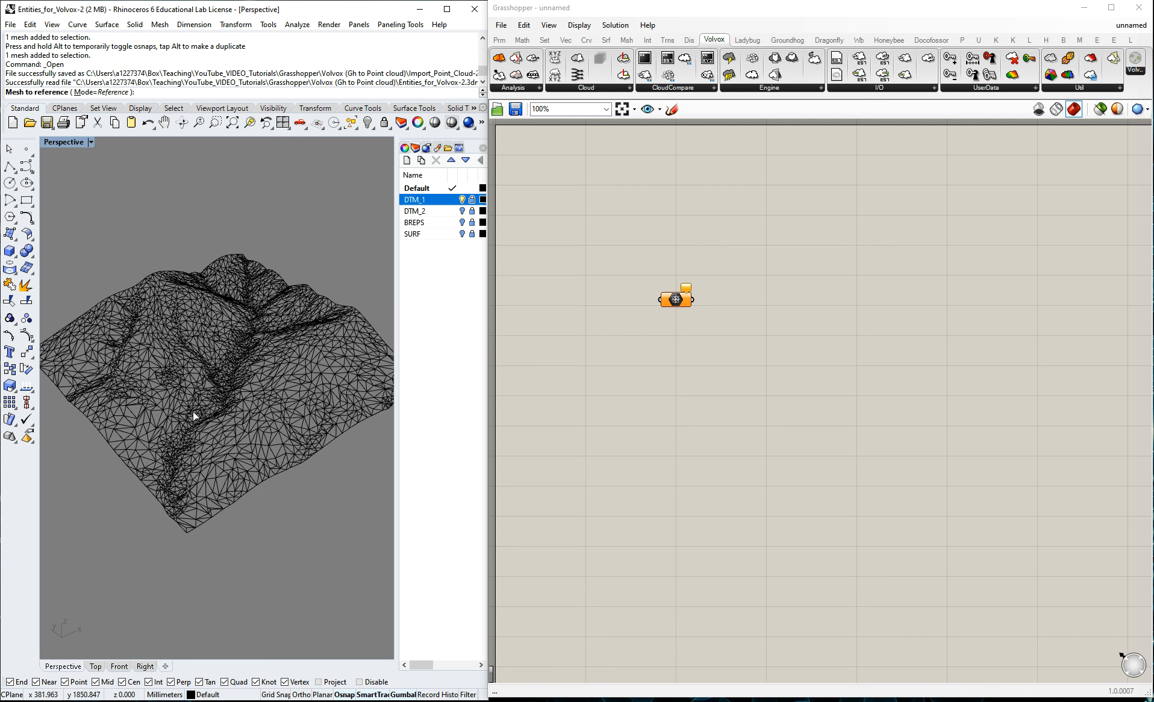
{"action": "left_click", "coordinate": [472, 199]}
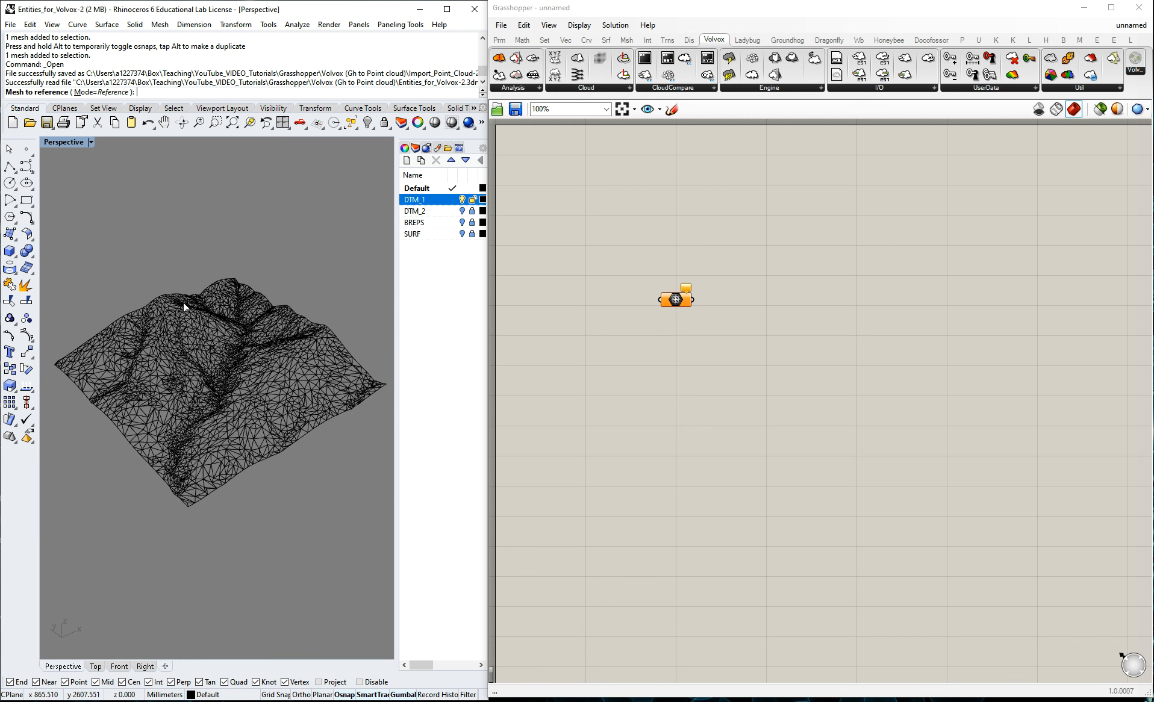
{"action": "left_click", "coordinate": [138, 338]}
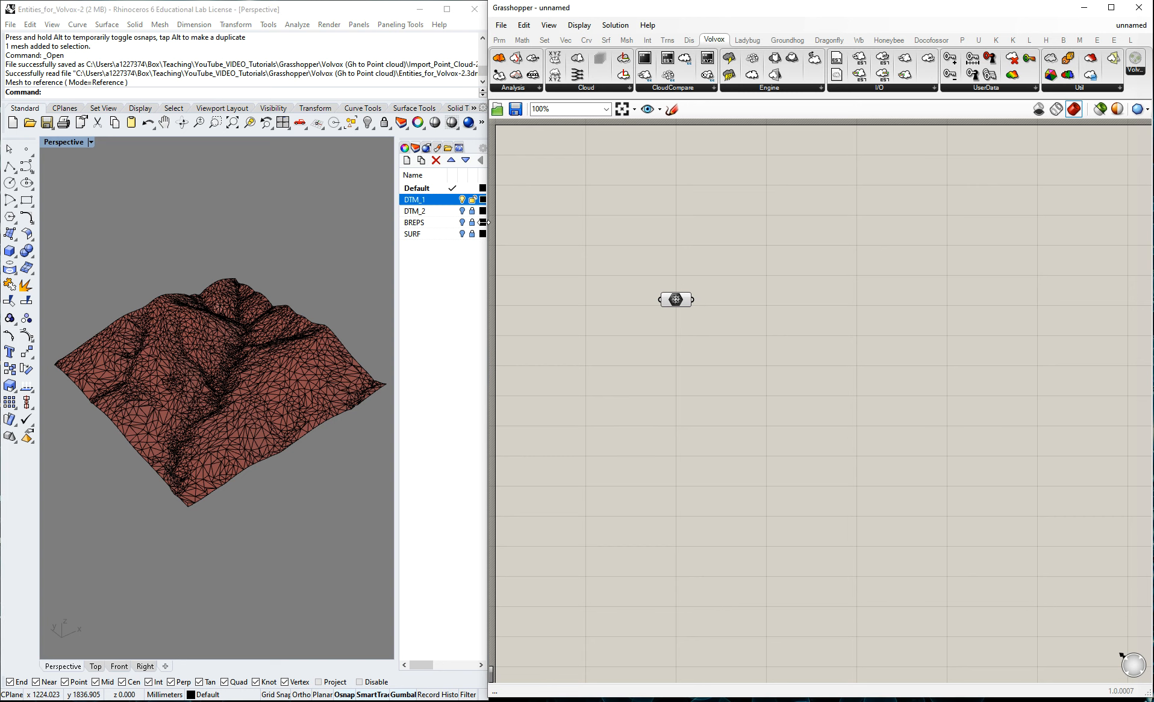
Turn off and lock the DTM_1 layer so only the Grasshopper preview of the terrain remains.
{"action": "left_click", "coordinate": [472, 200]}
{"action": "scroll", "coordinate": [230, 344], "scroll_direction": "up", "scroll_amount": 3}
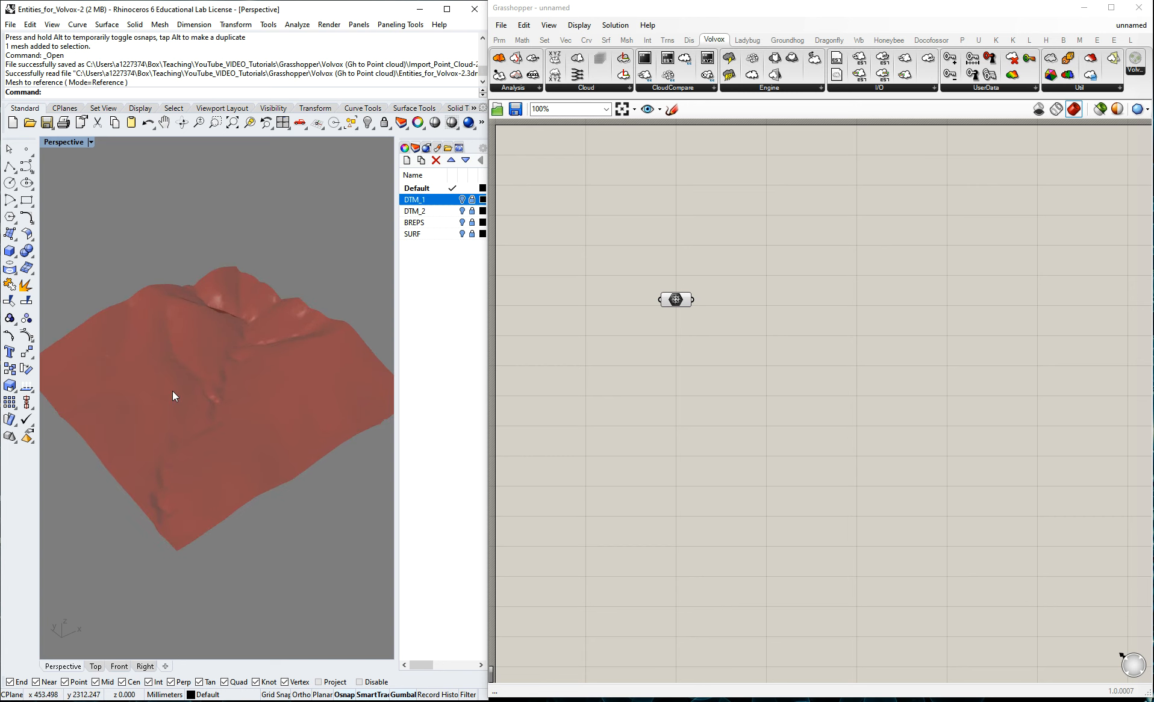
{"action": "scroll", "coordinate": [192, 379], "scroll_direction": "up", "scroll_amount": 3}
Check the Mesh parameter's option for internalising its data and reposition the parameter on the canvas.
{"action": "left_click", "coordinate": [676, 300]}
{"action": "scroll", "coordinate": [191, 321], "scroll_direction": "down", "scroll_amount": 3}
{"action": "left_click", "coordinate": [779, 324]}
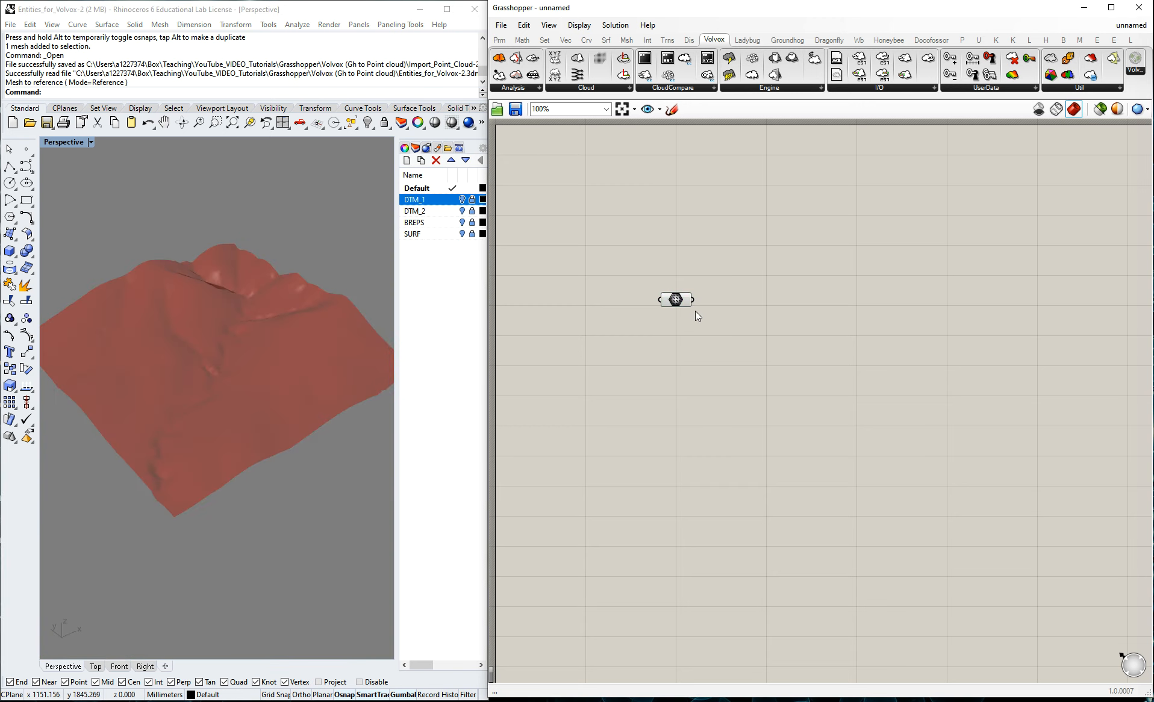
{"action": "right_click", "coordinate": [677, 300]}
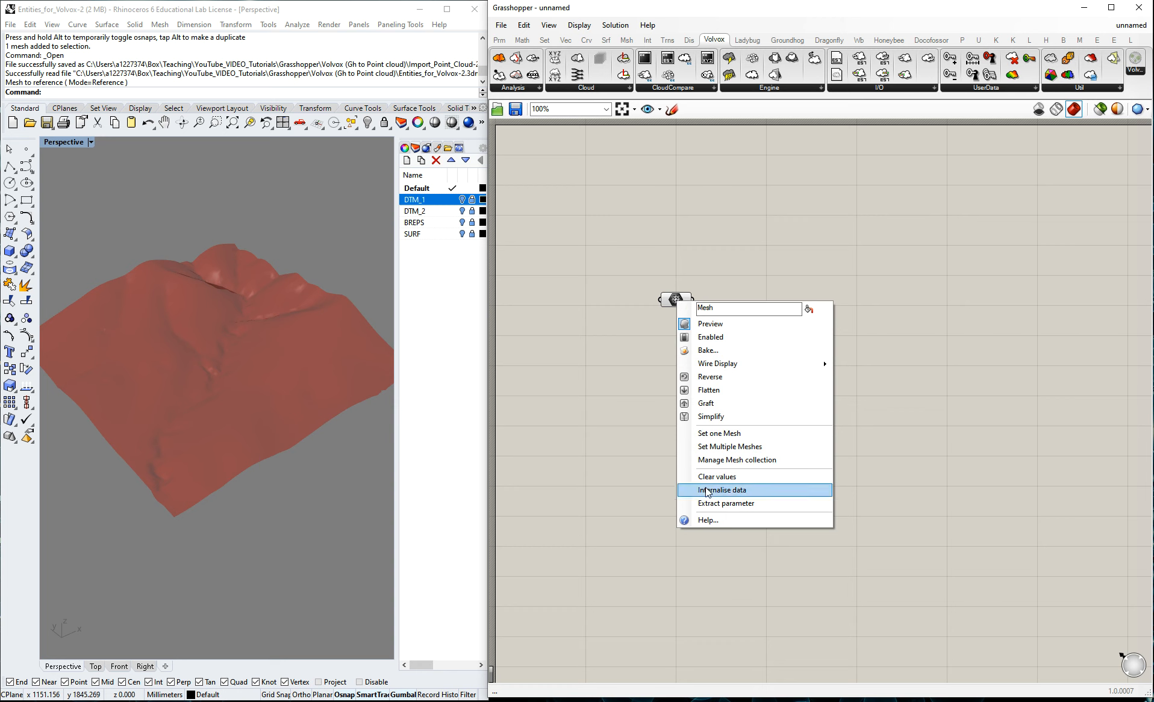
{"action": "left_click", "coordinate": [699, 242]}
{"action": "left_click_drag", "start_coordinate": [676, 300], "coordinate": [673, 257]}
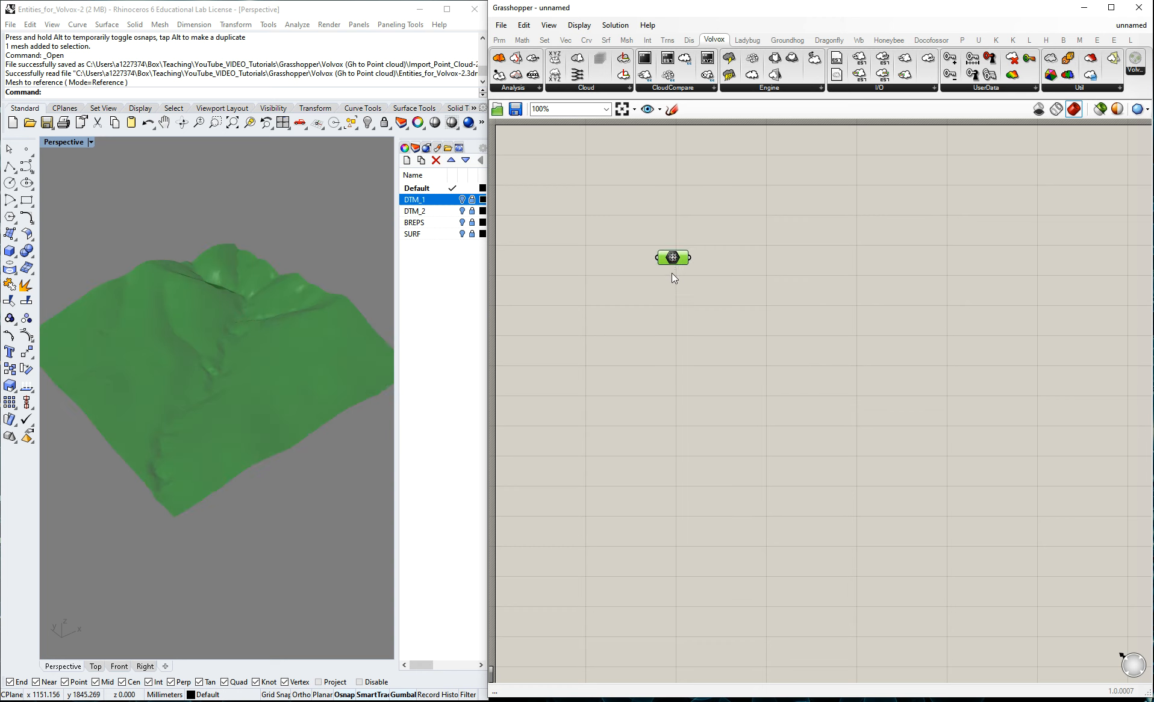
{"action": "left_click", "coordinate": [738, 331]}
Add a Deconstruct Mesh component beside the Mesh parameter and connect the mesh to its Mesh input.
{"action": "double_click", "coordinate": [793, 303]}
{"action": "type", "text": "decons"}
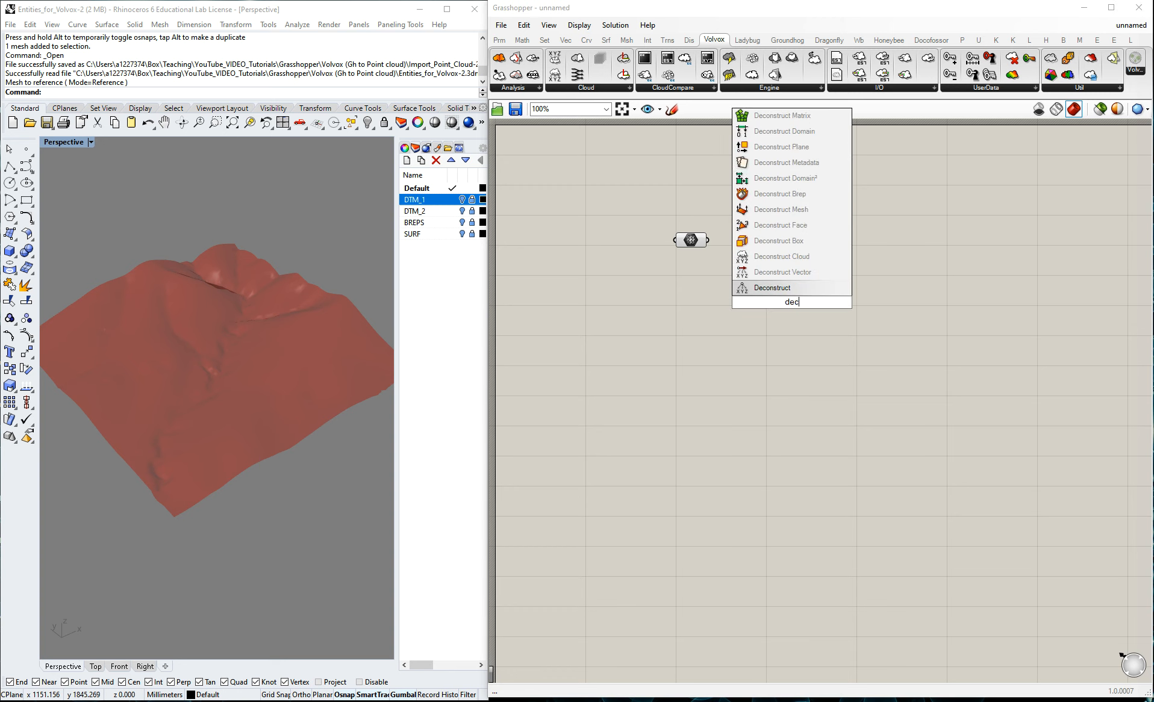
{"action": "left_click", "coordinate": [779, 273]}
{"action": "left_click_drag", "start_coordinate": [784, 283], "coordinate": [786, 241]}
{"action": "left_click", "coordinate": [686, 241]}
{"action": "left_click_drag", "start_coordinate": [702, 241], "coordinate": [753, 240]}
{"action": "left_click", "coordinate": [791, 258]}
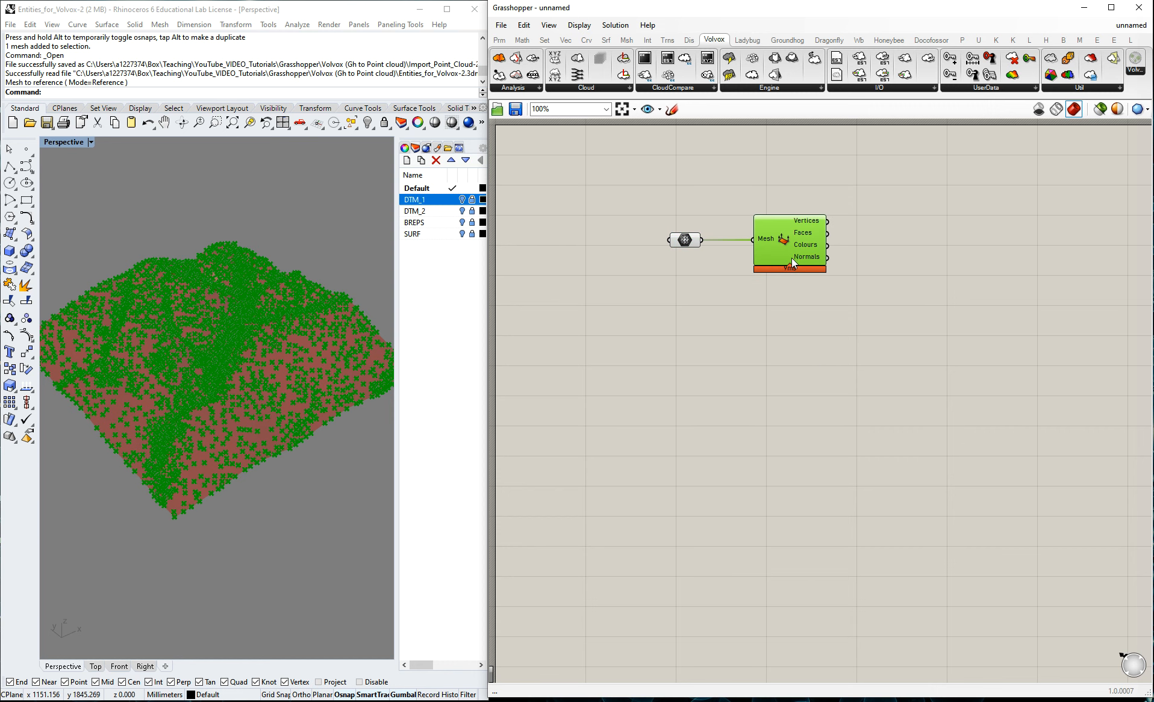
Compare the deconstructed vertices with the DTM_1 mesh wireframe by toggling the layer, and inspect the Vertices output data.
{"action": "left_click", "coordinate": [820, 301]}
{"action": "scroll", "coordinate": [252, 363], "scroll_direction": "up", "scroll_amount": 8}
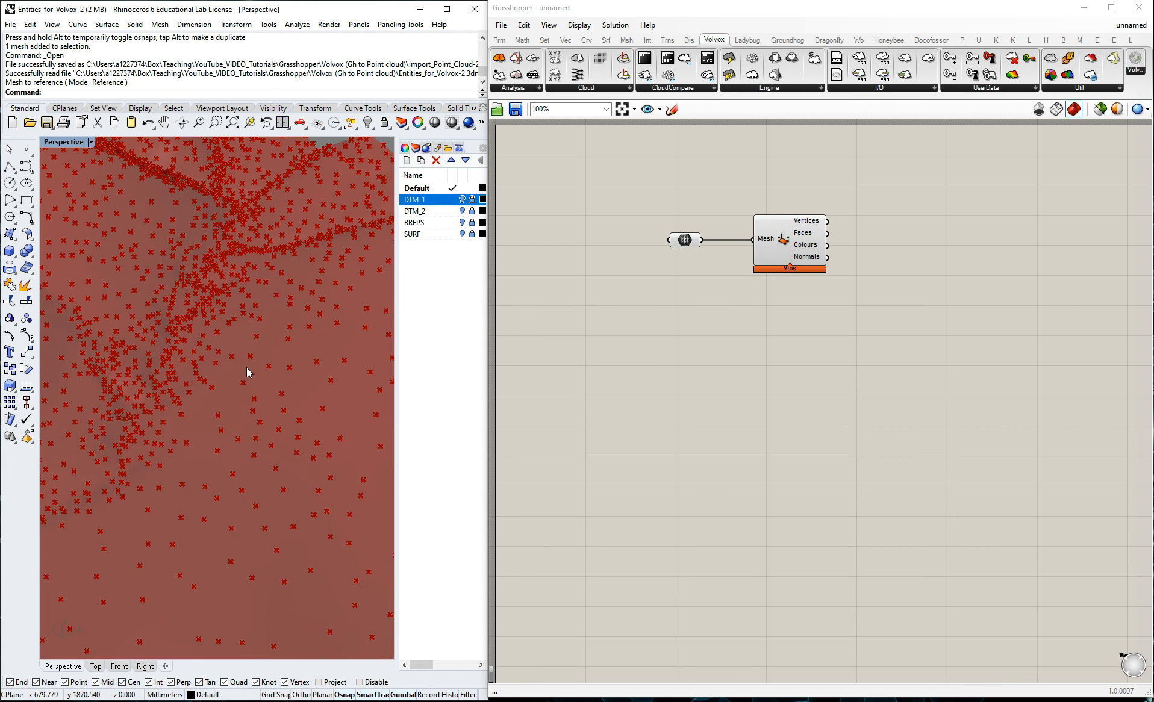
{"action": "left_click", "coordinate": [462, 200]}
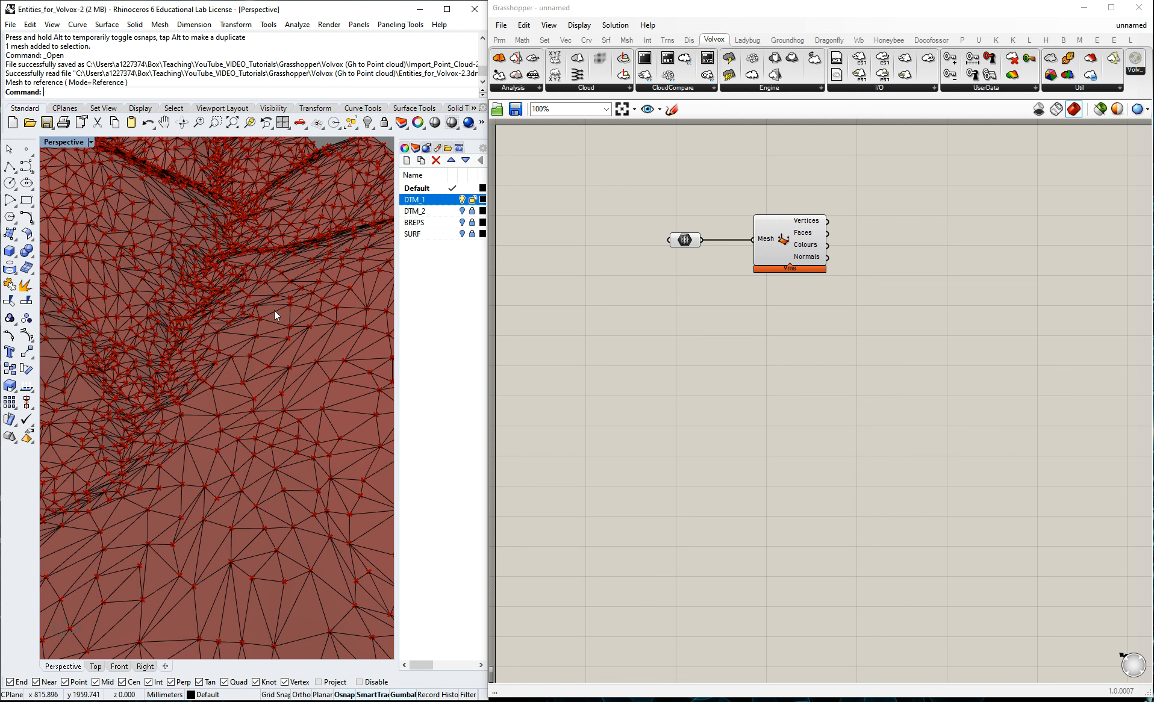
{"action": "left_click", "coordinate": [462, 200]}
{"action": "left_click", "coordinate": [462, 200]}
{"action": "mouse_move", "coordinate": [812, 225]}
{"action": "left_click", "coordinate": [472, 200]}
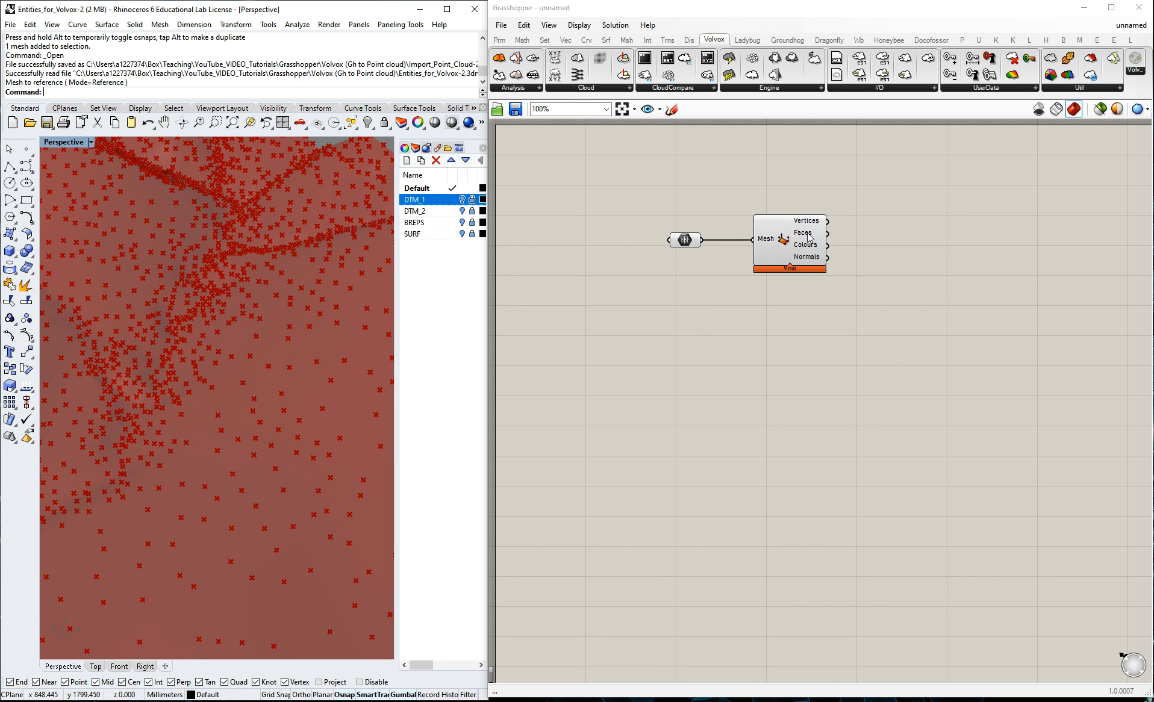
{"action": "mouse_move", "coordinate": [809, 238]}
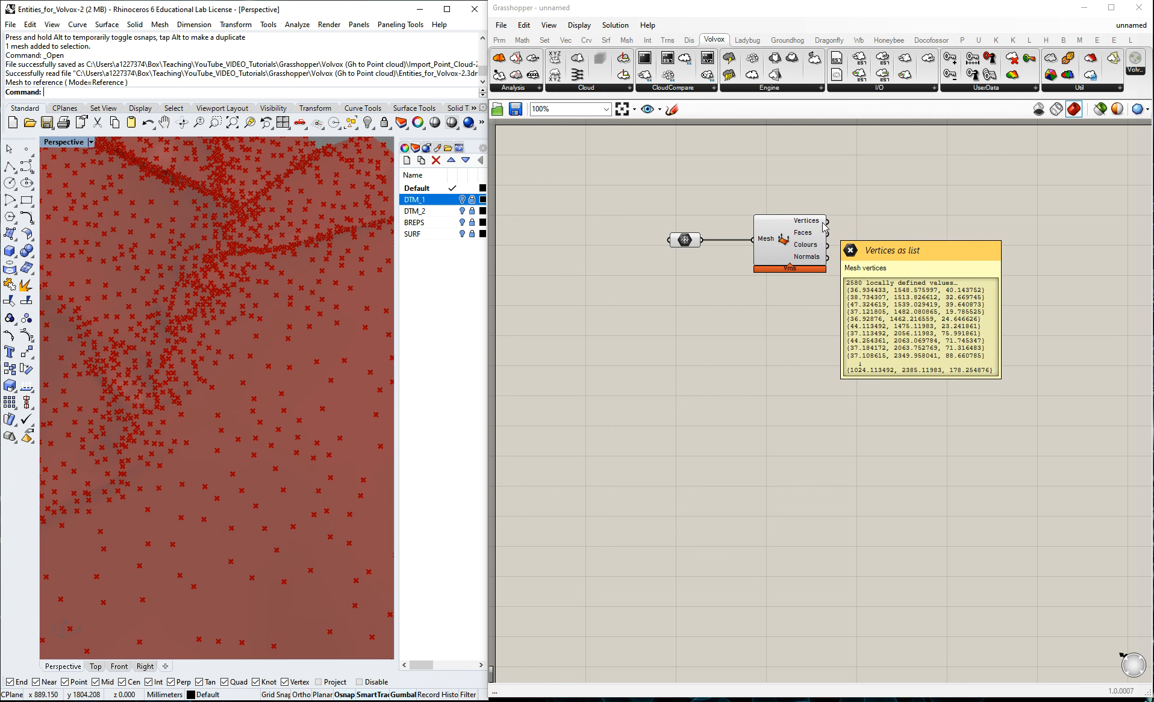
{"action": "right_click_drag", "start_coordinate": [157, 363], "coordinate": [205, 384]}
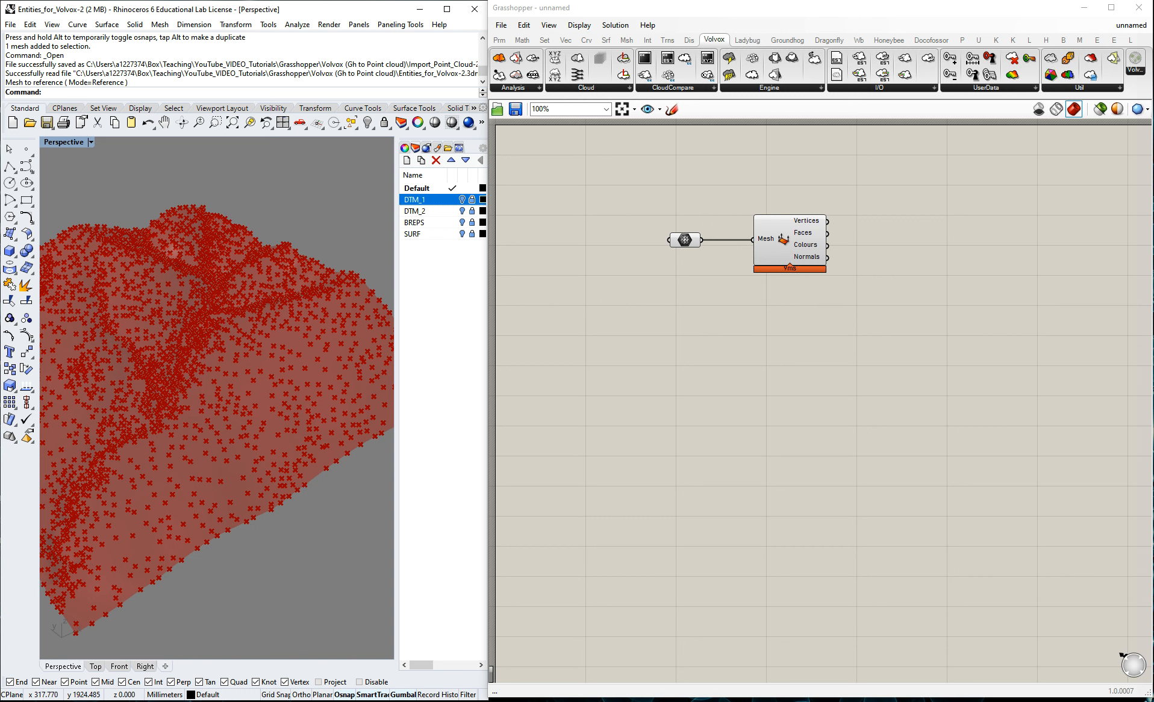
Group the Mesh parameter and the Deconstruct Mesh component together.
{"action": "left_click_drag", "start_coordinate": [875, 312], "coordinate": [639, 201]}
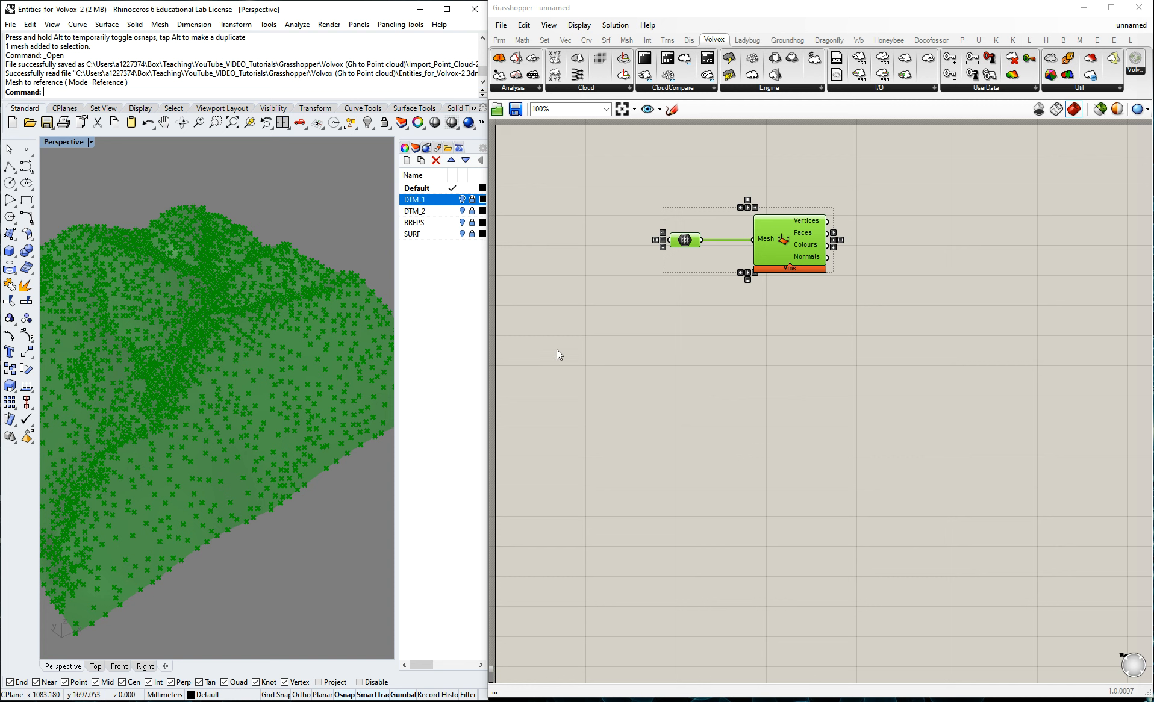
{"action": "key", "text": "ctrl+g"}
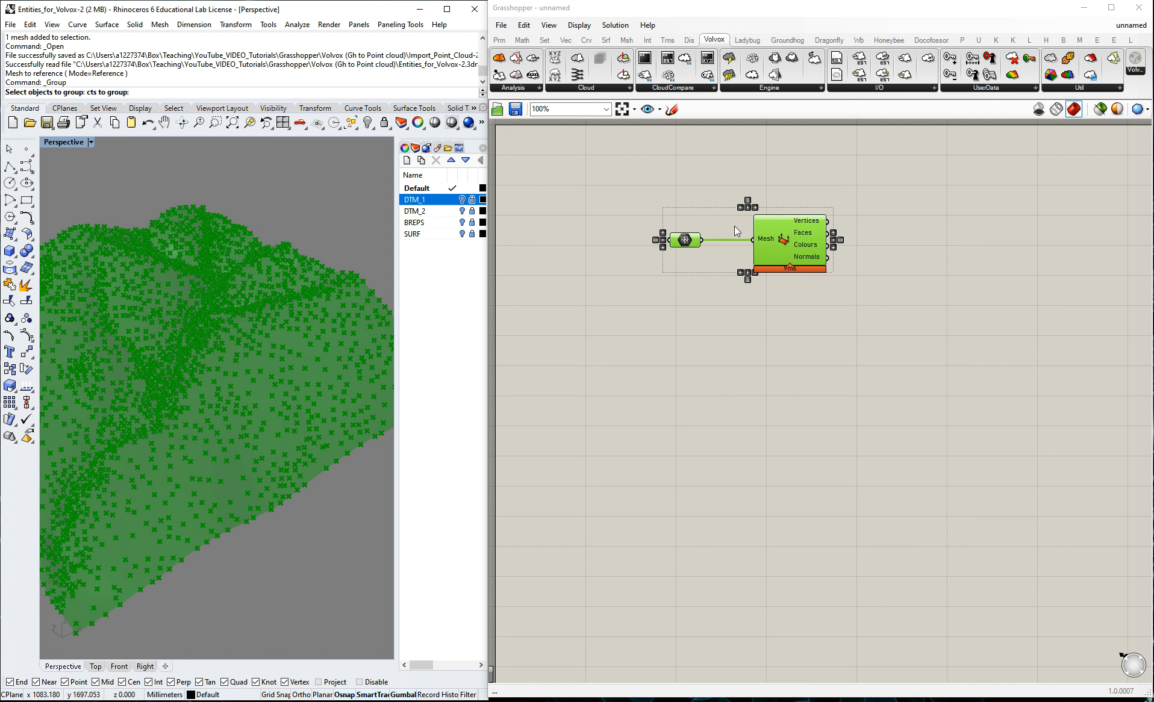
{"action": "left_click", "coordinate": [726, 223]}
{"action": "left_click_drag", "start_coordinate": [644, 192], "coordinate": [924, 345]}
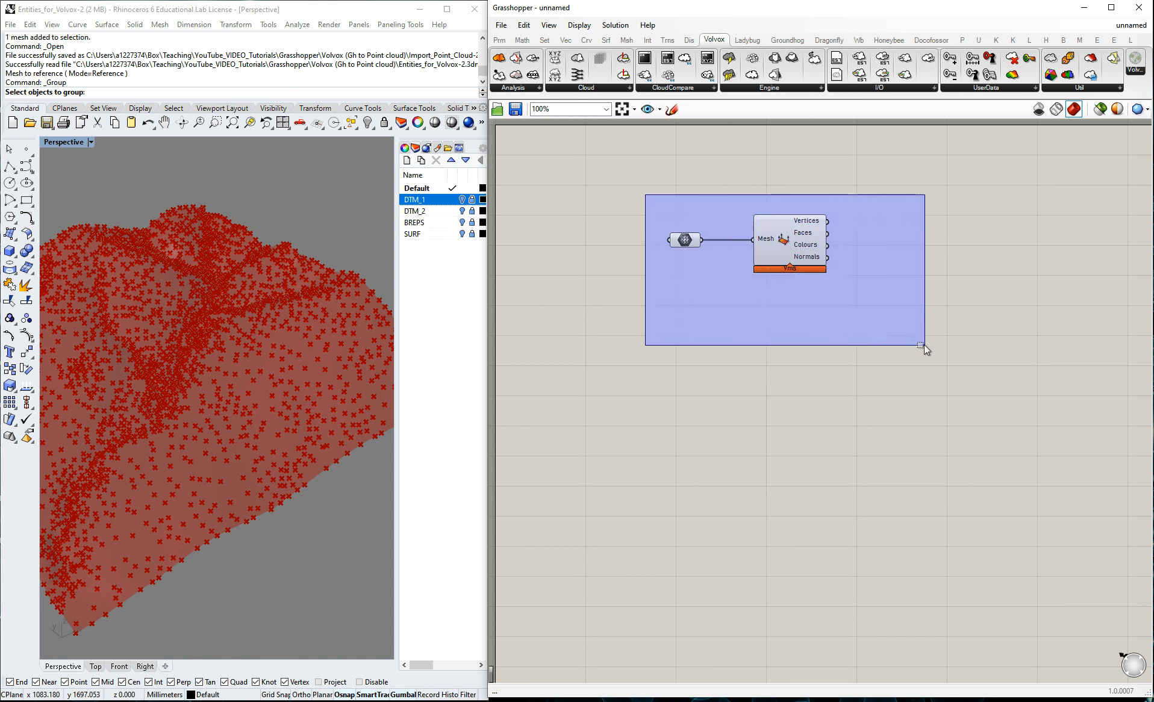
{"action": "key", "text": "ctrl+g"}
Name the group "Extract points from mesh".
{"action": "right_click", "coordinate": [715, 218]}
{"action": "type", "text": "Extra"}
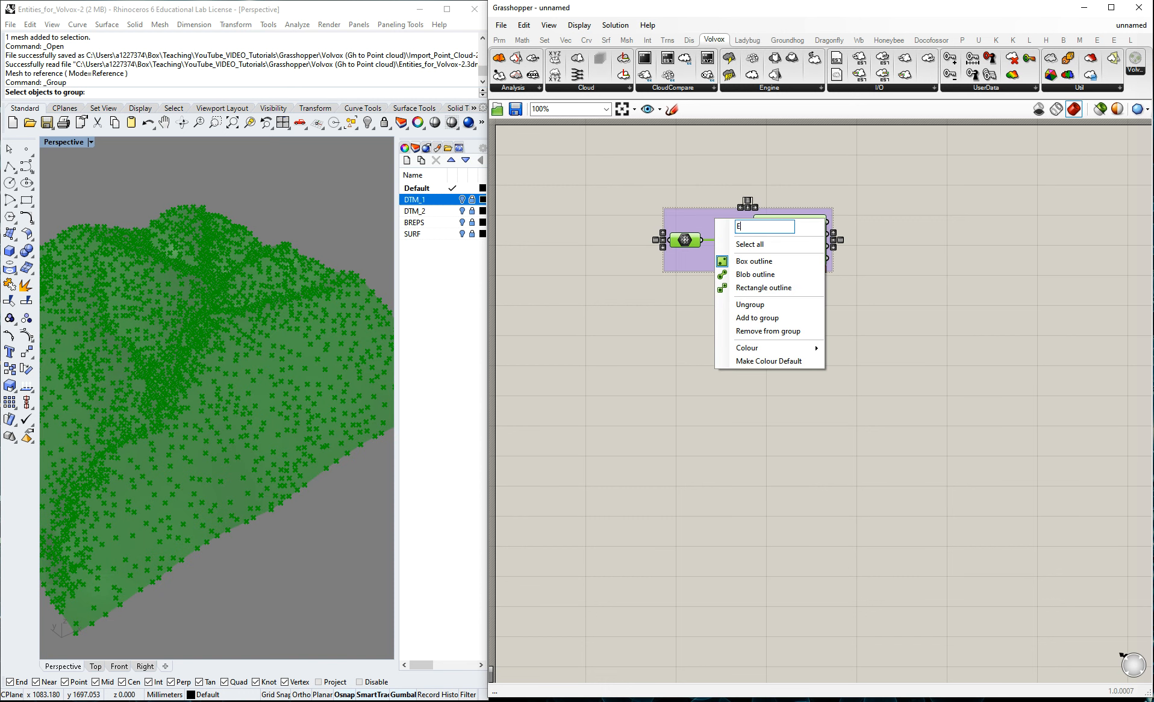
{"action": "key", "text": "BackSpace"}
{"action": "type", "text": "act po"}
{"action": "key", "text": "BackSpace"}
{"action": "key", "text": "BackSpace"}
{"action": "key", "text": "BackSpace"}
{"action": "key", "text": "BackSpace"}
{"action": "type", "text": "ints from mesh"}
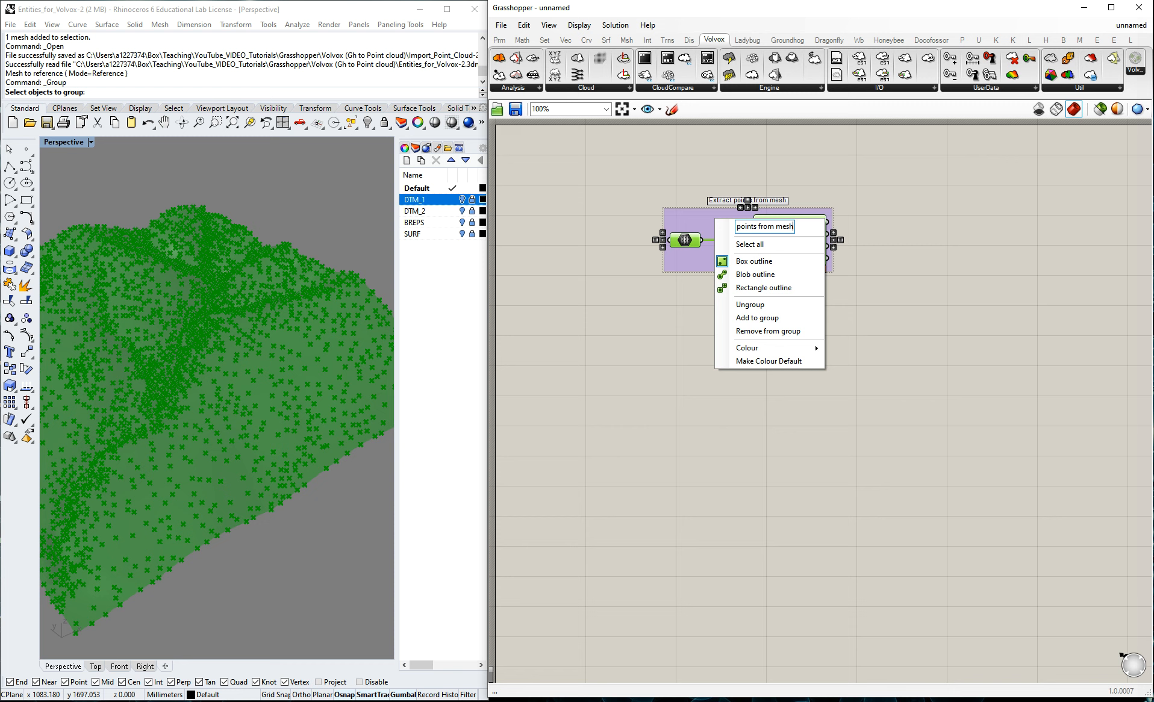
{"action": "left_click", "coordinate": [956, 261]}
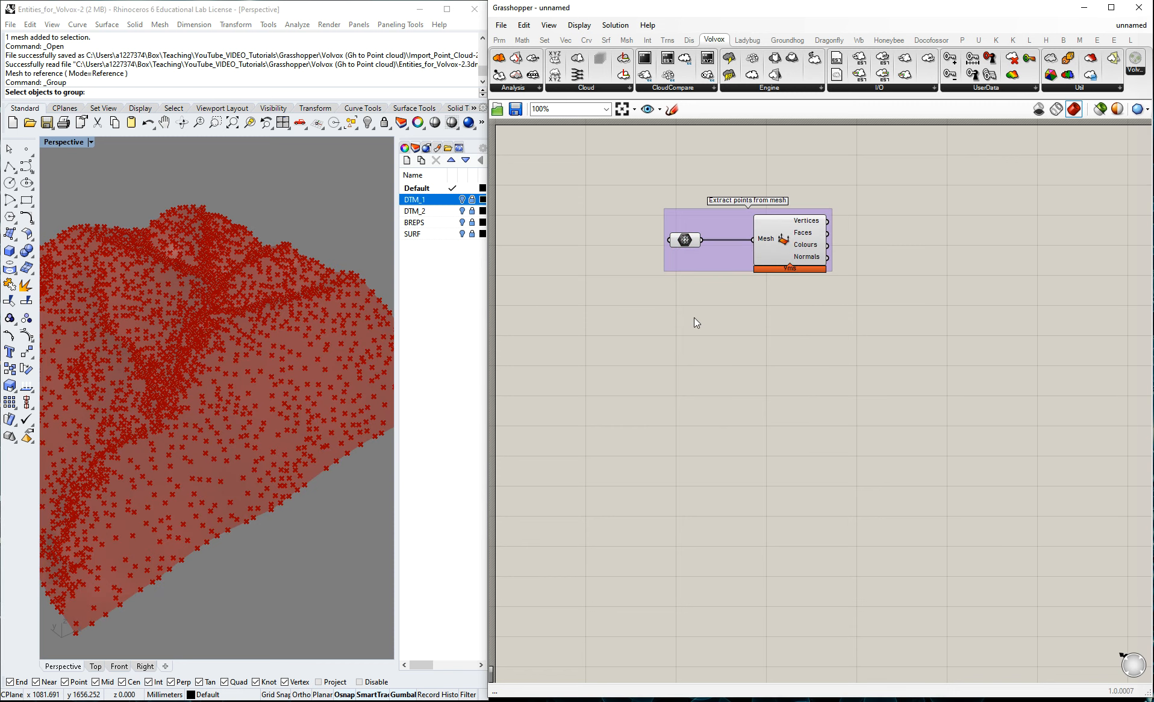
Add a Construct Cloud component beside the group by searching for "construct cloud".
{"action": "scroll", "coordinate": [830, 276], "scroll_direction": "up", "scroll_amount": 1}
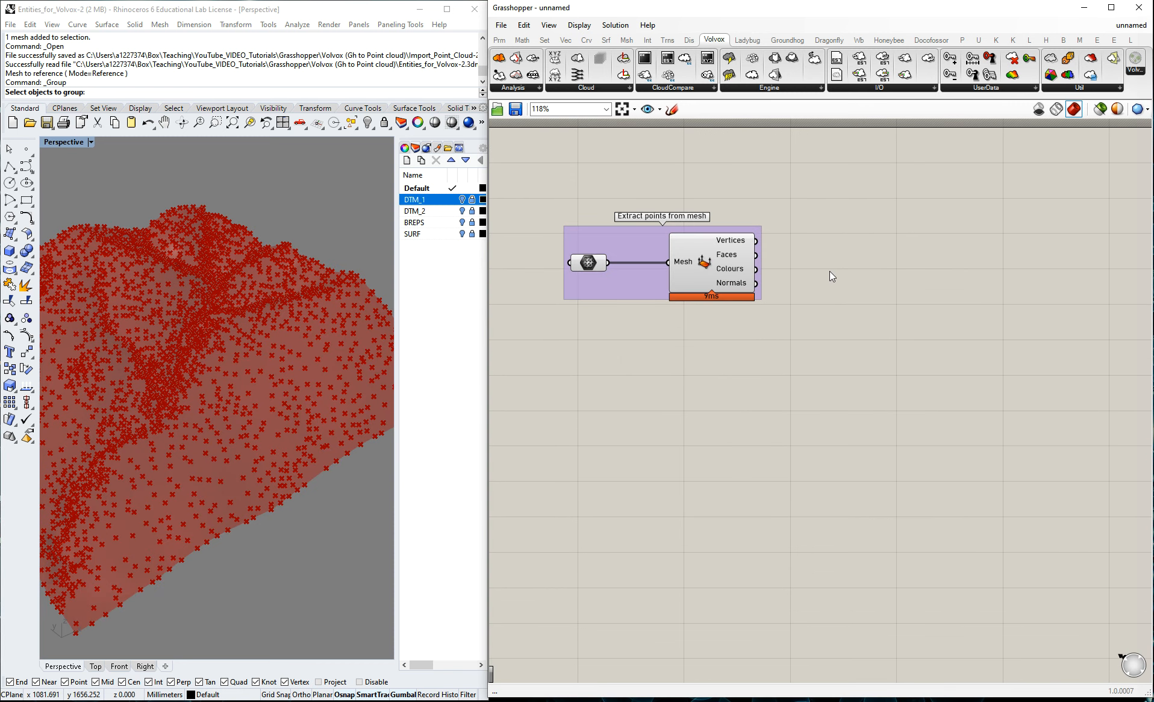
{"action": "double_click", "coordinate": [880, 267]}
{"action": "type", "text": "construct cloud"}
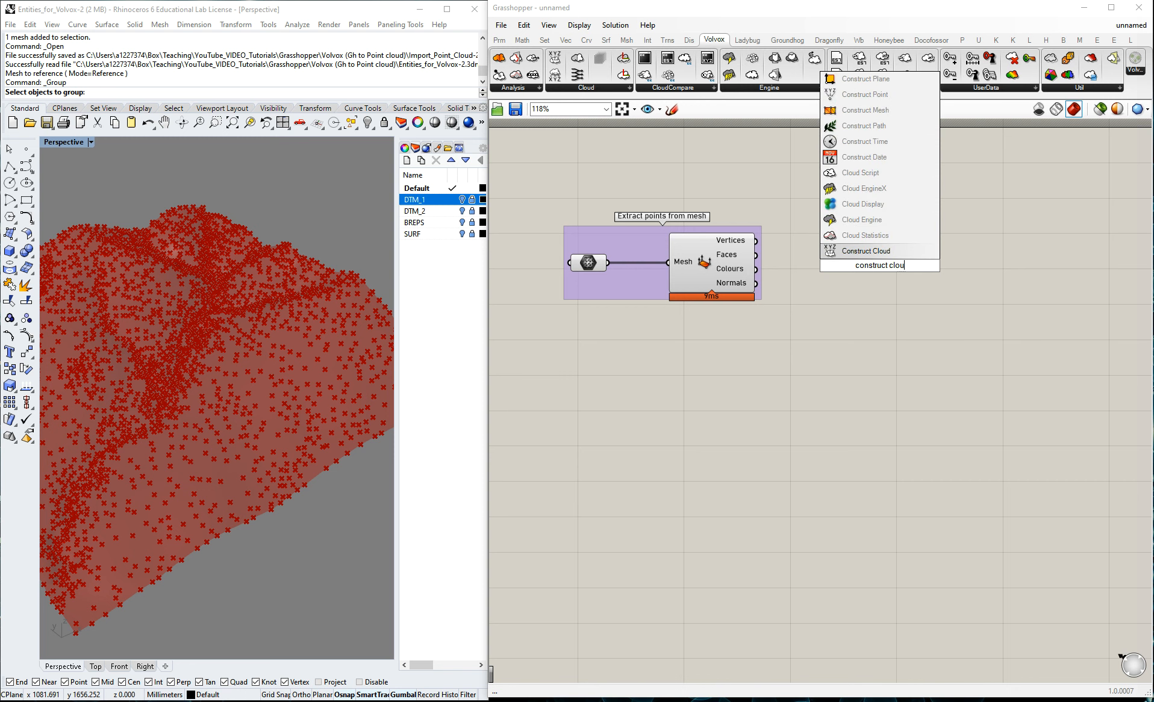
{"action": "left_click", "coordinate": [865, 252]}
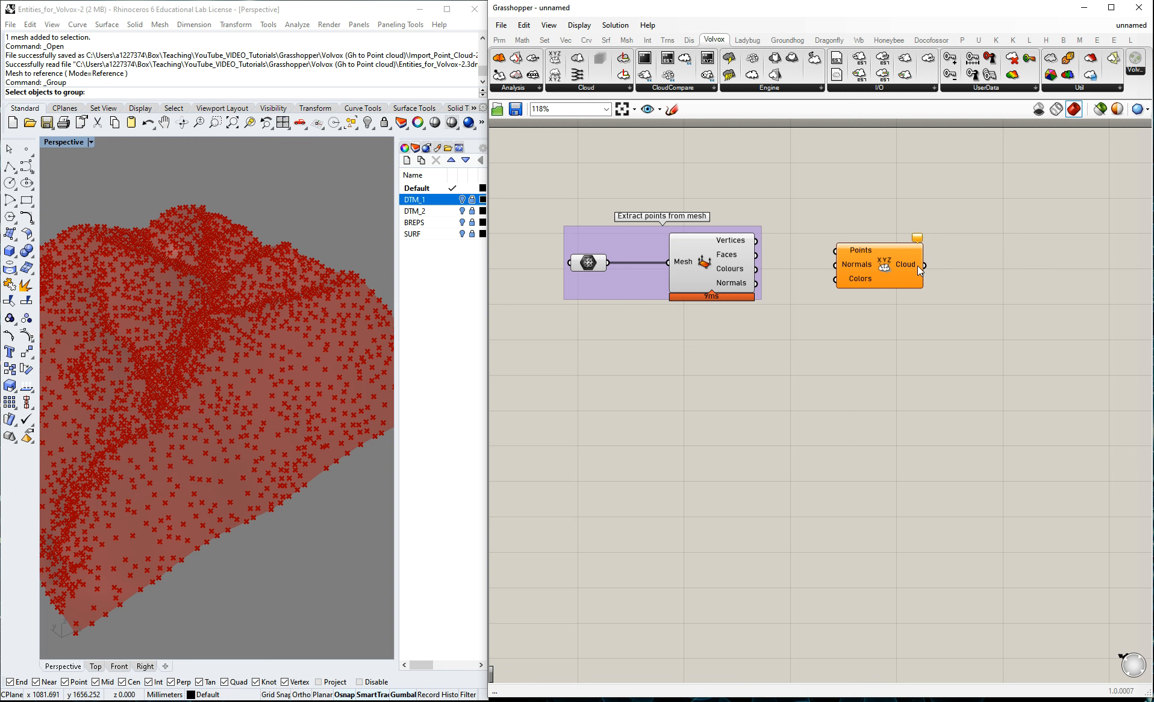
Place a second Construct Cloud component from Volvox's Cloud category and delete it.
{"action": "left_click", "coordinate": [538, 87]}
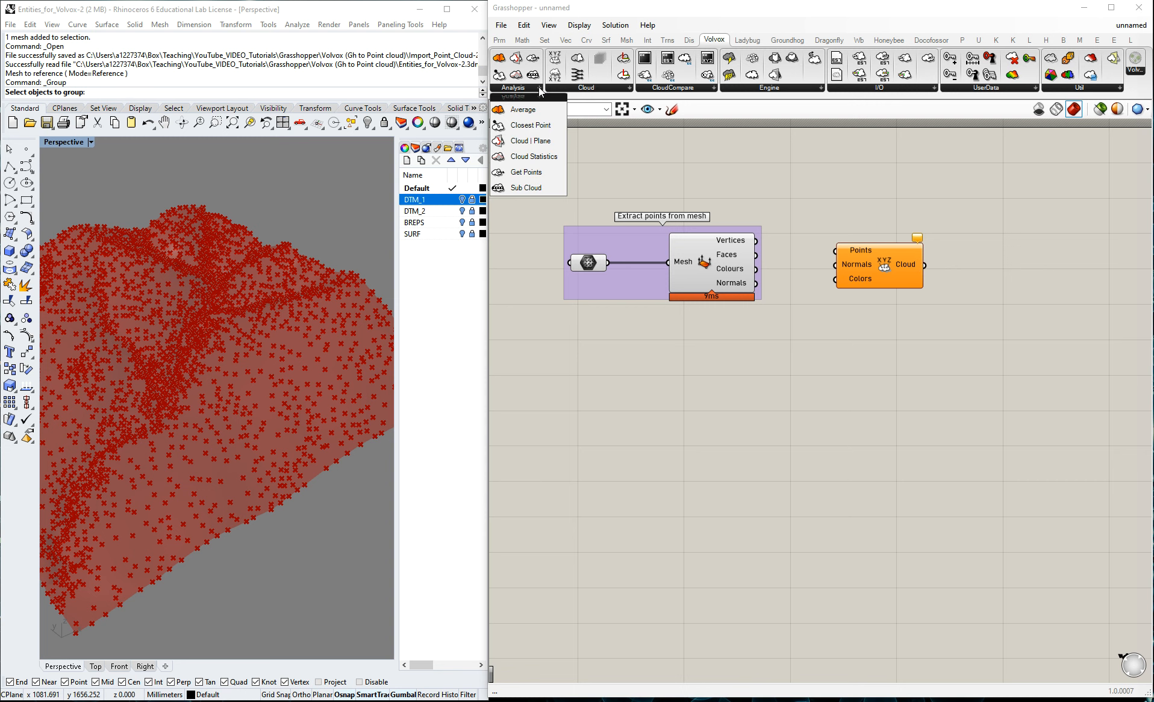
{"action": "left_click", "coordinate": [597, 87]}
{"action": "left_click_drag", "start_coordinate": [576, 109], "coordinate": [886, 371]}
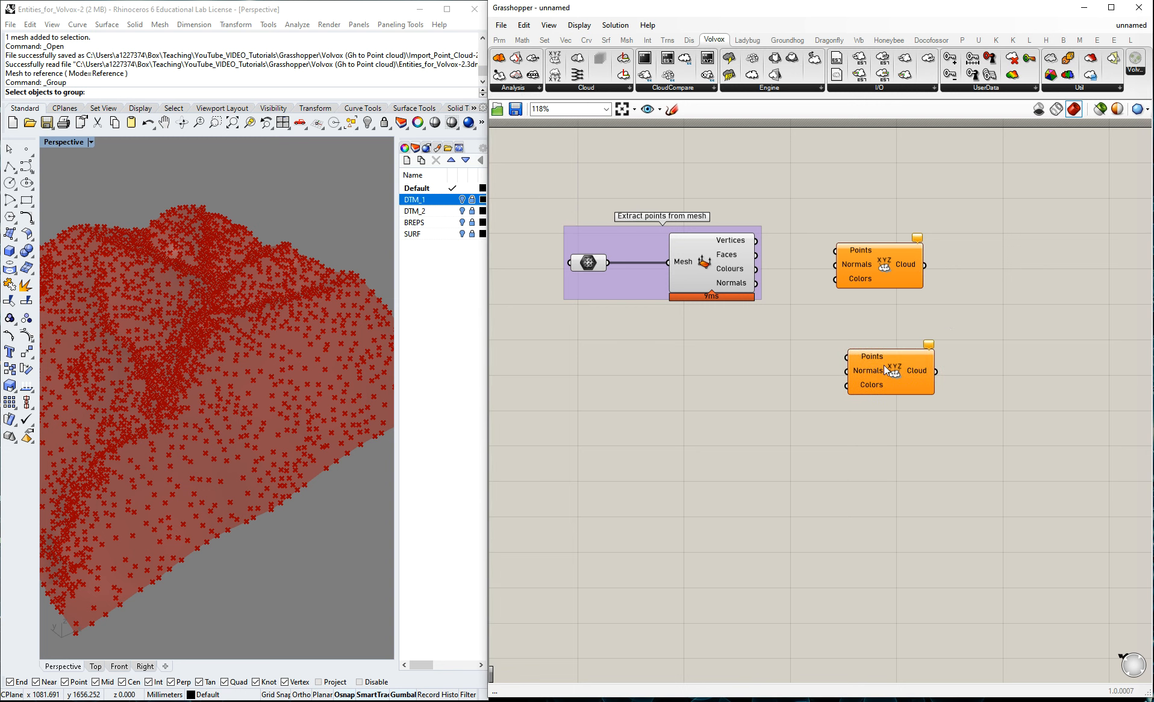
{"action": "left_click", "coordinate": [885, 361]}
{"action": "key", "text": "Delete"}
Connect the Vertices output to Construct Cloud's Points input and turn off the Construct Cloud preview.
{"action": "left_click_drag", "start_coordinate": [756, 240], "coordinate": [836, 250]}
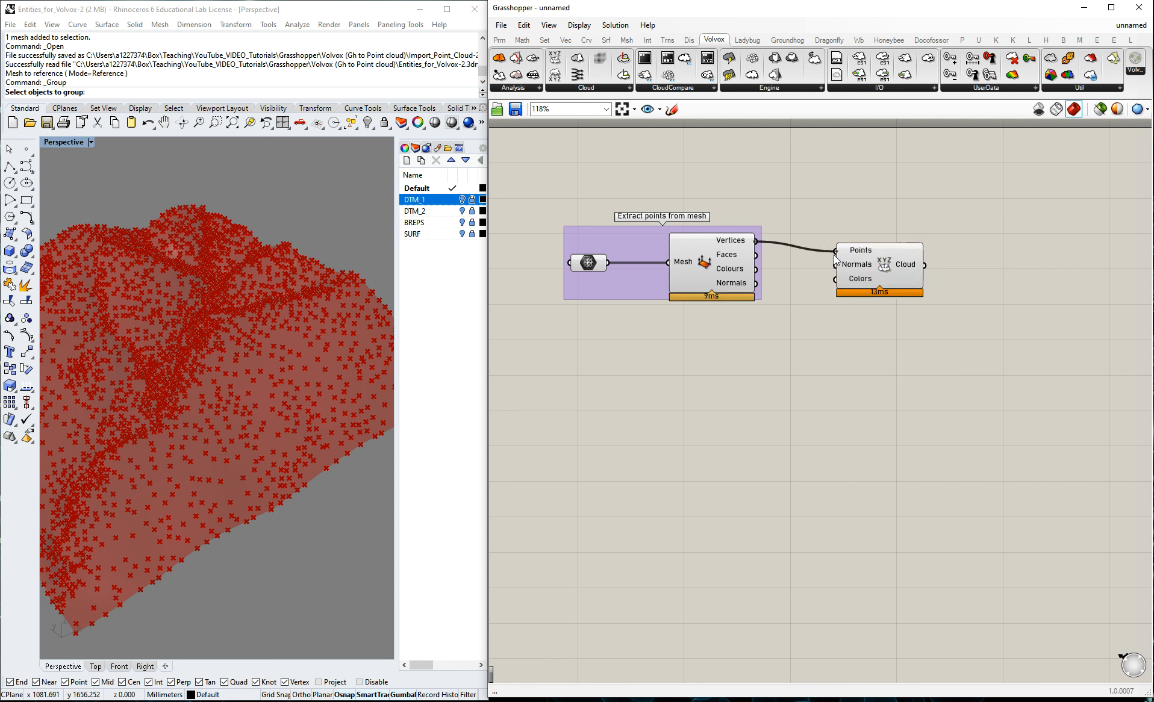
{"action": "left_click", "coordinate": [876, 275]}
{"action": "middle_click", "coordinate": [737, 260]}
{"action": "left_click", "coordinate": [777, 227]}
{"action": "left_click", "coordinate": [808, 222]}
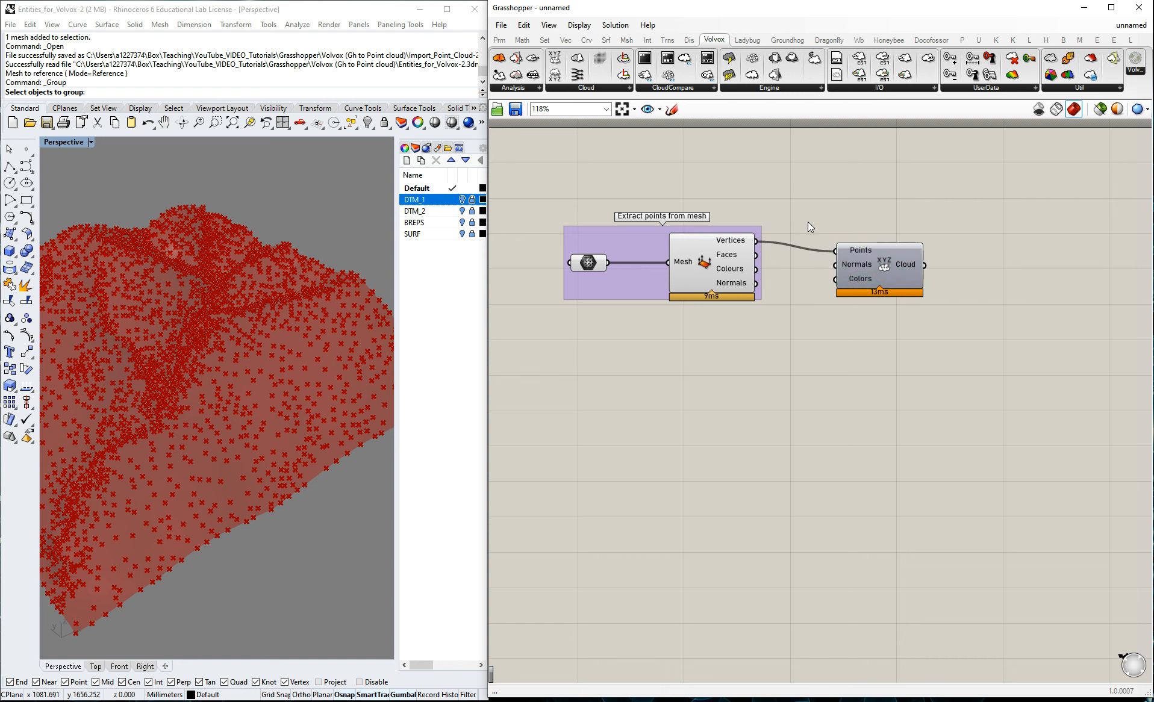
Turn off the Deconstruct Mesh preview and turn the Construct Cloud preview on to inspect the point cloud.
{"action": "middle_click", "coordinate": [703, 266]}
{"action": "left_click", "coordinate": [739, 224]}
{"action": "left_click", "coordinate": [834, 230]}
{"action": "middle_click", "coordinate": [883, 269]}
{"action": "left_click", "coordinate": [904, 239]}
{"action": "left_click", "coordinate": [907, 238]}
{"action": "scroll", "coordinate": [220, 381], "scroll_direction": "up", "scroll_amount": 3}
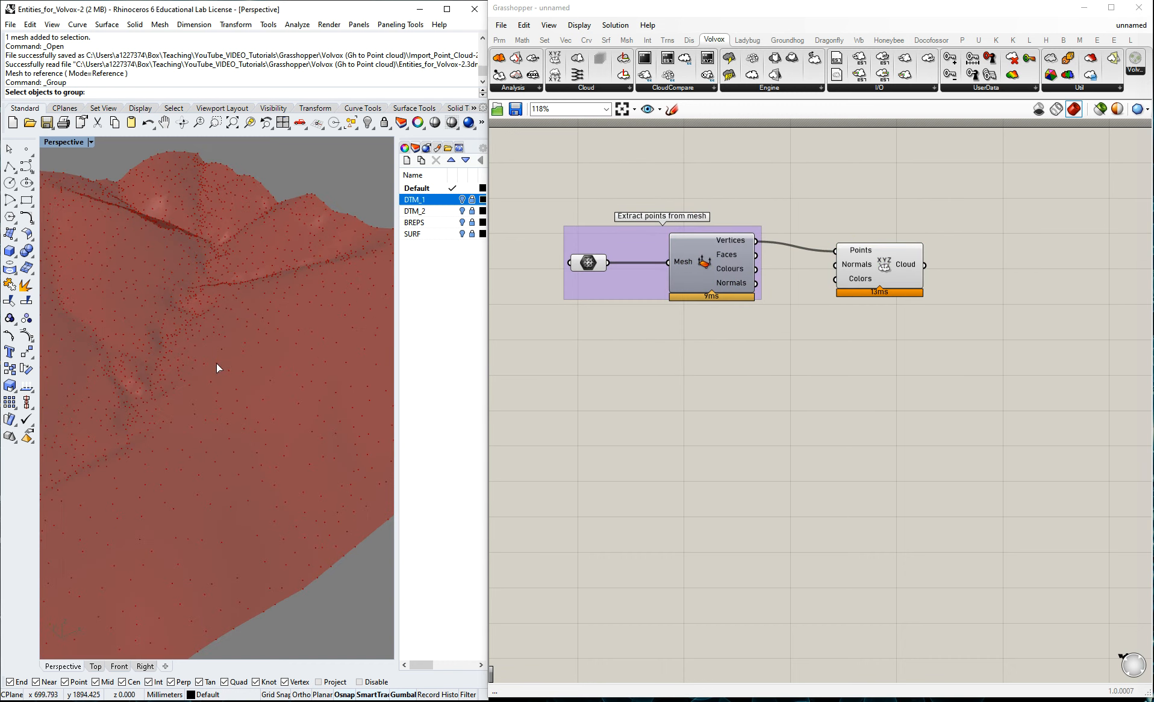
{"action": "scroll", "coordinate": [218, 368], "scroll_direction": "down", "scroll_amount": 3}
Align Construct Cloud with Deconstruct Mesh and connect the Colours and Normals outputs to its Colors and Normals inputs.
{"action": "left_click_drag", "start_coordinate": [882, 279], "coordinate": [903, 268]}
{"action": "left_click", "coordinate": [768, 285]}
{"action": "left_click_drag", "start_coordinate": [831, 269], "coordinate": [851, 269]}
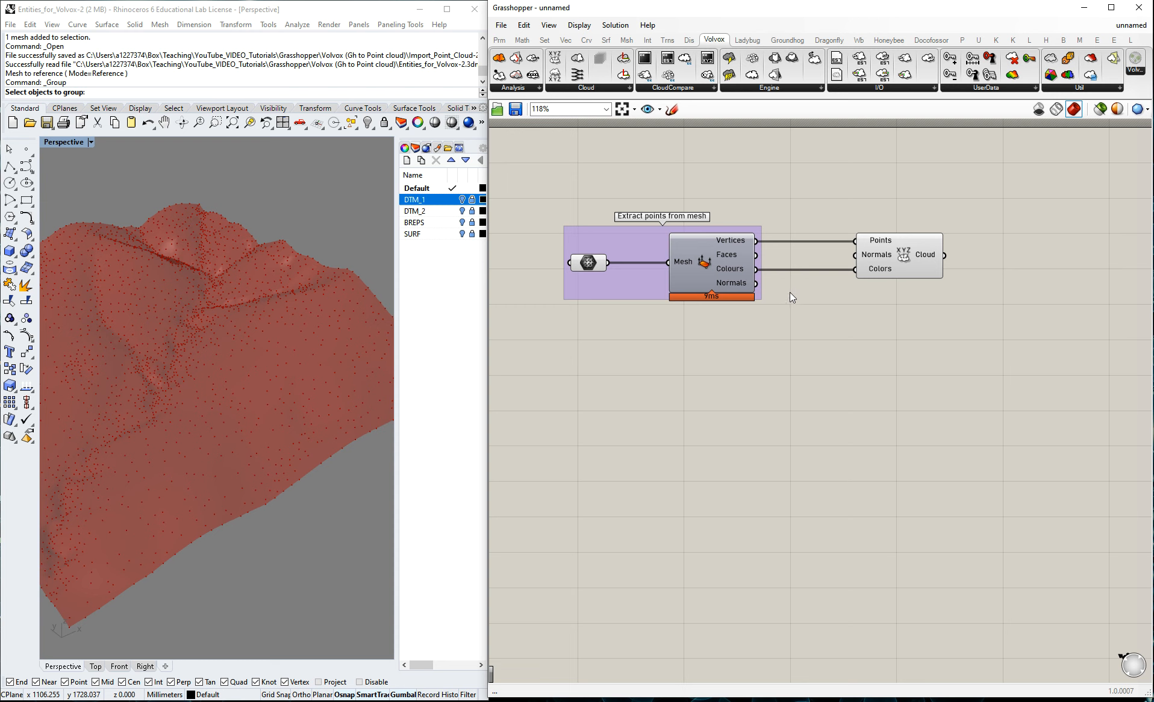
{"action": "left_click_drag", "start_coordinate": [757, 285], "coordinate": [855, 255]}
{"action": "scroll", "coordinate": [774, 334], "scroll_direction": "down", "scroll_amount": 4}
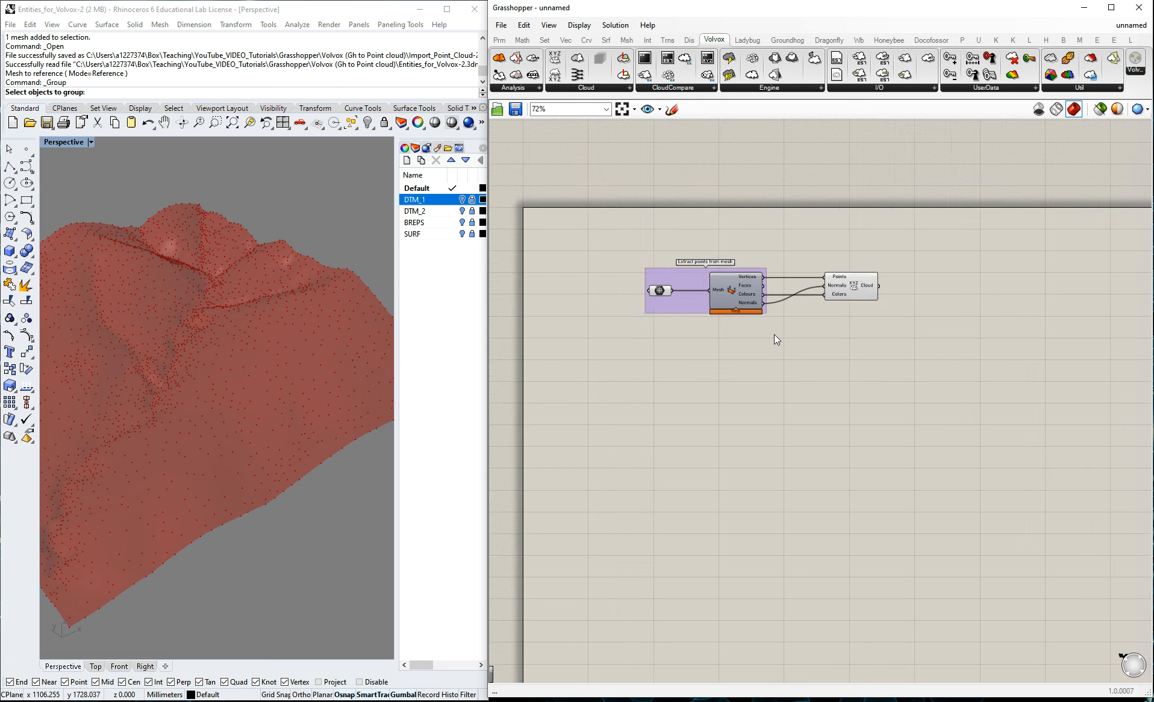
{"action": "scroll", "coordinate": [900, 291], "scroll_direction": "up", "scroll_amount": 2}
{"action": "left_click", "coordinate": [289, 337]}
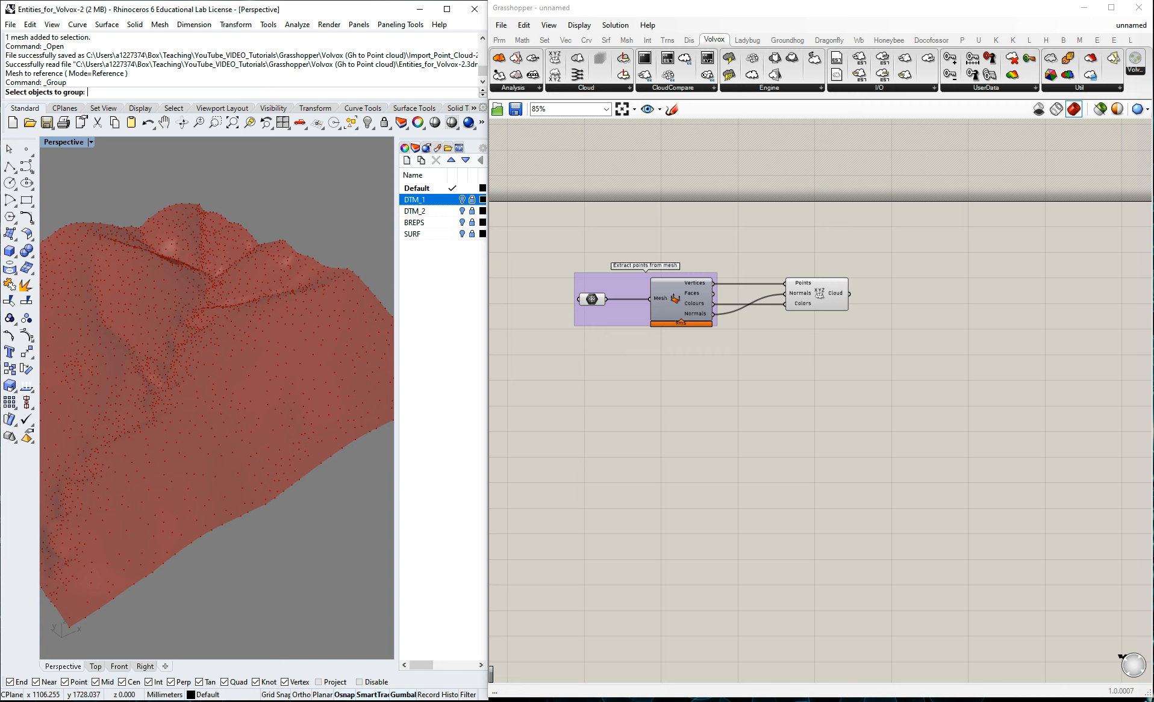
Place the Volvox component with one Cloud input and one Cloud output, and connect Construct Cloud's output to it.
{"action": "left_click", "coordinate": [931, 337]}
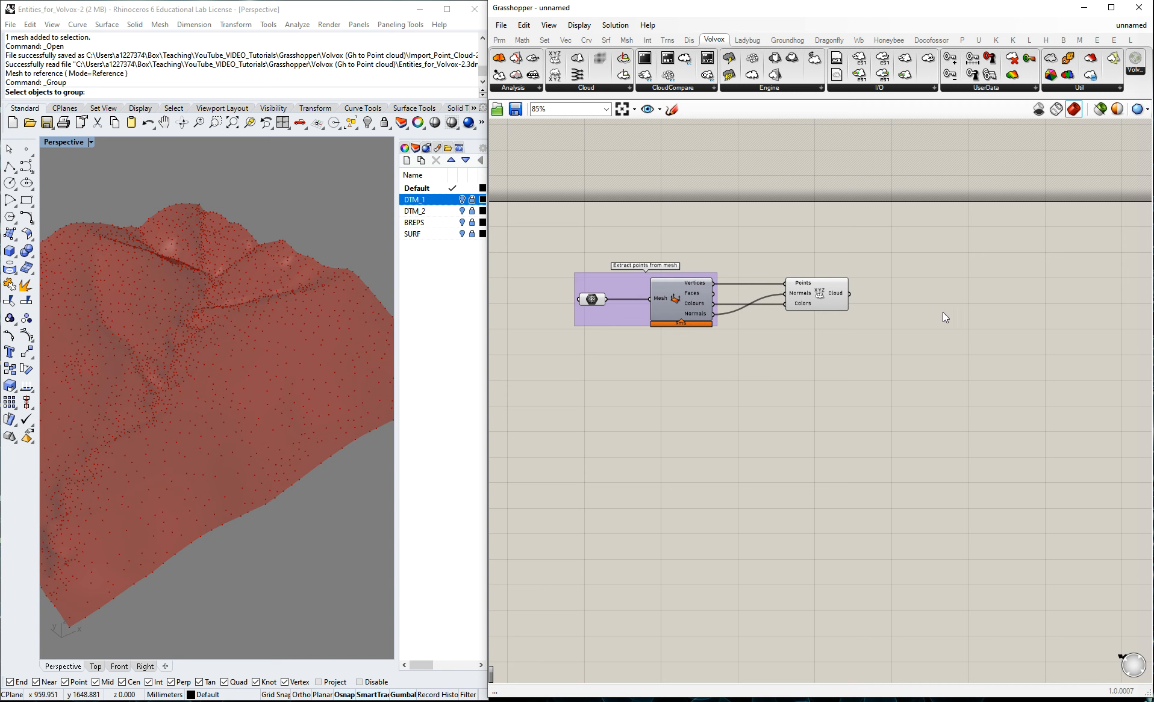
{"action": "double_click", "coordinate": [918, 311]}
{"action": "left_click", "coordinate": [689, 90]}
{"action": "left_click", "coordinate": [579, 163]}
{"action": "scroll", "coordinate": [826, 343], "scroll_direction": "up", "scroll_amount": 3}
{"action": "left_click_drag", "start_coordinate": [981, 269], "coordinate": [959, 259]}
{"action": "left_click_drag", "start_coordinate": [864, 261], "coordinate": [962, 258]}
{"action": "left_click", "coordinate": [642, 437]}
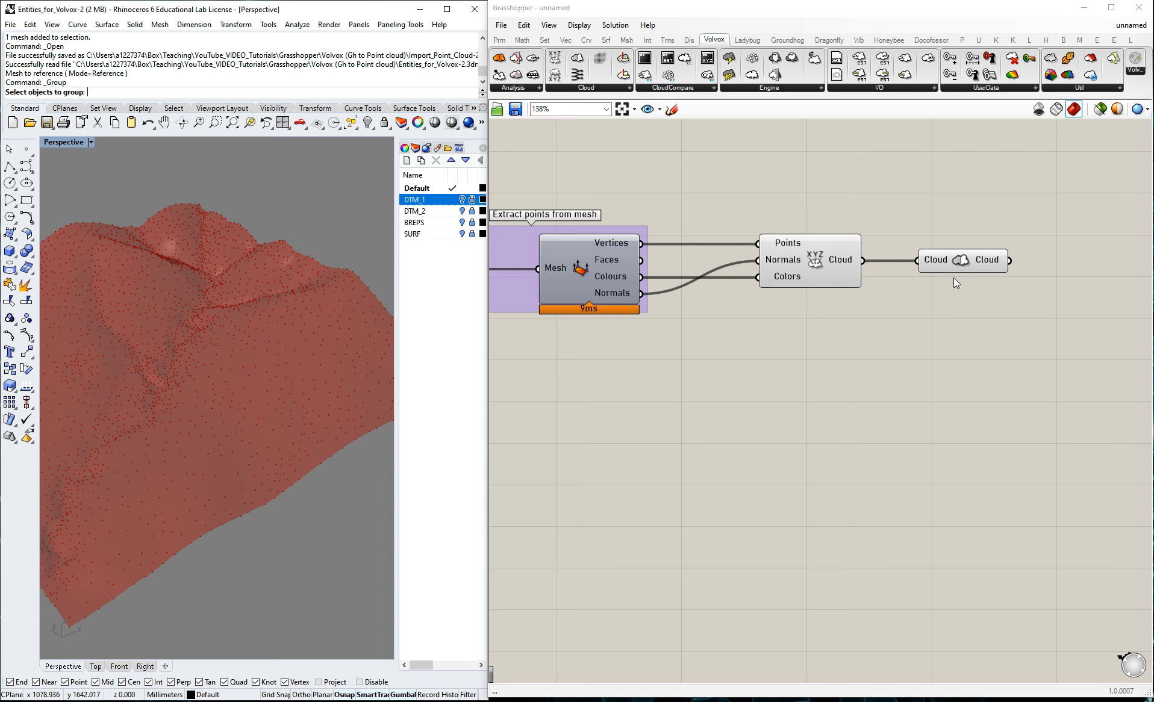
{"action": "scroll", "coordinate": [901, 285], "scroll_direction": "down", "scroll_amount": 4}
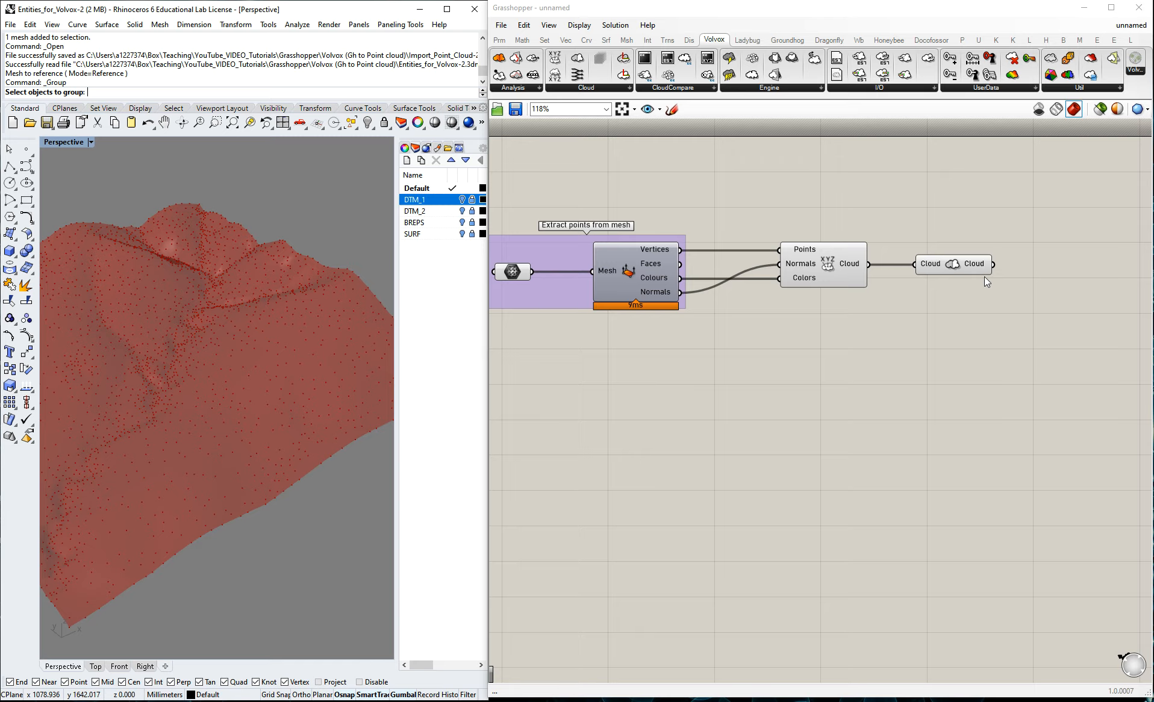
{"action": "scroll", "coordinate": [1036, 276], "scroll_direction": "up", "scroll_amount": 2}
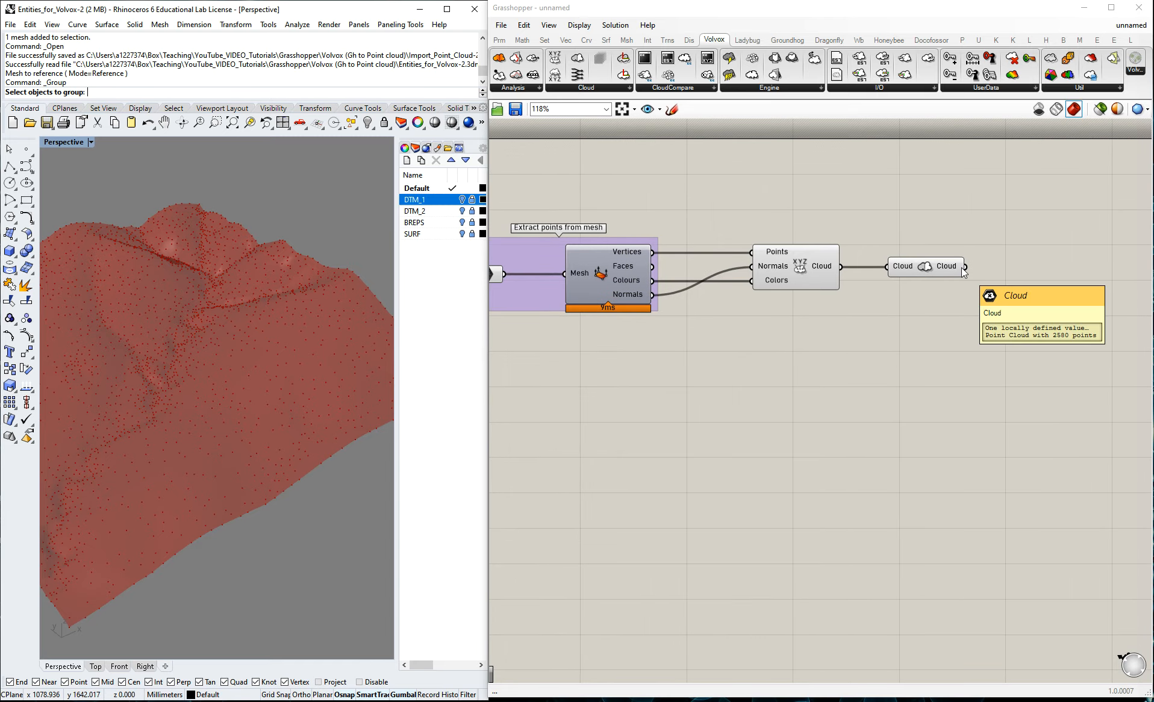
{"action": "scroll", "coordinate": [792, 330], "scroll_direction": "down", "scroll_amount": 2}
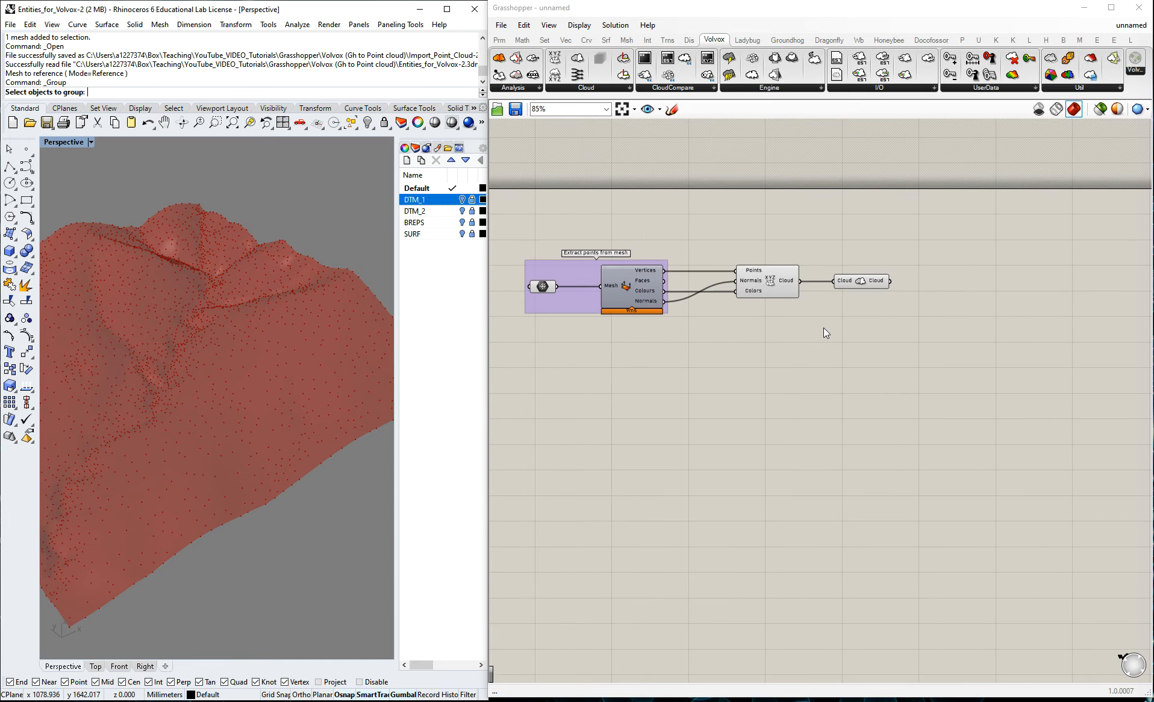
{"action": "left_click", "coordinate": [925, 87]}
{"action": "left_click_drag", "start_coordinate": [880, 184], "coordinate": [993, 330]}
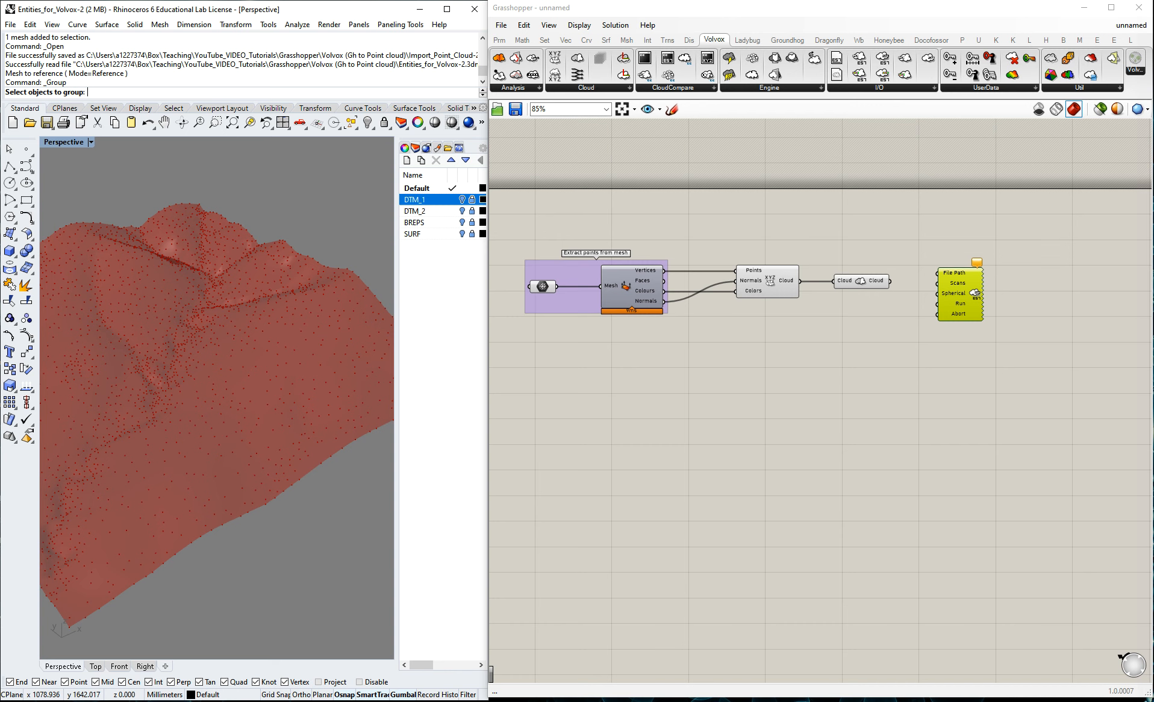
{"action": "scroll", "coordinate": [872, 366], "scroll_direction": "up", "scroll_amount": 2}
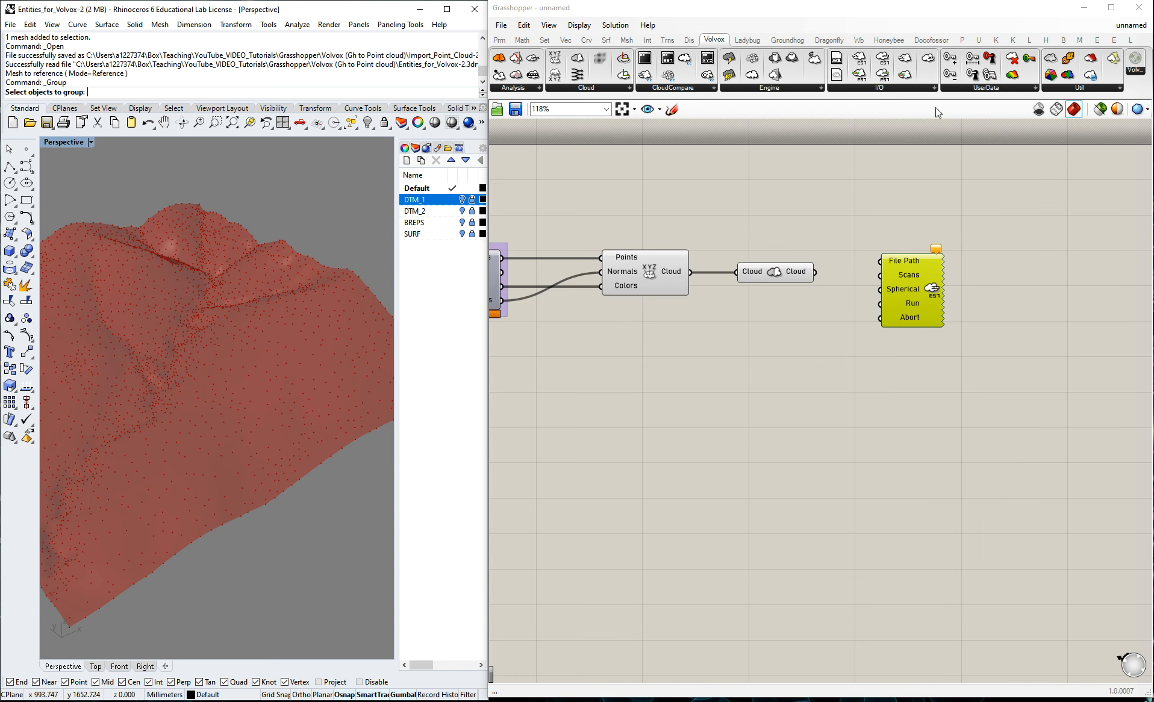
{"action": "left_click_drag", "start_coordinate": [929, 257], "coordinate": [900, 97]}
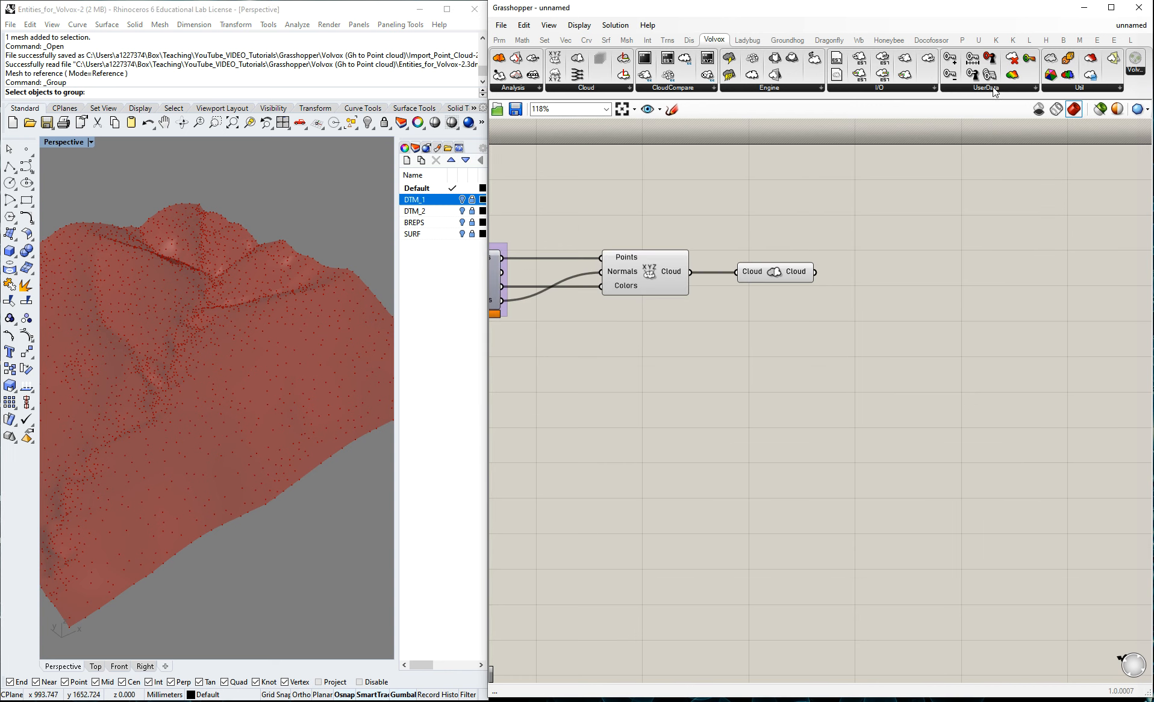
{"action": "mouse_move", "coordinate": [794, 89]}
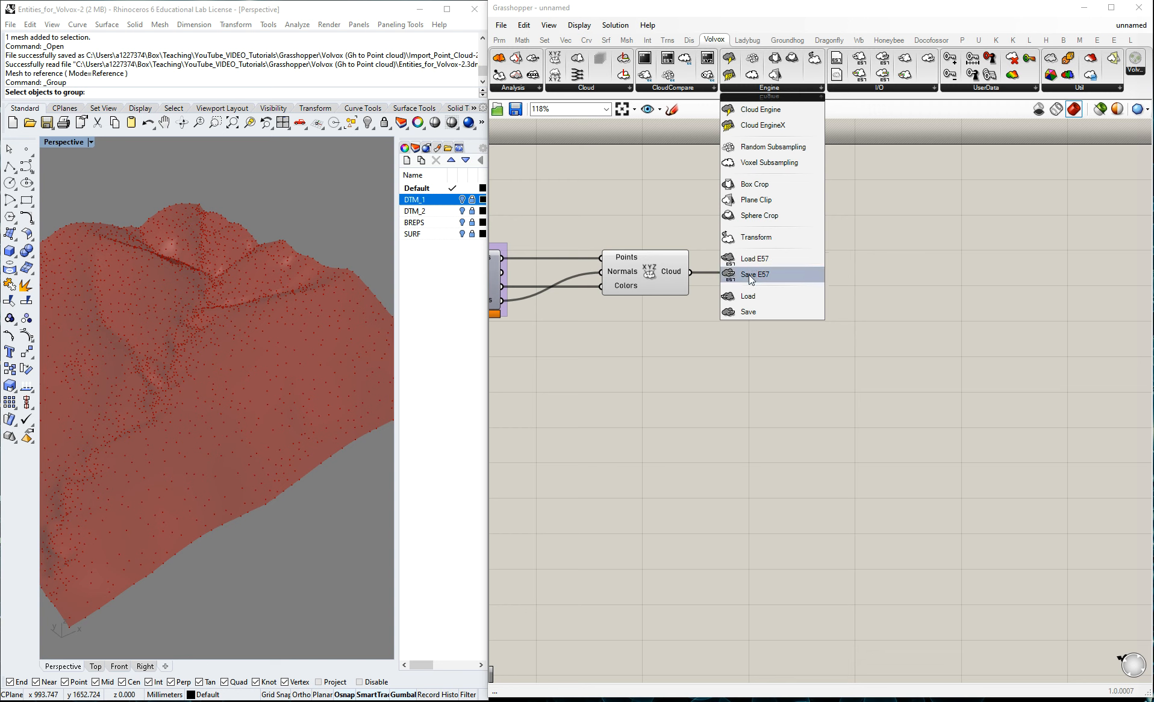
{"action": "left_click_drag", "start_coordinate": [751, 278], "coordinate": [905, 300]}
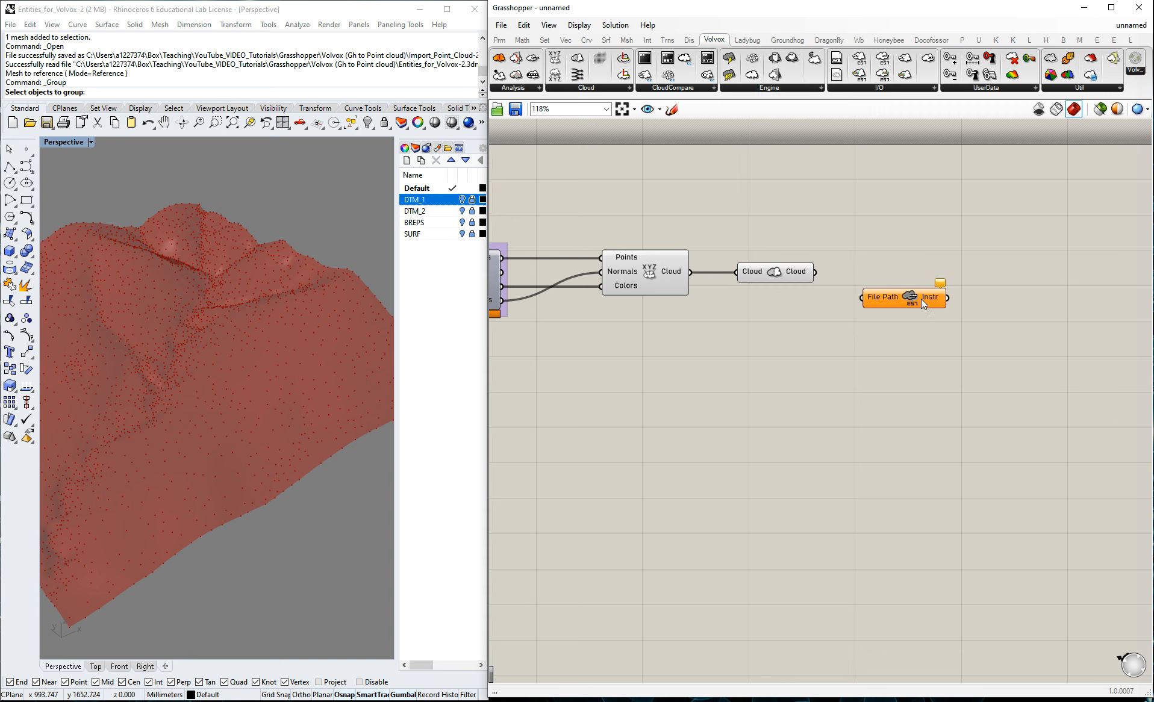
{"action": "left_click", "coordinate": [935, 294]}
{"action": "key", "text": "Delete"}
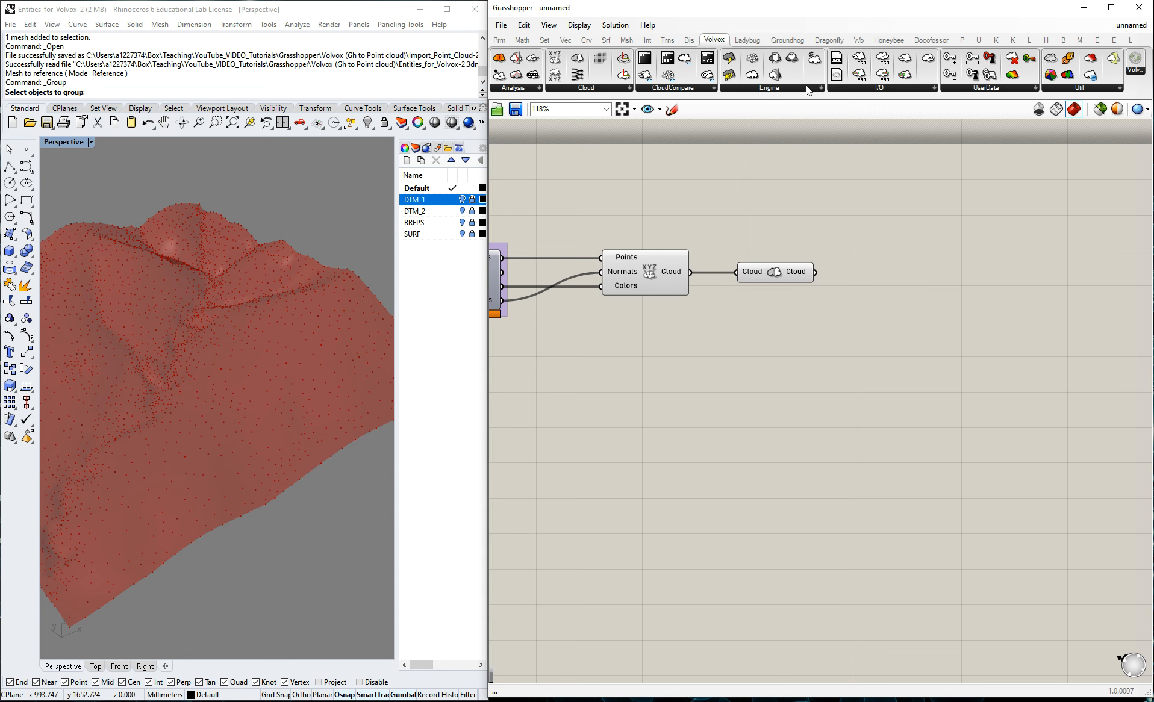
{"action": "left_click", "coordinate": [801, 88]}
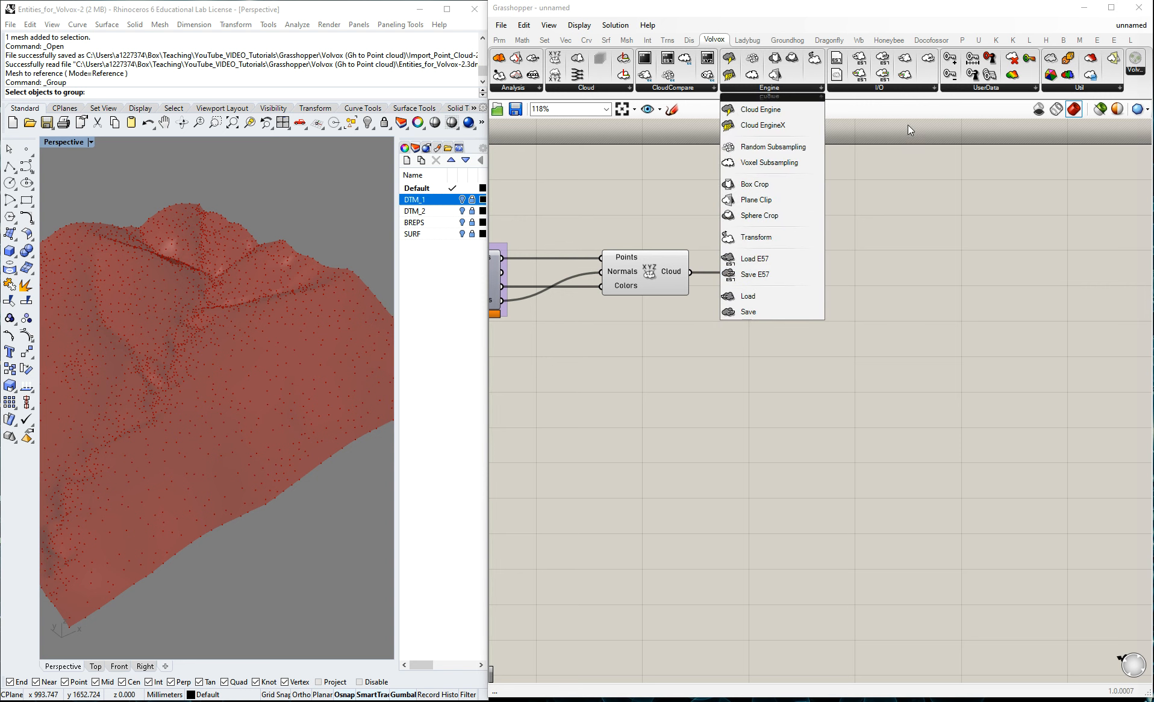
Place a Save E57 component from Volvox's I/O category and connect the Cloud output to its Scans input.
{"action": "left_click", "coordinate": [933, 88]}
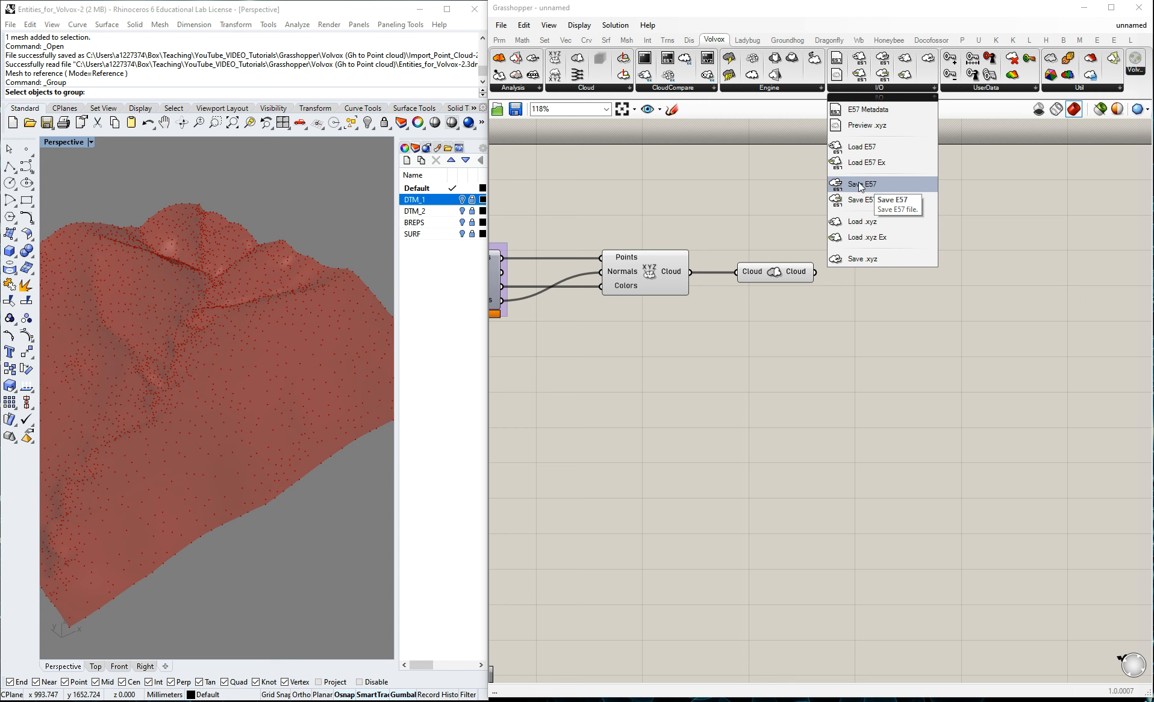
{"action": "left_click_drag", "start_coordinate": [874, 189], "coordinate": [907, 292]}
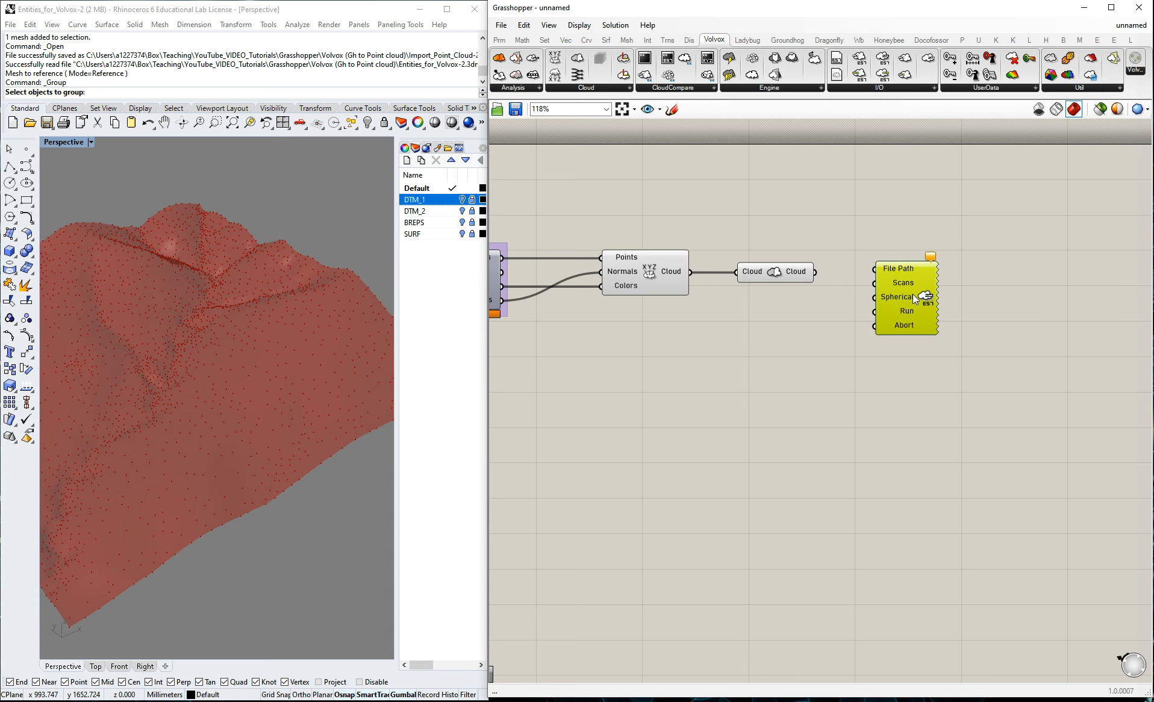
{"action": "left_click", "coordinate": [917, 178]}
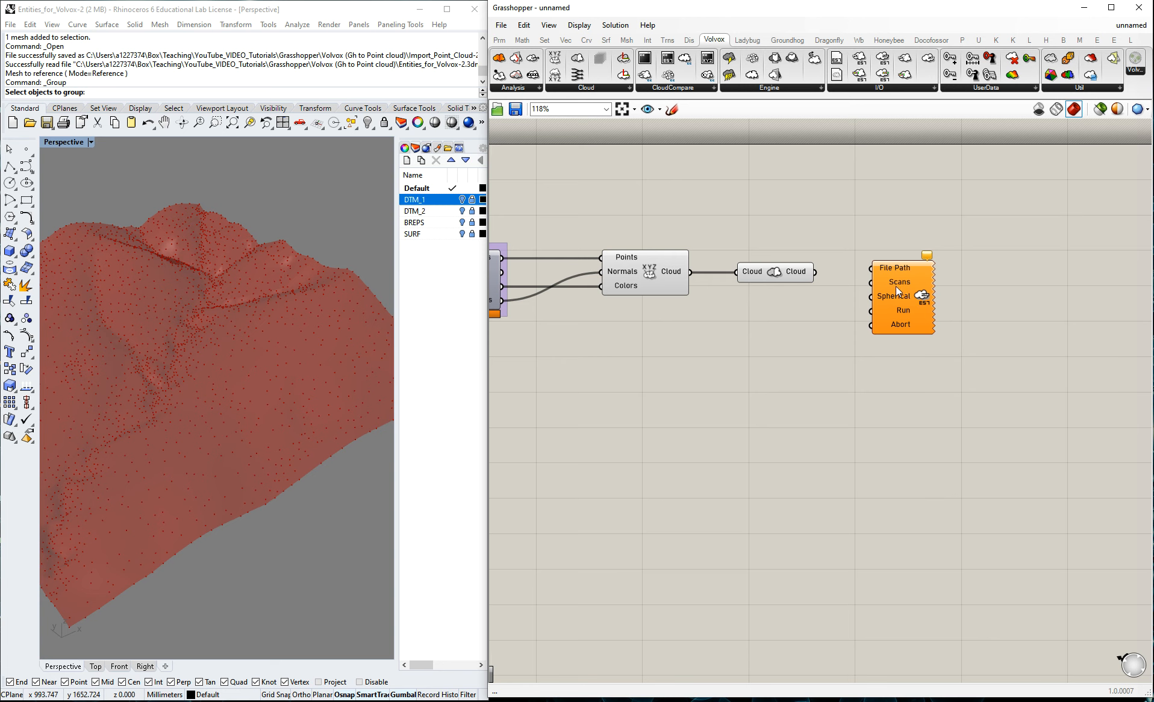
{"action": "scroll", "coordinate": [895, 286], "scroll_direction": "up", "scroll_amount": 2}
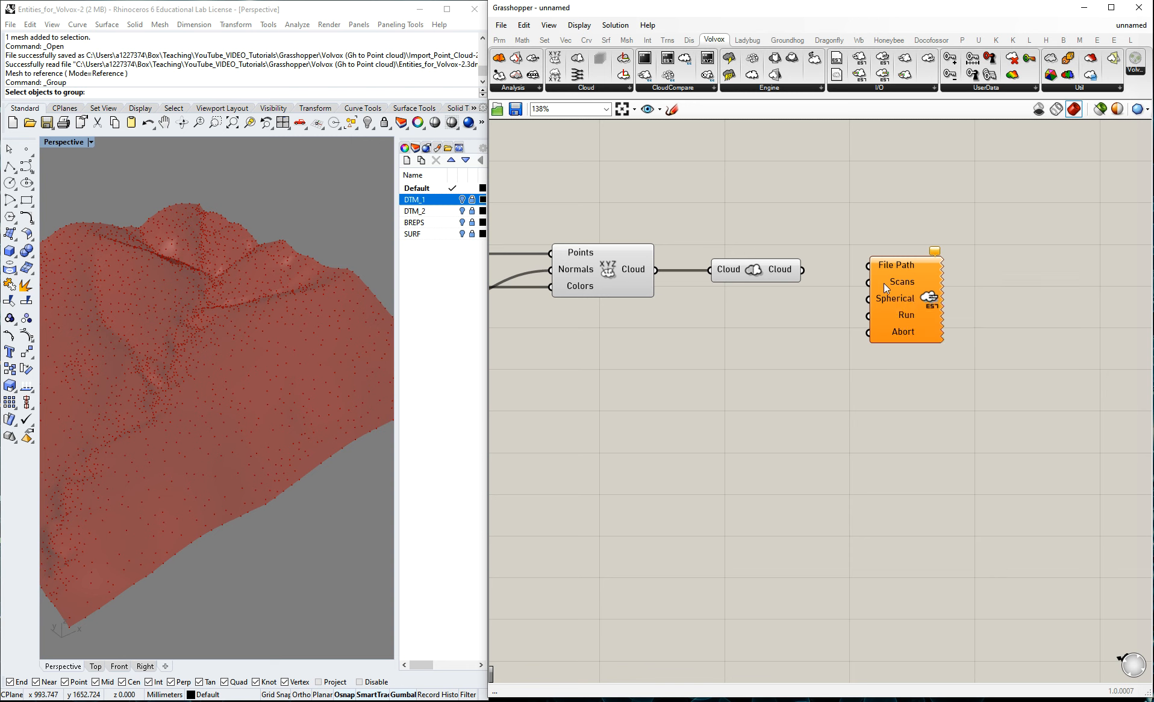
{"action": "left_click_drag", "start_coordinate": [803, 270], "coordinate": [943, 266]}
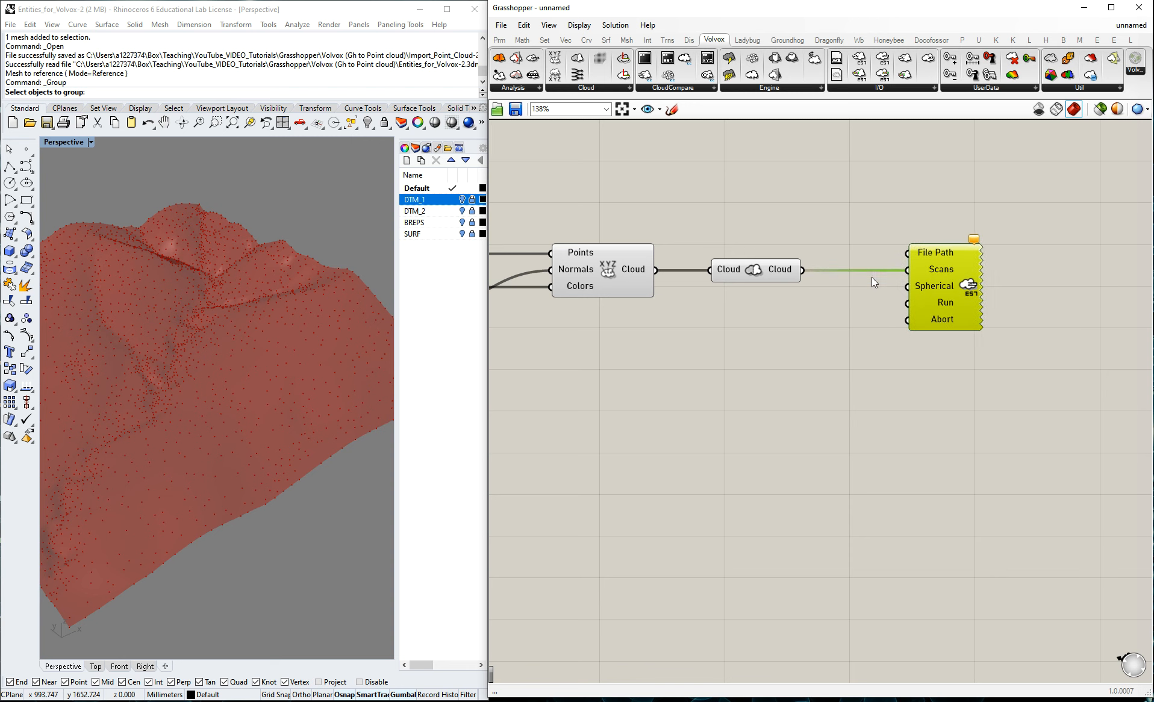
Add a Cloud parameter between the Volvox cloud component and the Scans input of Save E57, wired to both.
{"action": "double_click", "coordinate": [846, 229]}
{"action": "type", "text": "cloud"}
{"action": "left_click", "coordinate": [812, 215]}
{"action": "left_click_drag", "start_coordinate": [849, 241], "coordinate": [857, 275]}
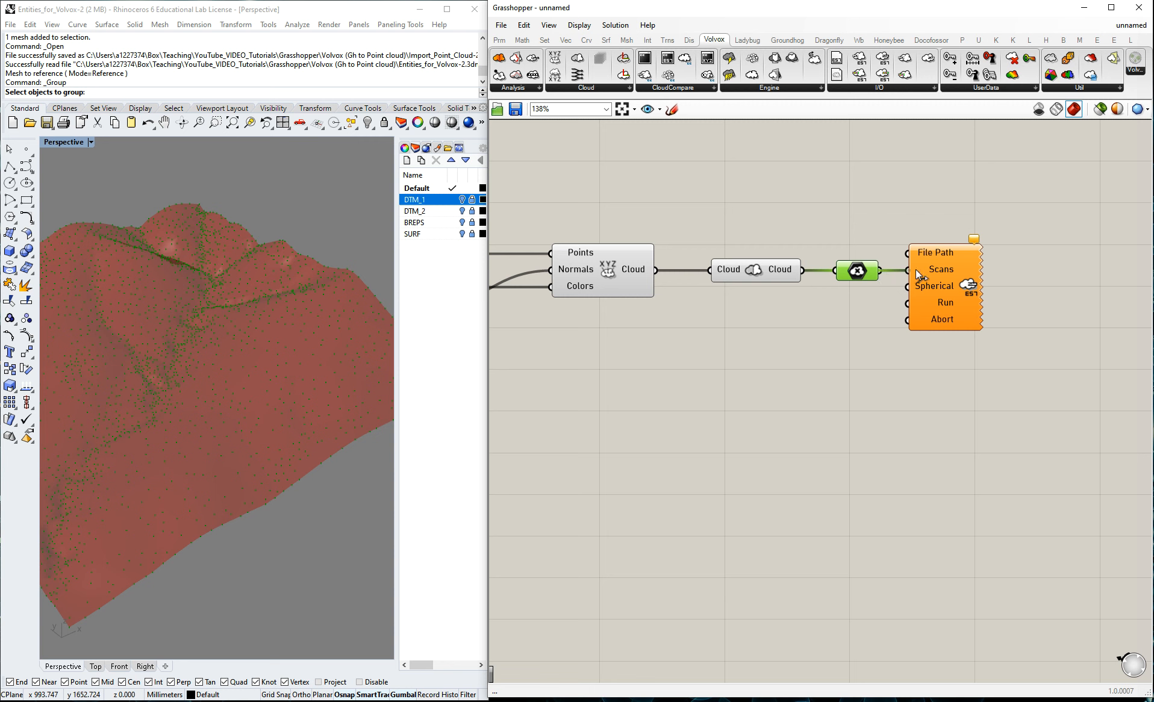
{"action": "left_click", "coordinate": [837, 203]}
Add a File Path parameter above the cloud component chain.
{"action": "double_click", "coordinate": [751, 187]}
{"action": "type", "text": "file"}
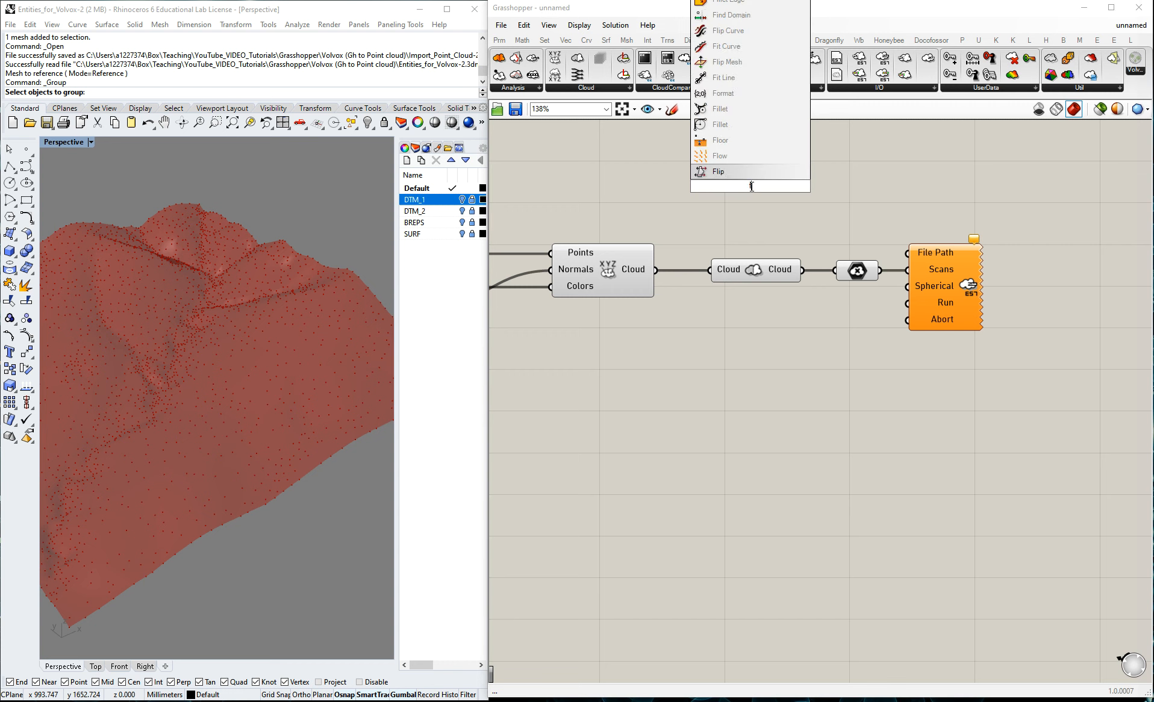
{"action": "key", "text": "Up"}
{"action": "key", "text": "Up"}
{"action": "key", "text": "Up"}
{"action": "key", "text": "Return"}
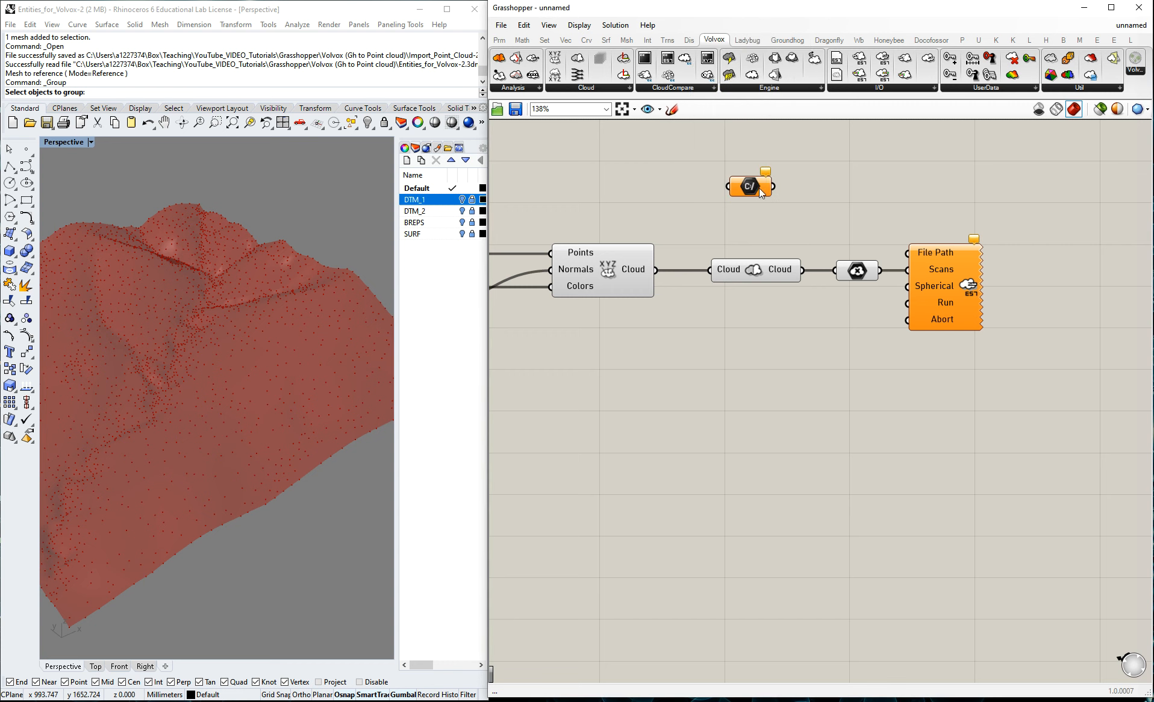
Add a Panel beside the File Path parameter and wire the path through it into Save E57's File Path input.
{"action": "double_click", "coordinate": [817, 190]}
{"action": "type", "text": "panel"}
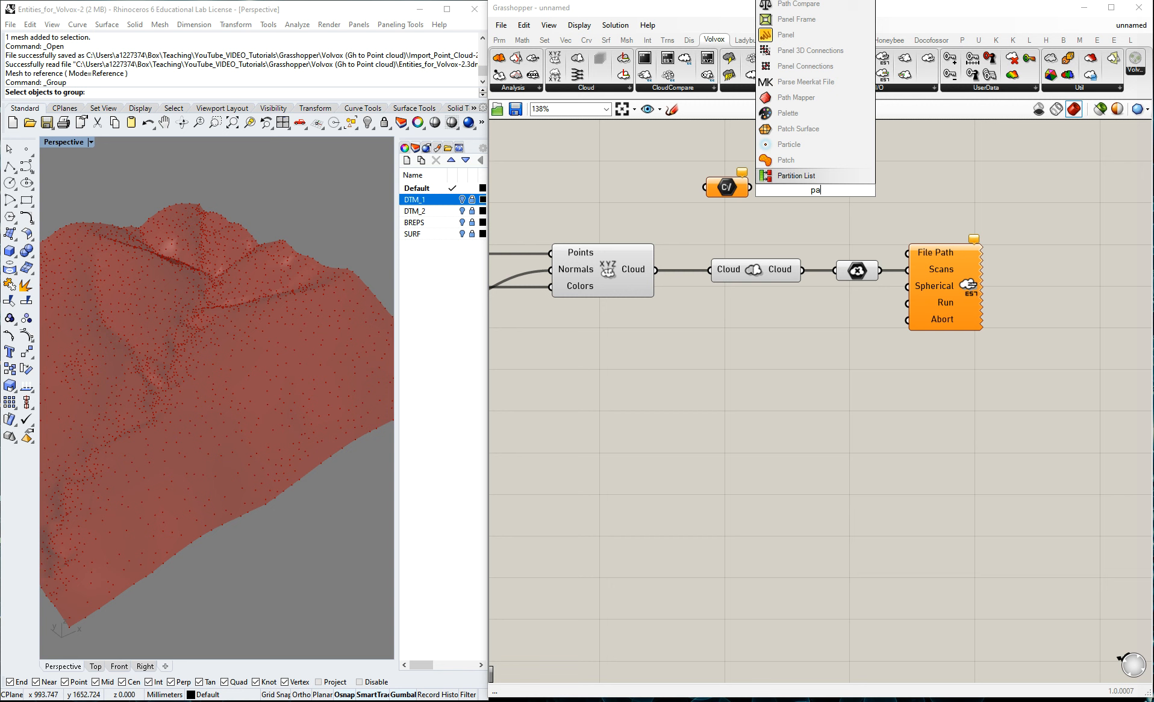
{"action": "left_click", "coordinate": [794, 174]}
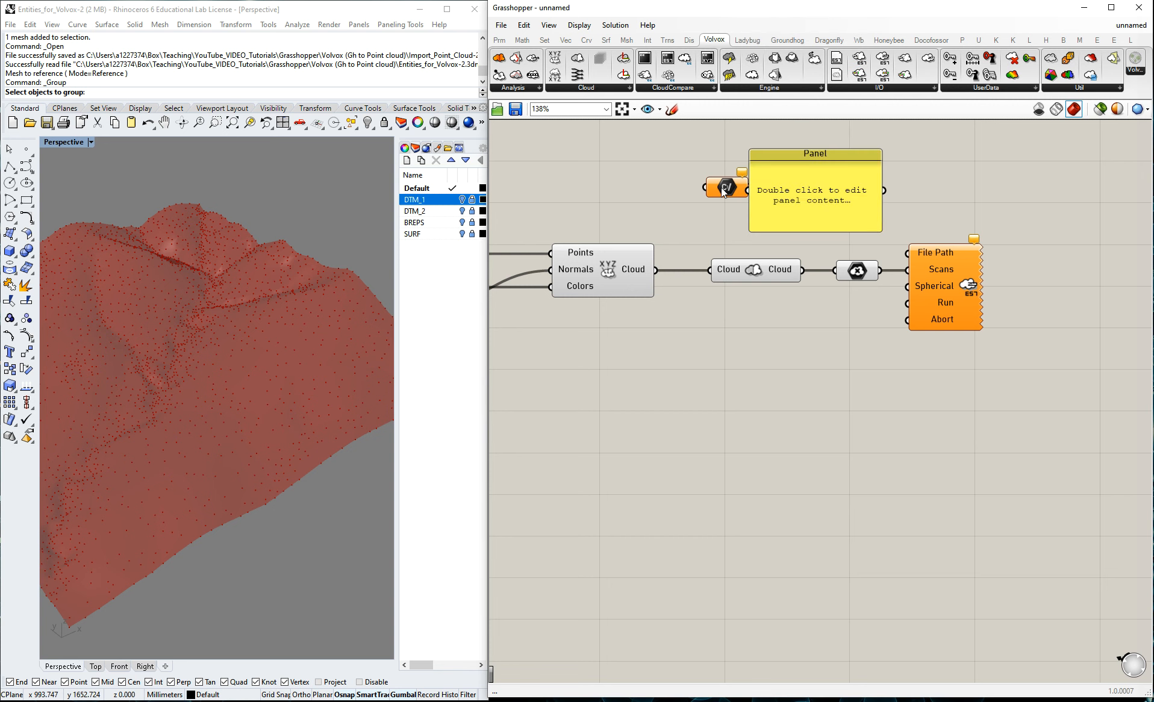
{"action": "left_click_drag", "start_coordinate": [729, 191], "coordinate": [662, 187]}
{"action": "left_click_drag", "start_coordinate": [834, 190], "coordinate": [808, 186]}
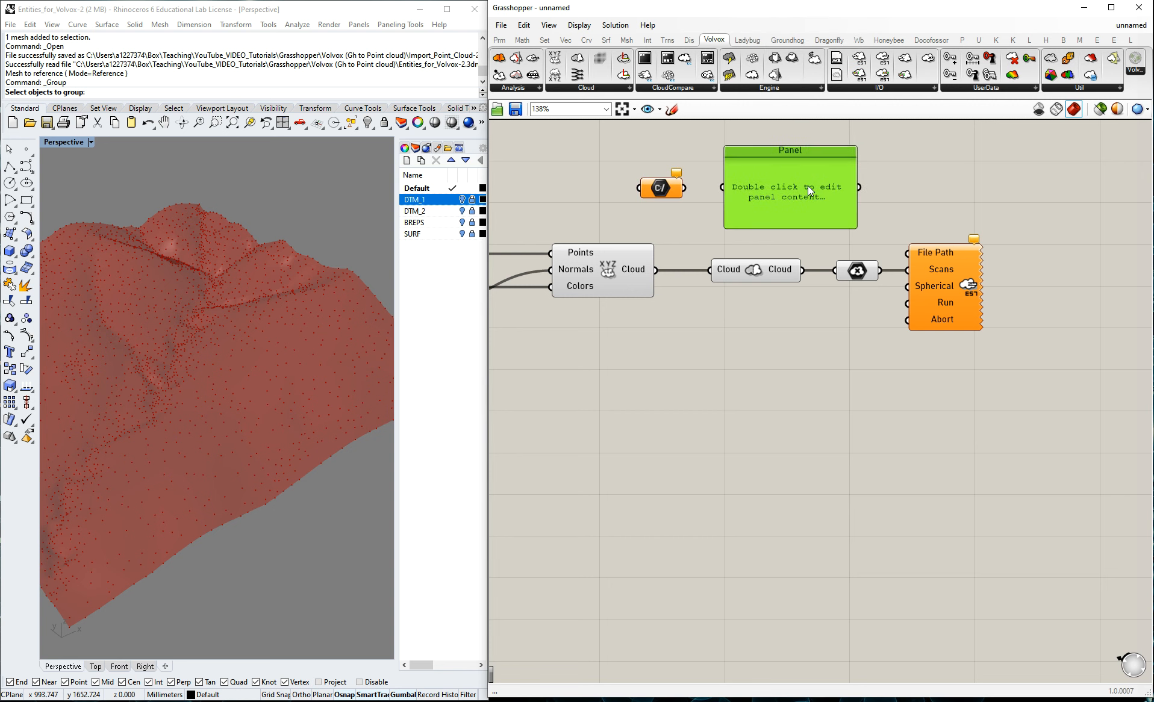
{"action": "left_click_drag", "start_coordinate": [720, 188], "coordinate": [722, 188]}
{"action": "left_click_drag", "start_coordinate": [858, 188], "coordinate": [908, 253]}
{"action": "left_click", "coordinate": [937, 217]}
{"action": "left_click_drag", "start_coordinate": [664, 189], "coordinate": [669, 188]}
{"action": "double_click", "coordinate": [774, 348]}
{"action": "type", "text": "bool"}
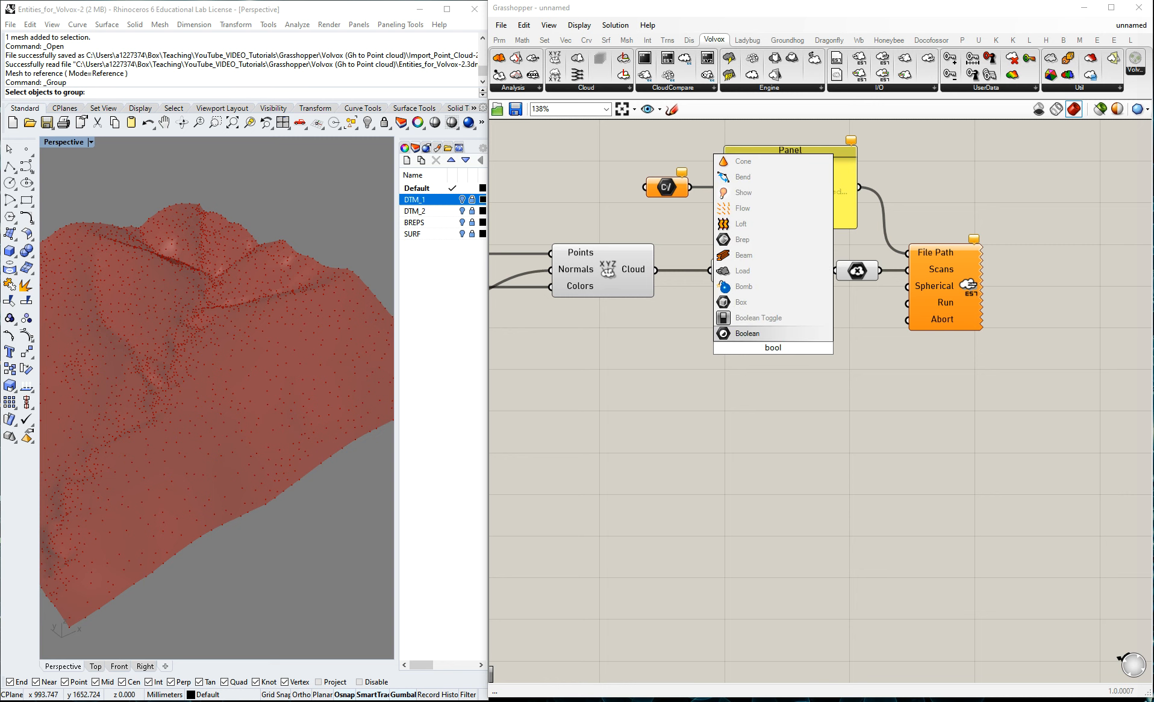
{"action": "left_click_drag", "start_coordinate": [792, 350], "coordinate": [737, 348]}
{"action": "left_click", "coordinate": [507, 415]}
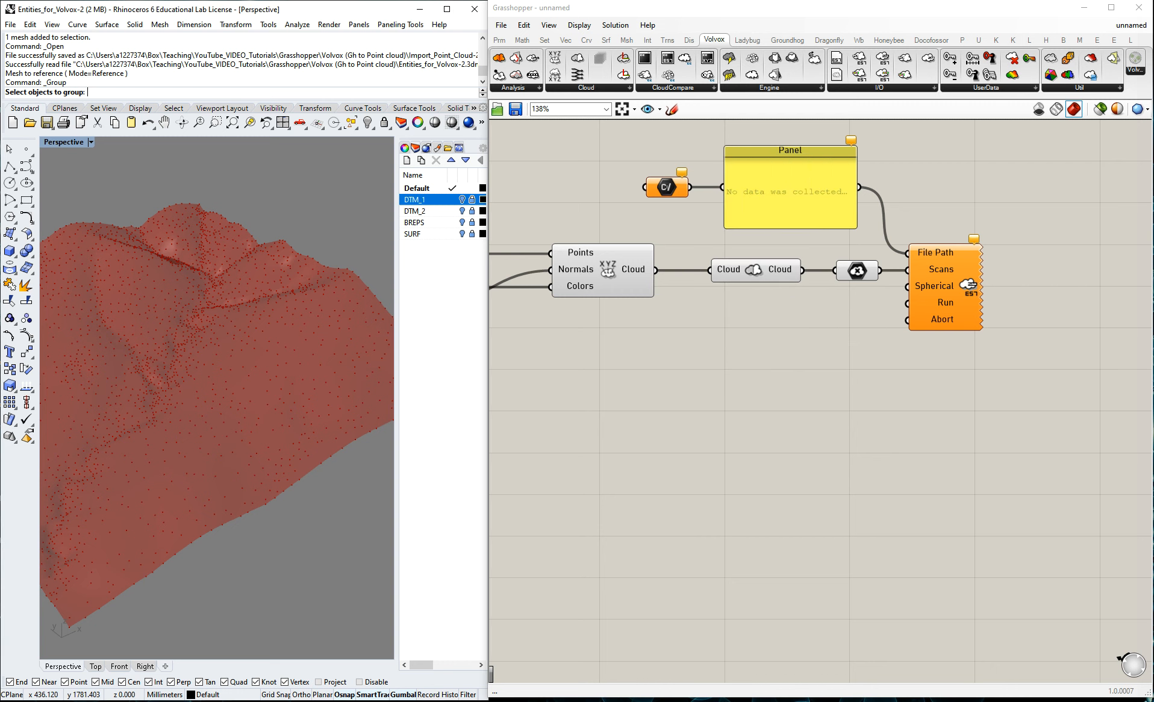
Add a Button component below the Cloud parameter and connect it to Save E57's Run input.
{"action": "double_click", "coordinate": [810, 331]}
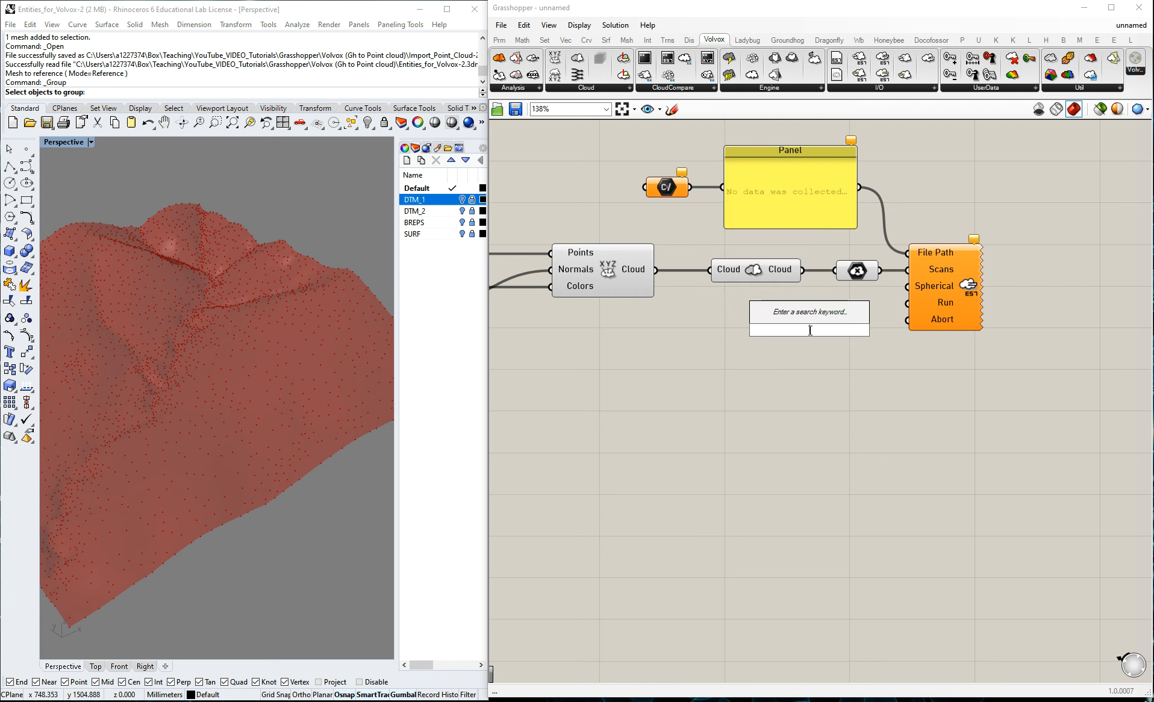
{"action": "type", "text": "butt"}
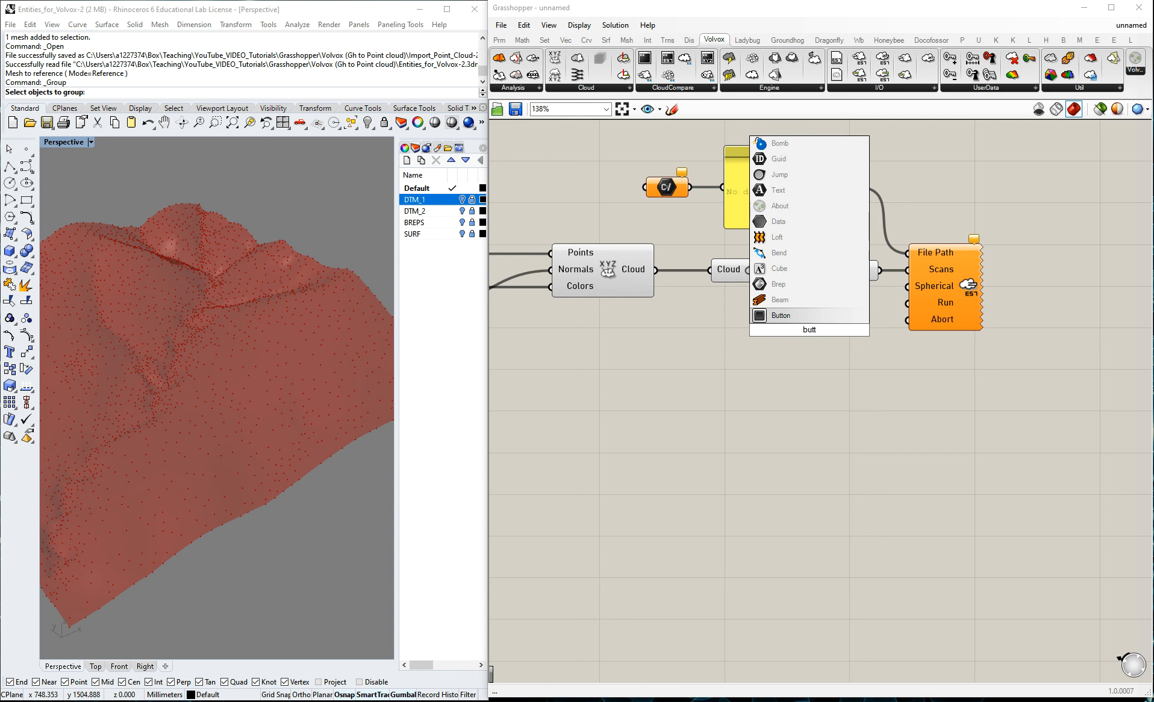
{"action": "left_click", "coordinate": [781, 318]}
{"action": "left_click_drag", "start_coordinate": [841, 329], "coordinate": [908, 303]}
{"action": "left_click", "coordinate": [819, 368]}
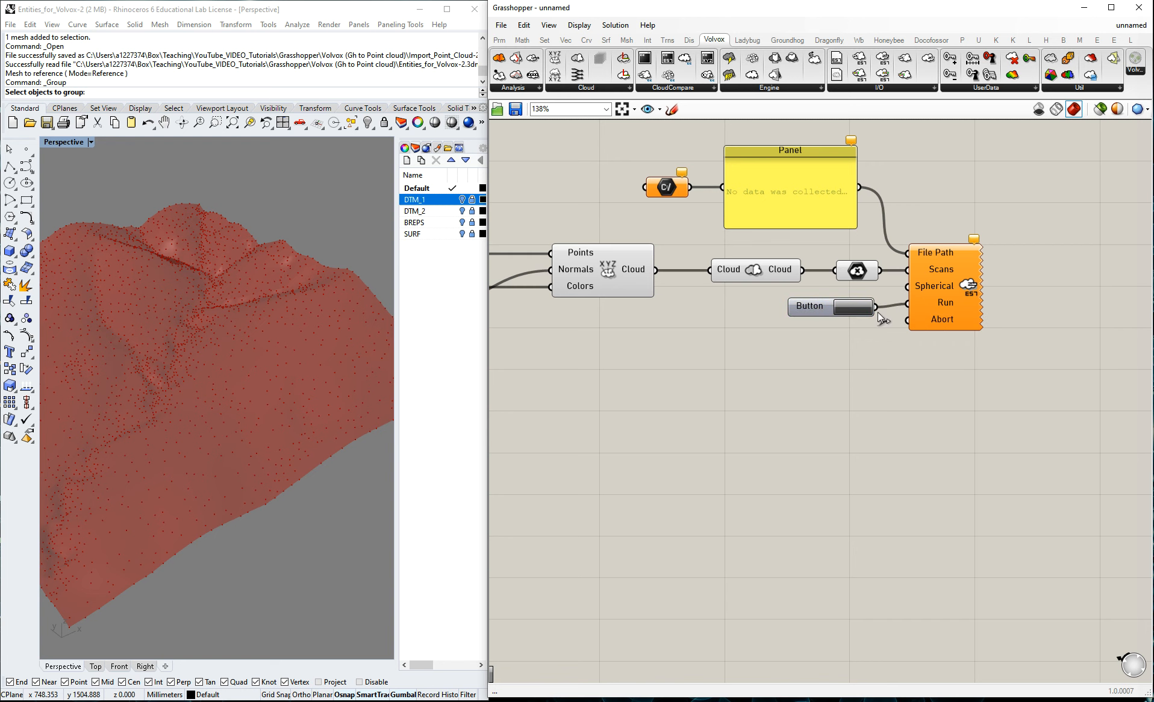
Set the File Path parameter to a file named Mesh_export.e57 in the Volvox (Gh to Point cloud) folder.
{"action": "right_click", "coordinate": [676, 185]}
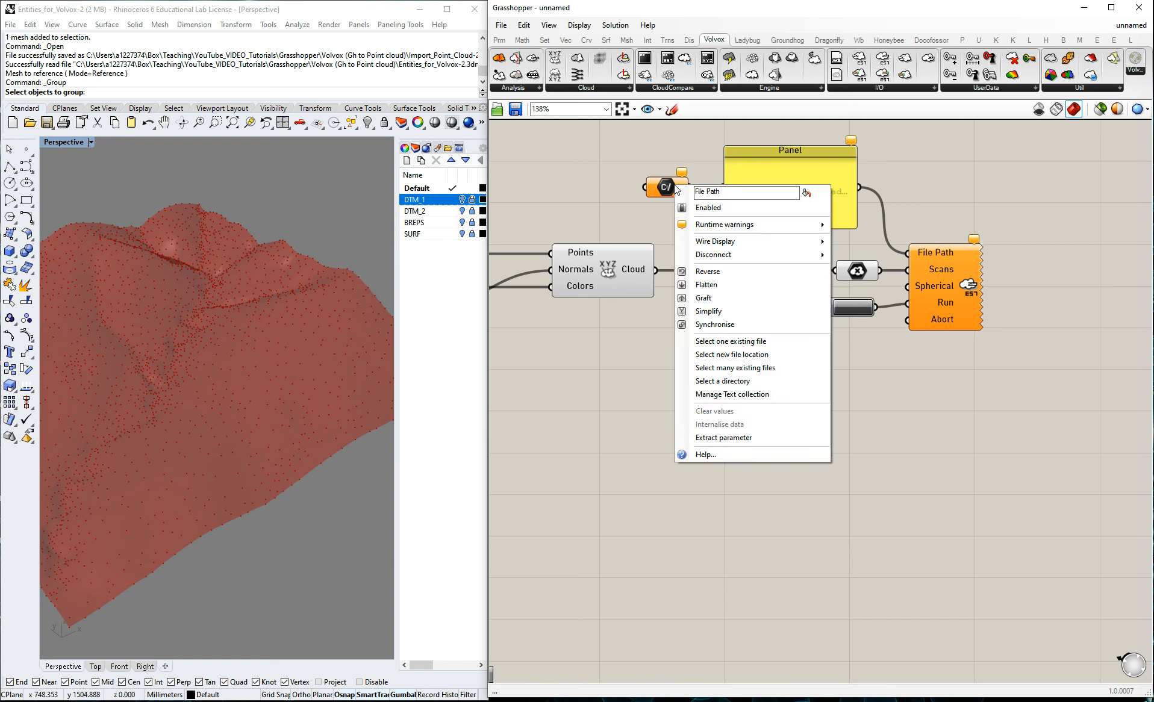
{"action": "left_click", "coordinate": [713, 340]}
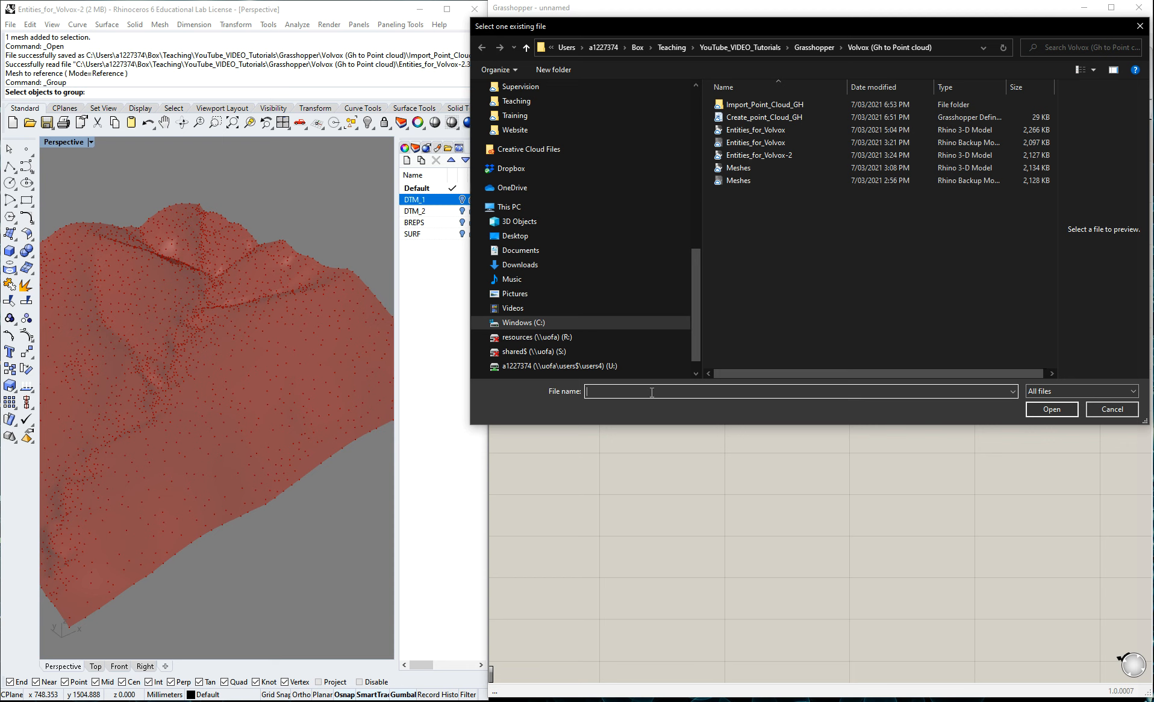
{"action": "type", "text": "Mesh"}
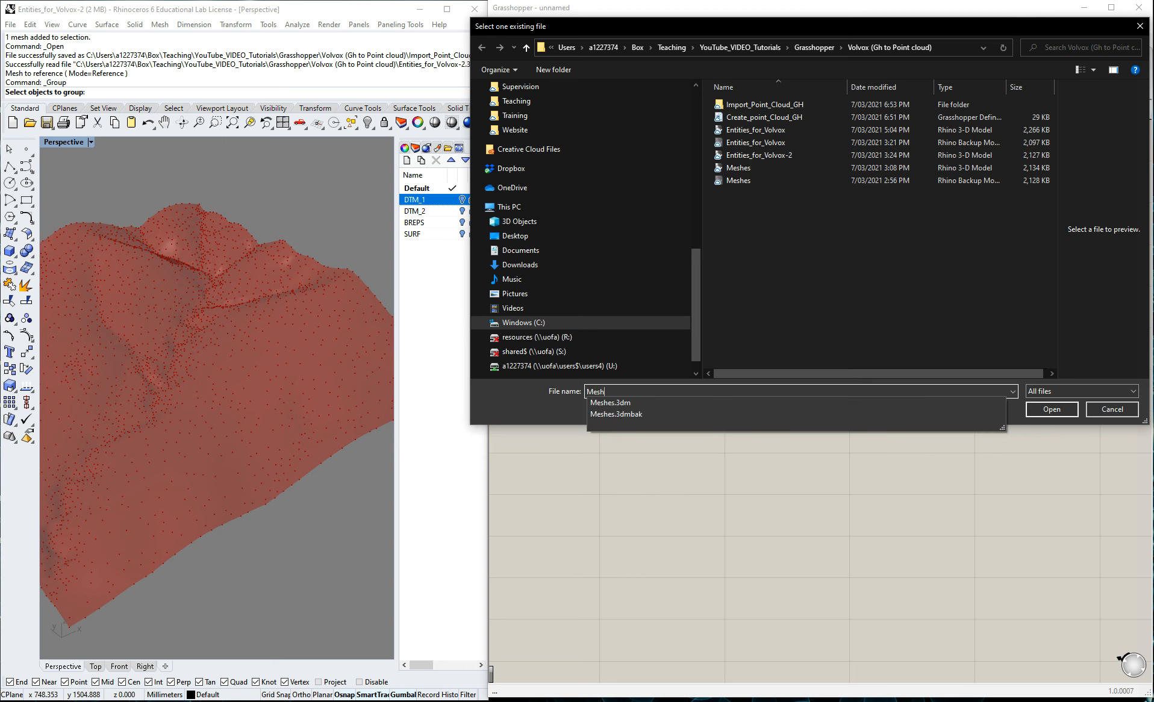
{"action": "type", "text": "_export"}
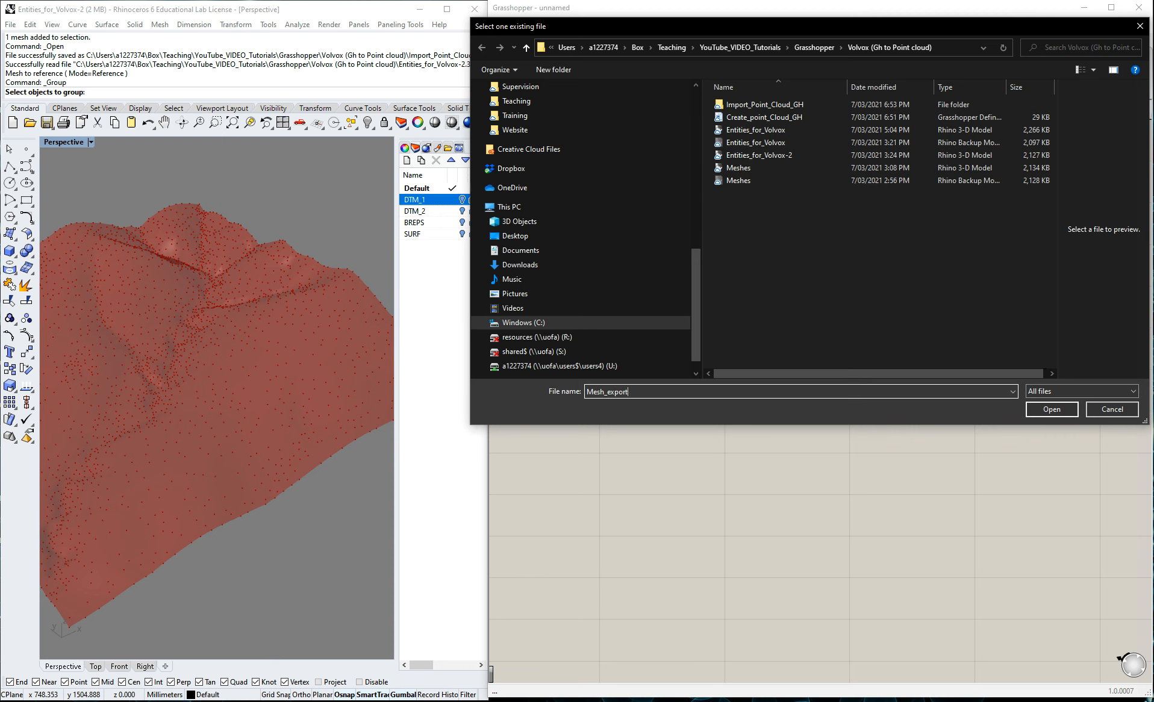
{"action": "type", "text": "_"}
{"action": "type", "text": ".e57"}
{"action": "left_click", "coordinate": [1048, 410]}
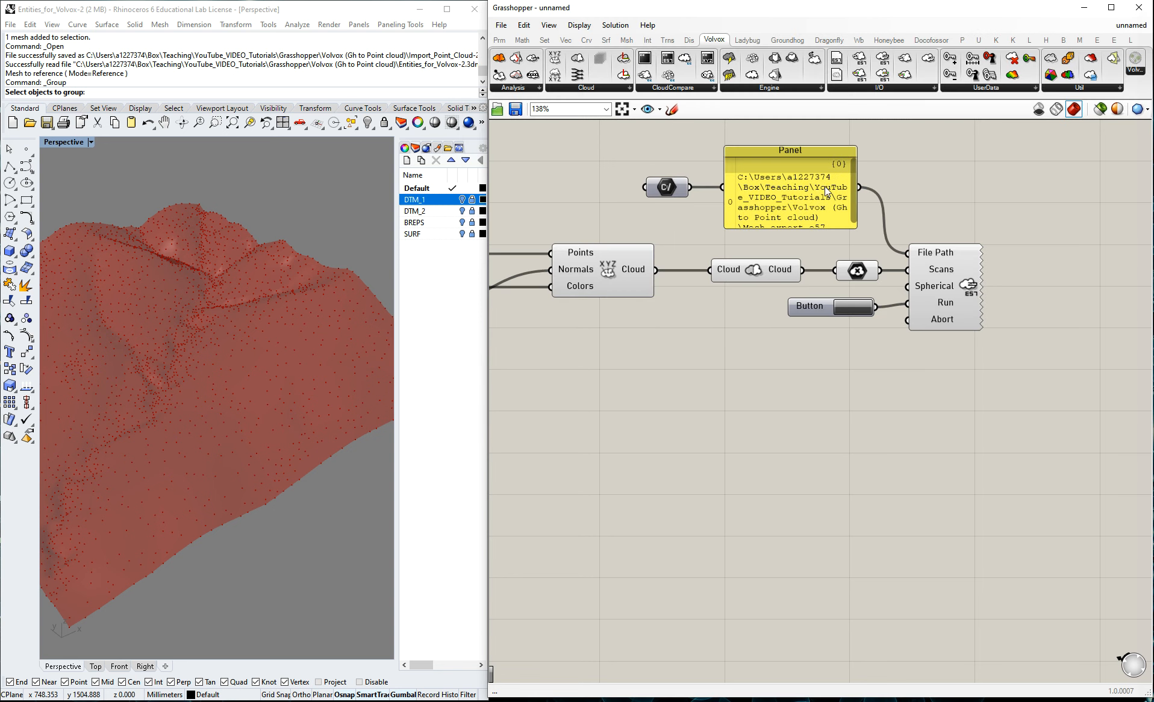
Widen the path Panel, move the File Path parameter clear of it, and trigger the Button to export the E57 file.
{"action": "left_click_drag", "start_coordinate": [726, 193], "coordinate": [631, 187]}
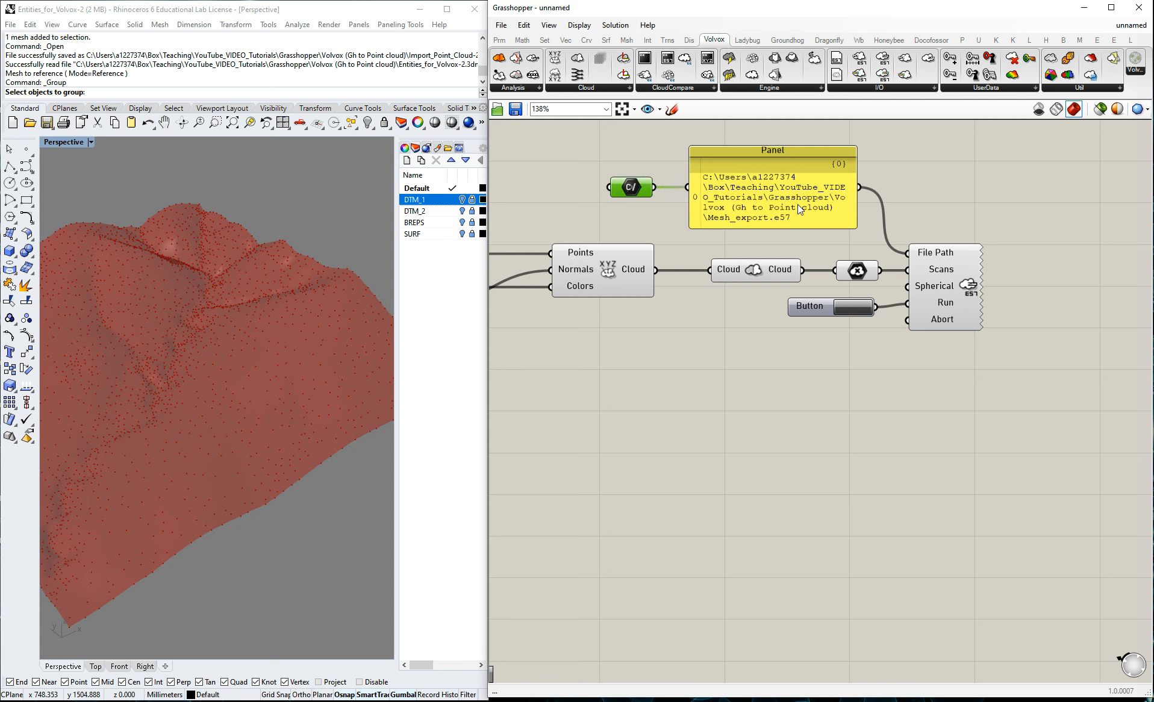
{"action": "left_click", "coordinate": [982, 197]}
{"action": "left_click", "coordinate": [860, 307]}
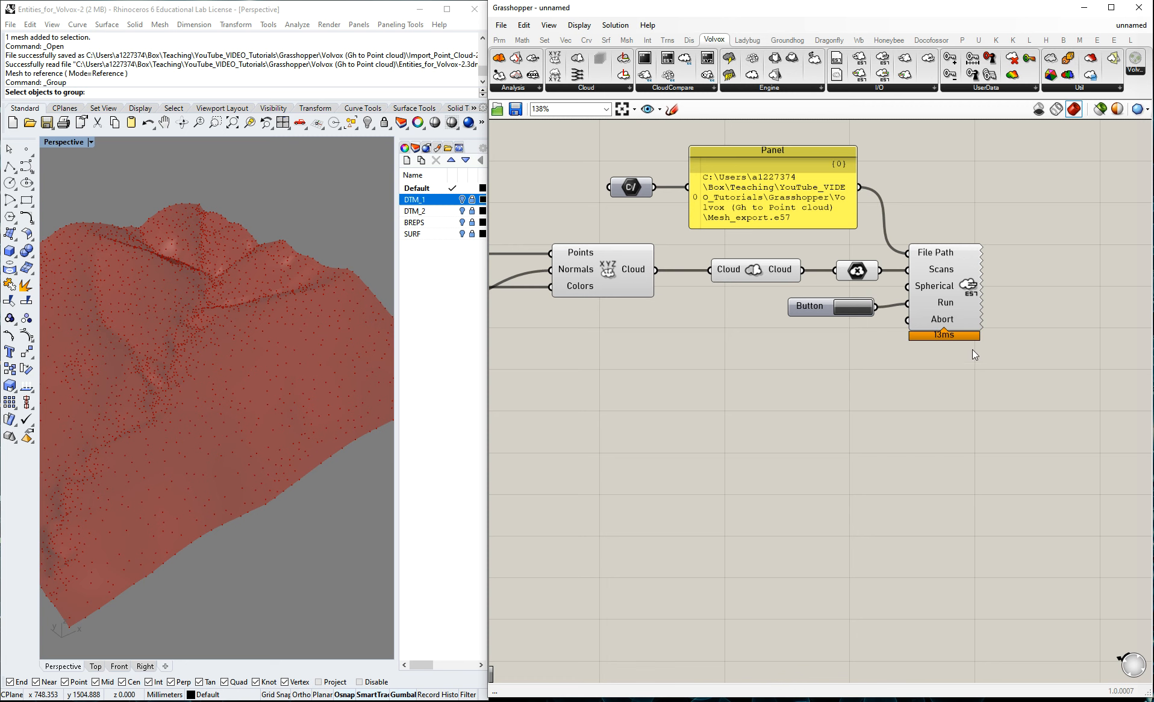
Check the Volvox (Gh to Point cloud) folder for the exported file, and open Mesh_export.e57 in CloudCompare.
{"action": "scroll", "coordinate": [1017, 350], "scroll_direction": "down", "scroll_amount": 3}
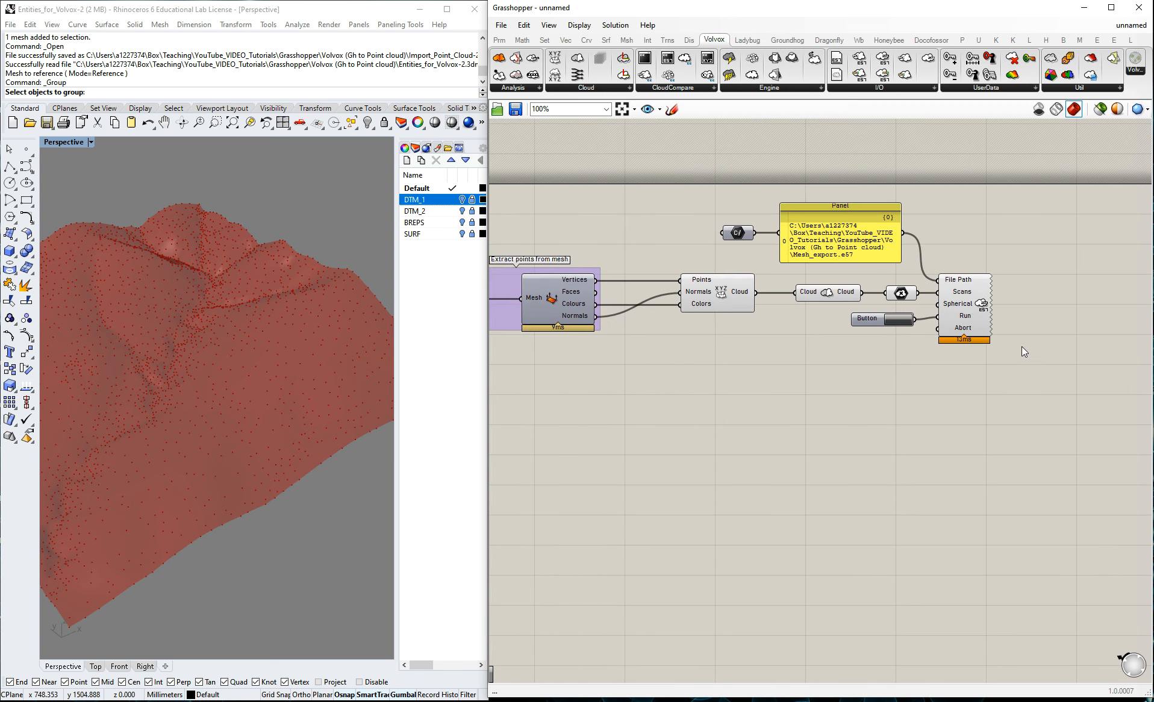
{"action": "left_click", "coordinate": [263, 317]}
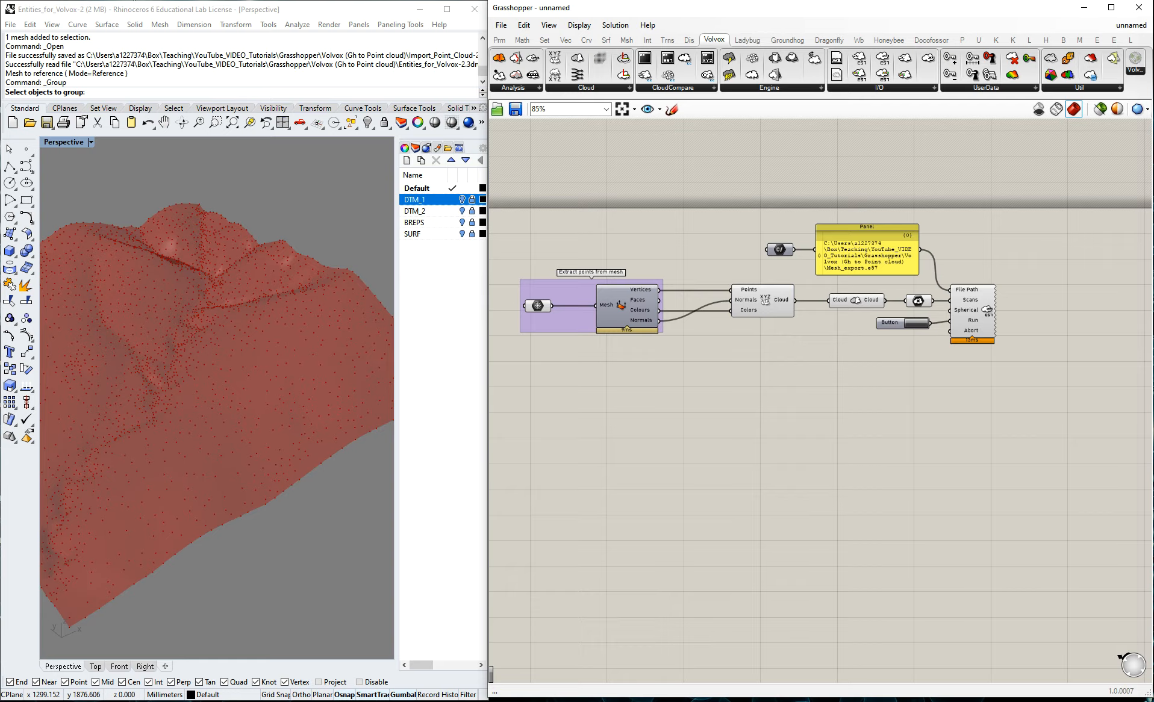
{"action": "left_click", "coordinate": [132, 0]}
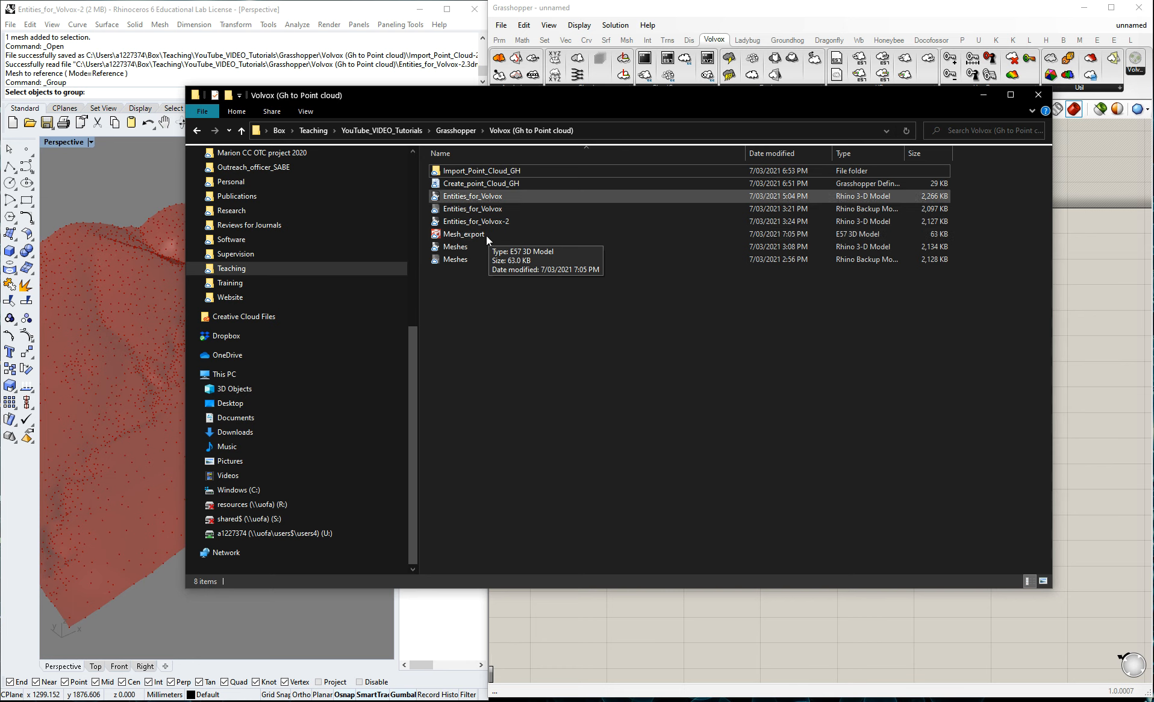
{"action": "left_click", "coordinate": [255, 0]}
{"action": "left_click", "coordinate": [12, 34]}
{"action": "left_click", "coordinate": [349, 277]}
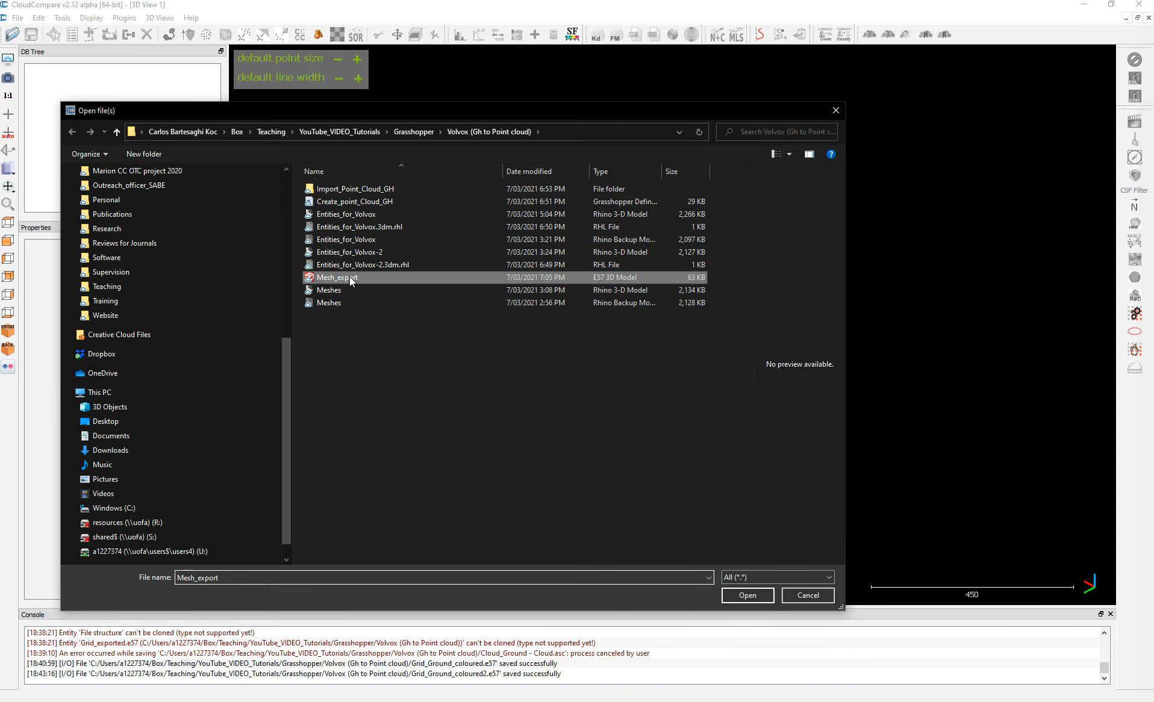
{"action": "left_click", "coordinate": [750, 596]}
Turn on EyeDome Lighting for the 3D view of the Mesh_export point cloud.
{"action": "left_click_drag", "start_coordinate": [691, 307], "coordinate": [594, 149]}
{"action": "scroll", "coordinate": [750, 327], "scroll_direction": "up", "scroll_amount": 3}
{"action": "left_click", "coordinate": [1135, 78]}
{"action": "left_click_drag", "start_coordinate": [869, 244], "coordinate": [811, 397]}
{"action": "scroll", "coordinate": [576, 336], "scroll_direction": "up", "scroll_amount": 2}
Try a default point size of 4 on the cloud and return it to 1.
{"action": "mouse_move", "coordinate": [387, 114]}
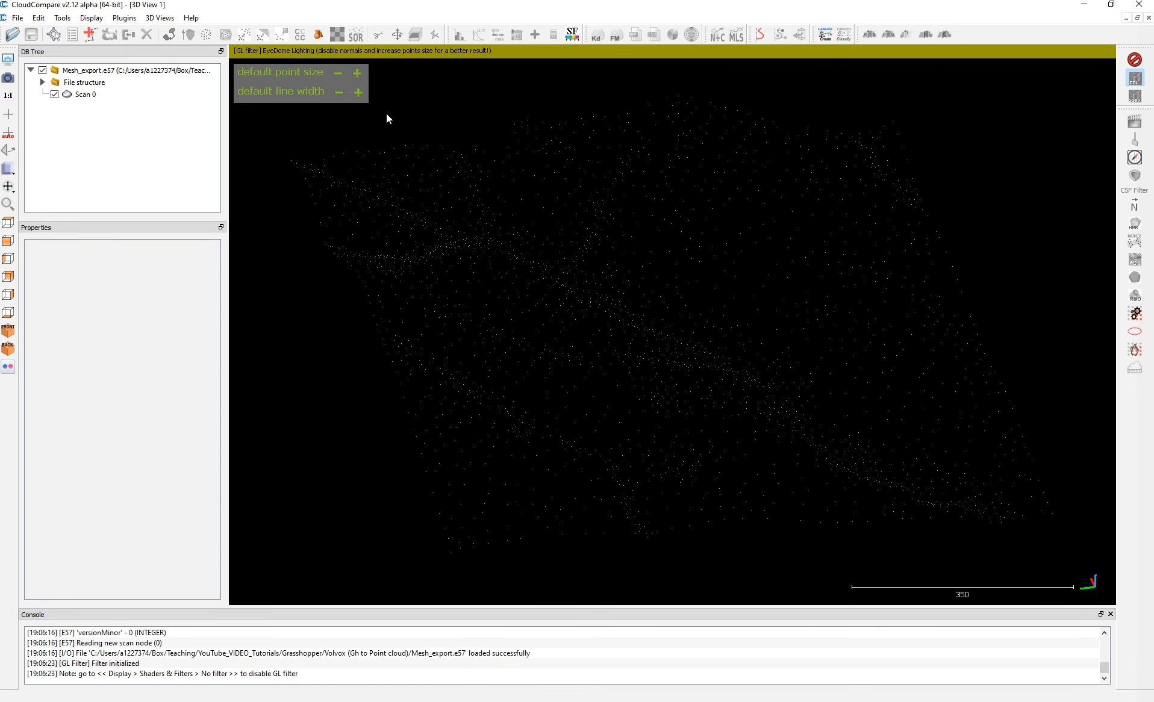
{"action": "left_click", "coordinate": [357, 73]}
{"action": "left_click", "coordinate": [358, 73]}
{"action": "left_click", "coordinate": [358, 73]}
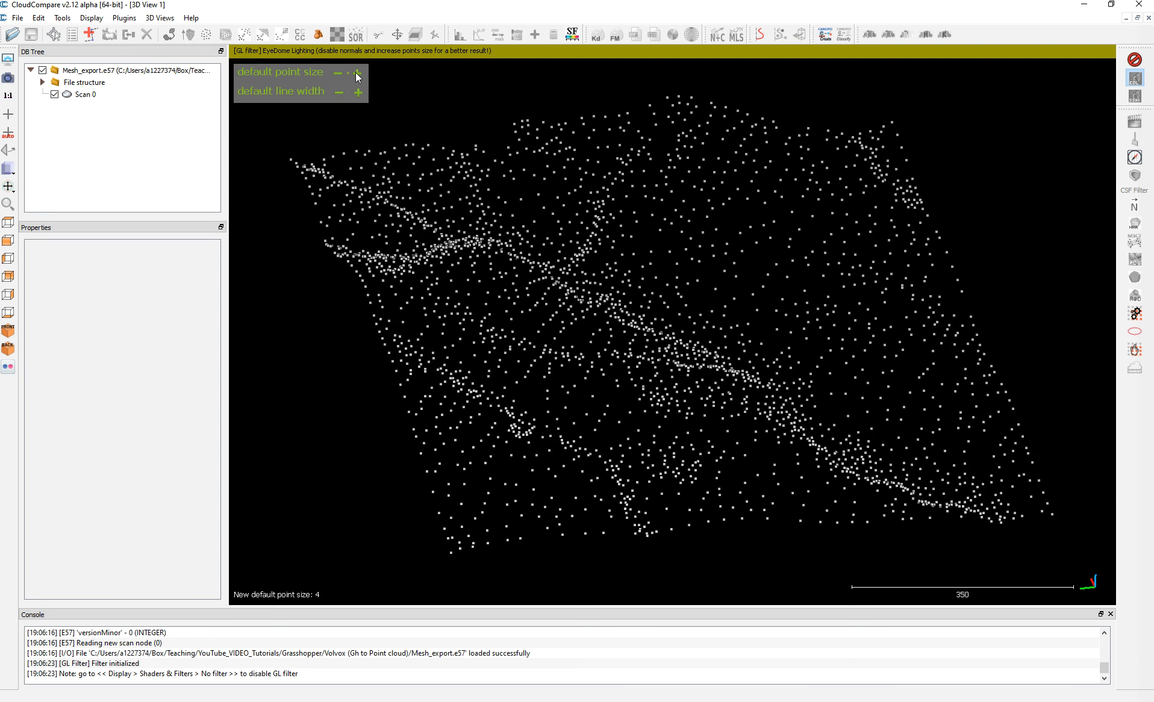
{"action": "left_click", "coordinate": [339, 75]}
{"action": "left_click", "coordinate": [337, 74]}
{"action": "left_click", "coordinate": [338, 74]}
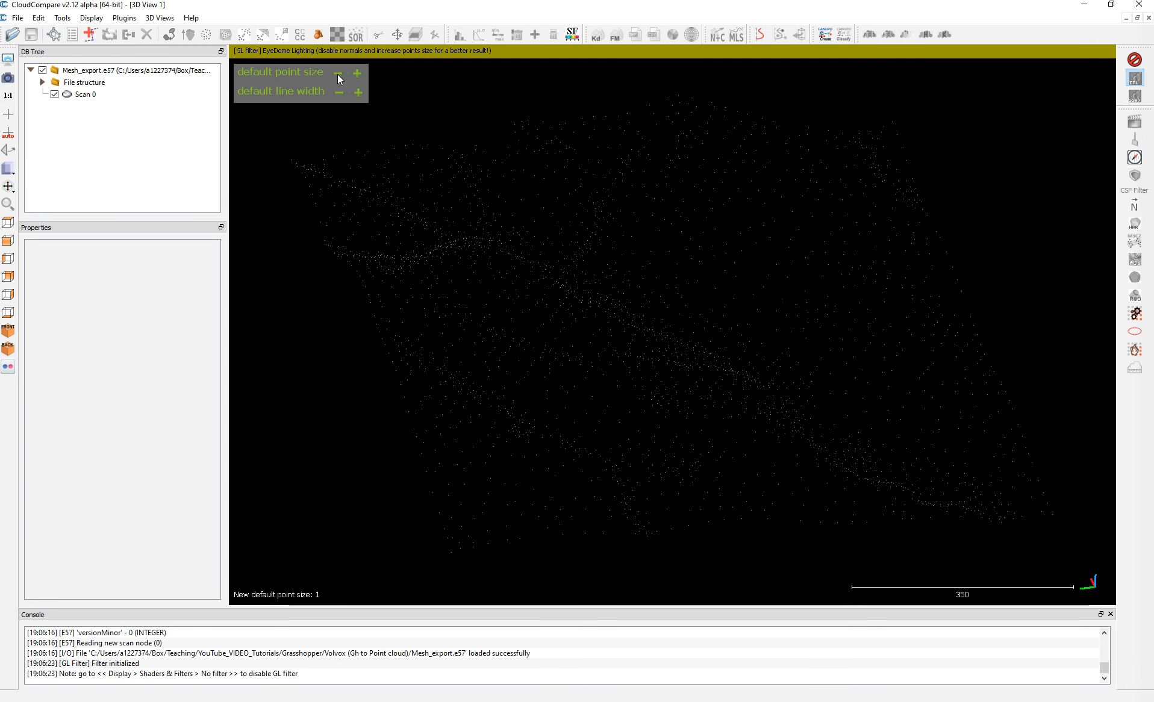
{"action": "left_click_drag", "start_coordinate": [343, 82], "coordinate": [643, 263]}
{"action": "scroll", "coordinate": [650, 283], "scroll_direction": "down", "scroll_amount": 3}
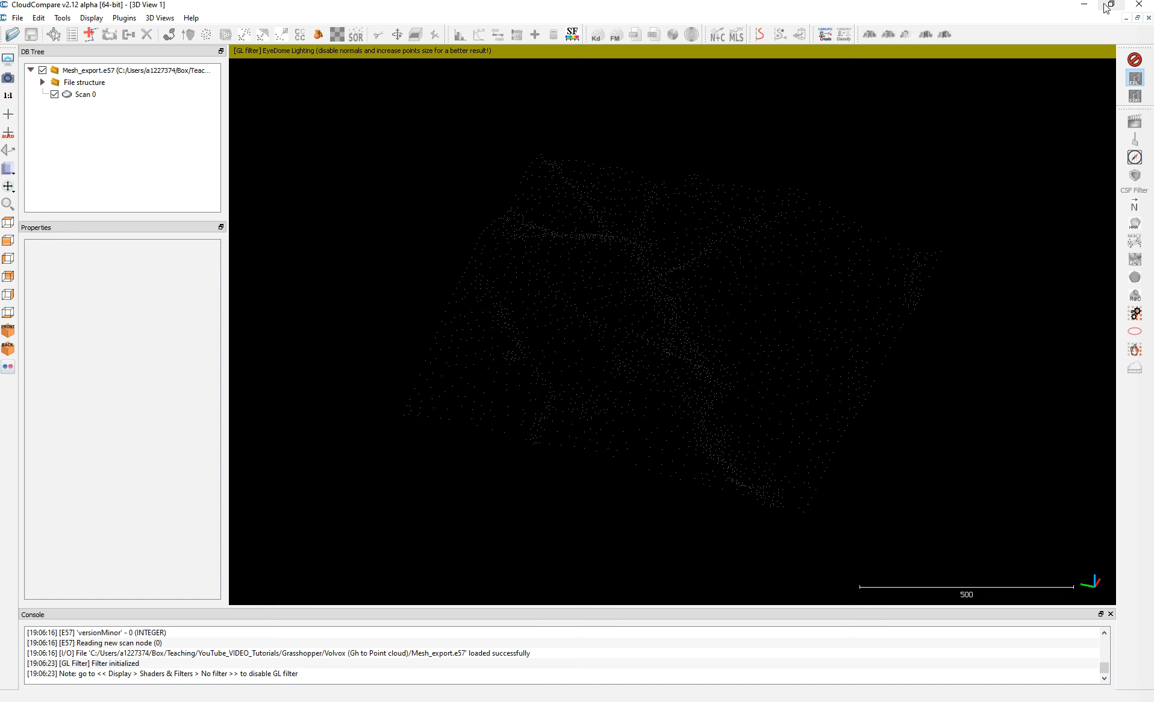
Return to Rhino and turn on the DTM_2 layer, keeping DTM_1 off.
{"action": "left_click", "coordinate": [1084, 5]}
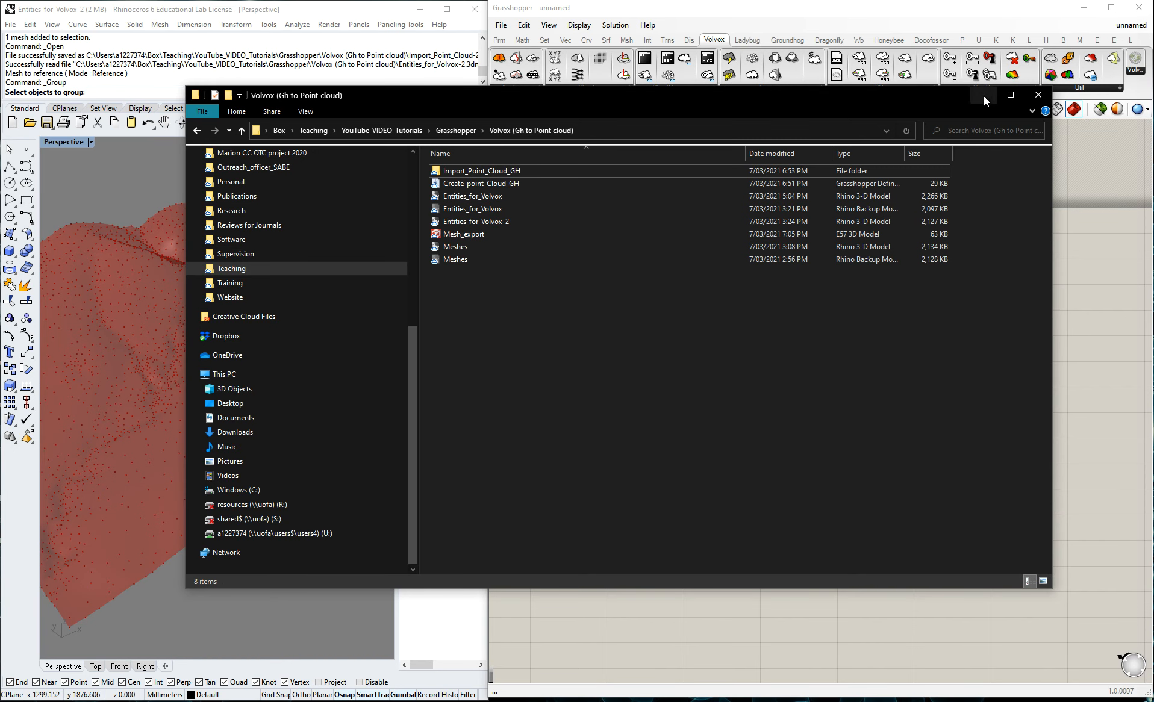
{"action": "left_click", "coordinate": [984, 96]}
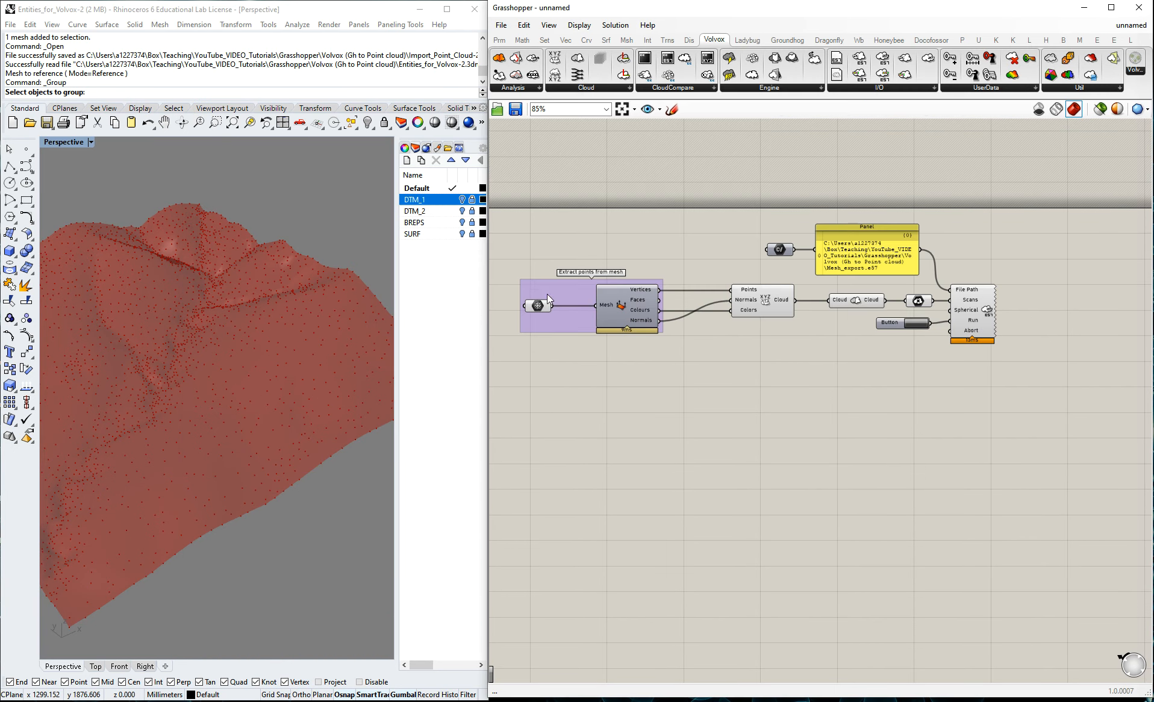
{"action": "left_click", "coordinate": [462, 199]}
{"action": "left_click", "coordinate": [462, 200]}
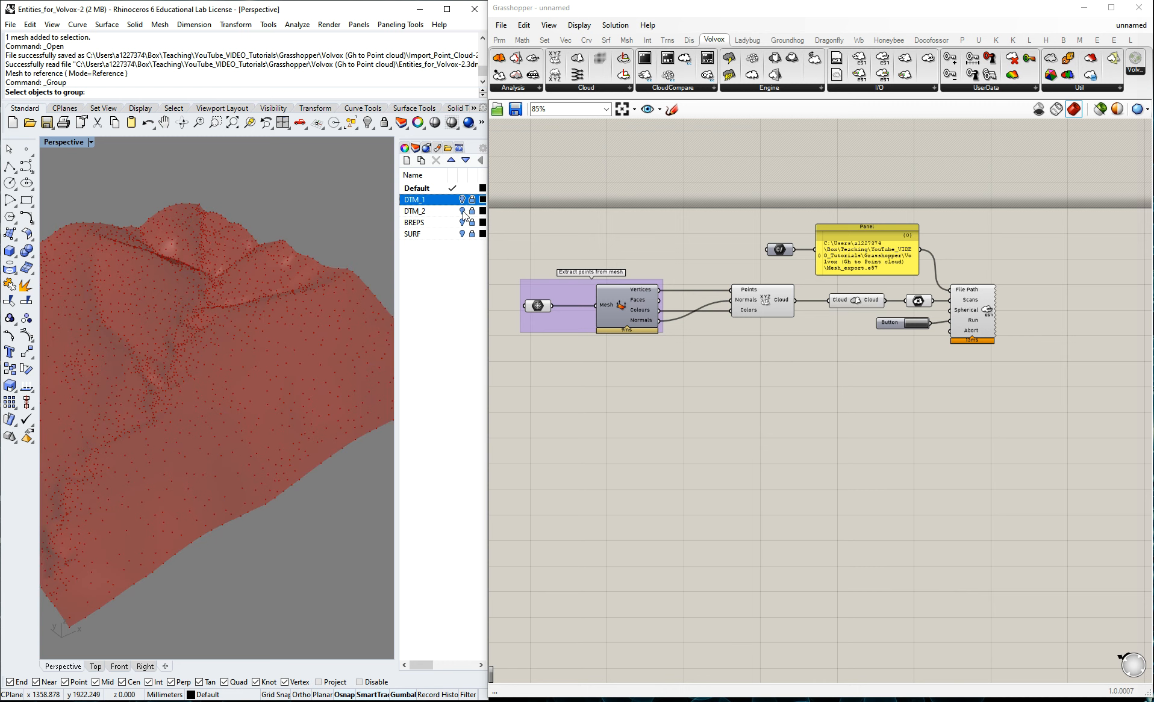
{"action": "left_click", "coordinate": [462, 211]}
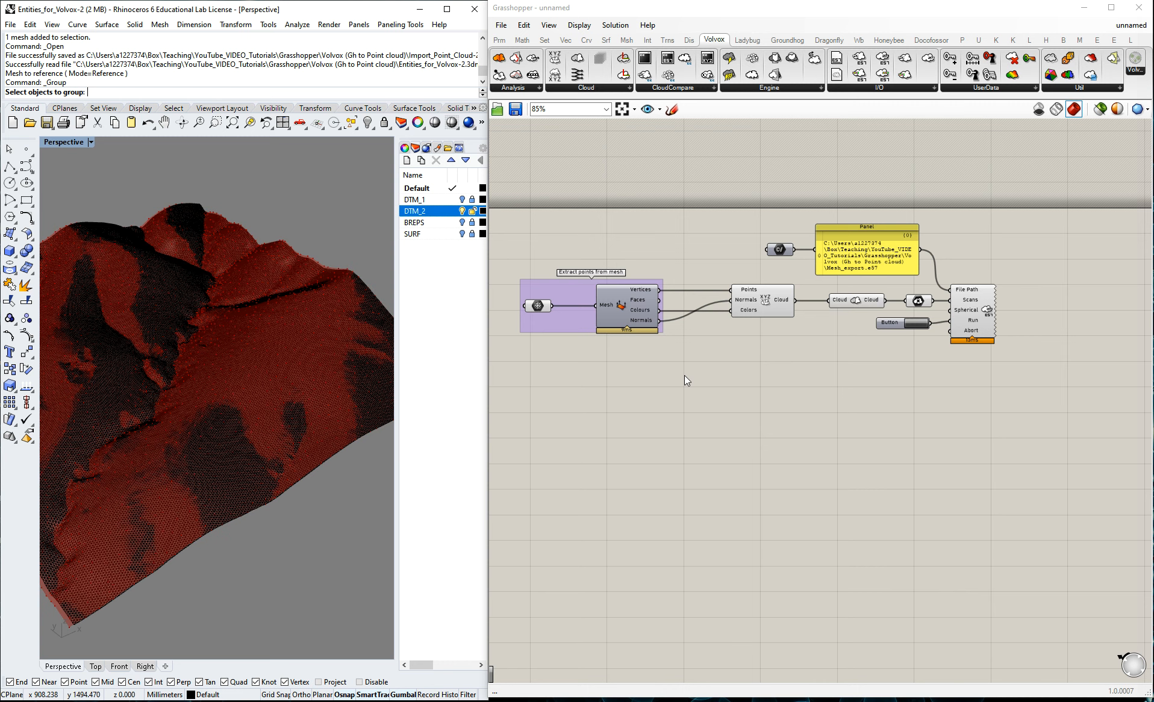
Reference the DTM_2 mesh in the Grasshopper Mesh parameter and turn the DTM_2 layer off.
{"action": "right_click", "coordinate": [538, 307]}
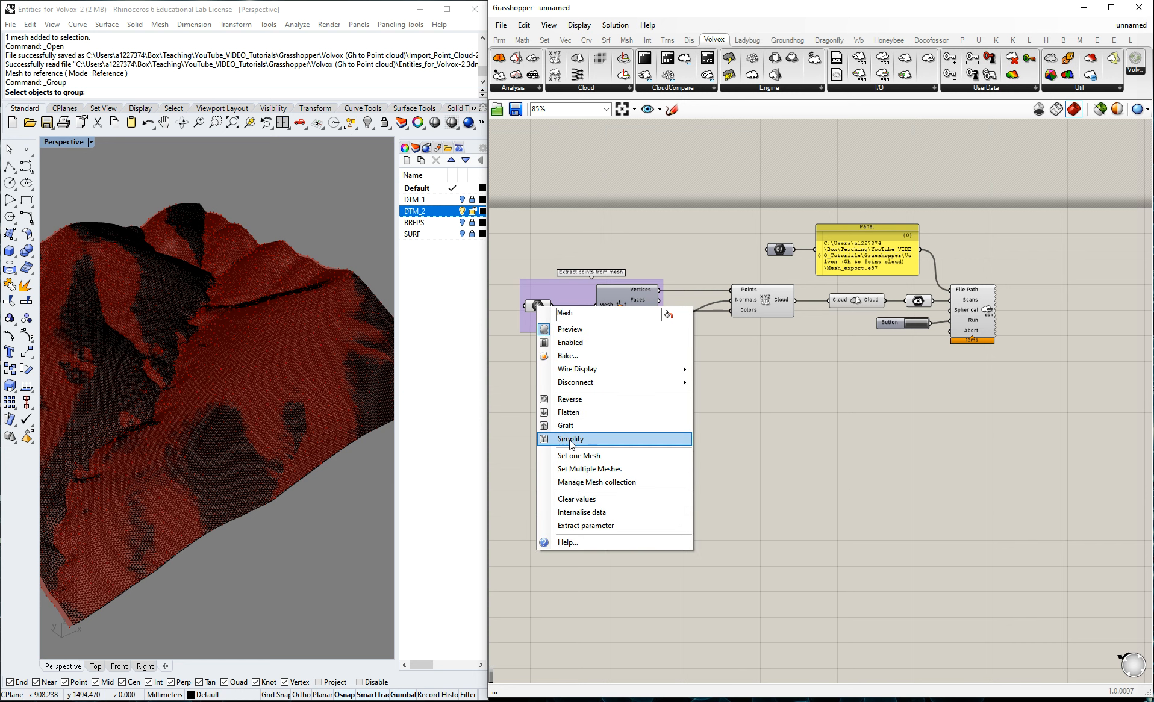
{"action": "left_click", "coordinate": [579, 456]}
{"action": "left_click", "coordinate": [329, 350]}
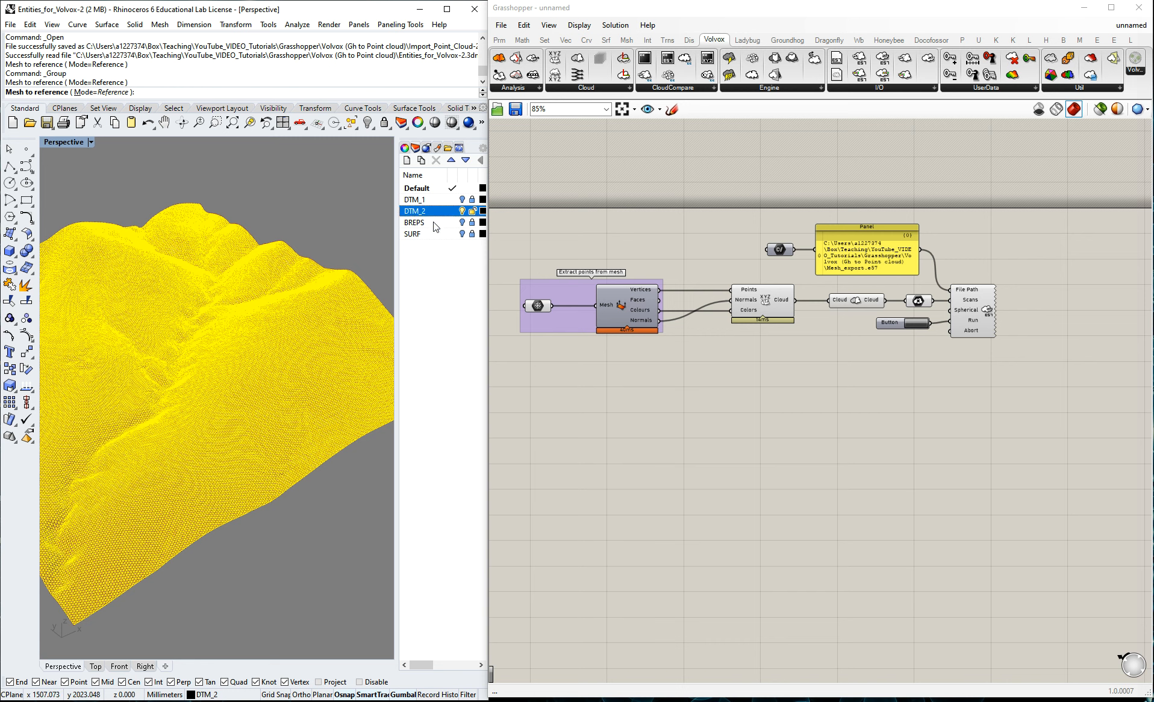
{"action": "left_click", "coordinate": [463, 211]}
{"action": "scroll", "coordinate": [245, 347], "scroll_direction": "up", "scroll_amount": 4}
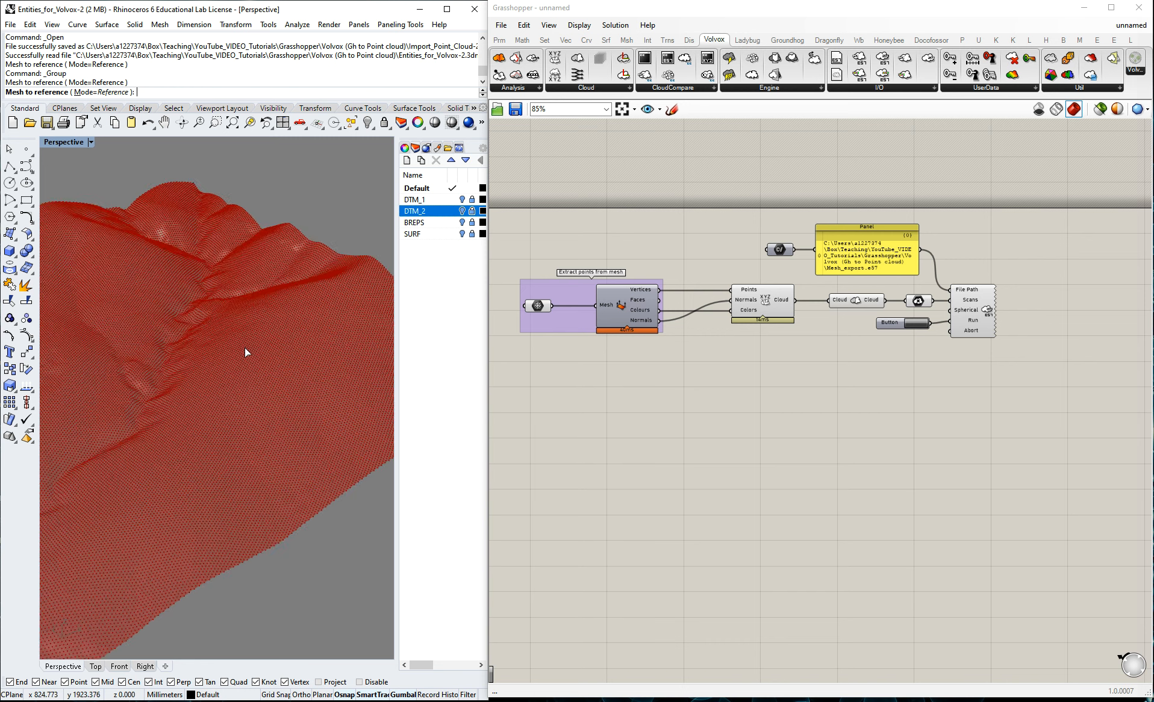
{"action": "scroll", "coordinate": [209, 345], "scroll_direction": "up", "scroll_amount": 4}
{"action": "scroll", "coordinate": [209, 345], "scroll_direction": "down", "scroll_amount": 6}
Set the File Path parameter to Mesh_export_2.e57 in the same folder and trigger the Button to export the cloud.
{"action": "scroll", "coordinate": [928, 316], "scroll_direction": "up", "scroll_amount": 3}
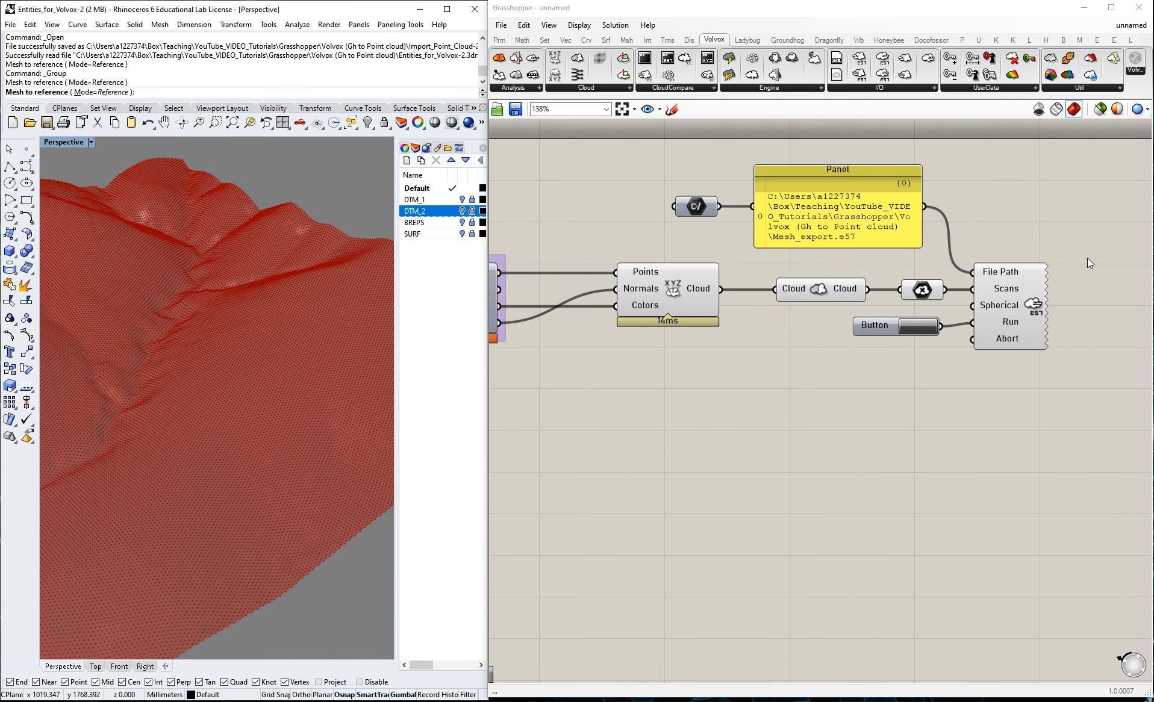
{"action": "right_click", "coordinate": [691, 207]}
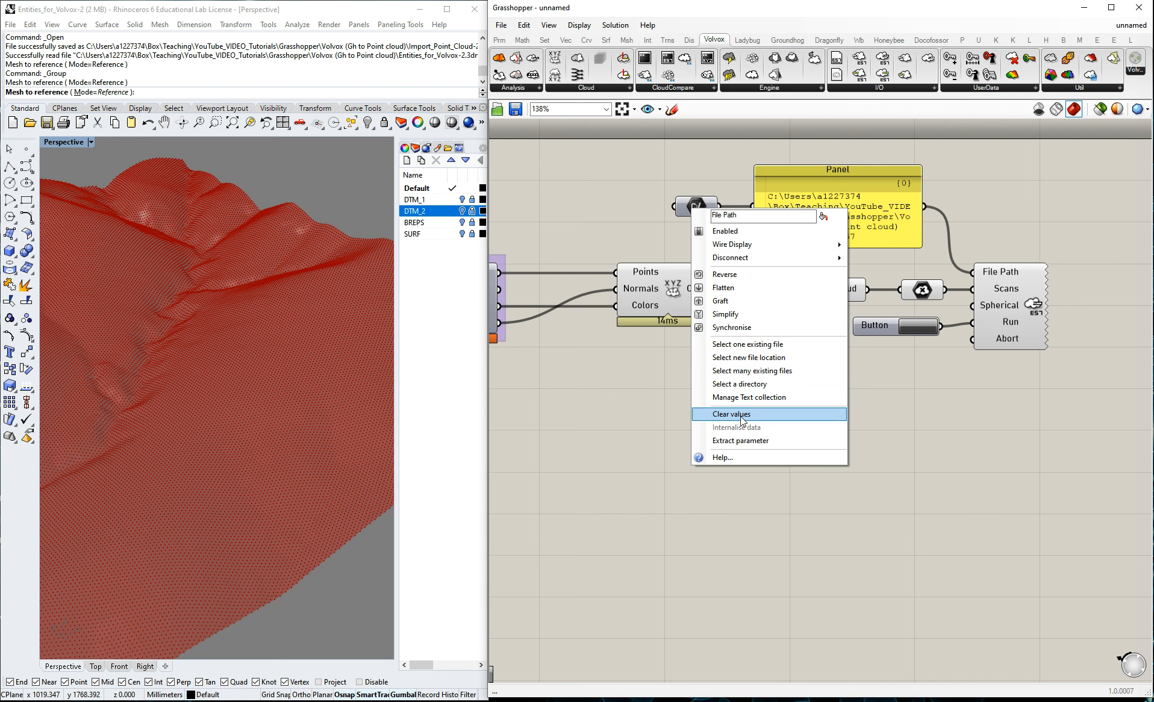
{"action": "left_click", "coordinate": [740, 344]}
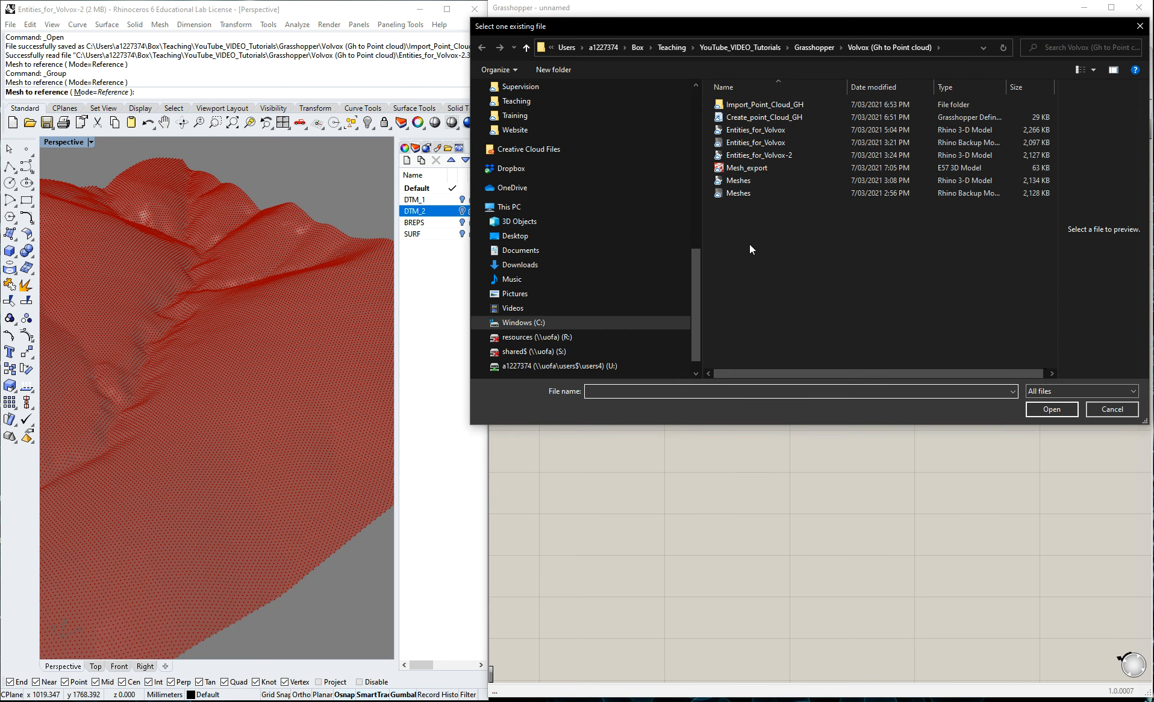
{"action": "left_click", "coordinate": [762, 173]}
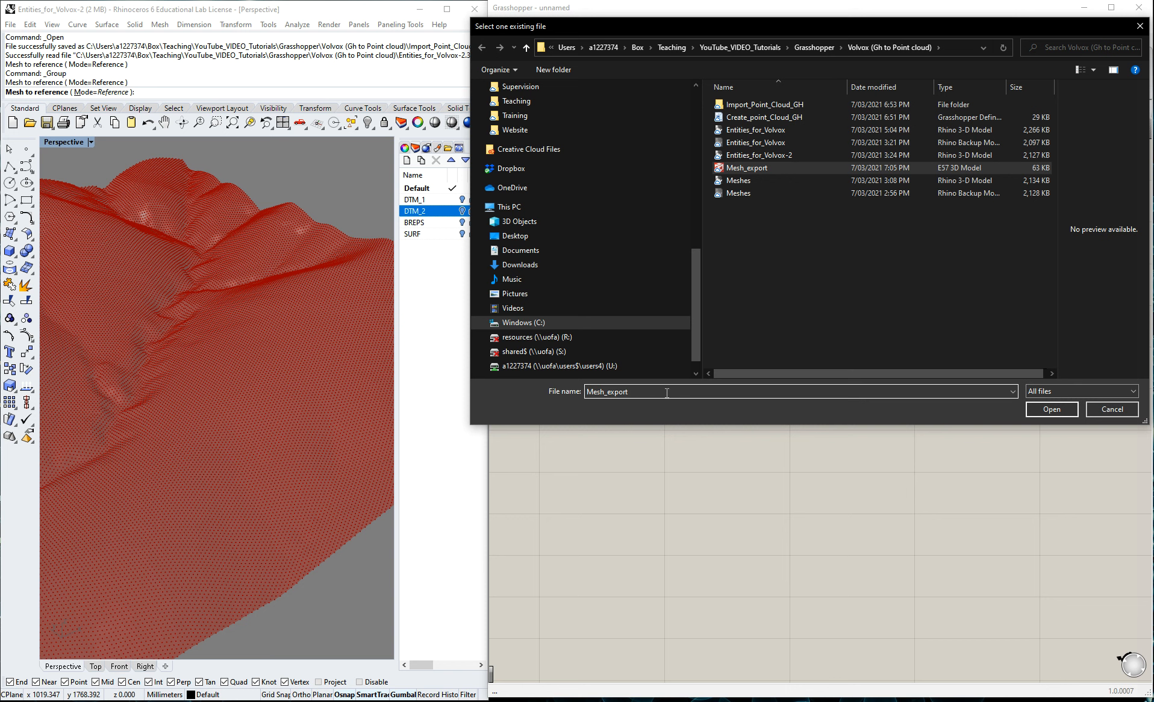
{"action": "type", "text": "_2"}
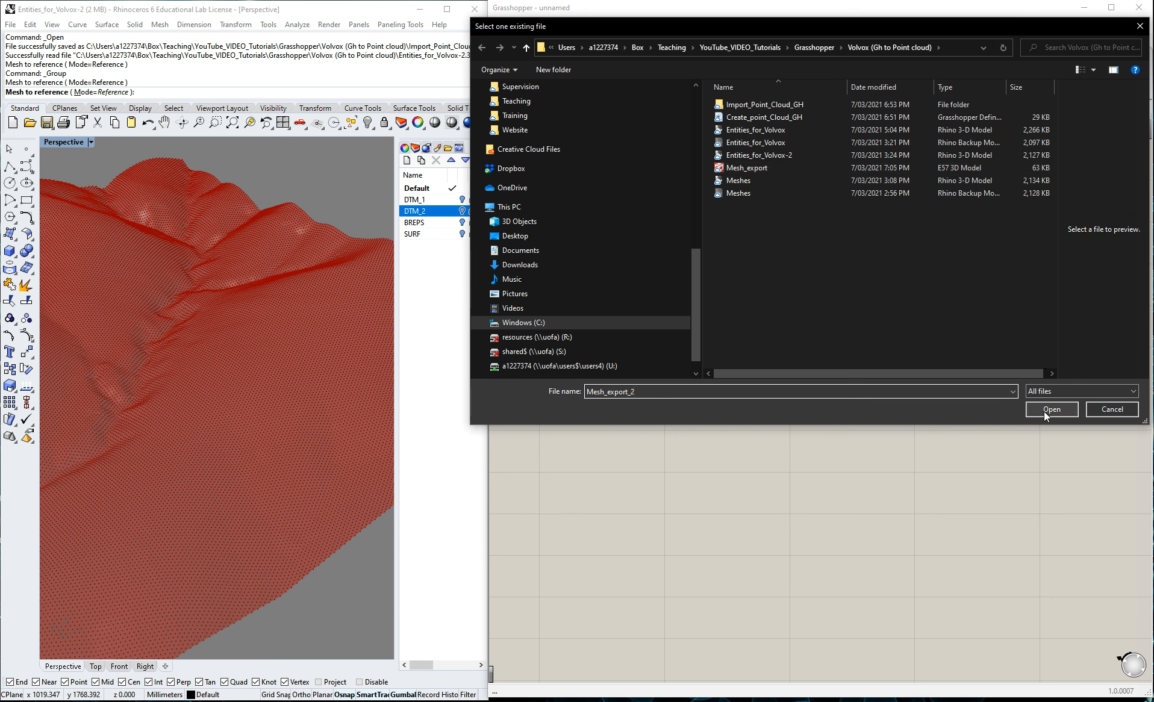
{"action": "type", "text": ".e57"}
{"action": "left_click", "coordinate": [1055, 413]}
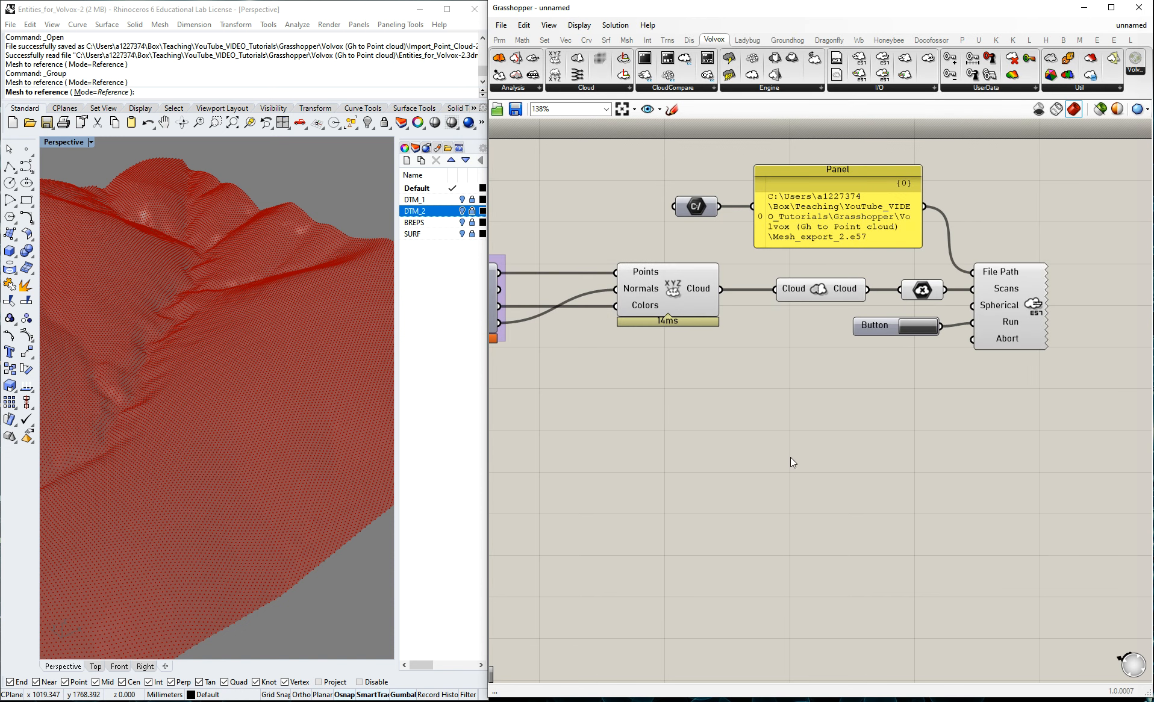
{"action": "left_click", "coordinate": [920, 331]}
Check the folder for the new export, and open Mesh_export_2.e57 in CloudCompare alongside the first cloud.
{"action": "left_click", "coordinate": [131, 0]}
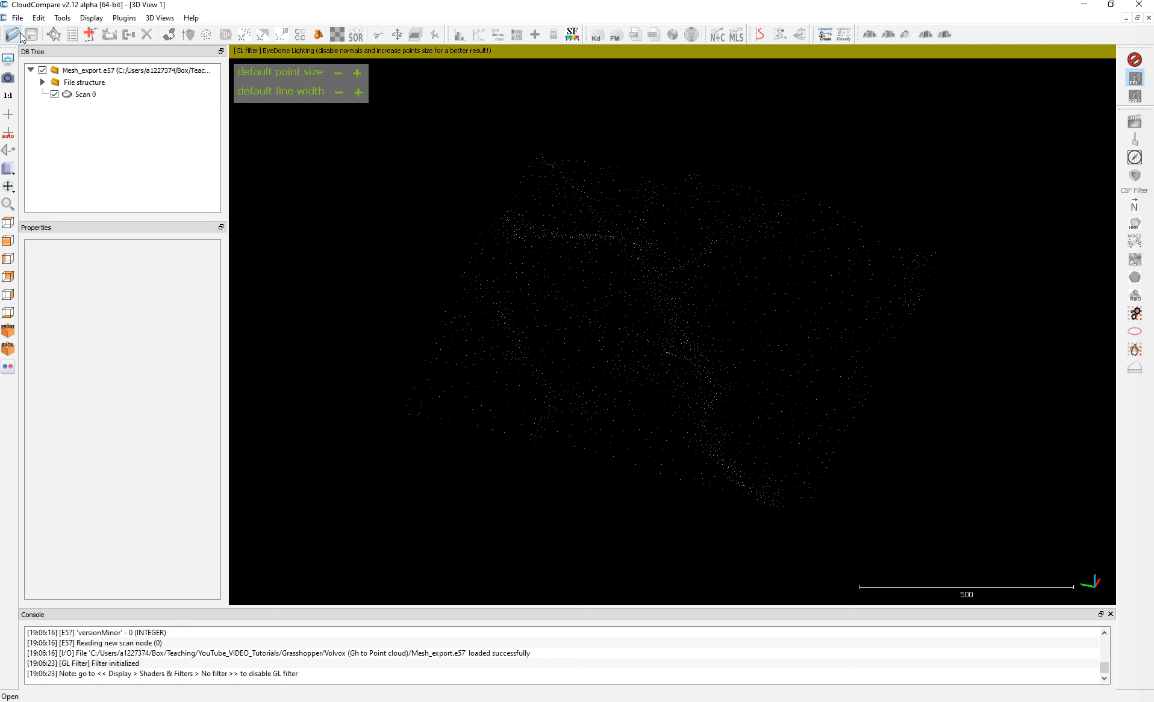
{"action": "left_click", "coordinate": [21, 37]}
{"action": "left_click", "coordinate": [365, 290]}
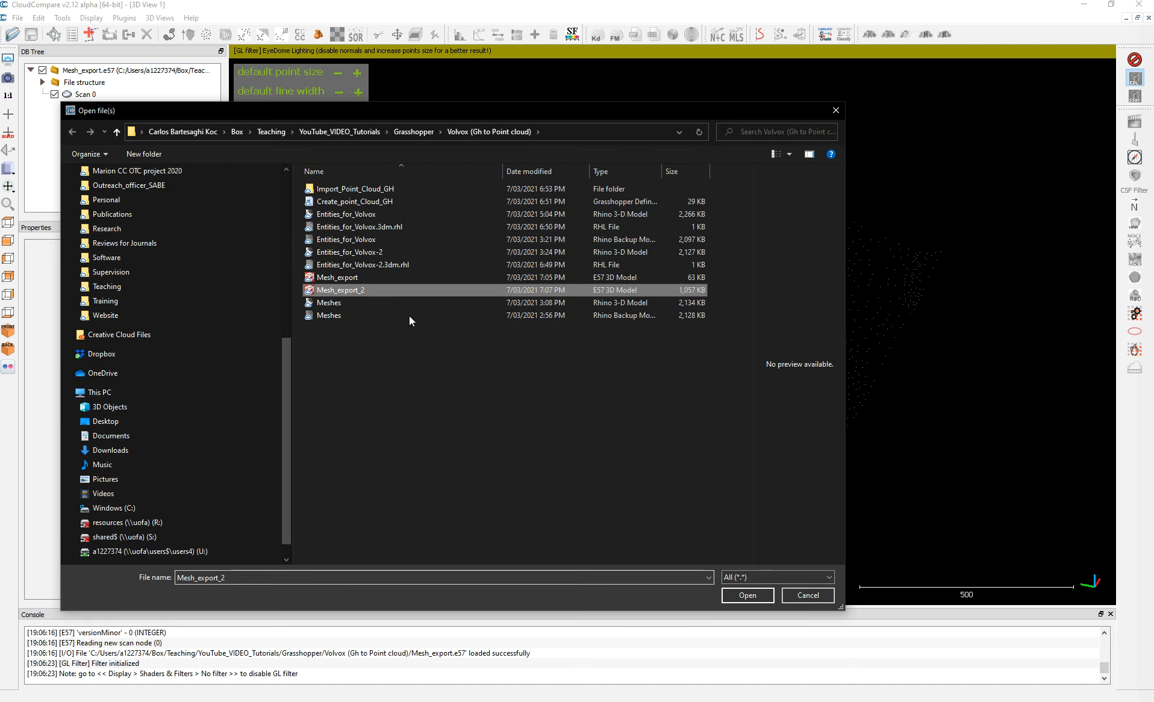
{"action": "left_click", "coordinate": [735, 592]}
Examine the Mesh_export_2 terrain cloud from several angles and distances, keeping the default point size at 1.
{"action": "left_click_drag", "start_coordinate": [758, 249], "coordinate": [583, 481]}
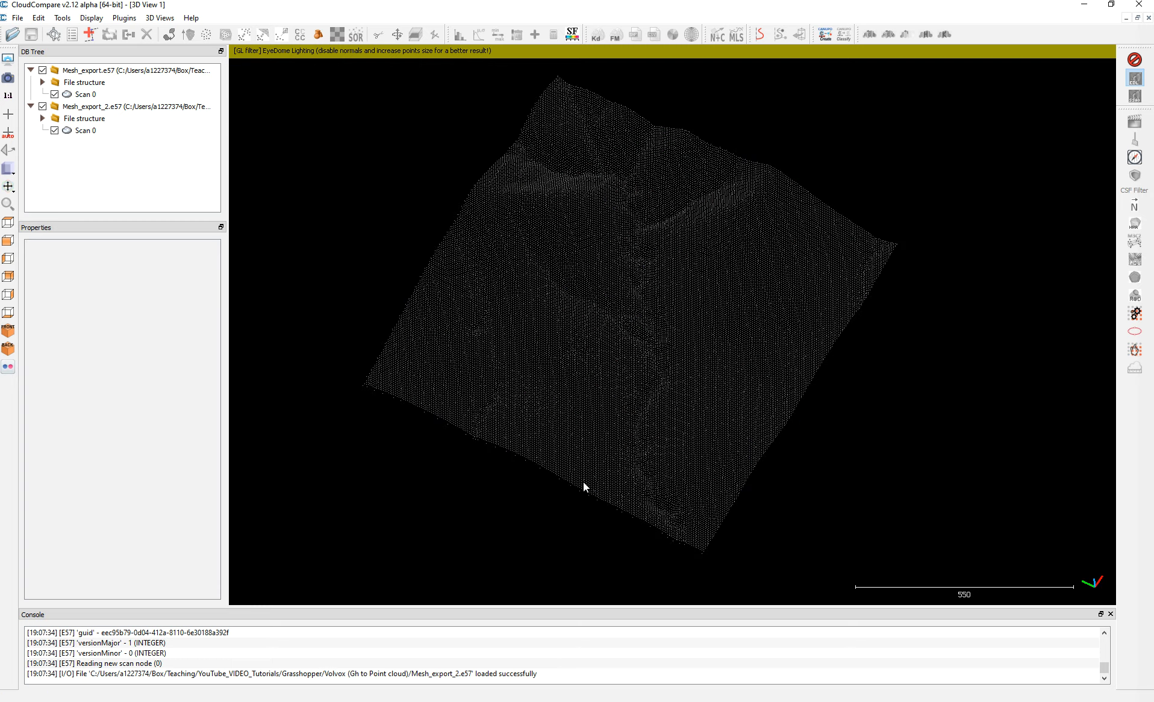
{"action": "scroll", "coordinate": [608, 357], "scroll_direction": "up", "scroll_amount": 4}
{"action": "left_click_drag", "start_coordinate": [586, 315], "coordinate": [619, 302]}
{"action": "scroll", "coordinate": [618, 302], "scroll_direction": "up", "scroll_amount": 3}
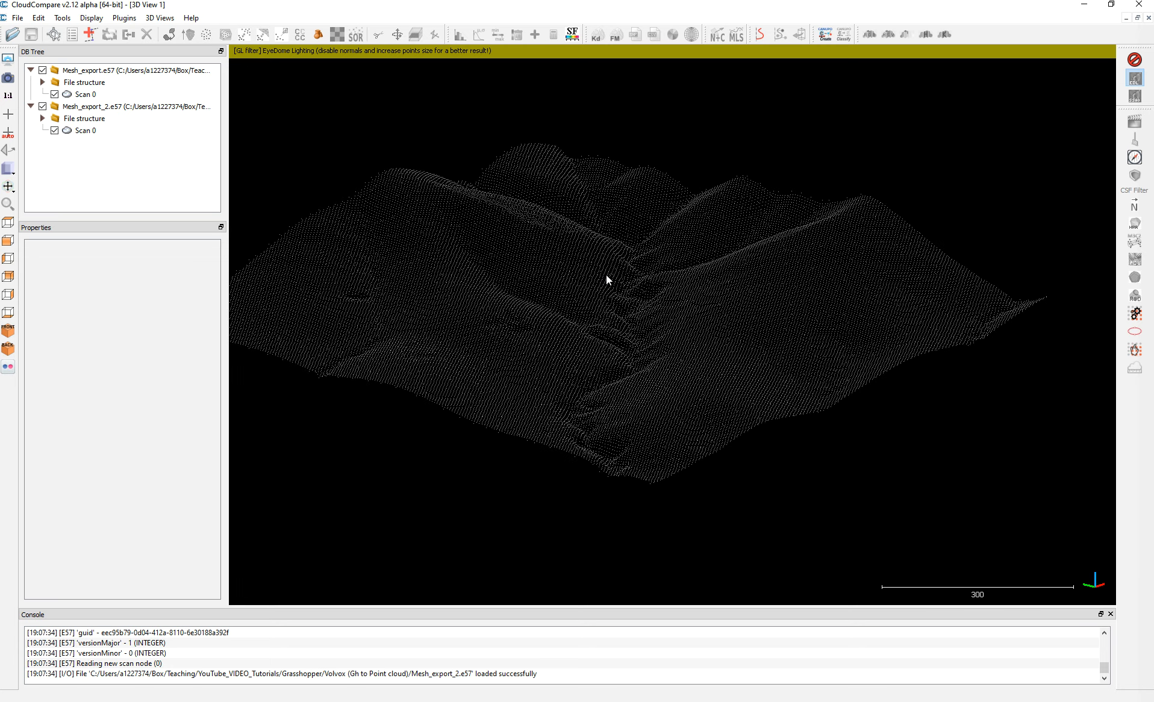
{"action": "scroll", "coordinate": [602, 274], "scroll_direction": "up", "scroll_amount": 1}
{"action": "left_click_drag", "start_coordinate": [690, 285], "coordinate": [677, 307]}
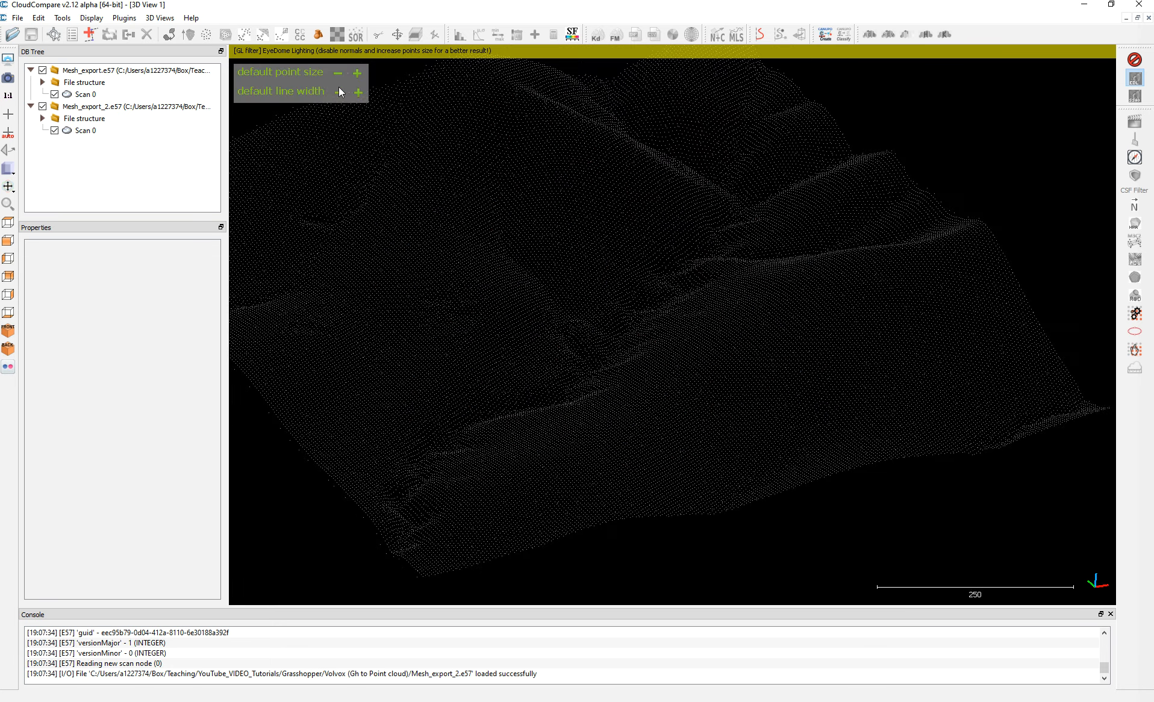
{"action": "left_click", "coordinate": [357, 77]}
{"action": "left_click", "coordinate": [338, 77]}
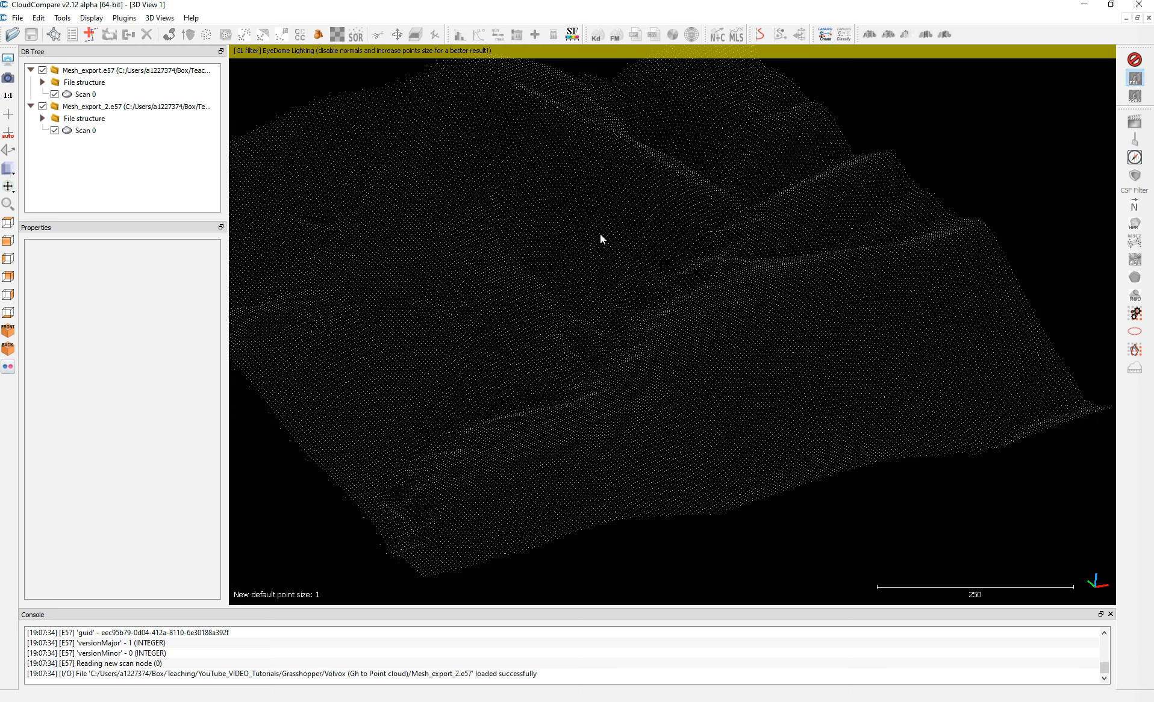
{"action": "left_click_drag", "start_coordinate": [616, 353], "coordinate": [407, 360]}
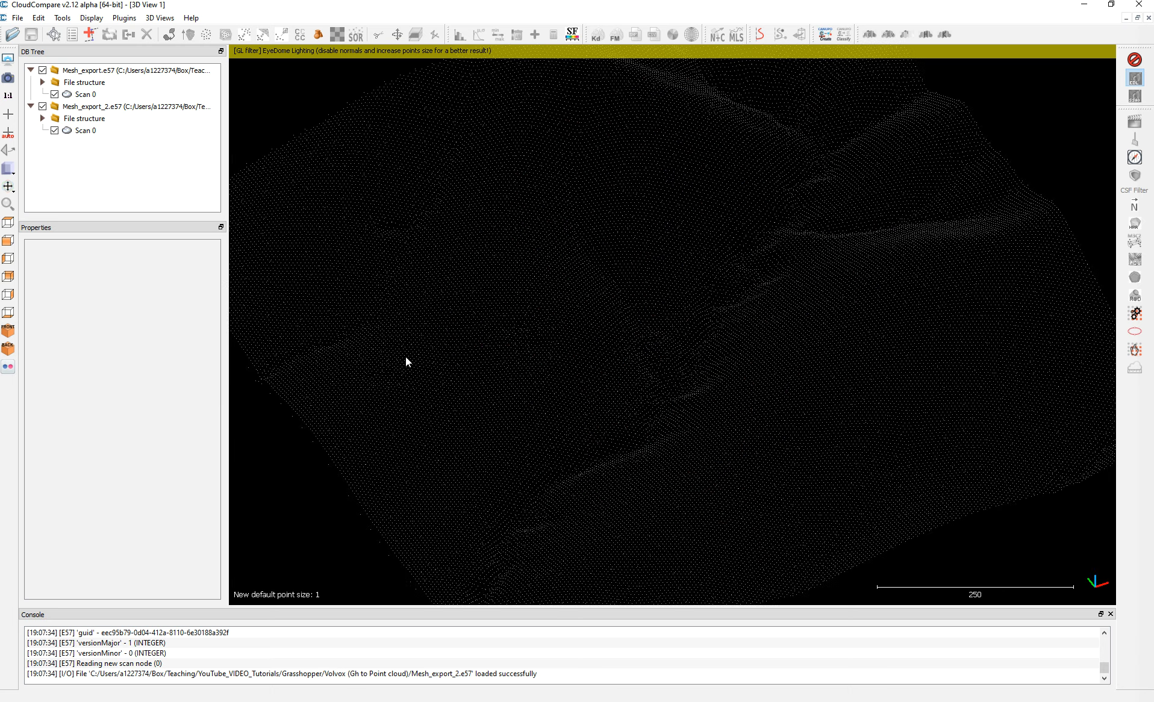
Compare the point counts of the Scan 0 clouds in Mesh_export_2.e57 and Mesh_export.e57.
{"action": "left_click", "coordinate": [85, 130]}
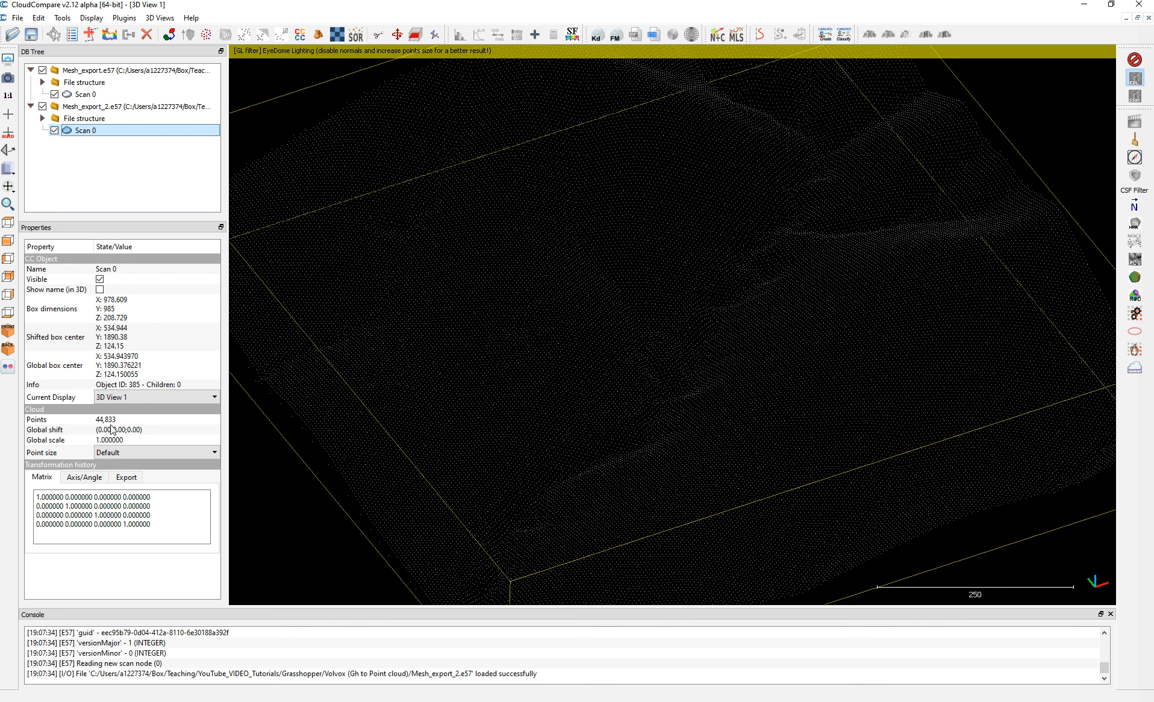
{"action": "left_click", "coordinate": [90, 95]}
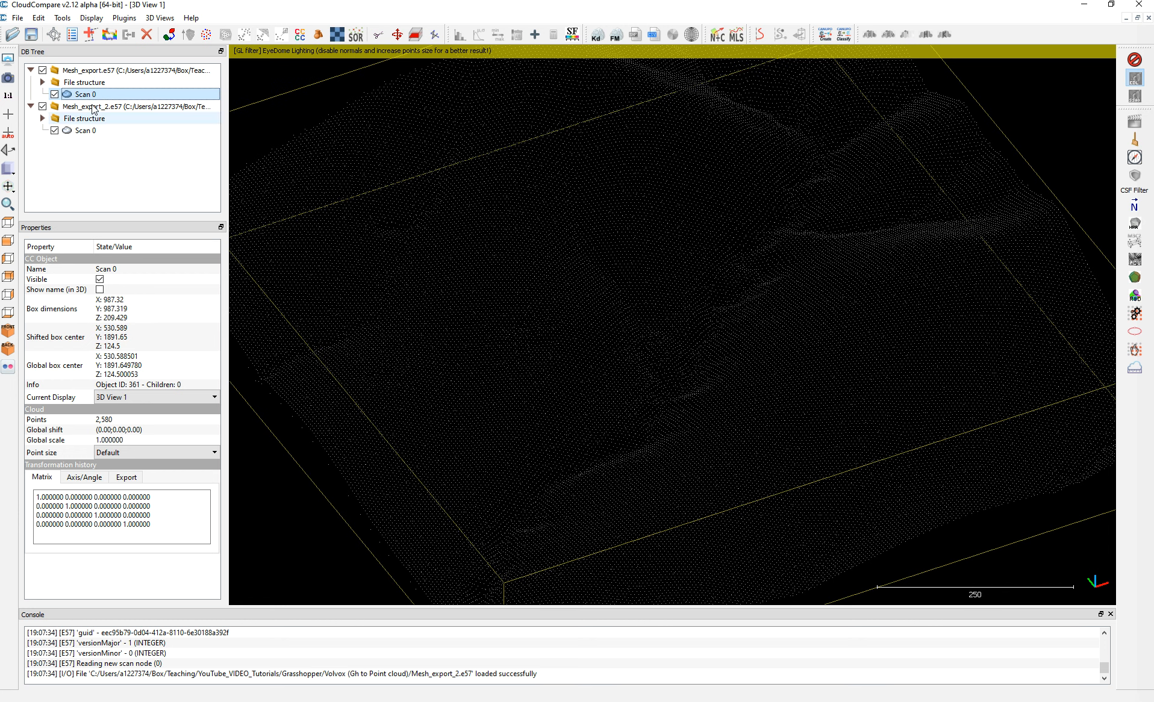
{"action": "left_click", "coordinate": [81, 118]}
{"action": "left_click_drag", "start_coordinate": [547, 196], "coordinate": [868, 181]}
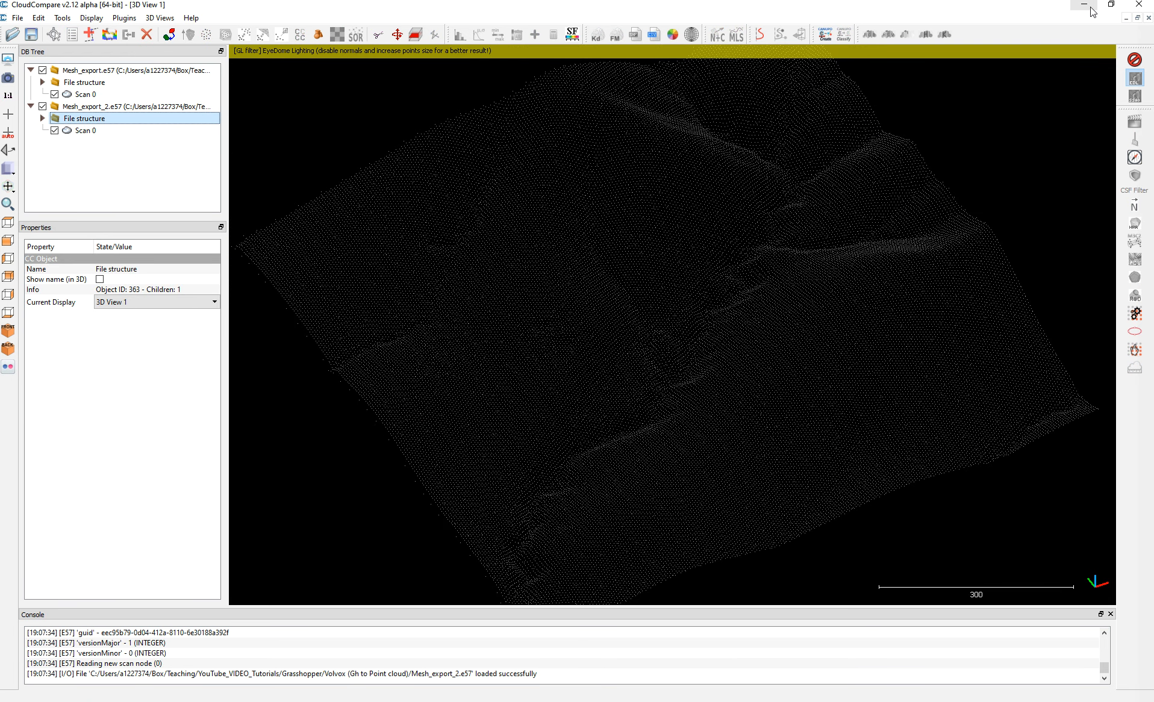
Return to Grasshopper and group all cloud creation and E57 export components, from the Points/Normals/Colors component through Save E57.
{"action": "left_click", "coordinate": [1085, 5]}
{"action": "left_click", "coordinate": [1107, 246]}
{"action": "scroll", "coordinate": [746, 396], "scroll_direction": "down", "scroll_amount": 2}
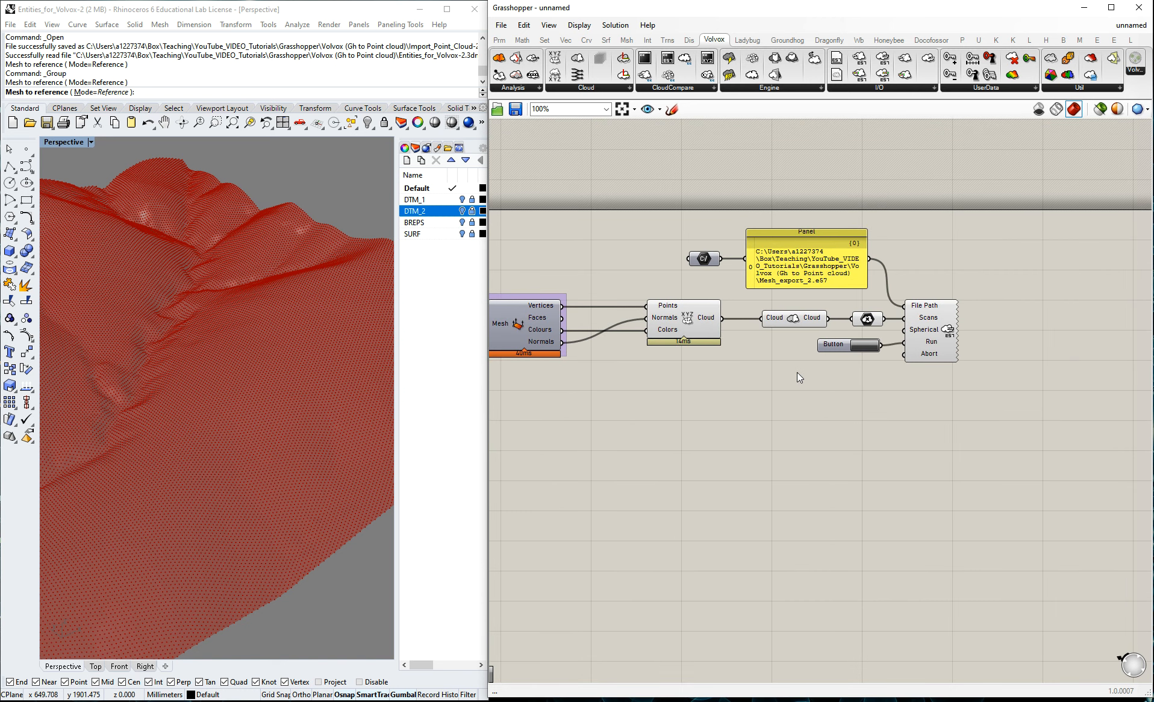
{"action": "scroll", "coordinate": [810, 371], "scroll_direction": "down", "scroll_amount": 3}
{"action": "scroll", "coordinate": [680, 379], "scroll_direction": "up", "scroll_amount": 3}
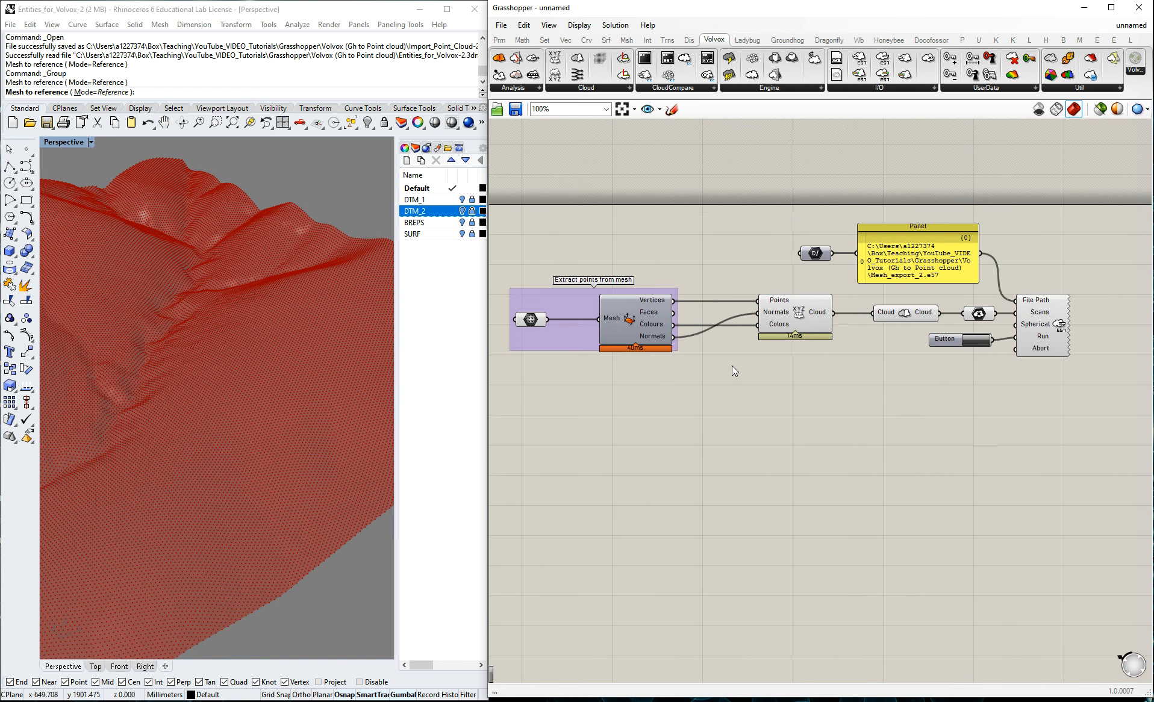
{"action": "scroll", "coordinate": [732, 366], "scroll_direction": "down", "scroll_amount": 1}
{"action": "right_click_drag", "start_coordinate": [791, 400], "coordinate": [822, 340]}
{"action": "left_click_drag", "start_coordinate": [761, 197], "coordinate": [1095, 378]}
{"action": "left_click_drag", "start_coordinate": [920, 243], "coordinate": [931, 257]}
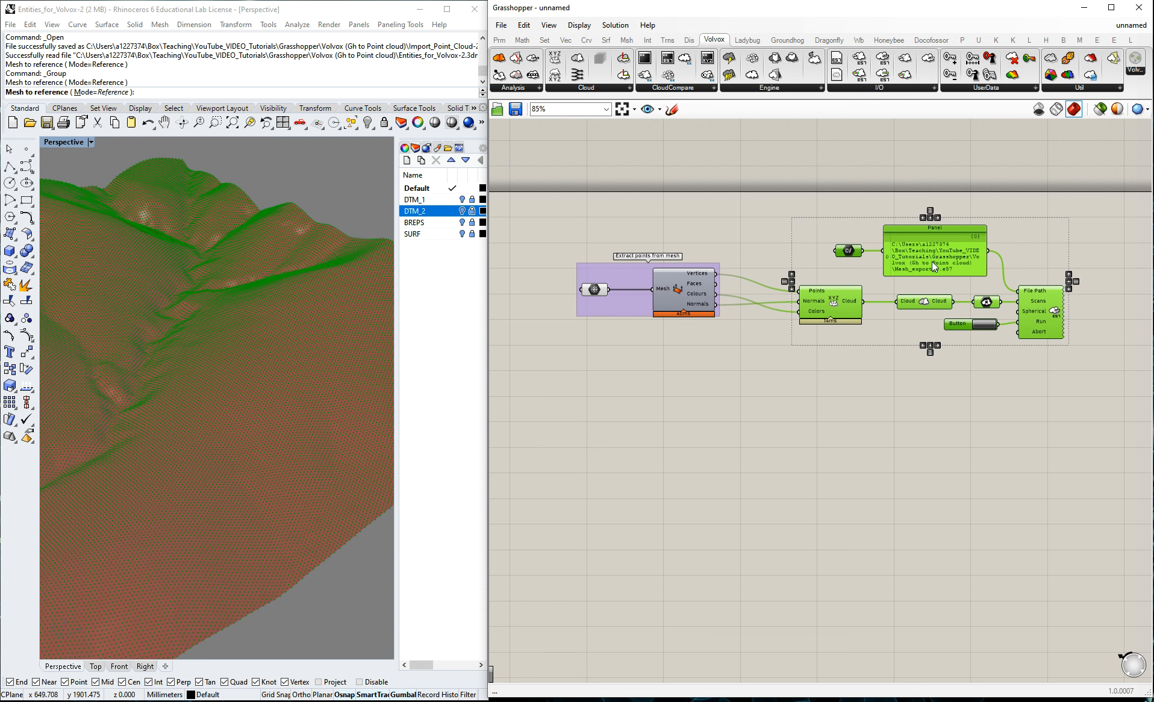
{"action": "key", "text": "ctrl+g"}
Name the new group of cloud export components "Export e57 cloud".
{"action": "right_click", "coordinate": [833, 229]}
{"action": "type", "text": "Export e"}
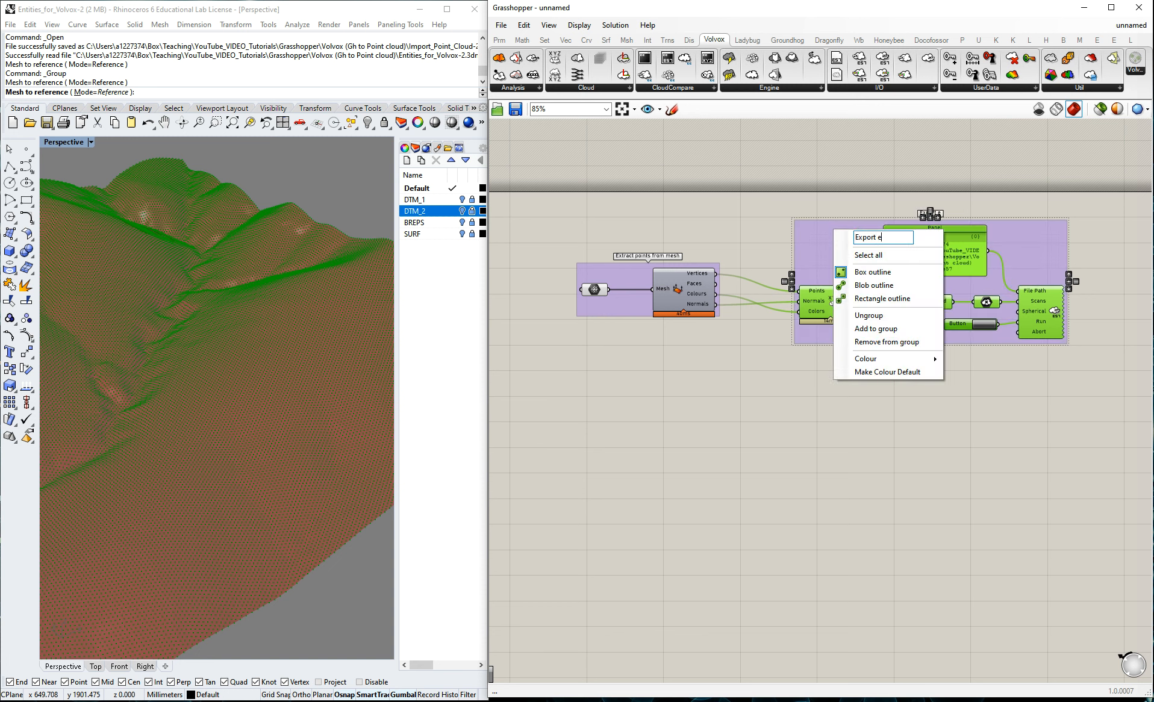
{"action": "type", "text": "57 cloid"}
{"action": "key", "text": "BackSpace"}
{"action": "key", "text": "BackSpace"}
{"action": "type", "text": "ud"}
{"action": "left_click", "coordinate": [1092, 330]}
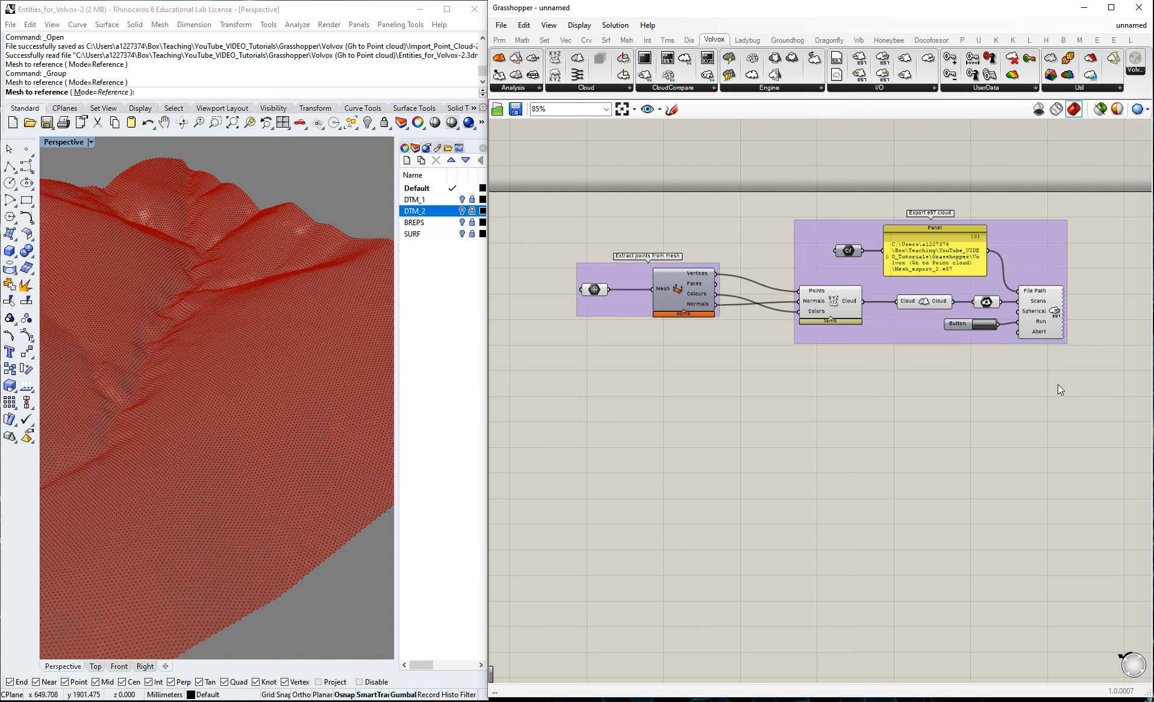
Shift the "Extract points from mesh" group slightly closer to the "Export e57 cloud" group.
{"action": "left_click_drag", "start_coordinate": [631, 273], "coordinate": [637, 279]}
{"action": "left_click", "coordinate": [777, 441]}
{"action": "scroll", "coordinate": [279, 309], "scroll_direction": "down", "scroll_amount": 3}
{"action": "scroll", "coordinate": [214, 294], "scroll_direction": "up", "scroll_amount": 5}
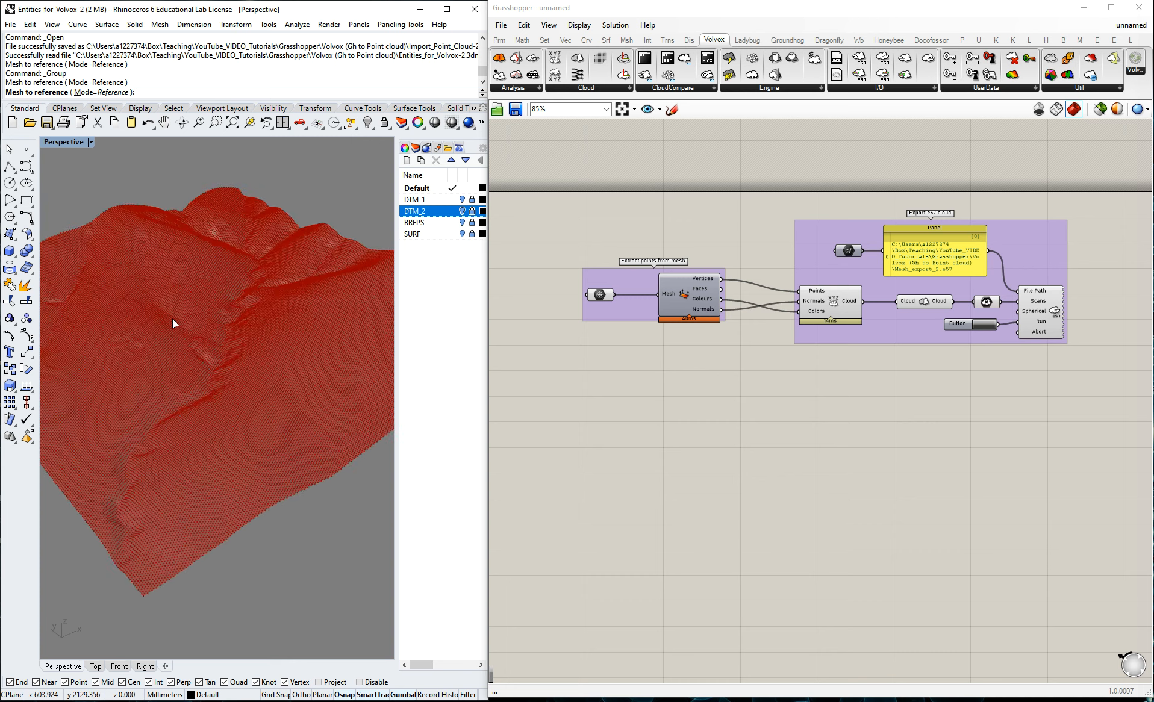
{"action": "scroll", "coordinate": [171, 318], "scroll_direction": "down", "scroll_amount": 5}
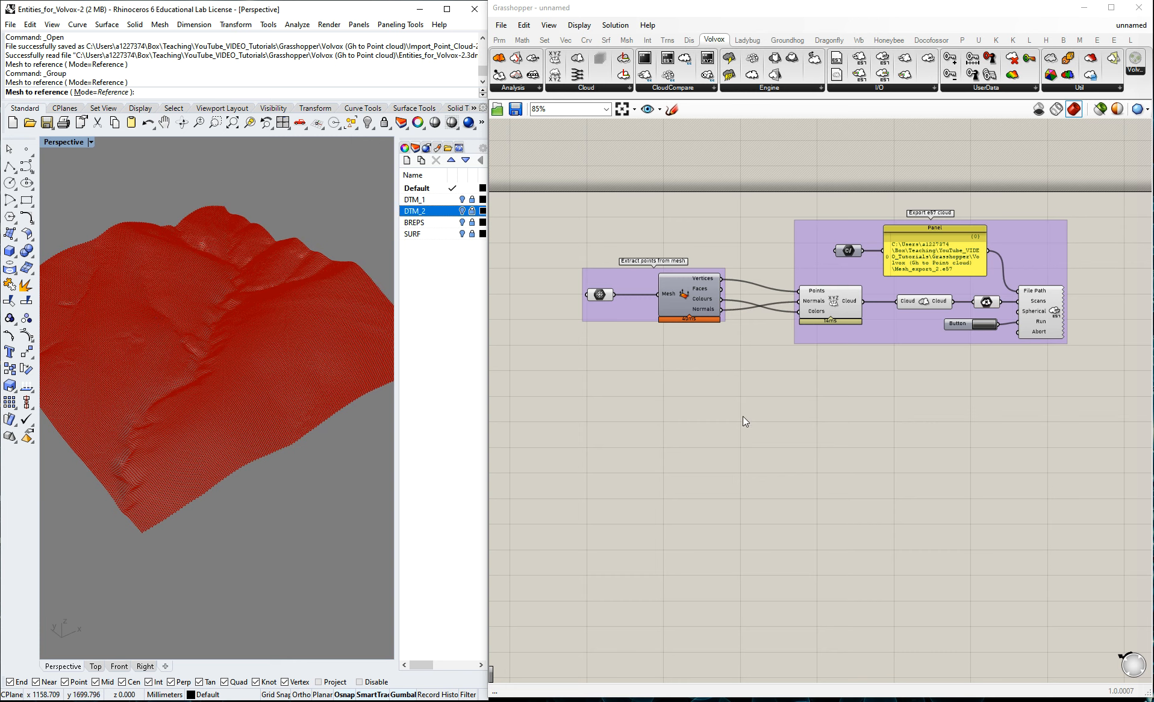
{"action": "scroll", "coordinate": [890, 386], "scroll_direction": "up", "scroll_amount": 3}
{"action": "left_click", "coordinate": [918, 316]}
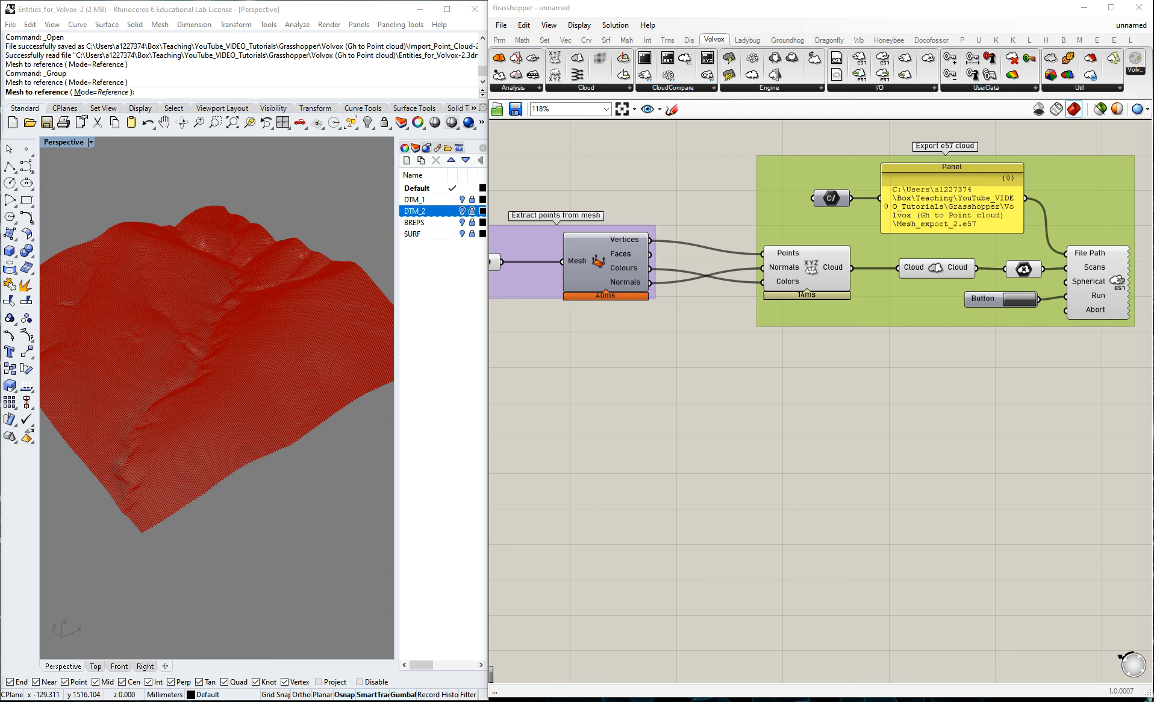
{"action": "left_click", "coordinate": [795, 408]}
Duplicate the Mesh parameter of the "Extract points from mesh" group into the empty canvas area below it.
{"action": "scroll", "coordinate": [916, 369], "scroll_direction": "down", "scroll_amount": 2}
{"action": "scroll", "coordinate": [714, 445], "scroll_direction": "up", "scroll_amount": 1}
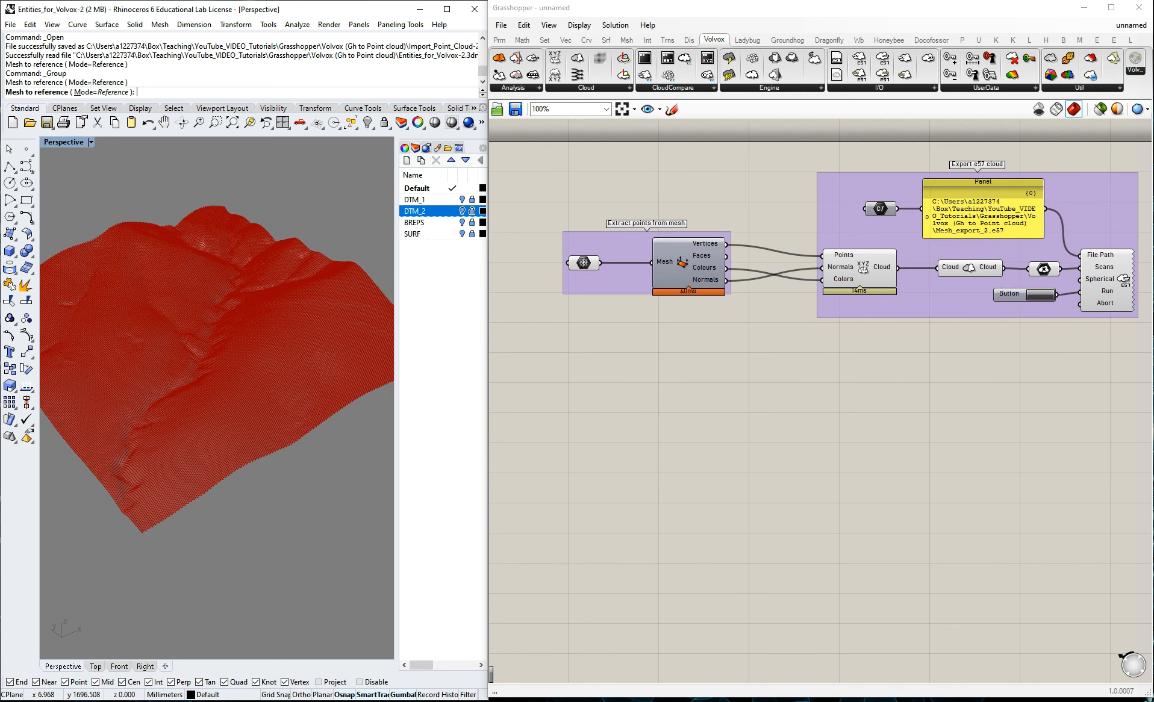
{"action": "left_click_drag", "start_coordinate": [583, 263], "coordinate": [591, 438]}
{"action": "left_click", "coordinate": [645, 385]}
{"action": "scroll", "coordinate": [545, 348], "scroll_direction": "down", "scroll_amount": 4}
{"action": "scroll", "coordinate": [666, 321], "scroll_direction": "up", "scroll_amount": 4}
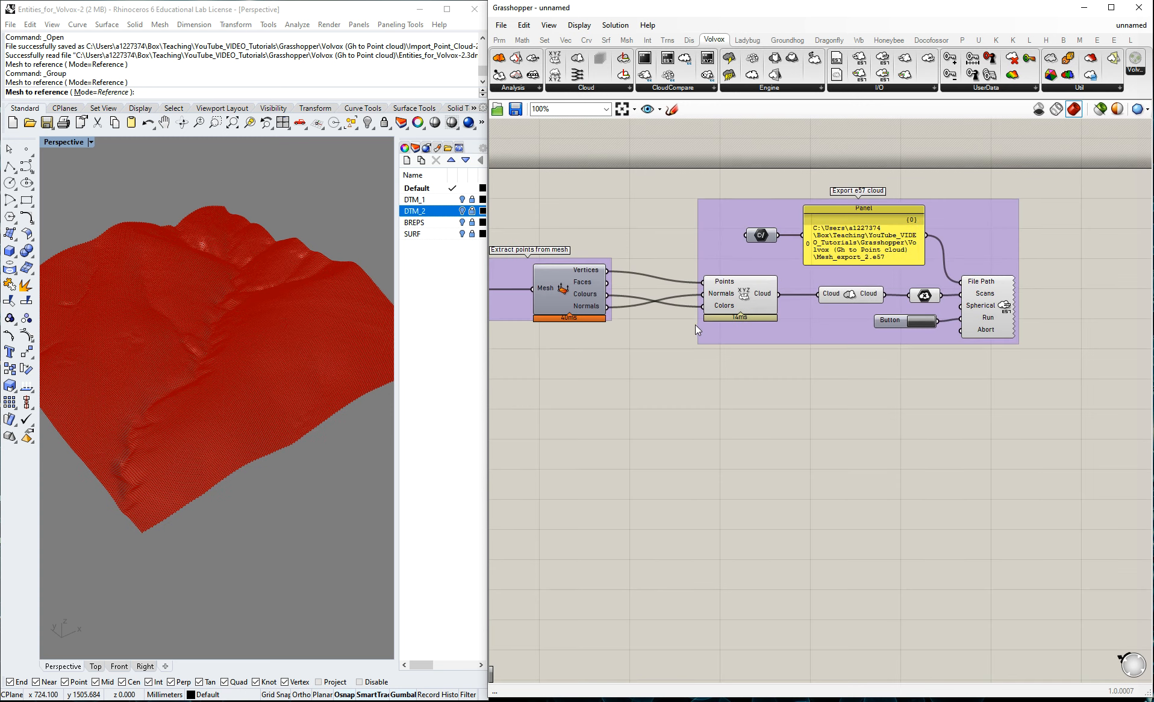
Disable the preview of all components in the "Export e57 cloud" group.
{"action": "left_click_drag", "start_coordinate": [658, 410], "coordinate": [1098, 162]}
{"action": "middle_click", "coordinate": [989, 293]}
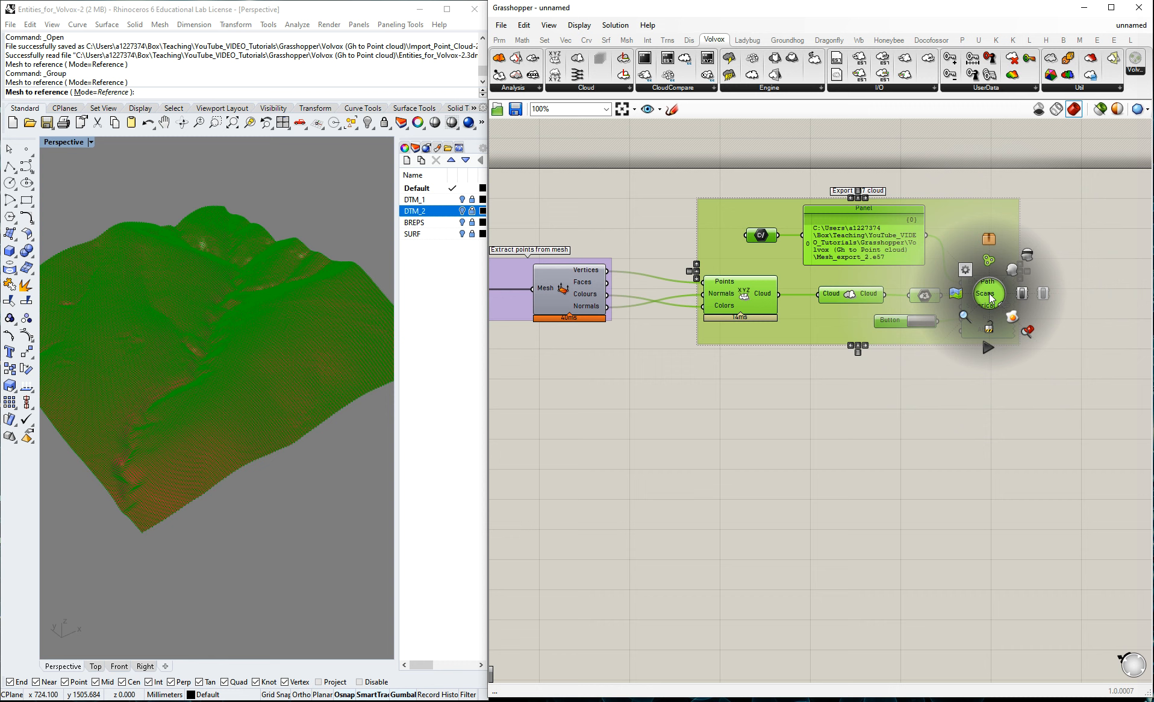
{"action": "left_click", "coordinate": [1027, 256]}
{"action": "left_click", "coordinate": [1060, 231]}
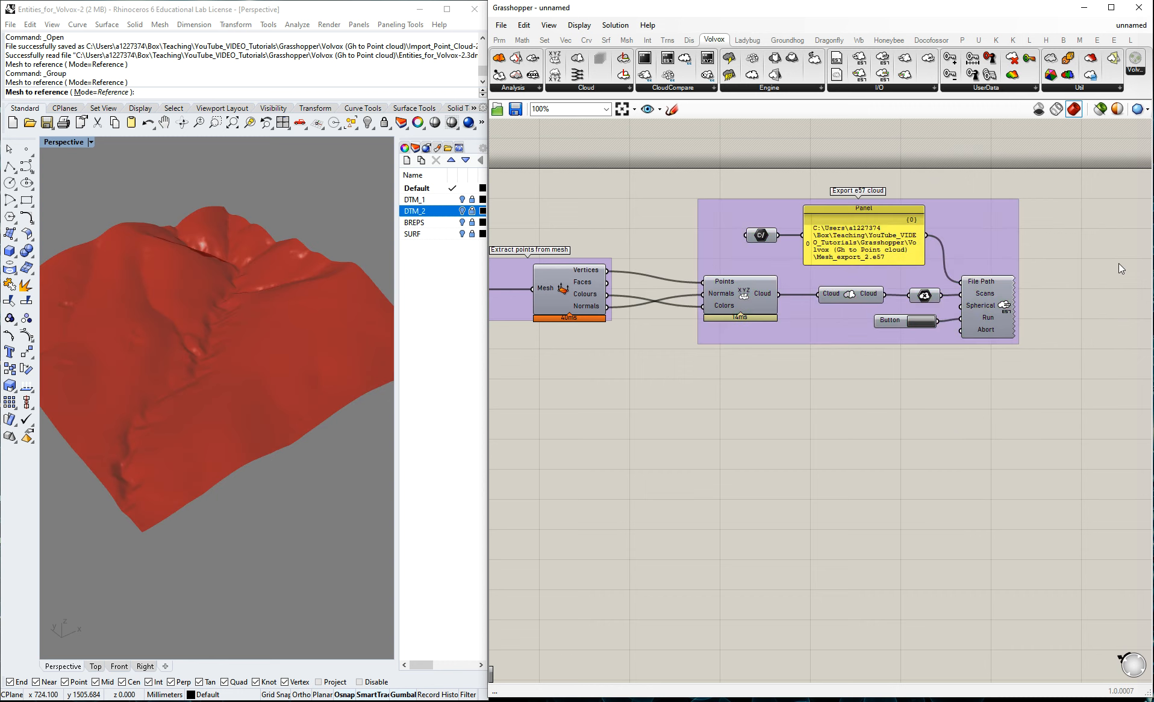
Disable the preview of the original Mesh parameter in the "Extract points from mesh" group.
{"action": "scroll", "coordinate": [1119, 264], "scroll_direction": "down", "scroll_amount": 2}
{"action": "scroll", "coordinate": [643, 281], "scroll_direction": "down", "scroll_amount": 1}
{"action": "middle_click", "coordinate": [642, 282]}
{"action": "left_click", "coordinate": [686, 248]}
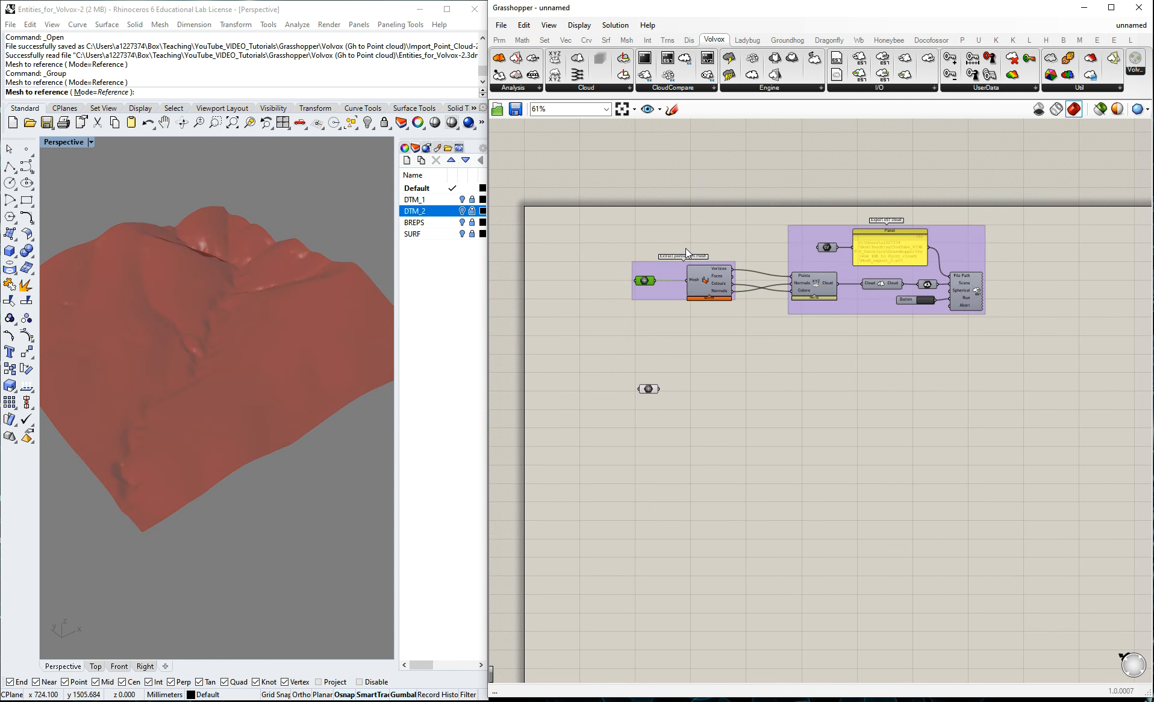
Line up the copied Mesh parameter below the original and connect it to a duplicate of the Deconstruct Mesh component.
{"action": "left_click", "coordinate": [648, 389]}
{"action": "left_click_drag", "start_coordinate": [650, 390], "coordinate": [646, 385]}
{"action": "left_click", "coordinate": [700, 373]}
{"action": "scroll", "coordinate": [700, 377], "scroll_direction": "up", "scroll_amount": 2}
{"action": "scroll", "coordinate": [338, 382], "scroll_direction": "up", "scroll_amount": 1}
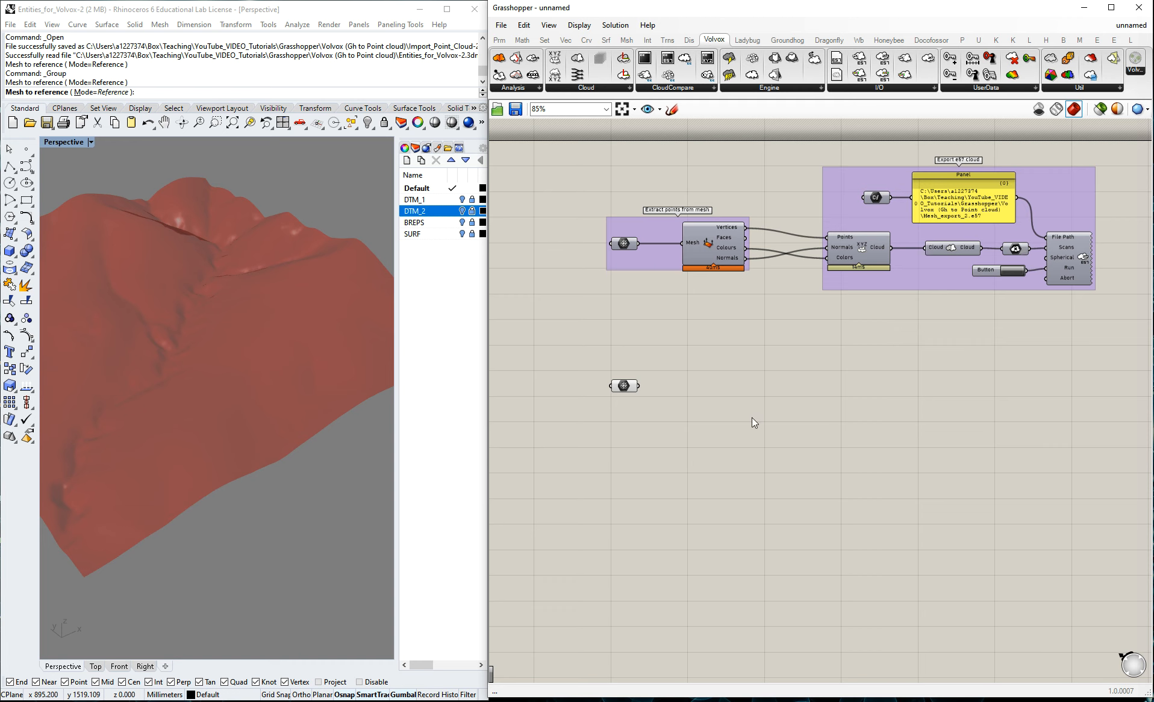
{"action": "left_click", "coordinate": [713, 247]}
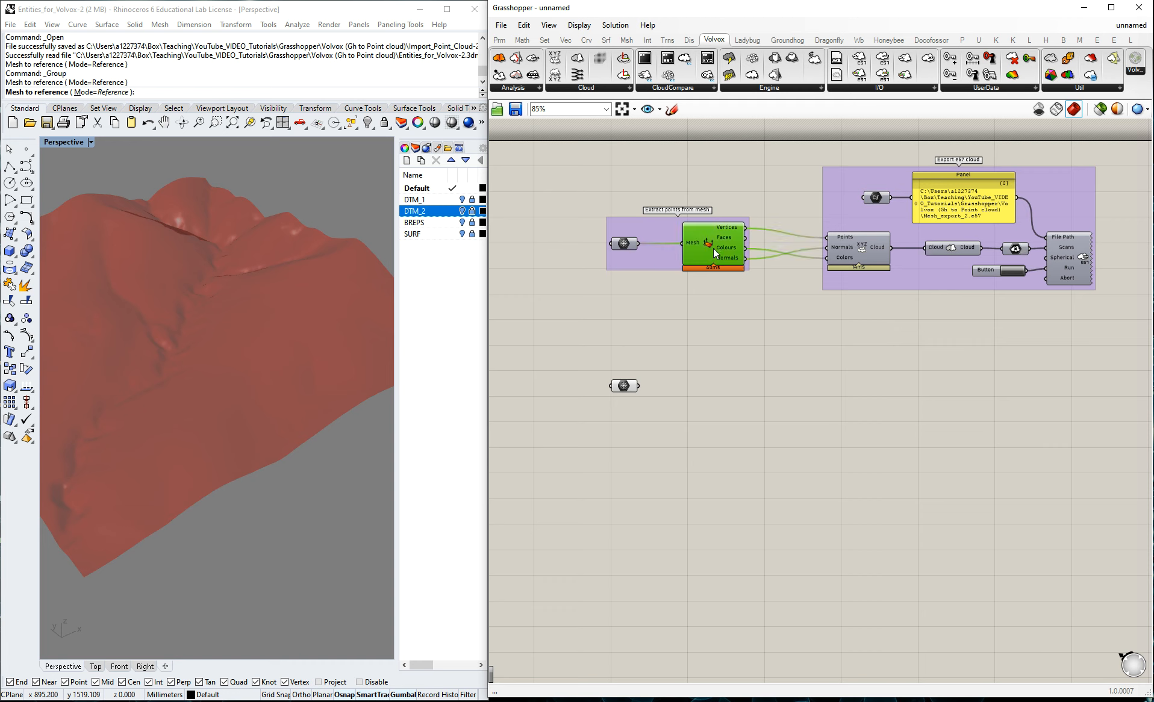
{"action": "mouse_move", "coordinate": [717, 395]}
{"action": "left_mouse_down", "text": "alt"}
{"action": "mouse_move", "coordinate": [681, 395]}
{"action": "mouse_move", "coordinate": [730, 387]}
{"action": "left_mouse_up", "text": "alt"}
{"action": "left_click", "coordinate": [884, 386]}
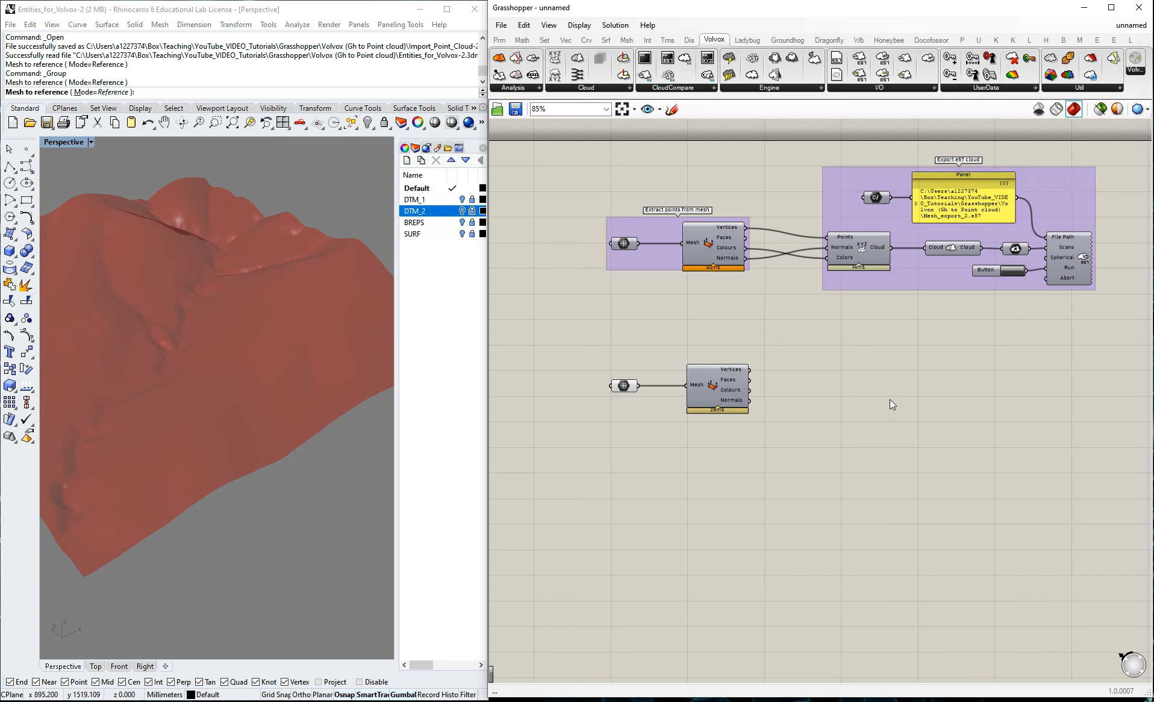
Add a Deconstruct Face component and connect the Faces output of the lower Deconstruct Mesh to its Face input.
{"action": "double_click", "coordinate": [890, 400]}
{"action": "type", "text": "de"}
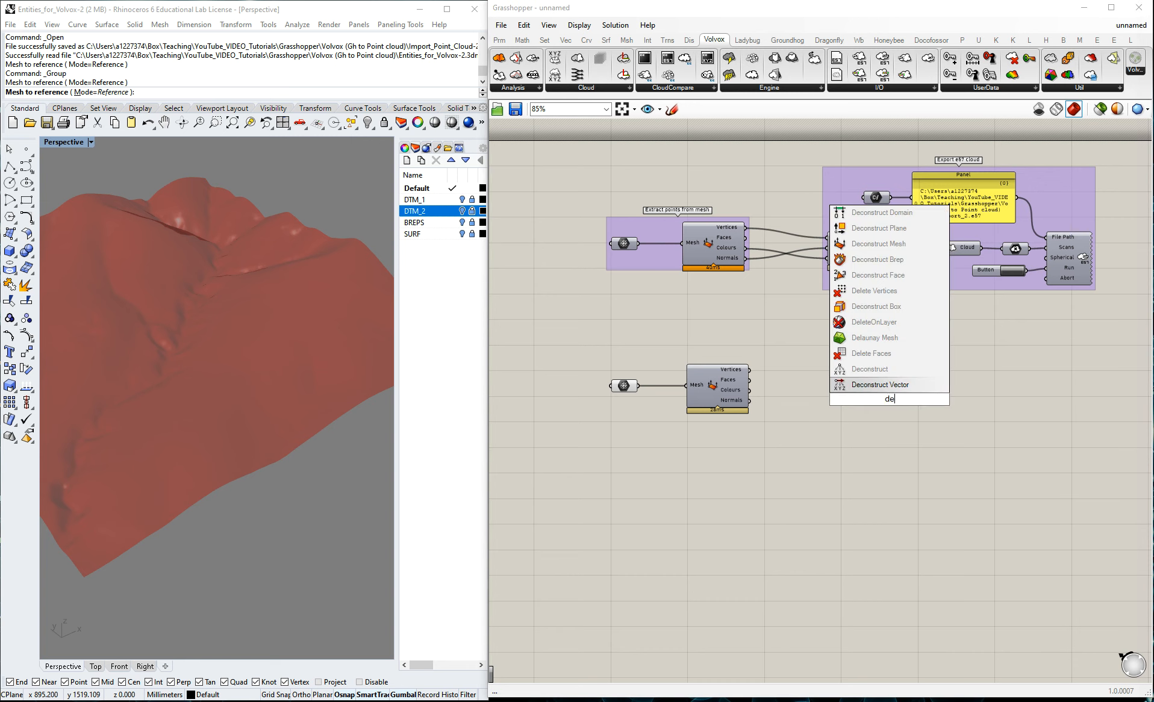
{"action": "type", "text": "construct"}
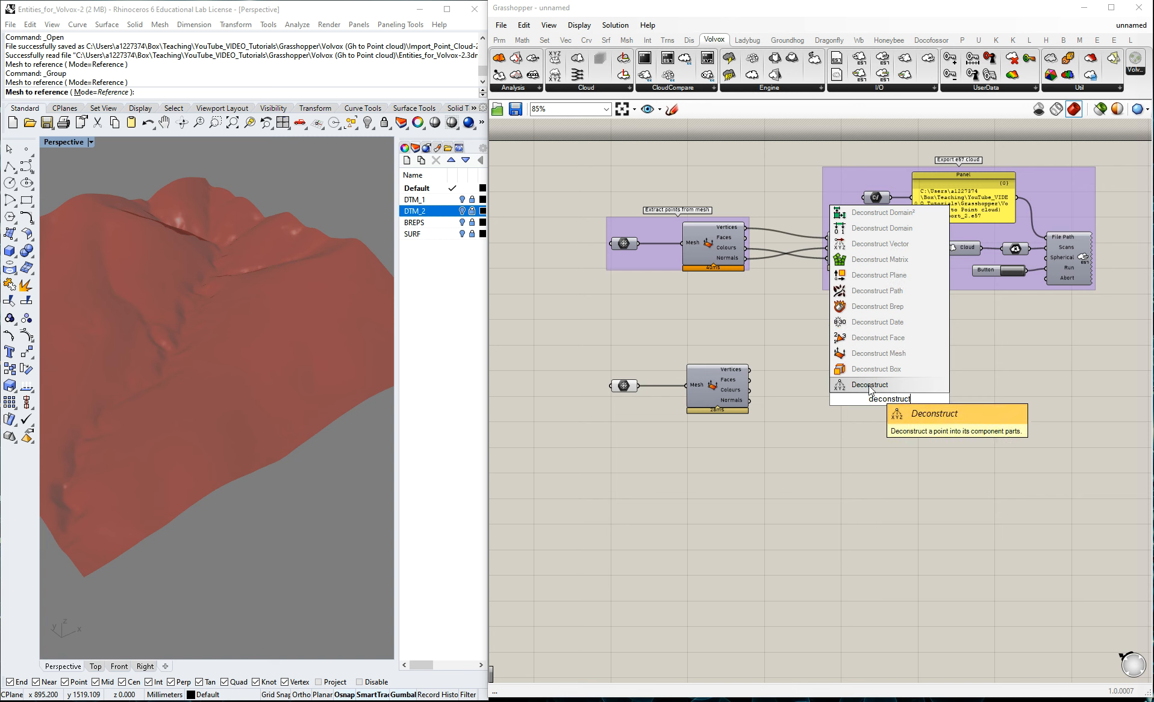
{"action": "type", "text": " face"}
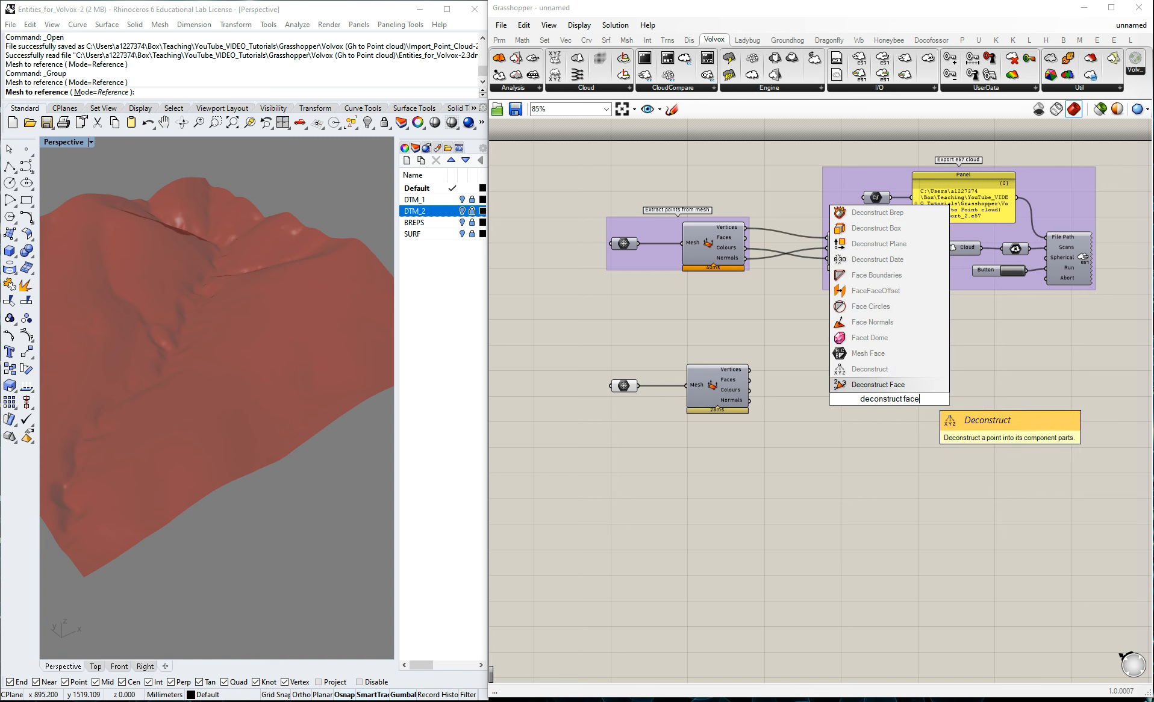
{"action": "left_click", "coordinate": [894, 383]}
{"action": "left_click_drag", "start_coordinate": [880, 402], "coordinate": [835, 403]}
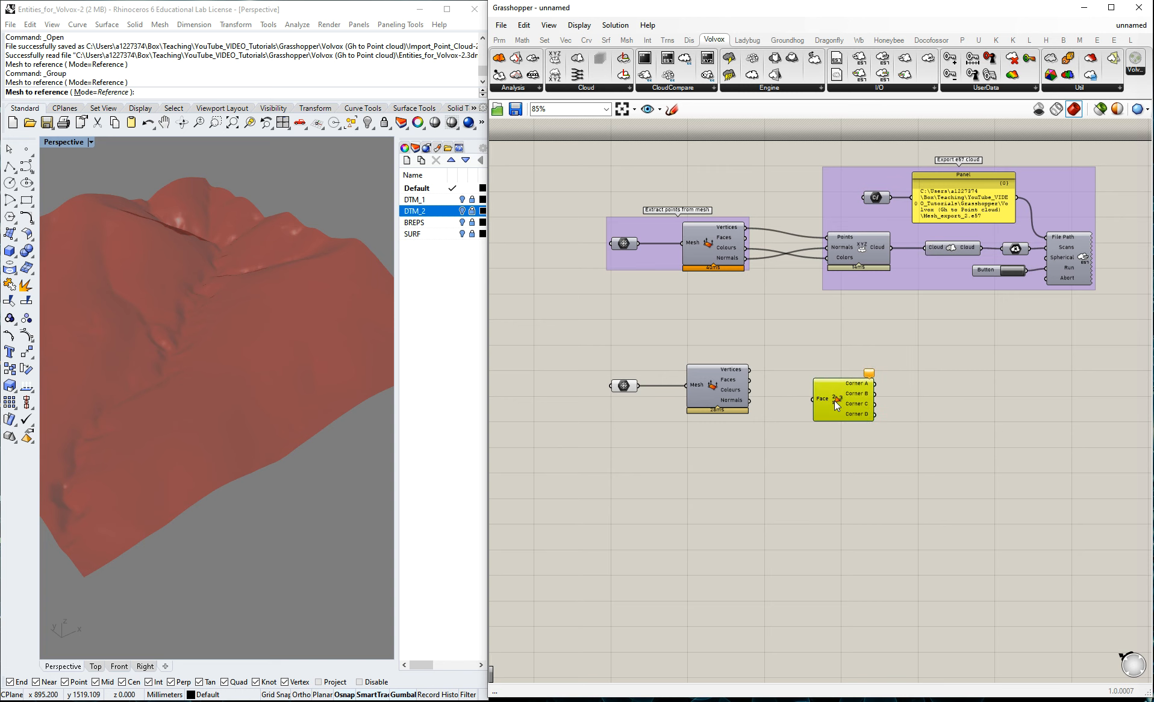
{"action": "scroll", "coordinate": [887, 375], "scroll_direction": "up", "scroll_amount": 3}
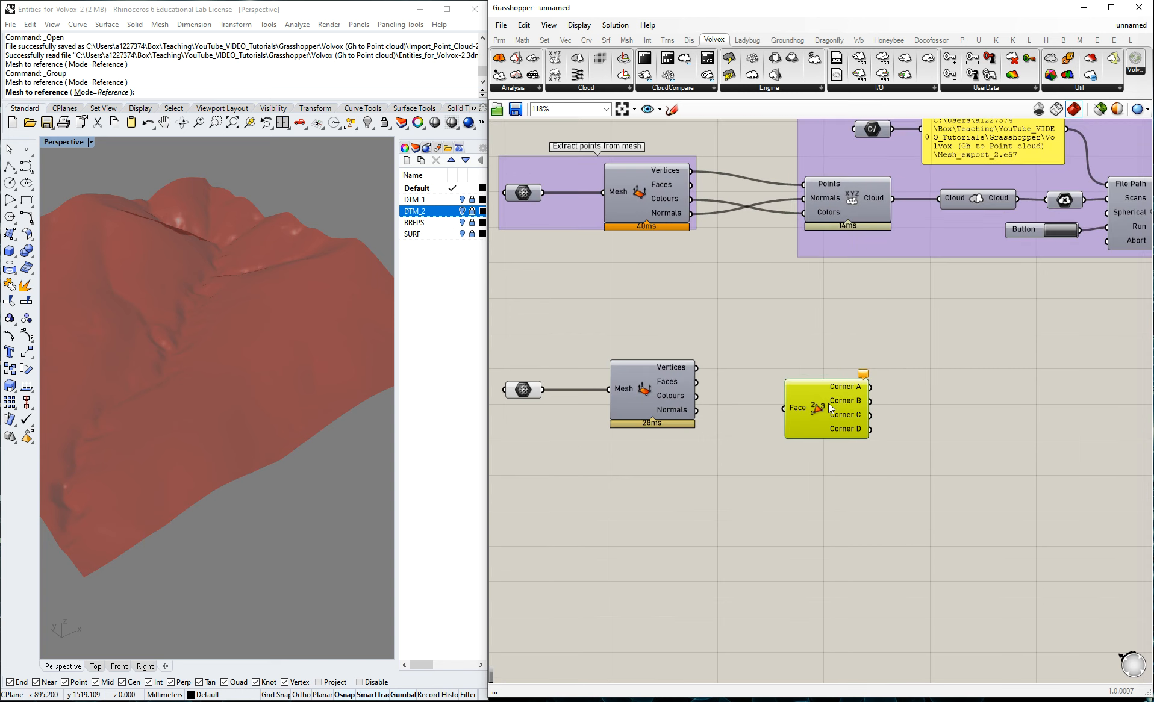
{"action": "left_click_drag", "start_coordinate": [697, 382], "coordinate": [845, 428]}
{"action": "left_click", "coordinate": [812, 363]}
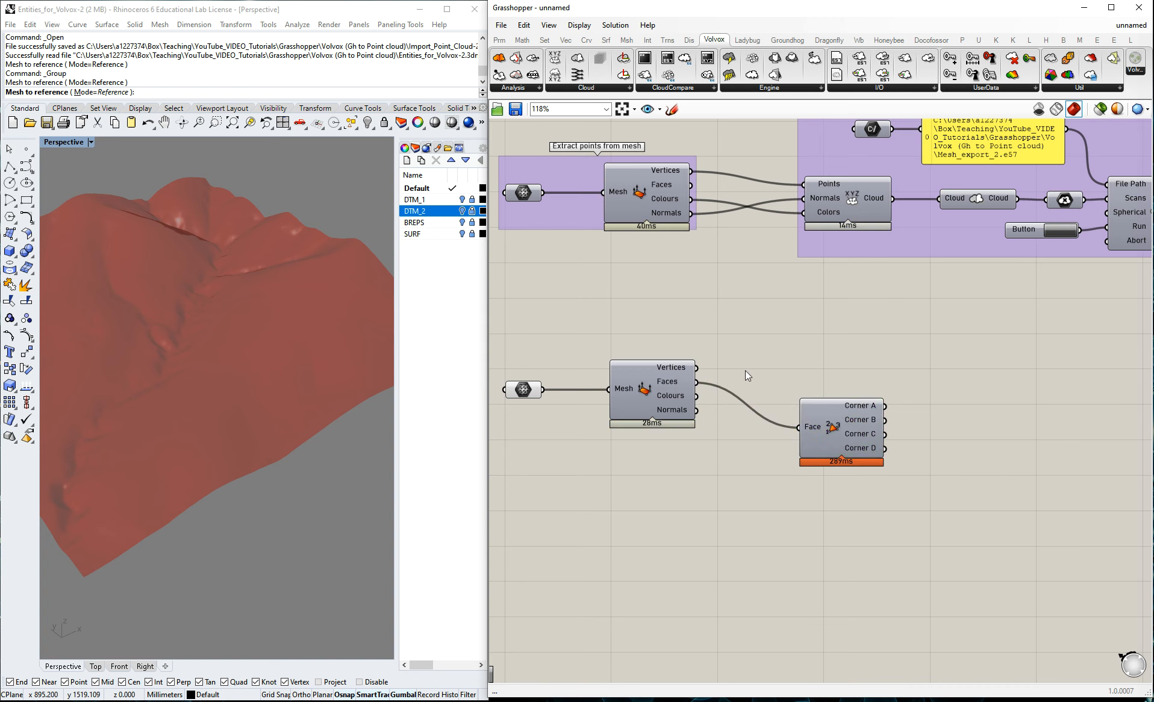
Add a List Item component, feeding the lower mesh's Vertices into List and Deconstruct Face's Corner A into Index.
{"action": "double_click", "coordinate": [947, 365]}
{"action": "type", "text": "li"}
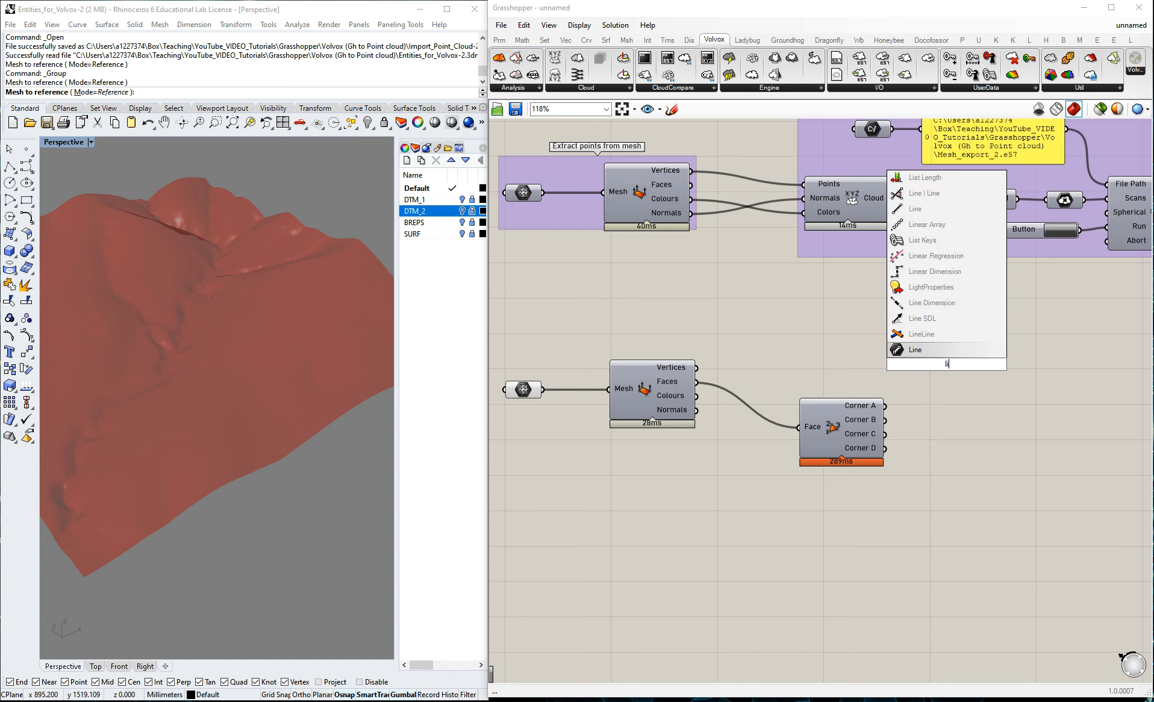
{"action": "type", "text": "st i"}
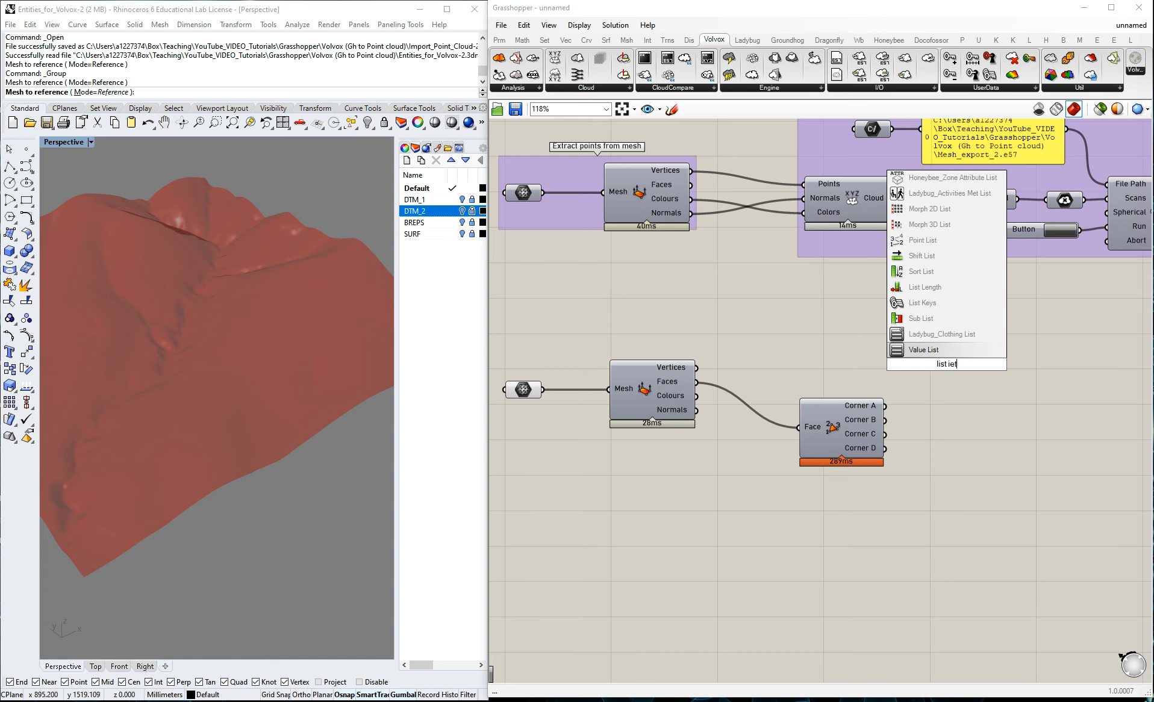
{"action": "type", "text": "tem"}
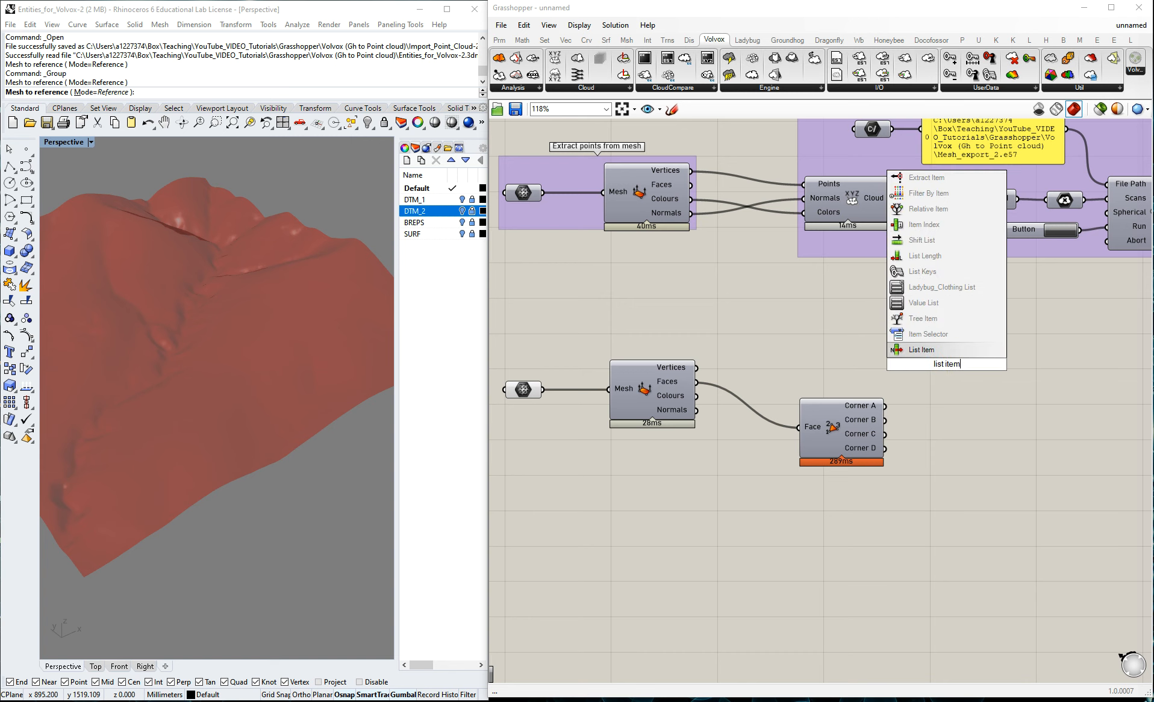
{"action": "key", "text": "Return"}
{"action": "left_click_drag", "start_coordinate": [918, 373], "coordinate": [922, 357]}
{"action": "left_click", "coordinate": [770, 348]}
{"action": "left_click_drag", "start_coordinate": [698, 367], "coordinate": [952, 347]}
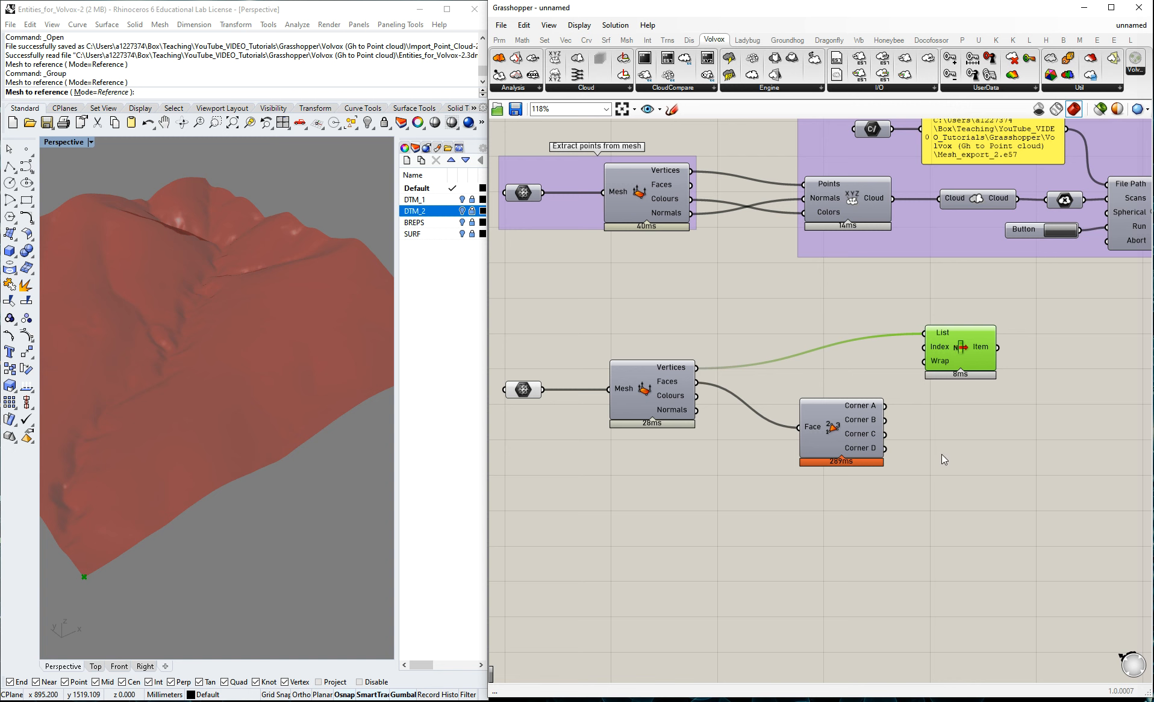
{"action": "left_click_drag", "start_coordinate": [883, 406], "coordinate": [925, 347]}
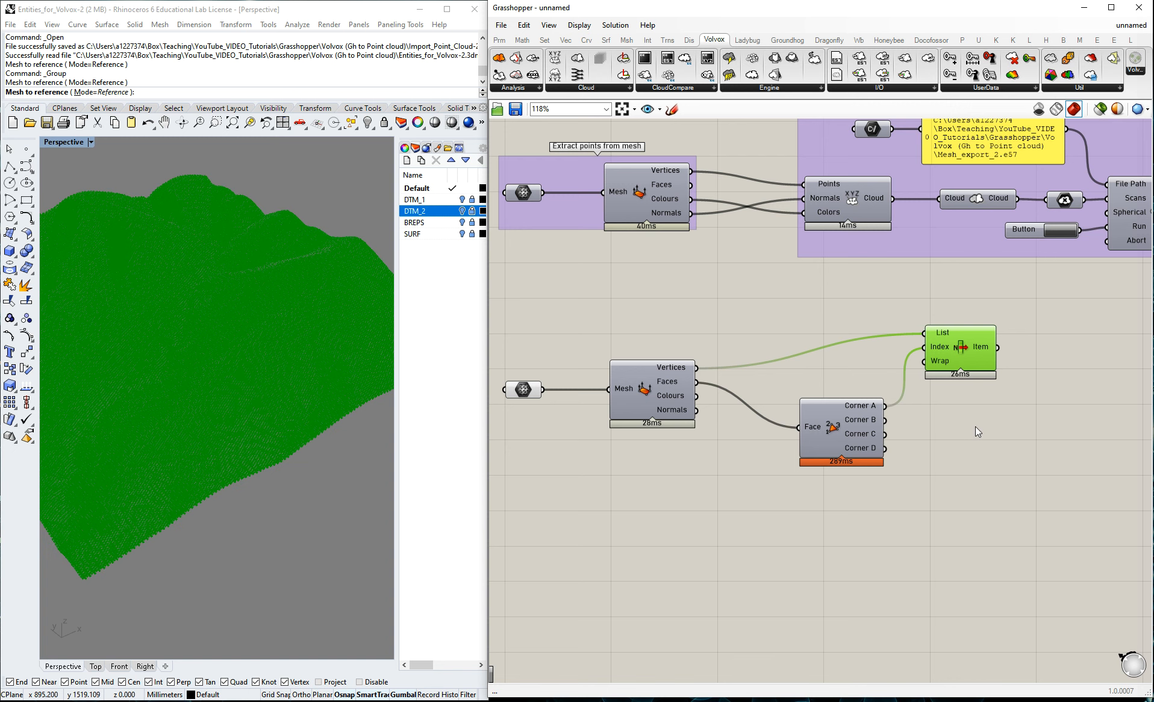
Disable the preview of the copied Mesh parameter while keeping the List Item points displayed, and inspect those points in Rhino.
{"action": "scroll", "coordinate": [223, 403], "scroll_direction": "up", "scroll_amount": 5}
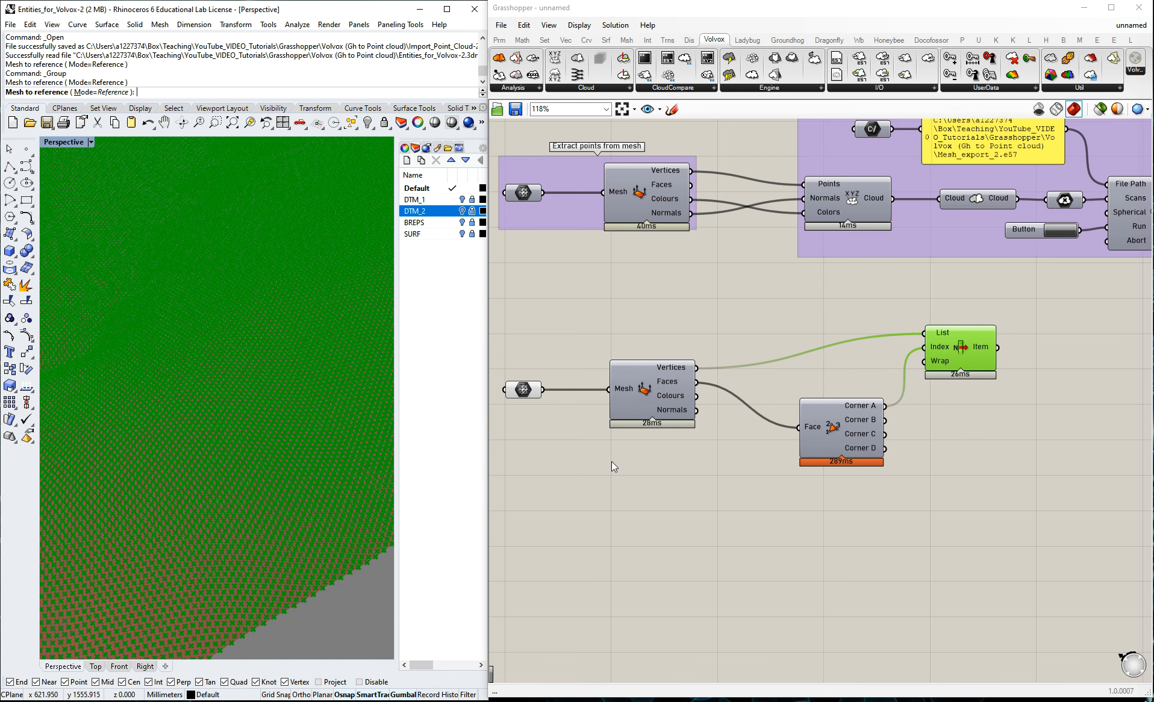
{"action": "middle_click", "coordinate": [533, 389]}
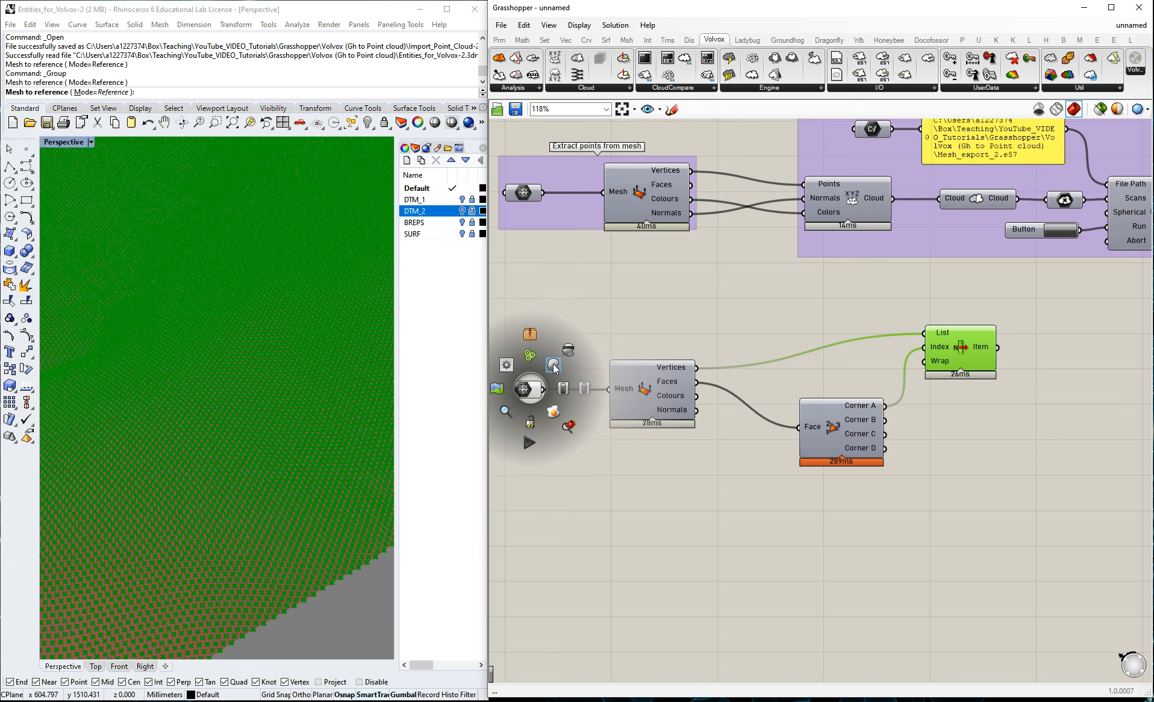
{"action": "left_click", "coordinate": [568, 352]}
{"action": "middle_click", "coordinate": [523, 391]}
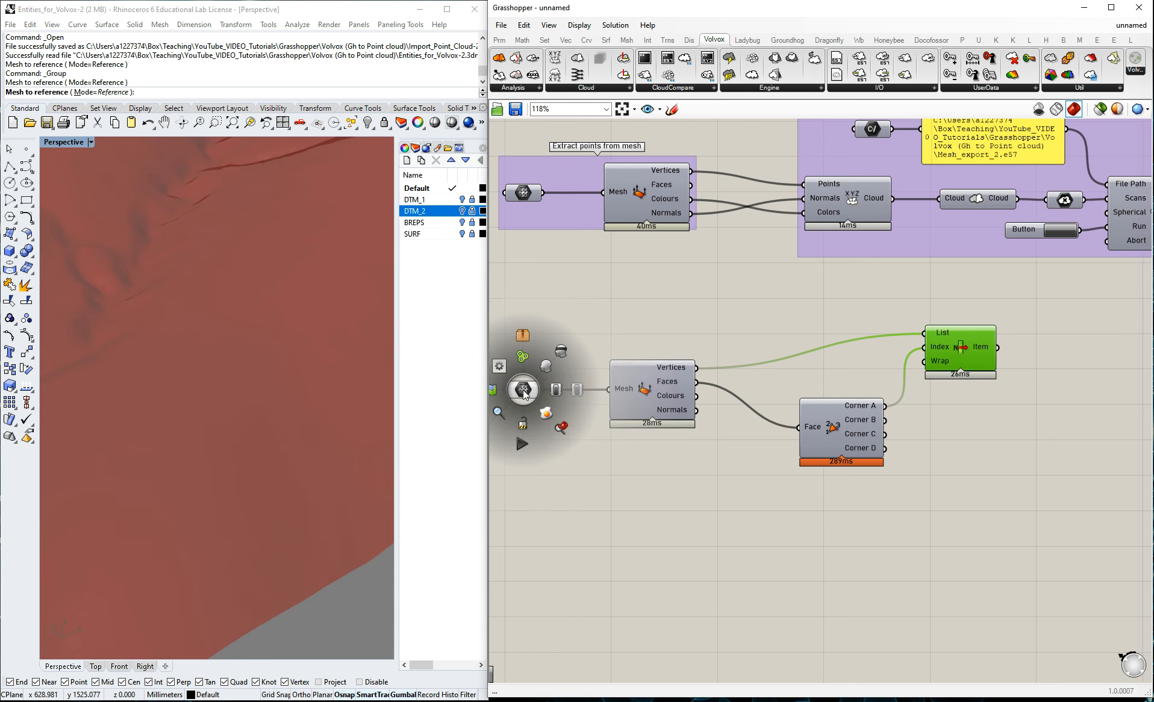
{"action": "middle_click", "coordinate": [952, 337]}
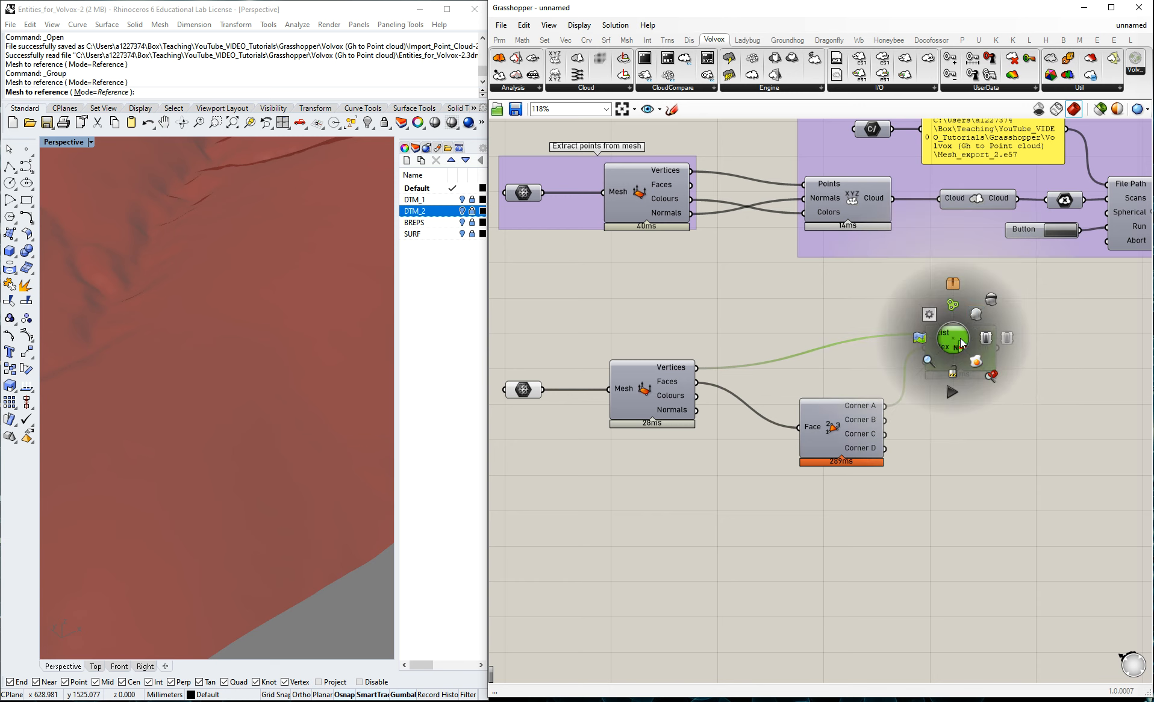
{"action": "left_click", "coordinate": [976, 316]}
{"action": "middle_click", "coordinate": [523, 390]}
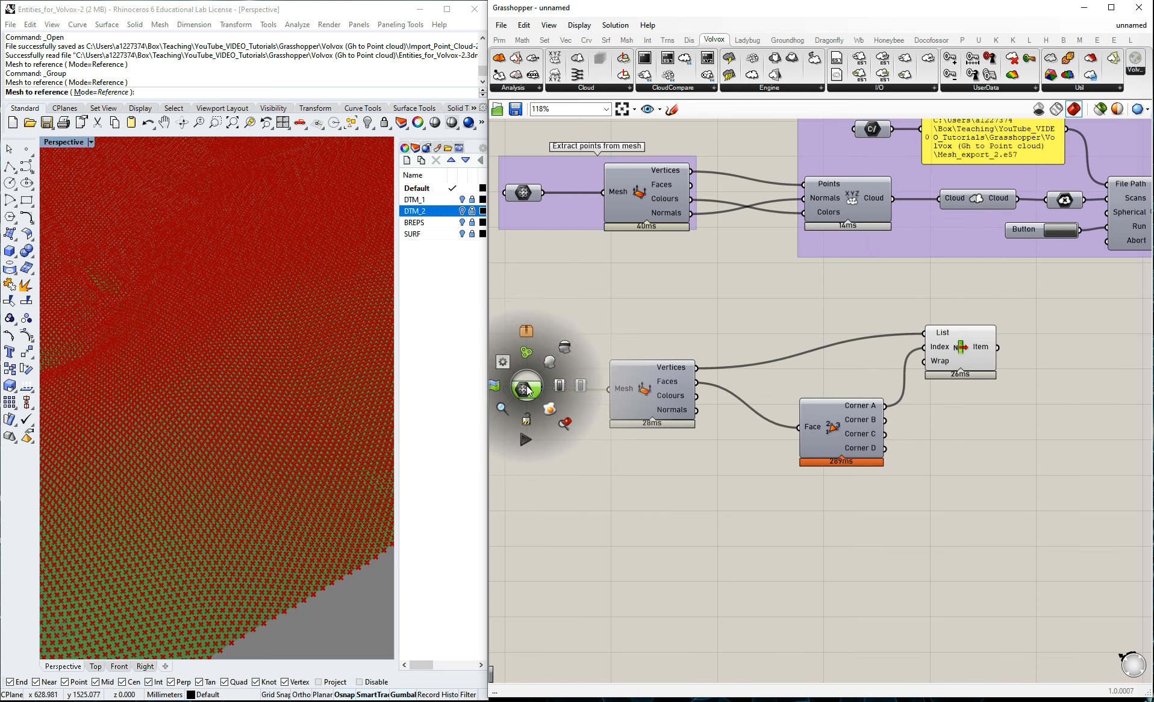
{"action": "left_click", "coordinate": [566, 350]}
{"action": "left_click", "coordinate": [249, 452]}
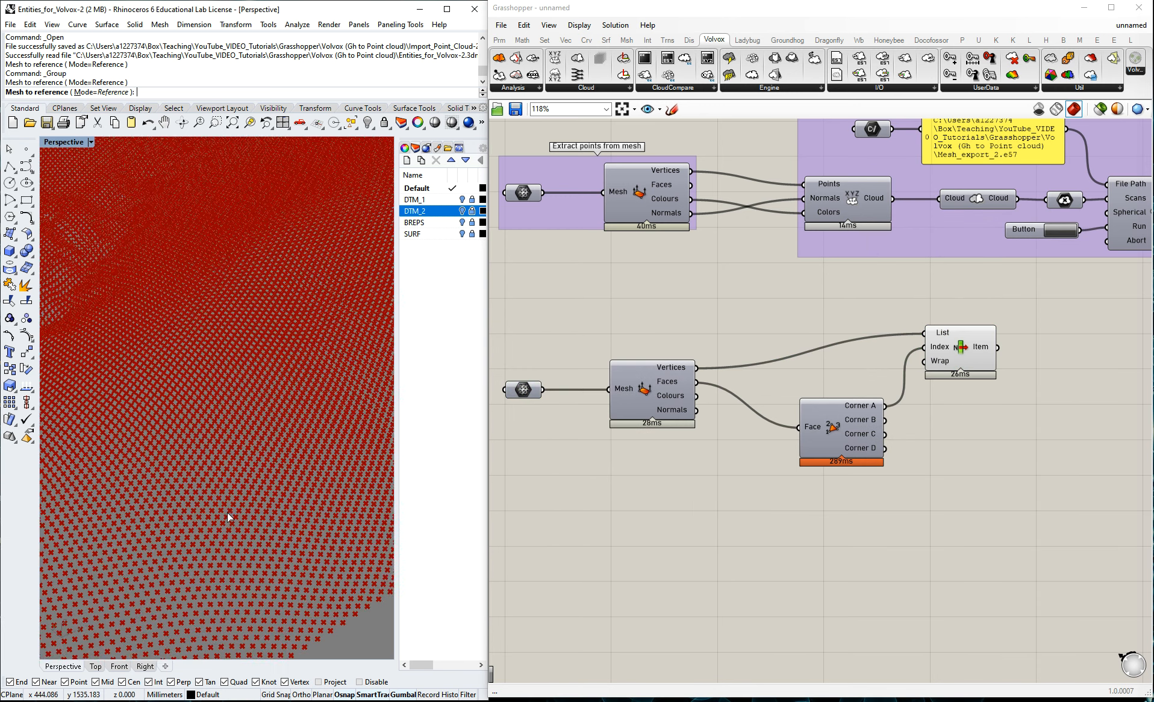
{"action": "scroll", "coordinate": [241, 400], "scroll_direction": "down", "scroll_amount": 10}
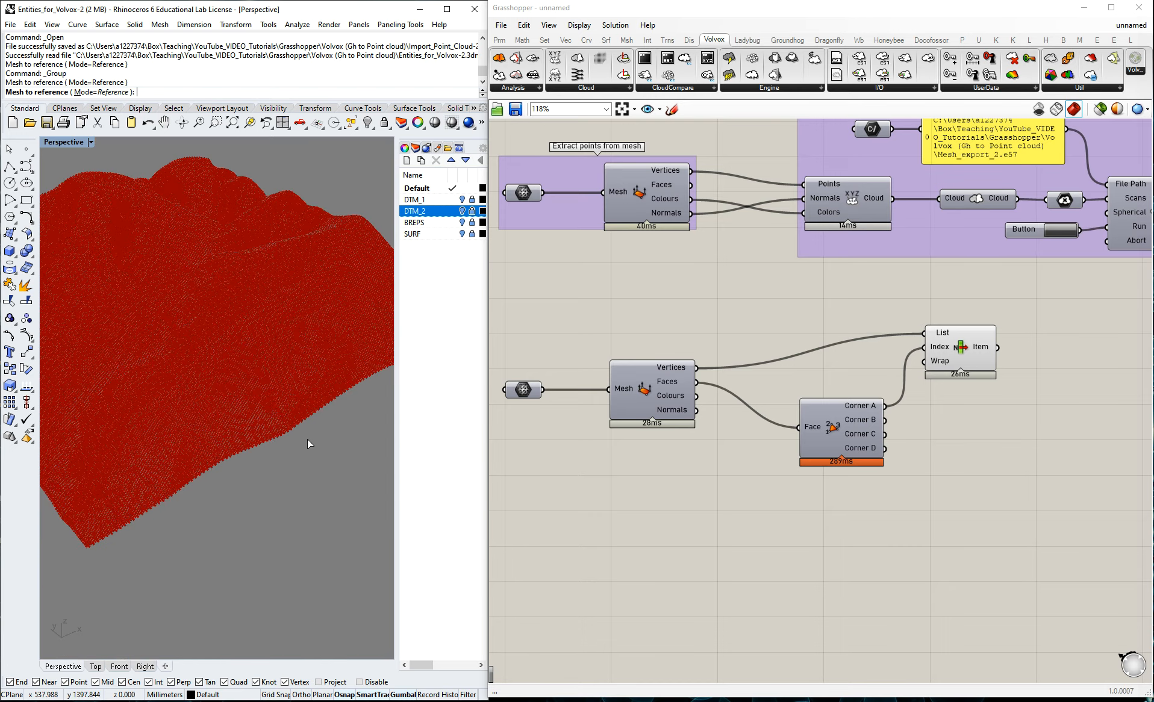
{"action": "right_click_drag", "start_coordinate": [254, 327], "coordinate": [181, 288]}
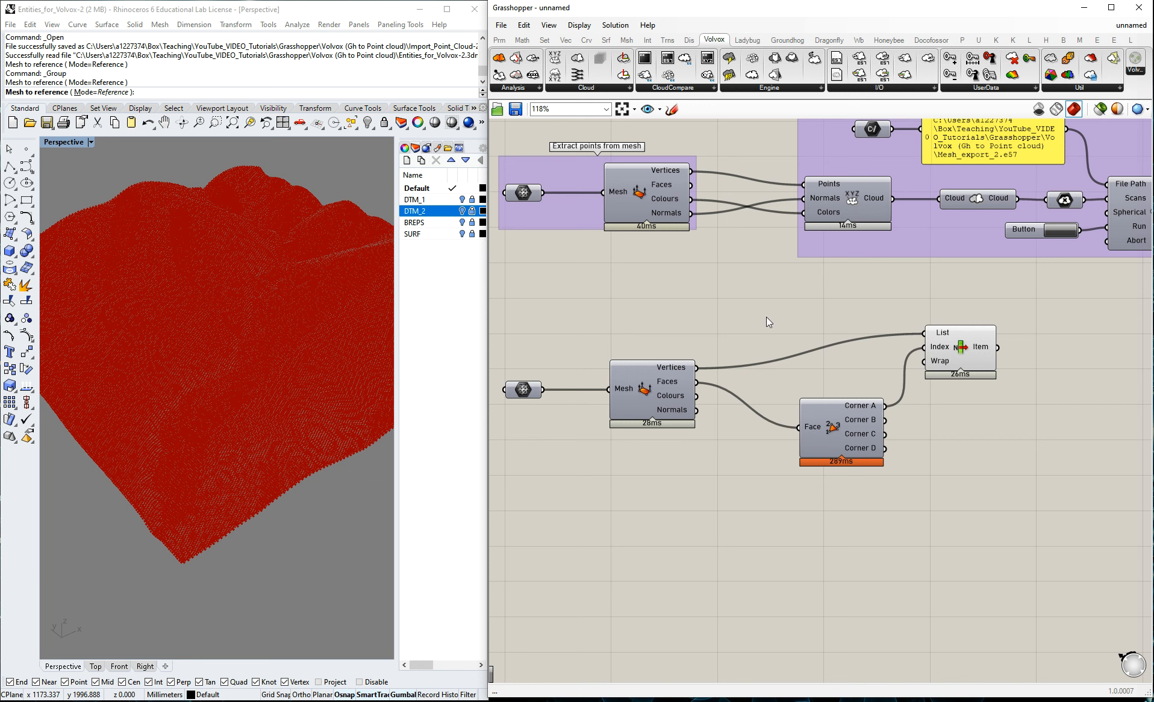
Duplicate the List Item component three times and connect Corners B, C and D to the copies' respective Index inputs.
{"action": "left_click_drag", "start_coordinate": [959, 347], "coordinate": [991, 546]}
{"action": "left_click", "coordinate": [1045, 458]}
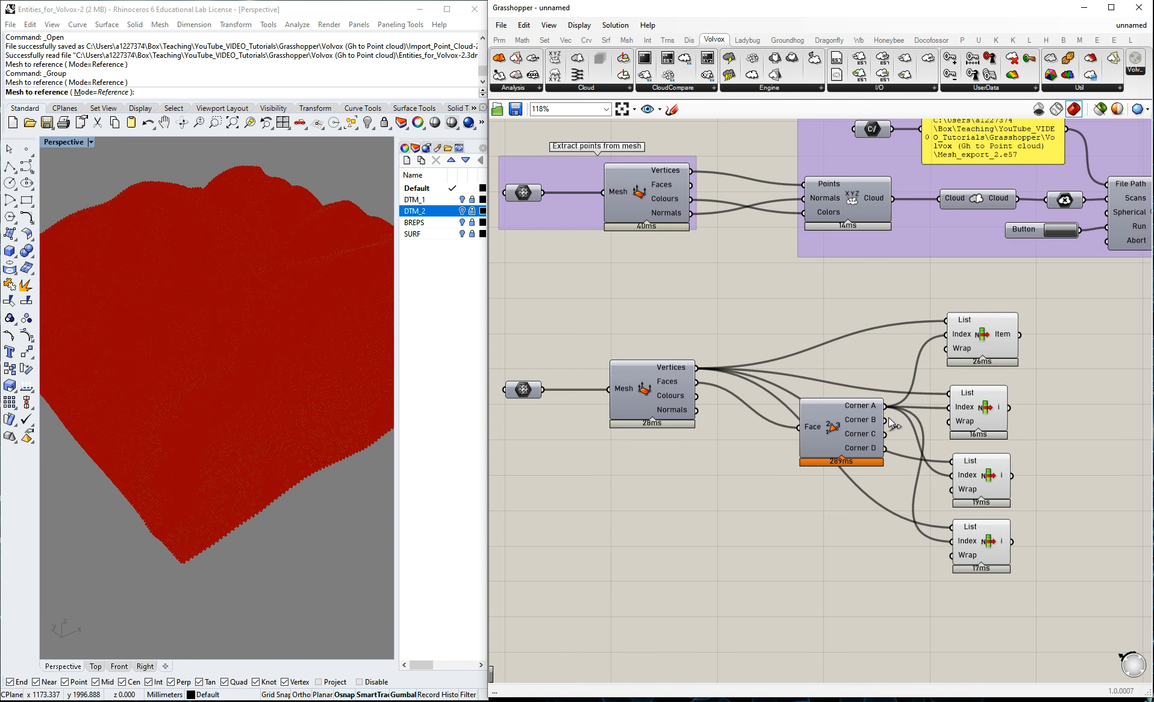
{"action": "left_click_drag", "start_coordinate": [884, 420], "coordinate": [955, 413]}
{"action": "left_click_drag", "start_coordinate": [884, 434], "coordinate": [952, 476]}
{"action": "left_click_drag", "start_coordinate": [884, 448], "coordinate": [952, 542]}
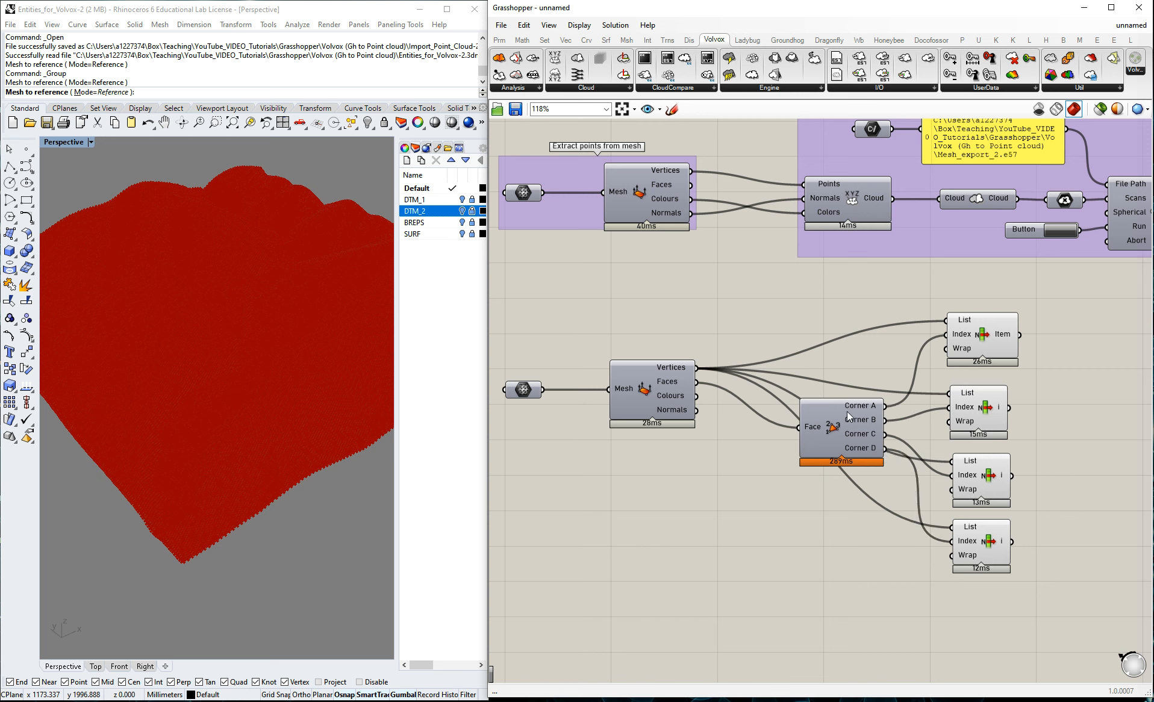
Compare the corner points produced by each of the four List Item components on the terrain.
{"action": "left_click", "coordinate": [983, 402]}
{"action": "left_click", "coordinate": [992, 339]}
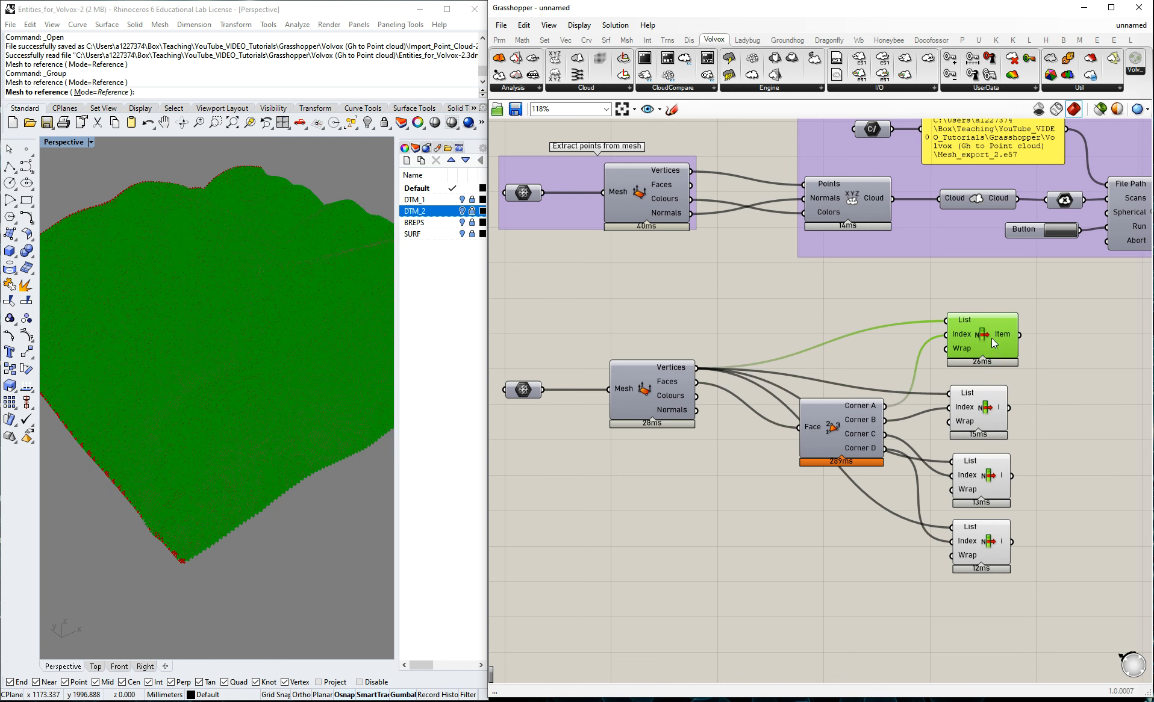
{"action": "left_click", "coordinate": [993, 413]}
{"action": "left_click", "coordinate": [997, 475]}
{"action": "left_click", "coordinate": [1001, 539]}
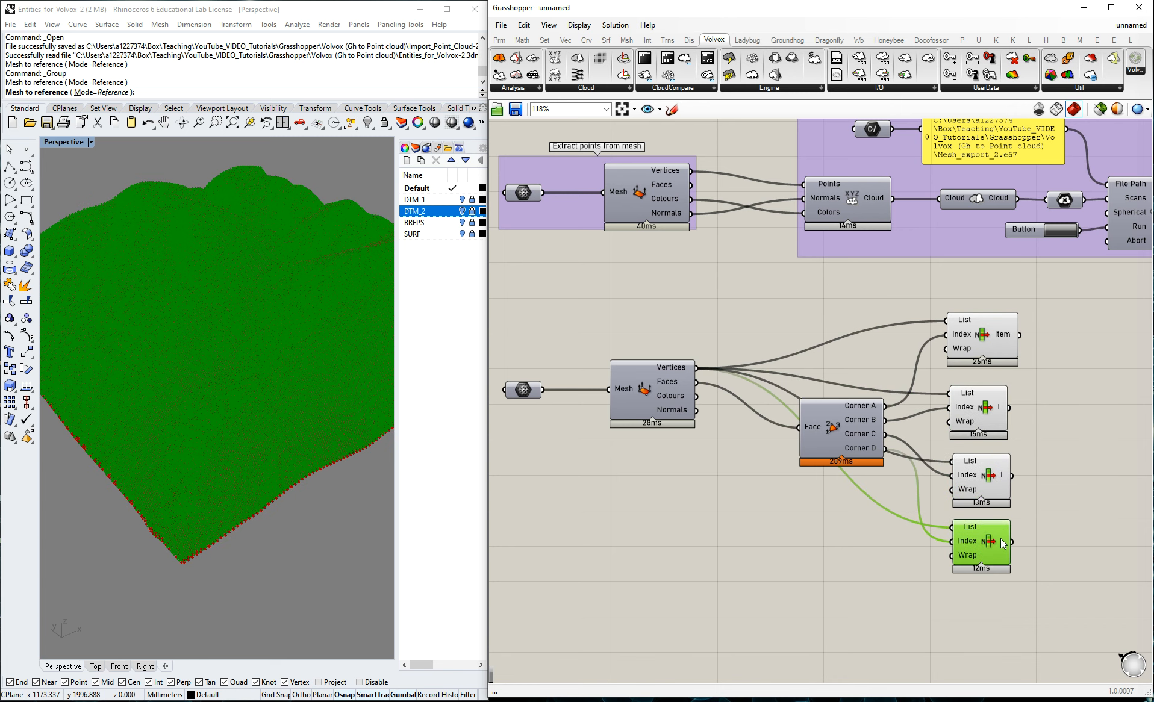
{"action": "left_click", "coordinate": [1047, 463]}
{"action": "scroll", "coordinate": [723, 409], "scroll_direction": "down", "scroll_amount": 4}
{"action": "scroll", "coordinate": [957, 424], "scroll_direction": "up", "scroll_amount": 2}
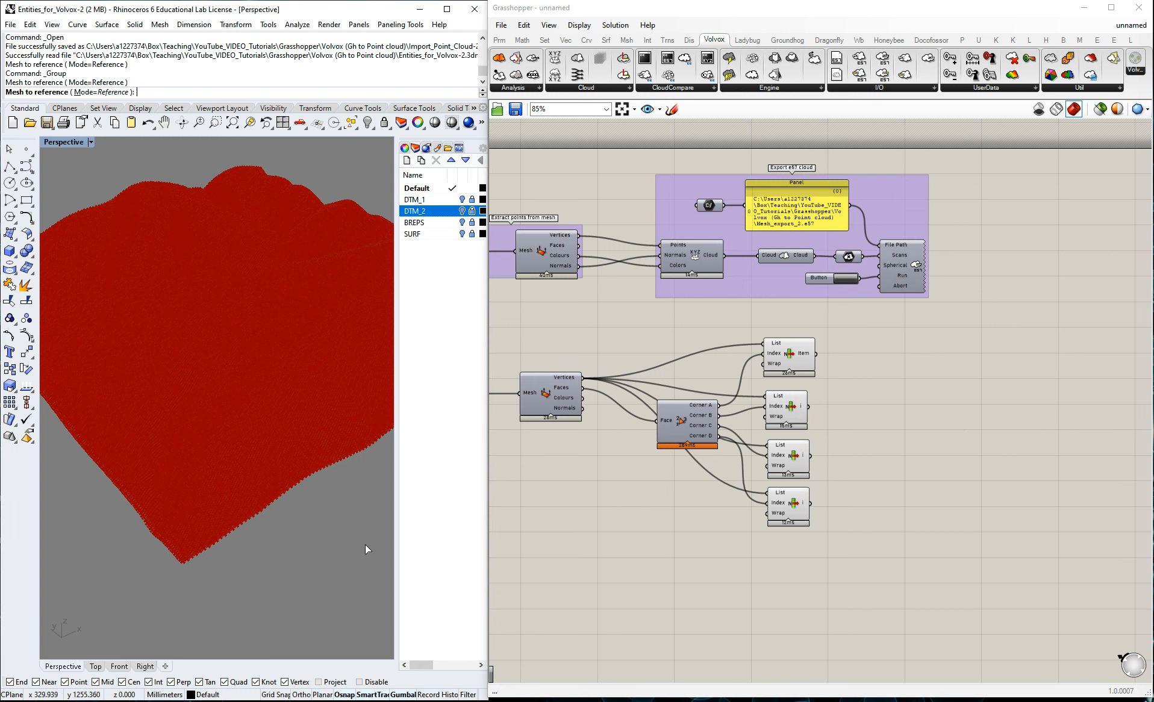
Add a 4Point Surface component and connect the four List Item outputs to its Corner A, B, C and D inputs.
{"action": "double_click", "coordinate": [878, 445]}
{"action": "type", "text": "4poin"}
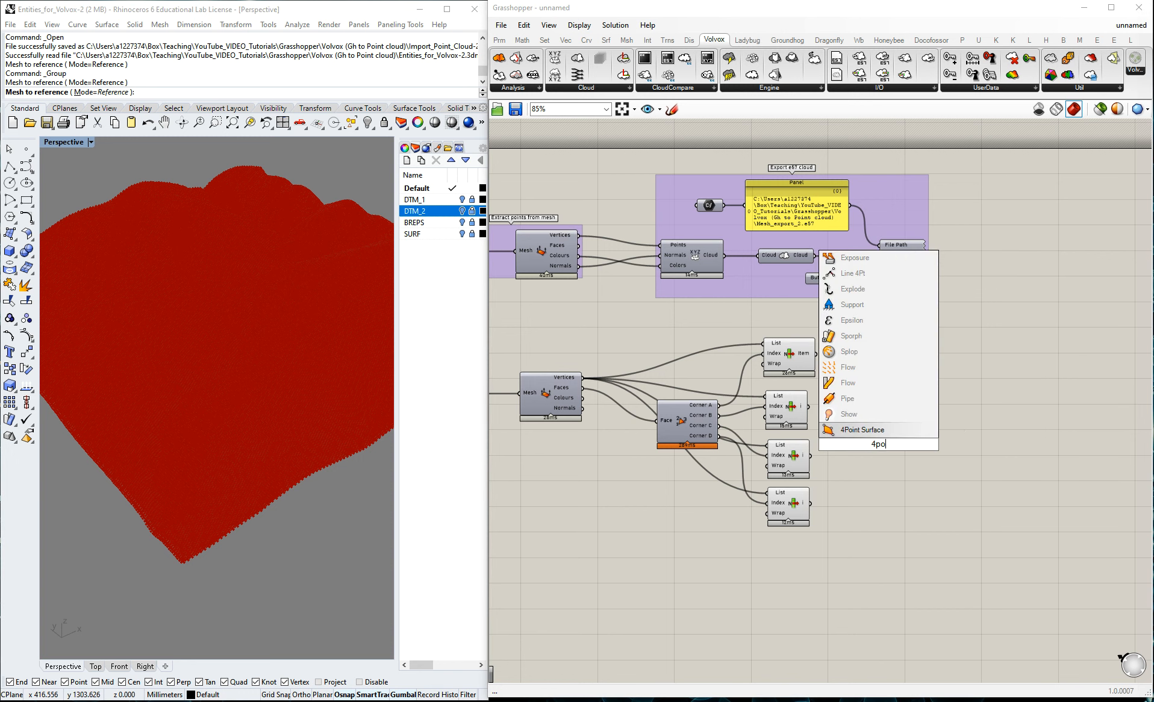
{"action": "left_click", "coordinate": [882, 429]}
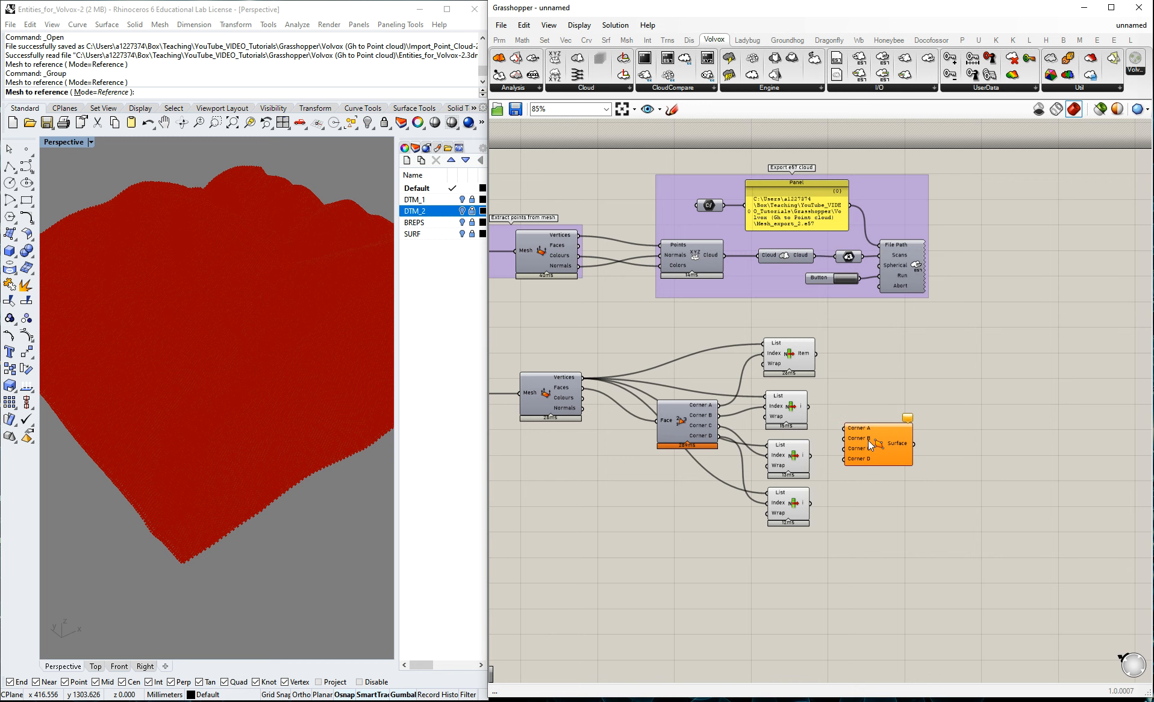
{"action": "left_click_drag", "start_coordinate": [892, 439], "coordinate": [896, 440]}
{"action": "left_click", "coordinate": [826, 378]}
{"action": "scroll", "coordinate": [825, 377], "scroll_direction": "up", "scroll_amount": 1}
{"action": "left_click_drag", "start_coordinate": [816, 348], "coordinate": [868, 440]}
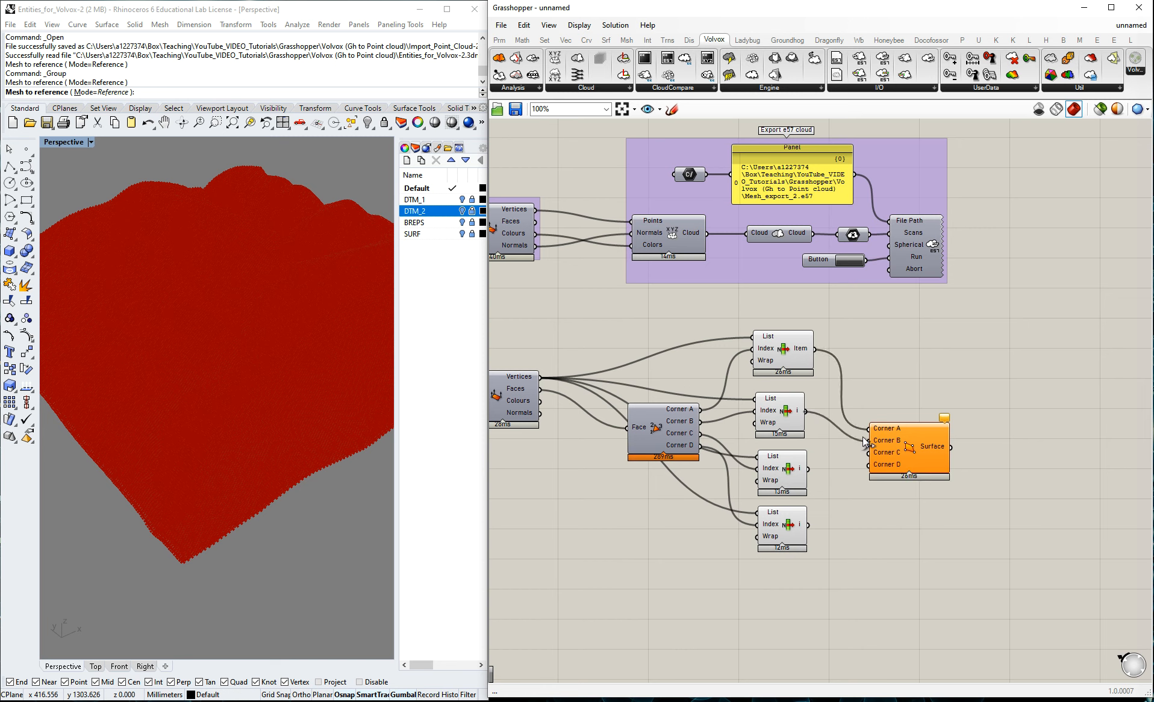
{"action": "left_click_drag", "start_coordinate": [808, 468], "coordinate": [869, 453]}
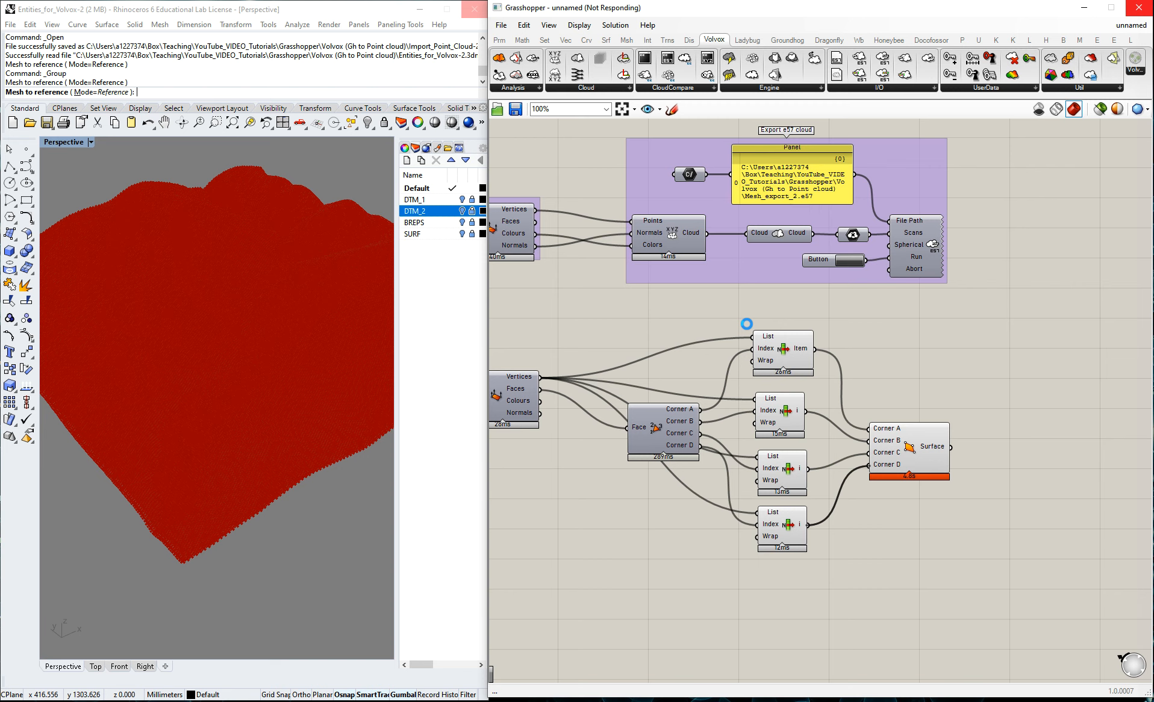
{"action": "left_click_drag", "start_coordinate": [746, 348], "coordinate": [771, 382]}
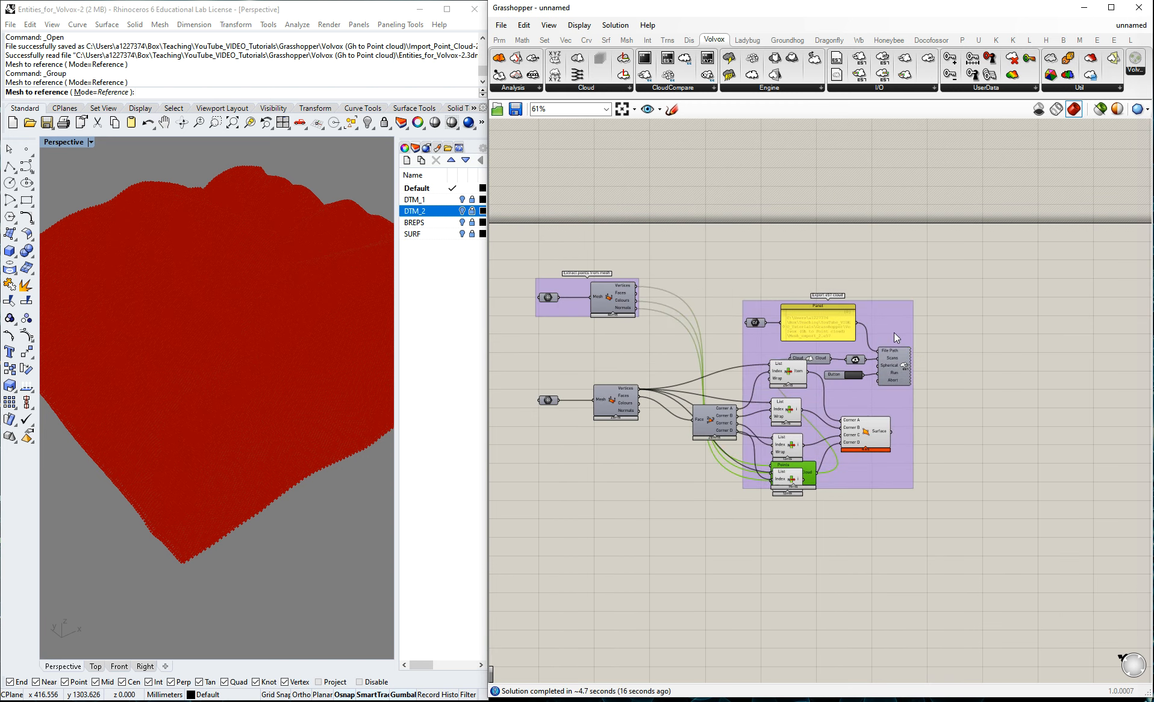
{"action": "left_click", "coordinate": [1027, 397]}
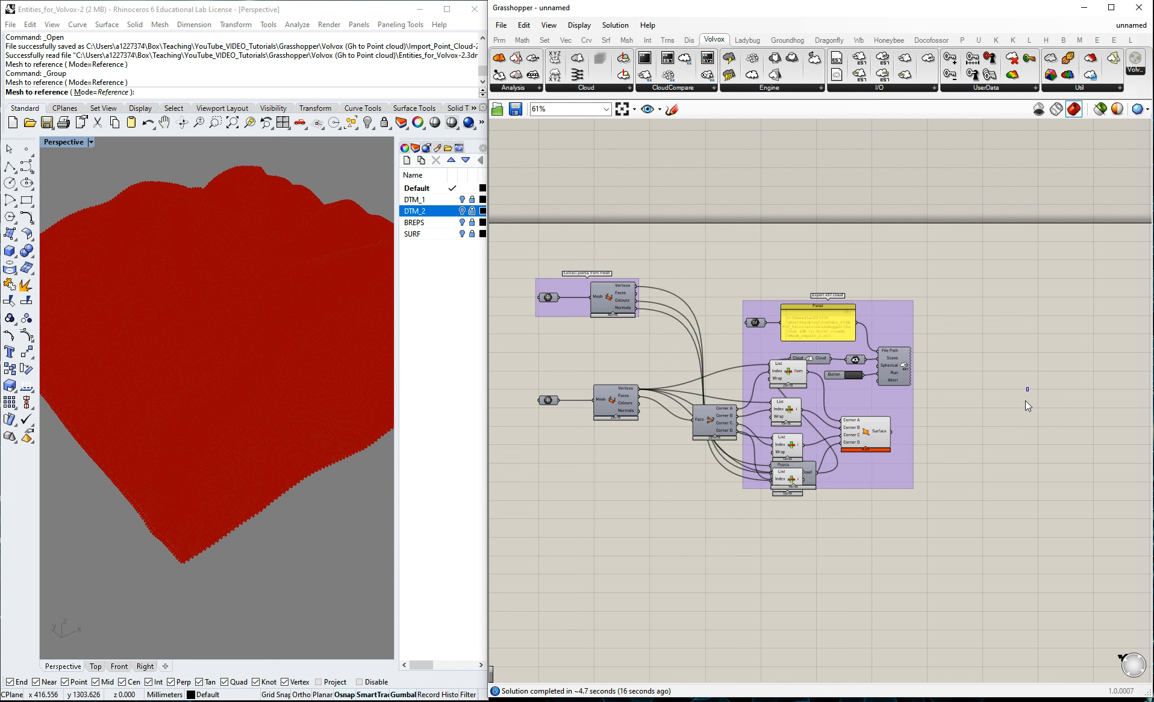
{"action": "key", "text": "ctrl+z"}
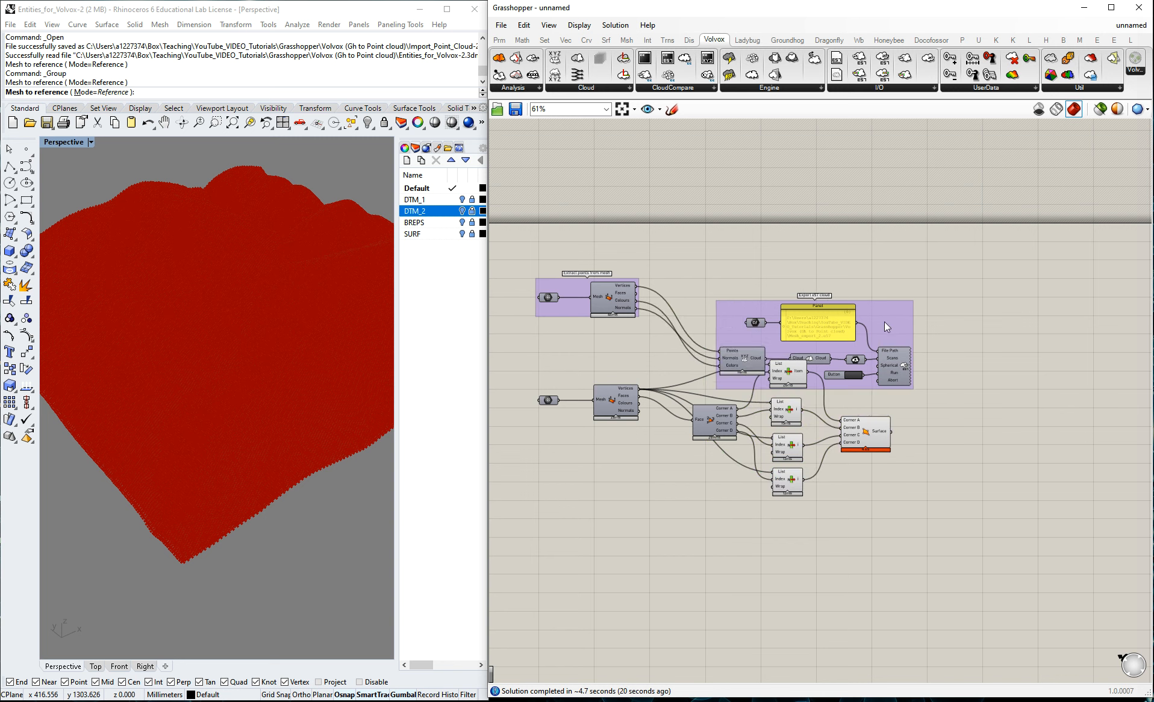
{"action": "key", "text": "ctrl+z"}
Disable the preview of the four List Item components and inspect the 4Point Surface patches on the terrain.
{"action": "left_click_drag", "start_coordinate": [757, 351], "coordinate": [827, 518]}
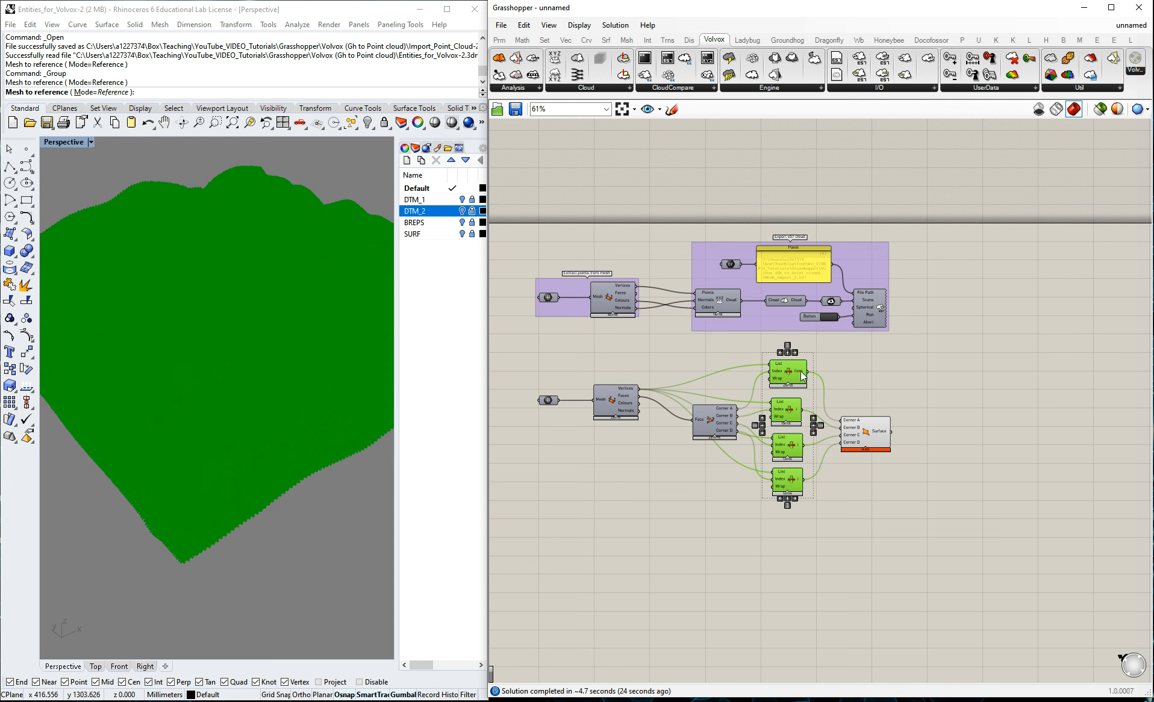
{"action": "middle_click", "coordinate": [800, 372]}
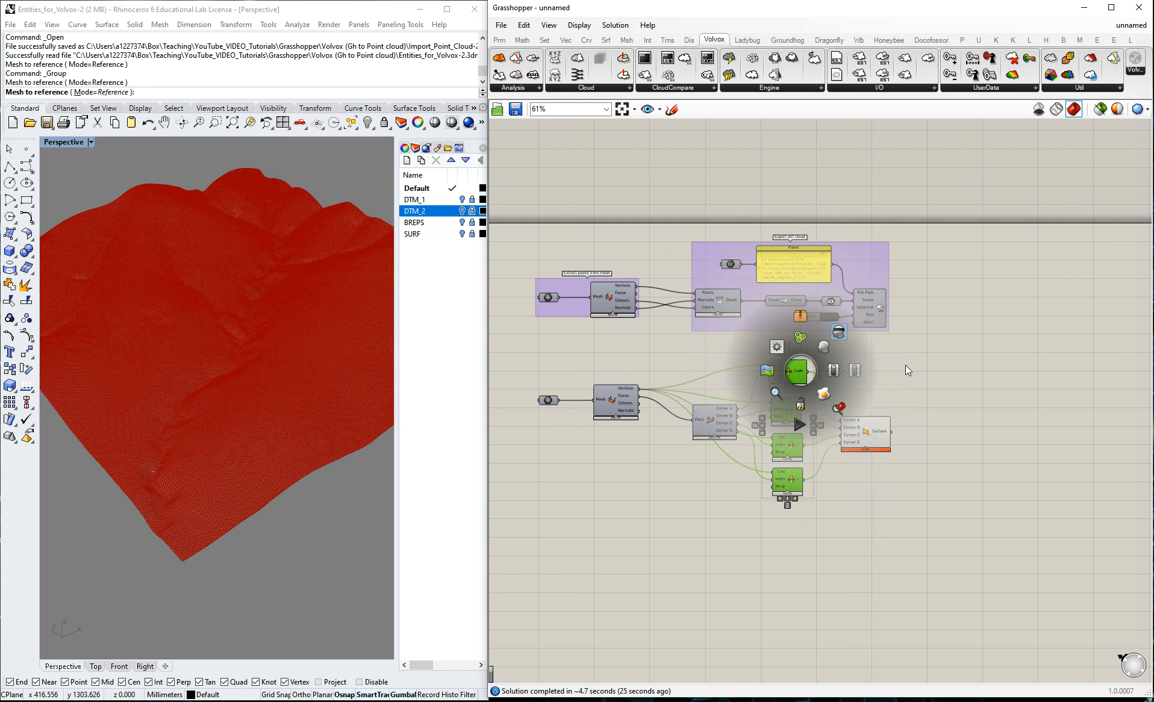
{"action": "left_click", "coordinate": [904, 411]}
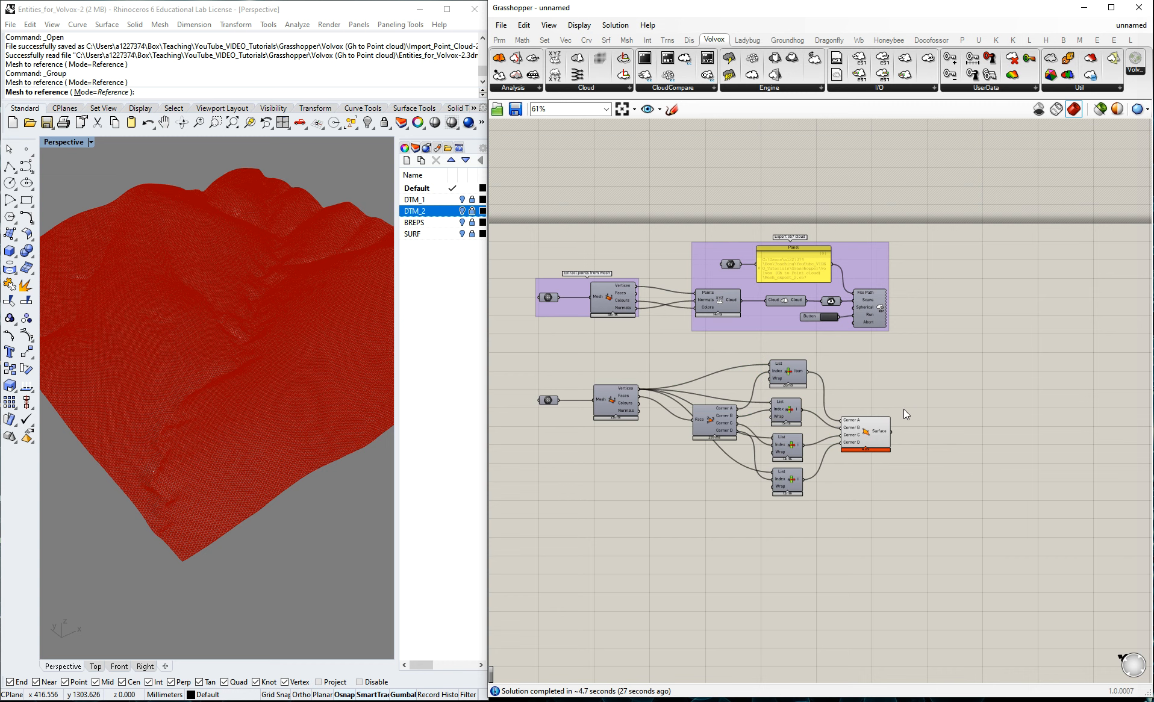
{"action": "scroll", "coordinate": [198, 493], "scroll_direction": "up", "scroll_amount": 2}
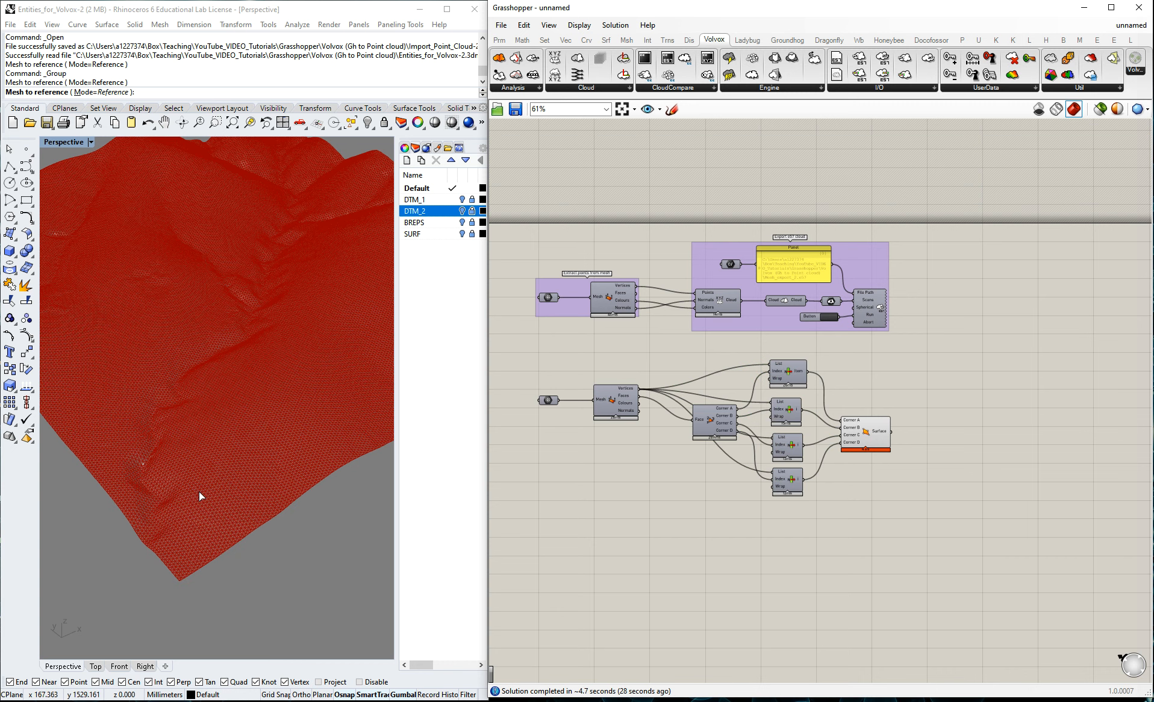
{"action": "scroll", "coordinate": [200, 494], "scroll_direction": "up", "scroll_amount": 6}
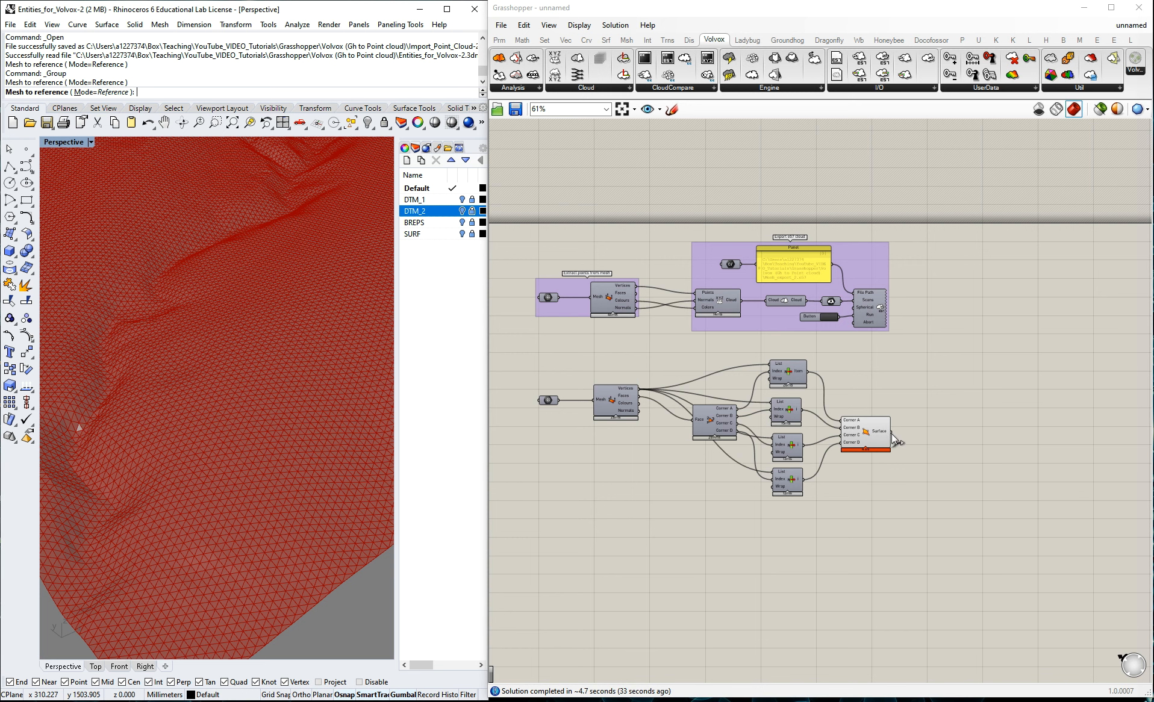
{"action": "left_click", "coordinate": [869, 433]}
{"action": "left_click", "coordinate": [931, 363]}
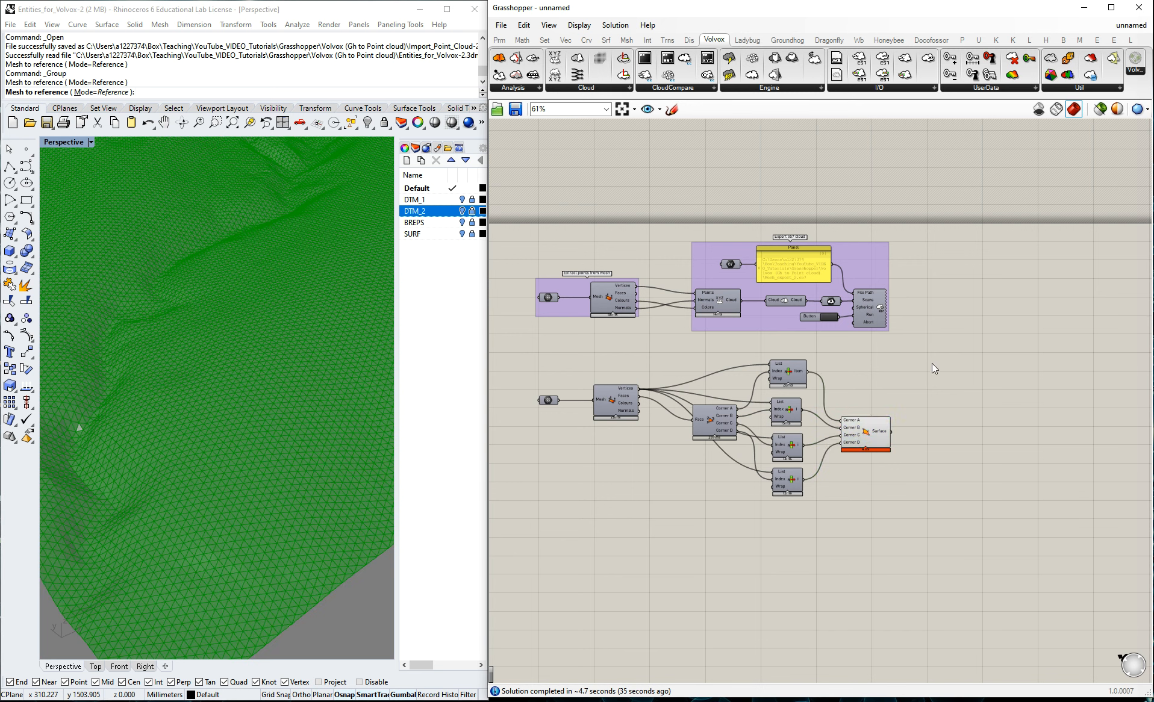
Disable the preview of the 4Point Surface component.
{"action": "left_click", "coordinate": [867, 432]}
{"action": "middle_click", "coordinate": [869, 433]}
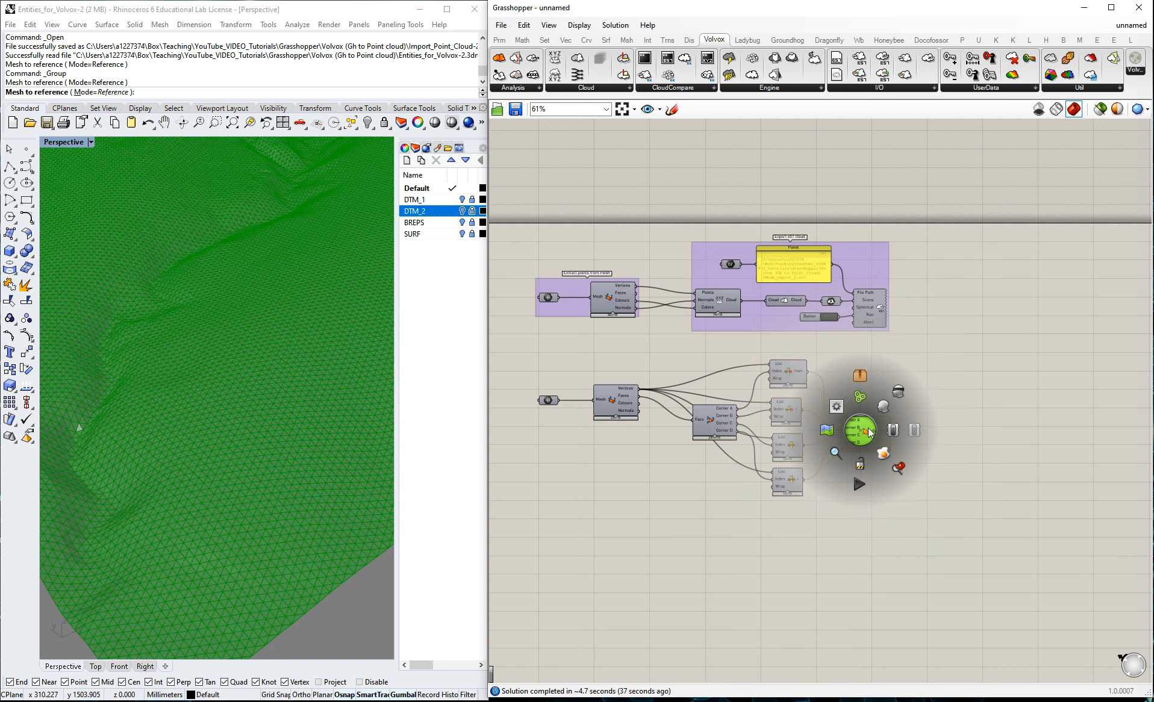
{"action": "left_click", "coordinate": [898, 394]}
{"action": "scroll", "coordinate": [897, 394], "scroll_direction": "down", "scroll_amount": 2}
{"action": "left_click", "coordinate": [879, 422]}
{"action": "left_click", "coordinate": [931, 440]}
Add a Surface parameter and feed it from the 4Point Surface component's Surface output.
{"action": "scroll", "coordinate": [931, 440], "scroll_direction": "up", "scroll_amount": 5}
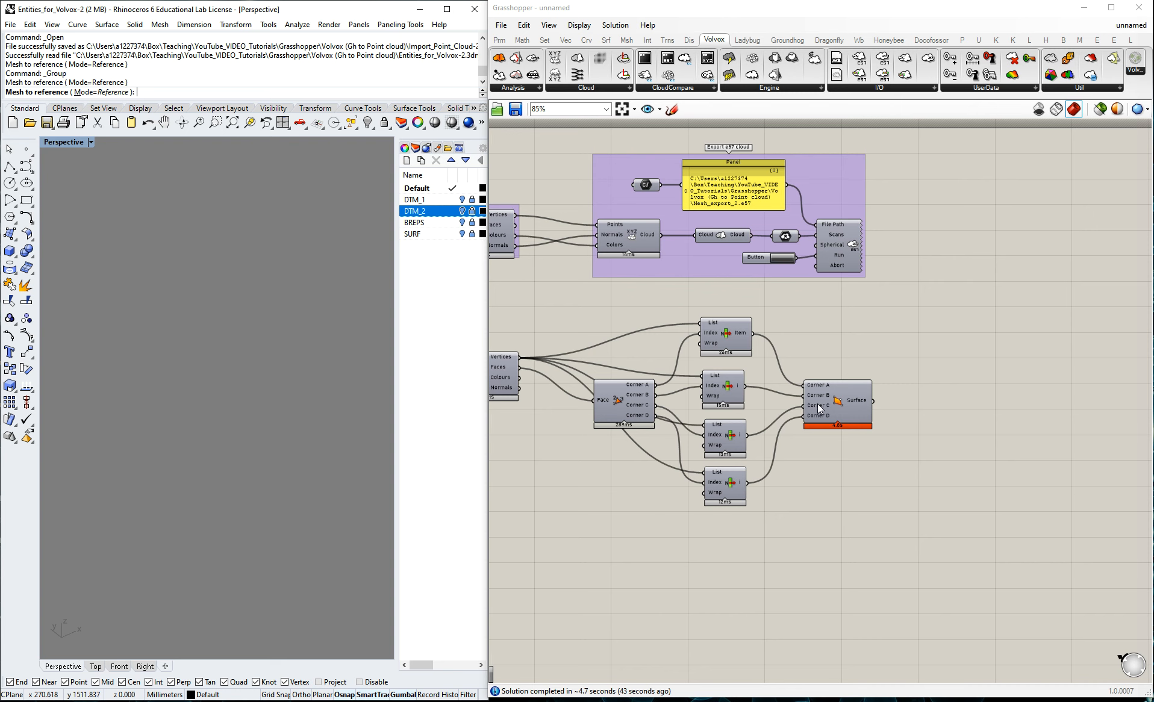
{"action": "scroll", "coordinate": [825, 407], "scroll_direction": "up", "scroll_amount": 2}
{"action": "double_click", "coordinate": [951, 412]}
{"action": "type", "text": "sutr"}
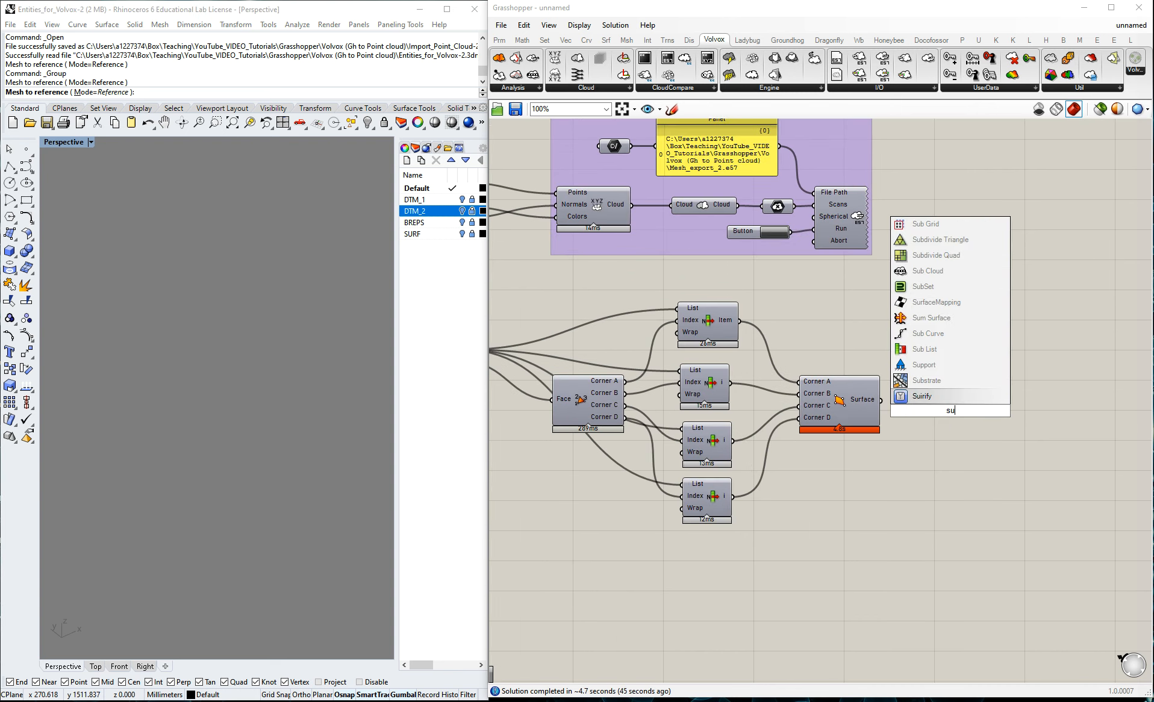
{"action": "key", "text": "BackSpace"}
{"action": "key", "text": "BackSpace"}
{"action": "type", "text": "rfa"}
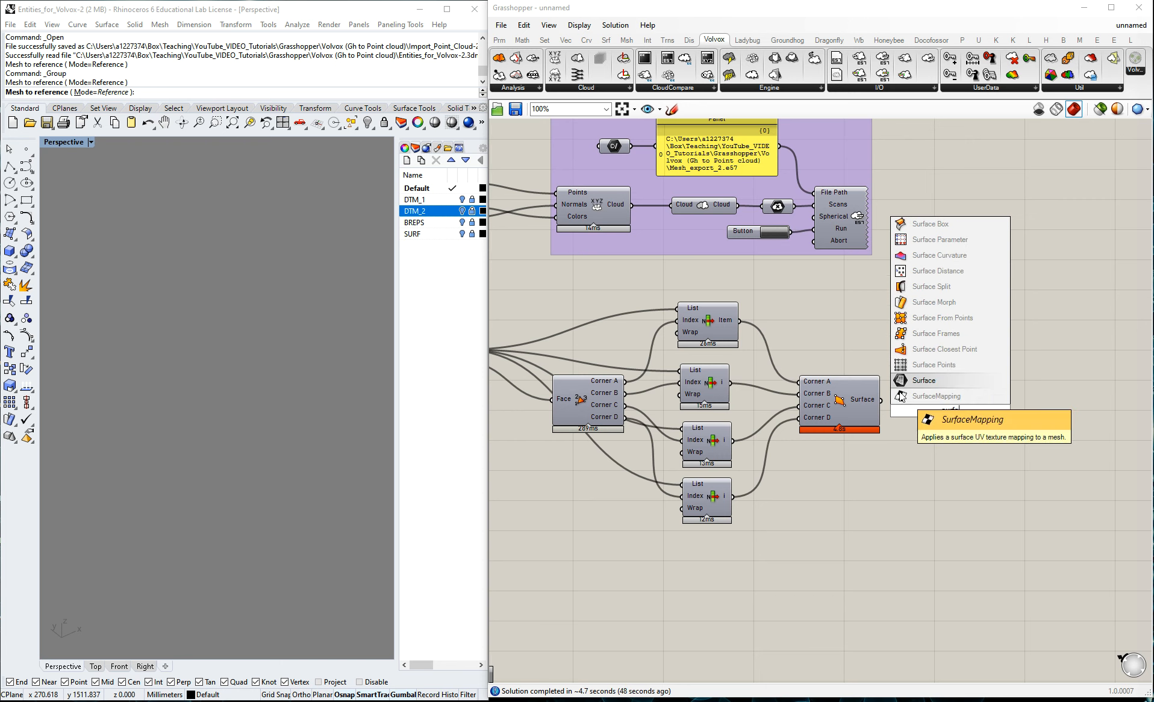
{"action": "key", "text": "Return"}
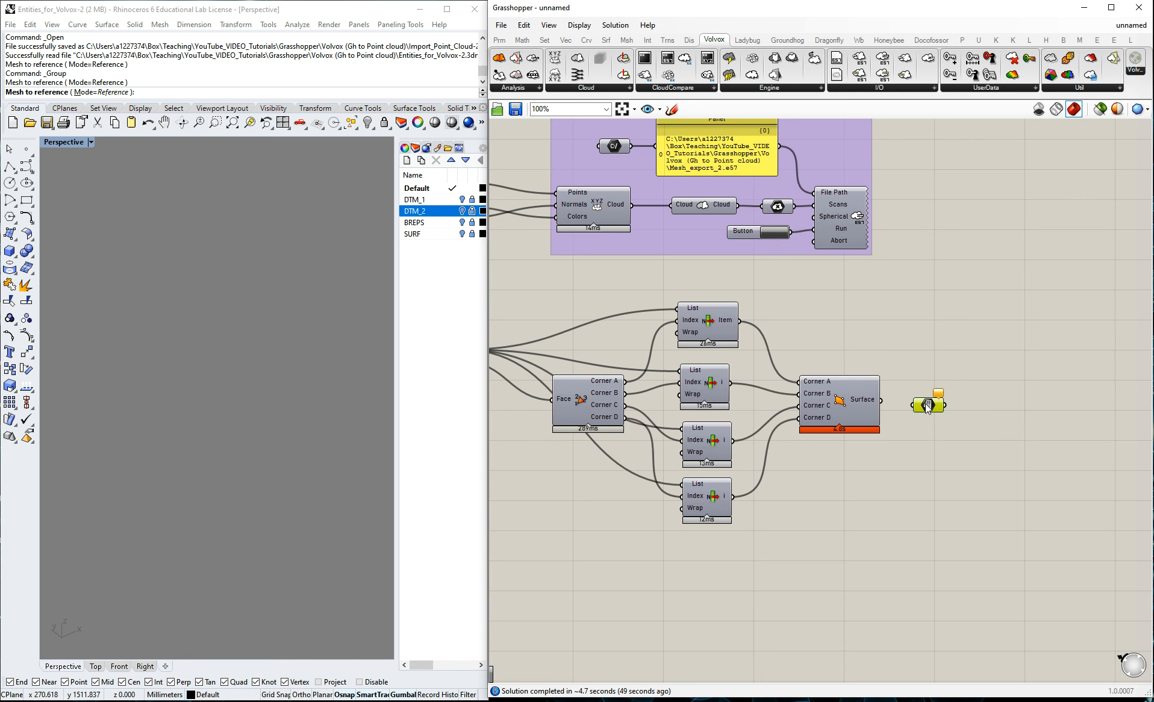
{"action": "left_click_drag", "start_coordinate": [883, 401], "coordinate": [913, 406]}
Align the Surface parameter with the 4Point Surface output and inspect its surfaces across the whole terrain in Rhino.
{"action": "middle_click", "coordinate": [926, 404]}
{"action": "left_click", "coordinate": [932, 351]}
{"action": "right_click_drag", "start_coordinate": [224, 421], "coordinate": [255, 440]}
{"action": "left_click", "coordinate": [915, 528]}
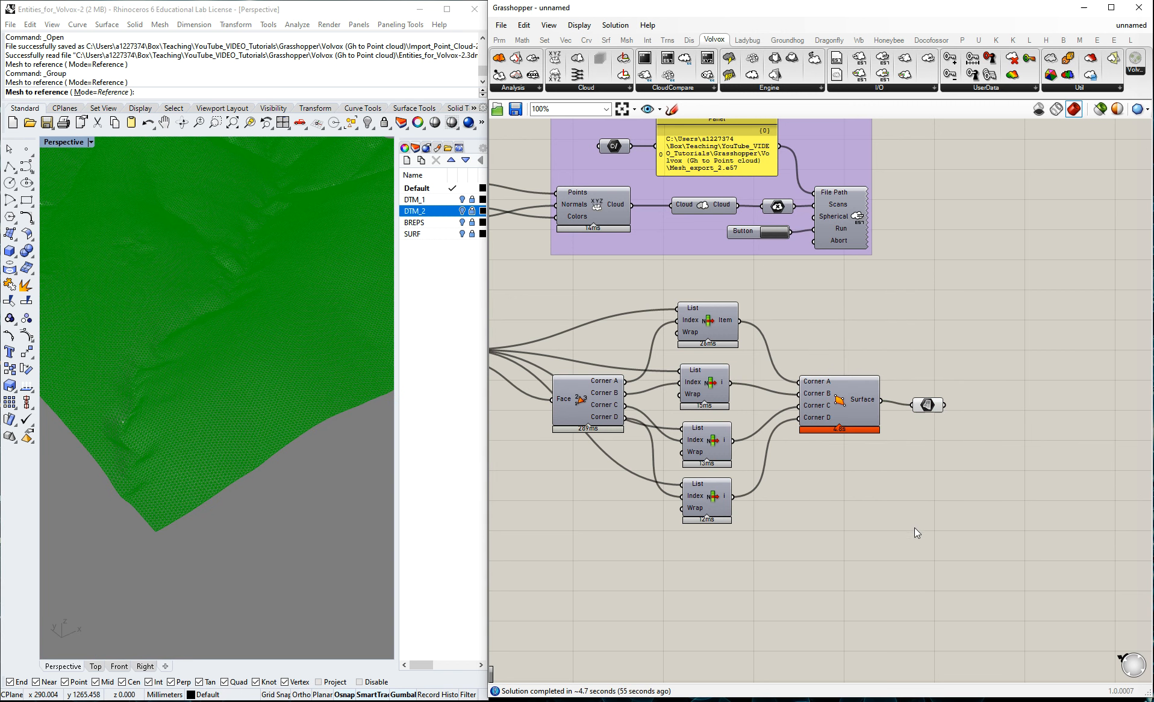
{"action": "left_click_drag", "start_coordinate": [928, 403], "coordinate": [928, 400]}
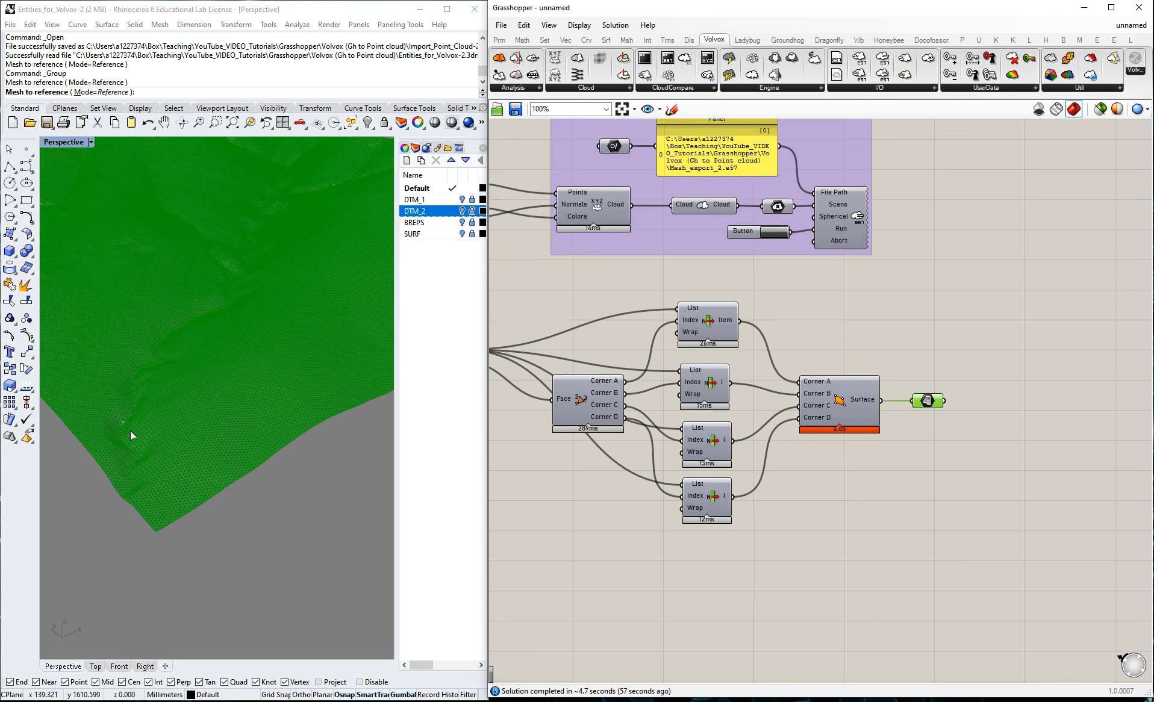
{"action": "scroll", "coordinate": [130, 429], "scroll_direction": "down", "scroll_amount": 4}
{"action": "right_click_drag", "start_coordinate": [150, 424], "coordinate": [288, 270]}
{"action": "scroll", "coordinate": [288, 270], "scroll_direction": "up", "scroll_amount": 3}
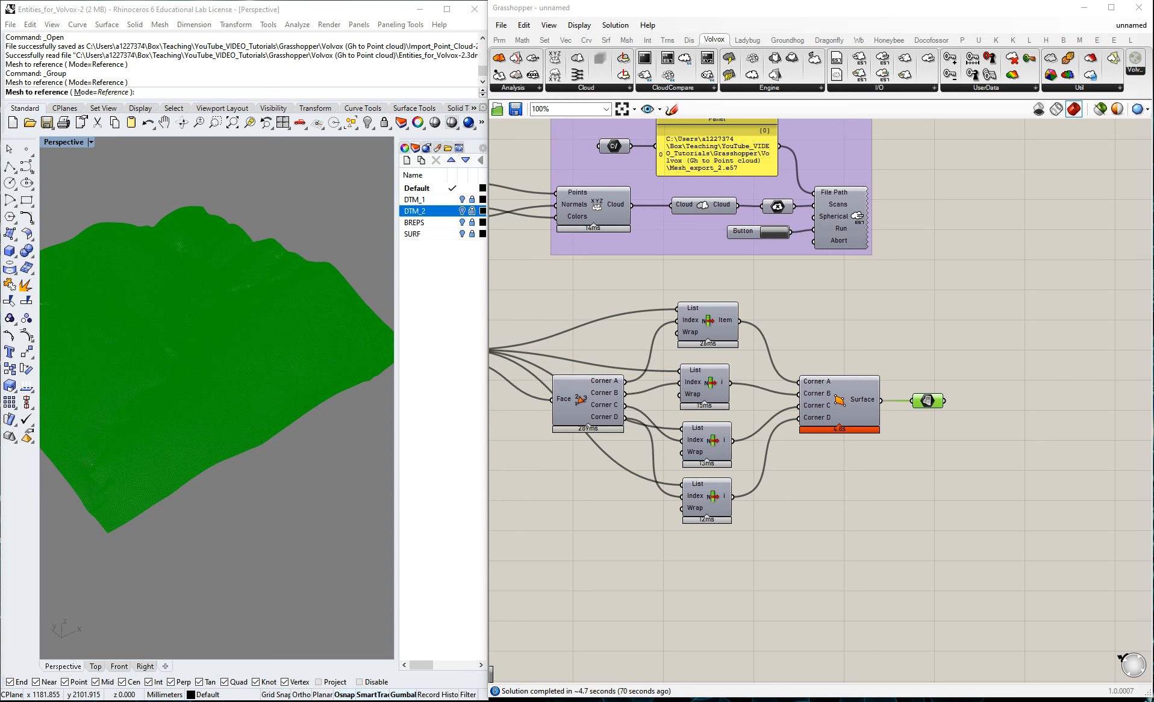
{"action": "left_click", "coordinate": [974, 354]}
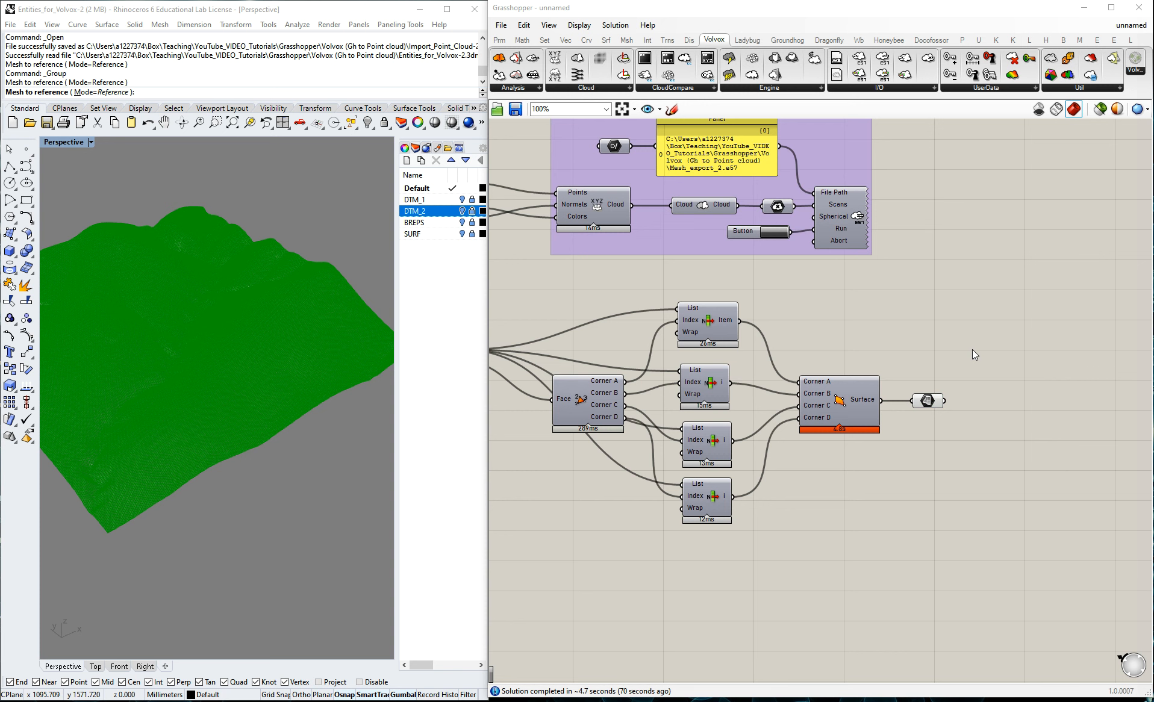
Add a Divide Surface component and place it to the upper right of the Surface parameter.
{"action": "double_click", "coordinate": [1021, 384]}
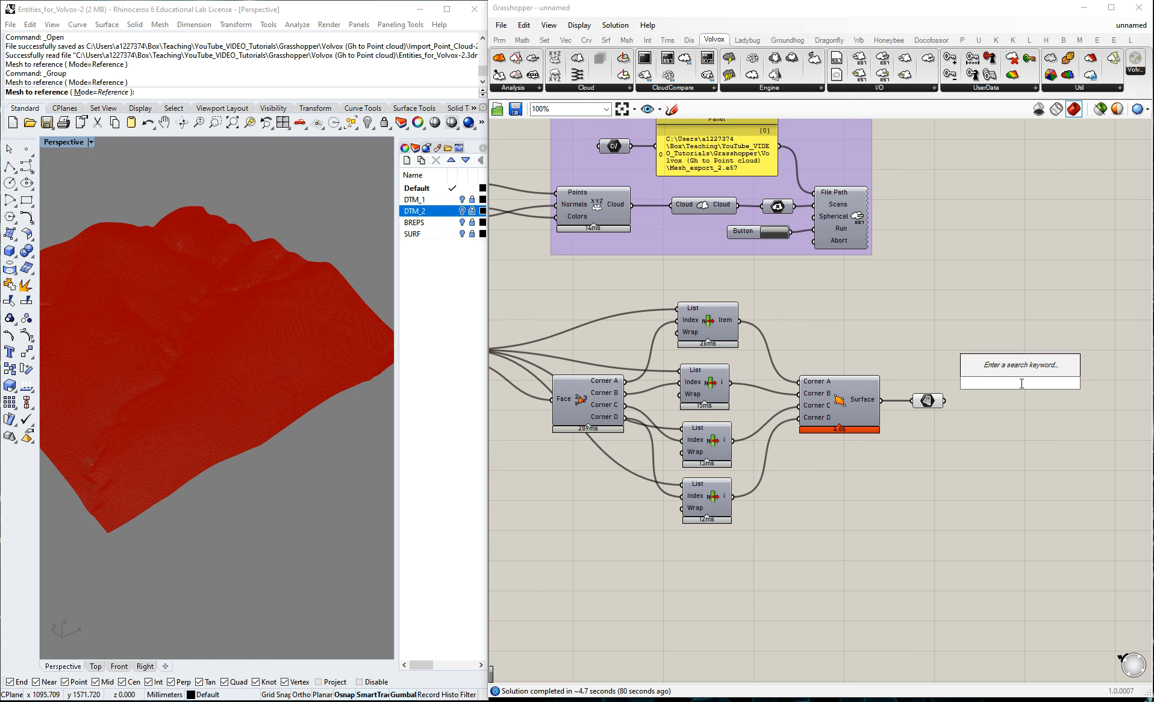
{"action": "type", "text": "dive"}
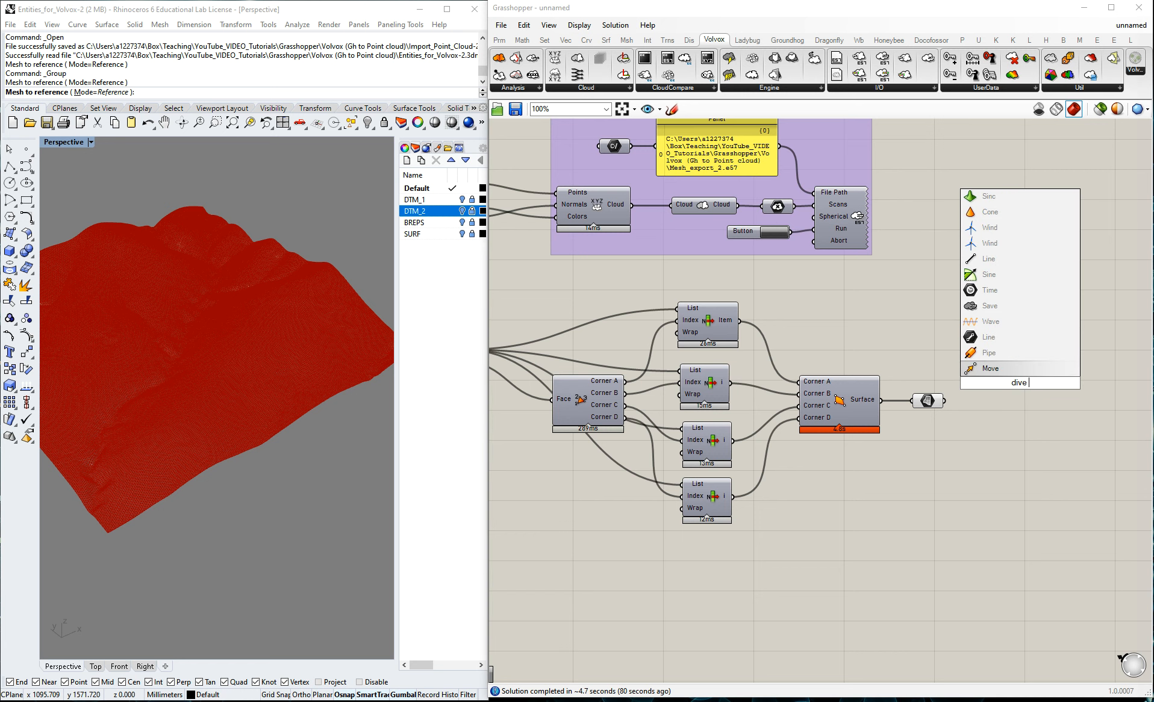
{"action": "key", "text": "BackSpace"}
{"action": "type", "text": "i"}
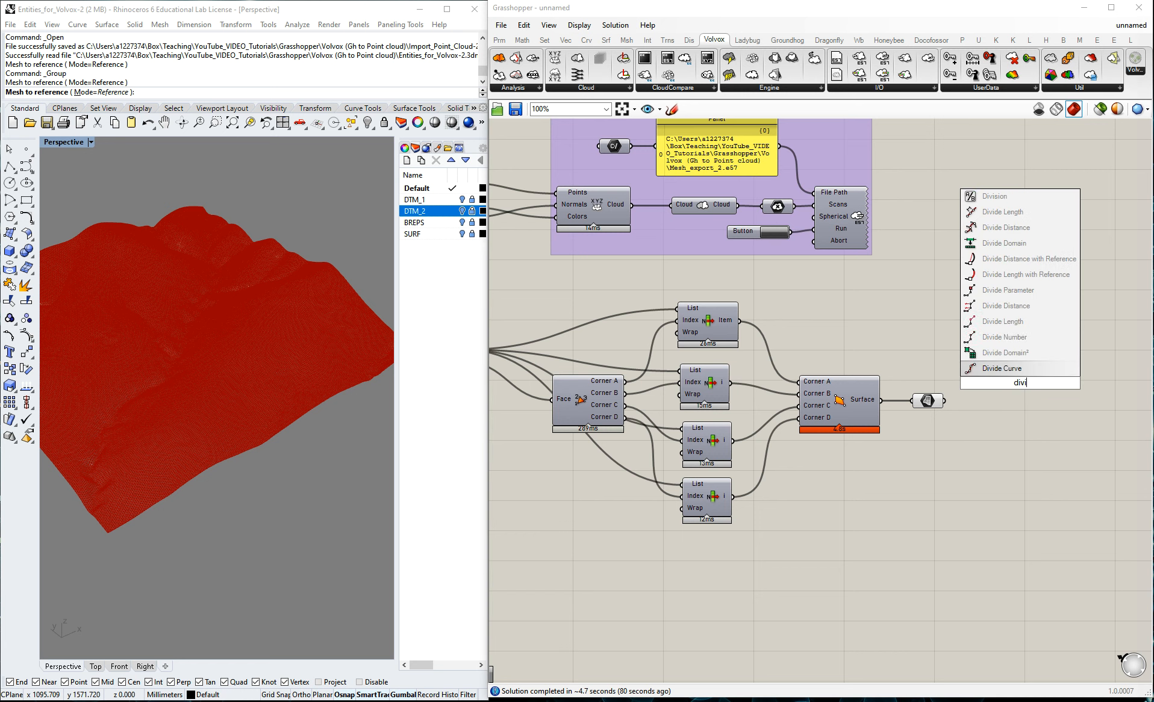
{"action": "type", "text": "de surface"}
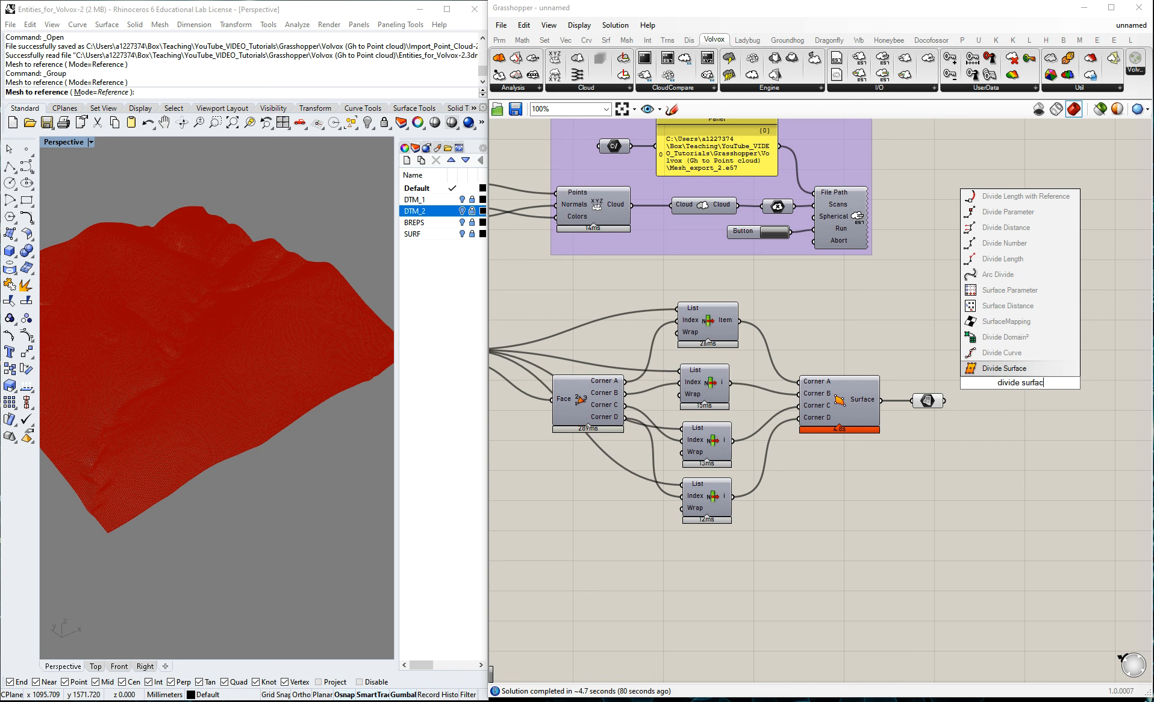
{"action": "left_click", "coordinate": [1041, 369]}
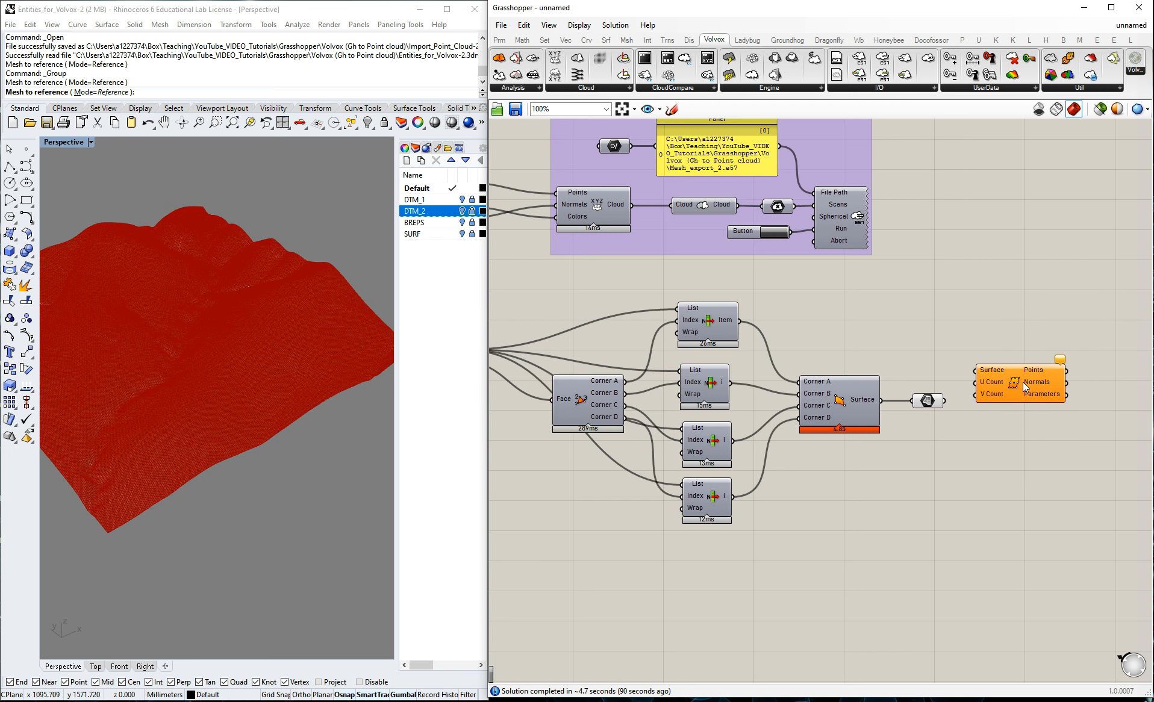
{"action": "left_click_drag", "start_coordinate": [1023, 383], "coordinate": [1042, 336]}
{"action": "scroll", "coordinate": [271, 414], "scroll_direction": "up", "scroll_amount": 5}
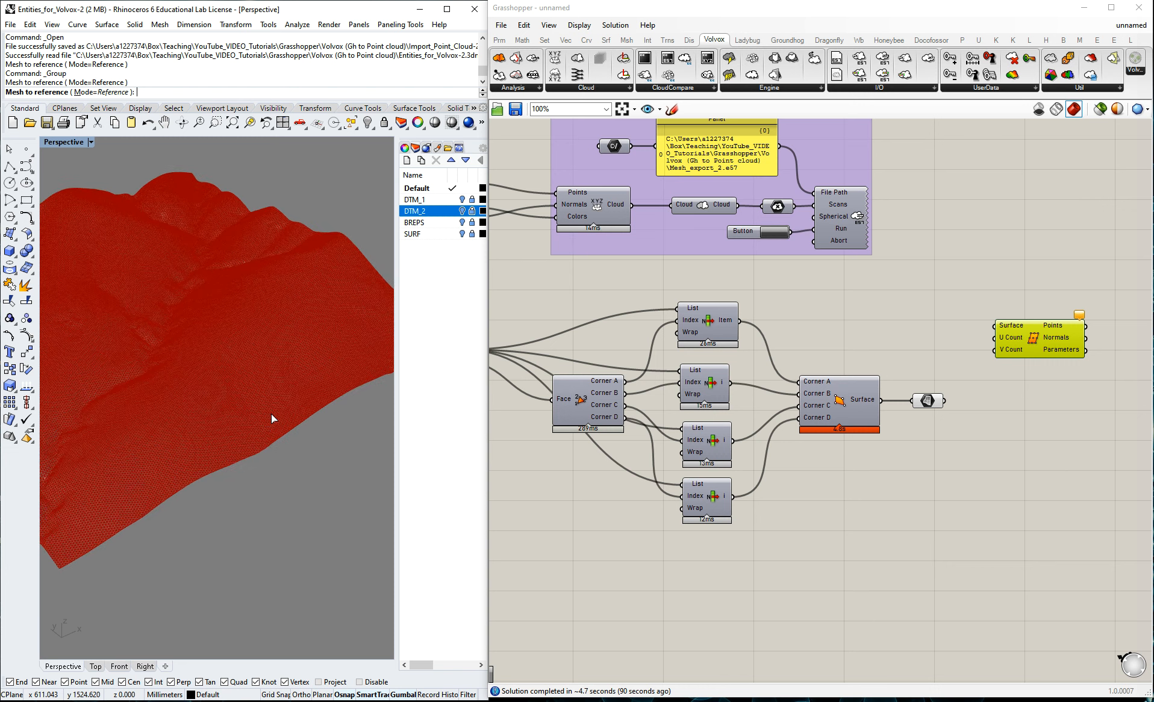
{"action": "scroll", "coordinate": [274, 422], "scroll_direction": "up", "scroll_amount": 2}
{"action": "scroll", "coordinate": [254, 437], "scroll_direction": "down", "scroll_amount": 2}
{"action": "left_click", "coordinate": [1022, 413]}
{"action": "left_click_drag", "start_coordinate": [1042, 344], "coordinate": [1074, 333]}
Add a Surface Domain Number component below Divide Surface.
{"action": "left_click", "coordinate": [1064, 401]}
{"action": "double_click", "coordinate": [1060, 410]}
{"action": "type", "text": "surface"}
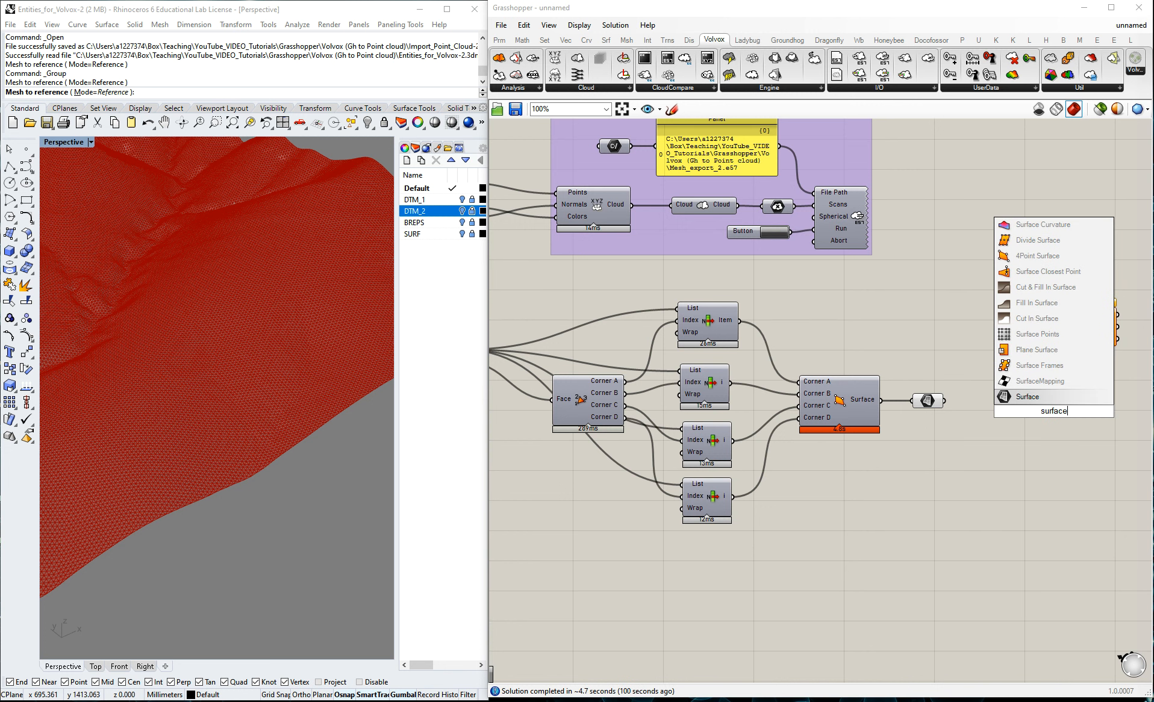
{"action": "type", "text": " doma"}
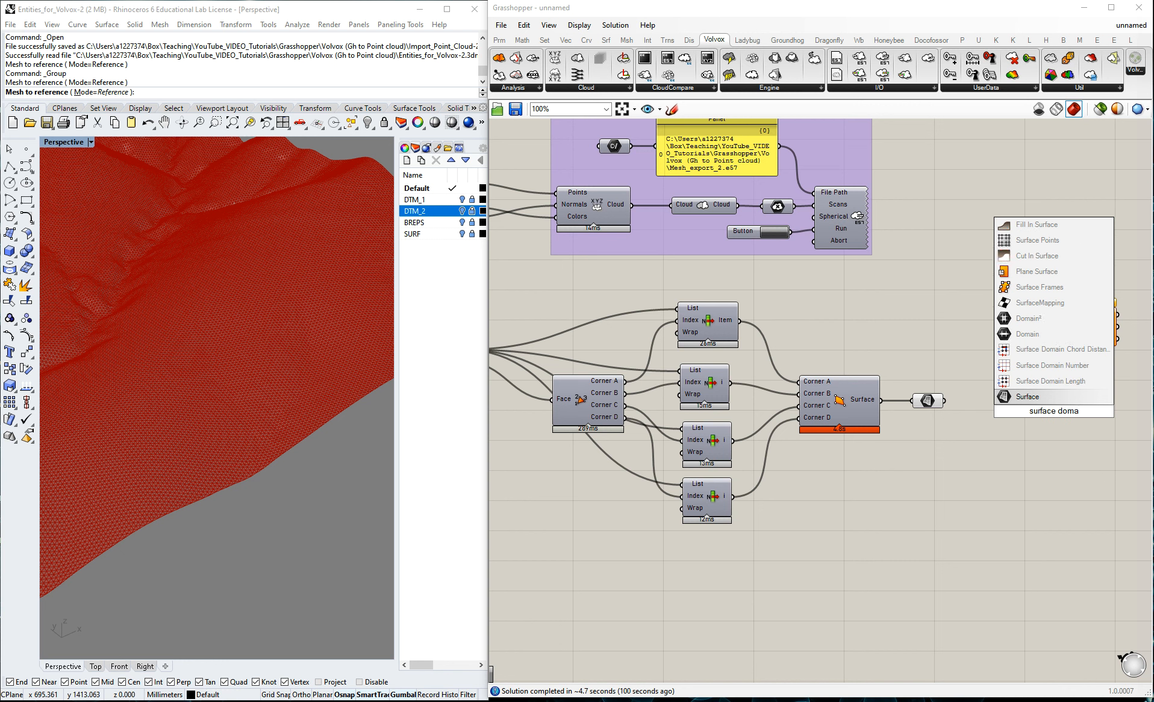
{"action": "type", "text": "in num"}
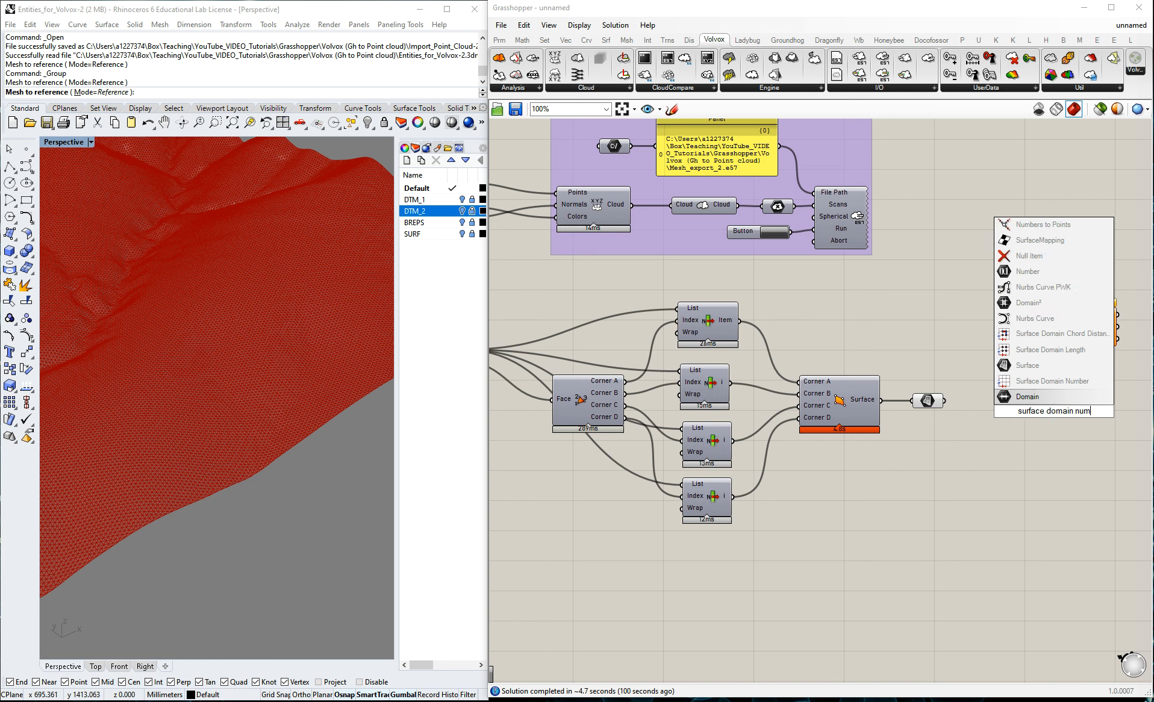
{"action": "type", "text": "ber"}
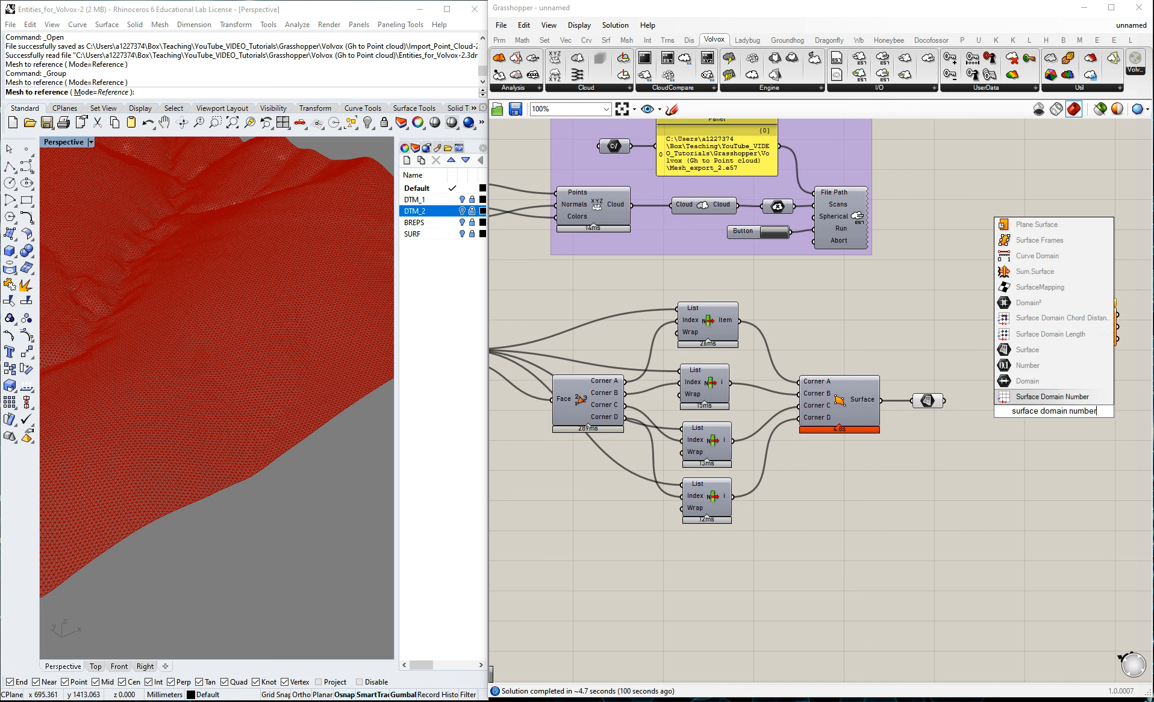
{"action": "left_click", "coordinate": [1052, 397]}
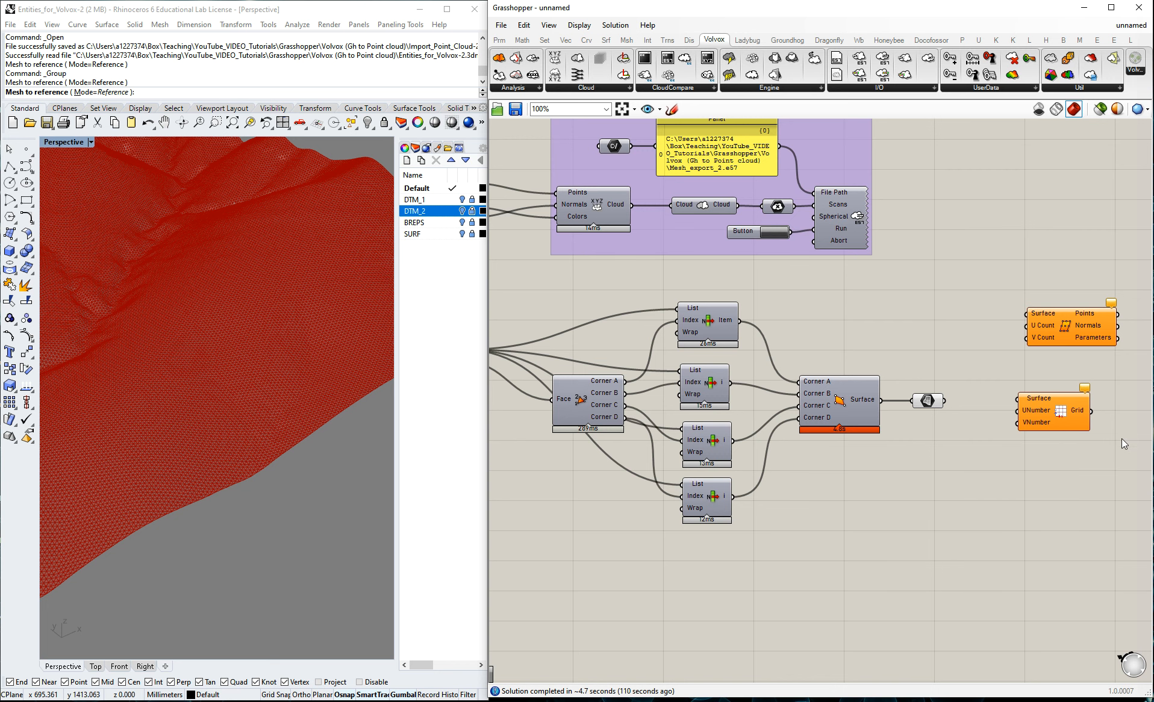
Shift Divide Surface slightly closer to the Surface parameter and connect the parameter to its Surface input.
{"action": "scroll", "coordinate": [1122, 438], "scroll_direction": "up", "scroll_amount": 2}
{"action": "left_click", "coordinate": [1047, 410], "text": "ctrl+alt"}
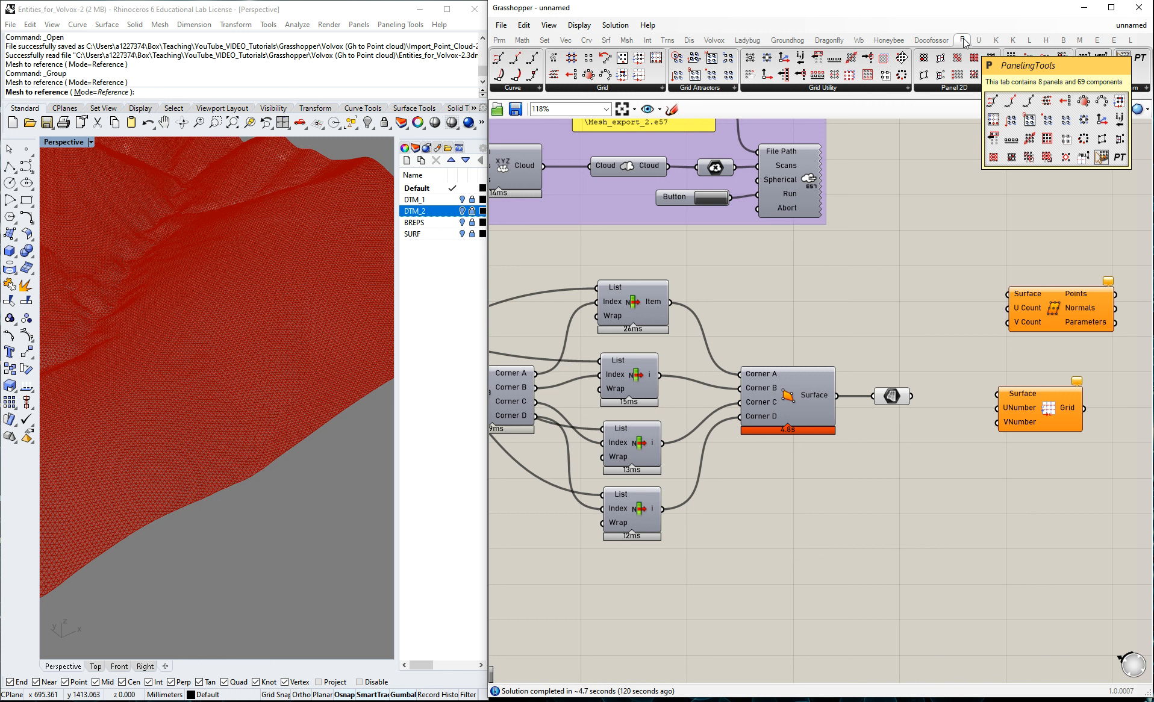
{"action": "left_click", "coordinate": [1056, 305], "text": "ctrl+alt"}
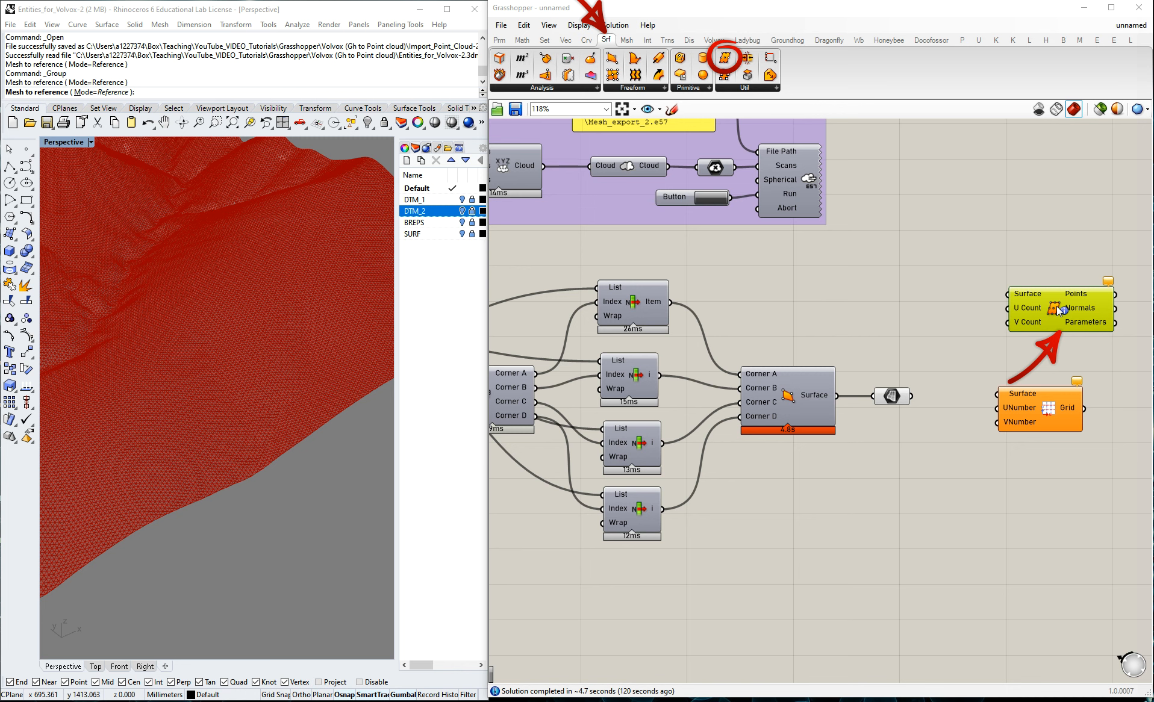
{"action": "left_click", "coordinate": [1050, 402]}
{"action": "left_click_drag", "start_coordinate": [1059, 305], "coordinate": [1045, 309]}
{"action": "left_click", "coordinate": [1038, 241]}
{"action": "left_click_drag", "start_coordinate": [911, 396], "coordinate": [997, 298]}
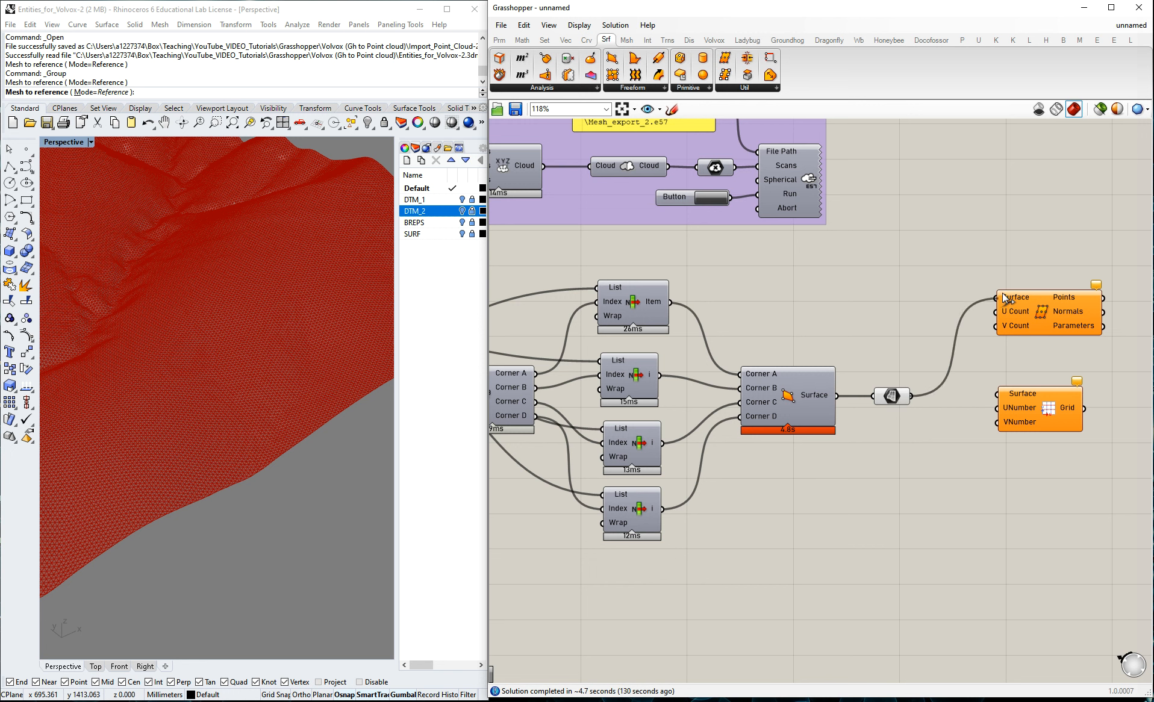
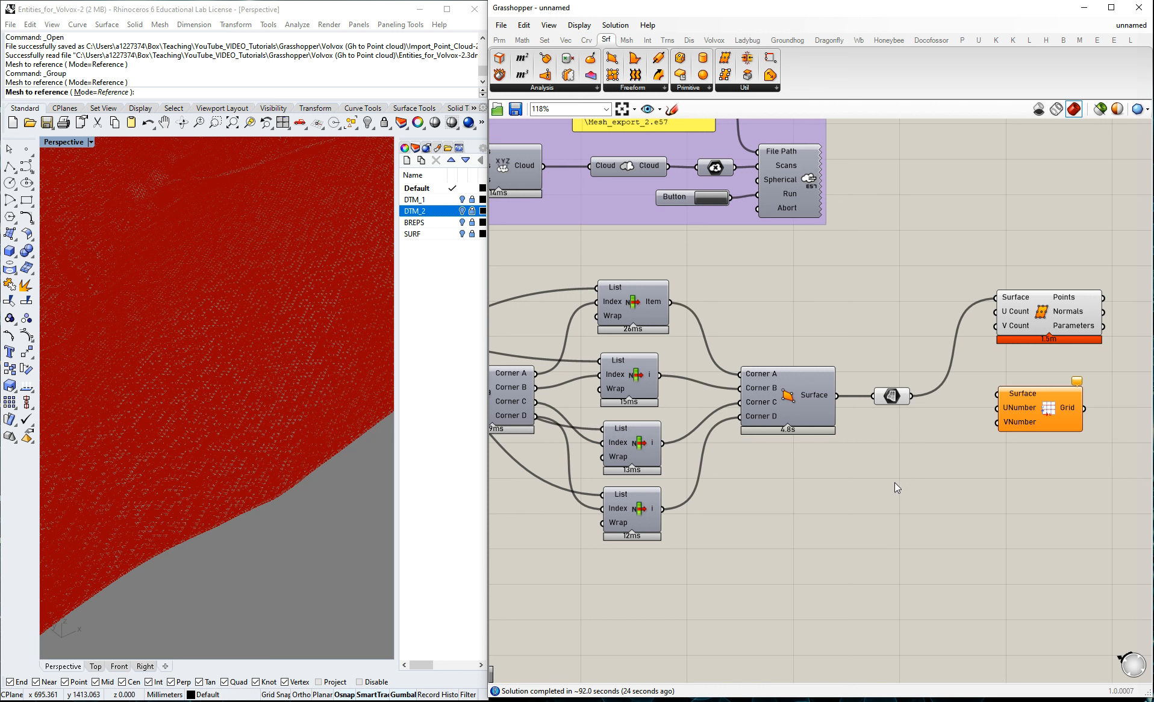
Add a number slider ranging from 1 to 10 with value 2 below the Surface parameter.
{"action": "double_click", "coordinate": [912, 484]}
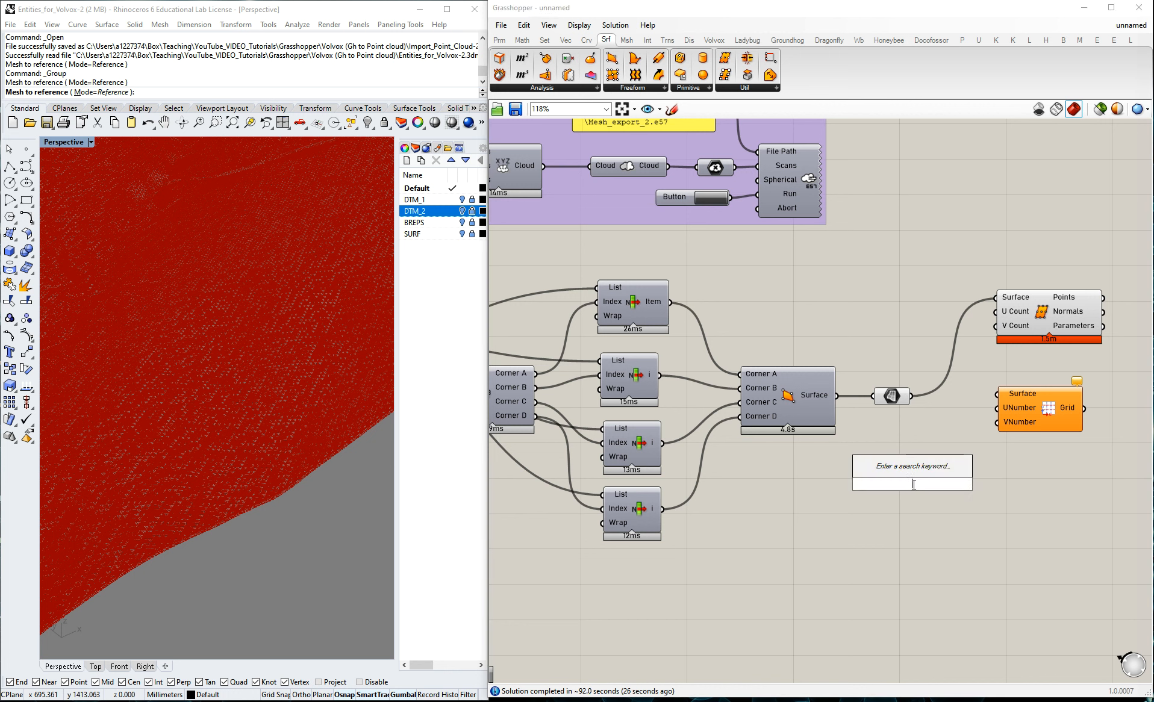
{"action": "type", "text": "1"}
{"action": "key", "text": "BackSpace"}
{"action": "type", "text": "0<1"}
{"action": "key", "text": "BackSpace"}
{"action": "key", "text": "BackSpace"}
{"action": "key", "text": "BackSpace"}
{"action": "type", "text": "1<"}
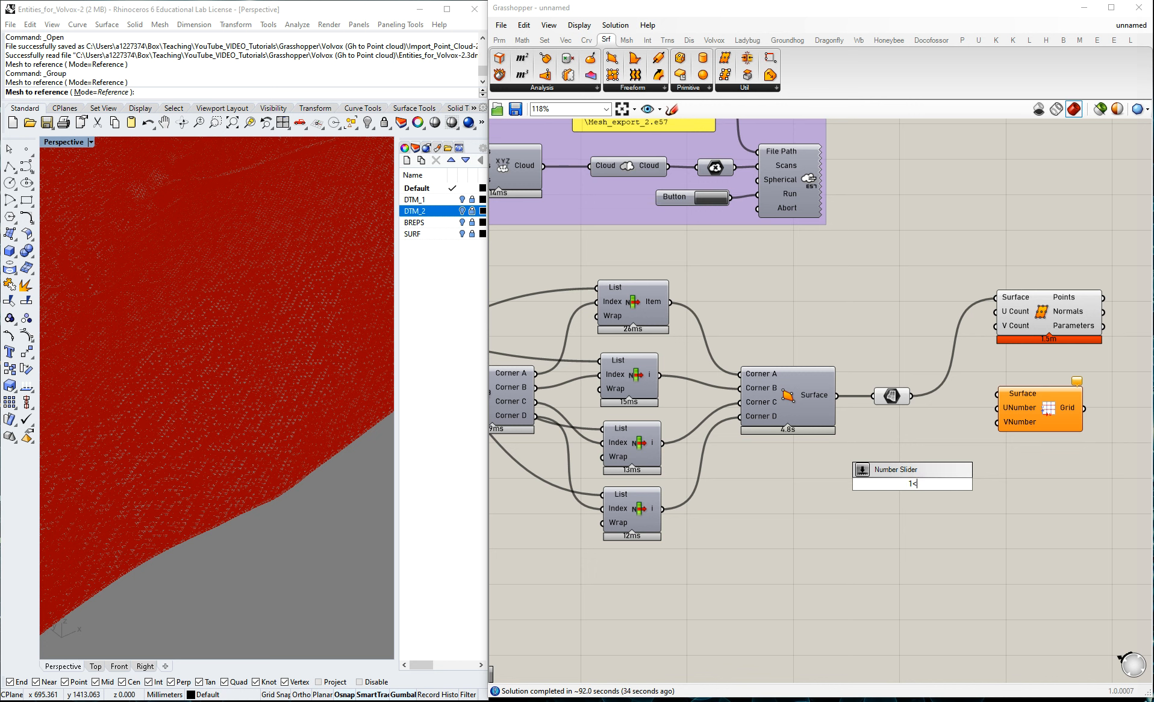
{"action": "type", "text": "2<10"}
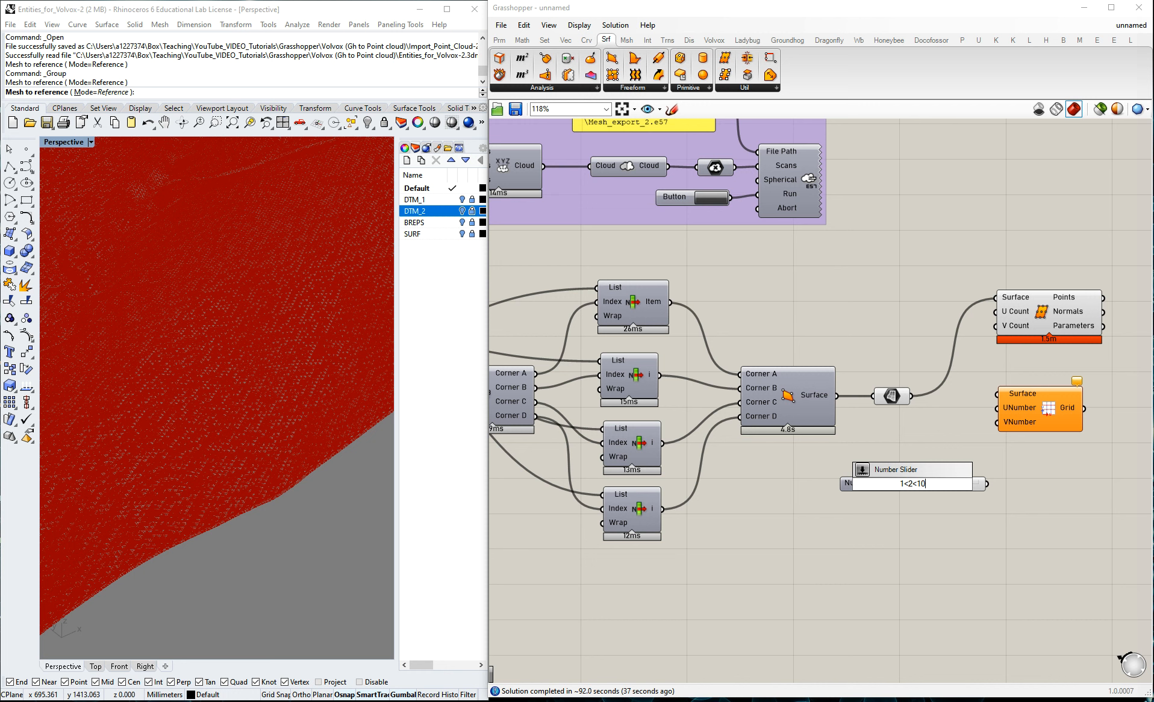
{"action": "key", "text": "Return"}
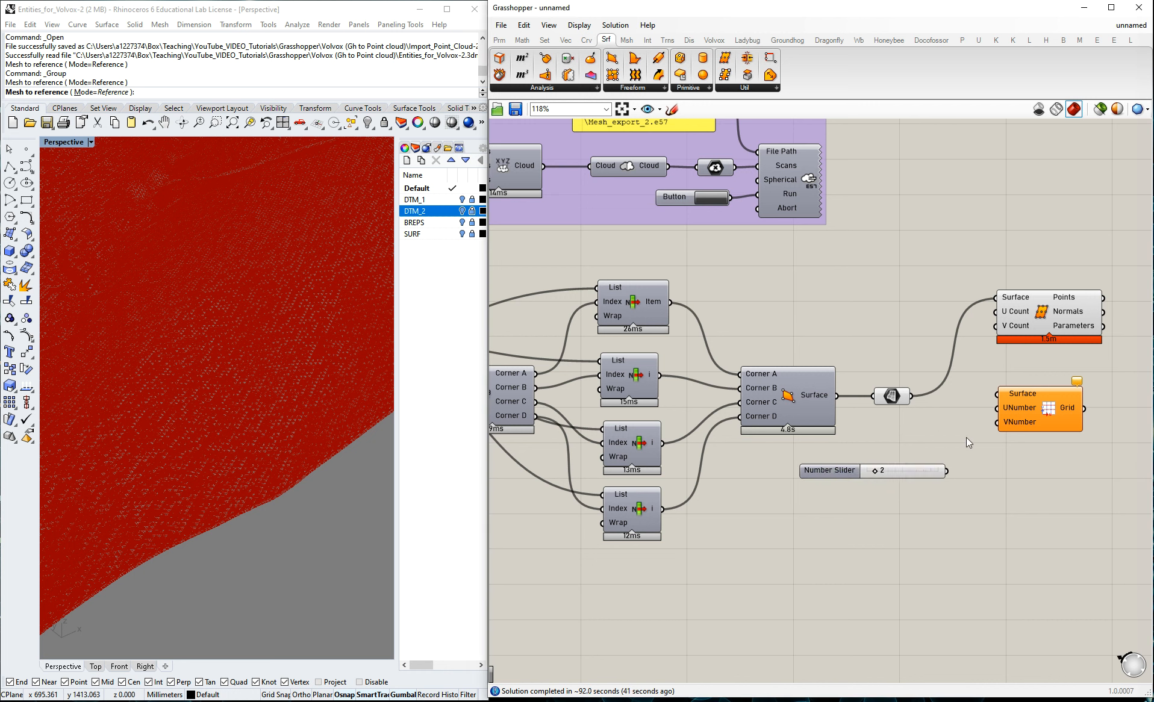
Disconnect the Surface input of Divide Surface and wire the number slider into its U Count and V Count.
{"action": "right_click", "coordinate": [1002, 303]}
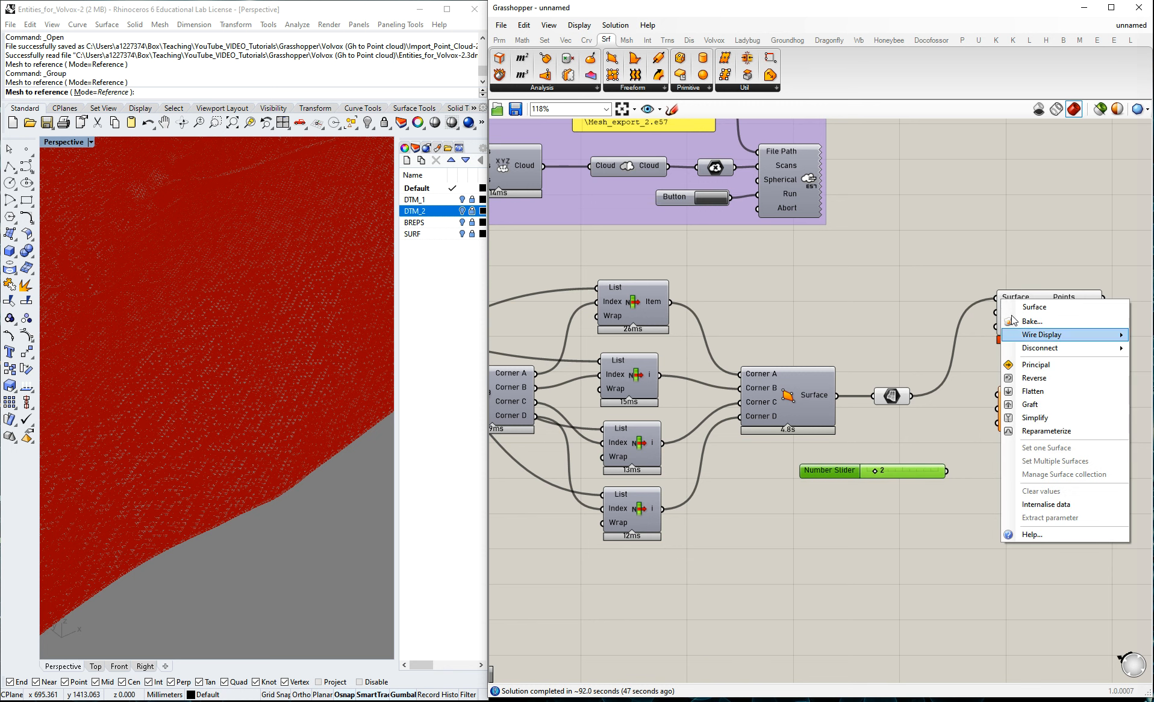
{"action": "mouse_move", "coordinate": [1040, 348]}
{"action": "left_click", "coordinate": [975, 349]}
{"action": "left_click_drag", "start_coordinate": [946, 470], "coordinate": [997, 311]}
{"action": "left_click_drag", "start_coordinate": [946, 470], "coordinate": [997, 326]}
Move Divide Surface and Surface Domain Number farther right and wire the slider into UNumber and VNumber.
{"action": "left_click", "coordinate": [1069, 314]}
{"action": "left_click_drag", "start_coordinate": [1068, 314], "coordinate": [1095, 313]}
{"action": "left_click", "coordinate": [1040, 398]}
{"action": "left_click_drag", "start_coordinate": [1039, 398], "coordinate": [1085, 410]}
{"action": "left_click", "coordinate": [994, 478]}
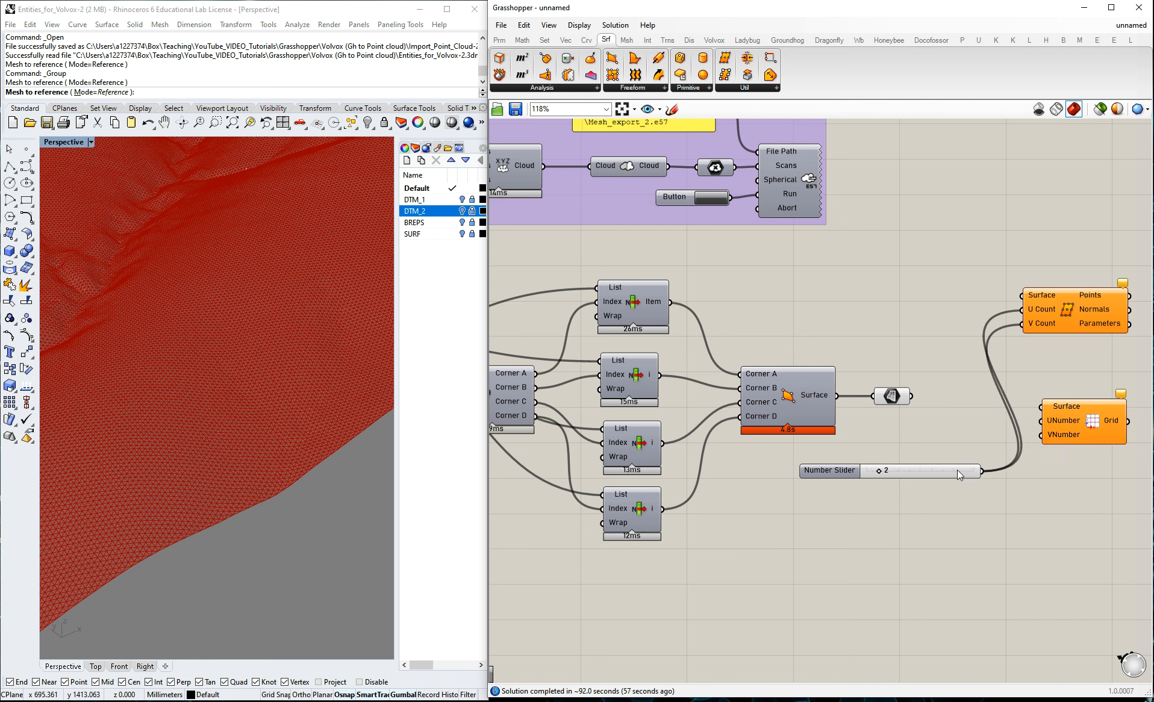
{"action": "left_click_drag", "start_coordinate": [947, 472], "coordinate": [1042, 421]}
{"action": "left_click_drag", "start_coordinate": [947, 472], "coordinate": [1042, 434]}
{"action": "left_click_drag", "start_coordinate": [1047, 324], "coordinate": [1063, 344]}
{"action": "left_click", "coordinate": [992, 259]}
Show the DTM_1 layer in Rhino and clear the stored mesh from the lower Mesh parameter.
{"action": "scroll", "coordinate": [848, 302], "scroll_direction": "down", "scroll_amount": 3}
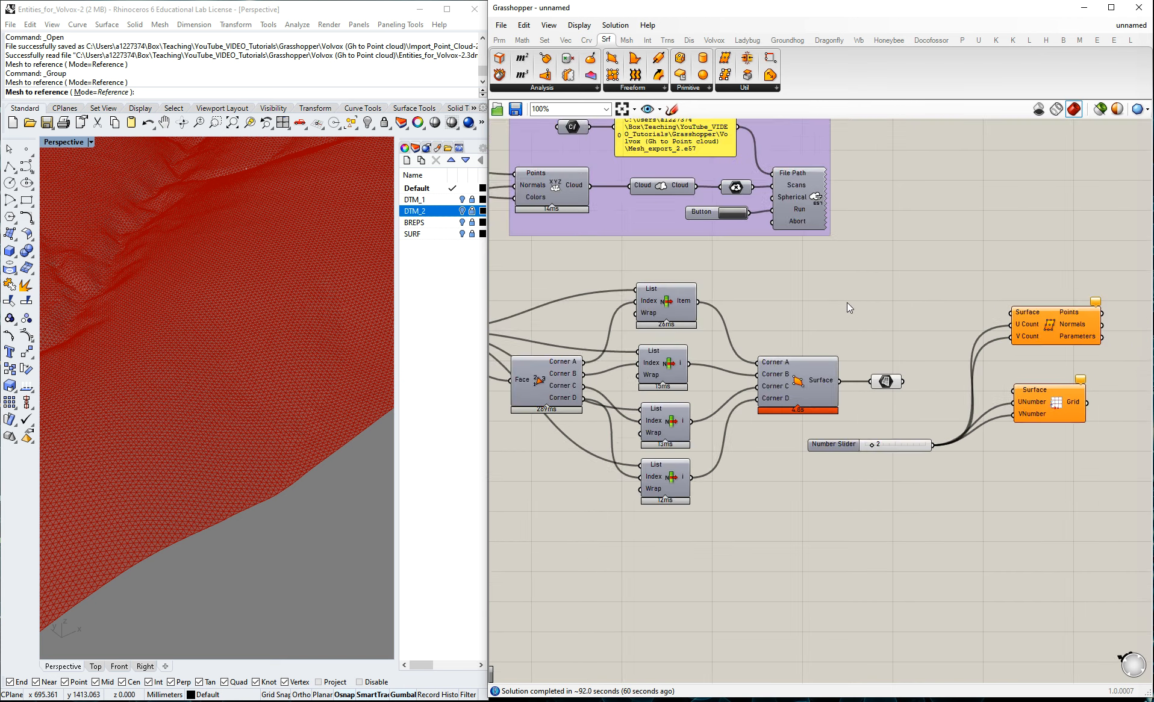
{"action": "scroll", "coordinate": [995, 322], "scroll_direction": "up", "scroll_amount": 3}
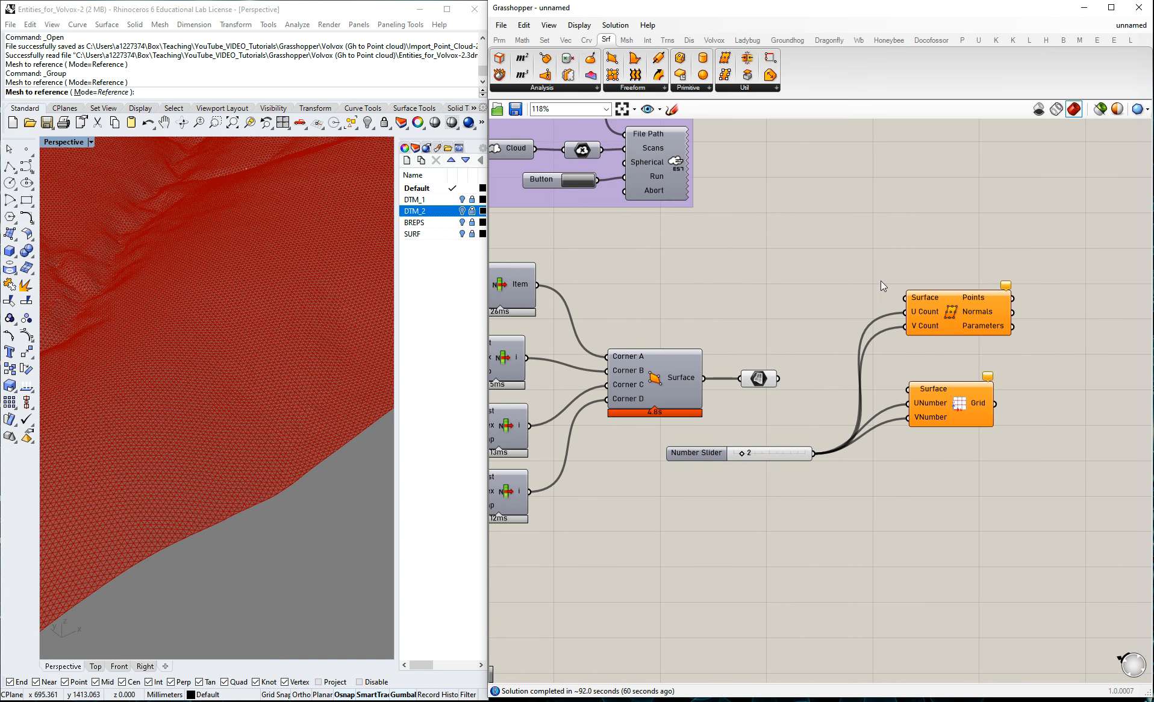
{"action": "scroll", "coordinate": [956, 343], "scroll_direction": "down", "scroll_amount": 3}
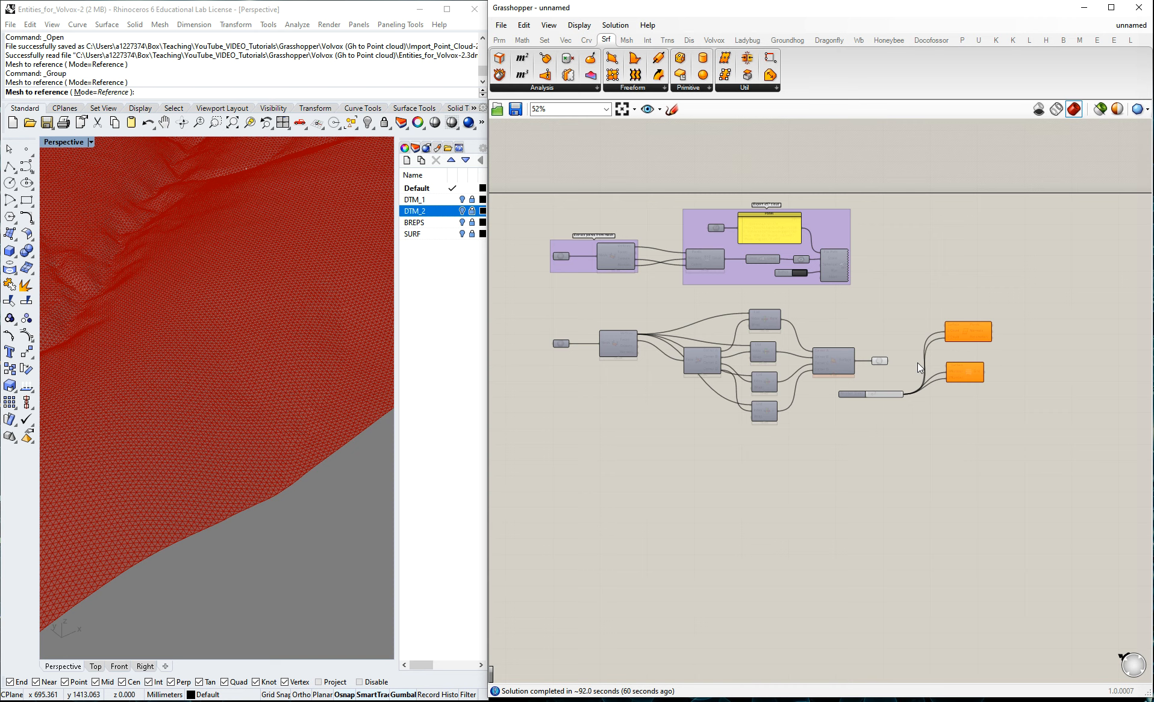
{"action": "scroll", "coordinate": [572, 340], "scroll_direction": "up", "scroll_amount": 3}
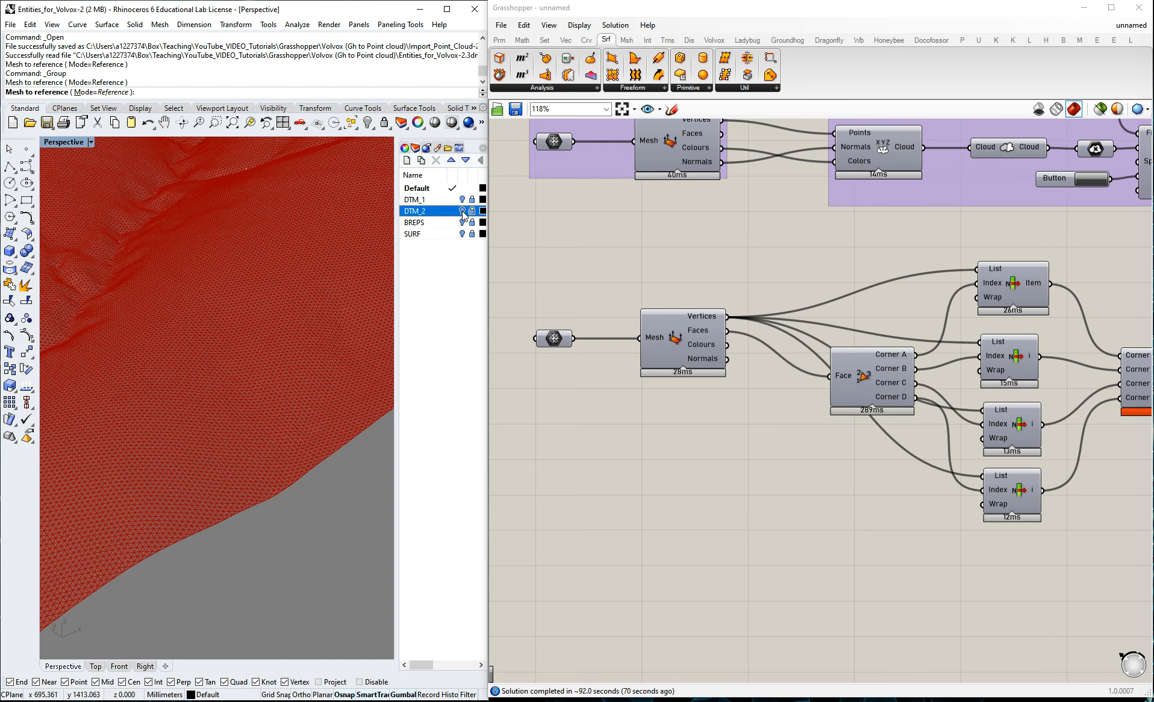
{"action": "left_click", "coordinate": [463, 211]}
{"action": "left_click", "coordinate": [462, 200]}
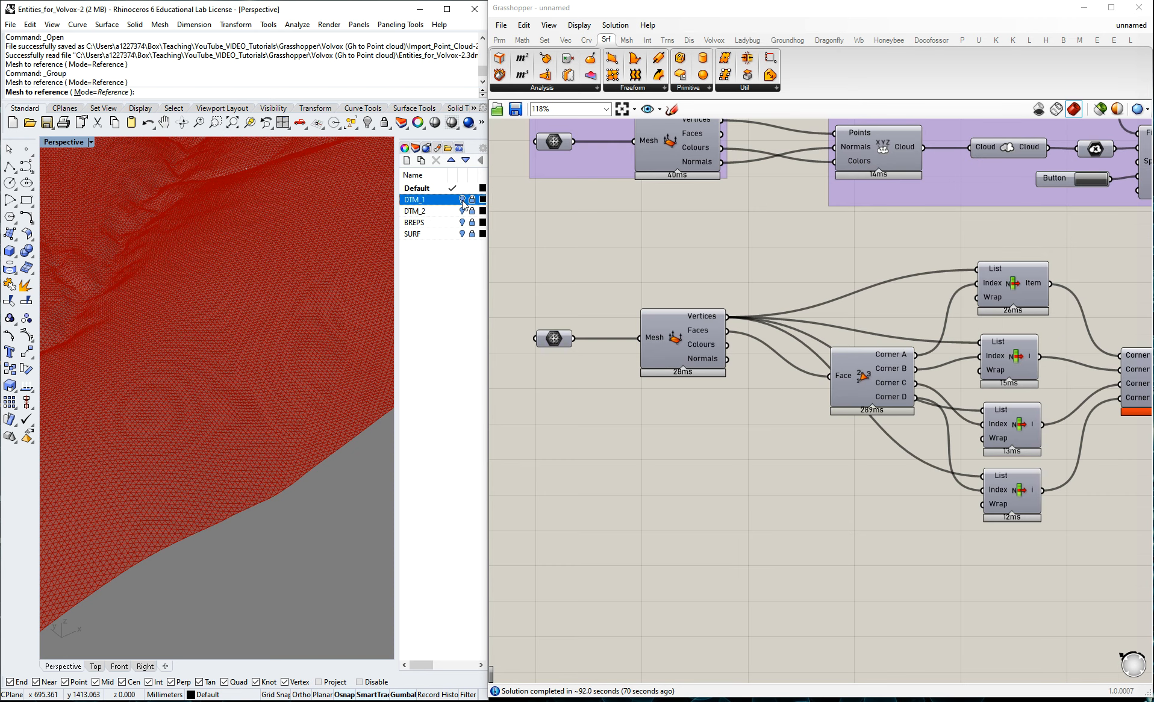
{"action": "middle_click", "coordinate": [560, 341]}
{"action": "left_click", "coordinate": [560, 340]}
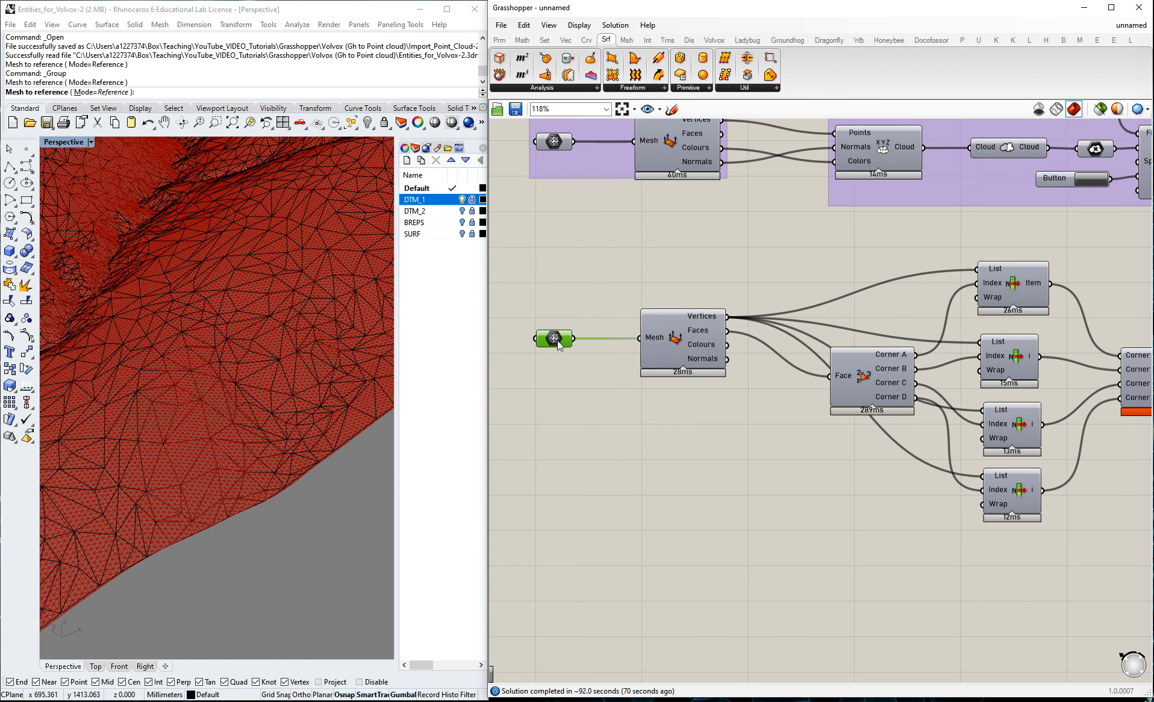
{"action": "right_click", "coordinate": [561, 341]}
{"action": "left_click", "coordinate": [599, 534]}
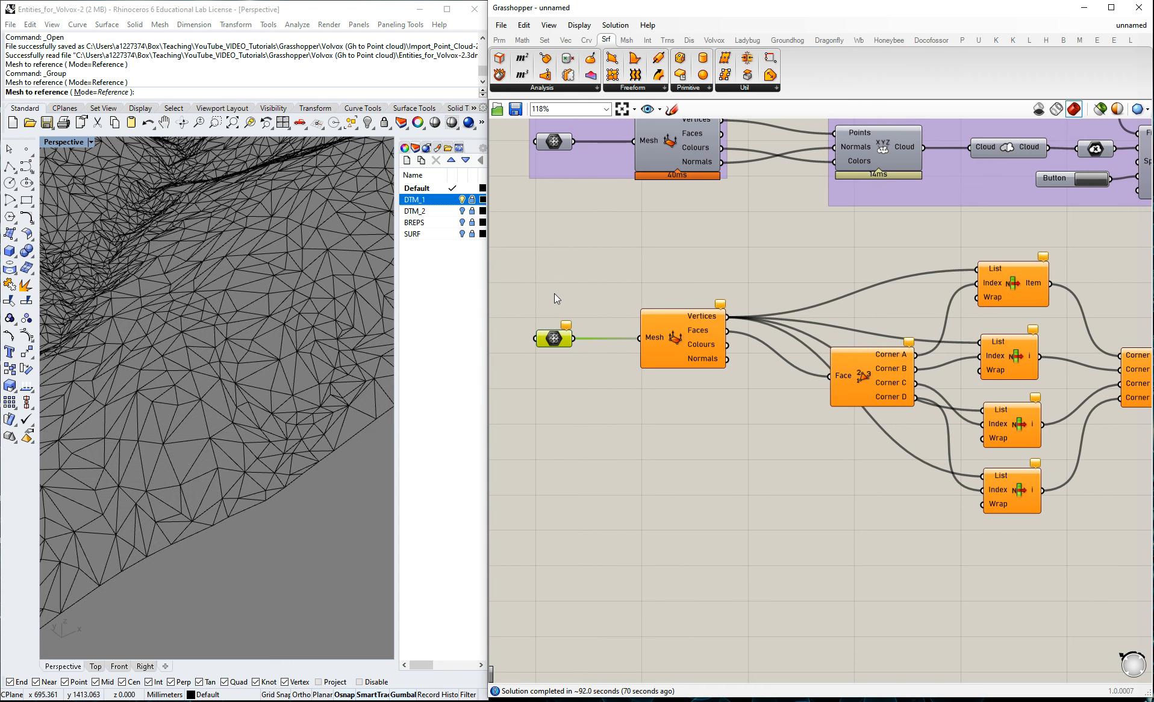
Unlock DTM_1, reference its terrain mesh in the lower Mesh parameter, and hide and lock the layer again.
{"action": "middle_click", "coordinate": [549, 338]}
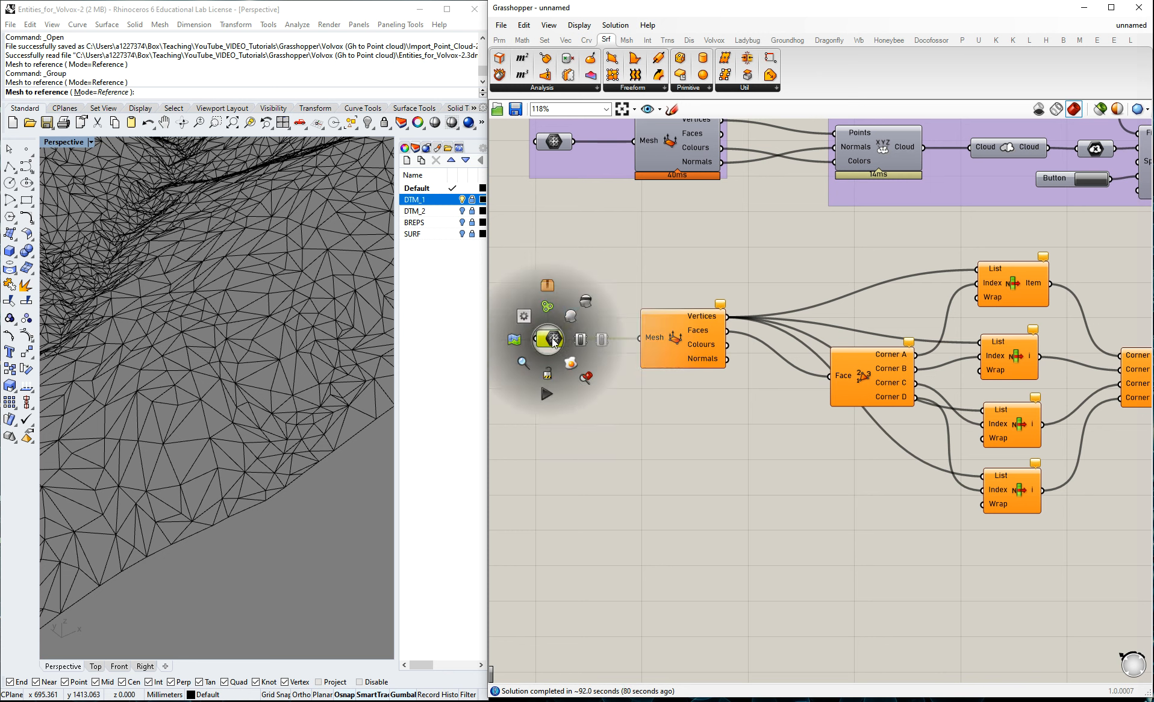
{"action": "right_click", "coordinate": [556, 335]}
{"action": "left_click", "coordinate": [584, 504]}
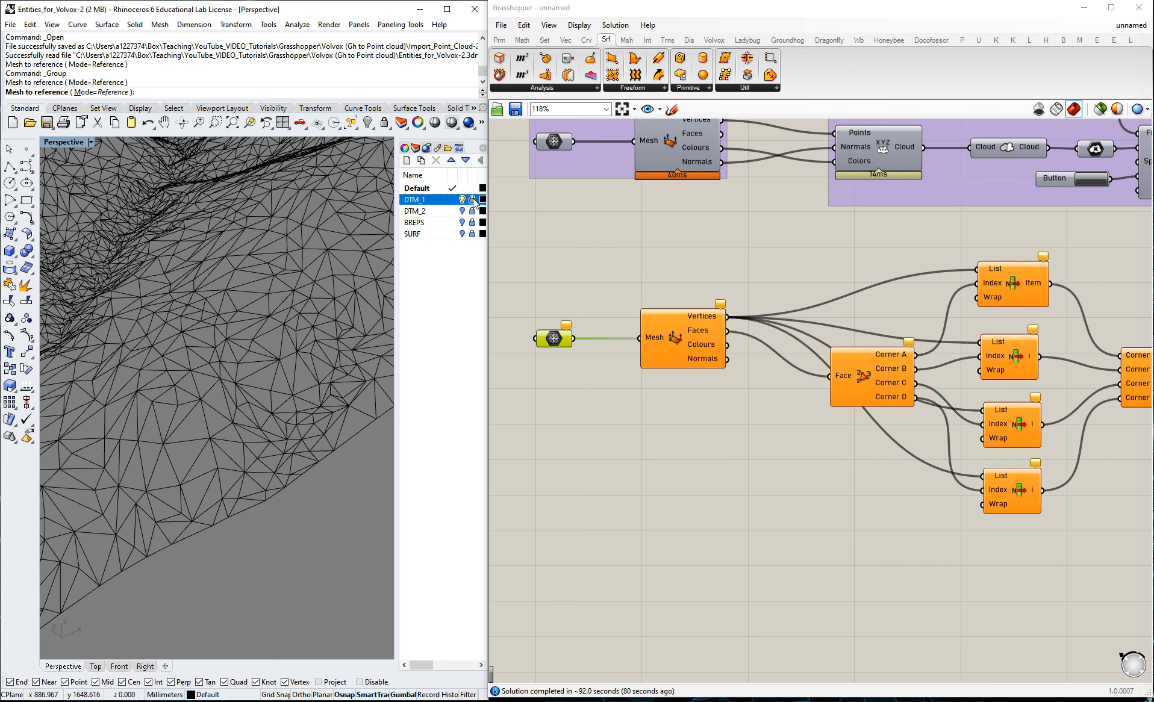
{"action": "left_click", "coordinate": [315, 315]}
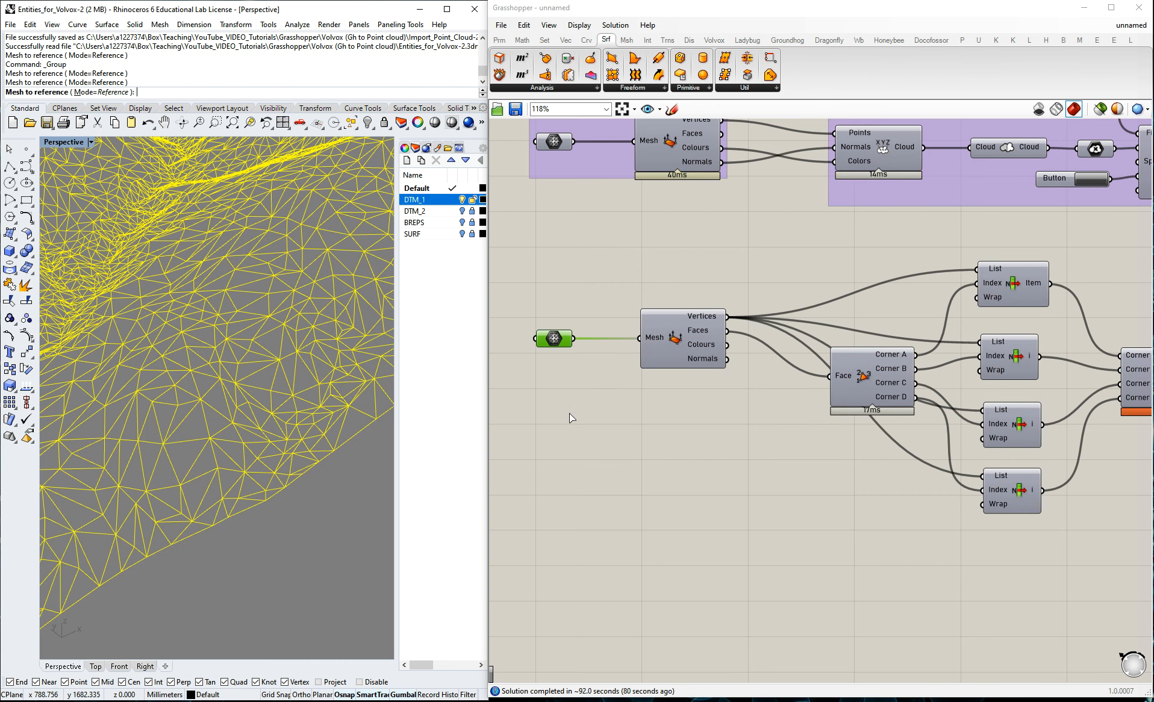
{"action": "left_click", "coordinate": [569, 413]}
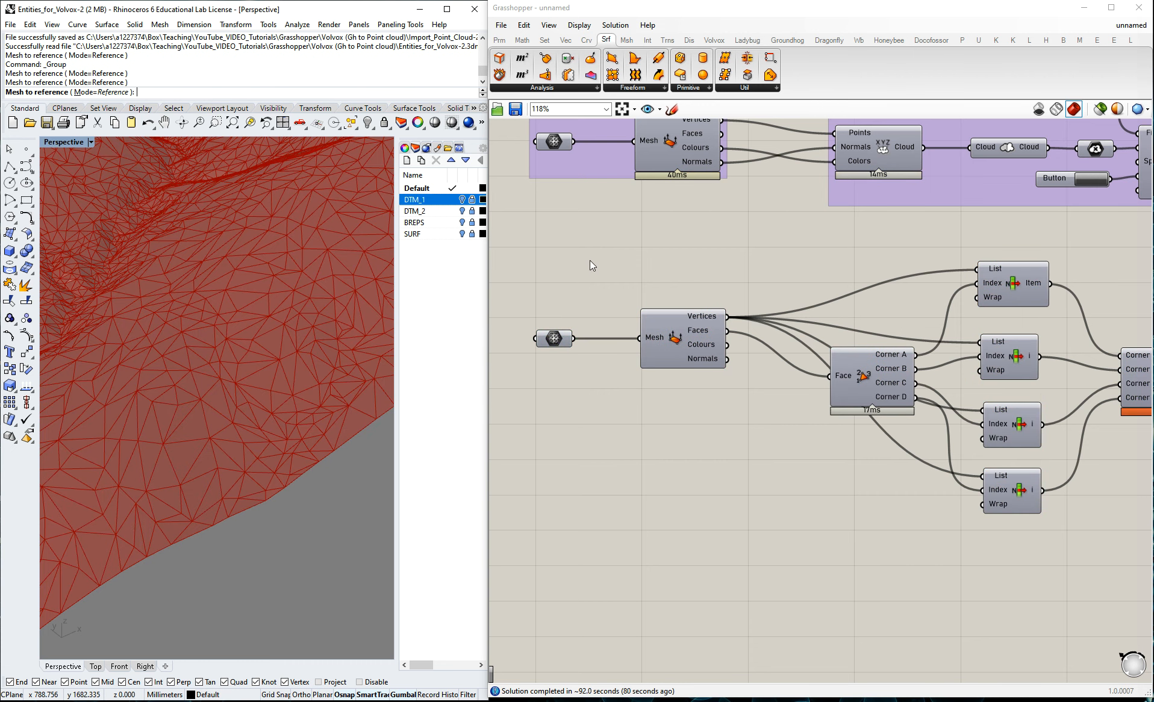
Highlight the Surface parameter and inspect its surfaces over the DTM_1 terrain in Rhino.
{"action": "scroll", "coordinate": [577, 301], "scroll_direction": "down", "scroll_amount": 6}
{"action": "scroll", "coordinate": [860, 345], "scroll_direction": "up", "scroll_amount": 5}
{"action": "left_click", "coordinate": [807, 334]}
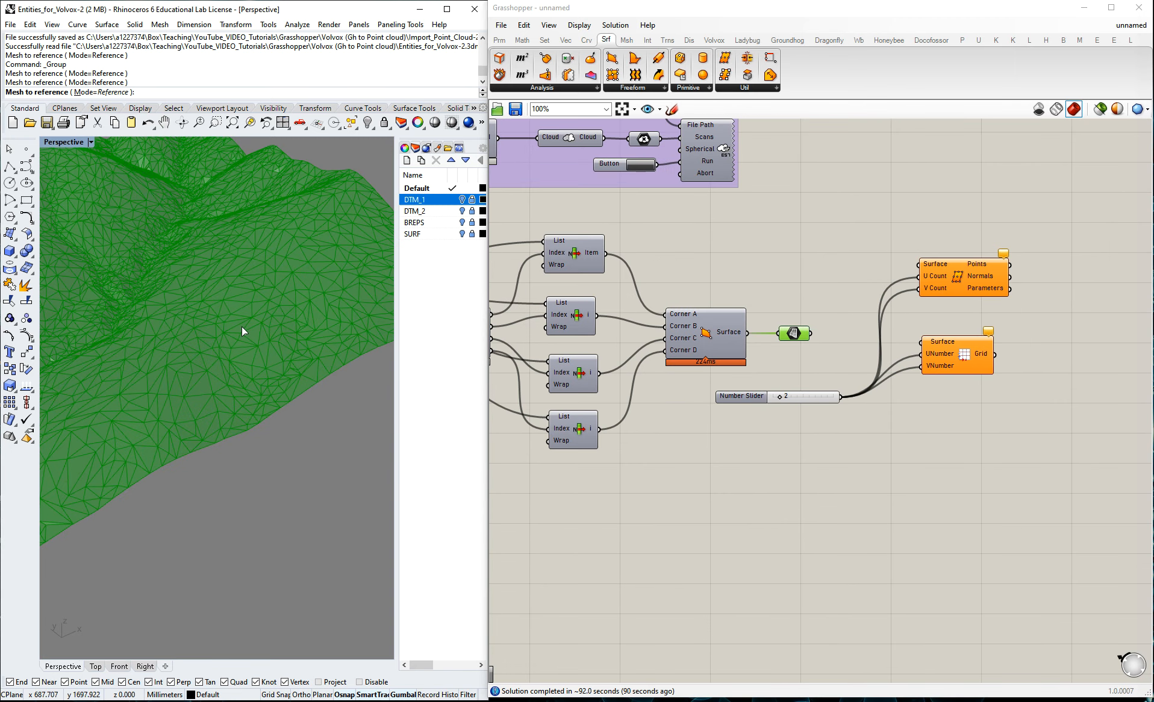
{"action": "left_click", "coordinate": [516, 305]}
Group the components from the lower Mesh parameter through the Surface parameter and name the group "Mesh to Surface".
{"action": "scroll", "coordinate": [851, 325], "scroll_direction": "down", "scroll_amount": 2}
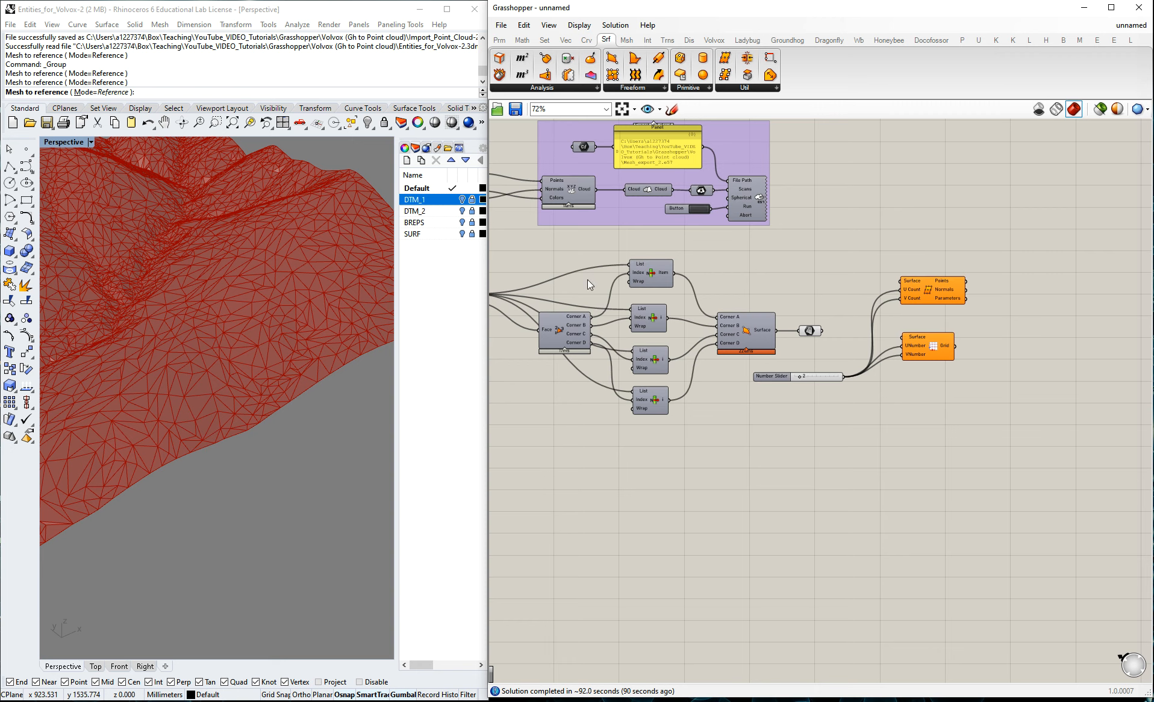
{"action": "scroll", "coordinate": [831, 338], "scroll_direction": "down", "scroll_amount": 2}
{"action": "scroll", "coordinate": [663, 313], "scroll_direction": "up", "scroll_amount": 3}
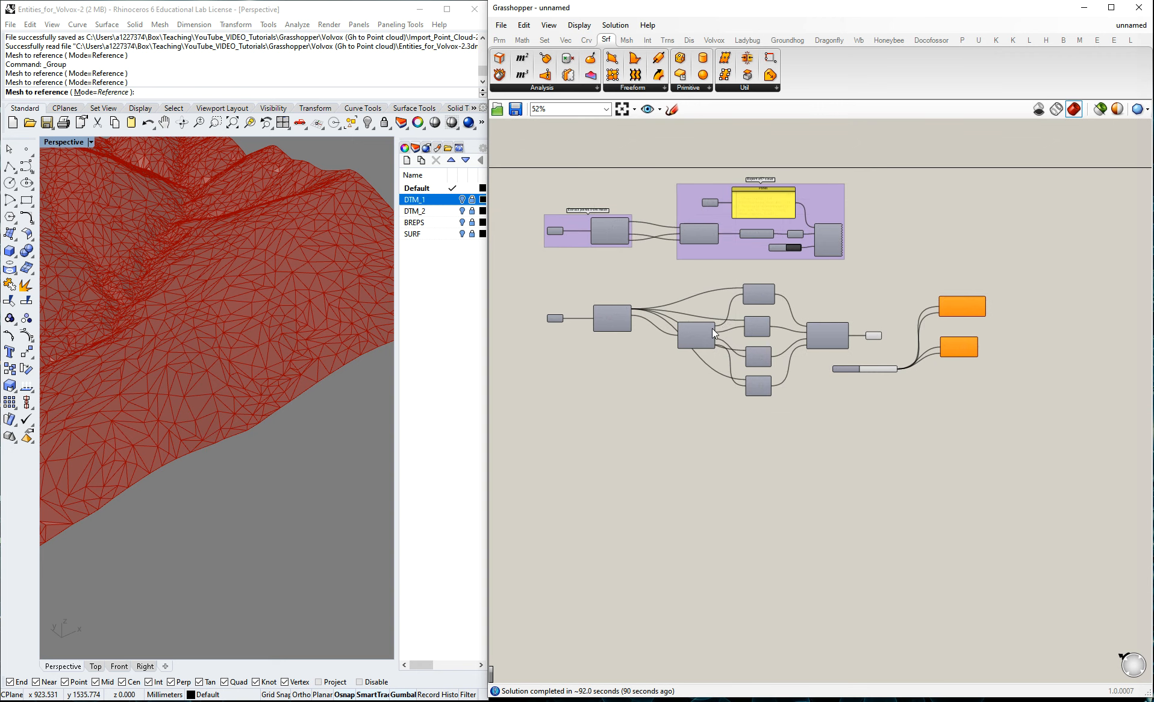
{"action": "left_click_drag", "start_coordinate": [533, 267], "coordinate": [964, 435]}
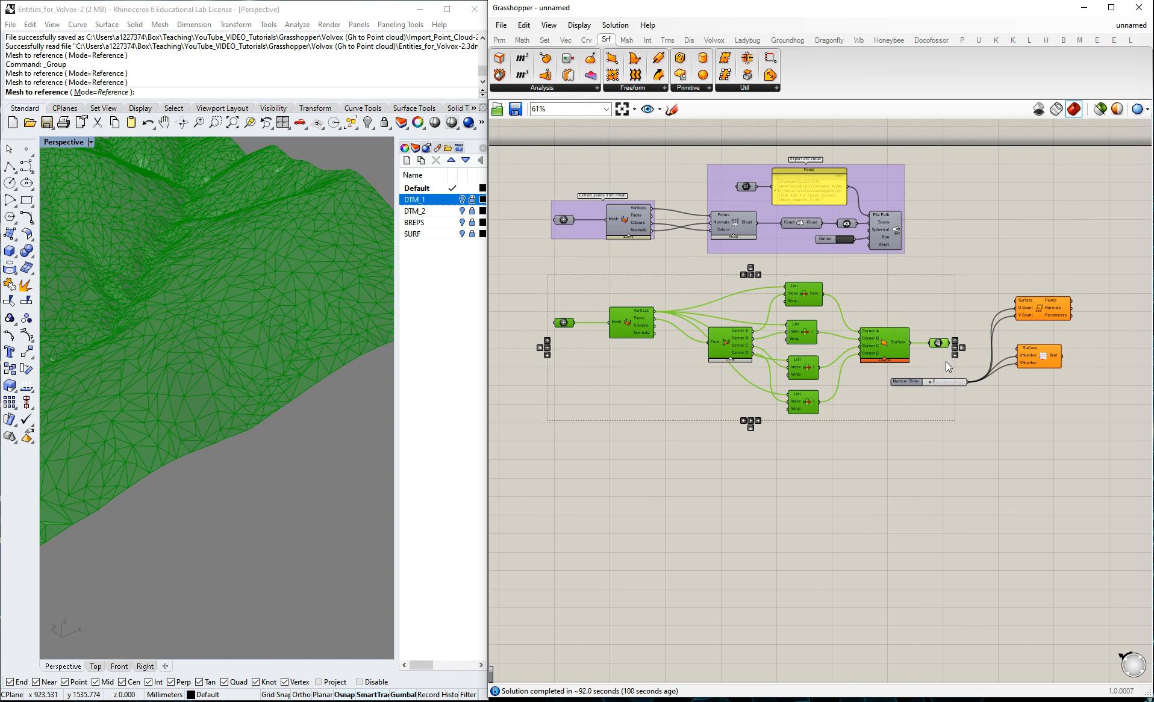
{"action": "key", "text": "ctrl+g"}
{"action": "right_click", "coordinate": [873, 294]}
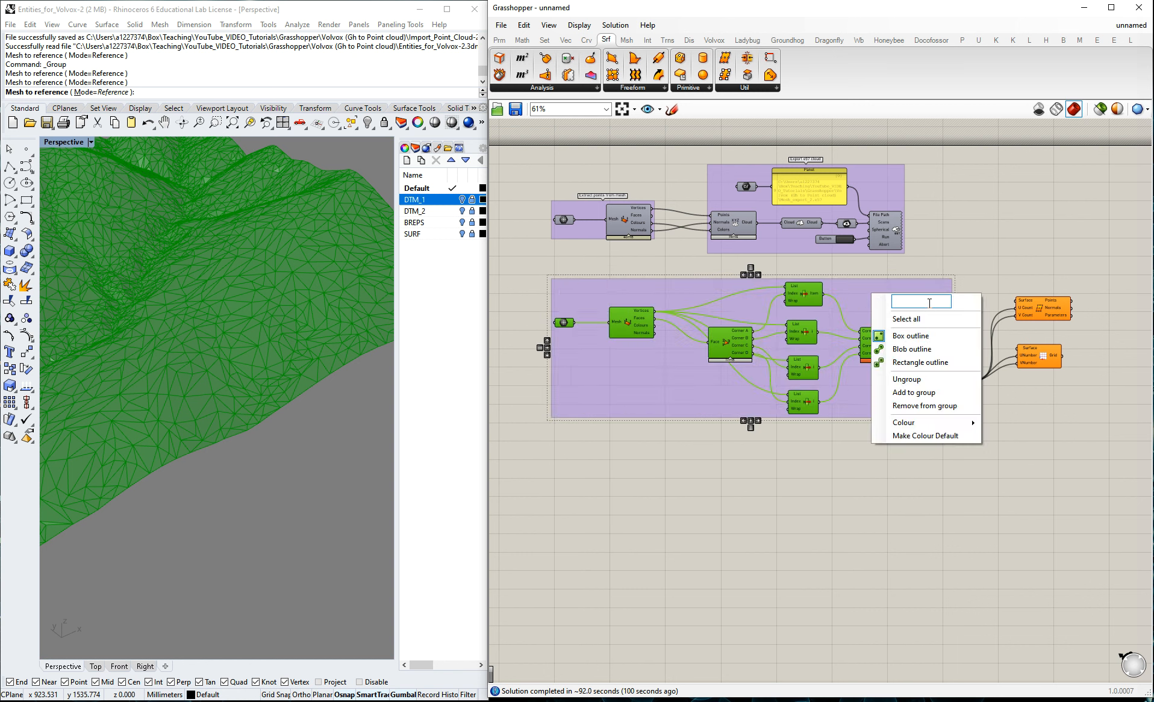
{"action": "type", "text": "Tramsfrporm mes"}
{"action": "key", "text": "BackSpace"}
{"action": "key", "text": "BackSpace"}
{"action": "key", "text": "BackSpace"}
{"action": "key", "text": "BackSpace"}
{"action": "key", "text": "BackSpace"}
{"action": "key", "text": "BackSpace"}
{"action": "key", "text": "BackSpace"}
{"action": "key", "text": "BackSpace"}
{"action": "key", "text": "BackSpace"}
{"action": "key", "text": "BackSpace"}
{"action": "key", "text": "BackSpace"}
{"action": "key", "text": "BackSpace"}
{"action": "type", "text": "Mesh to Surface"}
{"action": "left_click", "coordinate": [962, 251]}
Connect the Surface parameter to Divide Surface's Surface input and inspect the division points in Rhino.
{"action": "scroll", "coordinate": [1042, 342], "scroll_direction": "up", "scroll_amount": 3}
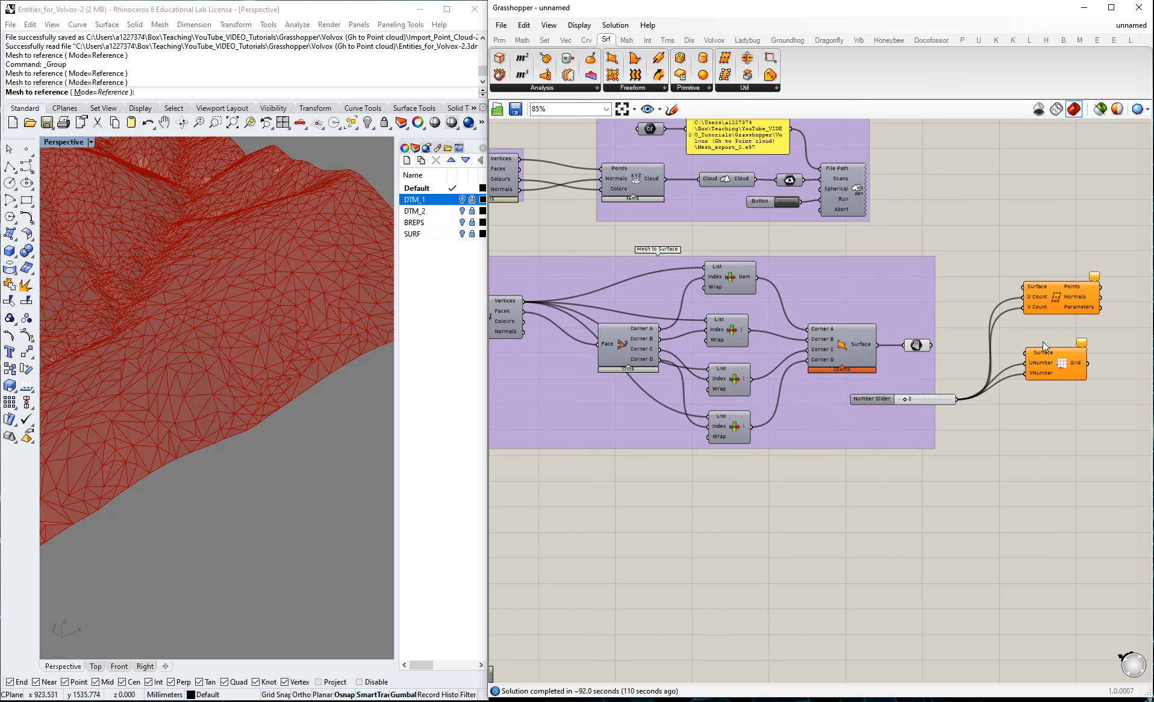
{"action": "mouse_move", "coordinate": [906, 346]}
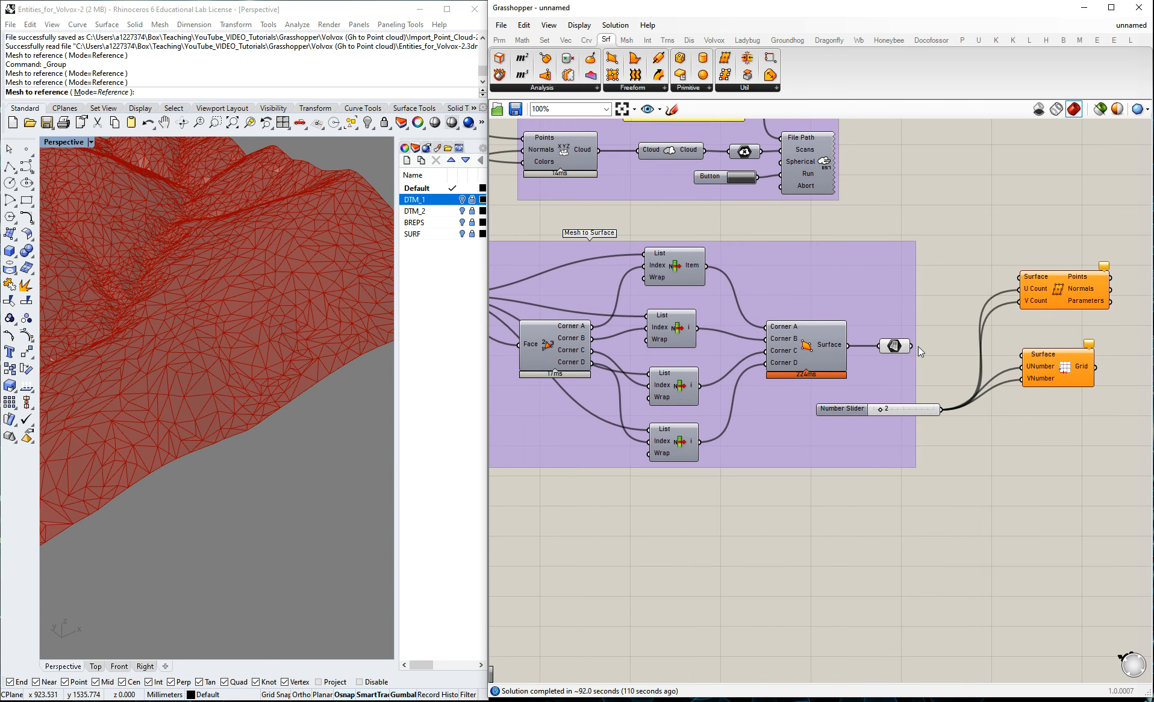
{"action": "left_click_drag", "start_coordinate": [912, 346], "coordinate": [1020, 276]}
{"action": "scroll", "coordinate": [186, 393], "scroll_direction": "up", "scroll_amount": 6}
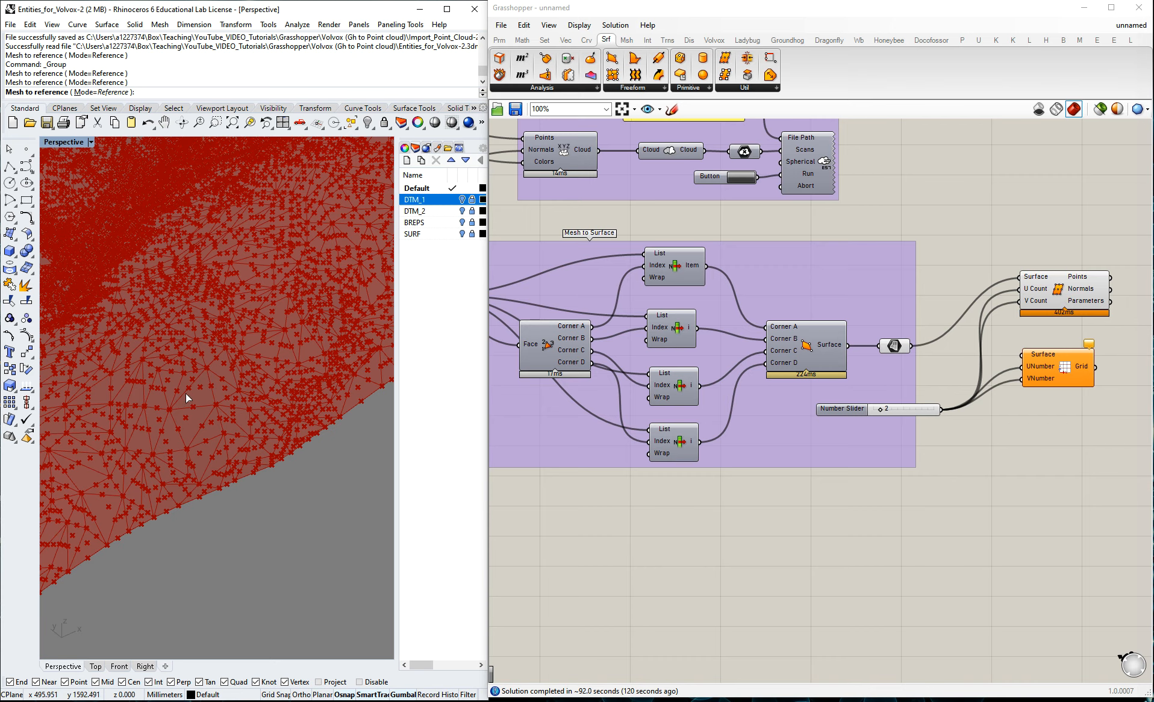
{"action": "scroll", "coordinate": [1051, 301], "scroll_direction": "up", "scroll_amount": 3}
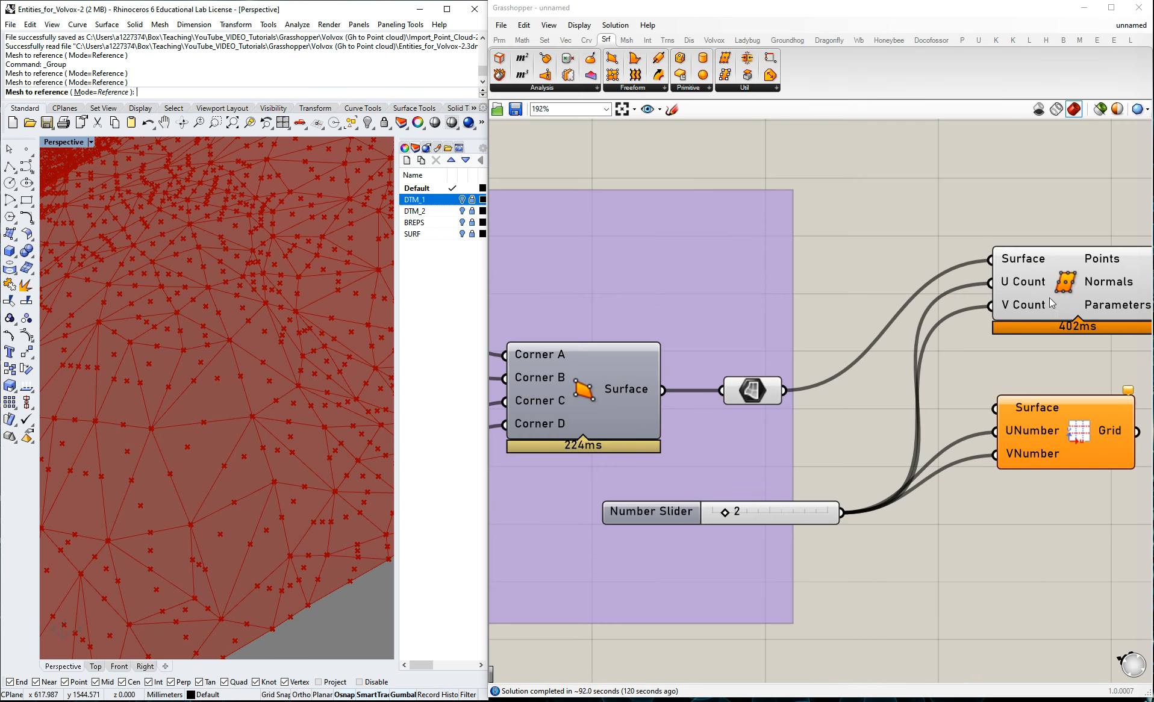
{"action": "scroll", "coordinate": [195, 425], "scroll_direction": "down", "scroll_amount": 3}
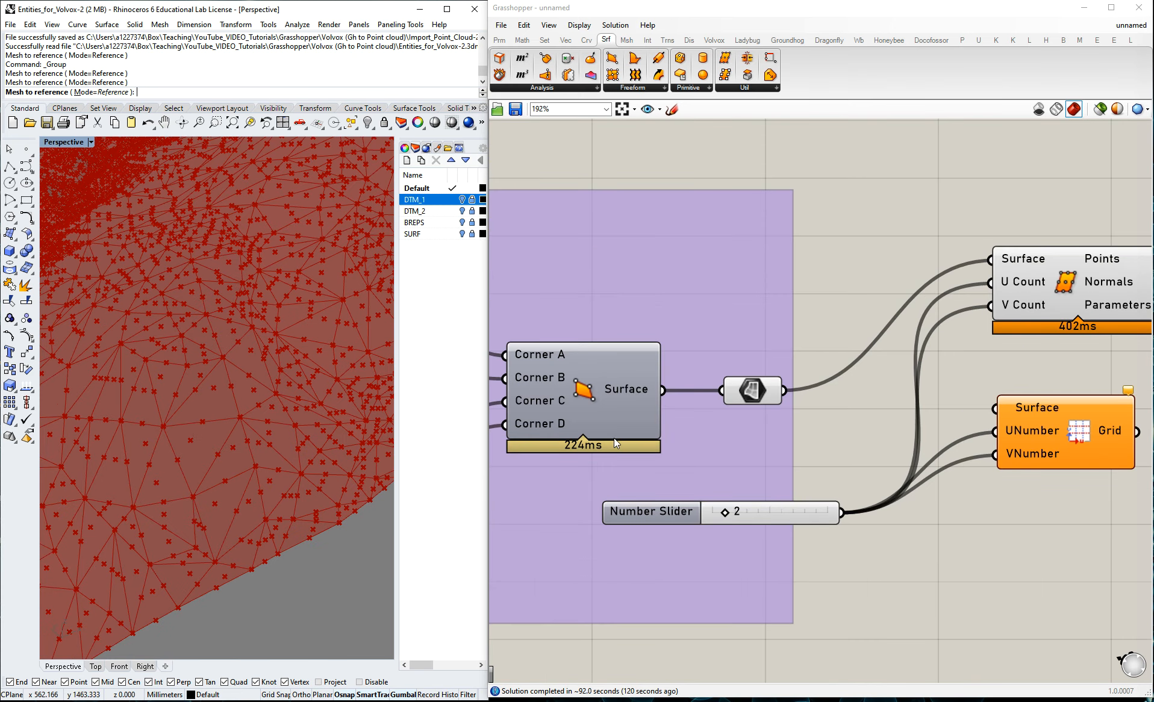
Set the number slider to 5 and highlight the Divide Surface points in the Rhino view.
{"action": "left_click", "coordinate": [737, 513]}
{"action": "left_click_drag", "start_coordinate": [763, 514], "coordinate": [770, 514]}
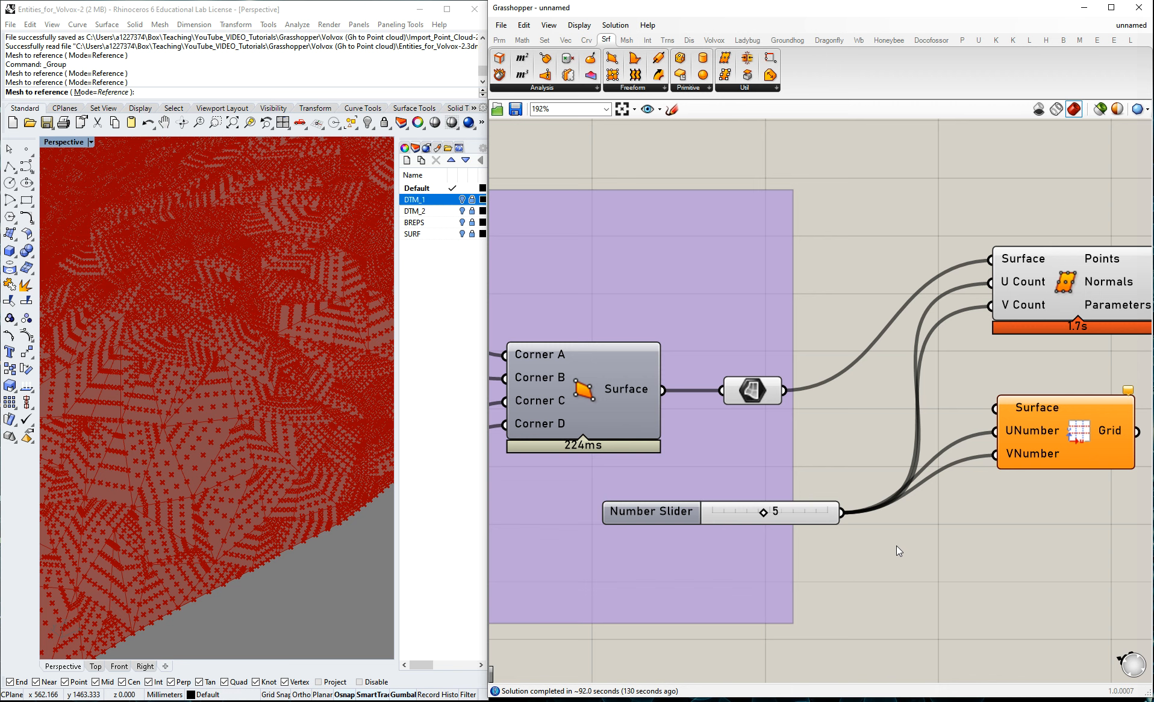
{"action": "scroll", "coordinate": [945, 514], "scroll_direction": "down", "scroll_amount": 4}
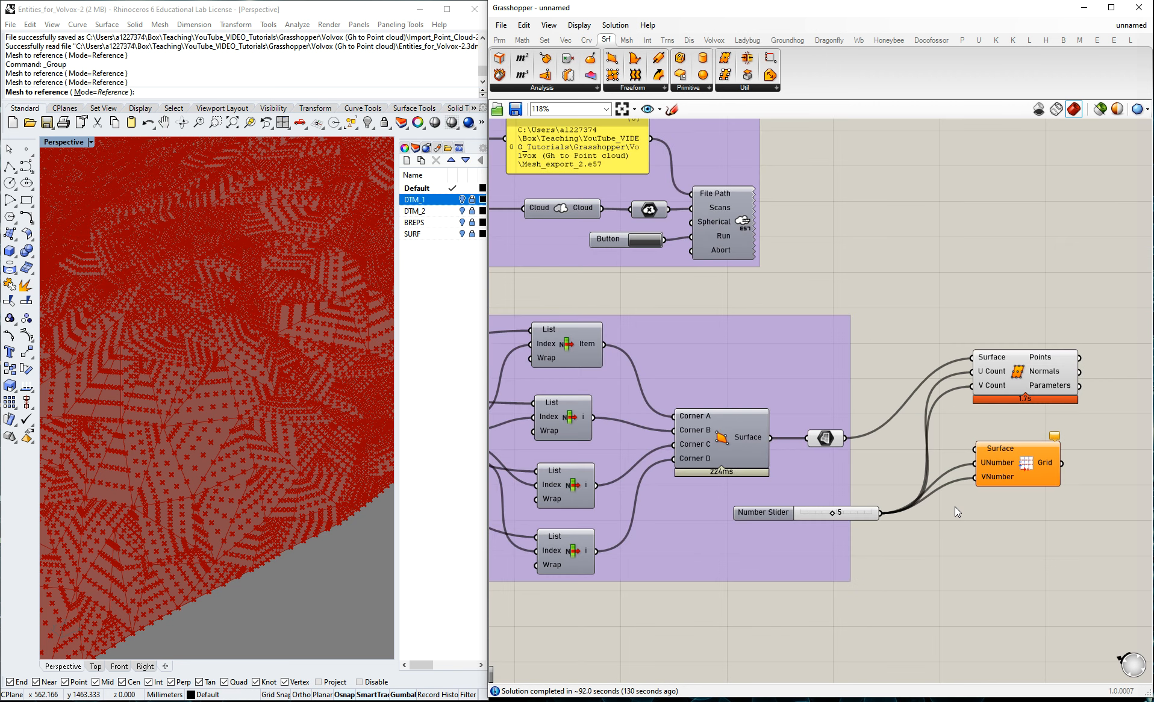
{"action": "scroll", "coordinate": [951, 500], "scroll_direction": "up", "scroll_amount": 3}
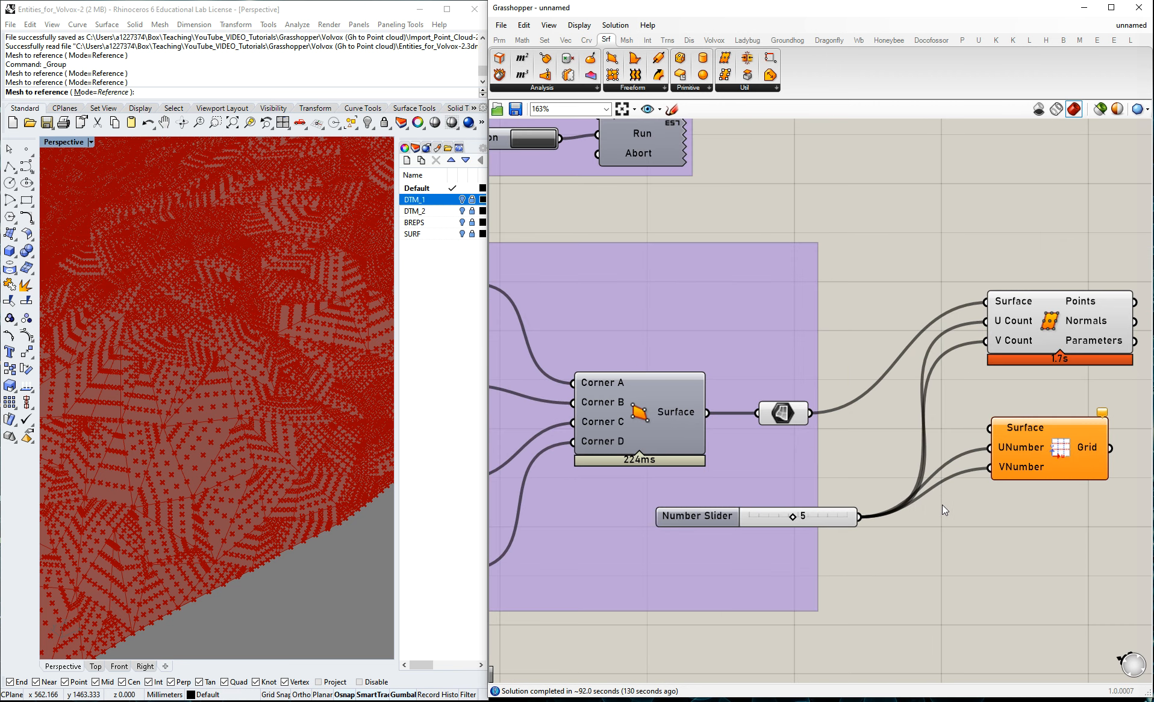
{"action": "left_click", "coordinate": [1061, 328]}
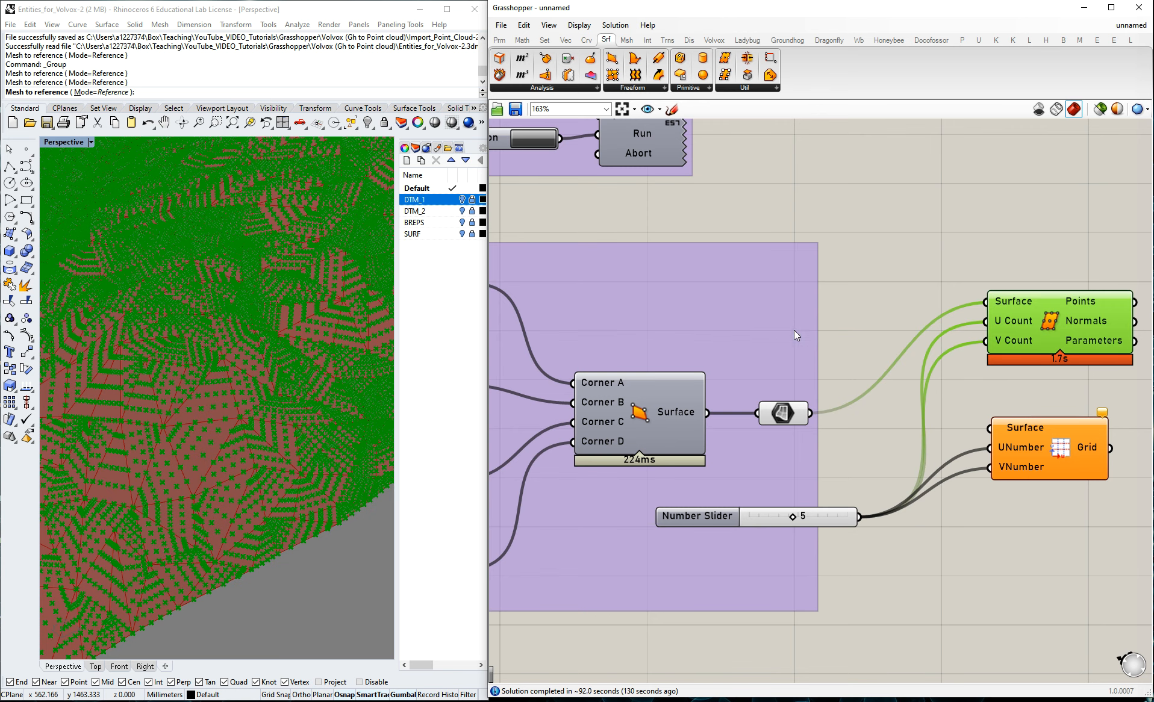
{"action": "left_click", "coordinate": [904, 293]}
Duplicate the "Export e57 cloud" group and place the copy to the right of Divide Surface.
{"action": "scroll", "coordinate": [785, 352], "scroll_direction": "down", "scroll_amount": 5}
{"action": "left_click", "coordinate": [706, 175]}
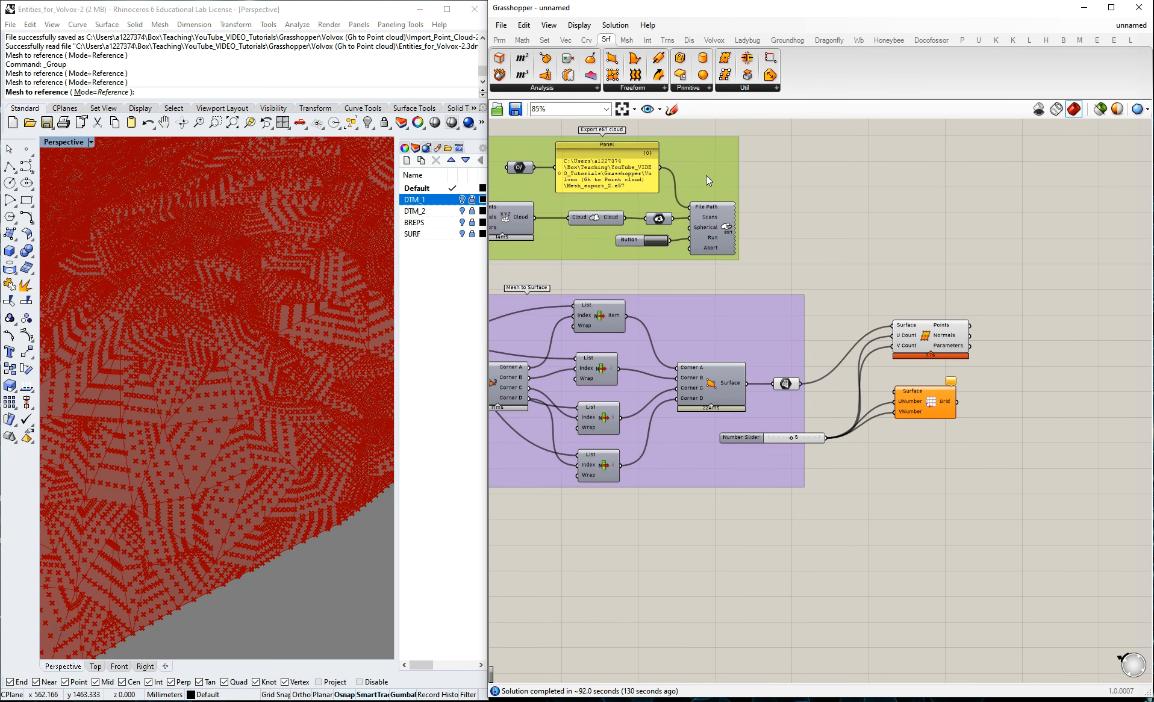
{"action": "left_click_drag", "start_coordinate": [695, 179], "coordinate": [1087, 280]}
{"action": "left_click", "coordinate": [980, 211]}
{"action": "left_click_drag", "start_coordinate": [908, 227], "coordinate": [1127, 388]}
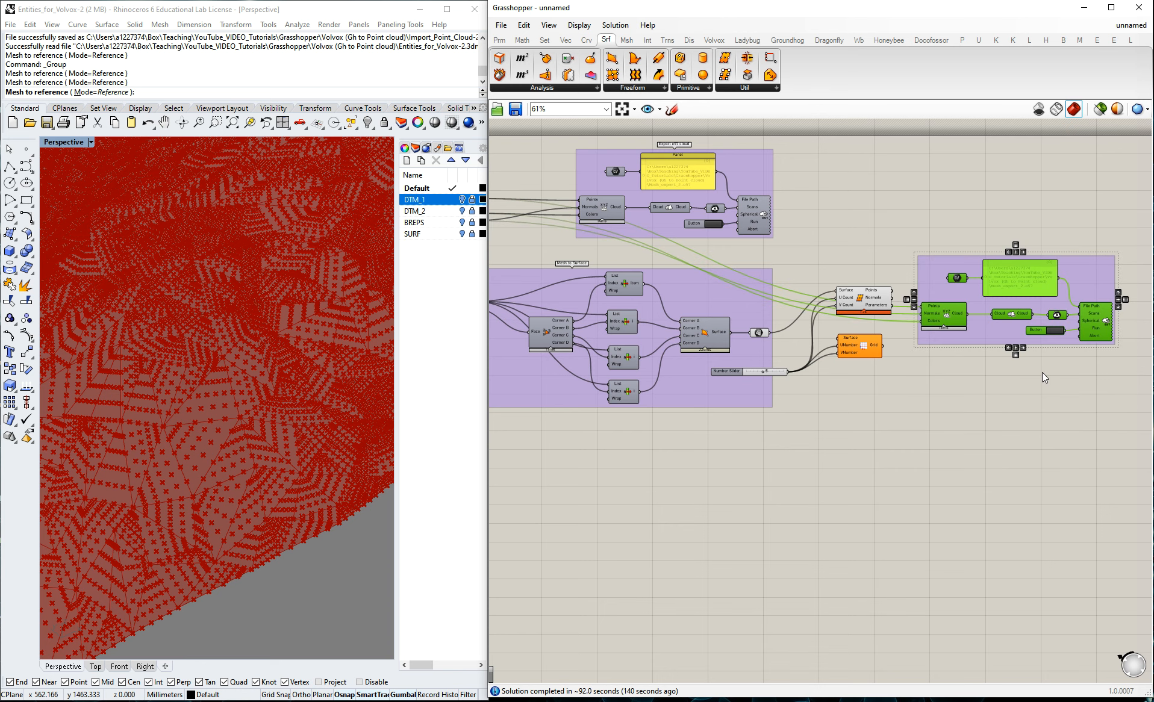
{"action": "scroll", "coordinate": [1095, 373], "scroll_direction": "up", "scroll_amount": 2}
{"action": "scroll", "coordinate": [901, 233], "scroll_direction": "up", "scroll_amount": 4}
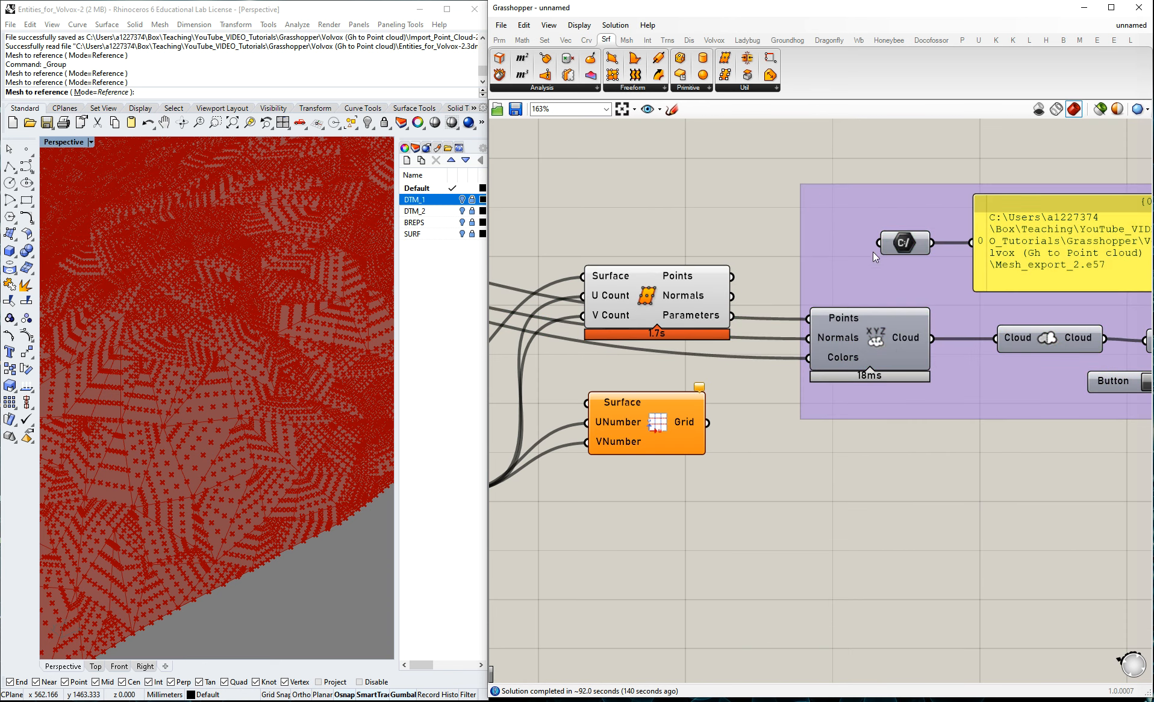
{"action": "left_click_drag", "start_coordinate": [860, 210], "coordinate": [883, 184]}
{"action": "left_click", "coordinate": [741, 227]}
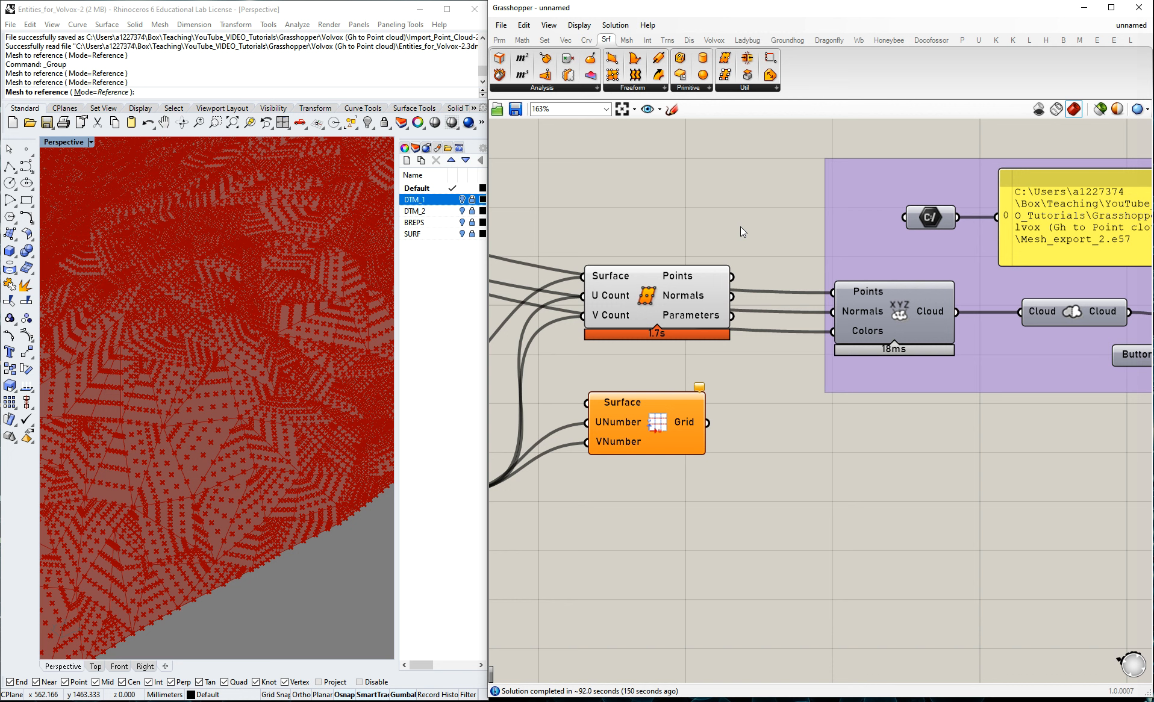
Set the copied group's File Path parameter to a new file named Mesh_Surf_export in the Volvox project folder.
{"action": "right_click", "coordinate": [938, 223]}
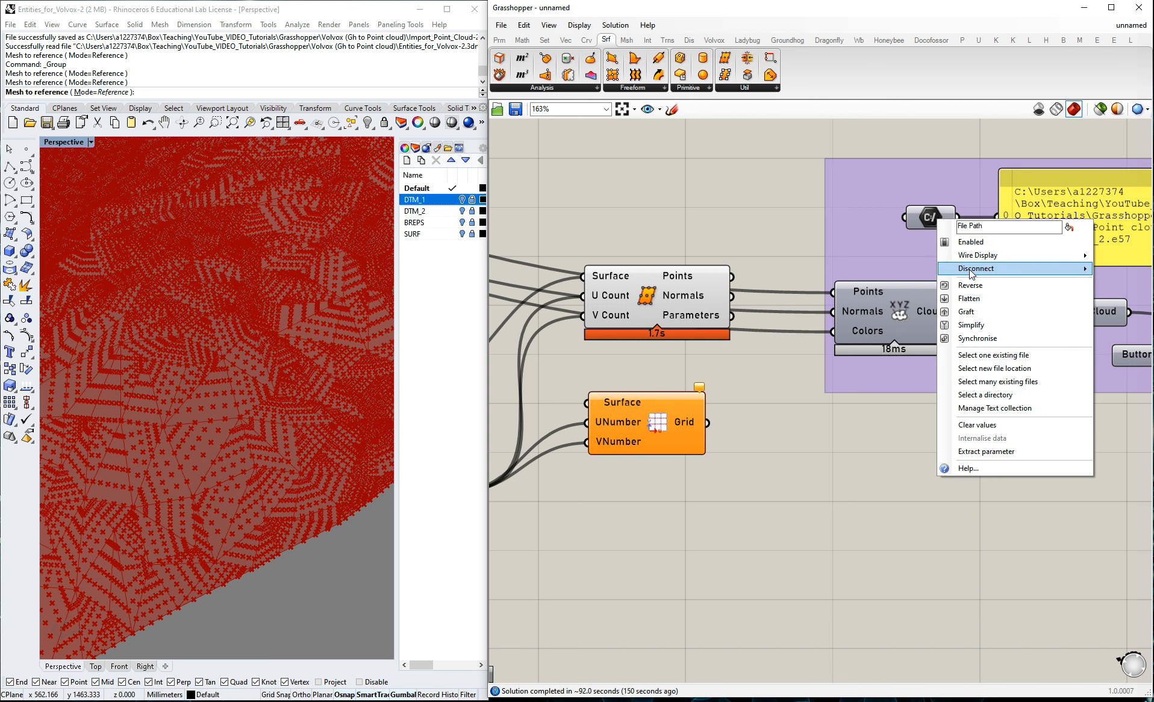
{"action": "right_click", "coordinate": [924, 210]}
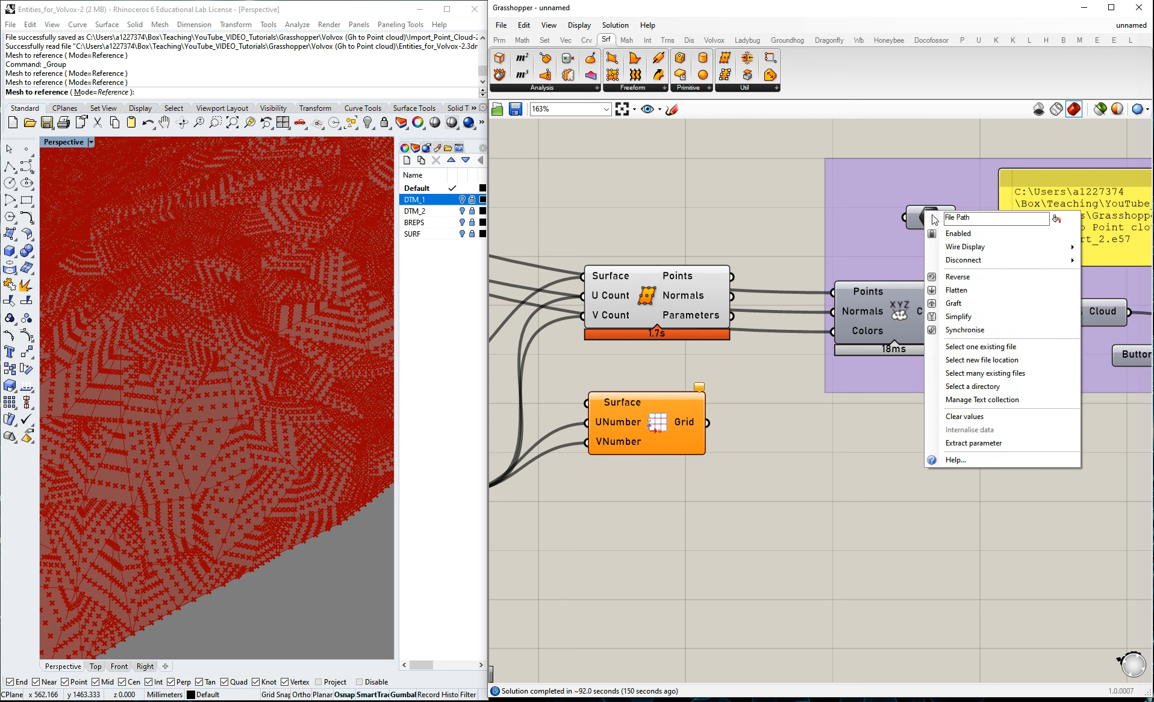
{"action": "left_click", "coordinate": [965, 347]}
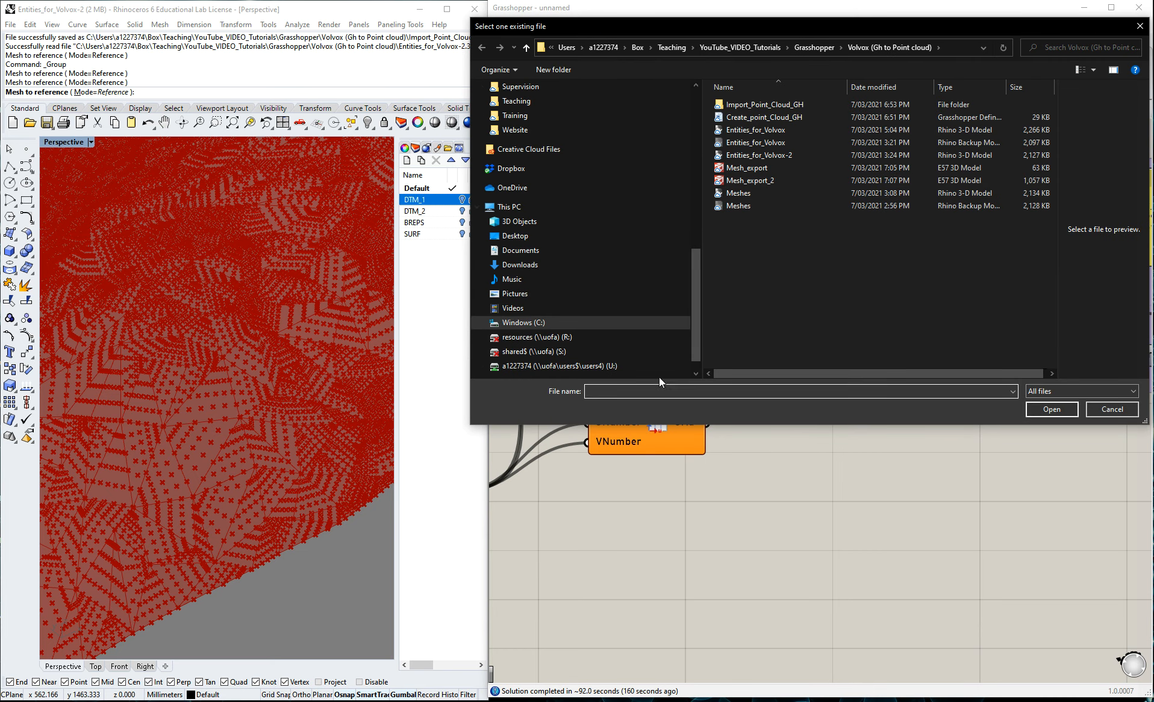
{"action": "type", "text": "Mes"}
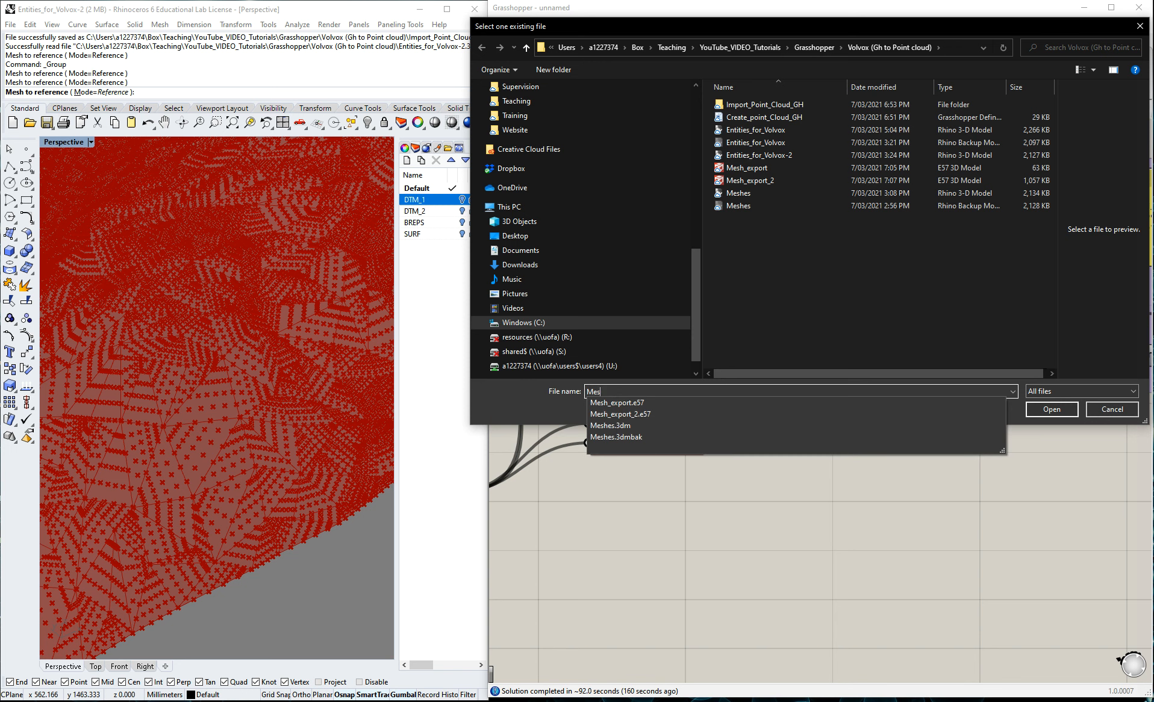
{"action": "type", "text": "h_"}
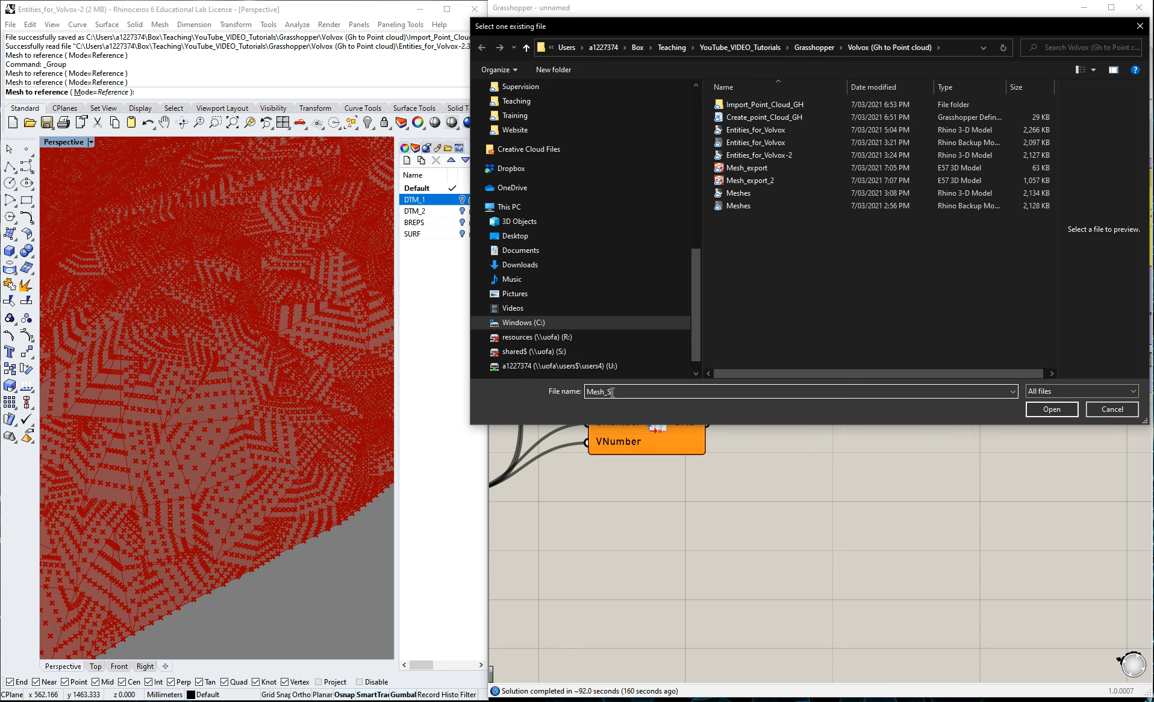
{"action": "type", "text": "Surf_exp"}
{"action": "left_click", "coordinate": [1050, 410]}
{"action": "scroll", "coordinate": [847, 252], "scroll_direction": "down", "scroll_amount": 2}
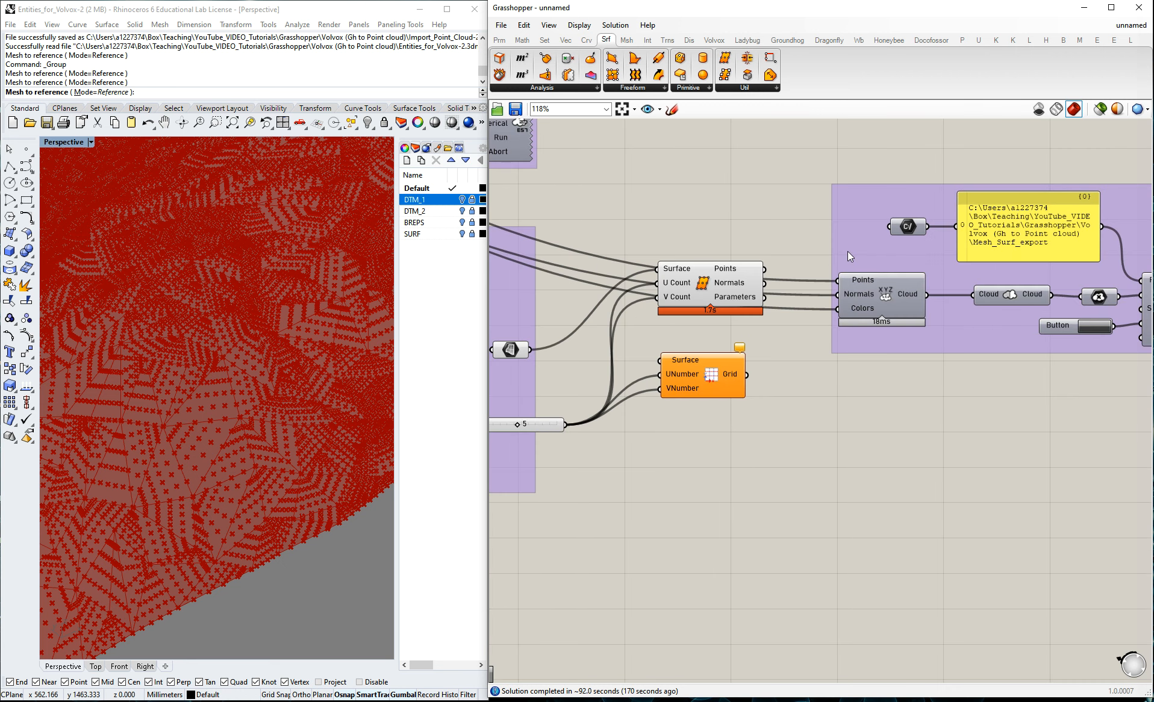
Wire Divide Surface's Points output to the copied cloud component's Points input and disconnect its Normals and Colors inputs.
{"action": "scroll", "coordinate": [847, 252], "scroll_direction": "up", "scroll_amount": 2}
{"action": "left_click_drag", "start_coordinate": [703, 274], "coordinate": [797, 289]}
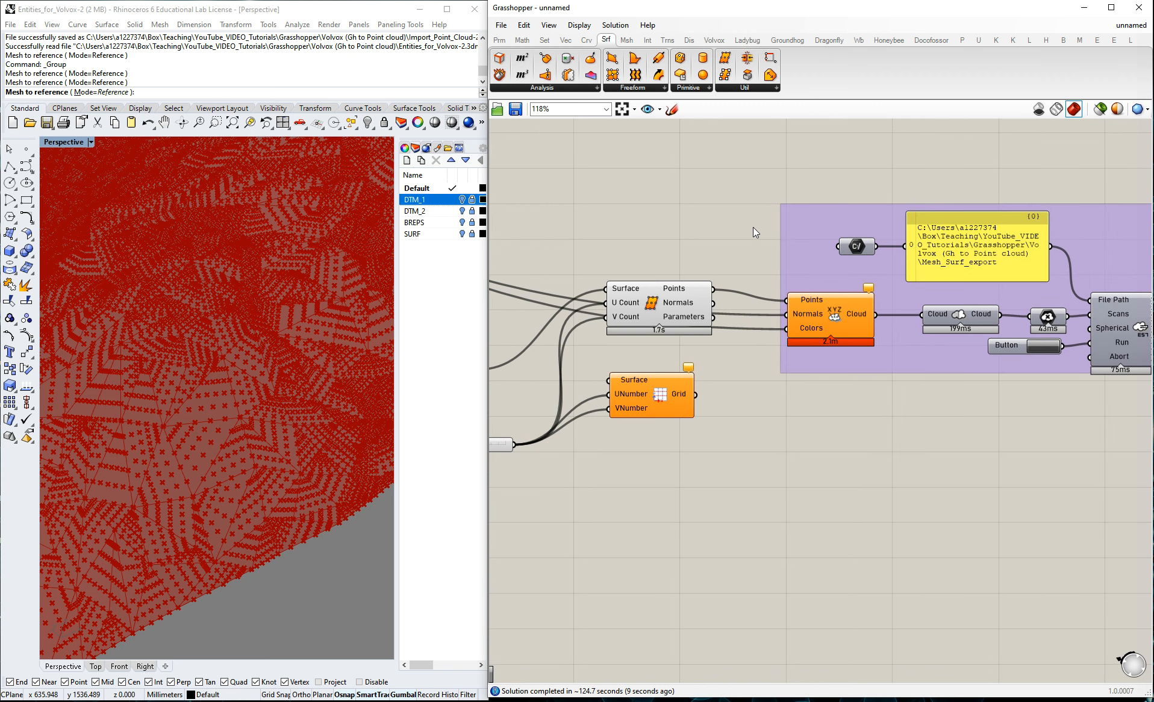
{"action": "right_click", "coordinate": [790, 315]}
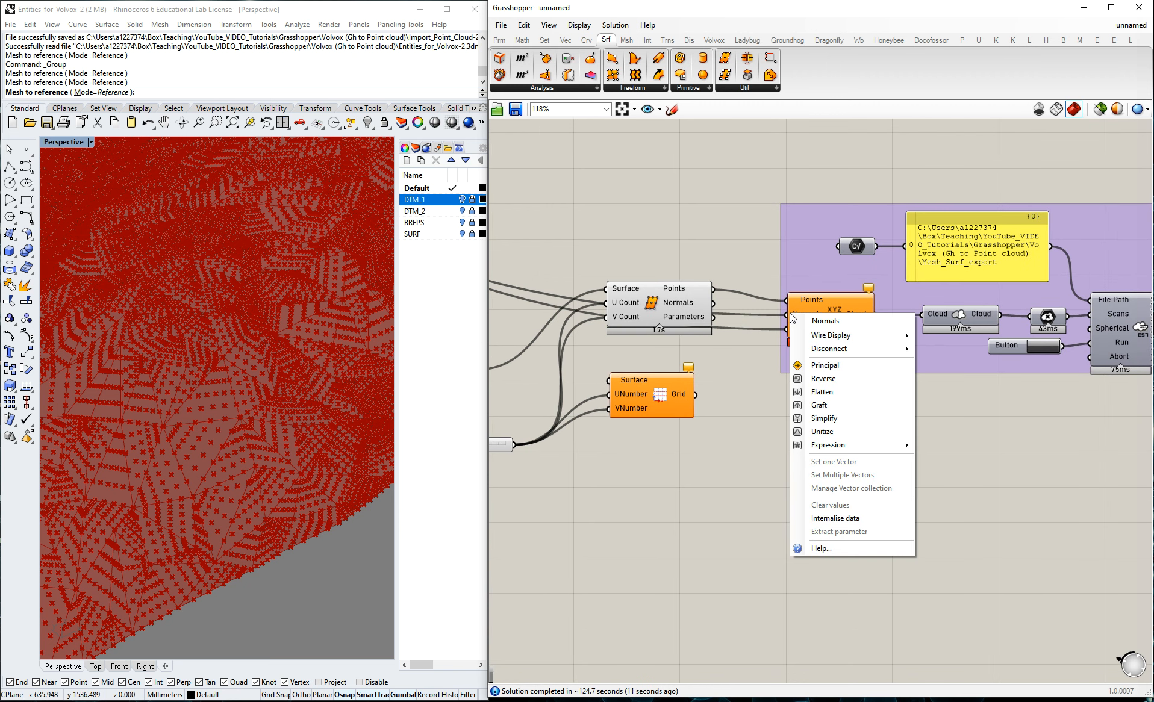
{"action": "mouse_move", "coordinate": [830, 349]}
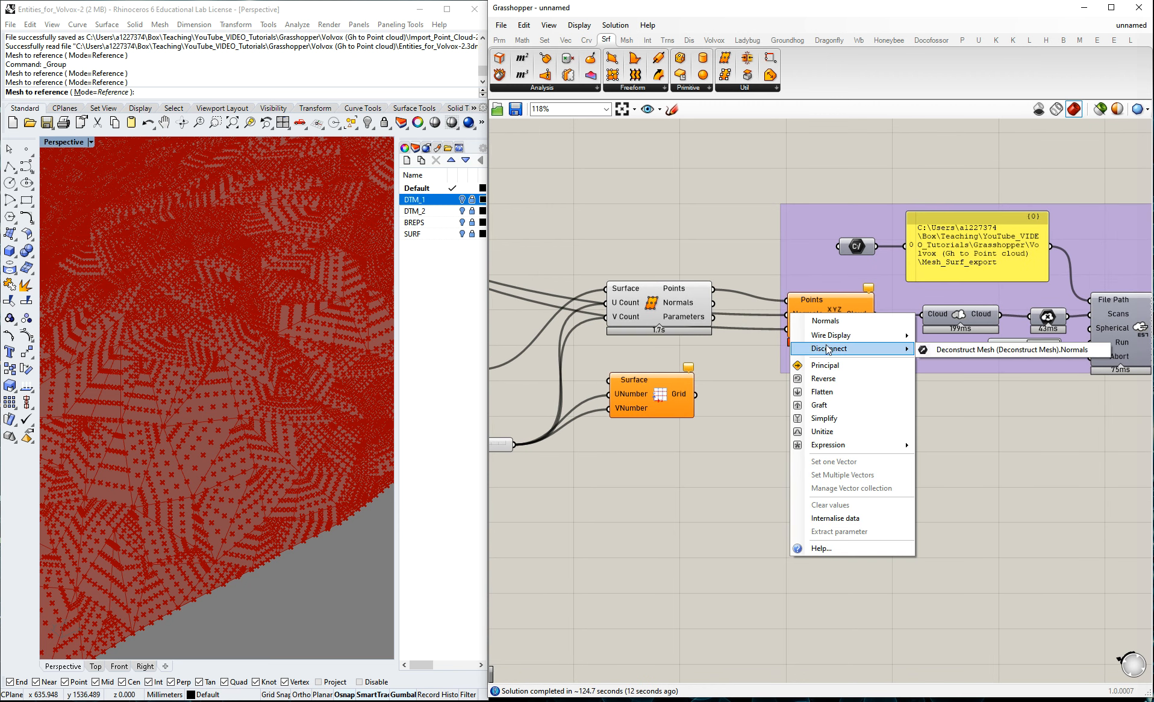
{"action": "left_click", "coordinate": [954, 348]}
{"action": "right_click", "coordinate": [790, 329]}
{"action": "mouse_move", "coordinate": [862, 365]}
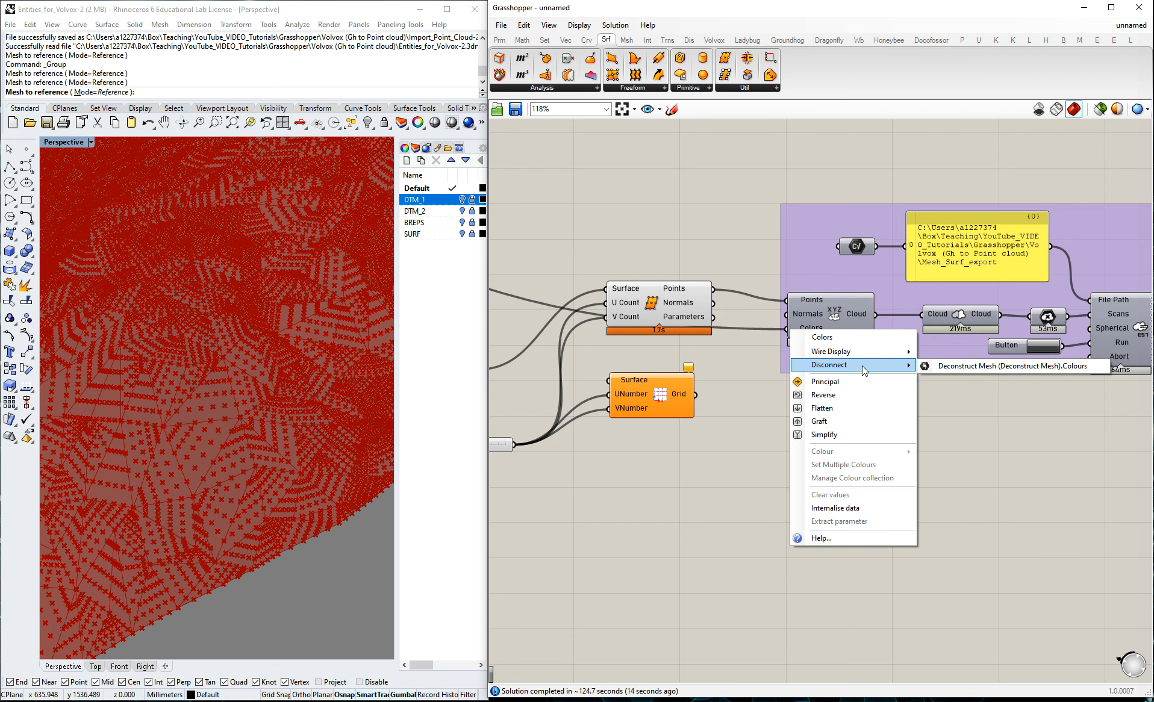
{"action": "left_click", "coordinate": [959, 367]}
Run the surface points E57 export and check the Mesh_Surf_export file size in the project folder.
{"action": "scroll", "coordinate": [754, 392], "scroll_direction": "down", "scroll_amount": 4}
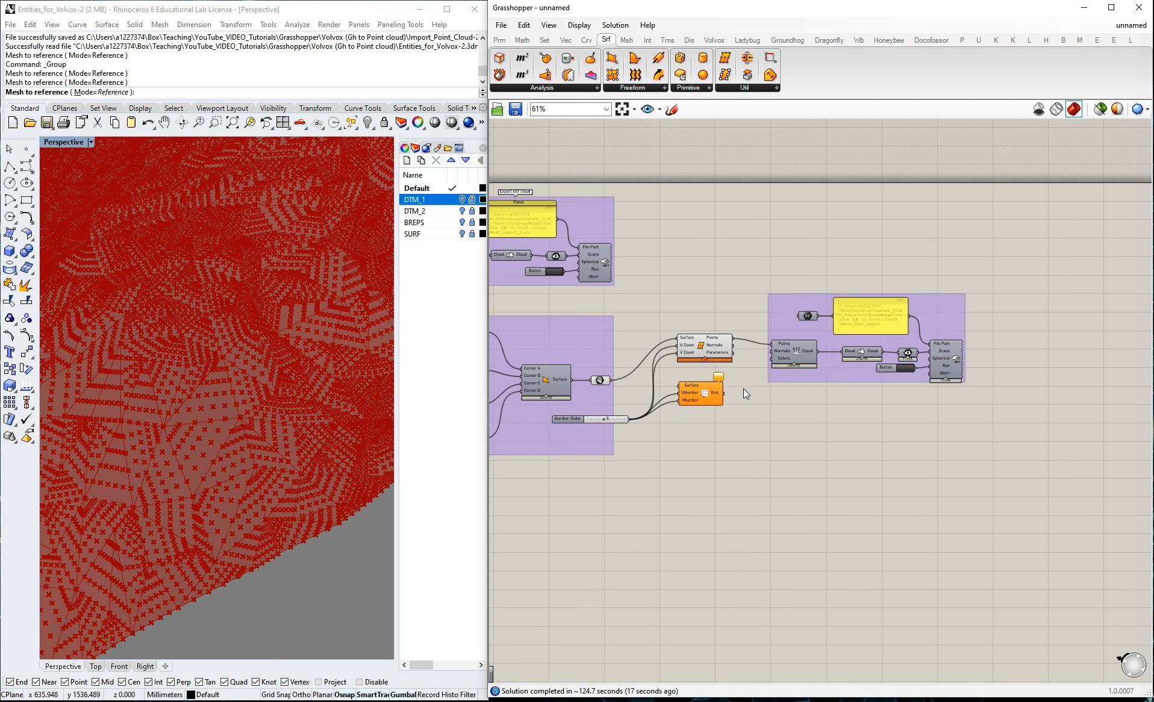
{"action": "scroll", "coordinate": [863, 344], "scroll_direction": "up", "scroll_amount": 3}
{"action": "scroll", "coordinate": [587, 372], "scroll_direction": "up", "scroll_amount": 1}
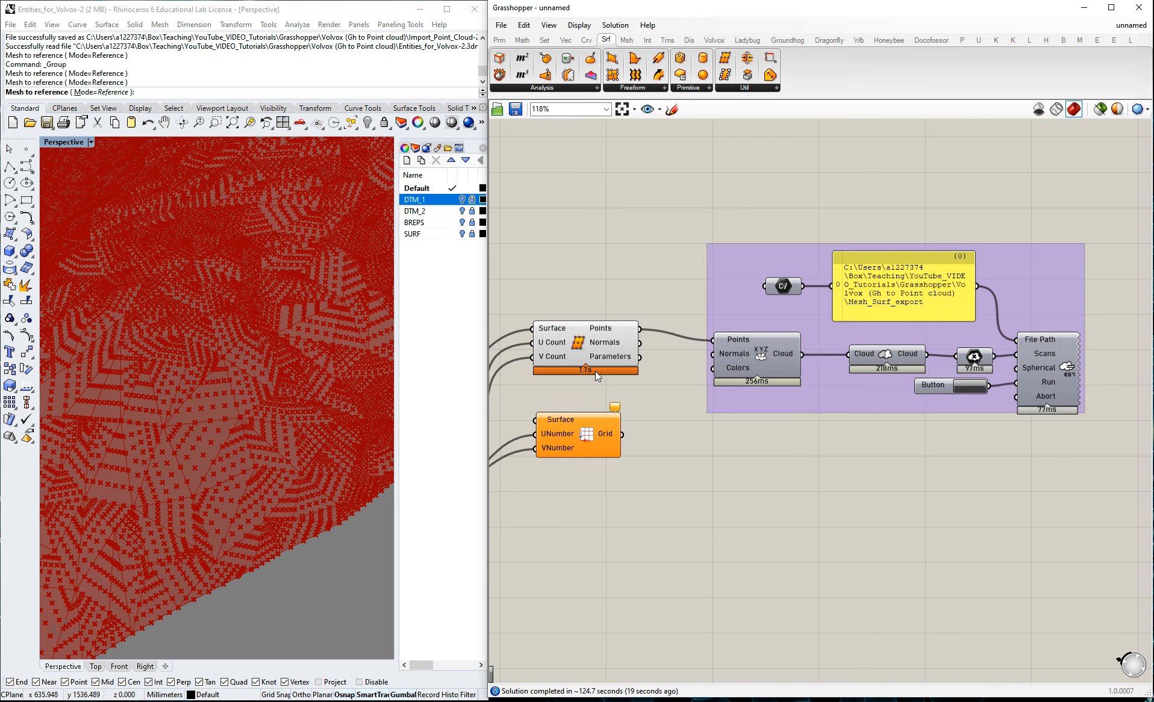
{"action": "mouse_move", "coordinate": [720, 354]}
{"action": "right_click", "coordinate": [906, 298]}
{"action": "left_click", "coordinate": [873, 305]}
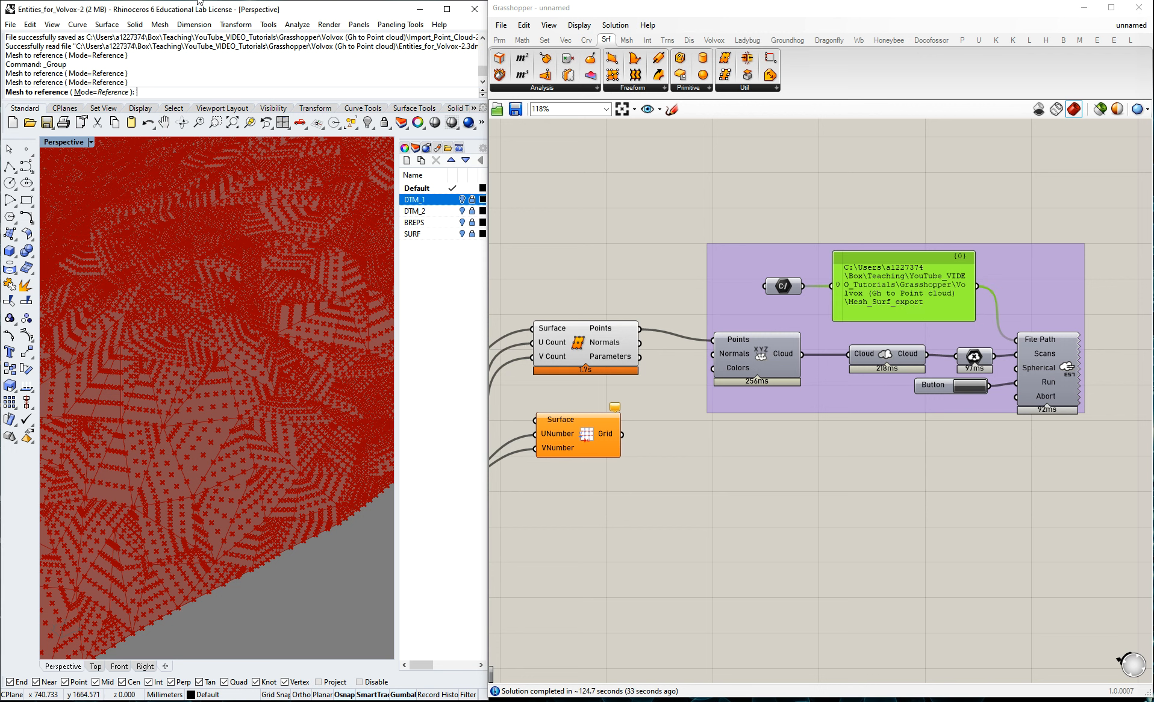
{"action": "key", "text": "alt+Tab"}
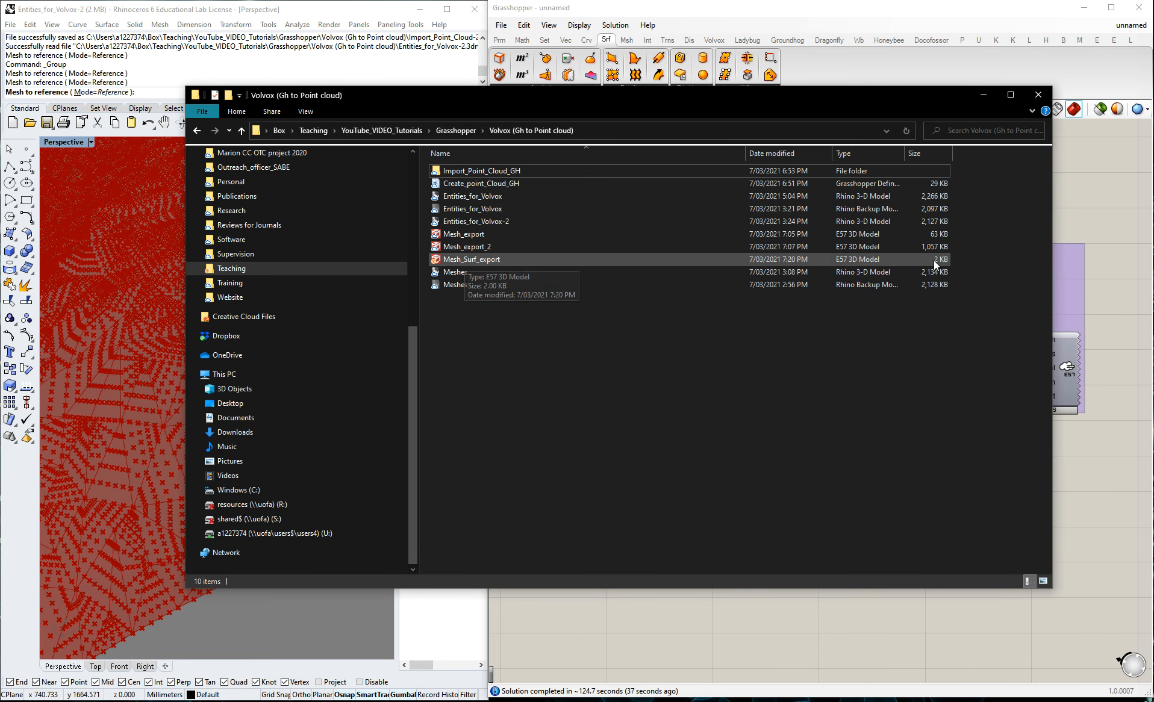
{"action": "left_click", "coordinate": [1079, 245]}
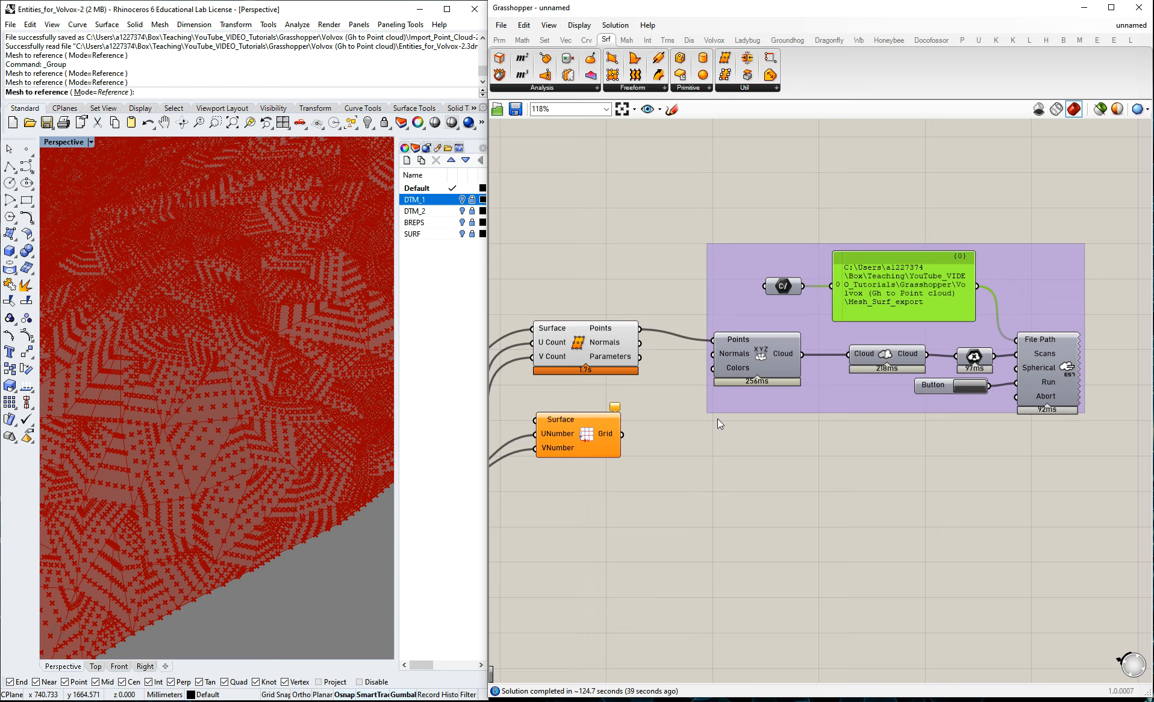
Examine the Divide Surface points and the cloud component's output in the Rhino view.
{"action": "scroll", "coordinate": [718, 418], "scroll_direction": "down", "scroll_amount": 5}
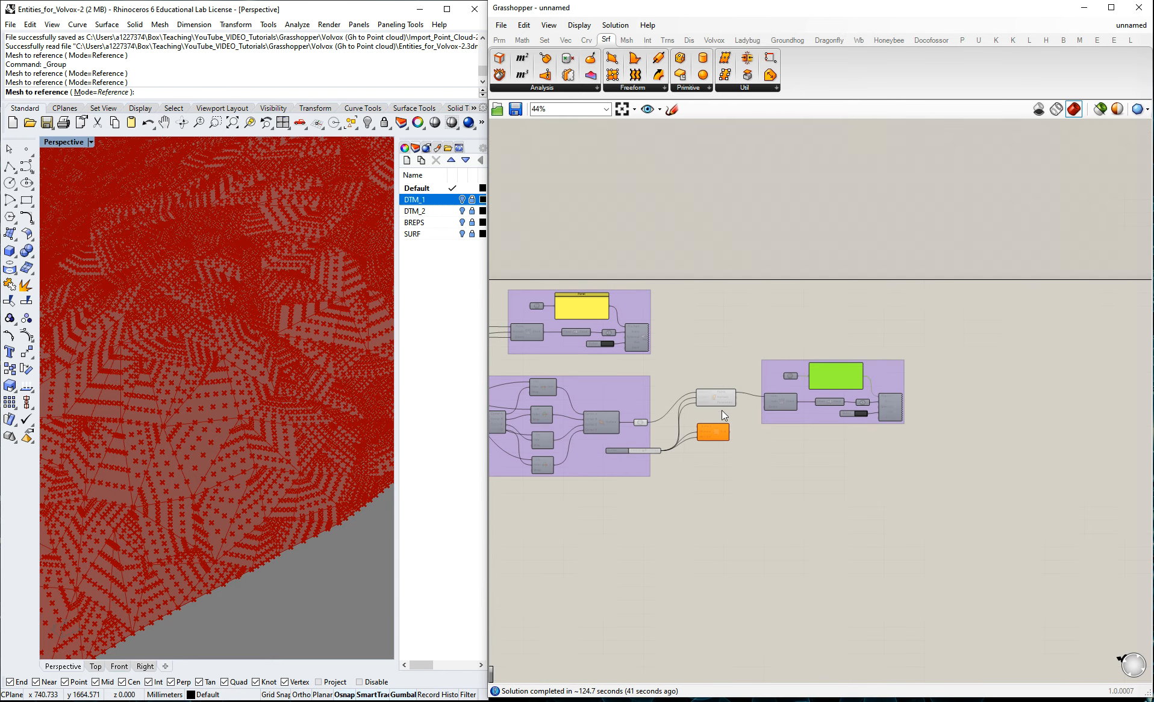
{"action": "scroll", "coordinate": [757, 408], "scroll_direction": "up", "scroll_amount": 4}
{"action": "left_click", "coordinate": [770, 388]}
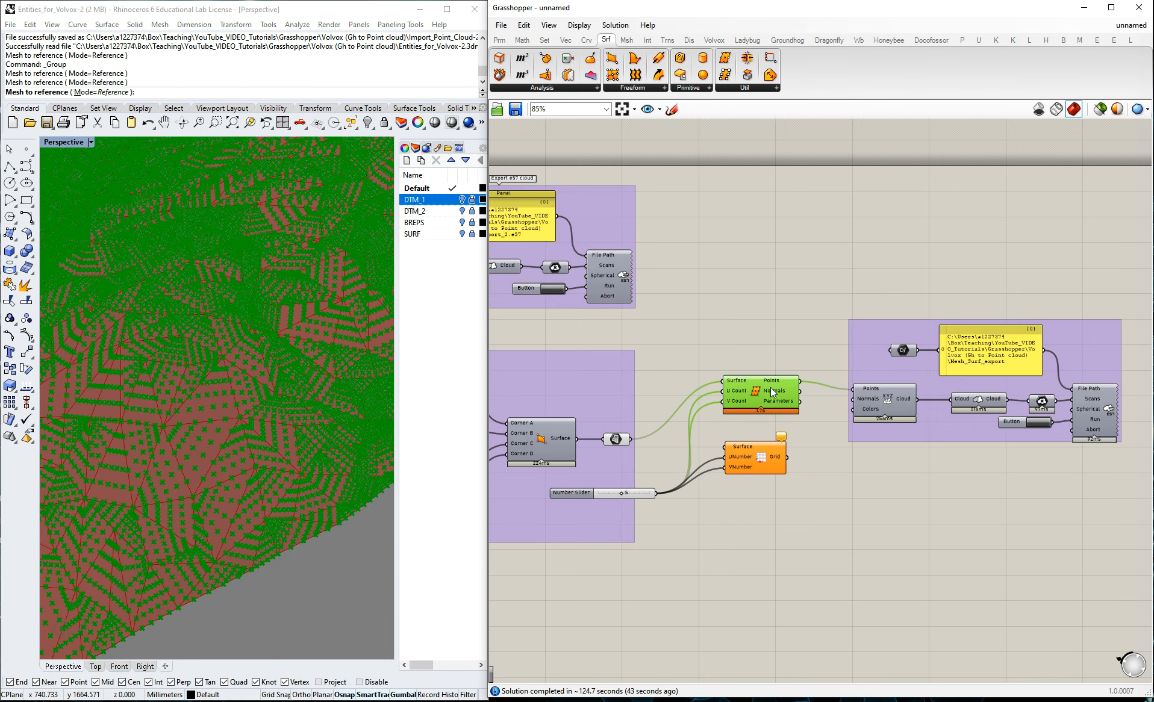
{"action": "left_click", "coordinate": [896, 407]}
{"action": "left_click", "coordinate": [908, 288]}
{"action": "scroll", "coordinate": [1080, 402], "scroll_direction": "up", "scroll_amount": 3}
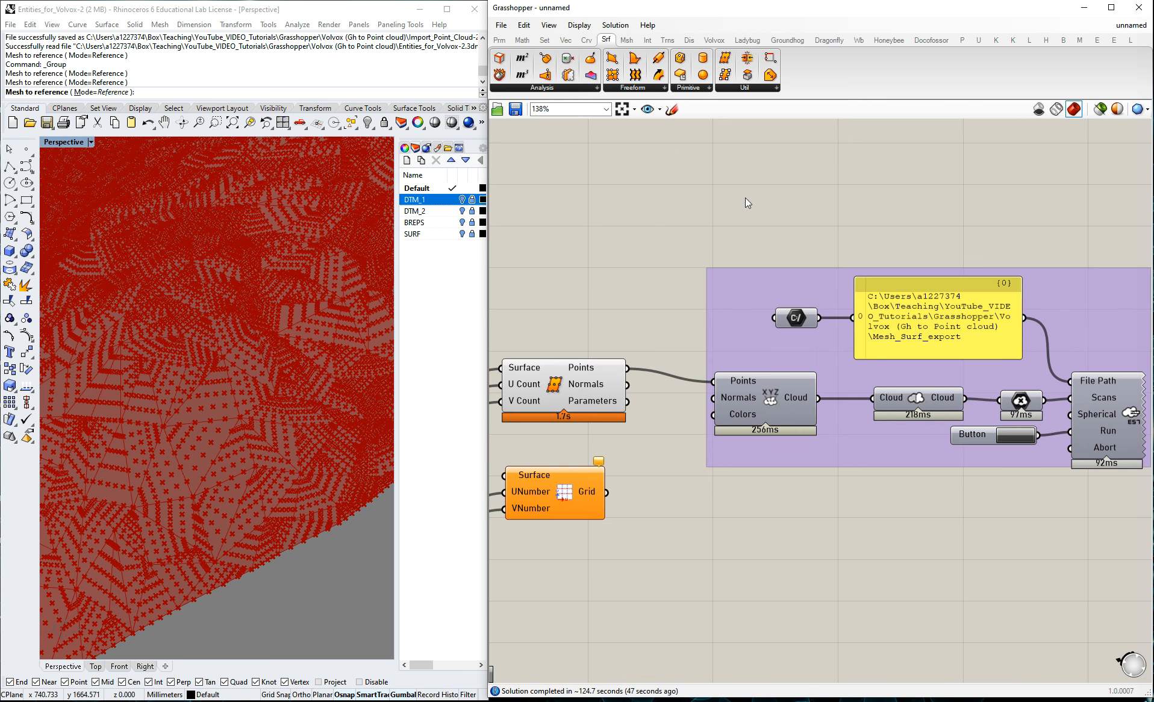
Switch to CloudCompare and open the Mesh_Surf_export E57 file.
{"action": "left_click", "coordinate": [126, 1]}
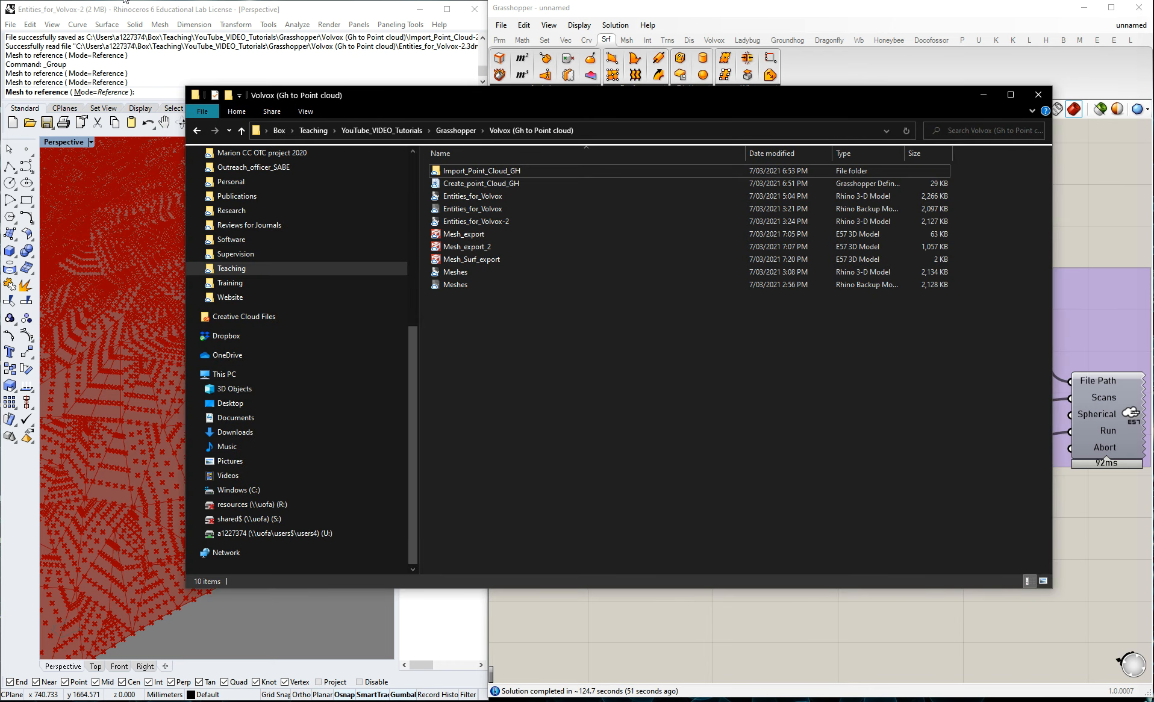
{"action": "left_click", "coordinate": [125, 1]}
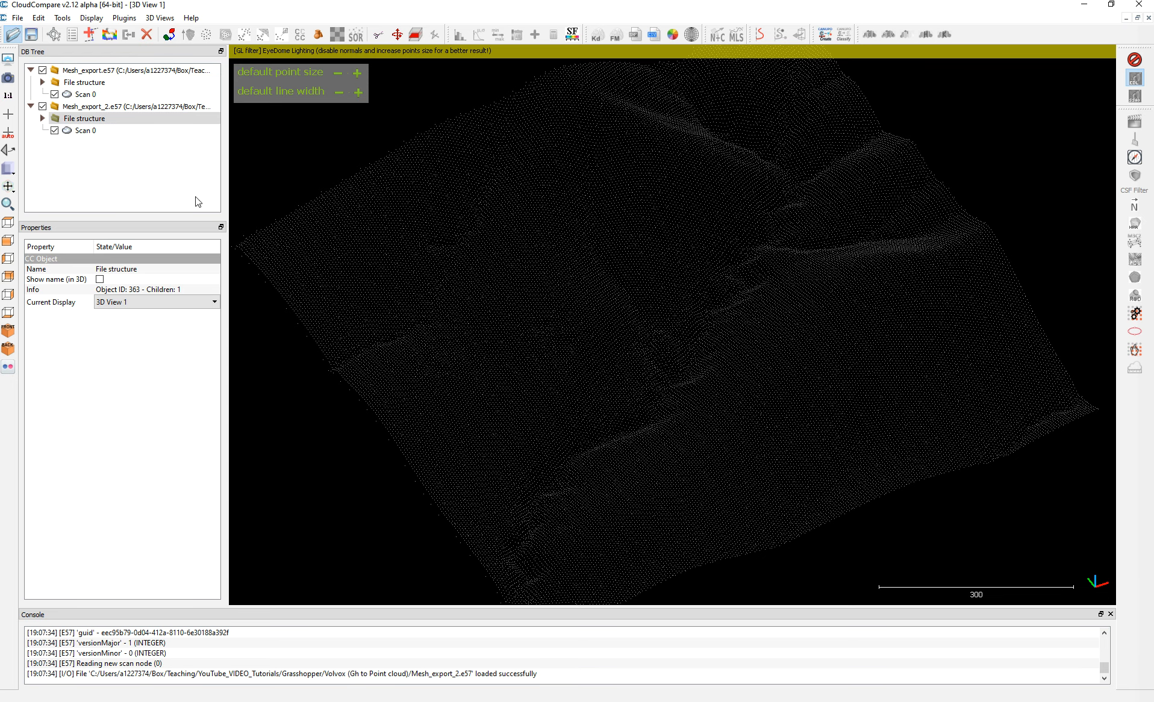
{"action": "key", "text": "ctrl+o"}
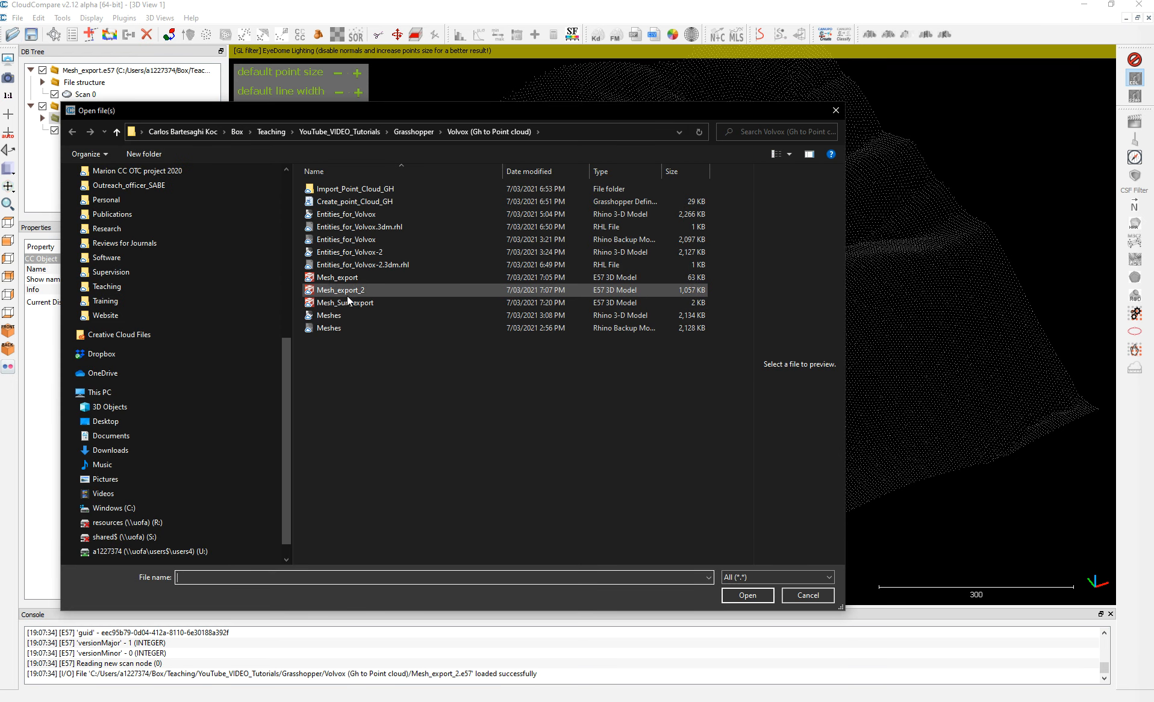
{"action": "left_click", "coordinate": [347, 299]}
{"action": "left_click", "coordinate": [762, 597]}
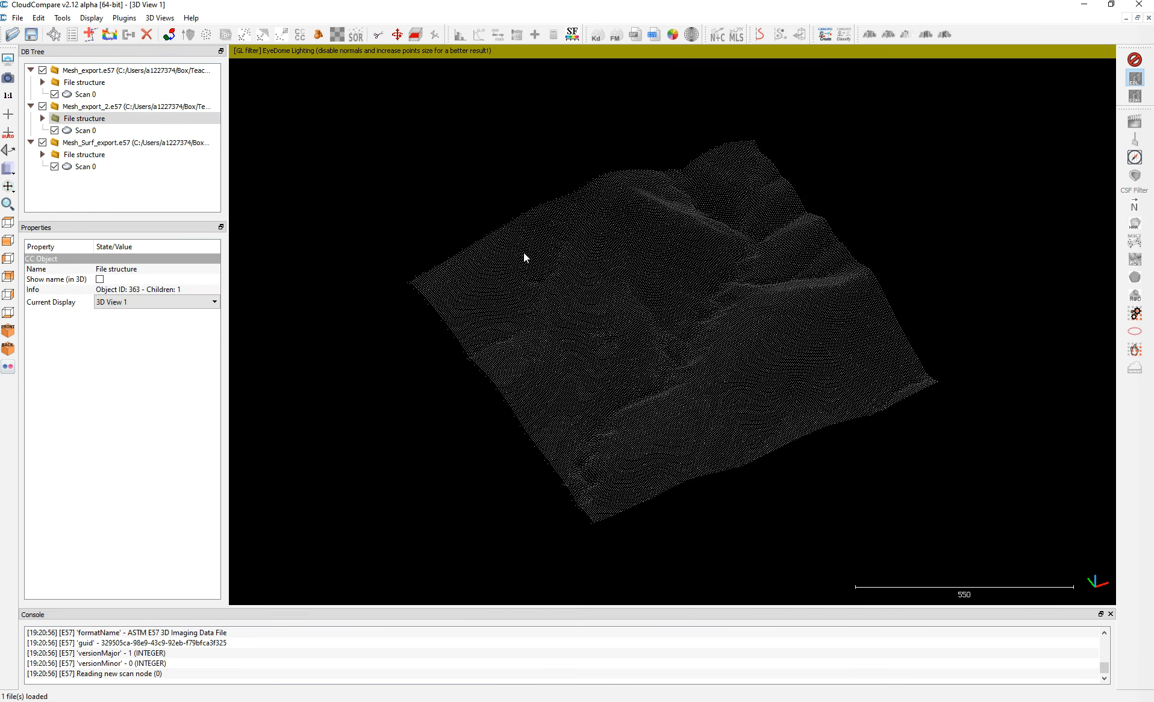
Hide the Mesh_export and Mesh_export_2 clouds and examine the extent of Mesh_Surf_export on its own.
{"action": "left_click", "coordinate": [42, 142]}
{"action": "left_click", "coordinate": [42, 106]}
{"action": "left_click", "coordinate": [43, 69]}
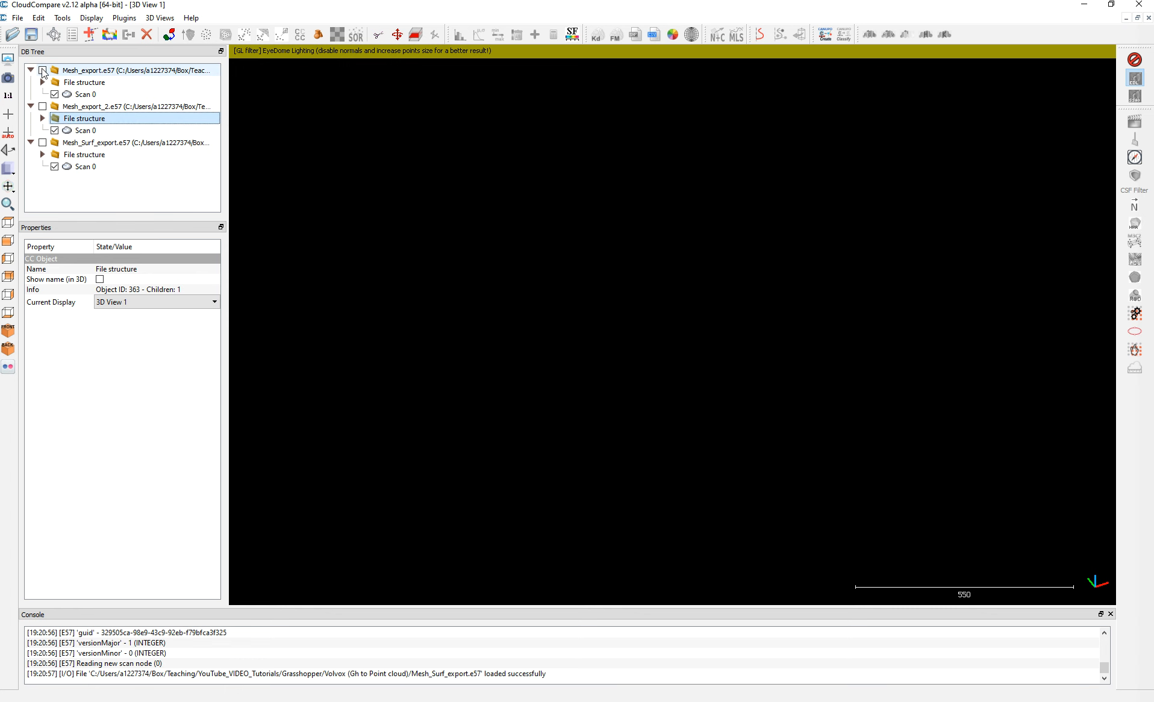
{"action": "left_click", "coordinate": [42, 142]}
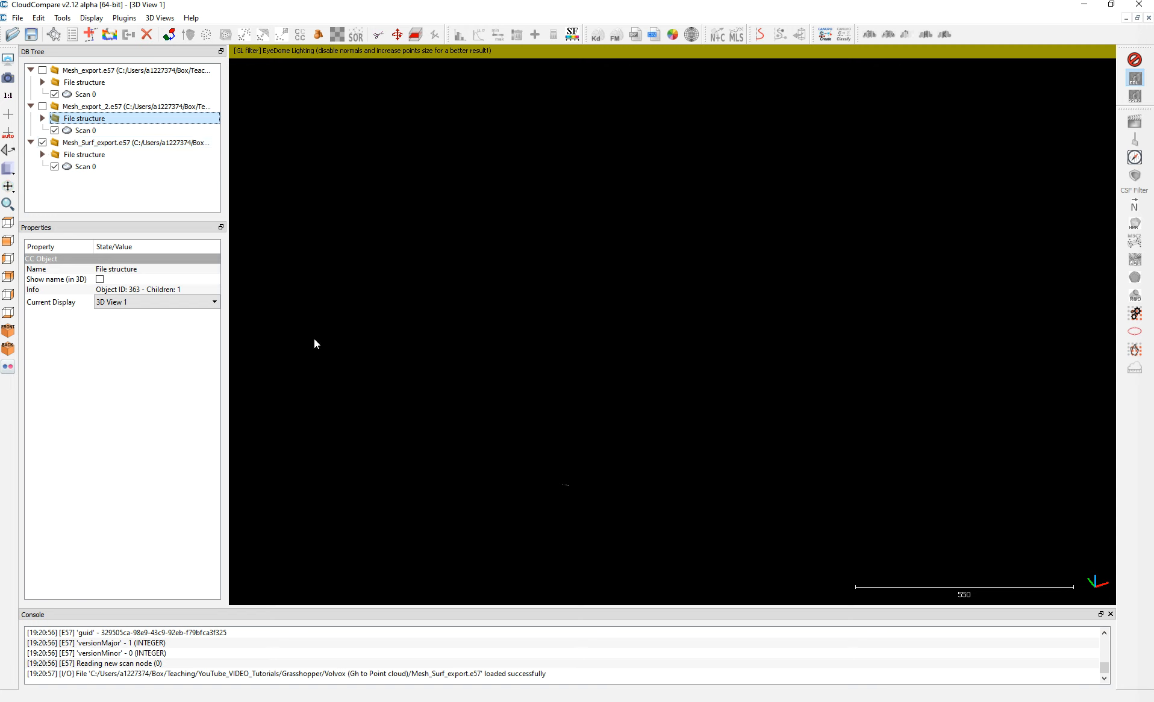
{"action": "scroll", "coordinate": [562, 490], "scroll_direction": "up", "scroll_amount": 2}
{"action": "left_click", "coordinate": [527, 543]}
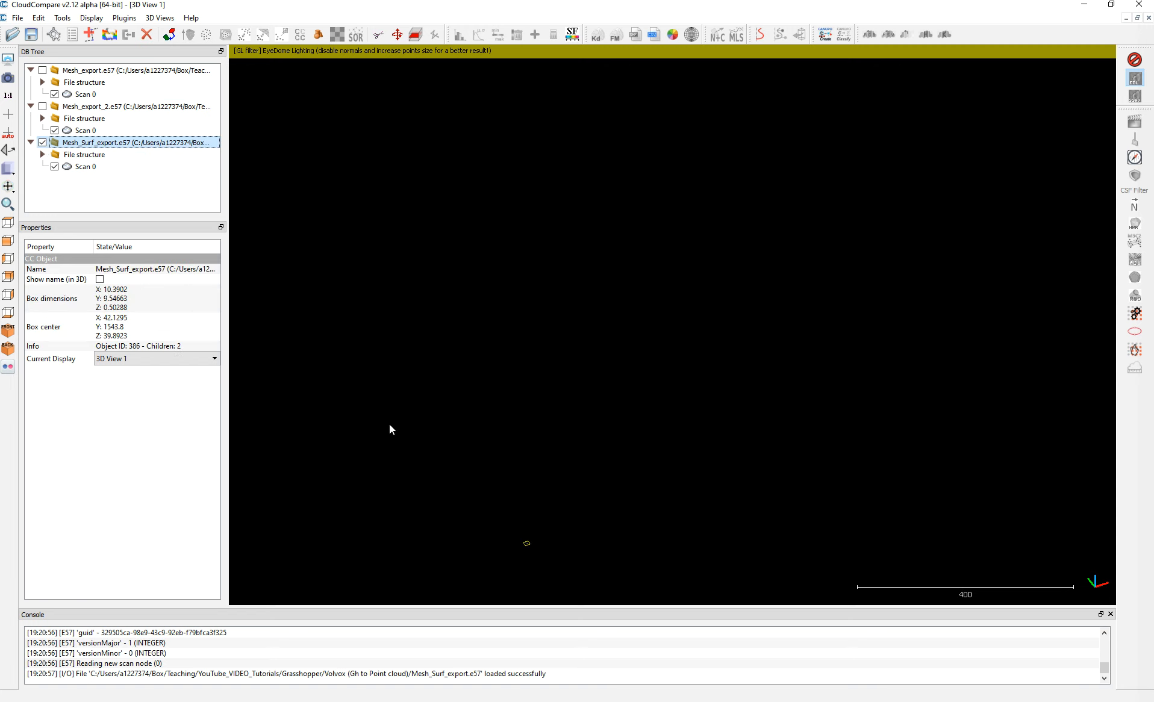
Remove Mesh_Surf_export from CloudCompare and delete its E57 file from the project folder.
{"action": "key", "text": "Delete"}
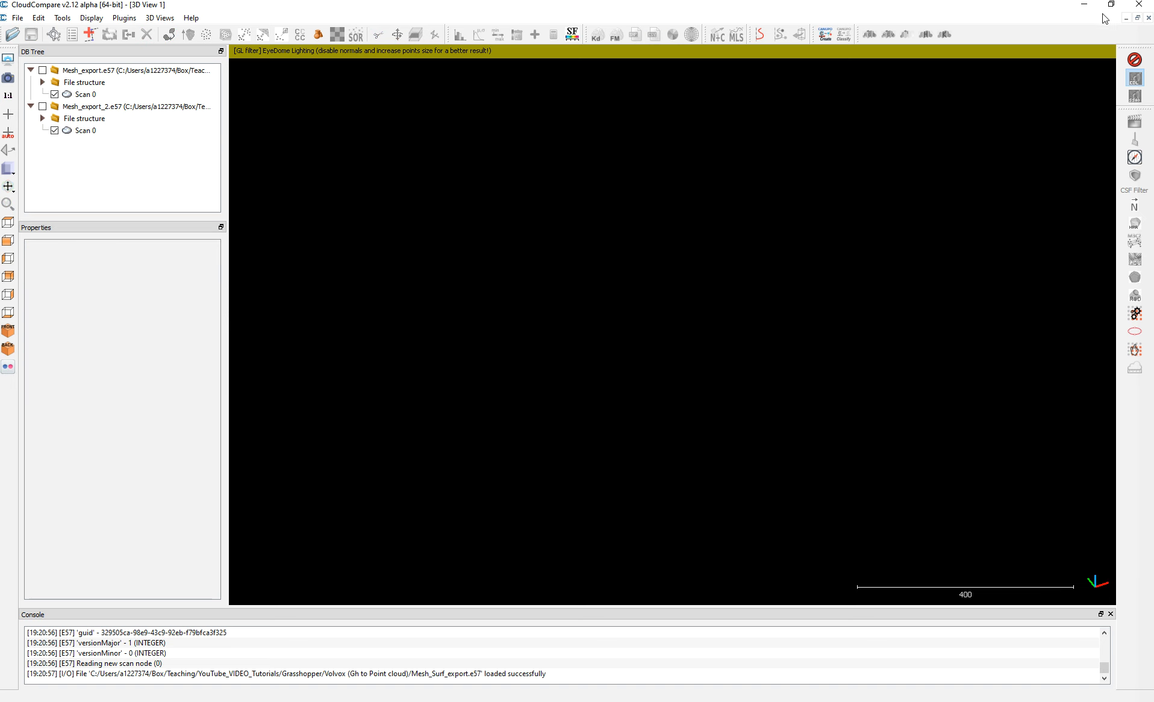
{"action": "left_click", "coordinate": [1085, 6]}
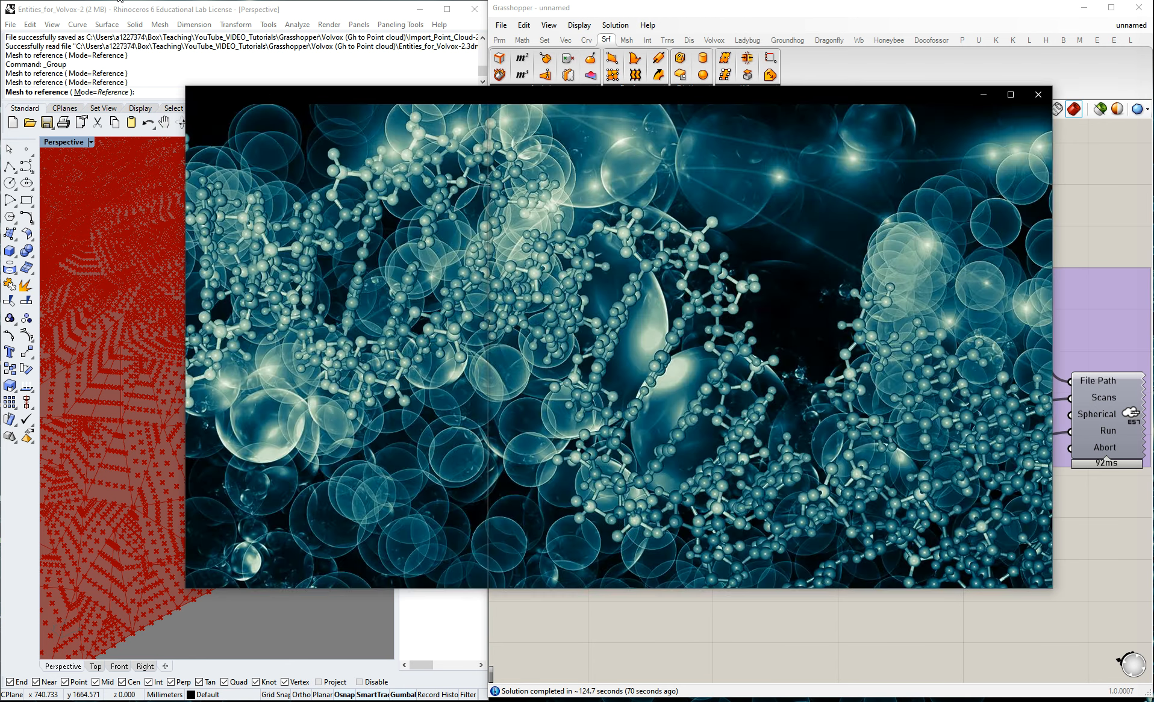
{"action": "left_click", "coordinate": [481, 259]}
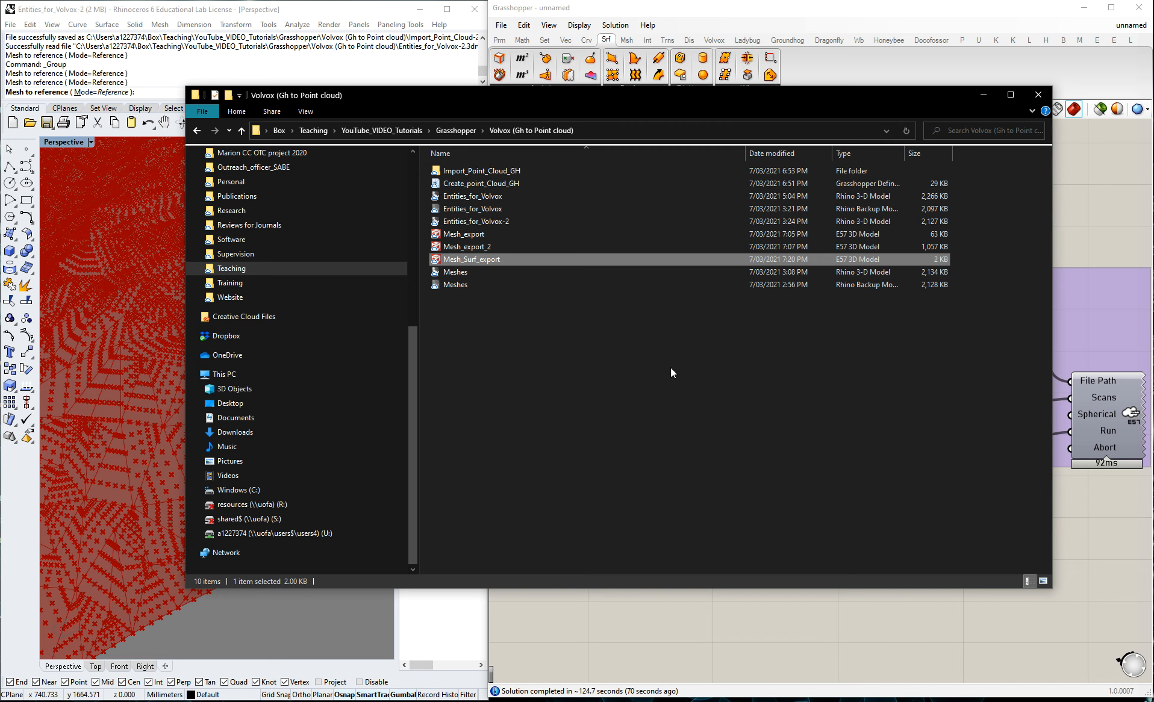
{"action": "key", "text": "Delete"}
{"action": "left_click", "coordinate": [620, 407]}
{"action": "left_click", "coordinate": [1105, 190]}
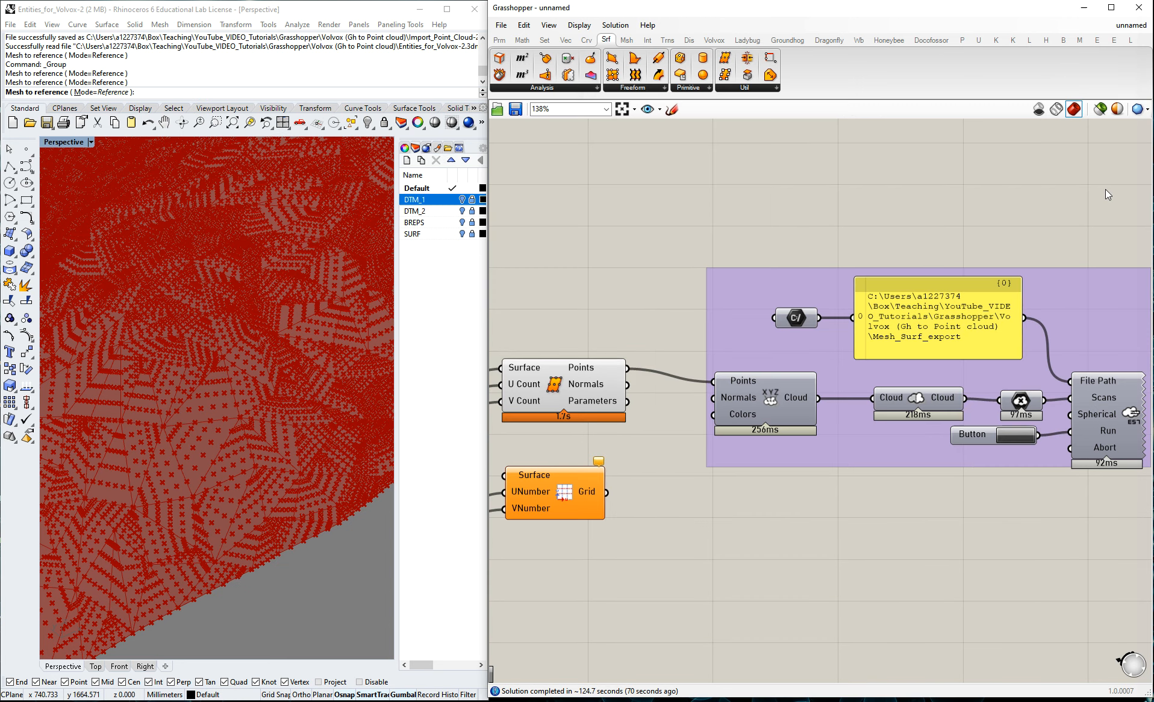
Run the E57 export again to check the size of Mesh_Surf_export, and delete the file from the project folder.
{"action": "left_click", "coordinate": [1024, 435]}
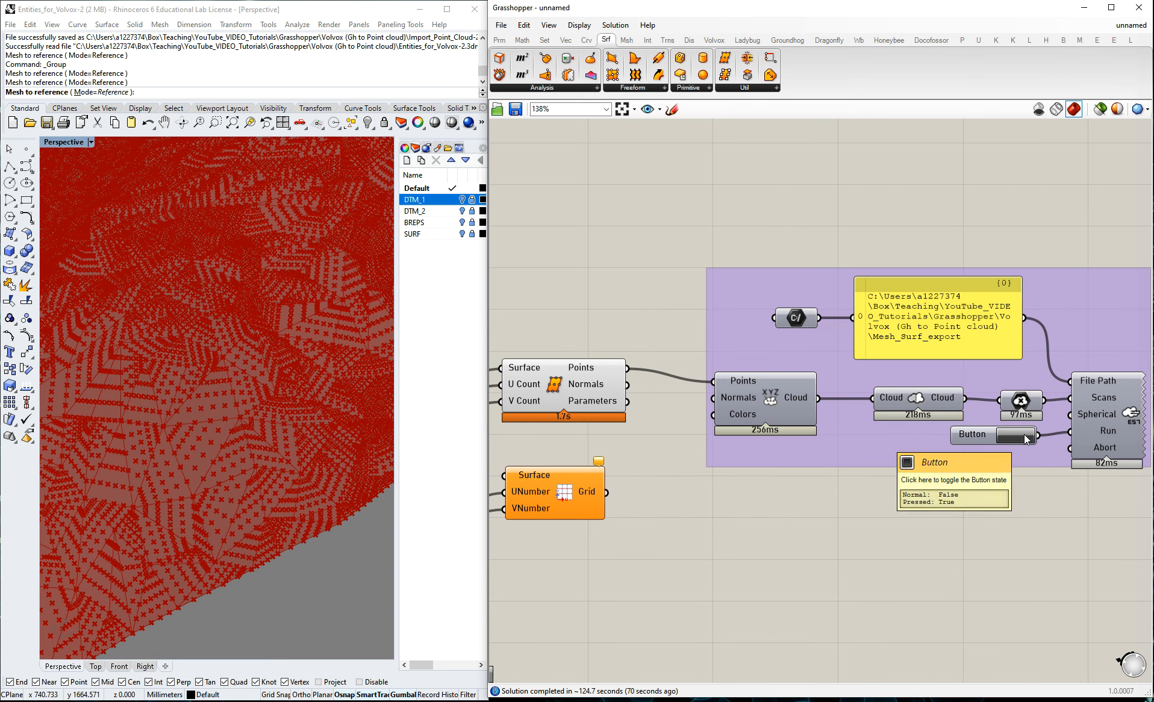
{"action": "key", "text": "alt+Tab"}
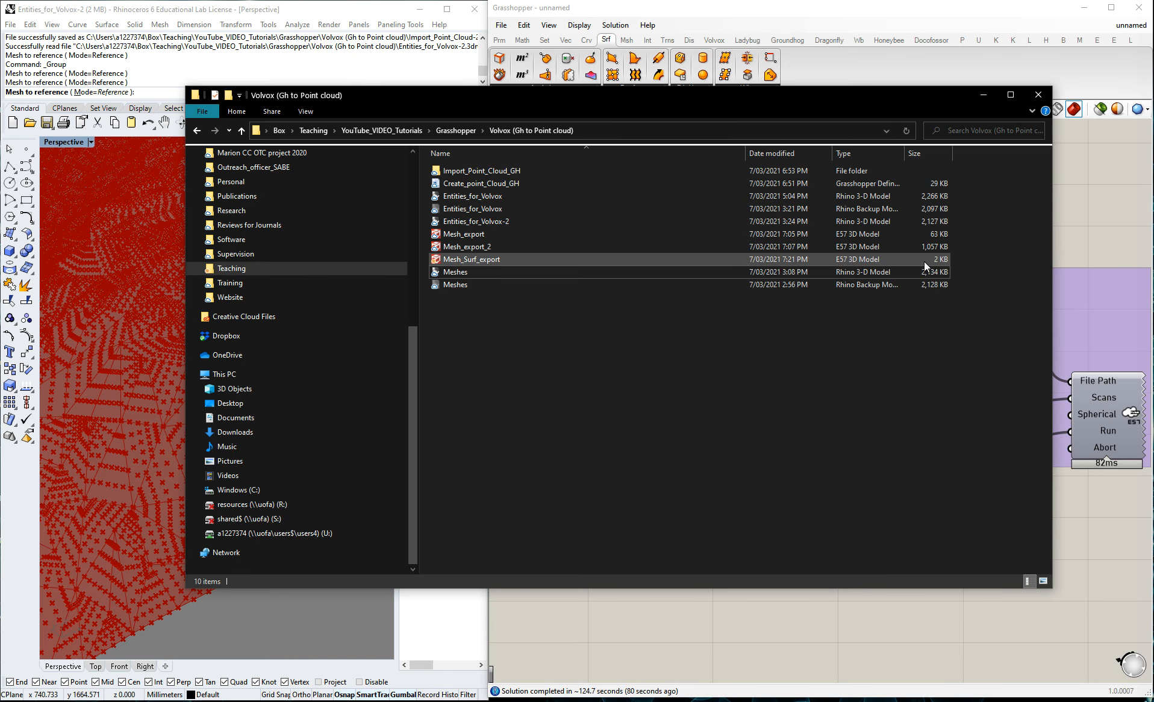
{"action": "left_click", "coordinate": [484, 261]}
{"action": "key", "text": "Delete"}
{"action": "left_click", "coordinate": [675, 408]}
{"action": "left_click", "coordinate": [1101, 221]}
Disconnect the Divide Surface points from the Points input of the point cloud component in the surface export group.
{"action": "scroll", "coordinate": [869, 354], "scroll_direction": "down", "scroll_amount": 3}
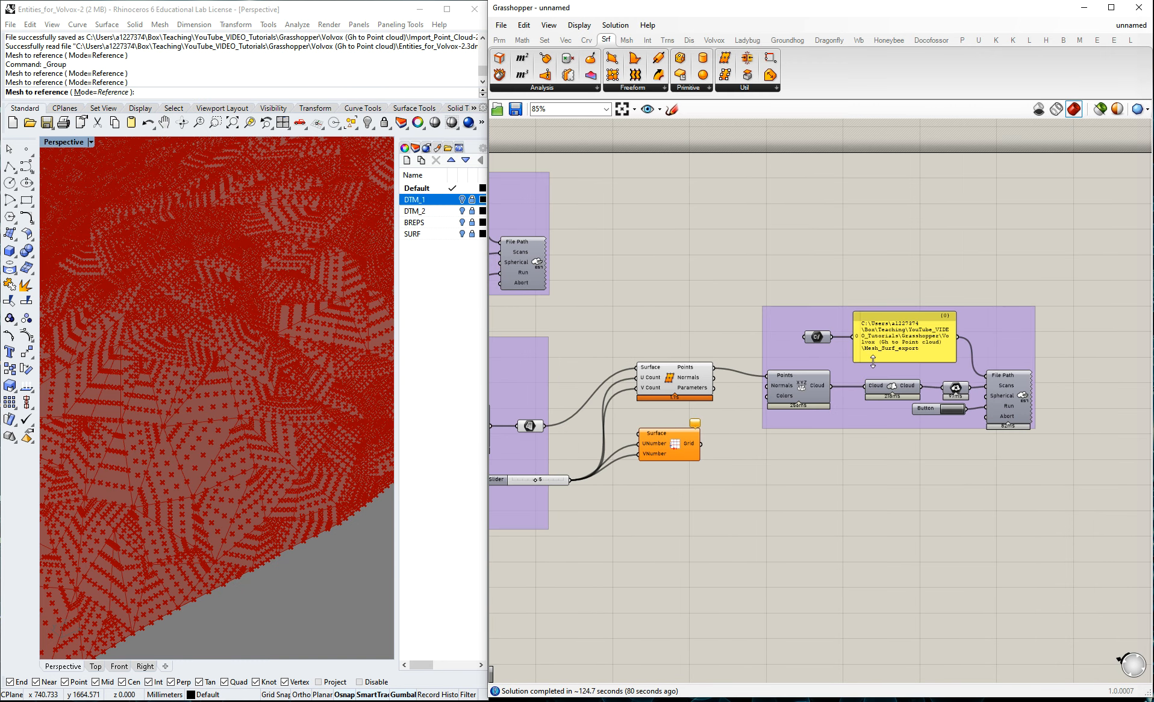
{"action": "scroll", "coordinate": [683, 376], "scroll_direction": "up", "scroll_amount": 2}
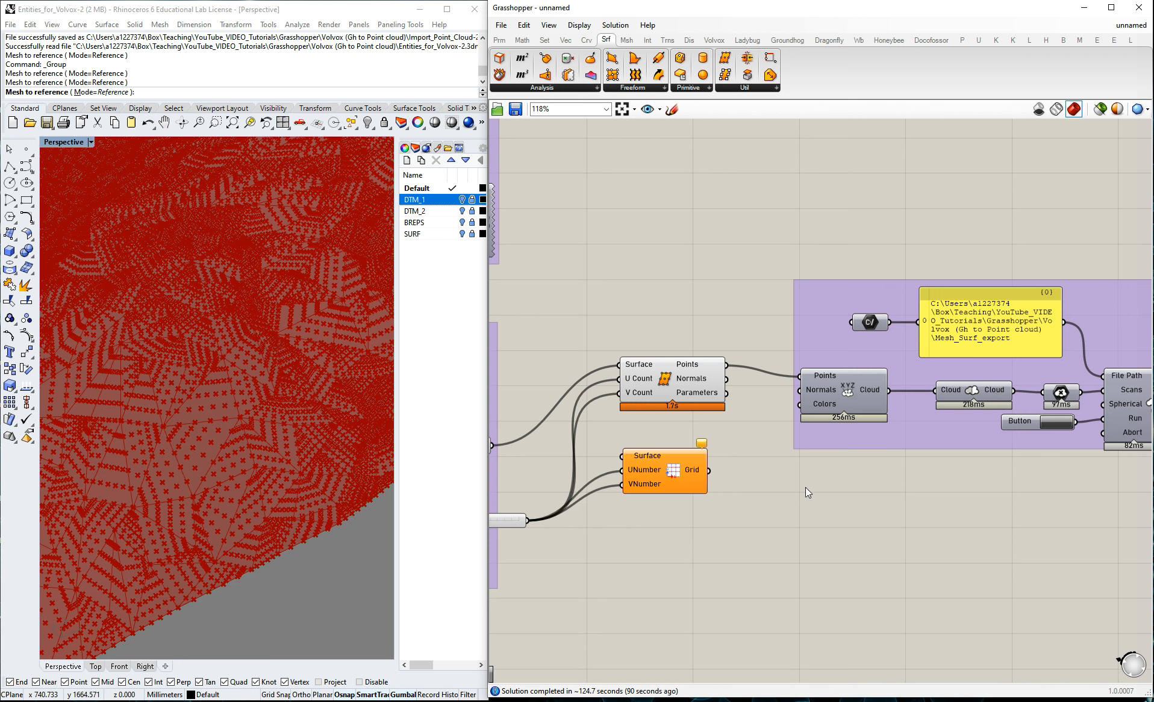
{"action": "right_click", "coordinate": [809, 377]}
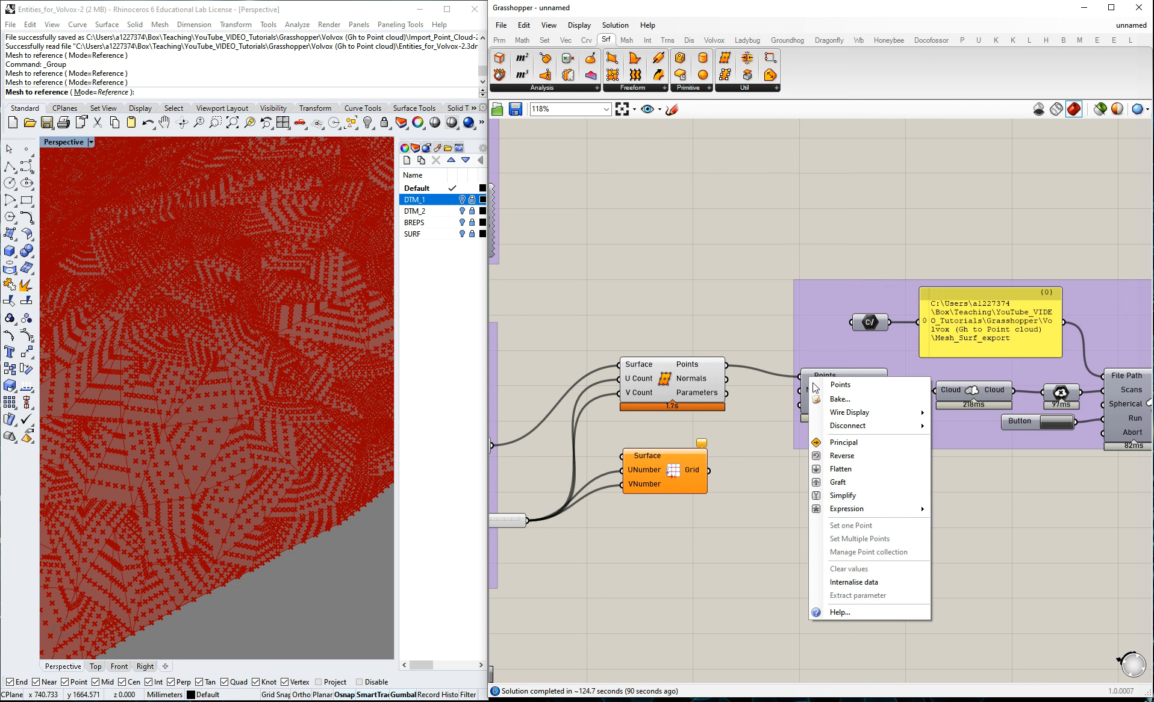
{"action": "right_click", "coordinate": [621, 365]}
{"action": "right_click", "coordinate": [809, 381]}
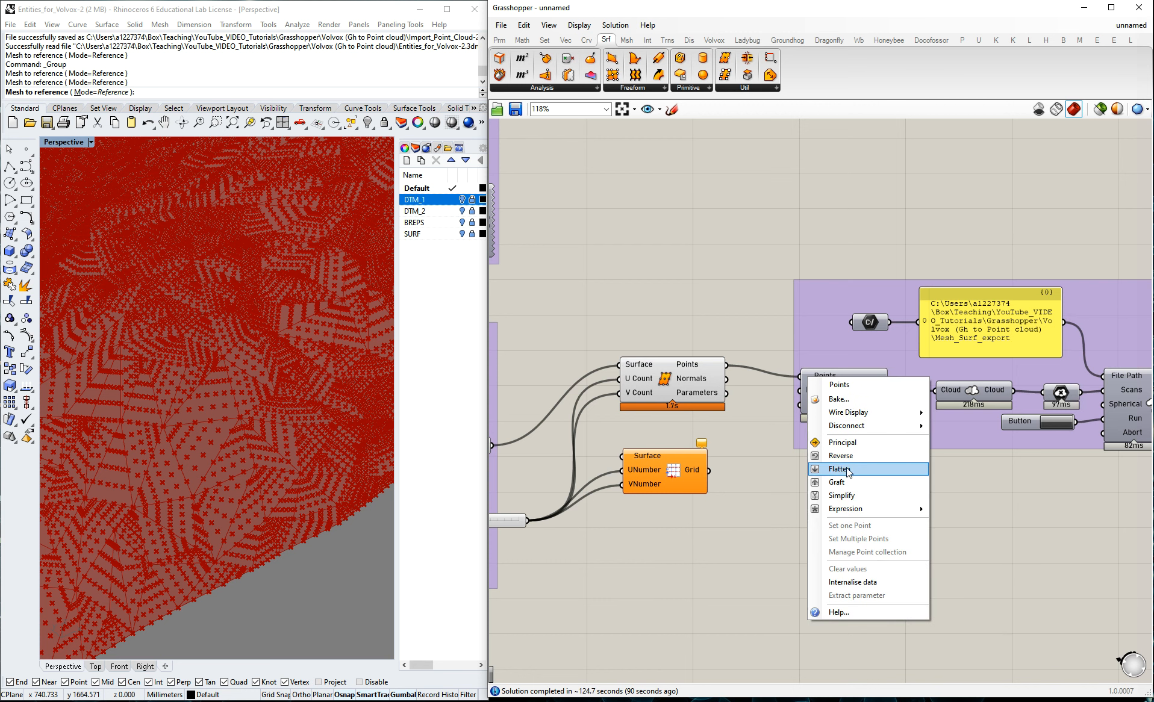
{"action": "mouse_move", "coordinate": [845, 433]}
{"action": "left_click", "coordinate": [958, 426]}
Turn off the preview of the Divide Surface component.
{"action": "left_click", "coordinate": [670, 470]}
{"action": "middle_click", "coordinate": [666, 390]}
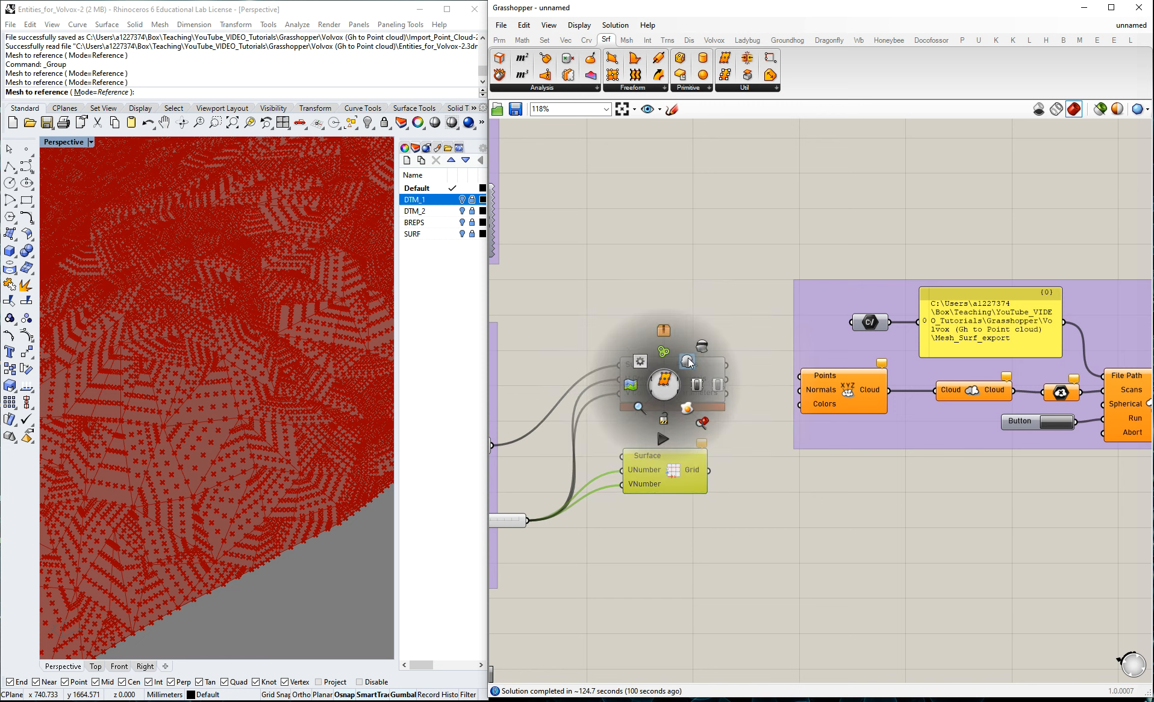
{"action": "left_click", "coordinate": [698, 330]}
{"action": "middle_click", "coordinate": [674, 379]}
{"action": "left_click", "coordinate": [712, 339]}
{"action": "left_click", "coordinate": [709, 276]}
Keep the surface grid component previewed, wire the surface parameter into its Surface input, and highlight its points in the Rhino viewport.
{"action": "middle_click", "coordinate": [667, 472]}
{"action": "left_click", "coordinate": [692, 456]}
{"action": "left_click", "coordinate": [798, 475]}
{"action": "left_click", "coordinate": [682, 468]}
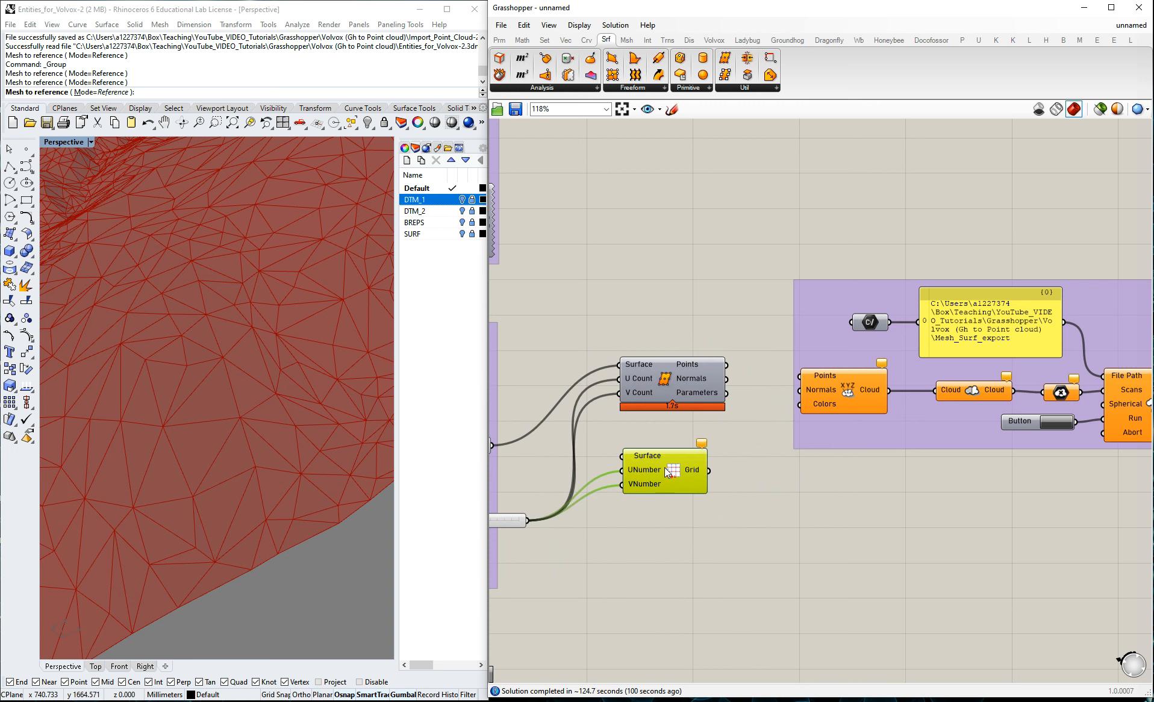
{"action": "middle_click", "coordinate": [680, 467]}
{"action": "left_click", "coordinate": [710, 444]}
{"action": "middle_click", "coordinate": [675, 479]}
{"action": "left_click", "coordinate": [711, 474]}
{"action": "scroll", "coordinate": [816, 444], "scroll_direction": "down", "scroll_amount": 2}
{"action": "scroll", "coordinate": [572, 444], "scroll_direction": "up", "scroll_amount": 3}
{"action": "left_click_drag", "start_coordinate": [582, 445], "coordinate": [738, 458]}
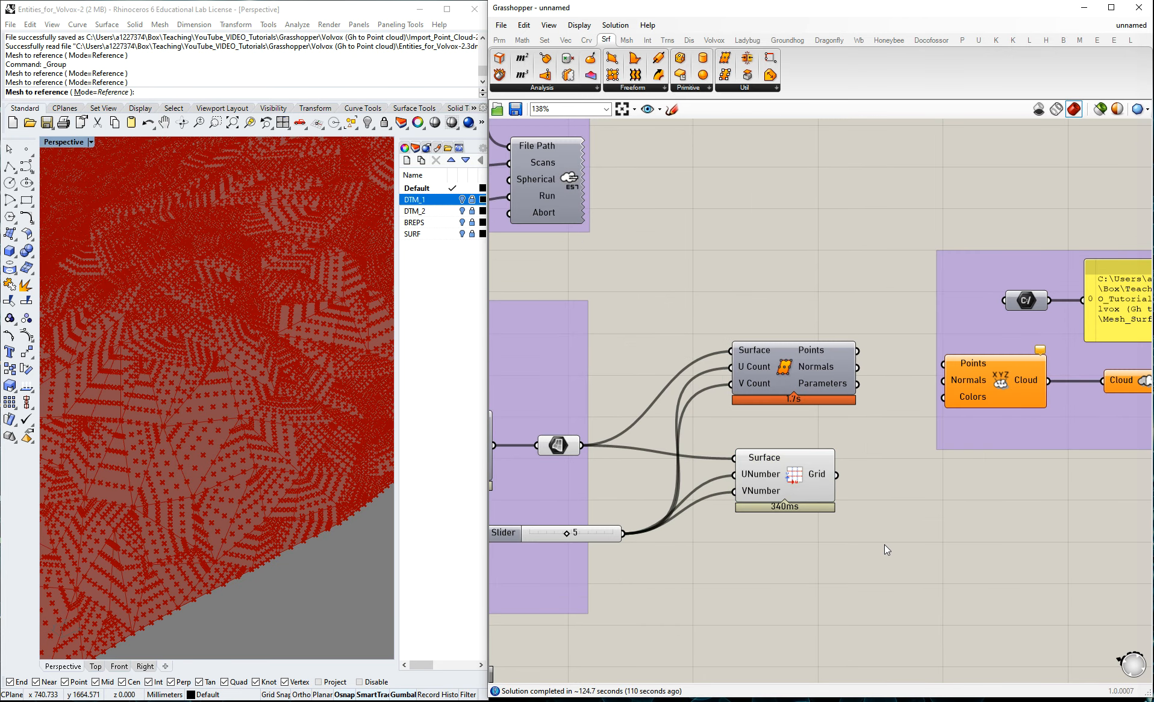
{"action": "left_click_drag", "start_coordinate": [800, 483], "coordinate": [821, 482]}
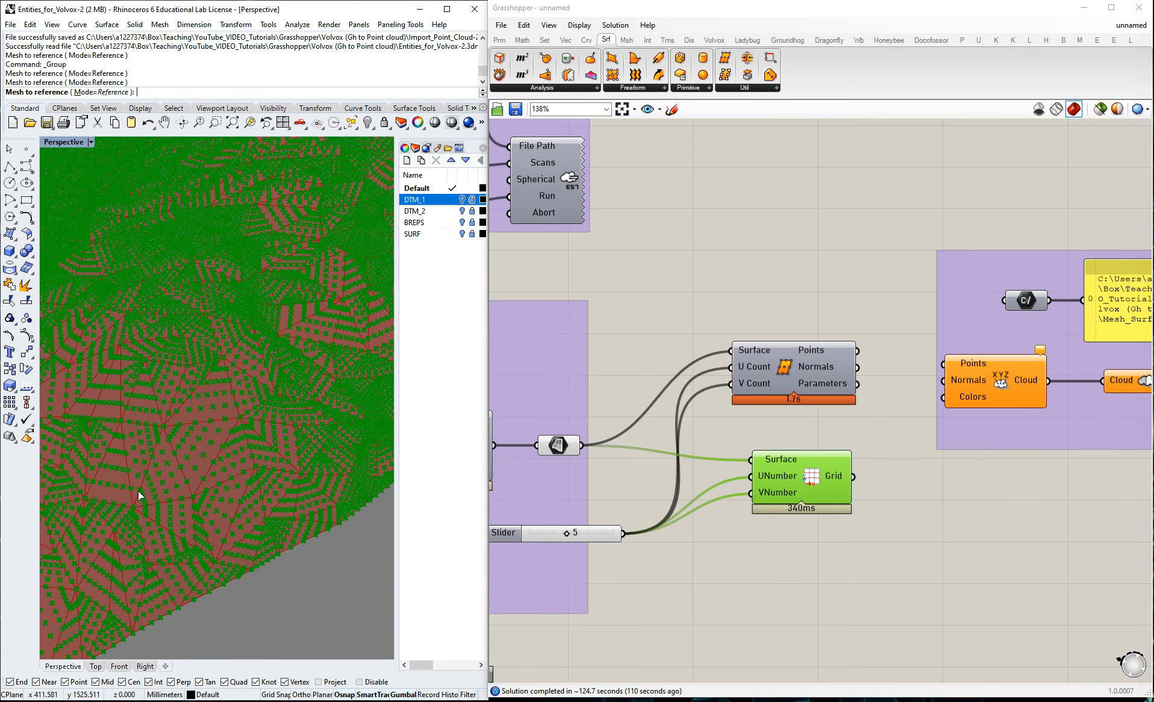
{"action": "left_click", "coordinate": [784, 539]}
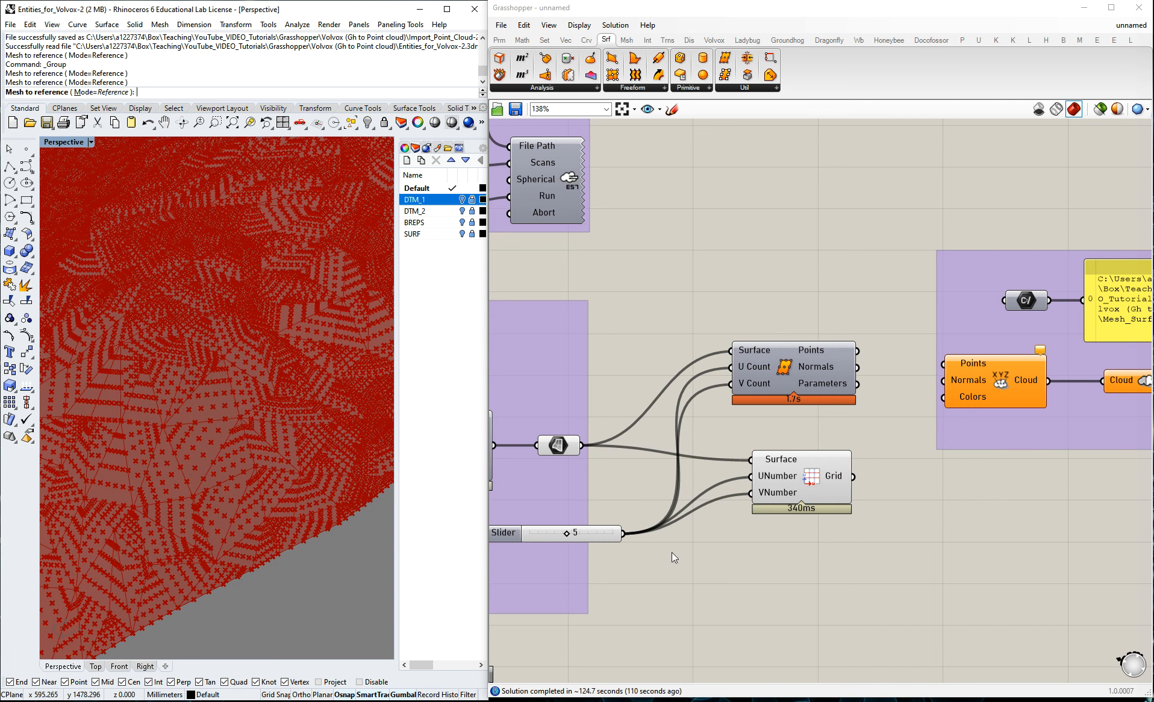
Connect the Grid output to the Points input of the point cloud component in the surface export group.
{"action": "scroll", "coordinate": [715, 480], "scroll_direction": "down", "scroll_amount": 3}
{"action": "scroll", "coordinate": [955, 462], "scroll_direction": "up", "scroll_amount": 3}
{"action": "left_click_drag", "start_coordinate": [637, 490], "coordinate": [726, 377]}
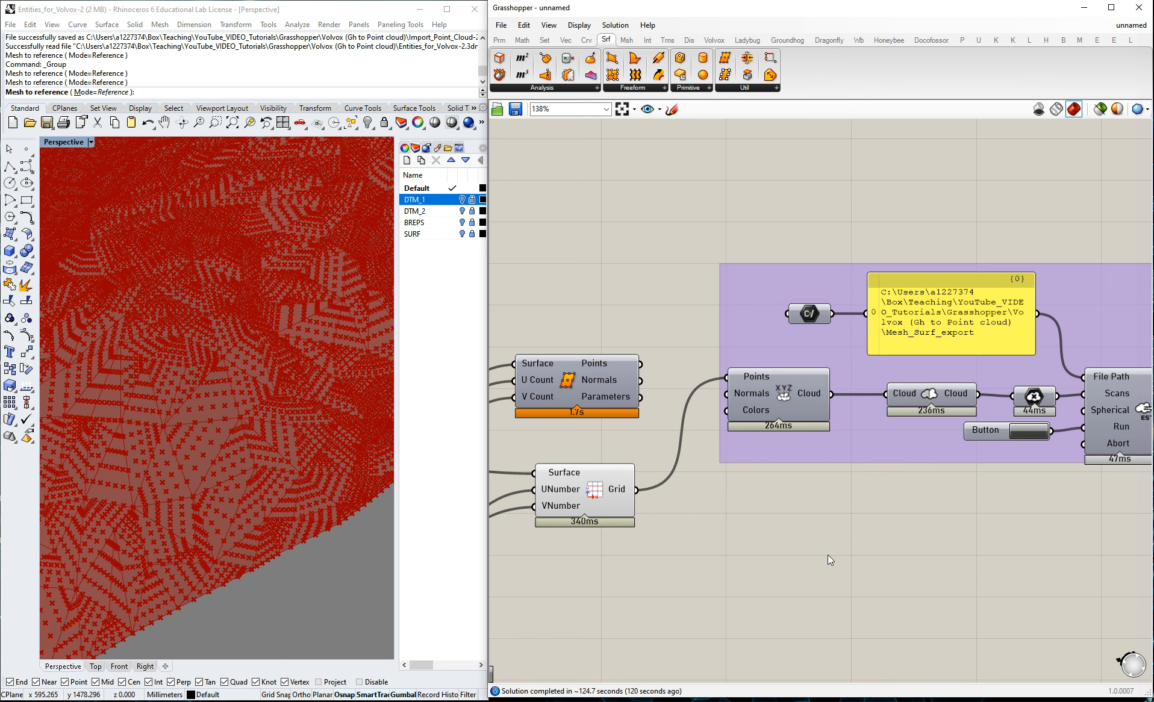
Run the E57 export with the grid points, check the Mesh_Surf_export file size, and delete the file from the project folder.
{"action": "scroll", "coordinate": [660, 424], "scroll_direction": "down", "scroll_amount": 2}
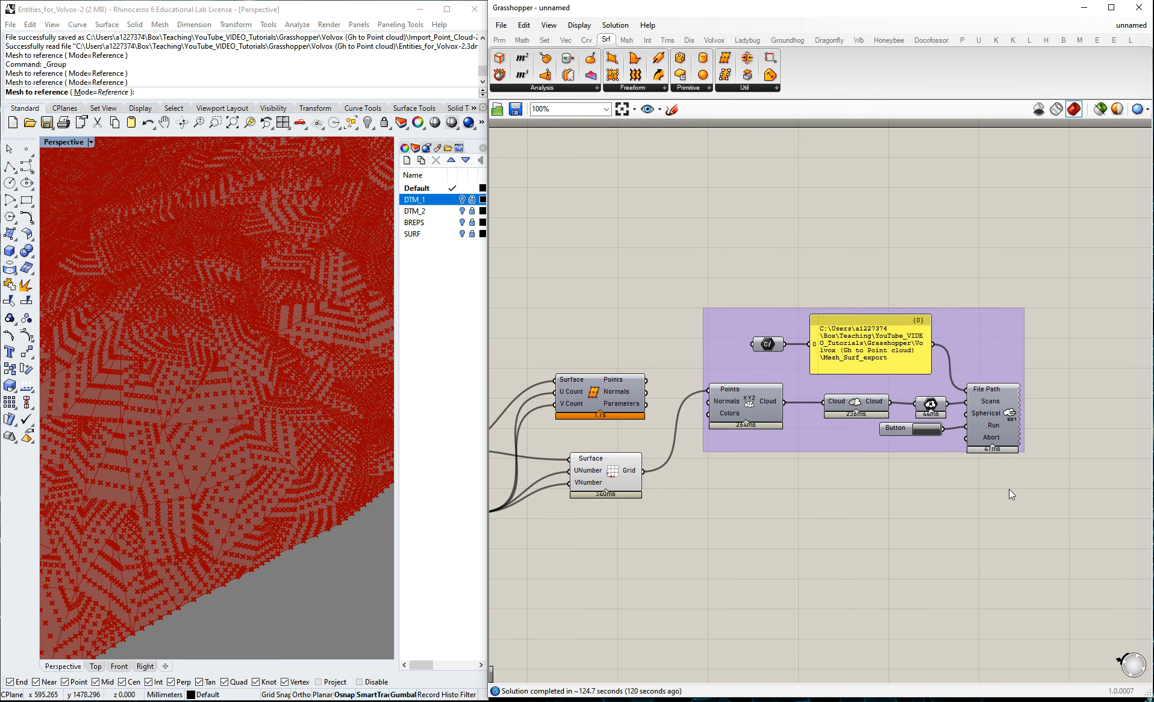
{"action": "scroll", "coordinate": [1009, 488], "scroll_direction": "up", "scroll_amount": 2}
{"action": "left_click", "coordinate": [875, 413]}
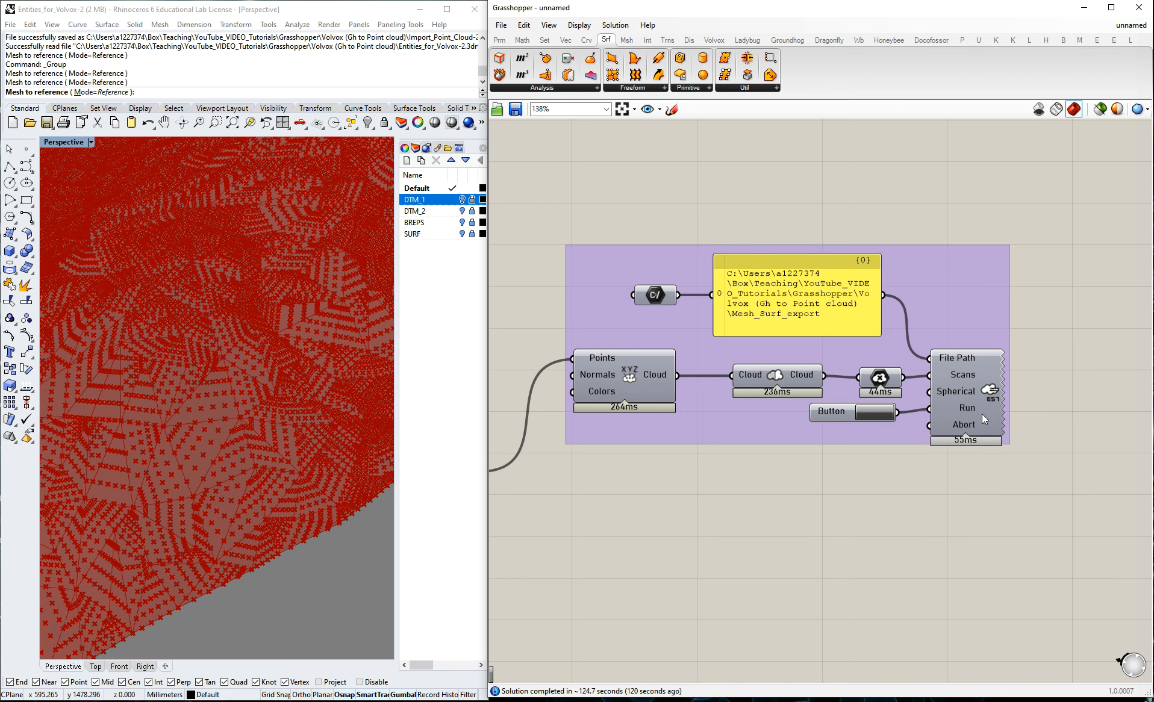
{"action": "key", "text": "alt+Tab"}
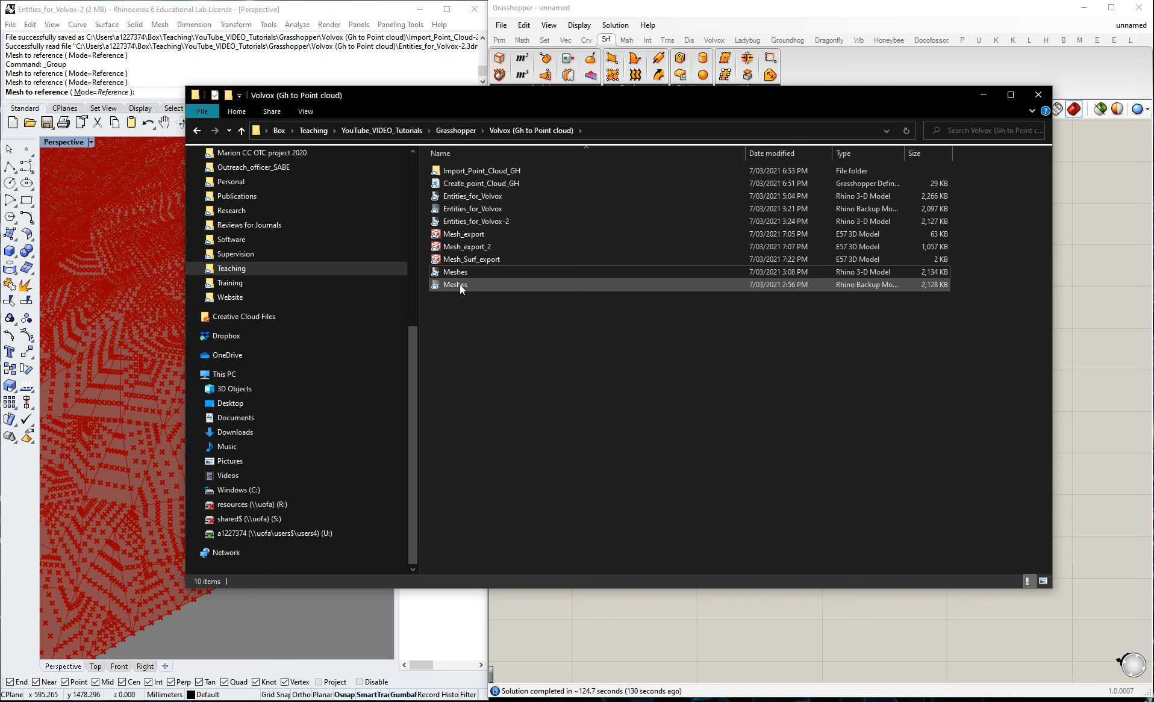
{"action": "left_click", "coordinate": [483, 261]}
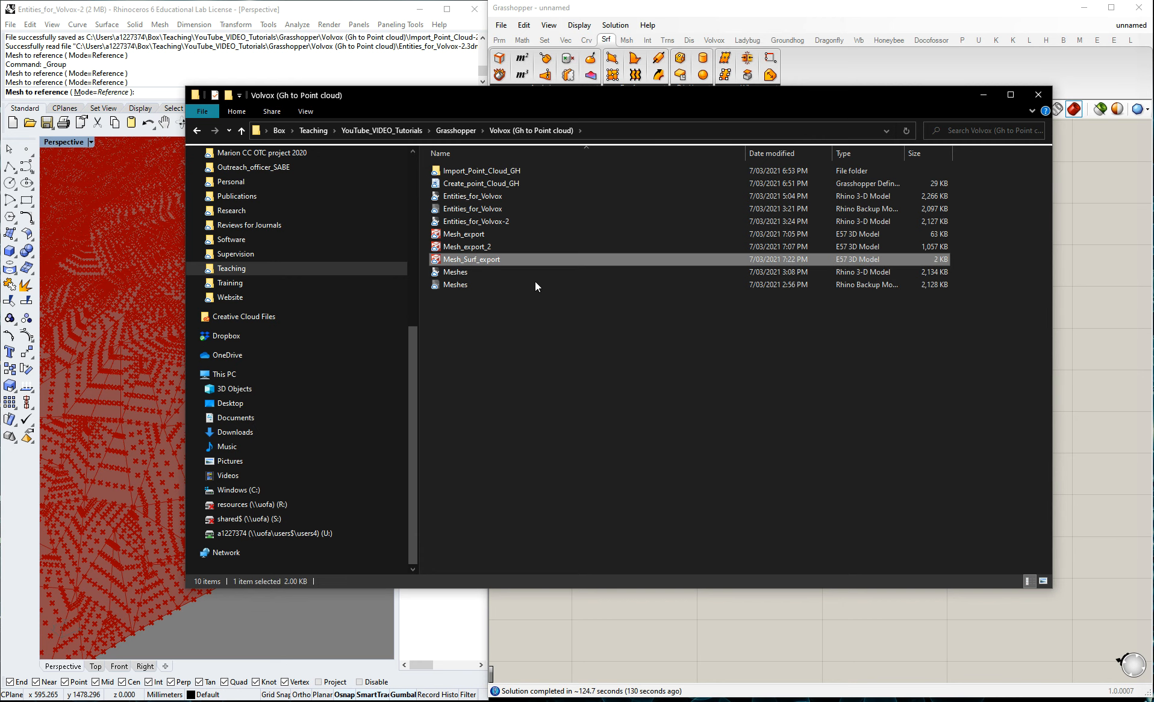
{"action": "key", "text": "Delete"}
{"action": "left_click", "coordinate": [628, 409]}
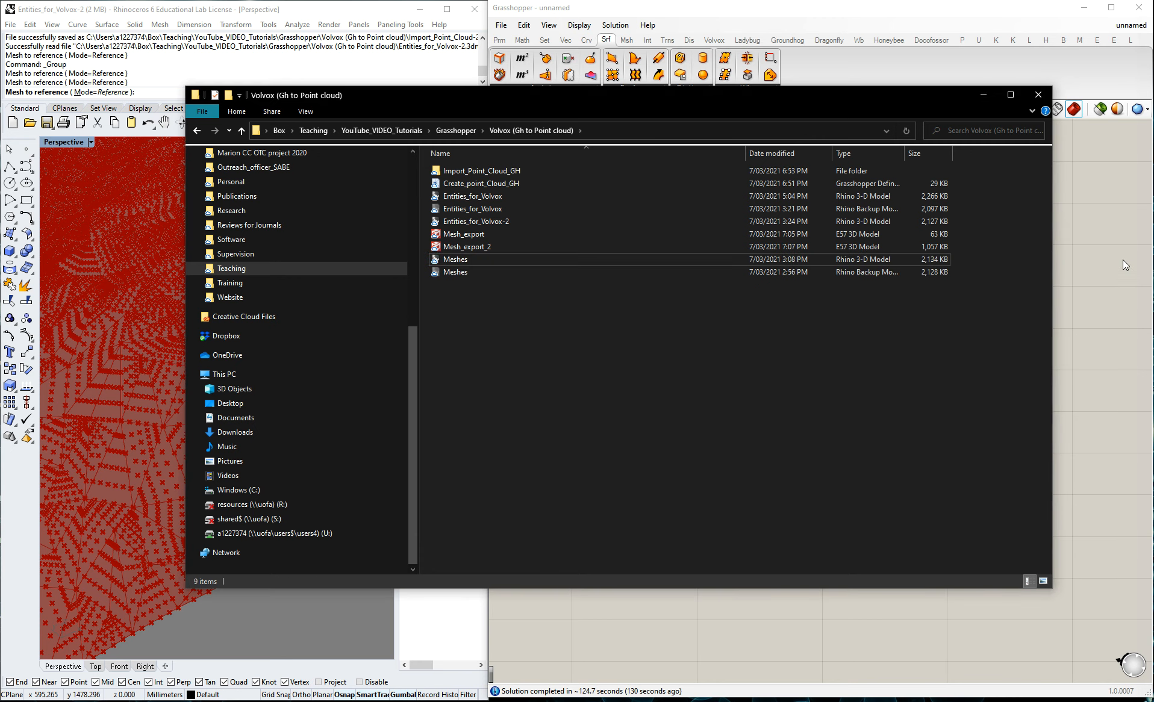
Set the surface export's file path to Mesh_export_3.e57 in the Volvox project folder.
{"action": "left_click", "coordinate": [1123, 259]}
{"action": "right_click", "coordinate": [763, 313]}
{"action": "left_click", "coordinate": [768, 279]}
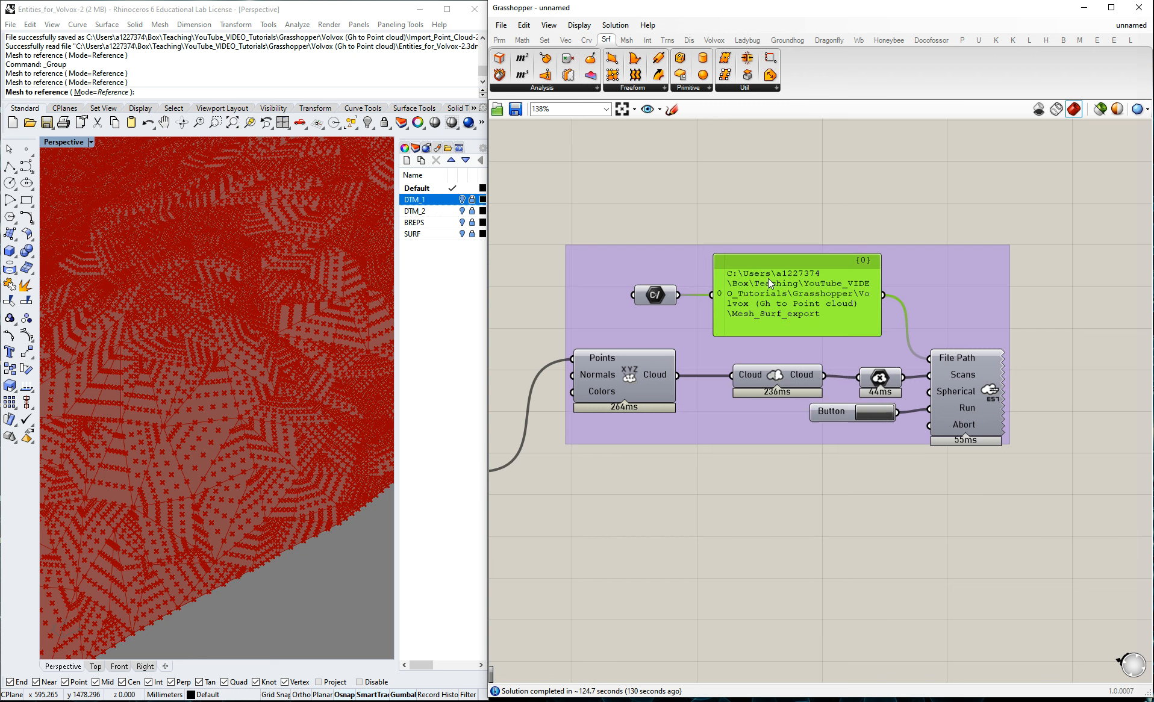
{"action": "right_click", "coordinate": [649, 294]}
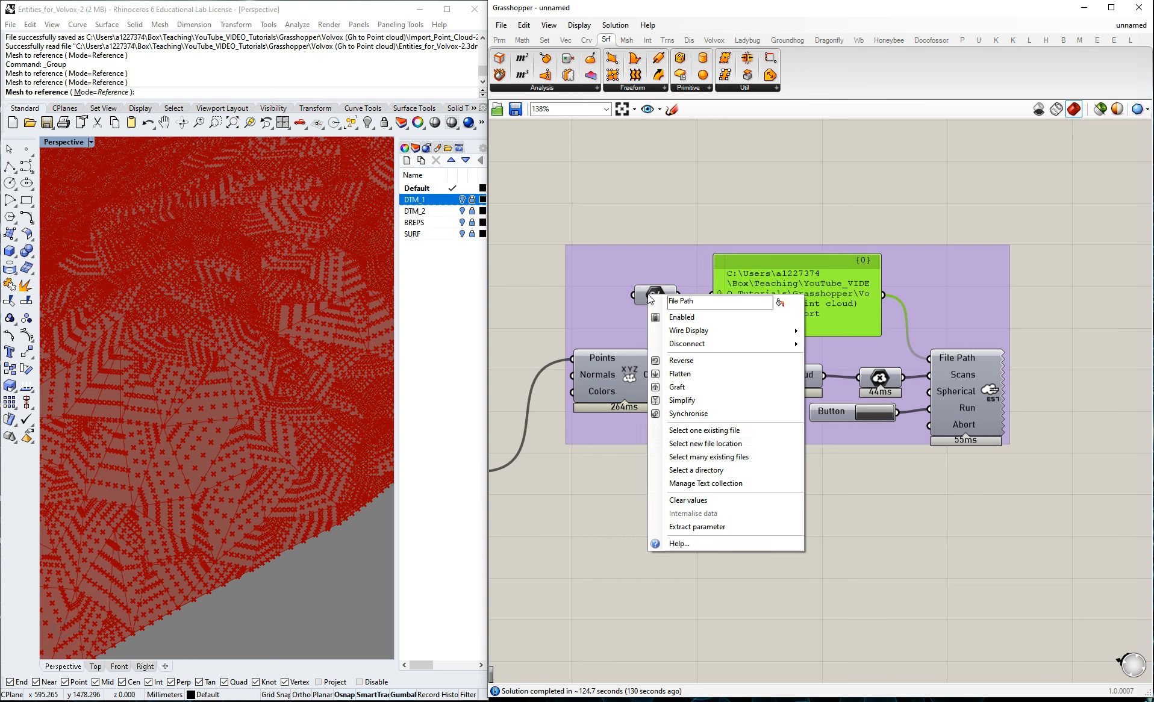
{"action": "left_click", "coordinate": [696, 432]}
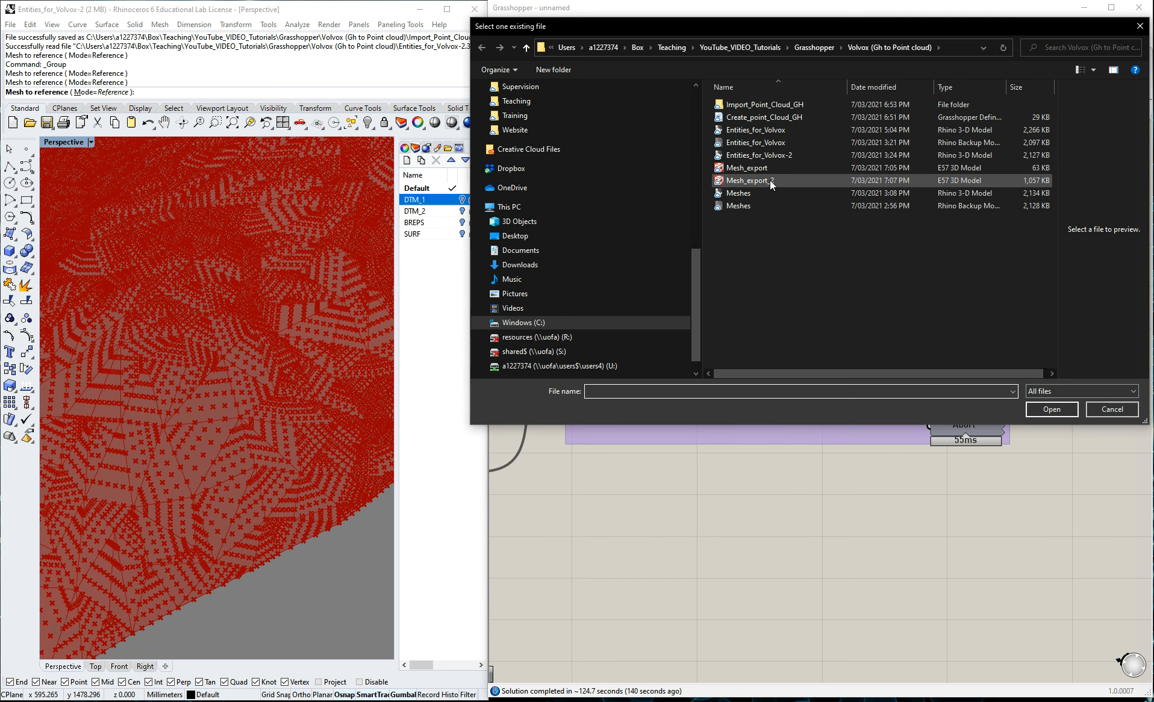
{"action": "left_click", "coordinate": [771, 182]}
{"action": "left_click", "coordinate": [643, 392]}
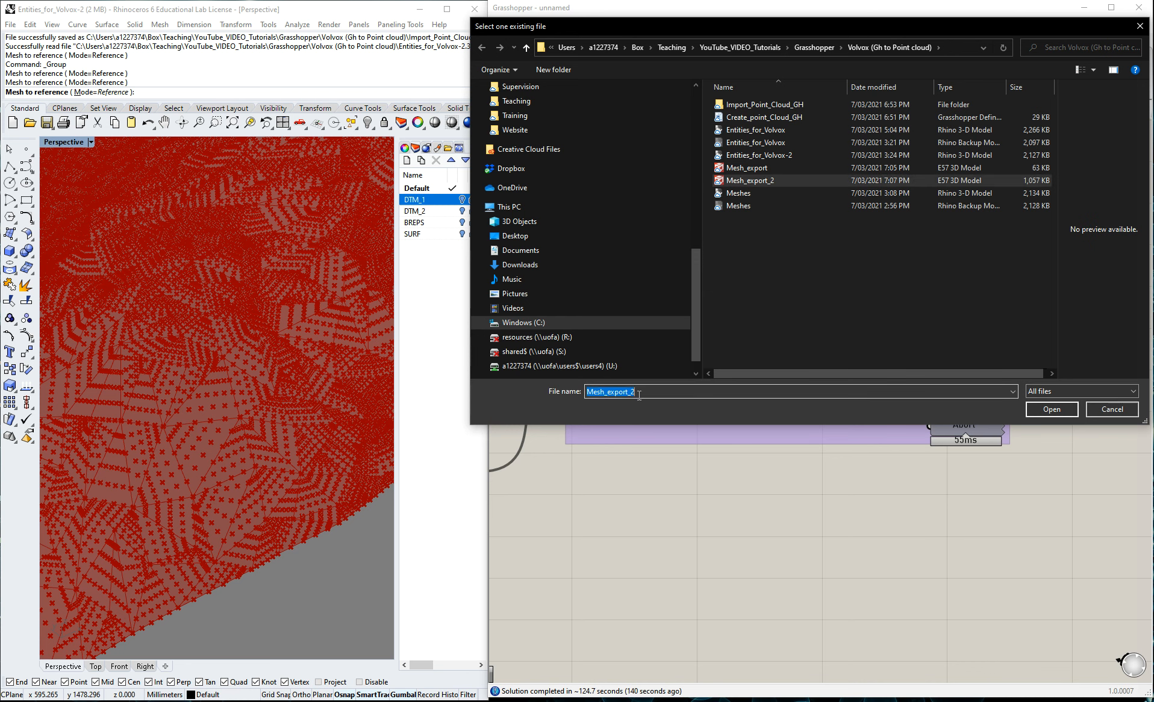
{"action": "key", "text": "BackSpace"}
{"action": "type", "text": "3.e57"}
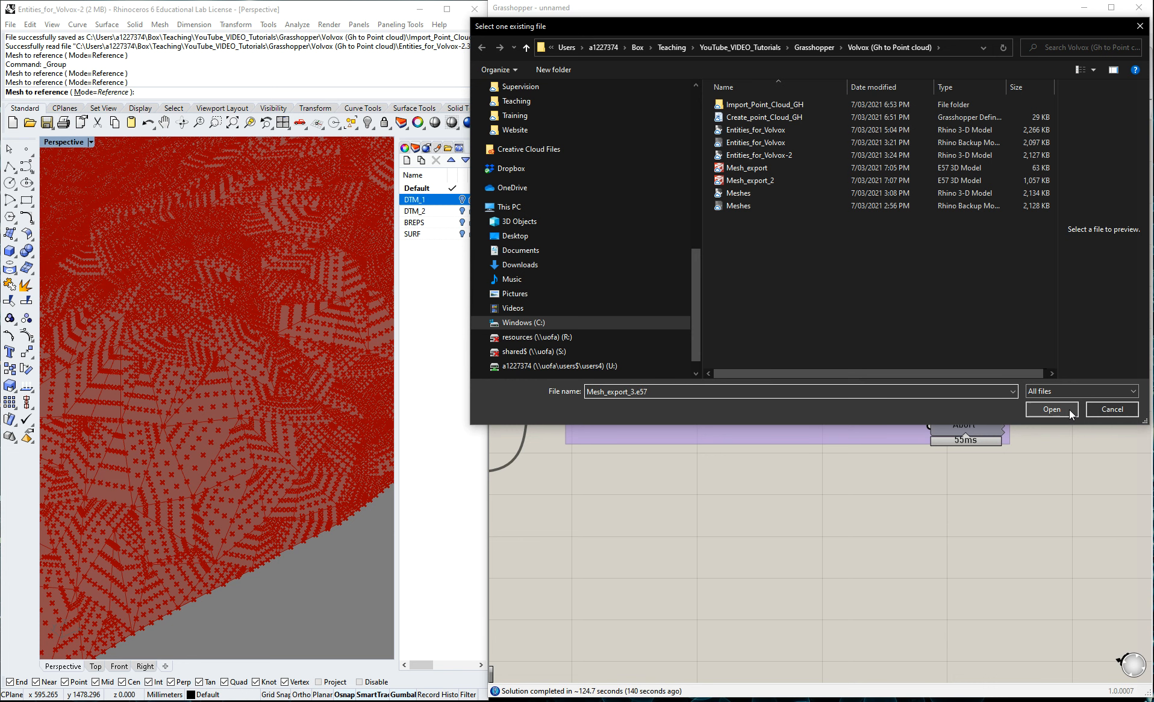
{"action": "left_click", "coordinate": [1051, 409]}
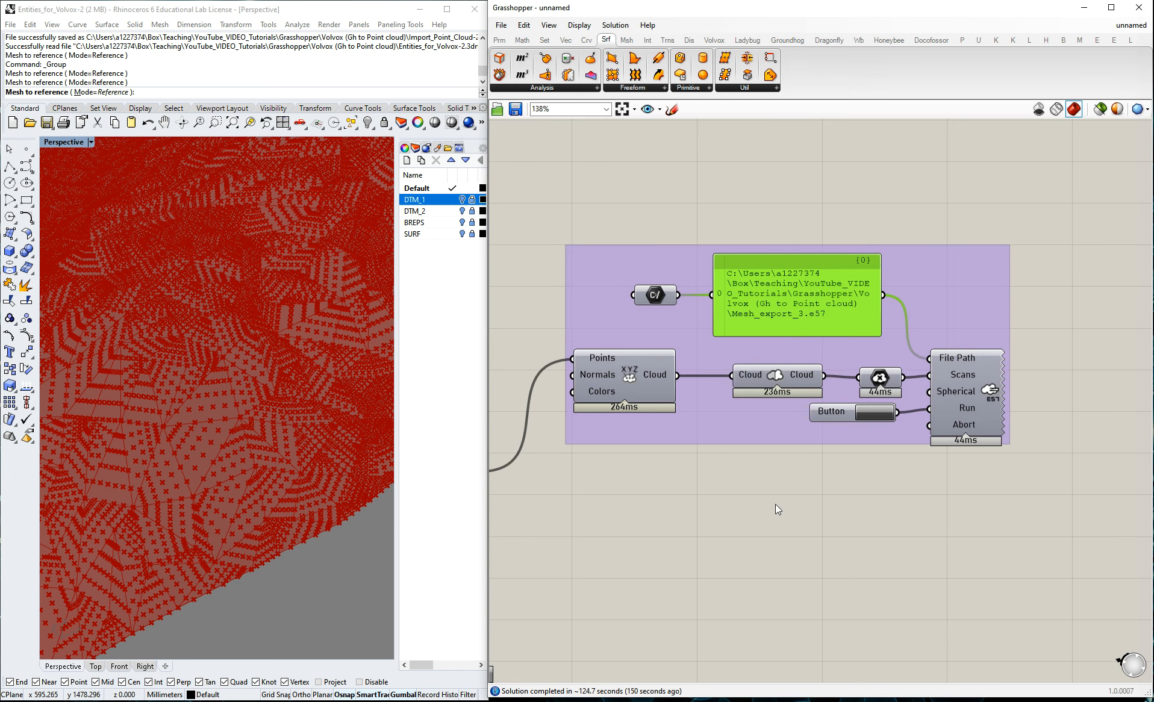
Run the surface E57 export and check the size of Mesh_export_3 in the project folder.
{"action": "left_click", "coordinate": [888, 416]}
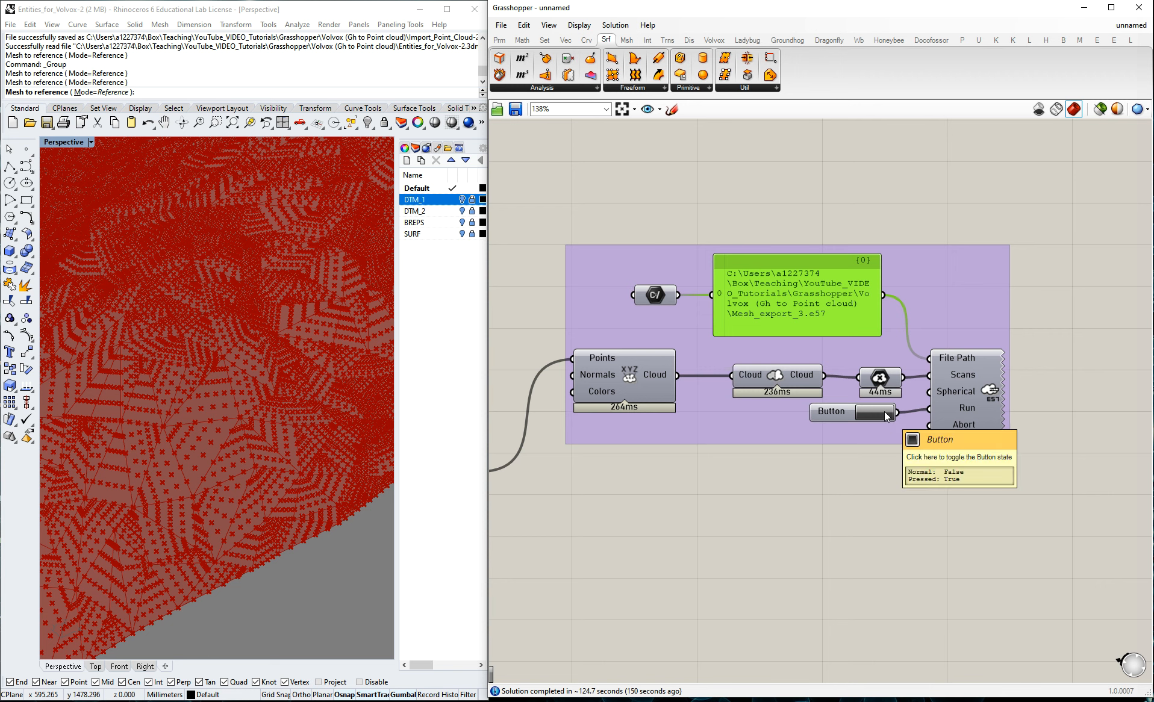
{"action": "key", "text": "alt+Tab"}
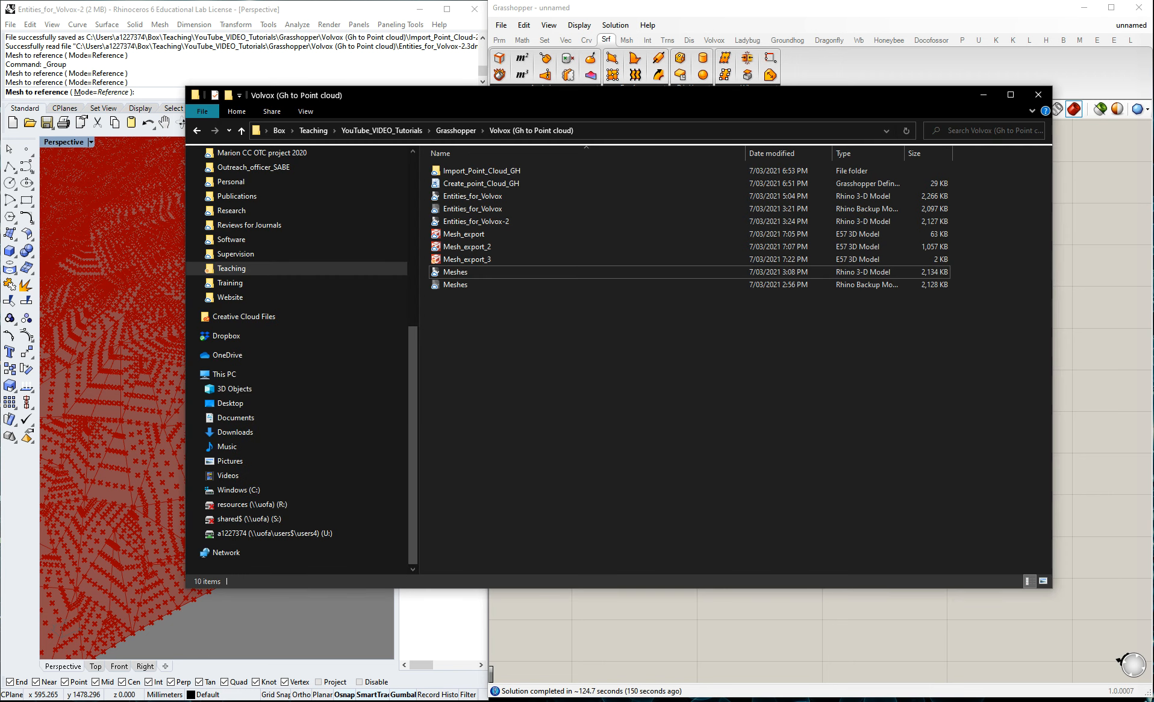
{"action": "left_click", "coordinate": [470, 260]}
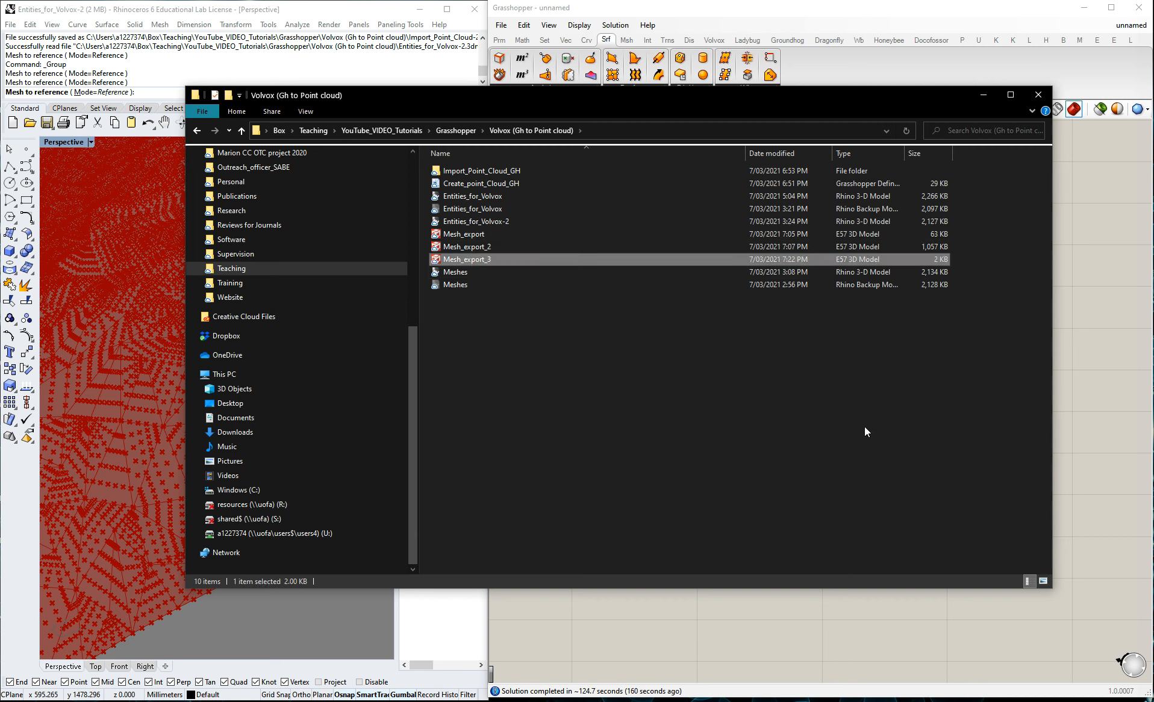
{"action": "left_click", "coordinate": [1060, 386]}
Compare the surface export branch with the mesh export branch and inspect the data structure of the surface branch's Cloud output.
{"action": "scroll", "coordinate": [1096, 386], "scroll_direction": "down", "scroll_amount": 2}
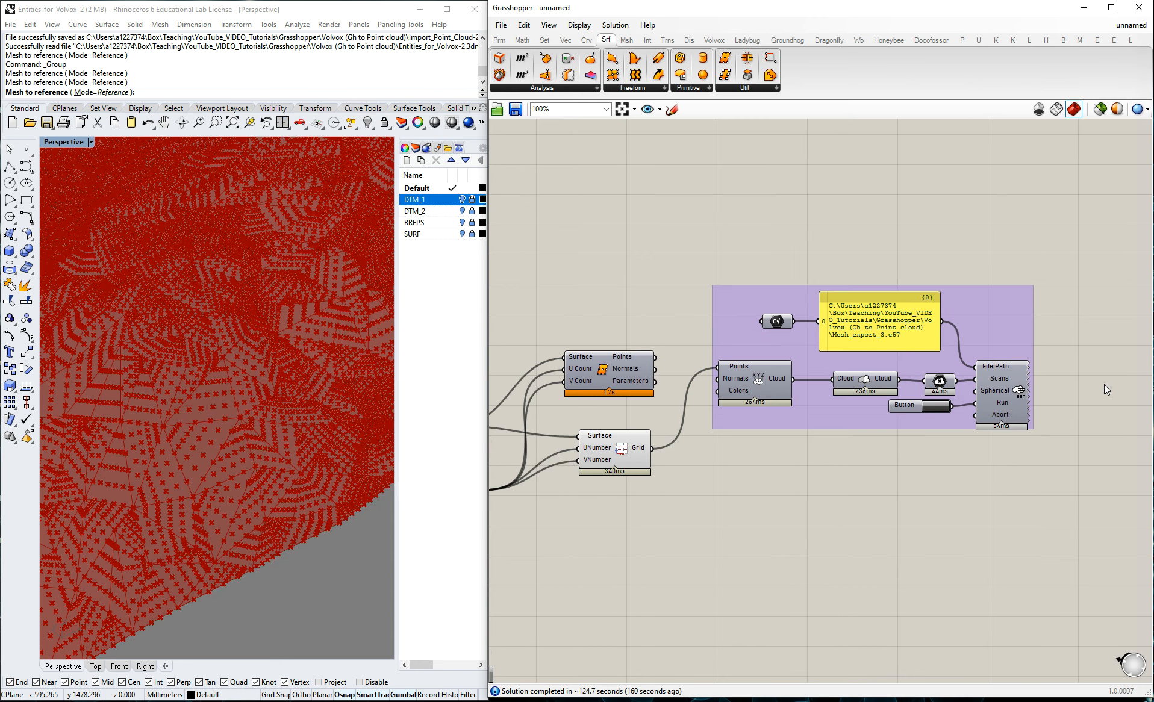
{"action": "scroll", "coordinate": [1102, 364], "scroll_direction": "down", "scroll_amount": 3}
{"action": "scroll", "coordinate": [686, 369], "scroll_direction": "up", "scroll_amount": 2}
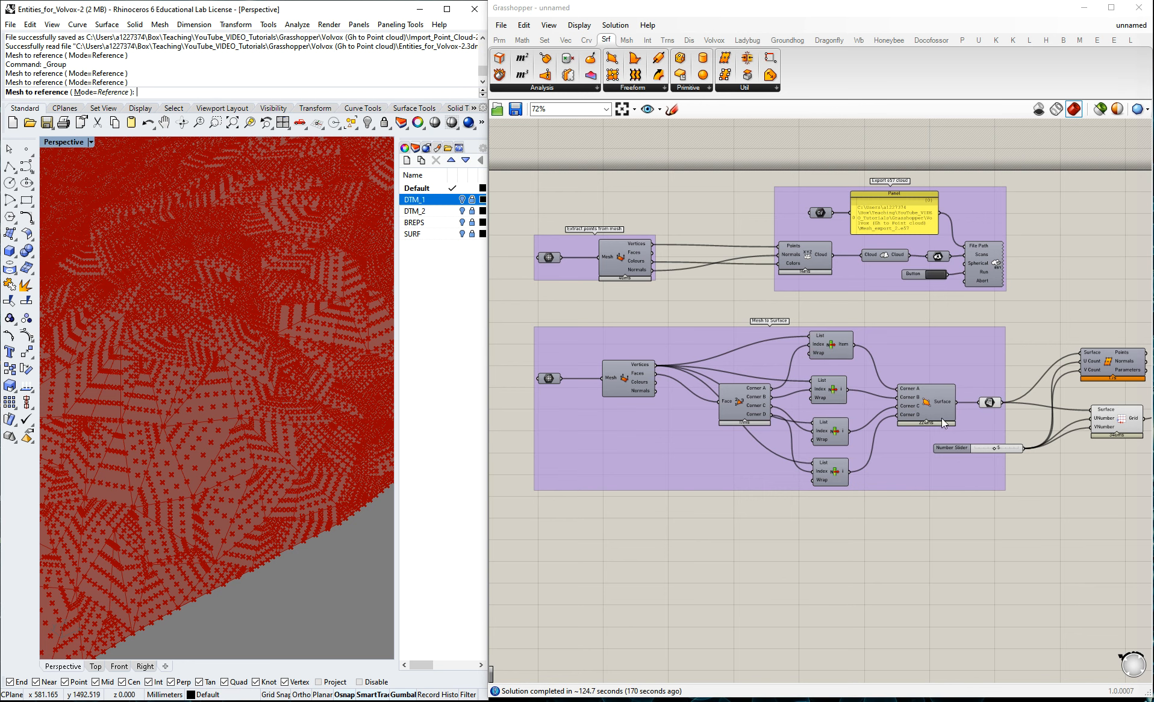
{"action": "scroll", "coordinate": [751, 367], "scroll_direction": "down", "scroll_amount": 3}
{"action": "scroll", "coordinate": [1118, 365], "scroll_direction": "up", "scroll_amount": 4}
{"action": "scroll", "coordinate": [777, 357], "scroll_direction": "down", "scroll_amount": 3}
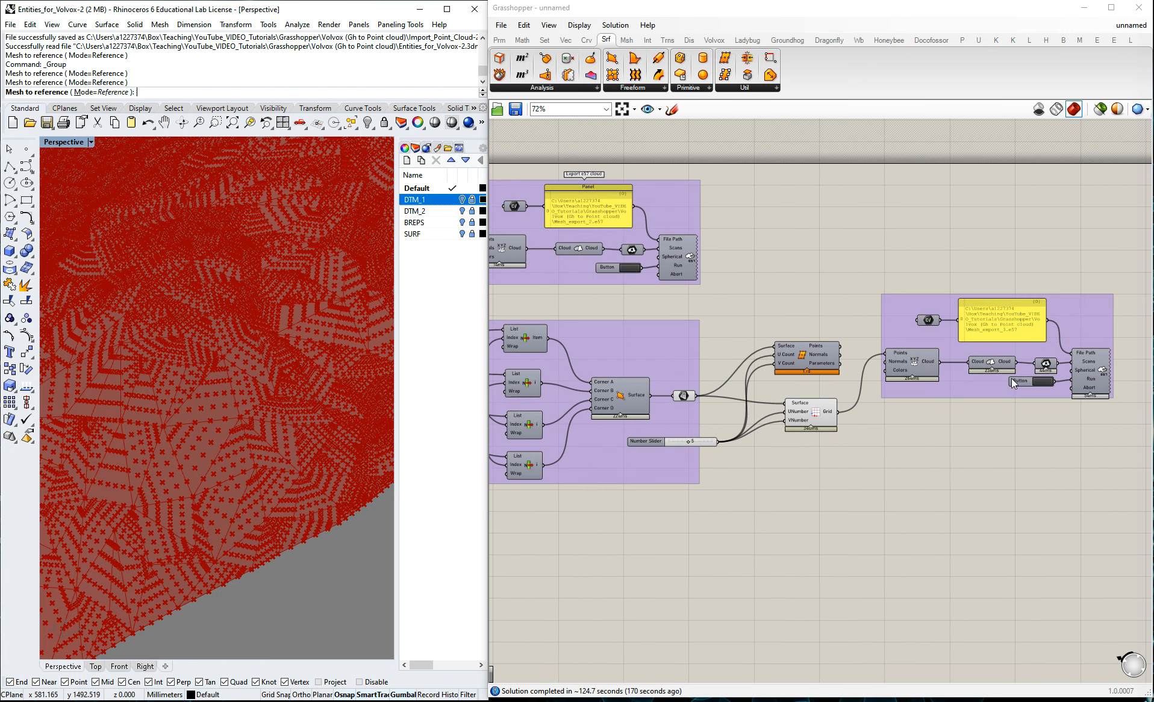
{"action": "scroll", "coordinate": [1013, 379], "scroll_direction": "down", "scroll_amount": 2}
{"action": "scroll", "coordinate": [589, 299], "scroll_direction": "up", "scroll_amount": 2}
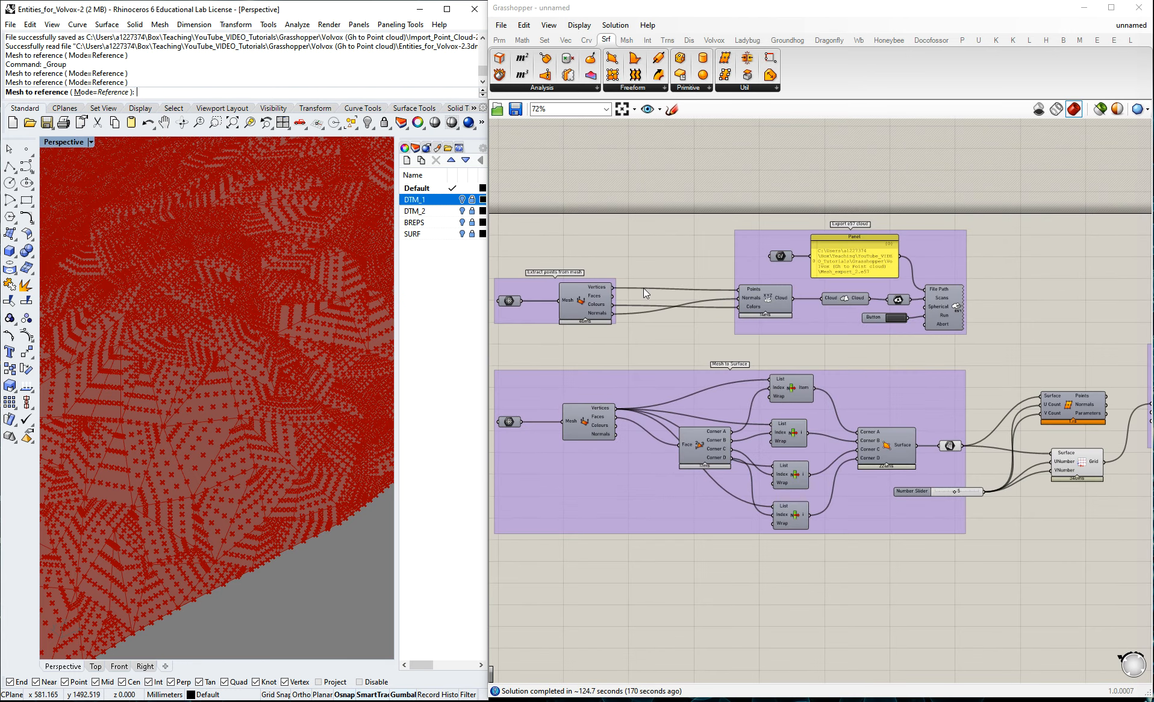
{"action": "scroll", "coordinate": [551, 245], "scroll_direction": "down", "scroll_amount": 2}
{"action": "scroll", "coordinate": [1096, 359], "scroll_direction": "up", "scroll_amount": 10}
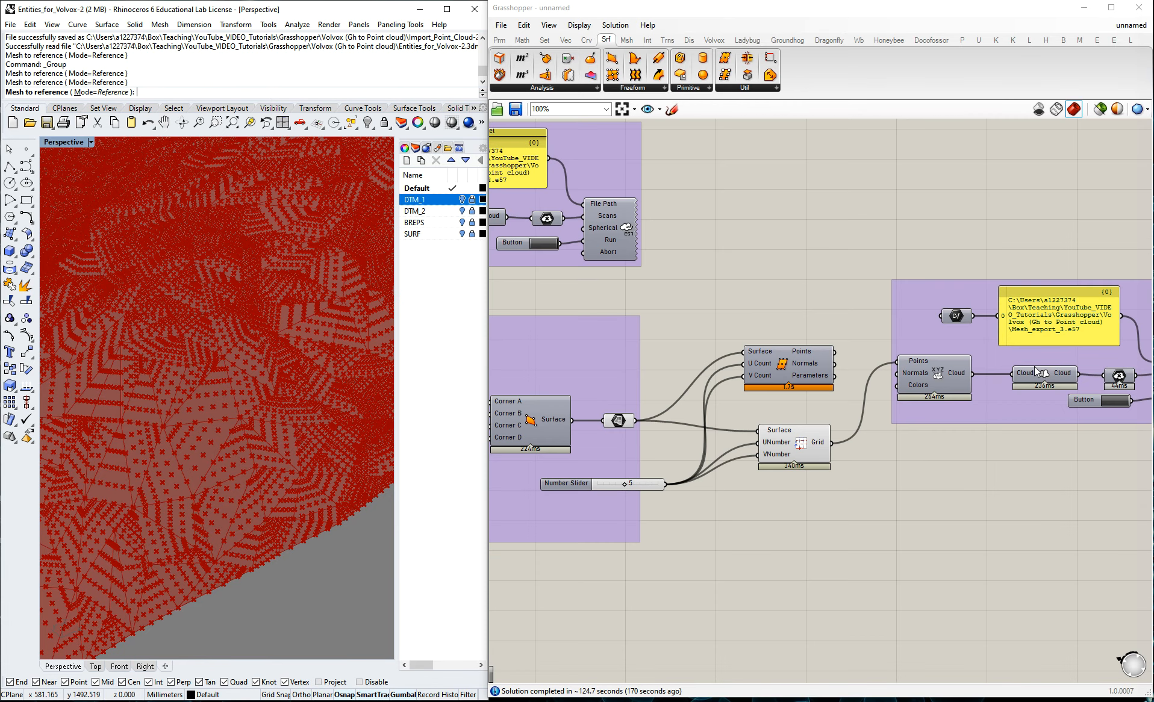
{"action": "mouse_move", "coordinate": [949, 363]}
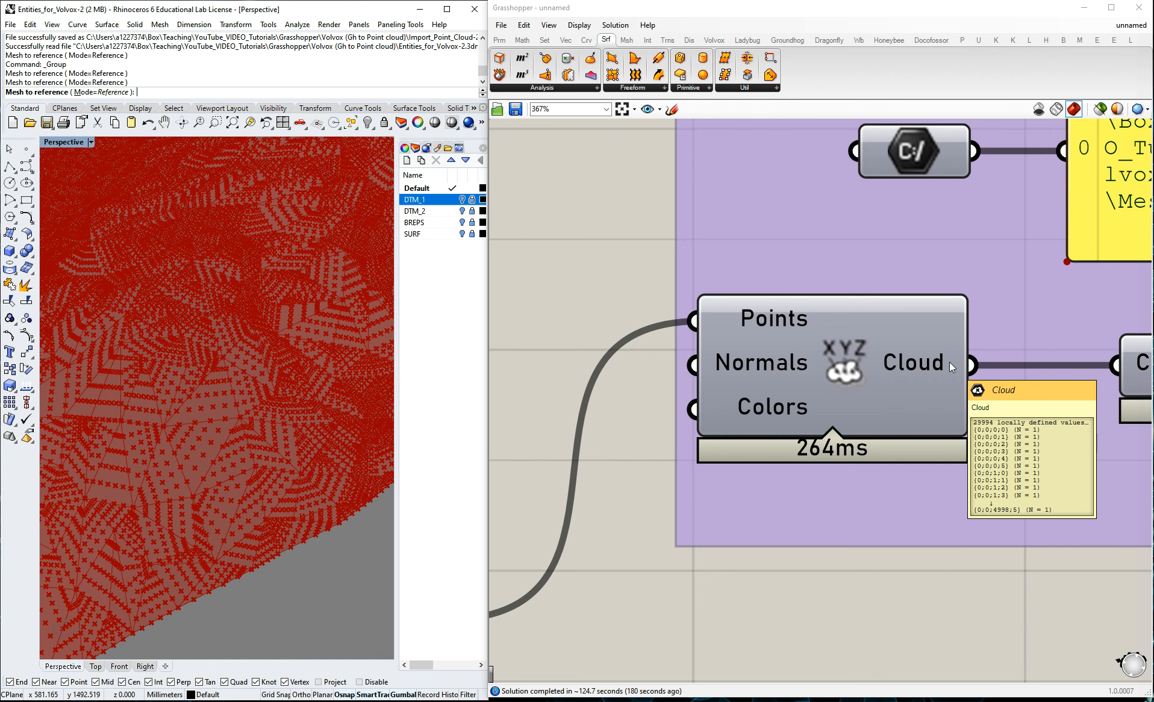
Delete the Mesh_export_3 E57 file from the project folder and return to the Grasshopper canvas.
{"action": "key", "text": "alt+Tab"}
{"action": "left_click", "coordinate": [597, 367]}
{"action": "left_click", "coordinate": [480, 264]}
{"action": "key", "text": "Delete"}
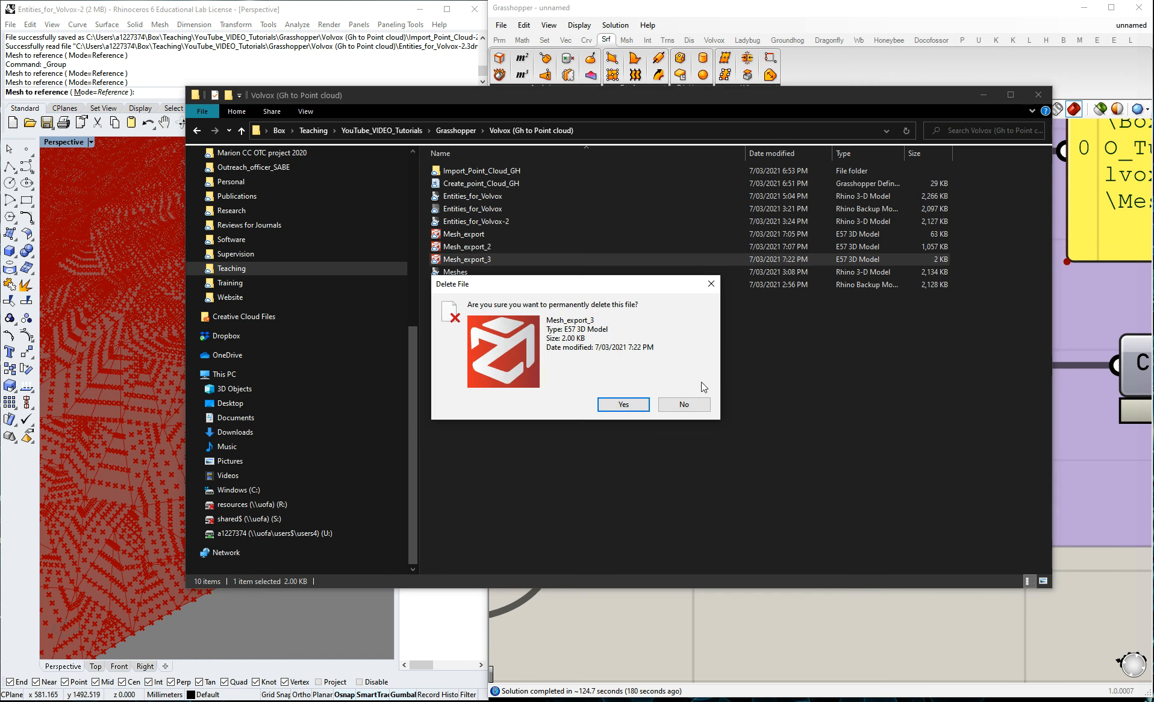
{"action": "left_click", "coordinate": [624, 408]}
{"action": "left_click", "coordinate": [1000, 632]}
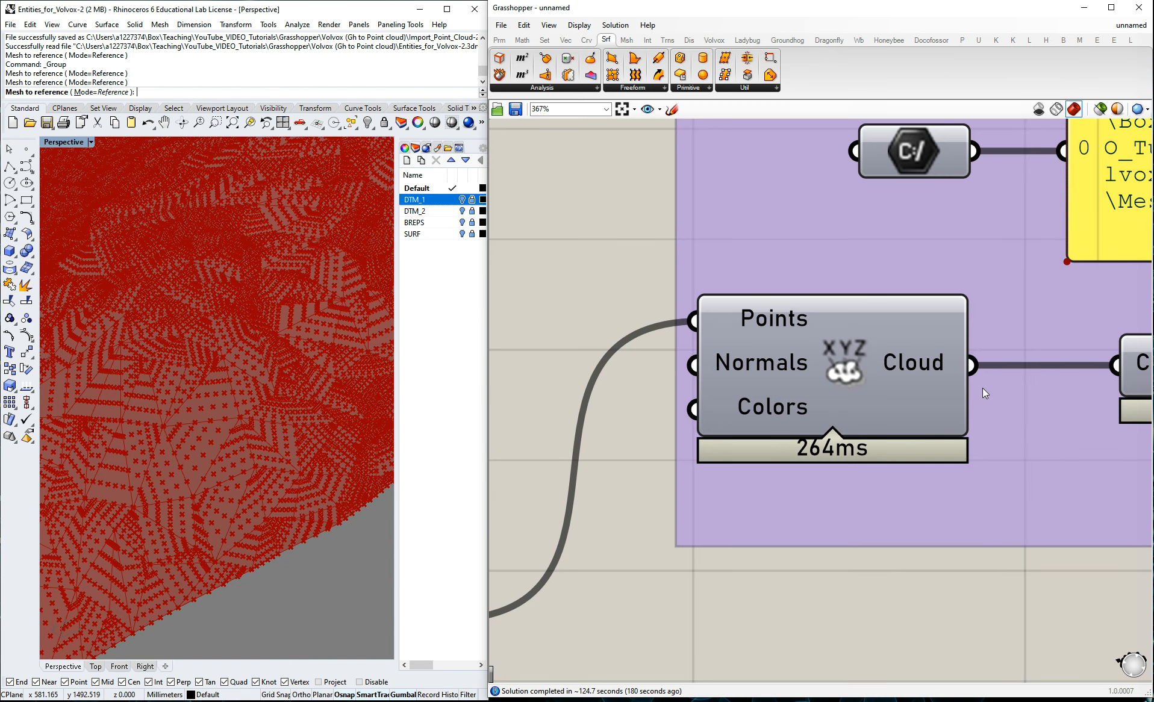
Flatten the Cloud output of the point cloud component in the surface export group.
{"action": "right_click", "coordinate": [968, 365]}
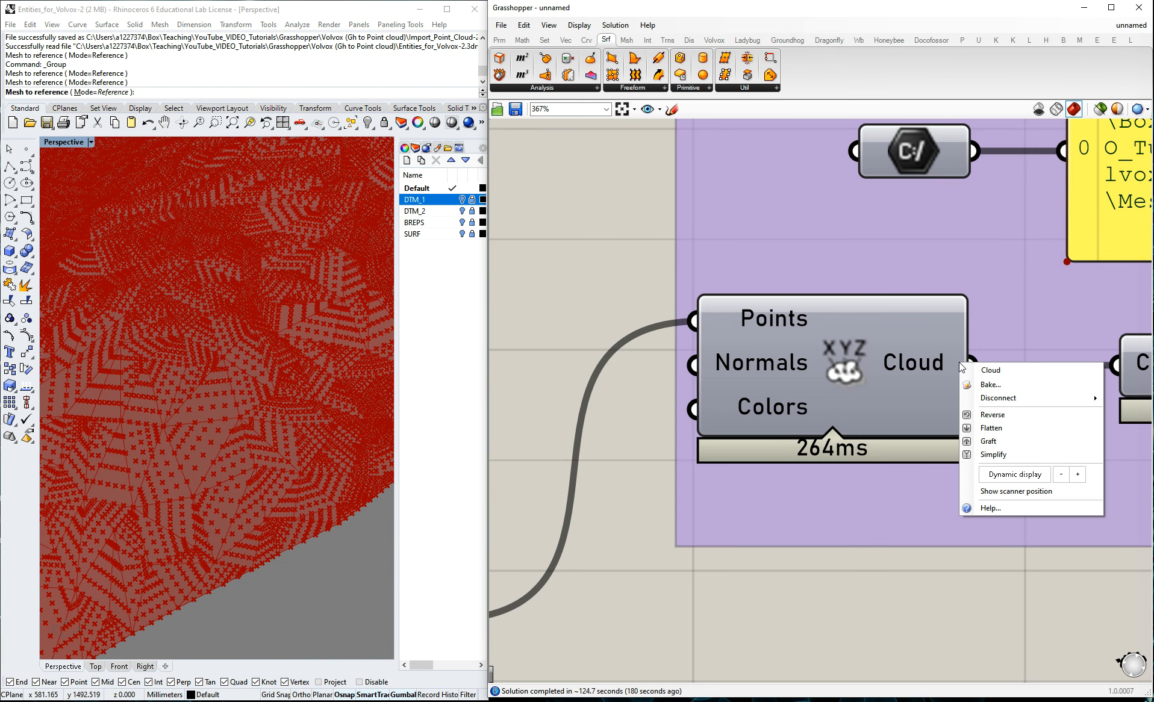
{"action": "left_click", "coordinate": [994, 427]}
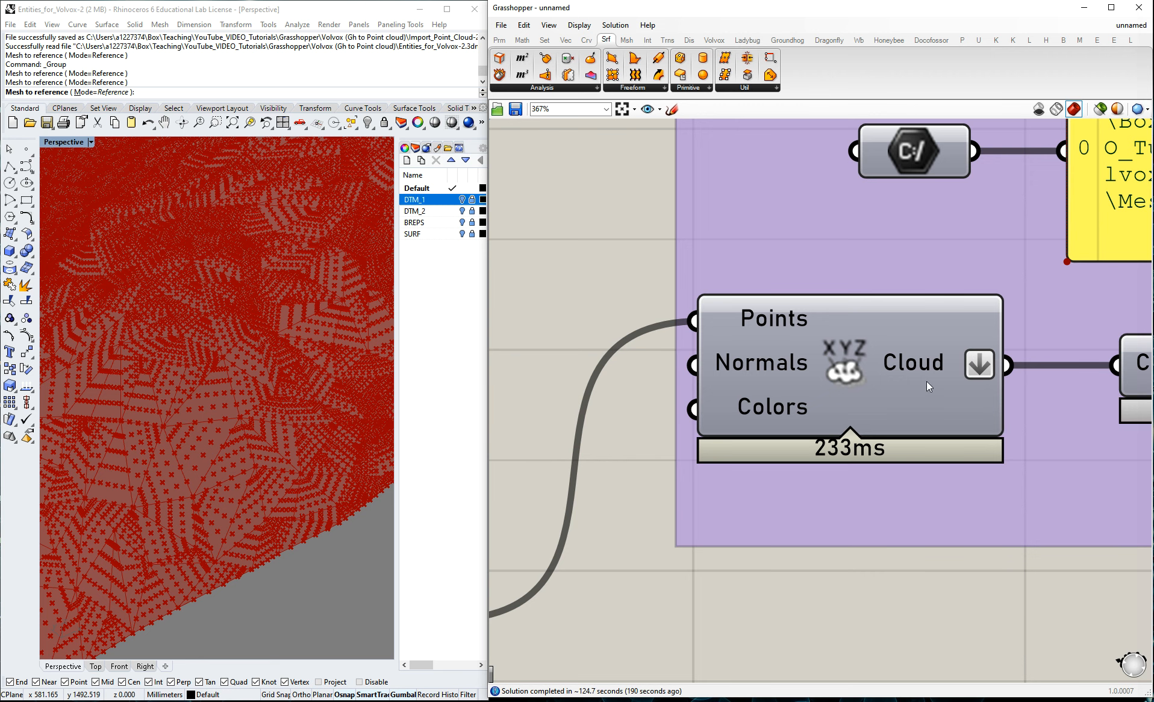
{"action": "scroll", "coordinate": [696, 323], "scroll_direction": "down", "scroll_amount": 3}
{"action": "scroll", "coordinate": [881, 393], "scroll_direction": "down", "scroll_amount": 3}
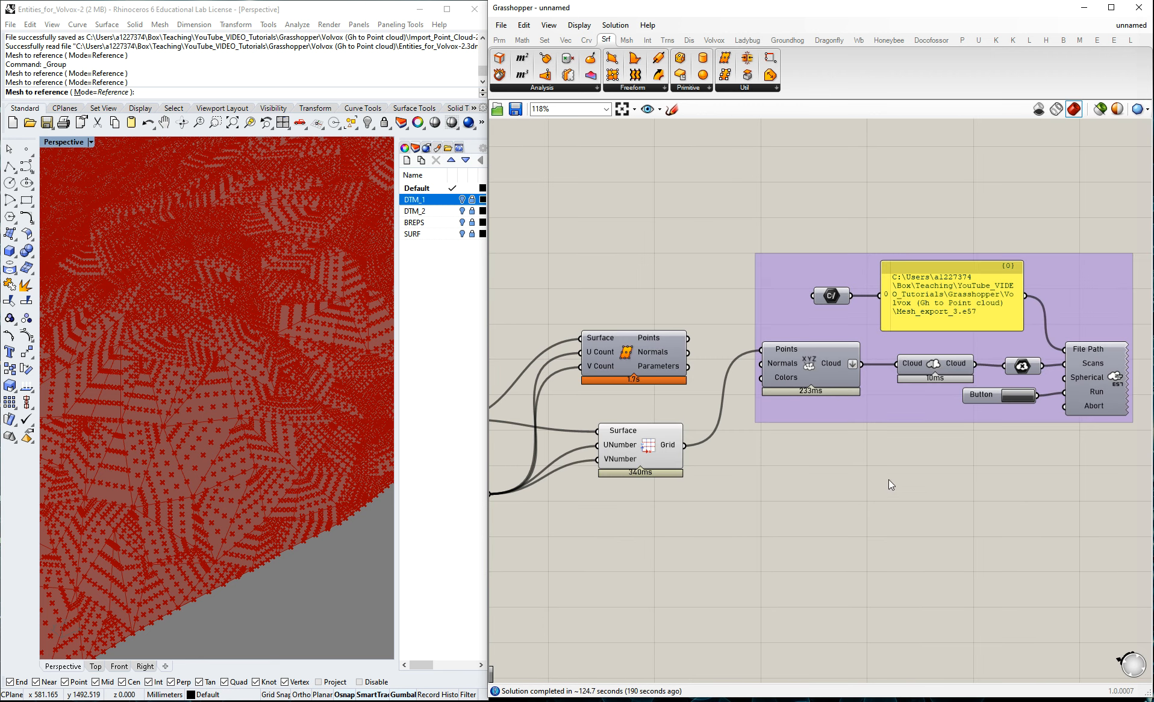
Run the surface E57 export again and check Mesh_export_3 in the project folder.
{"action": "scroll", "coordinate": [643, 446], "scroll_direction": "down", "scroll_amount": 2}
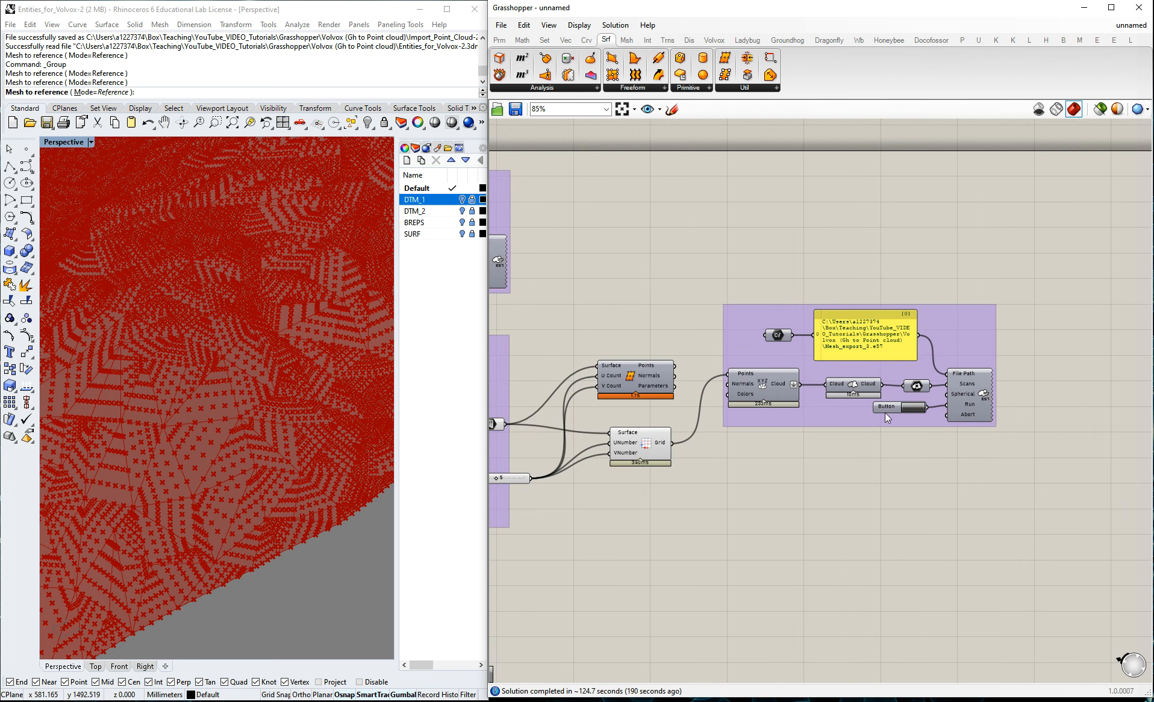
{"action": "scroll", "coordinate": [912, 408], "scroll_direction": "up", "scroll_amount": 1}
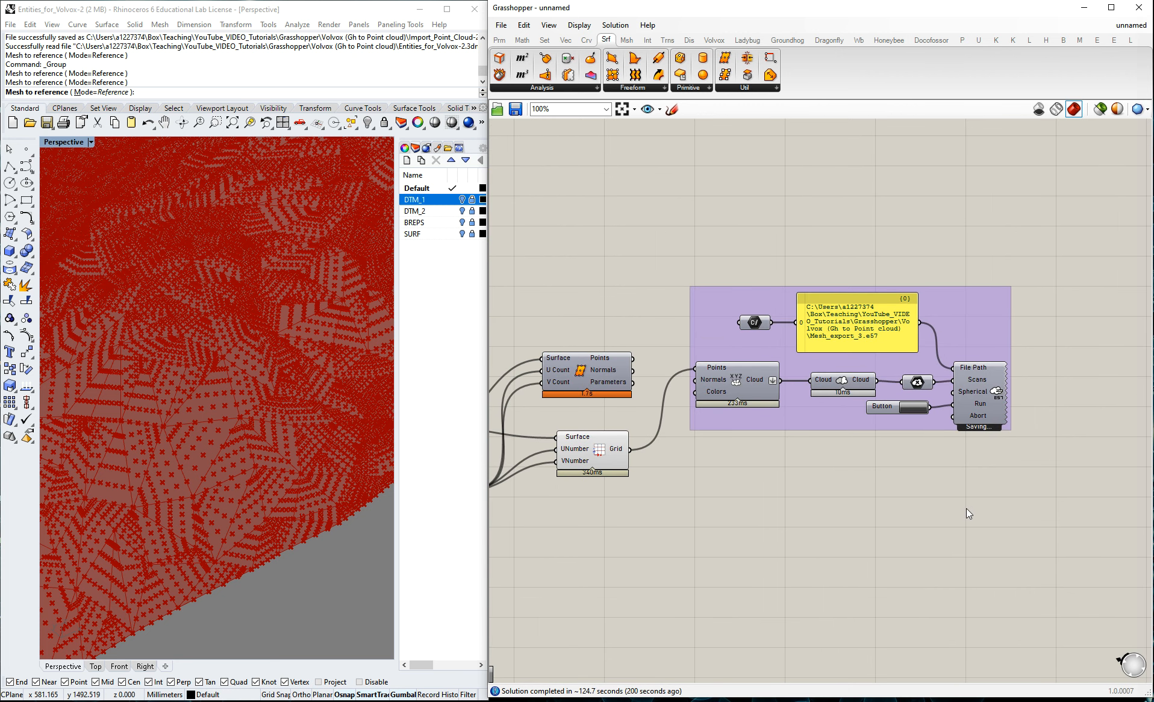
{"action": "left_click", "coordinate": [117, 1]}
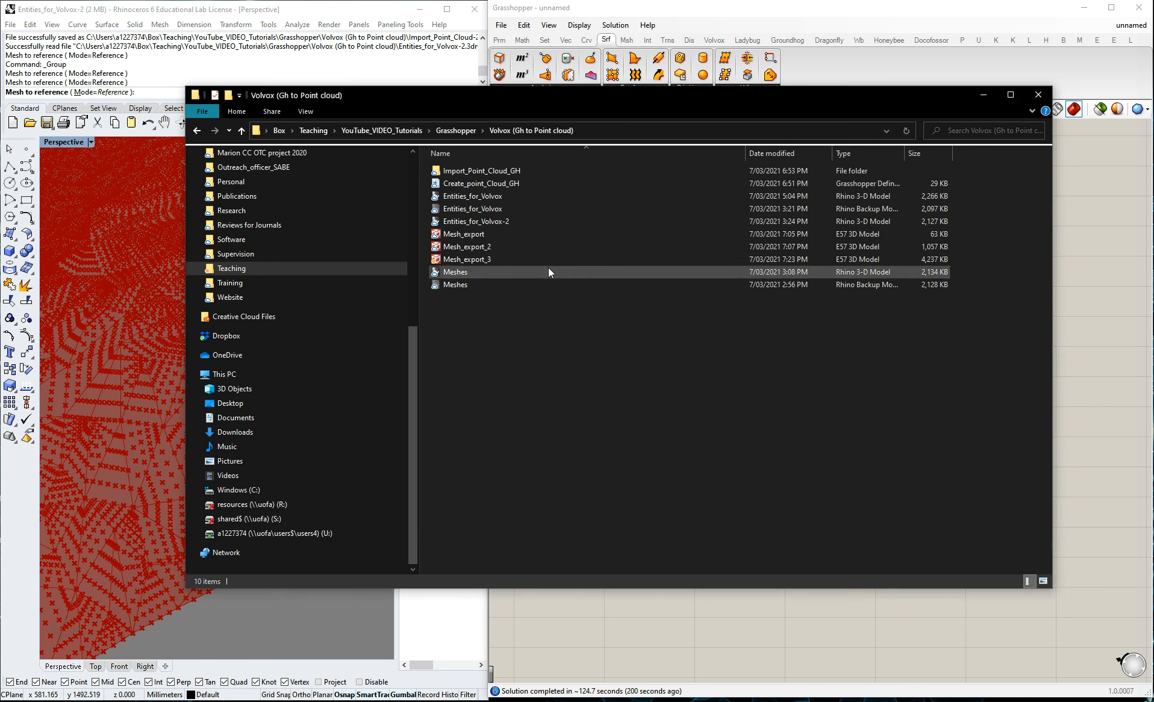
{"action": "left_click", "coordinate": [986, 94]}
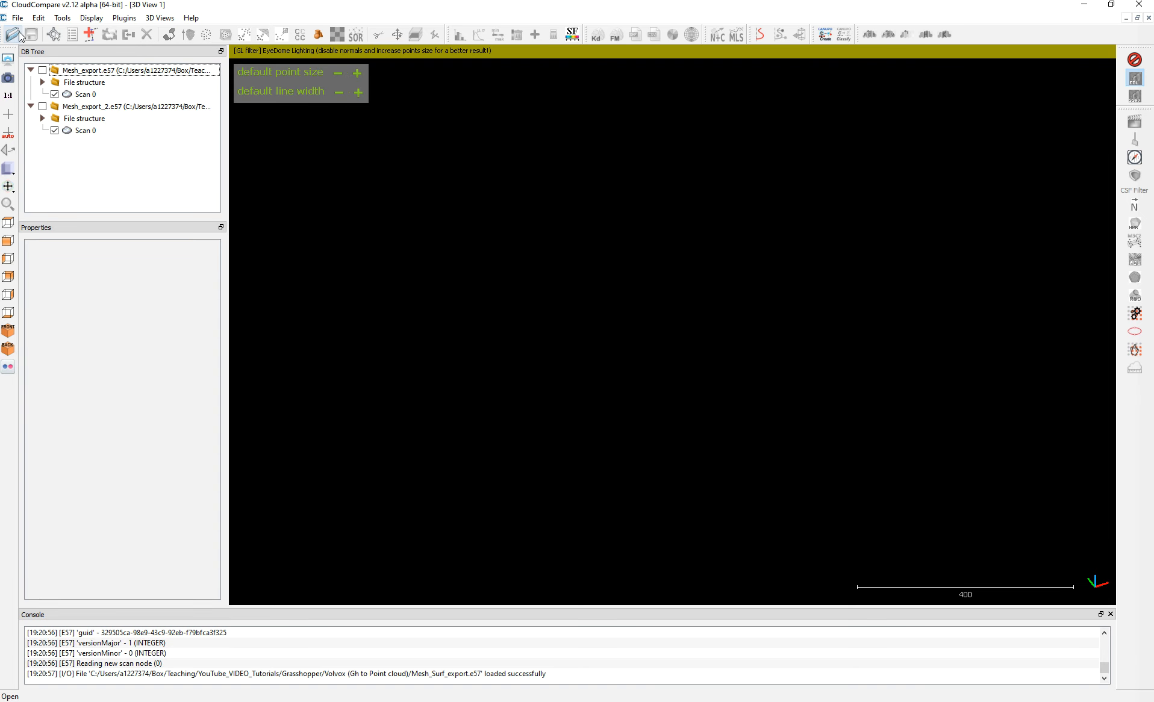
Switch to CloudCompare, collapse the two loaded file entries and open Mesh_export_3.e57.
{"action": "left_click", "coordinate": [31, 71]}
{"action": "left_click", "coordinate": [31, 82]}
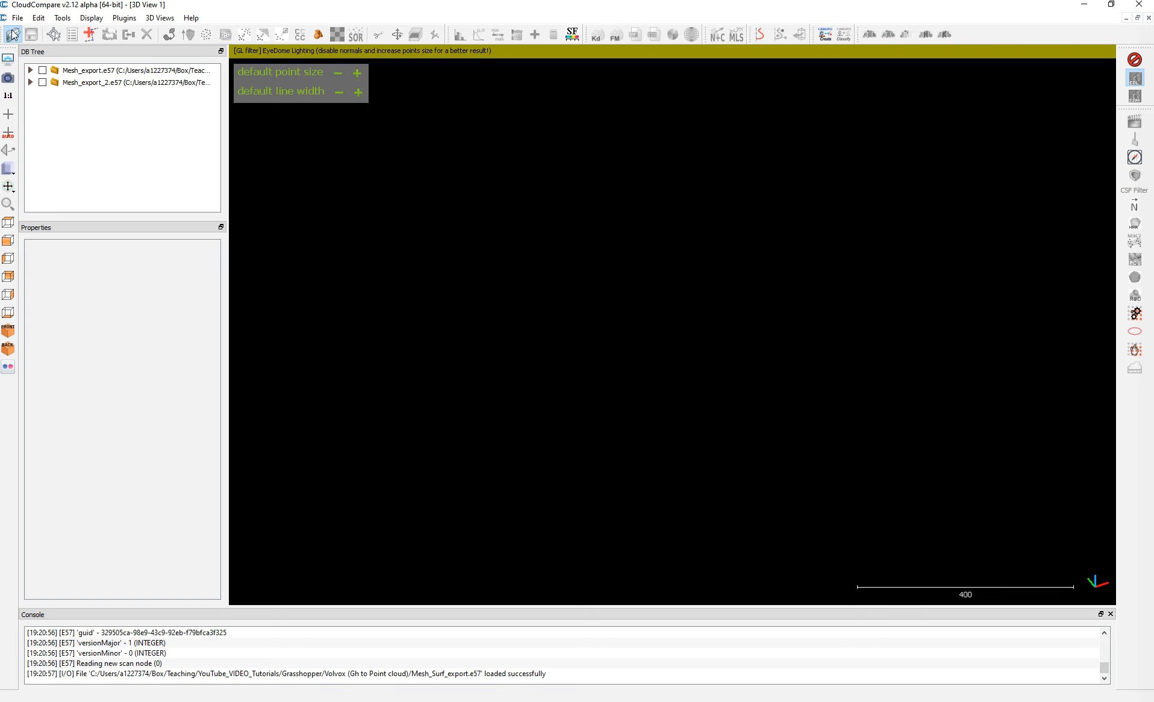
{"action": "left_click", "coordinate": [12, 34]}
{"action": "left_click", "coordinate": [347, 301]}
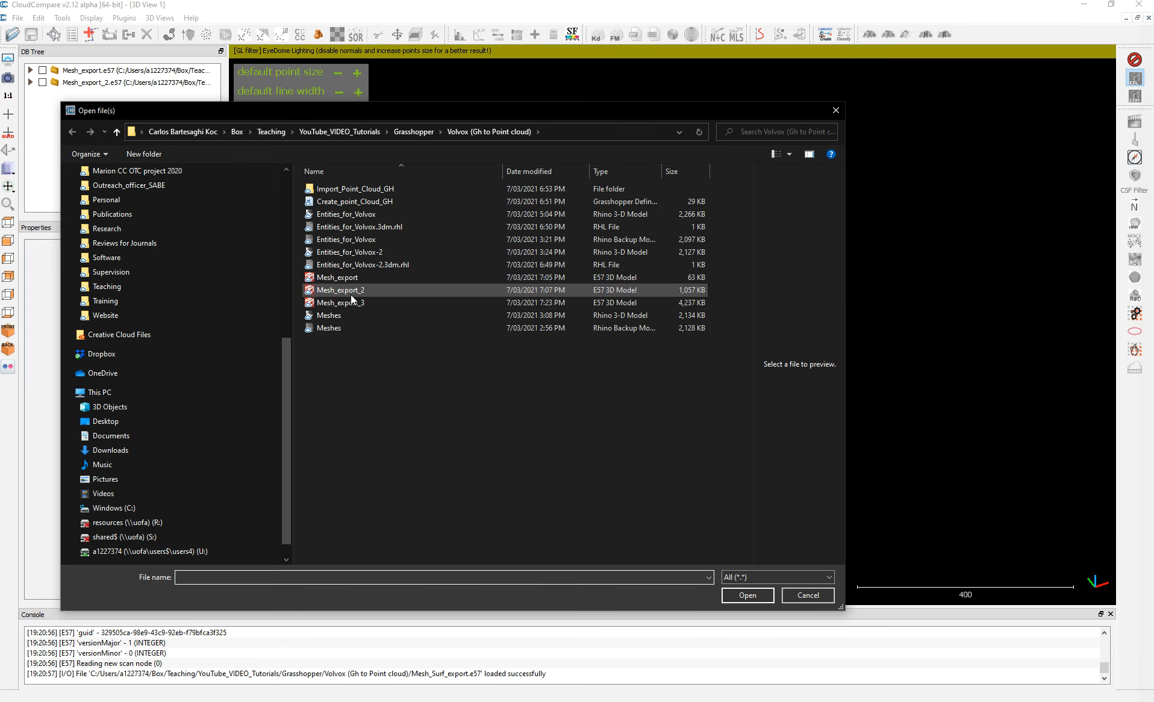
{"action": "left_click", "coordinate": [747, 595]}
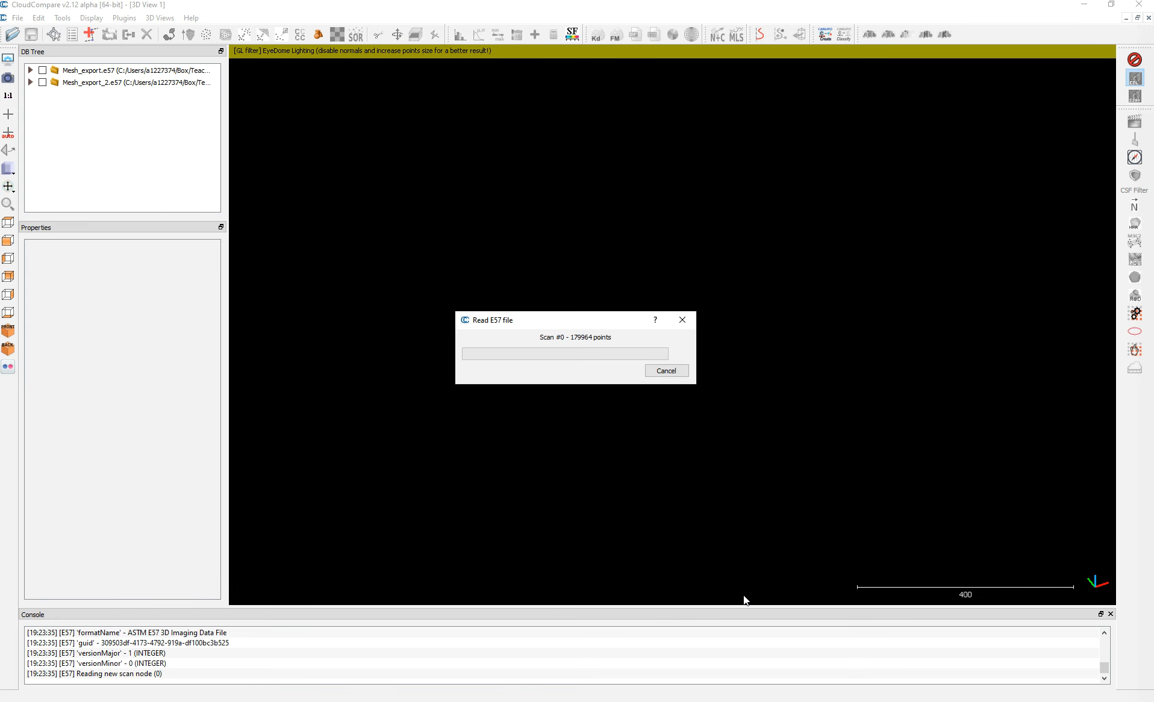
Inspect the Mesh_export_3 point cloud up close from several angles, hide it and return to Grasshopper.
{"action": "left_click", "coordinate": [43, 84]}
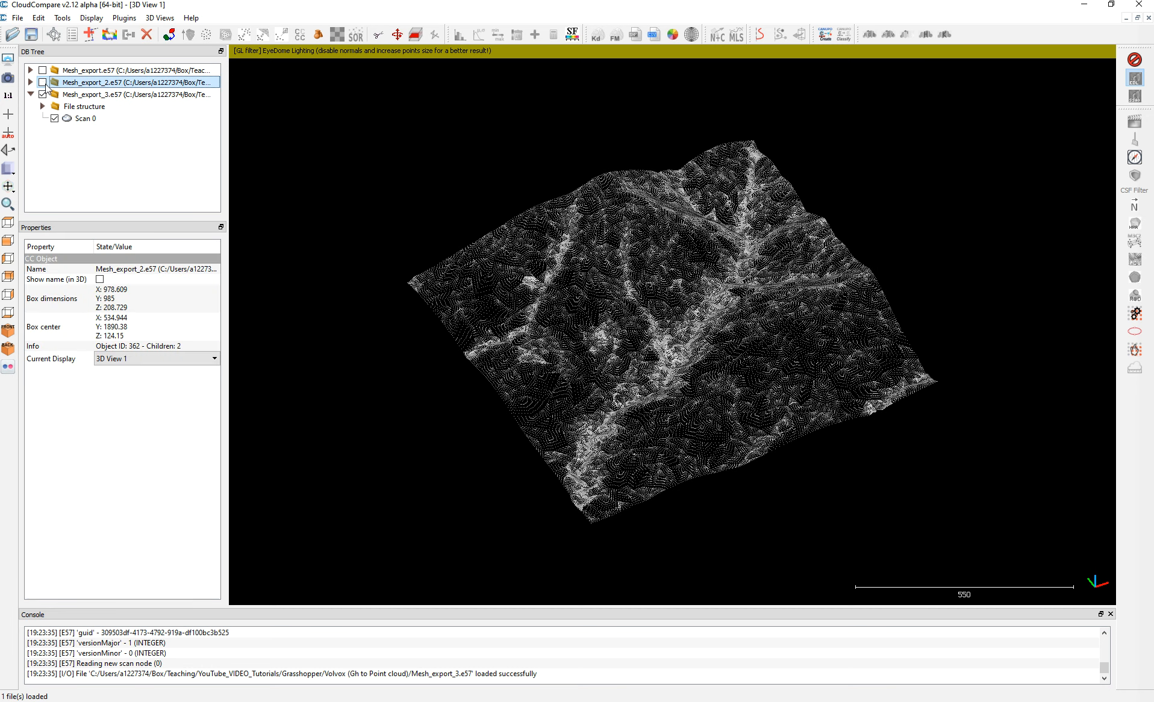
{"action": "left_click", "coordinate": [43, 83]}
{"action": "scroll", "coordinate": [728, 404], "scroll_direction": "up", "scroll_amount": 5}
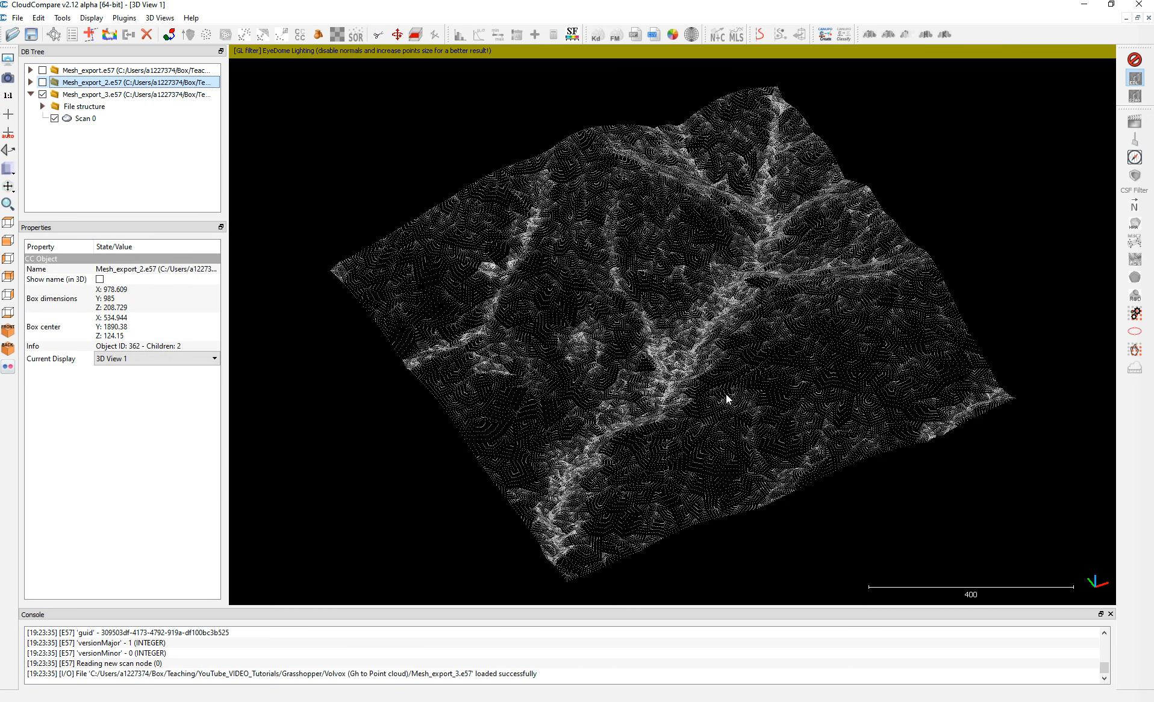
{"action": "right_click_drag", "start_coordinate": [774, 424], "coordinate": [765, 394]}
{"action": "left_click_drag", "start_coordinate": [666, 384], "coordinate": [650, 322]}
{"action": "scroll", "coordinate": [810, 378], "scroll_direction": "up", "scroll_amount": 4}
{"action": "scroll", "coordinate": [793, 342], "scroll_direction": "up", "scroll_amount": 1}
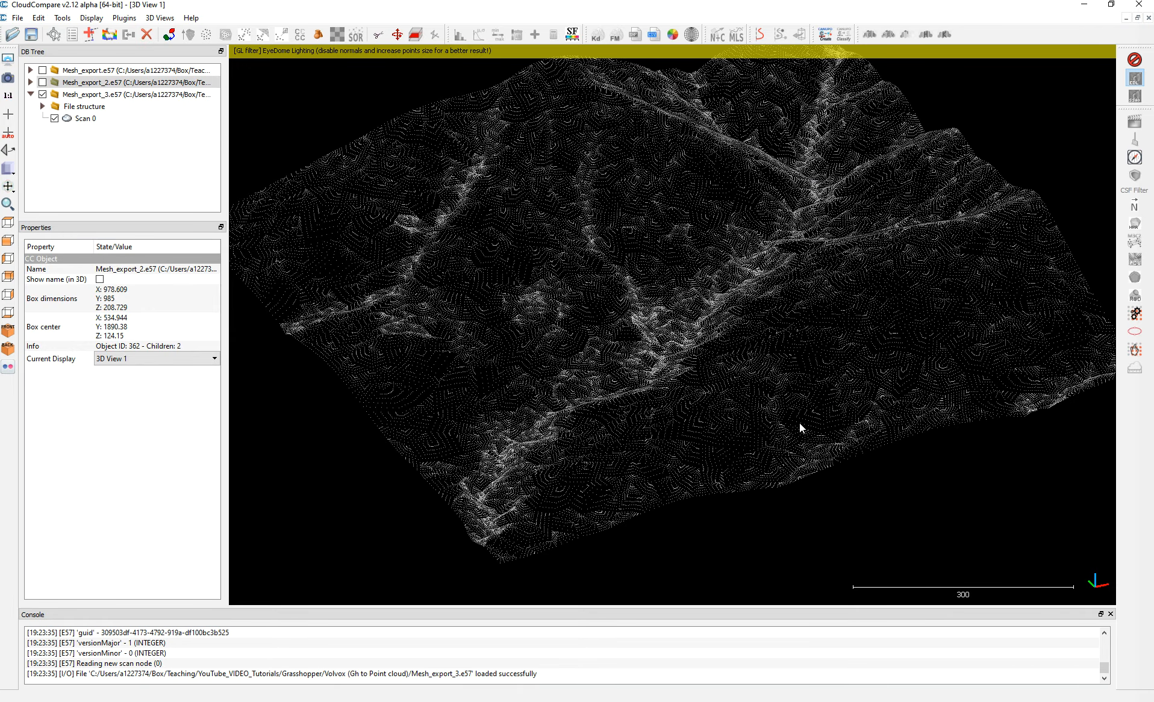
{"action": "right_click_drag", "start_coordinate": [572, 317], "coordinate": [573, 304]}
{"action": "left_click_drag", "start_coordinate": [613, 289], "coordinate": [613, 223]}
{"action": "scroll", "coordinate": [527, 192], "scroll_direction": "up", "scroll_amount": 3}
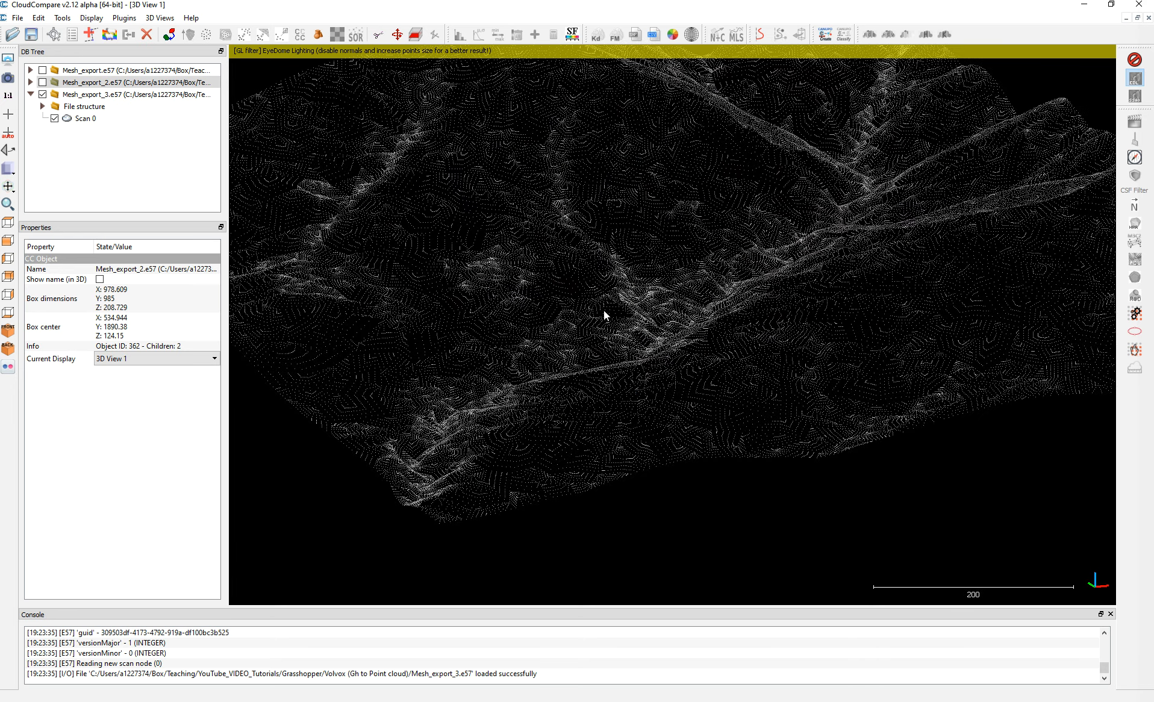
{"action": "left_click_drag", "start_coordinate": [603, 311], "coordinate": [612, 336]}
{"action": "left_click", "coordinate": [42, 94]}
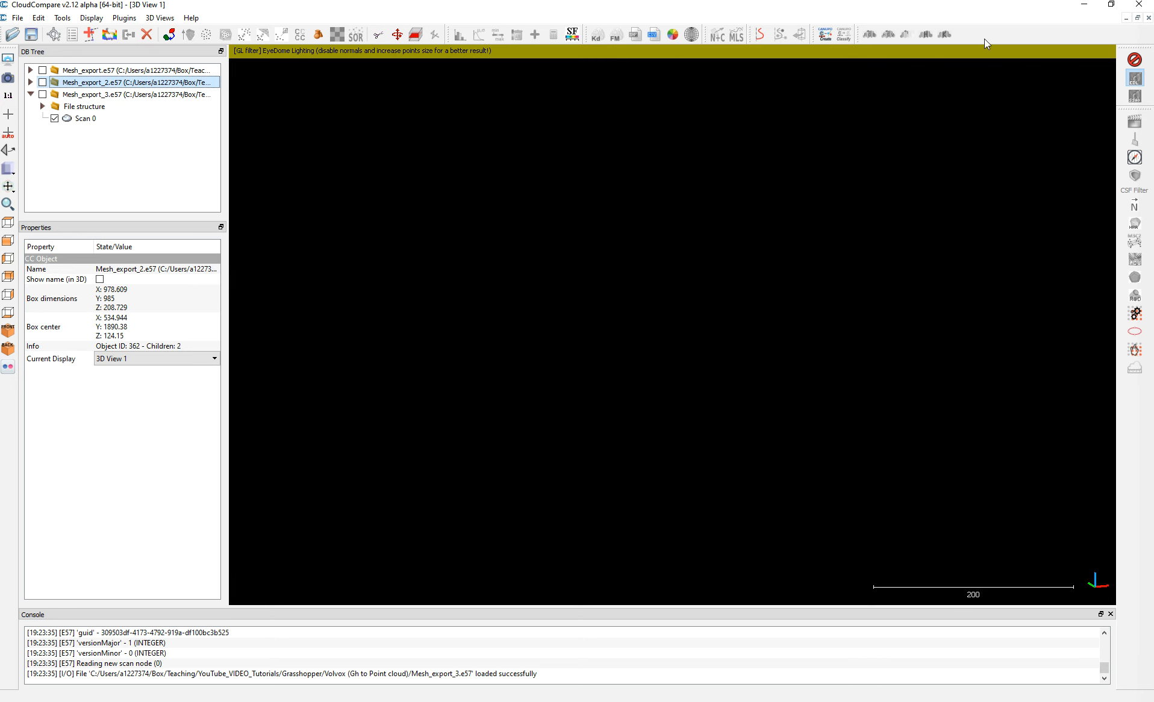
{"action": "left_click", "coordinate": [1083, 3]}
Replace the grid input of the surface export's point cloud component with the Points output of the surface division component.
{"action": "scroll", "coordinate": [766, 386], "scroll_direction": "down", "scroll_amount": 3}
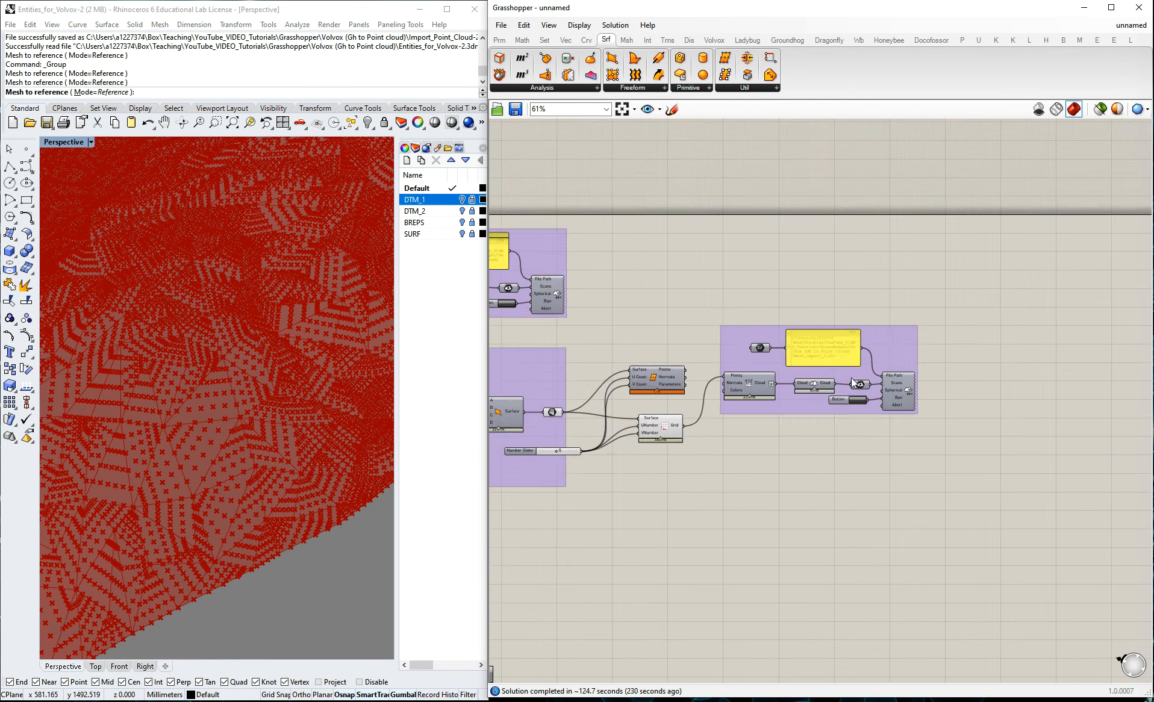
{"action": "scroll", "coordinate": [676, 405], "scroll_direction": "up", "scroll_amount": 3}
{"action": "left_click_drag", "start_coordinate": [691, 347], "coordinate": [749, 356]}
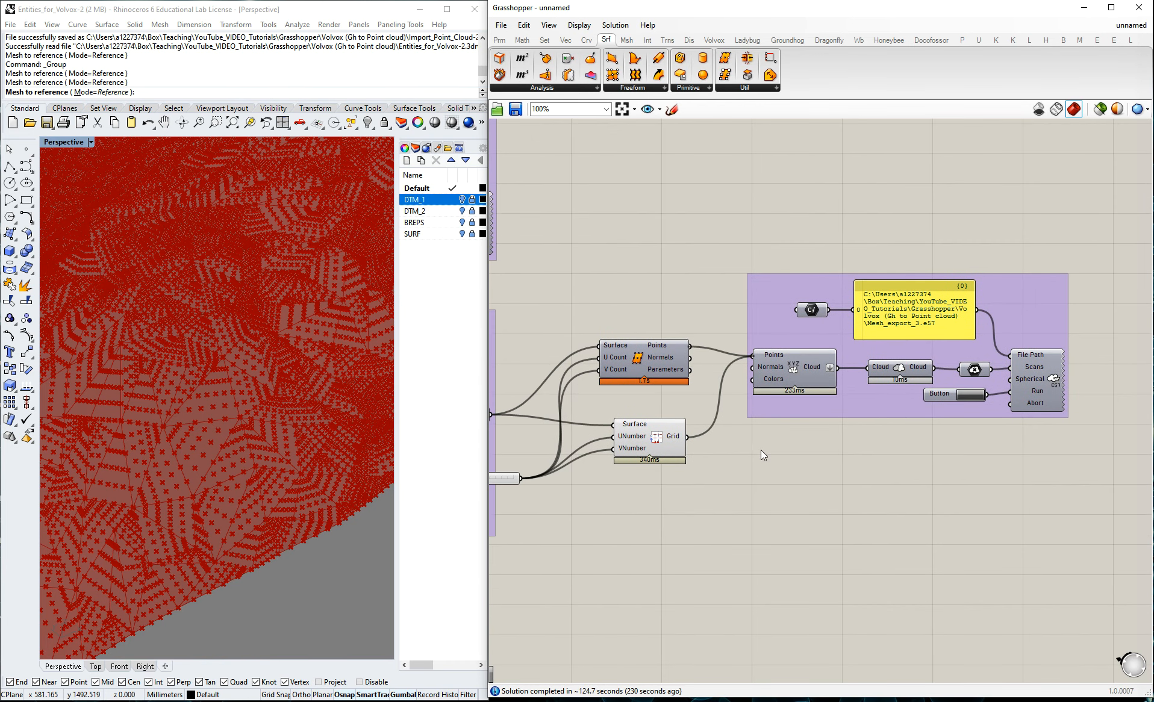
Set the surface export's file path to Mesh_export_3b in the project folder and run the E57 export.
{"action": "right_click", "coordinate": [952, 322]}
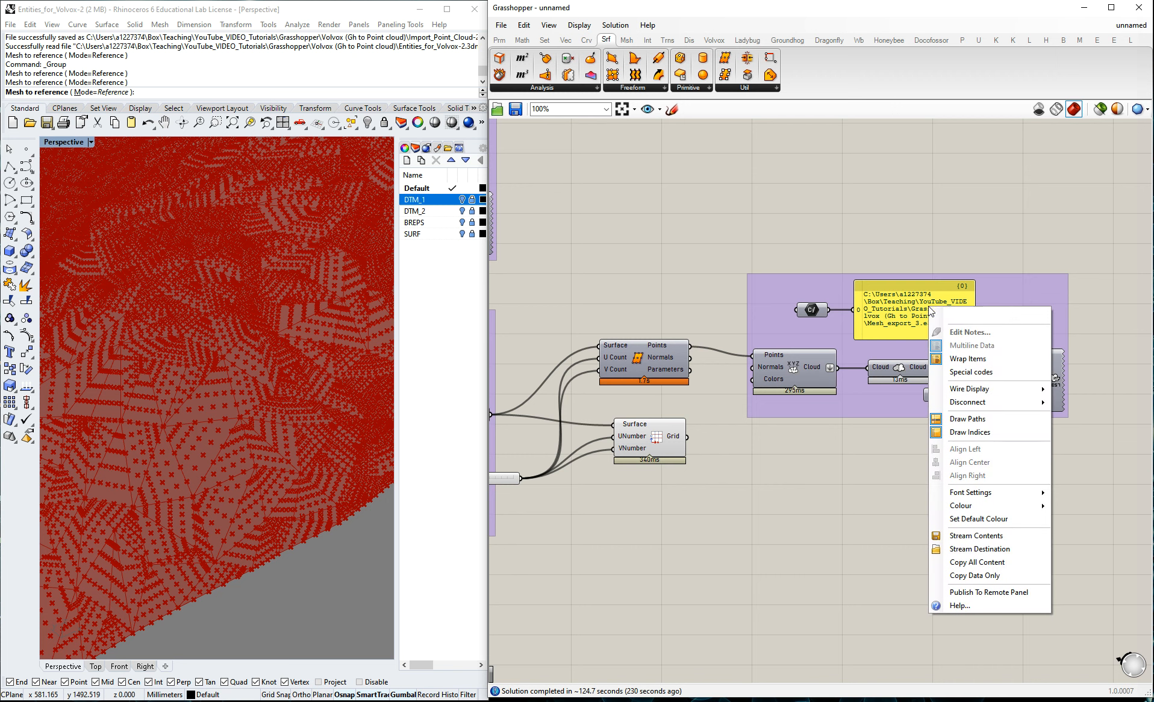
{"action": "right_click", "coordinate": [818, 307]}
{"action": "left_click", "coordinate": [874, 444]}
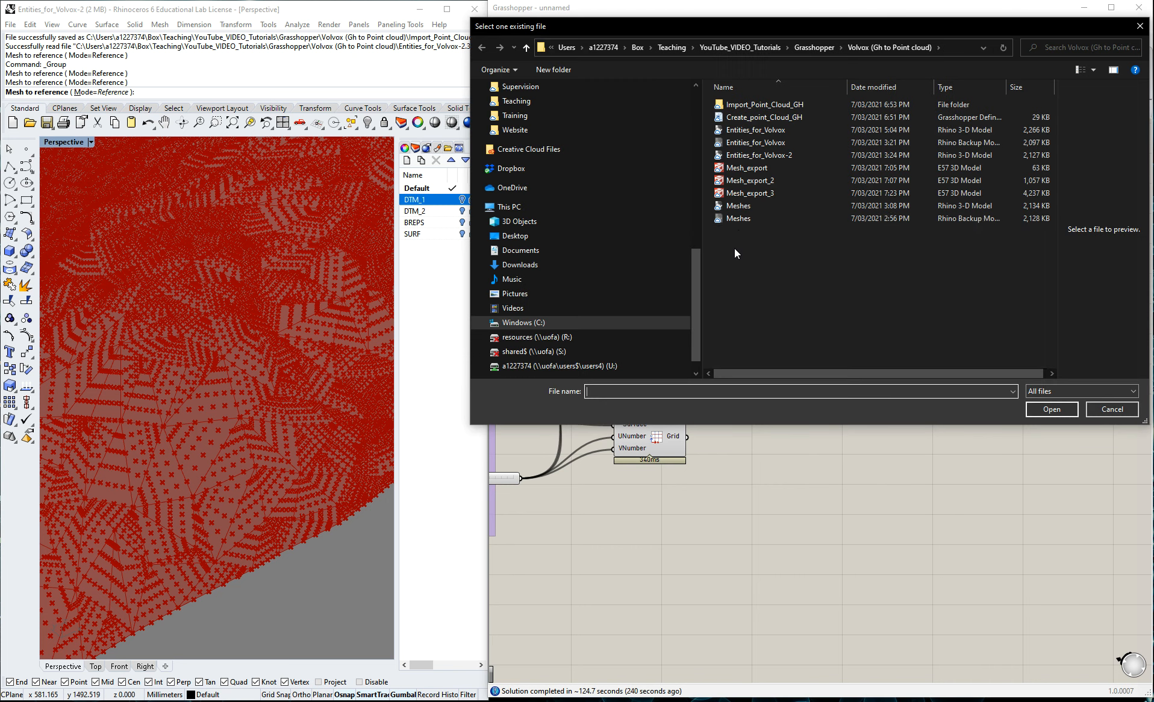
{"action": "left_click", "coordinate": [762, 194]}
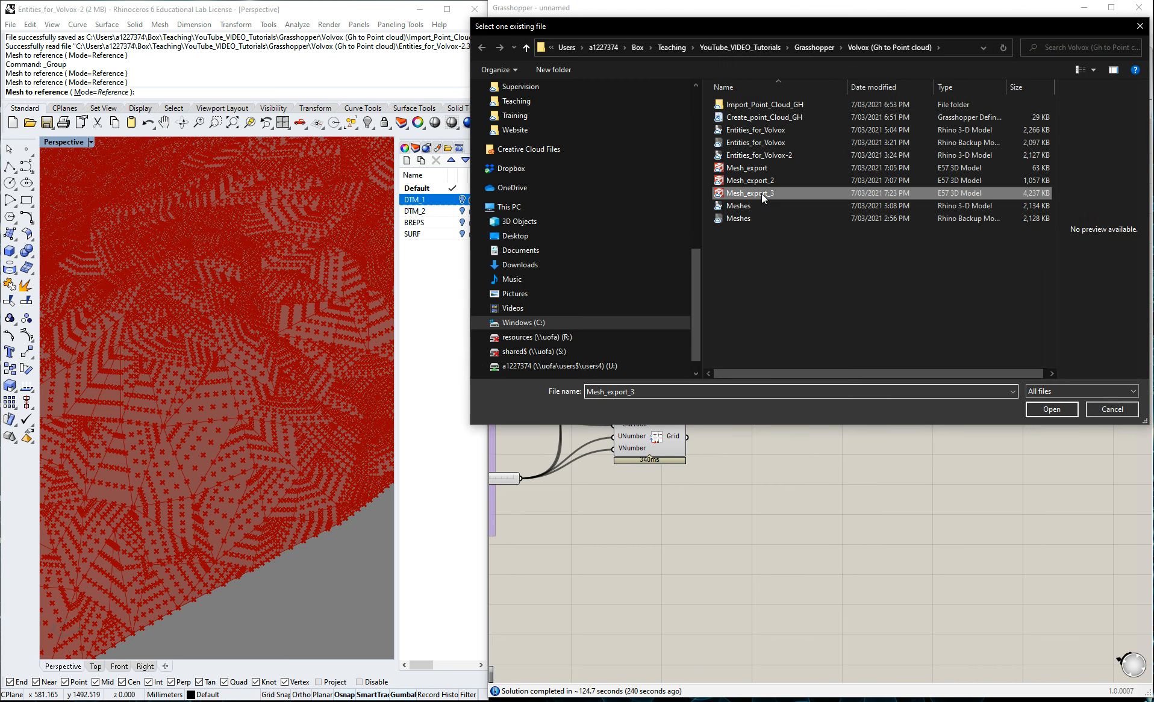
{"action": "left_click", "coordinate": [646, 392]}
{"action": "type", "text": "b"}
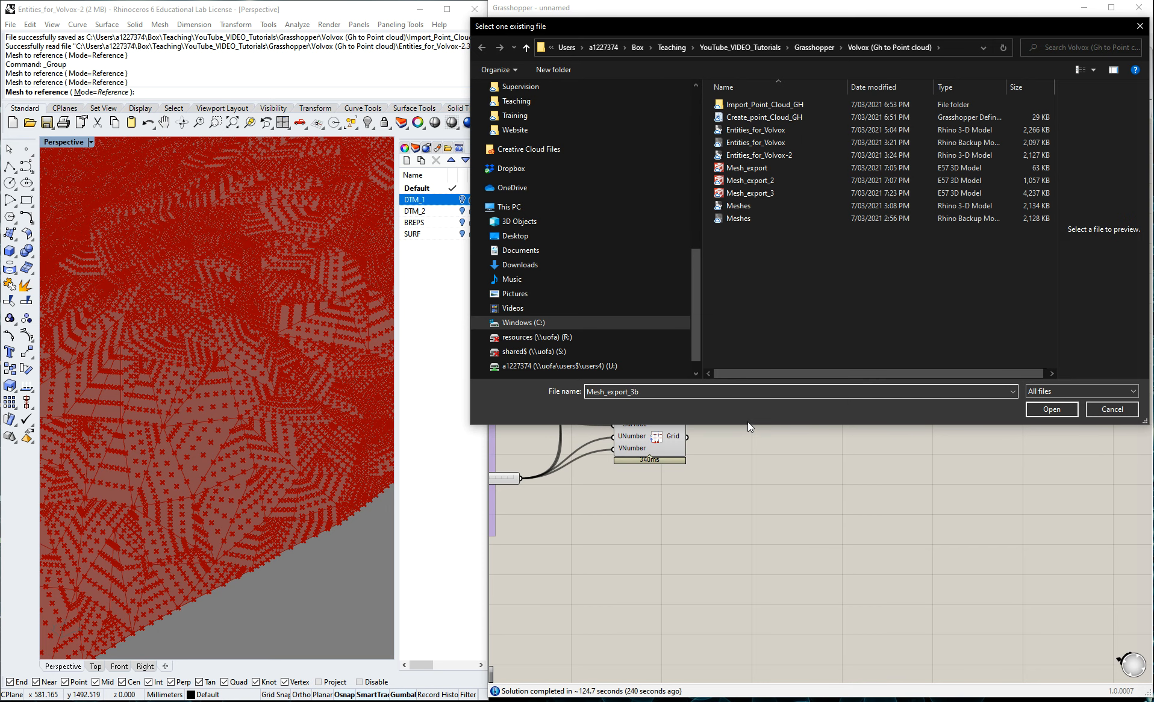
{"action": "left_click", "coordinate": [1049, 412]}
{"action": "left_click", "coordinate": [972, 395]}
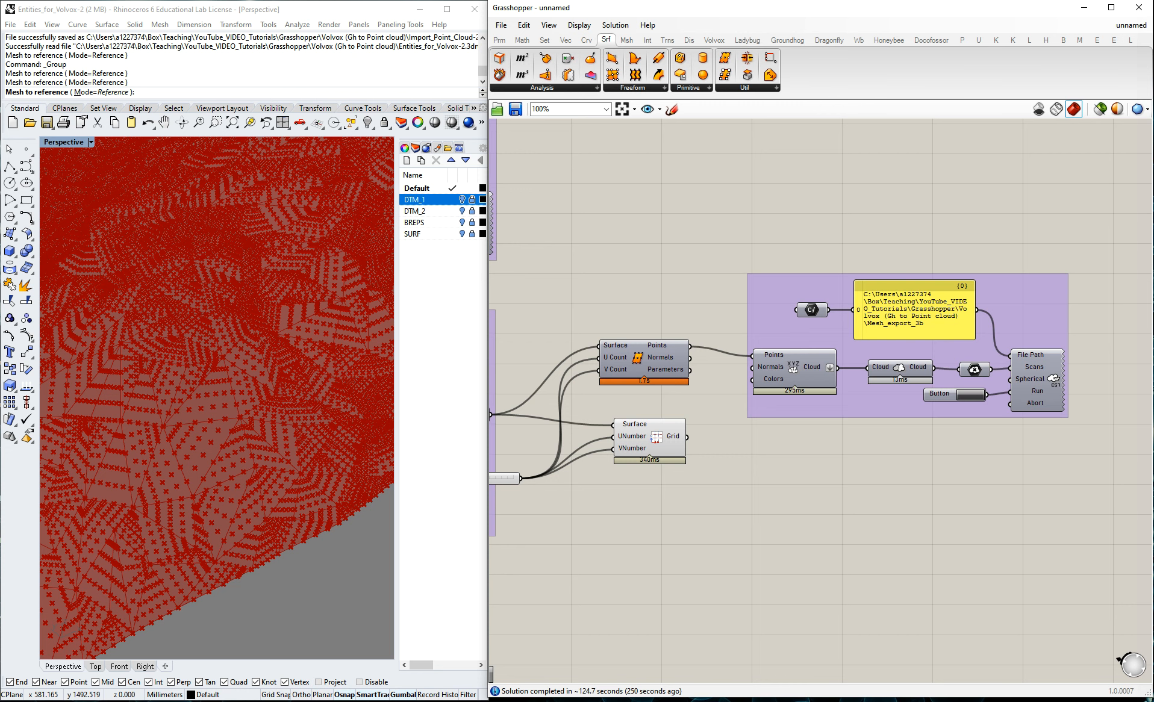
Check Mesh_export_3b in the project folder and open it in CloudCompare.
{"action": "key", "text": "alt+Tab"}
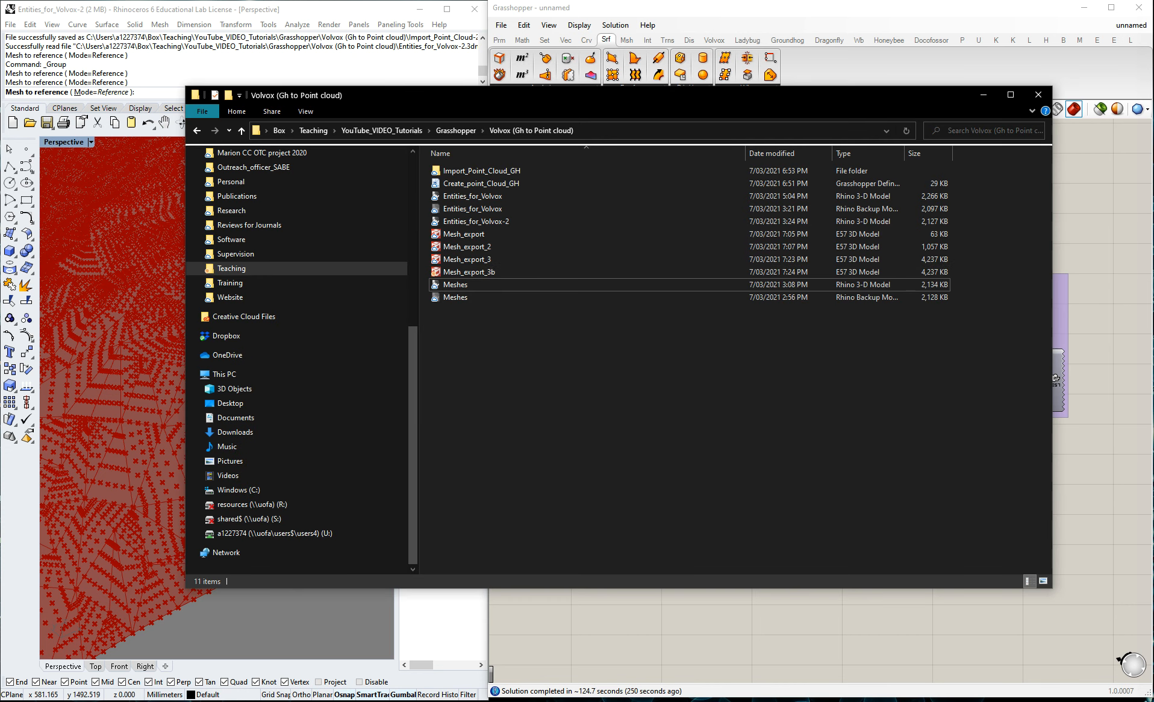
{"action": "key", "text": "alt+Tab"}
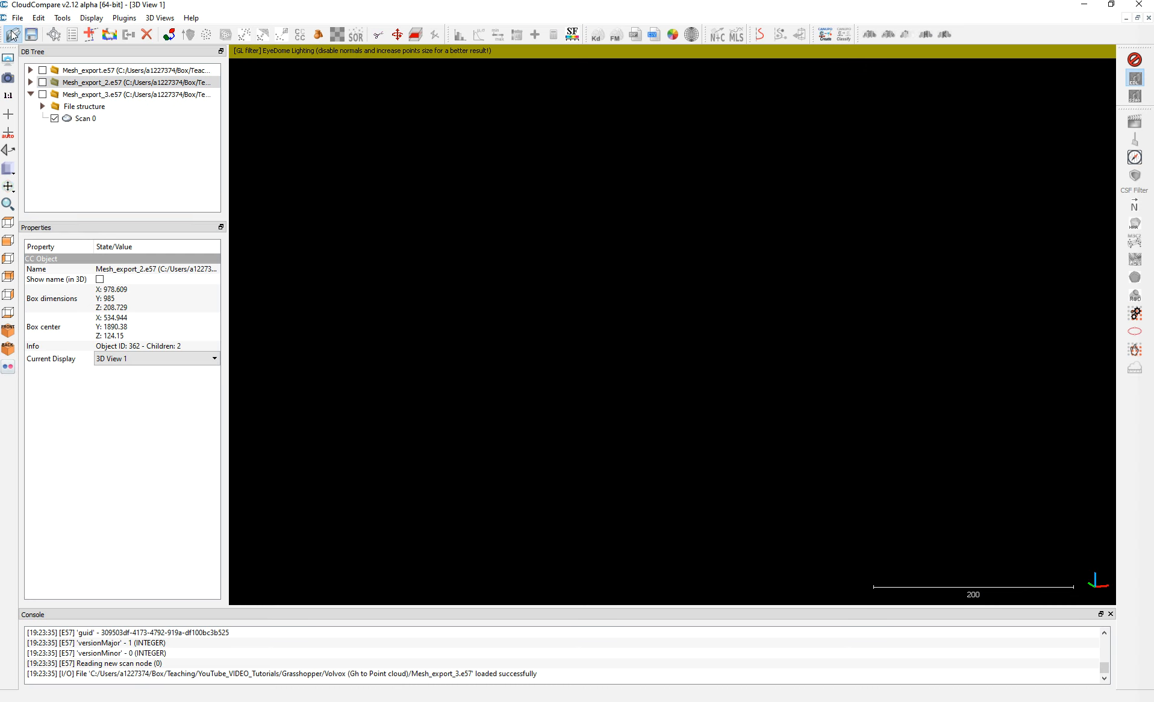
{"action": "key", "text": "ctrl+o"}
{"action": "left_click", "coordinate": [362, 316]}
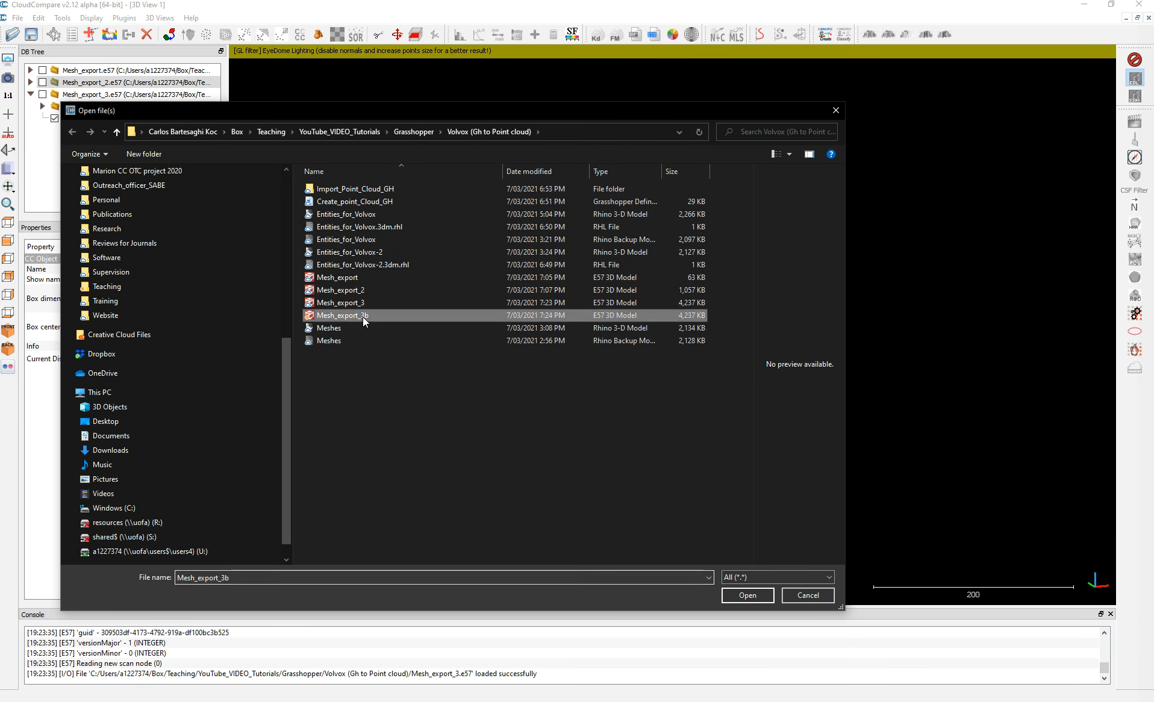
{"action": "left_click", "coordinate": [761, 592]}
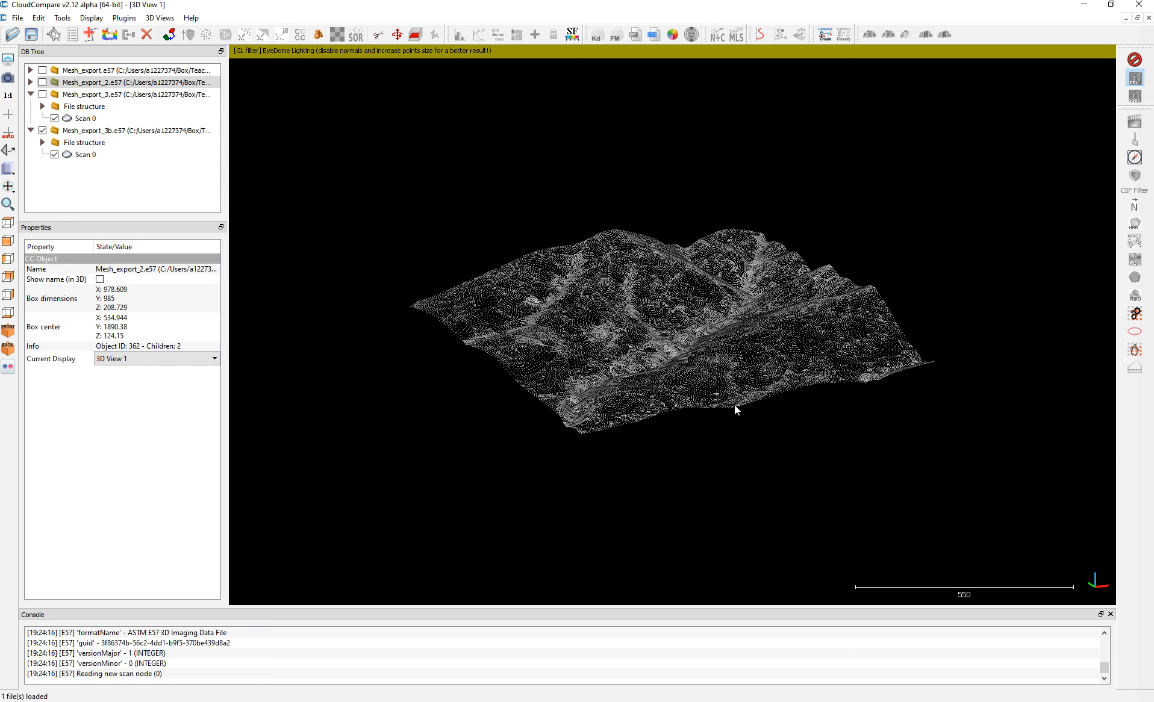
Inspect the Mesh_export_3b point cloud up close, then hide it and collapse both surface export entries.
{"action": "left_click_drag", "start_coordinate": [587, 319], "coordinate": [562, 451]}
{"action": "scroll", "coordinate": [662, 407], "scroll_direction": "up", "scroll_amount": 5}
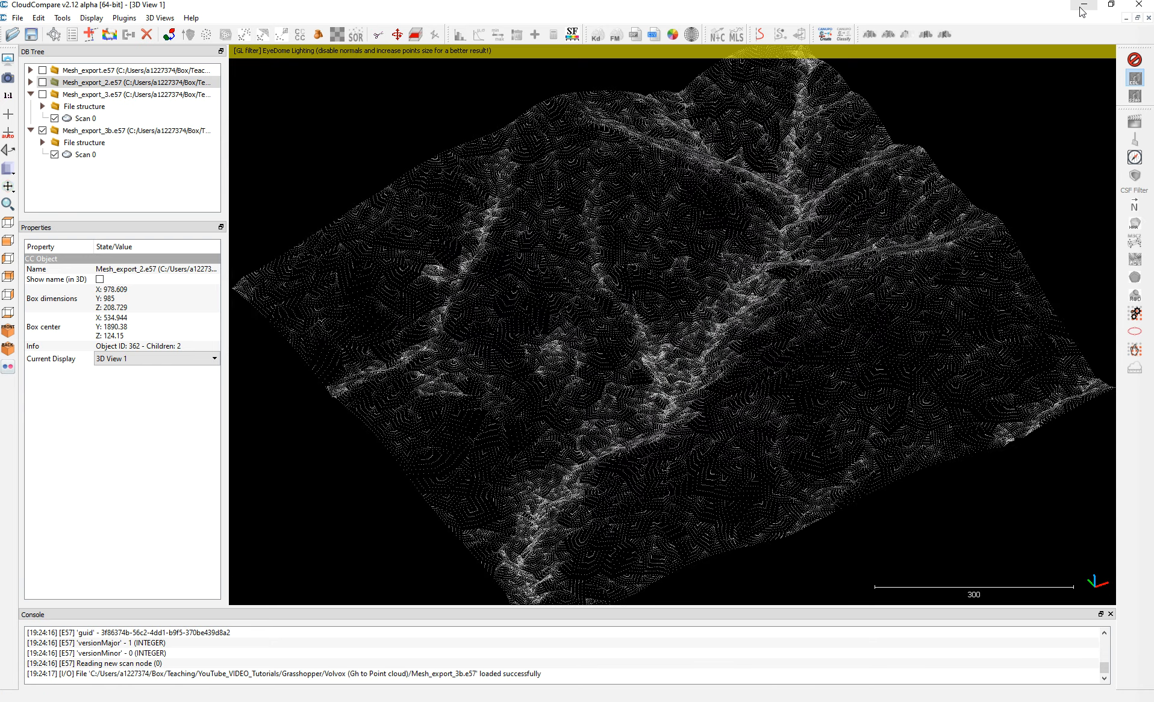
{"action": "left_click", "coordinate": [42, 94]}
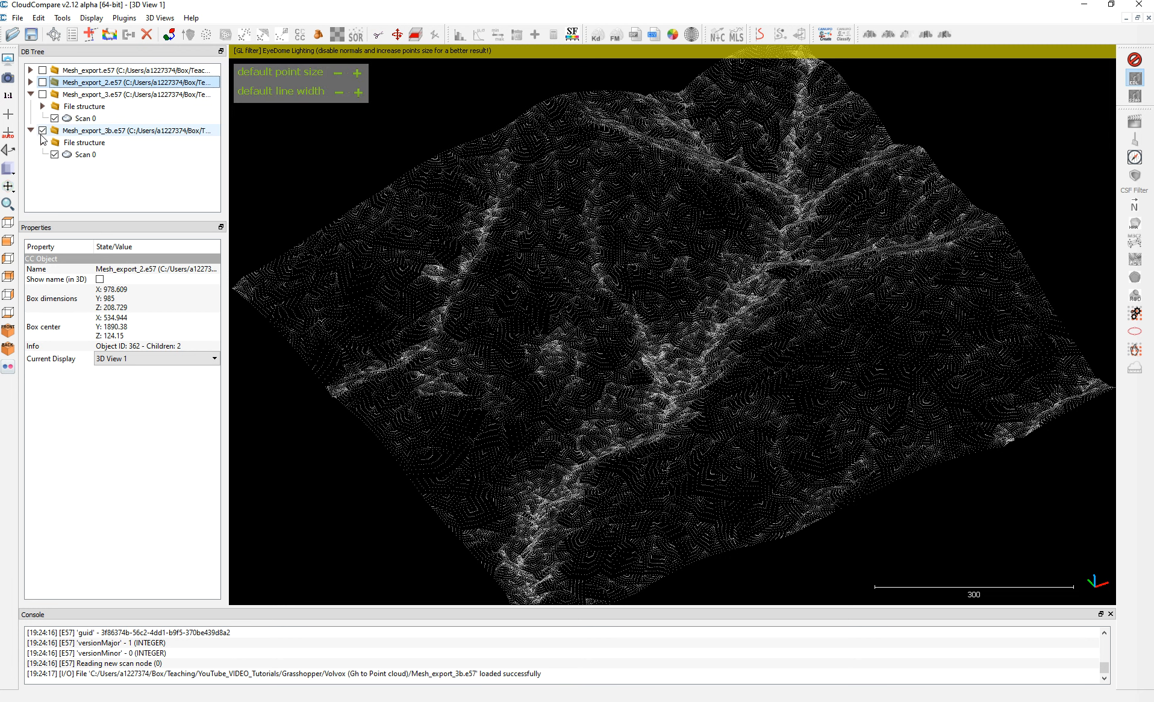
{"action": "left_click", "coordinate": [42, 130]}
{"action": "left_click", "coordinate": [31, 130]}
{"action": "left_click", "coordinate": [30, 94]}
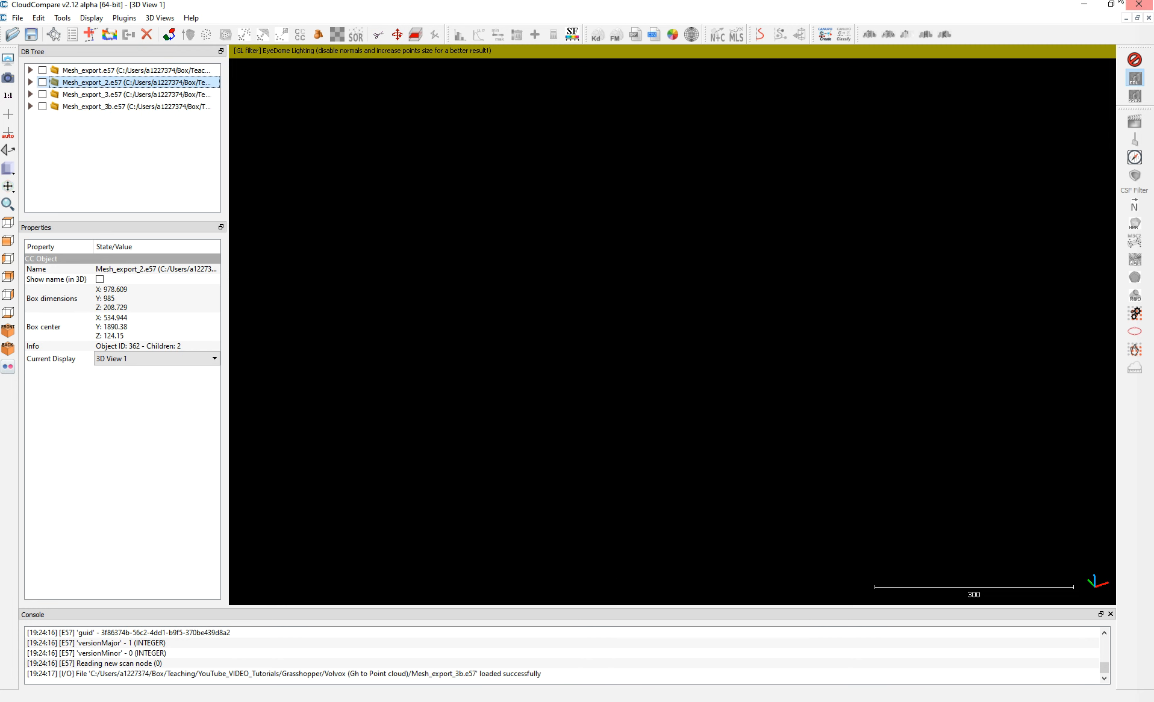
Return to Grasshopper and clear the referenced mesh from the Mesh parameter in the Mesh to Surface group.
{"action": "left_click", "coordinate": [1083, 4]}
{"action": "left_click", "coordinate": [1108, 304]}
{"action": "scroll", "coordinate": [1106, 304], "scroll_direction": "down", "scroll_amount": 5}
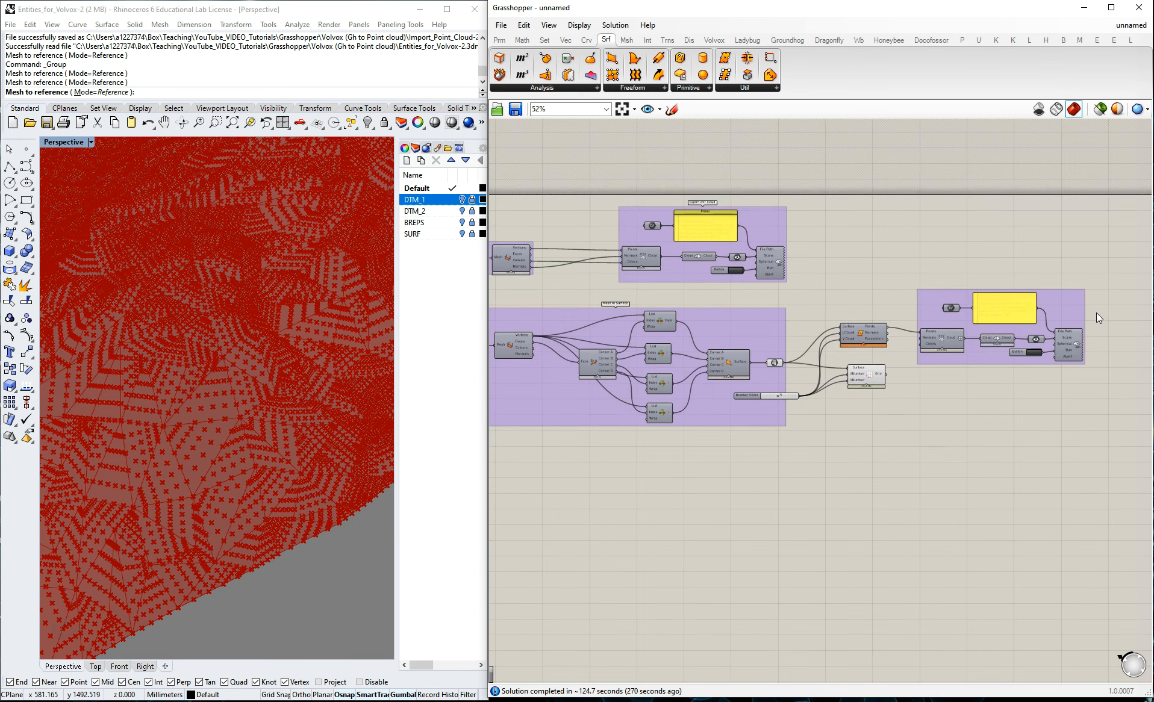
{"action": "scroll", "coordinate": [923, 340], "scroll_direction": "up", "scroll_amount": 4}
{"action": "scroll", "coordinate": [906, 365], "scroll_direction": "down", "scroll_amount": 5}
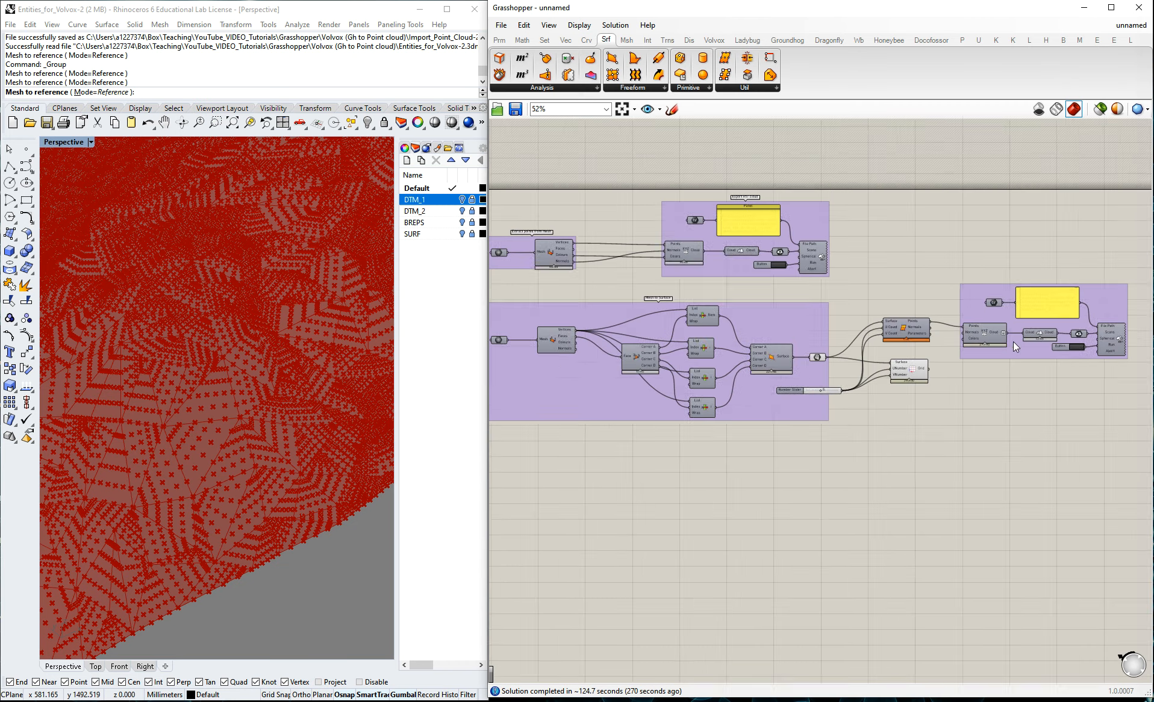
{"action": "left_click", "coordinate": [385, 351]}
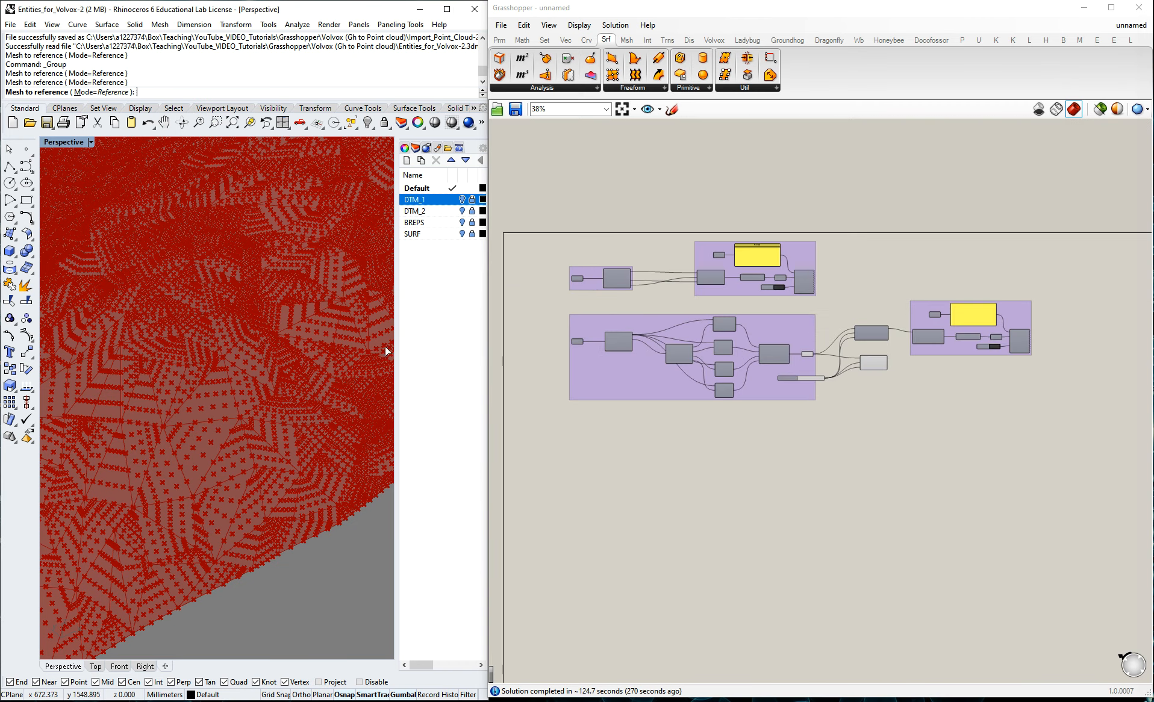
{"action": "left_click", "coordinate": [415, 212]}
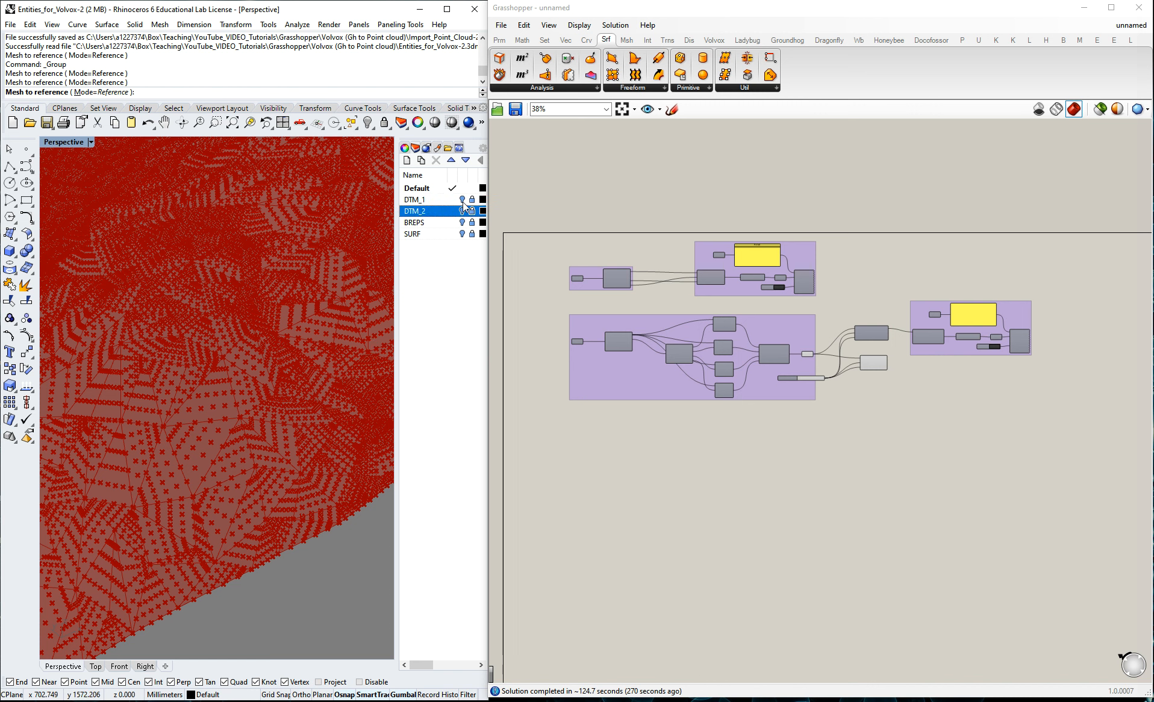
{"action": "scroll", "coordinate": [569, 343], "scroll_direction": "up", "scroll_amount": 5}
{"action": "right_click", "coordinate": [564, 345]}
{"action": "left_click", "coordinate": [563, 347]}
{"action": "right_click", "coordinate": [564, 347]}
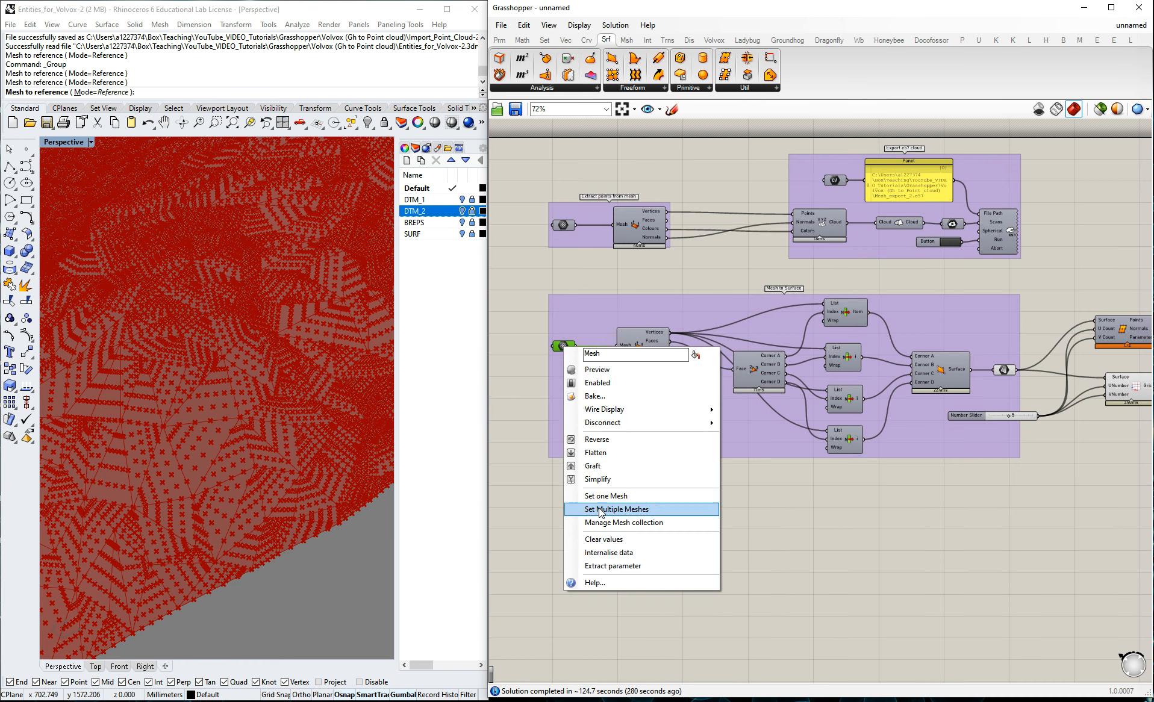
{"action": "left_click", "coordinate": [604, 539]}
Turn on the DTM_2 layer in Rhino, keeping DTM_1 hidden.
{"action": "left_click", "coordinate": [463, 201]}
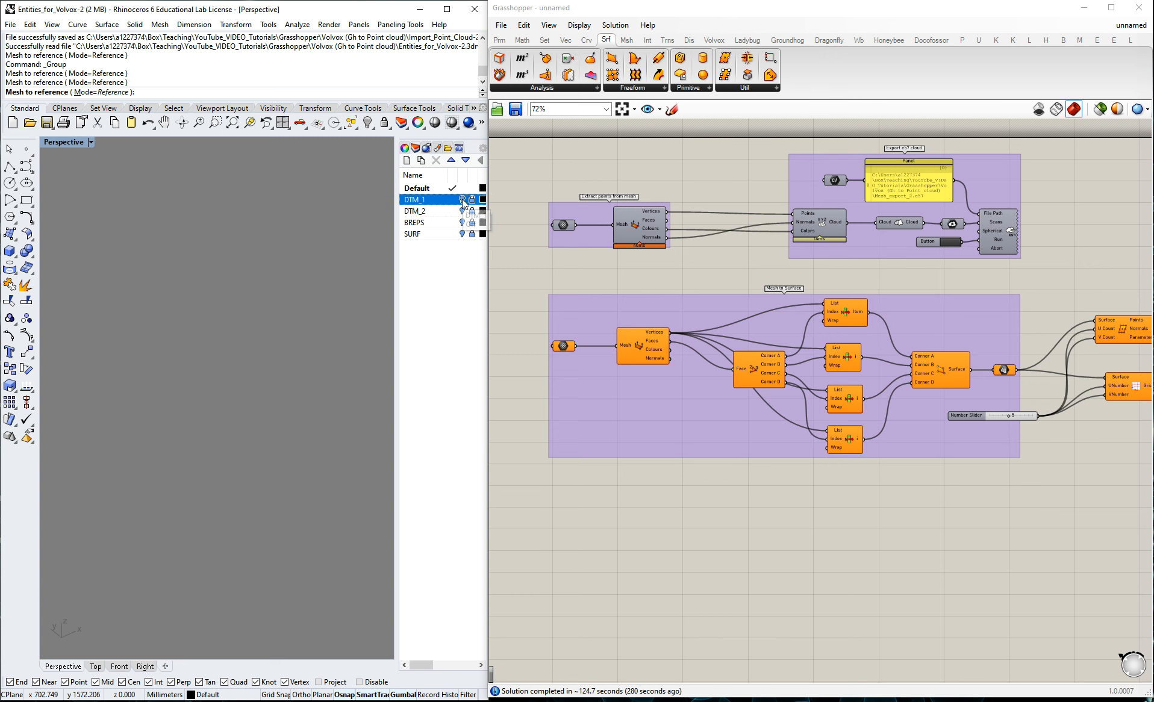
{"action": "left_click", "coordinate": [463, 200]}
{"action": "left_click", "coordinate": [463, 210]}
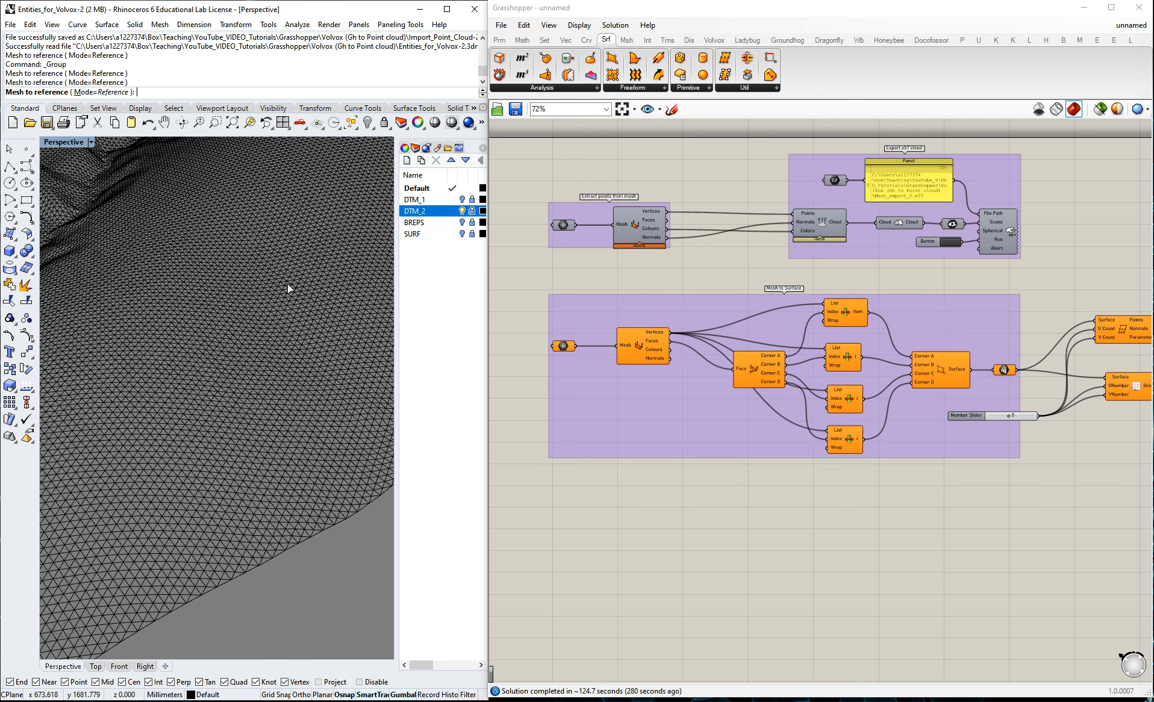
Reference the DTM_2 mesh in the Mesh to Surface group's Mesh parameter and hide the DTM_2 layer.
{"action": "right_click", "coordinate": [562, 345]}
{"action": "left_click", "coordinate": [606, 514]}
{"action": "left_click", "coordinate": [319, 304]}
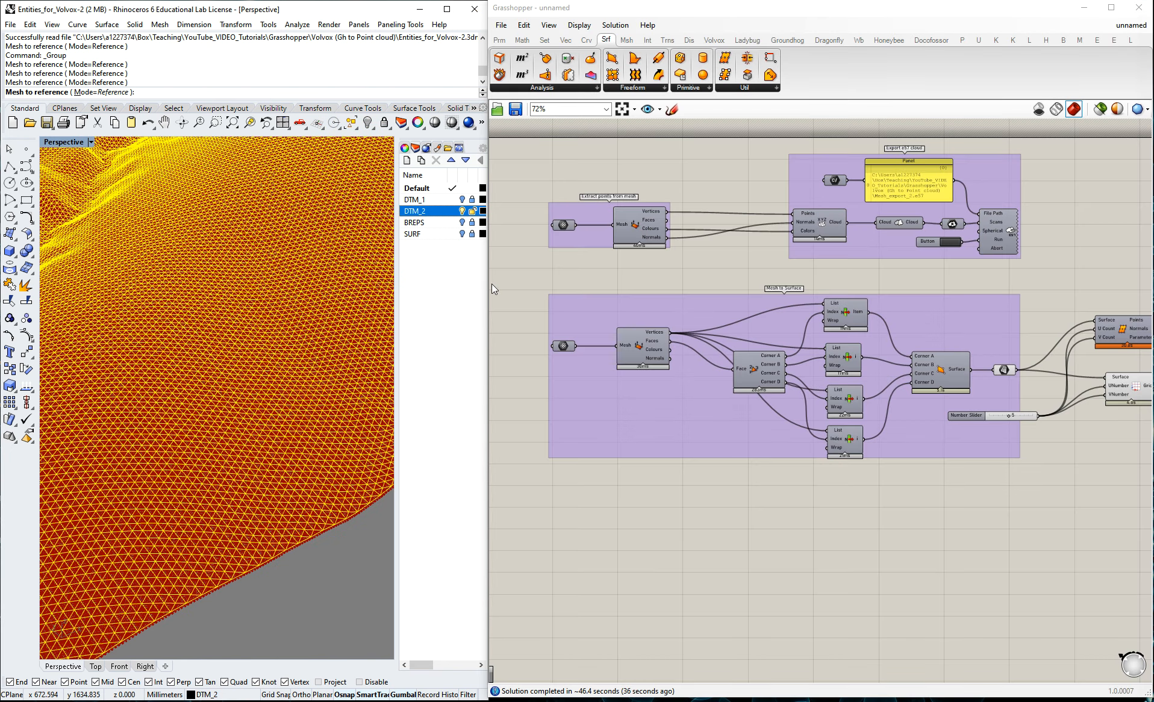
{"action": "left_click", "coordinate": [473, 212]}
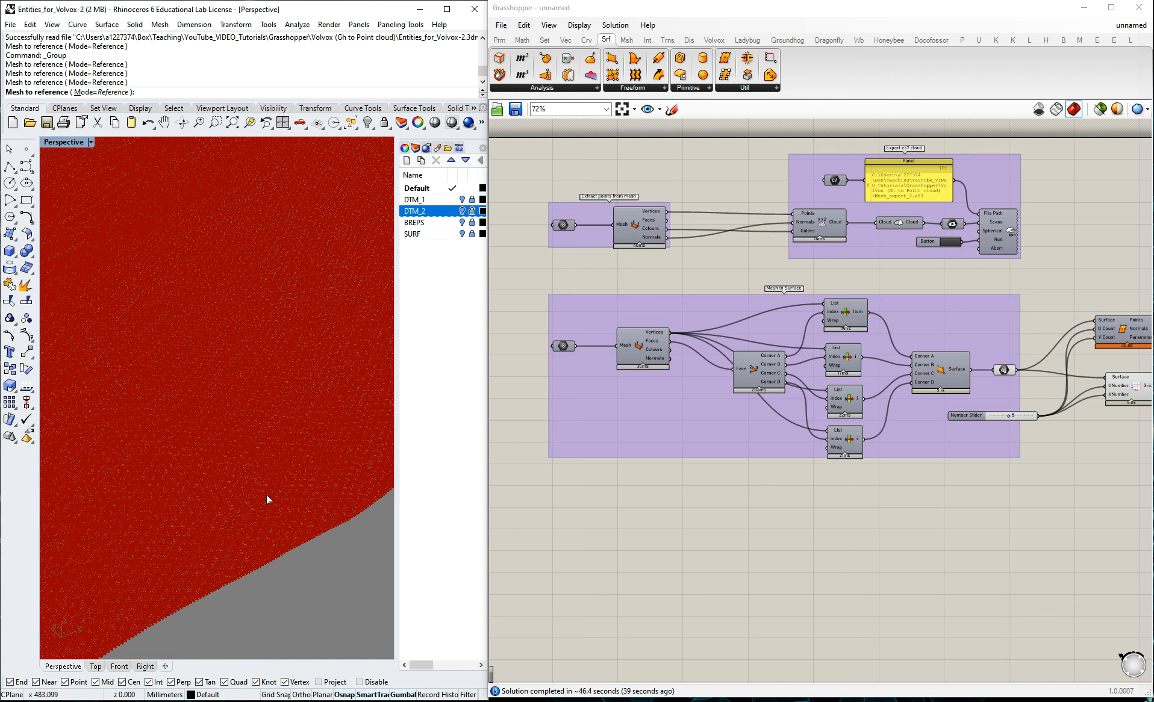
Set the surface export group's File Path to the existing folder's file name Mesh_export_3c.
{"action": "scroll", "coordinate": [747, 380], "scroll_direction": "down", "scroll_amount": 4}
{"action": "scroll", "coordinate": [1144, 362], "scroll_direction": "up", "scroll_amount": 4}
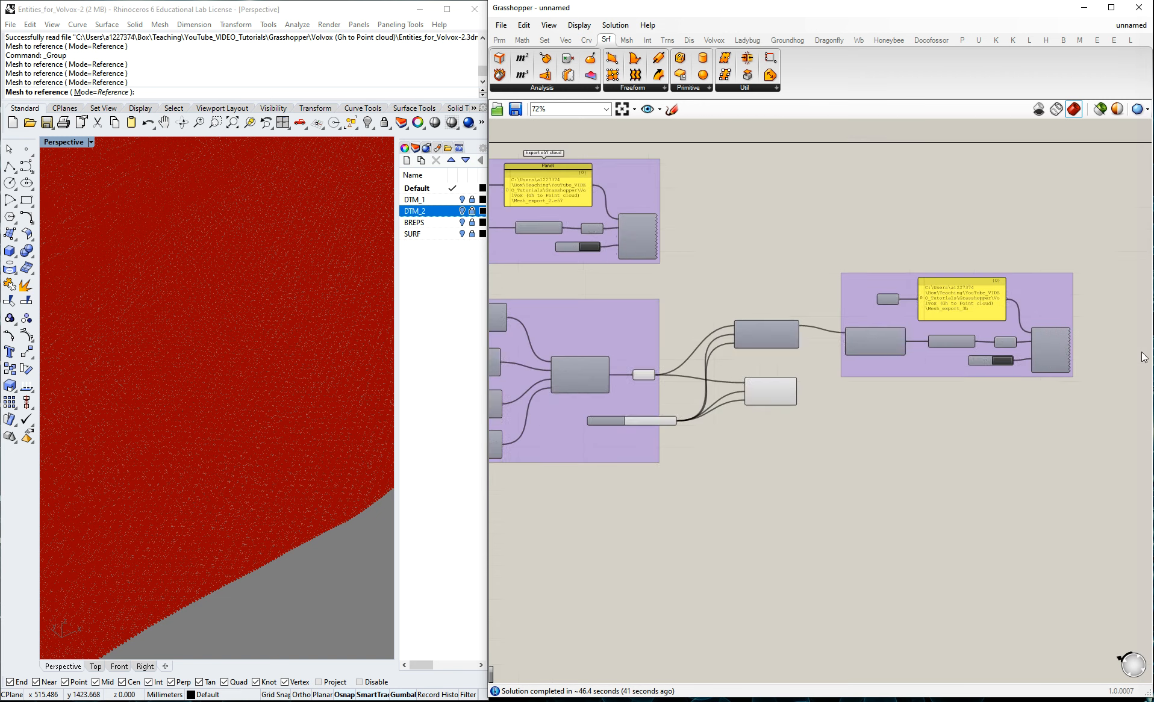
{"action": "scroll", "coordinate": [1032, 314], "scroll_direction": "up", "scroll_amount": 3}
{"action": "right_click", "coordinate": [808, 293]}
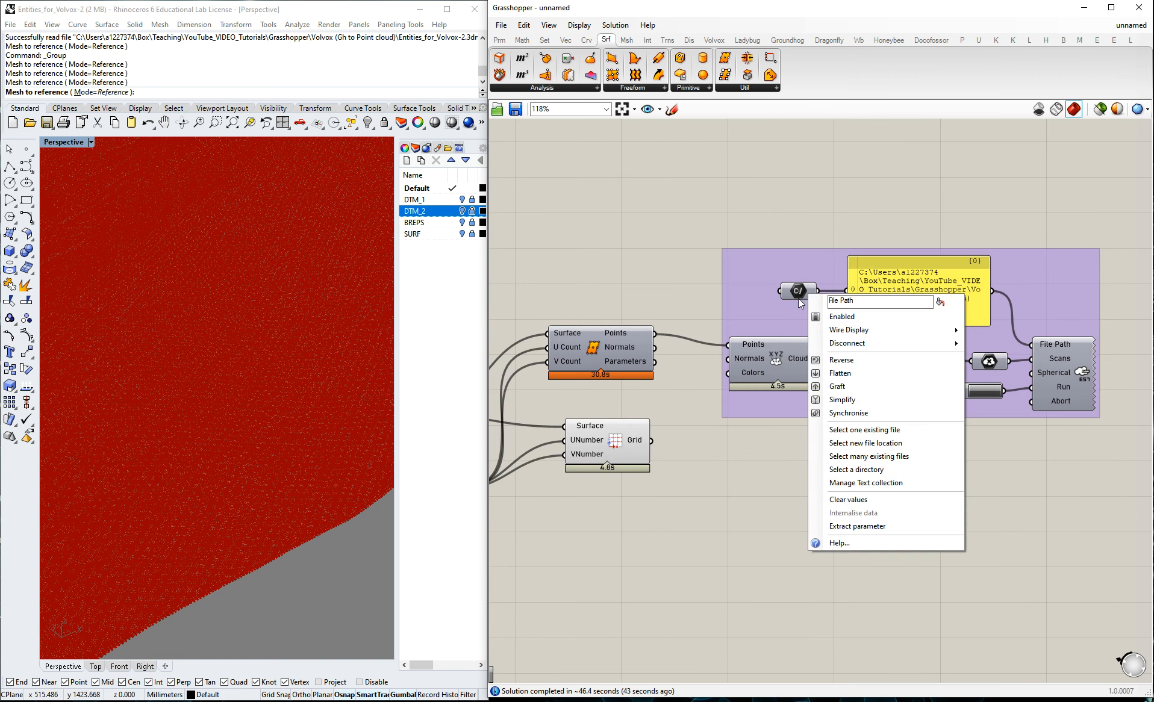
{"action": "mouse_move", "coordinate": [852, 348]}
{"action": "left_click", "coordinate": [845, 431]}
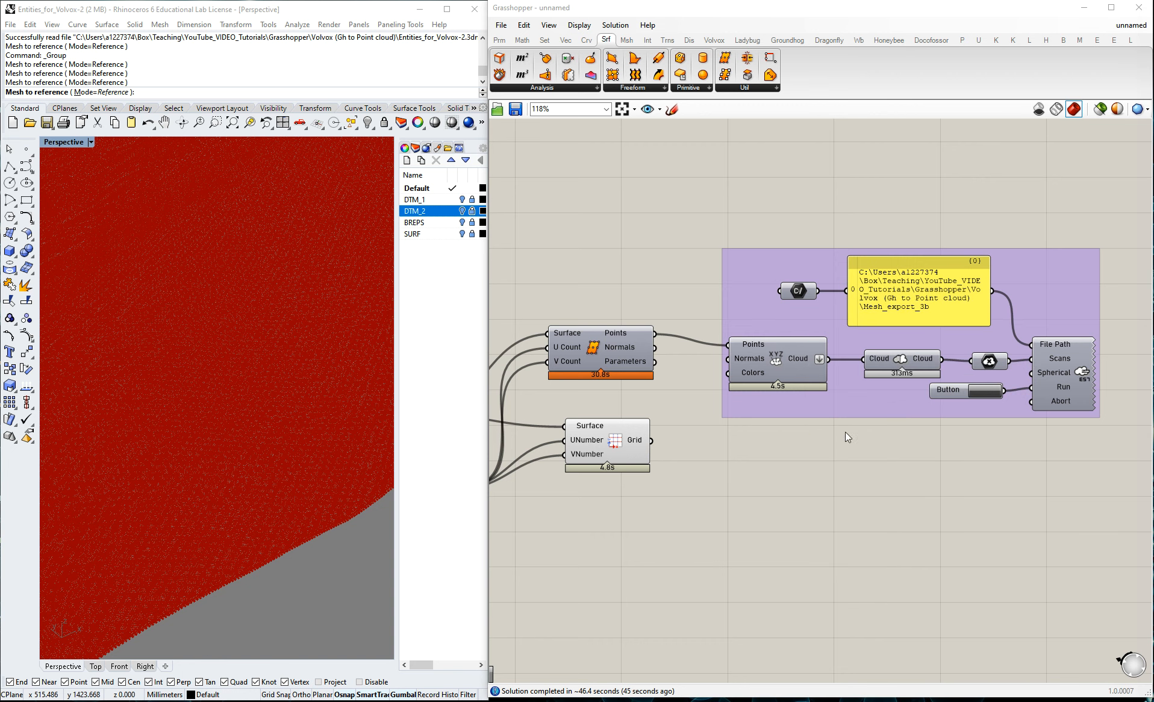
{"action": "left_click", "coordinate": [773, 209]}
{"action": "left_click", "coordinate": [651, 392]}
{"action": "left_click", "coordinate": [651, 392]}
{"action": "key", "text": "BackSpace"}
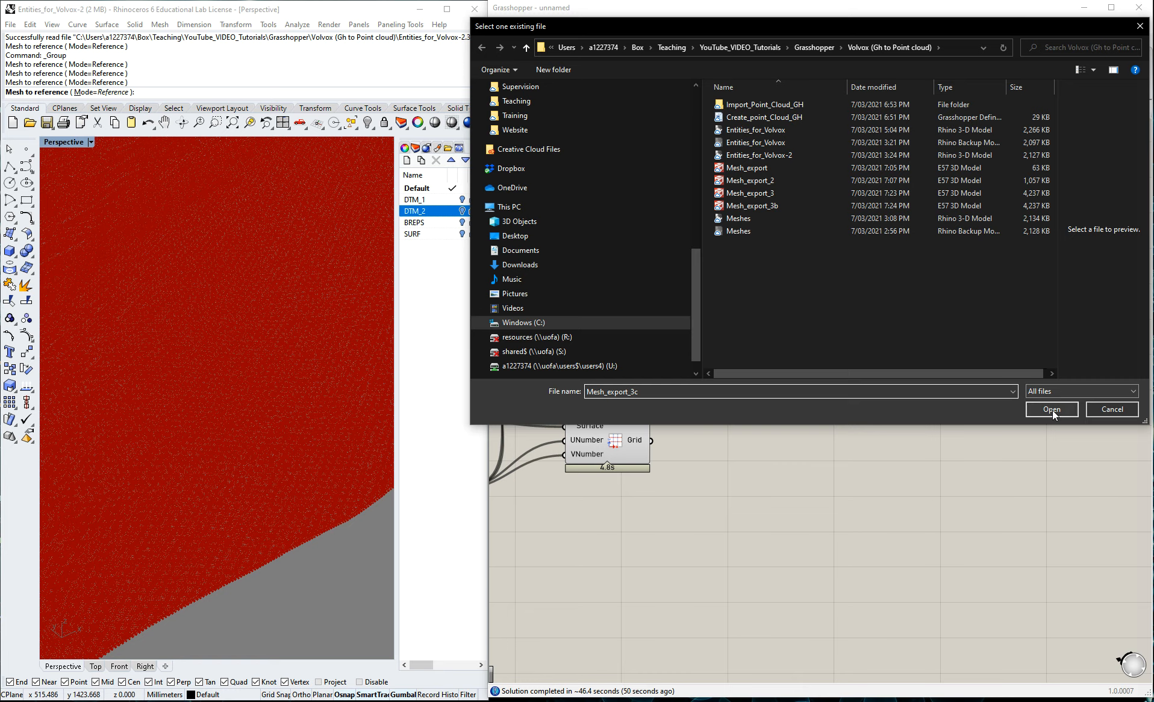
{"action": "left_click", "coordinate": [1052, 410]}
Flatten the Cloud output of the cloud component in the mesh vertices' Export e57 cloud group.
{"action": "scroll", "coordinate": [952, 479], "scroll_direction": "down", "scroll_amount": 4}
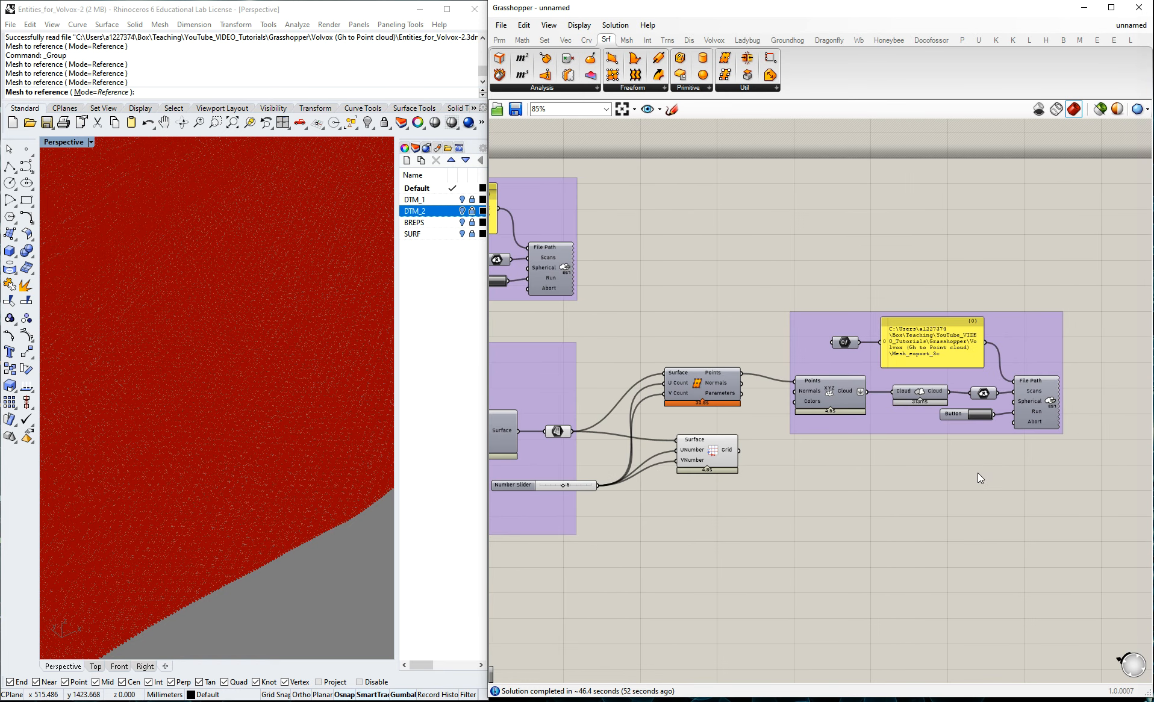
{"action": "scroll", "coordinate": [516, 332], "scroll_direction": "up", "scroll_amount": 3}
{"action": "scroll", "coordinate": [517, 332], "scroll_direction": "up", "scroll_amount": 3}
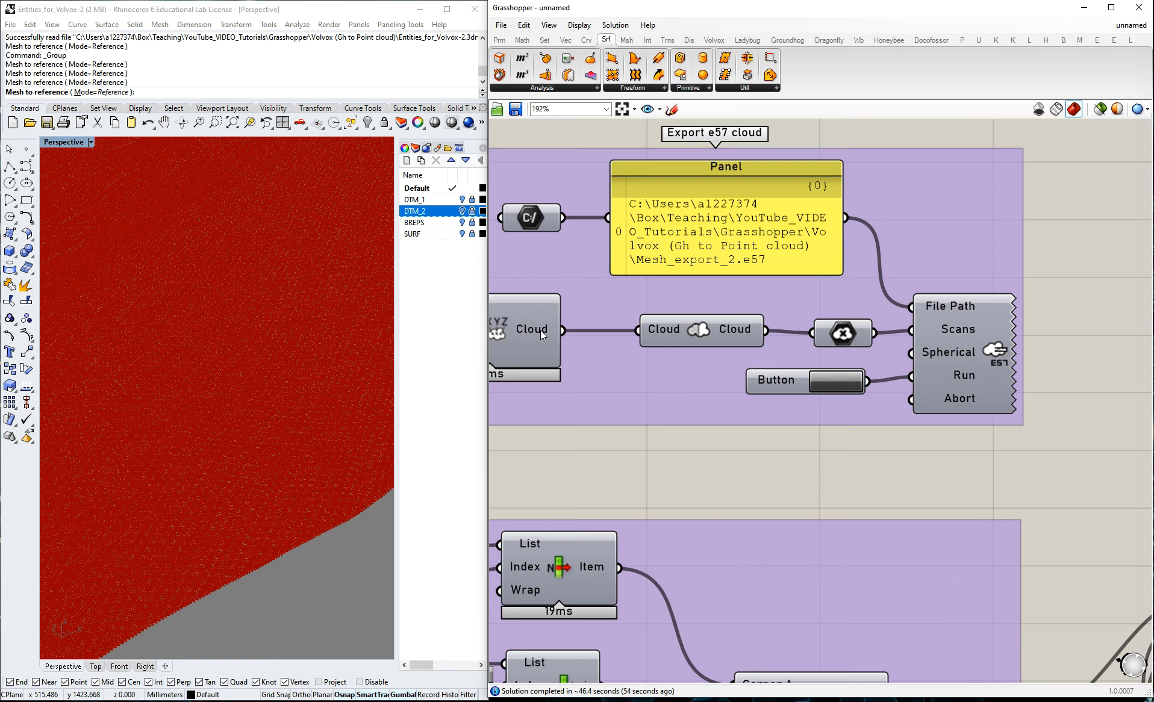
{"action": "right_click", "coordinate": [550, 331]}
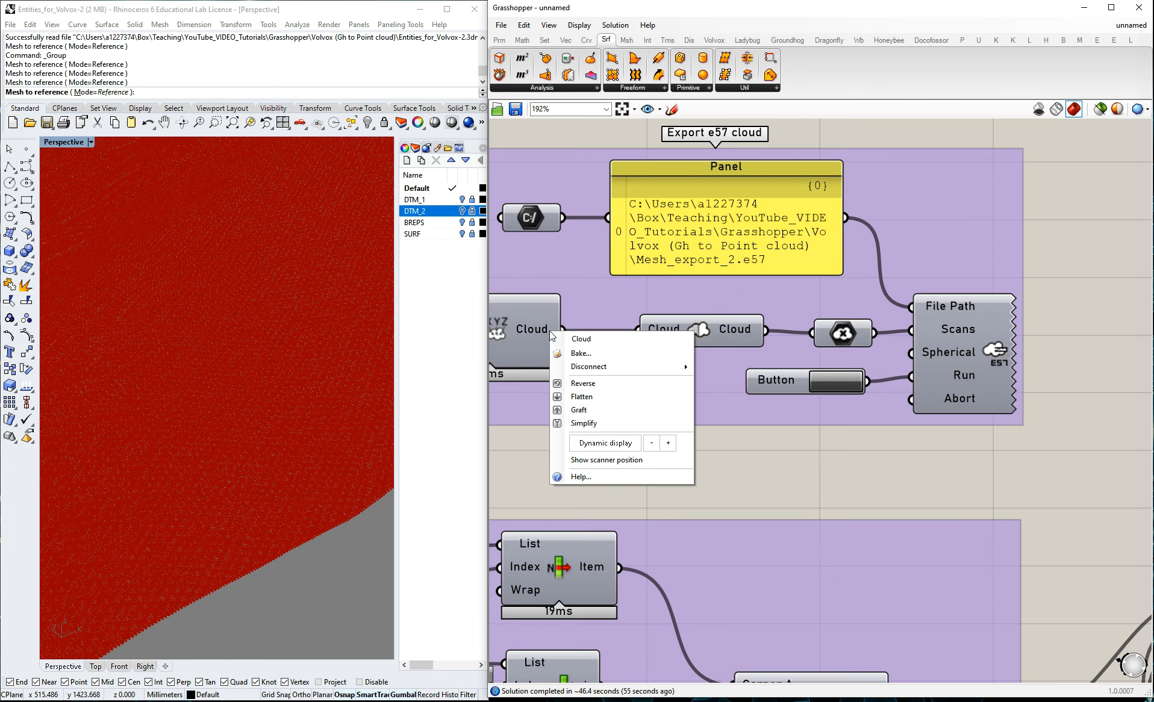
{"action": "left_click", "coordinate": [582, 396]}
{"action": "scroll", "coordinate": [1017, 335], "scroll_direction": "down", "scroll_amount": 4}
{"action": "scroll", "coordinate": [649, 342], "scroll_direction": "up", "scroll_amount": 3}
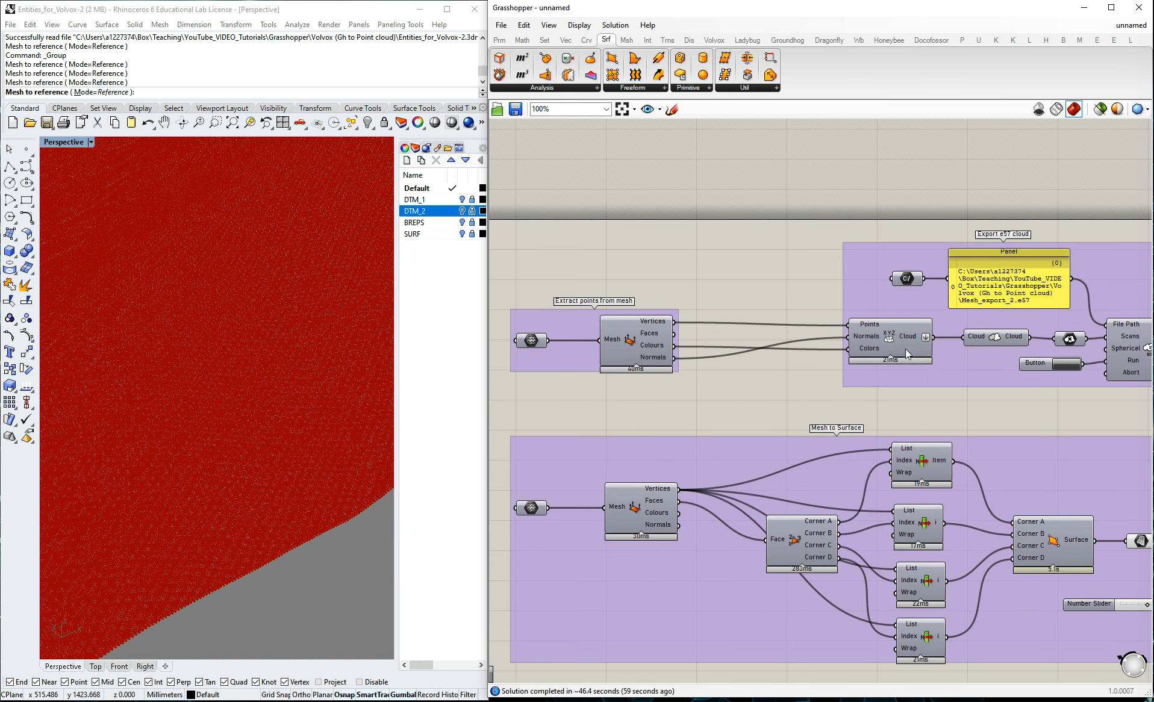
Export the surface point cloud as Mesh_export_3c, switch to CloudCompare and open the exported file.
{"action": "scroll", "coordinate": [833, 347], "scroll_direction": "down", "scroll_amount": 3}
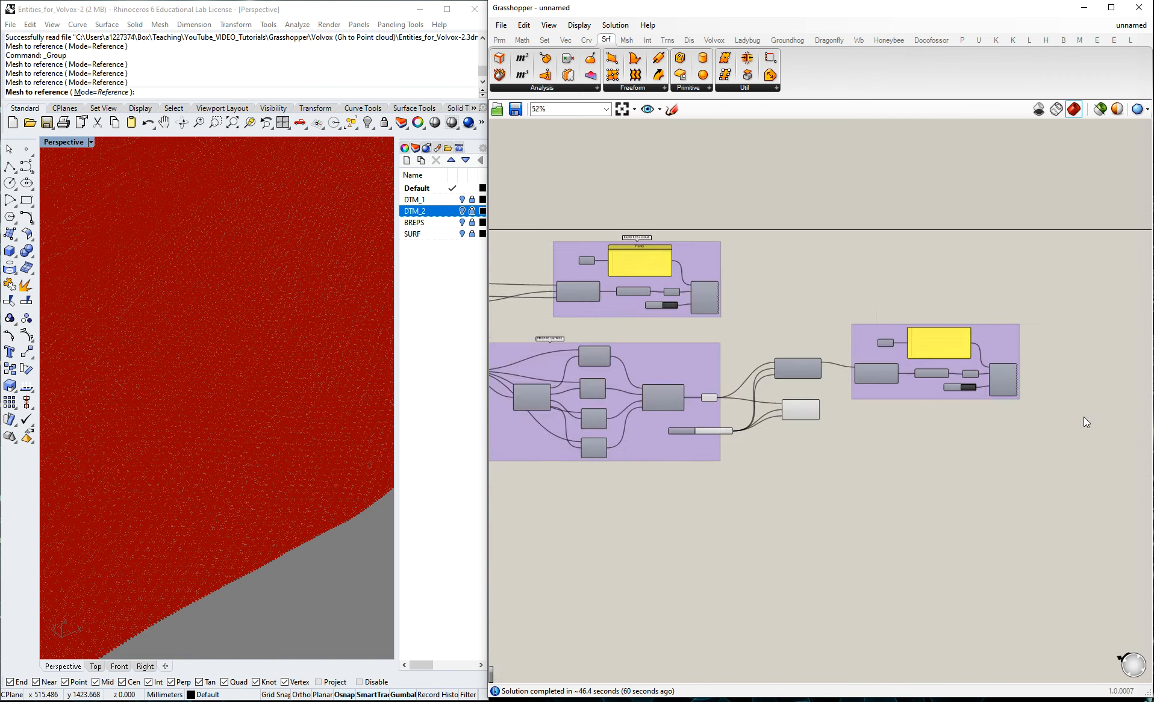
{"action": "scroll", "coordinate": [1084, 417], "scroll_direction": "up", "scroll_amount": 3}
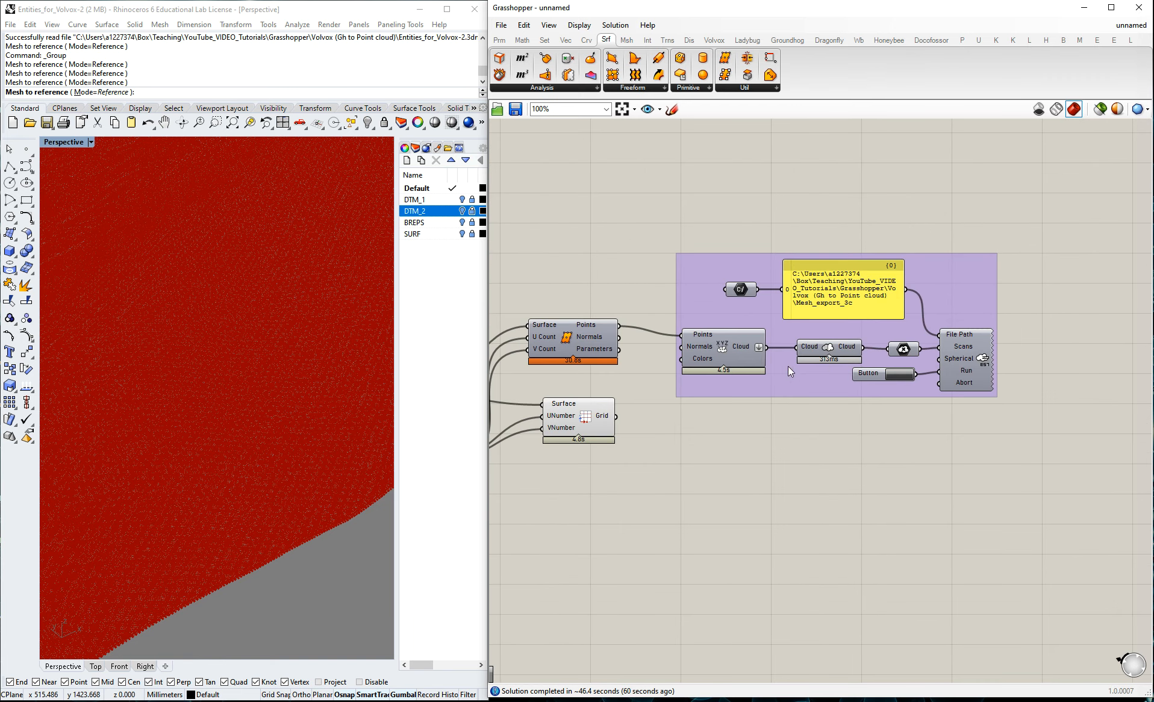
{"action": "scroll", "coordinate": [746, 453], "scroll_direction": "down", "scroll_amount": 3}
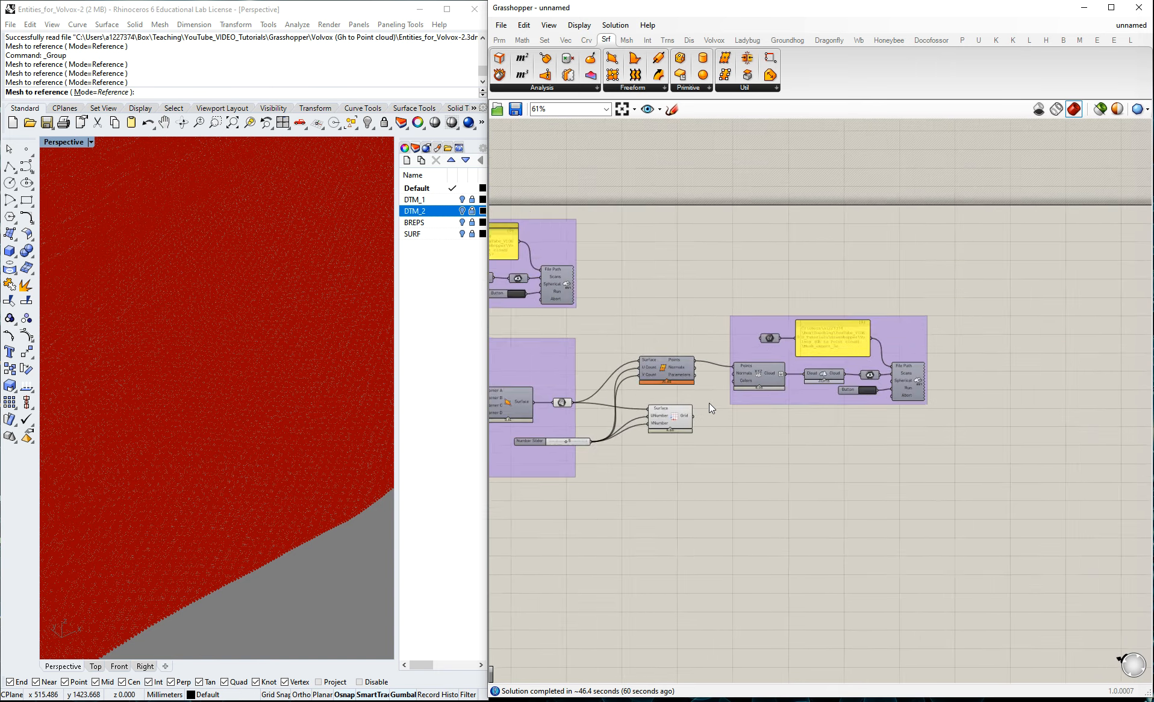
{"action": "scroll", "coordinate": [709, 403], "scroll_direction": "up", "scroll_amount": 3}
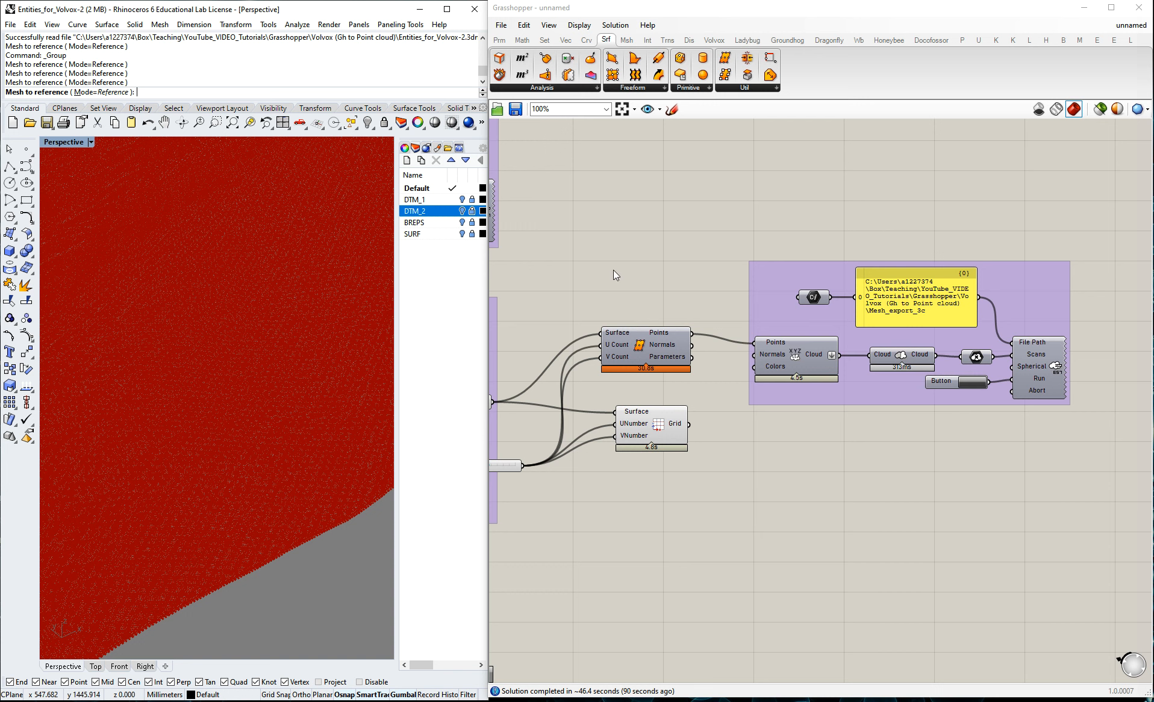
{"action": "key", "text": "alt+Tab"}
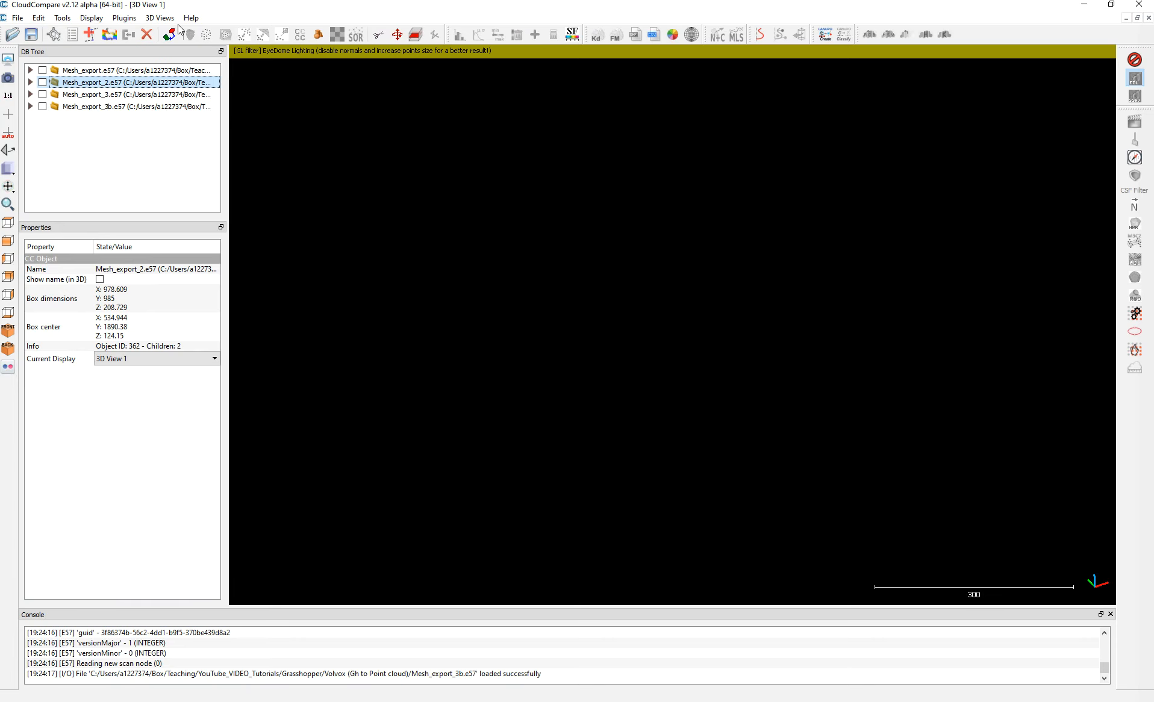
{"action": "left_click", "coordinate": [12, 34]}
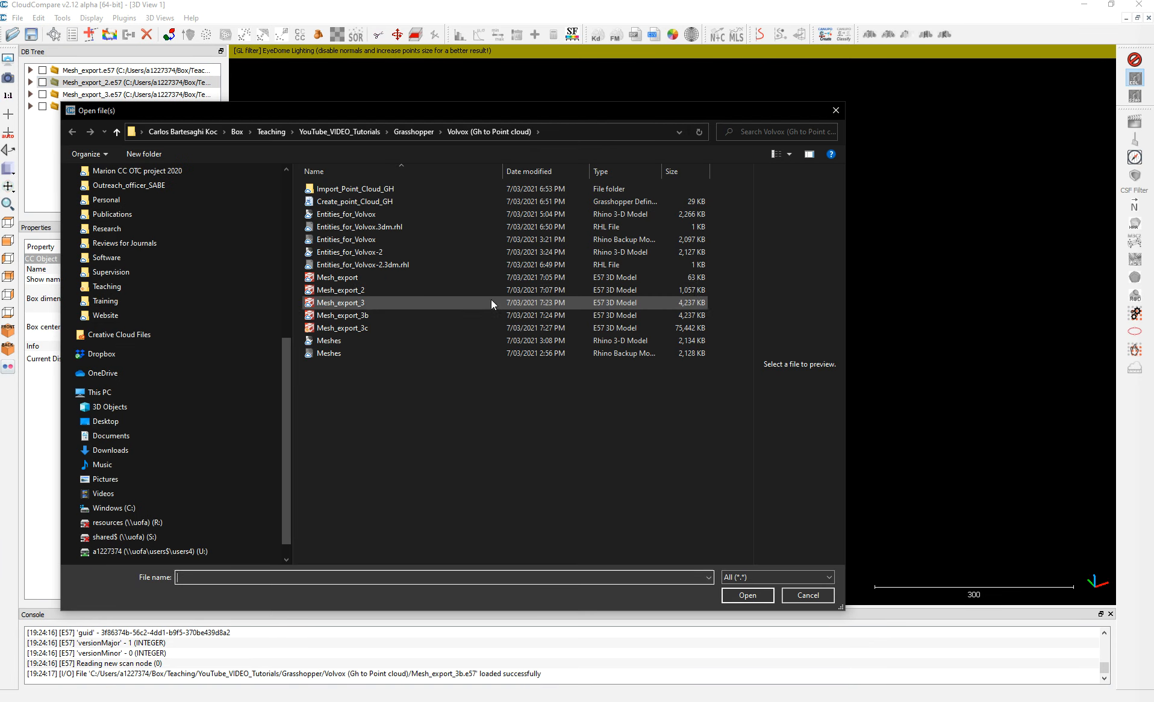
{"action": "left_click", "coordinate": [362, 327]}
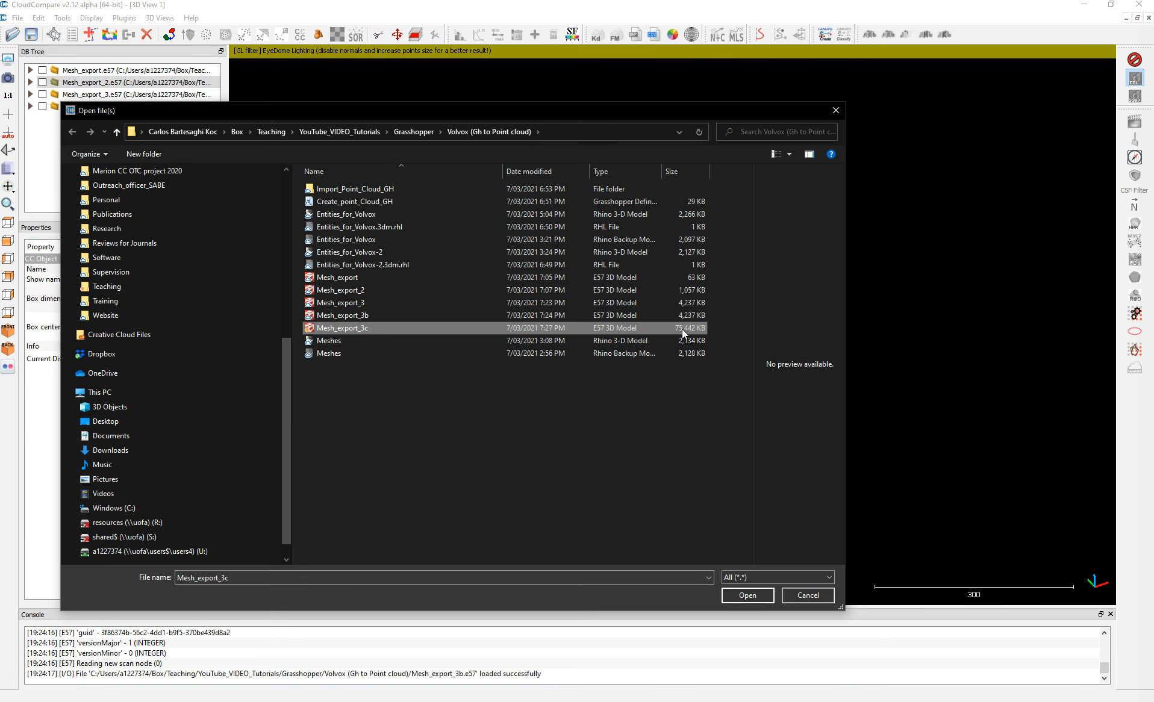
{"action": "left_click", "coordinate": [750, 595]}
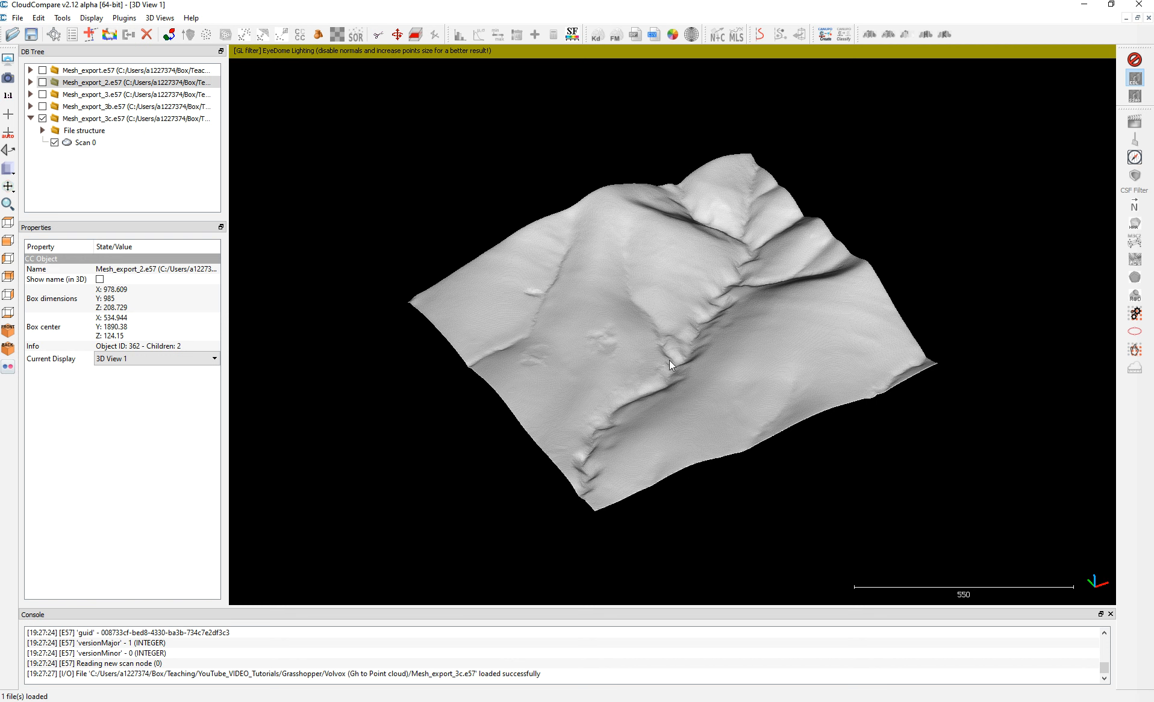
Examine the Mesh_export_3c point cloud from several angles, checking its point density up close and its overall terrain shape.
{"action": "left_click_drag", "start_coordinate": [650, 406], "coordinate": [682, 384]}
{"action": "scroll", "coordinate": [656, 366], "scroll_direction": "up", "scroll_amount": 3}
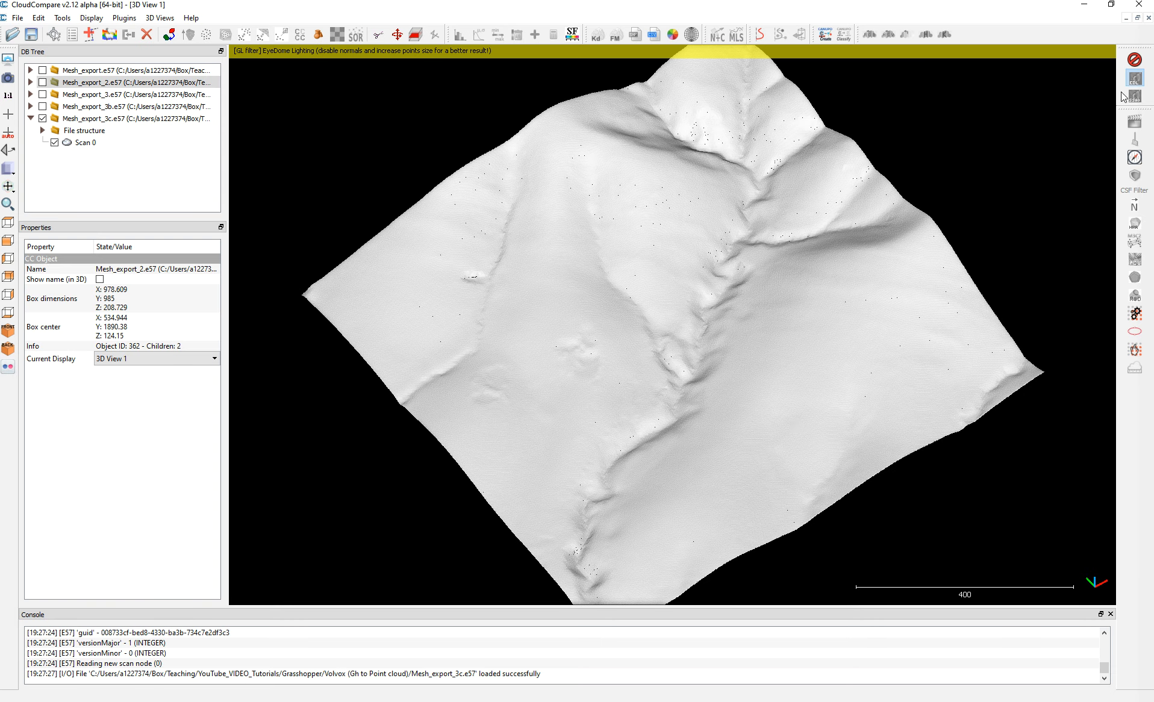
{"action": "left_click_drag", "start_coordinate": [783, 482], "coordinate": [593, 288]}
{"action": "left_click_drag", "start_coordinate": [739, 295], "coordinate": [723, 385]}
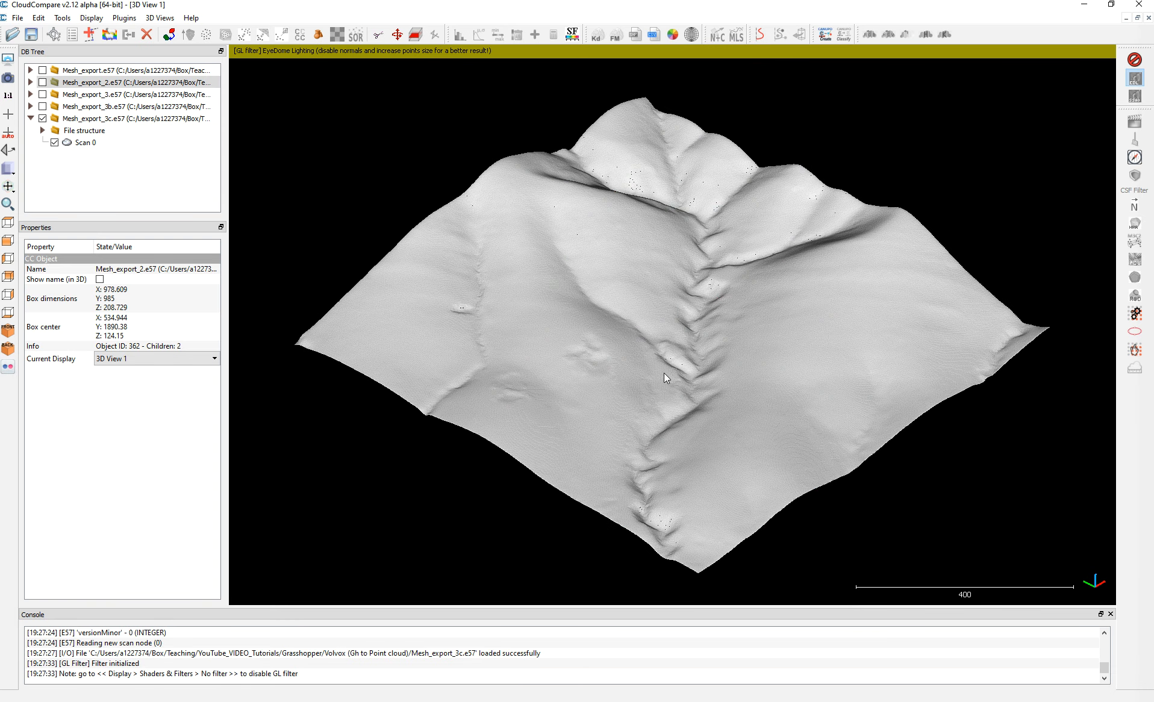
{"action": "scroll", "coordinate": [664, 373], "scroll_direction": "up", "scroll_amount": 3}
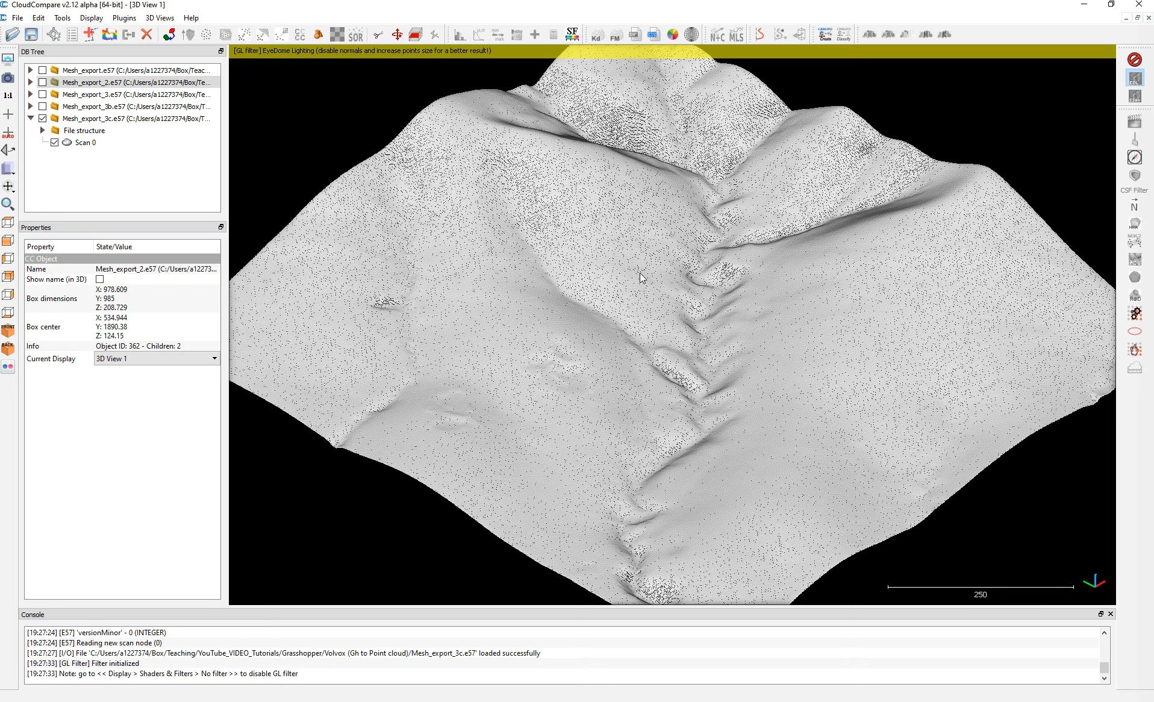
{"action": "scroll", "coordinate": [640, 276], "scroll_direction": "up", "scroll_amount": 2}
{"action": "scroll", "coordinate": [640, 276], "scroll_direction": "up", "scroll_amount": 5}
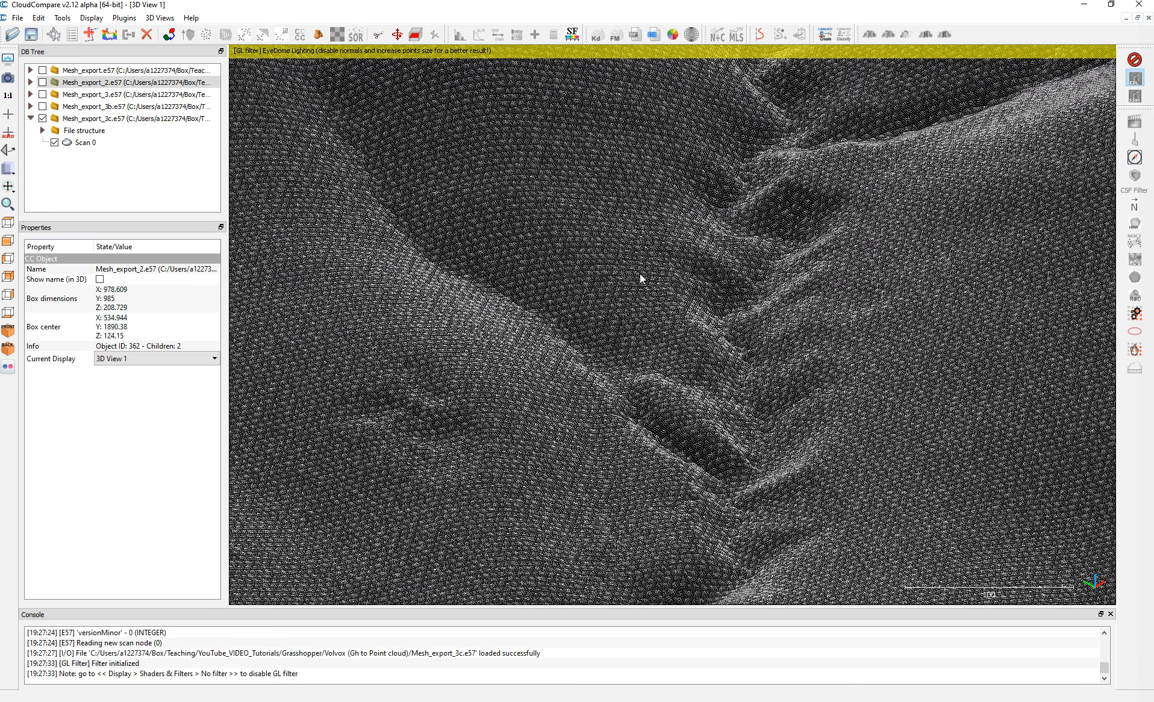
{"action": "scroll", "coordinate": [640, 278], "scroll_direction": "down", "scroll_amount": 2}
{"action": "left_click_drag", "start_coordinate": [785, 421], "coordinate": [549, 334]}
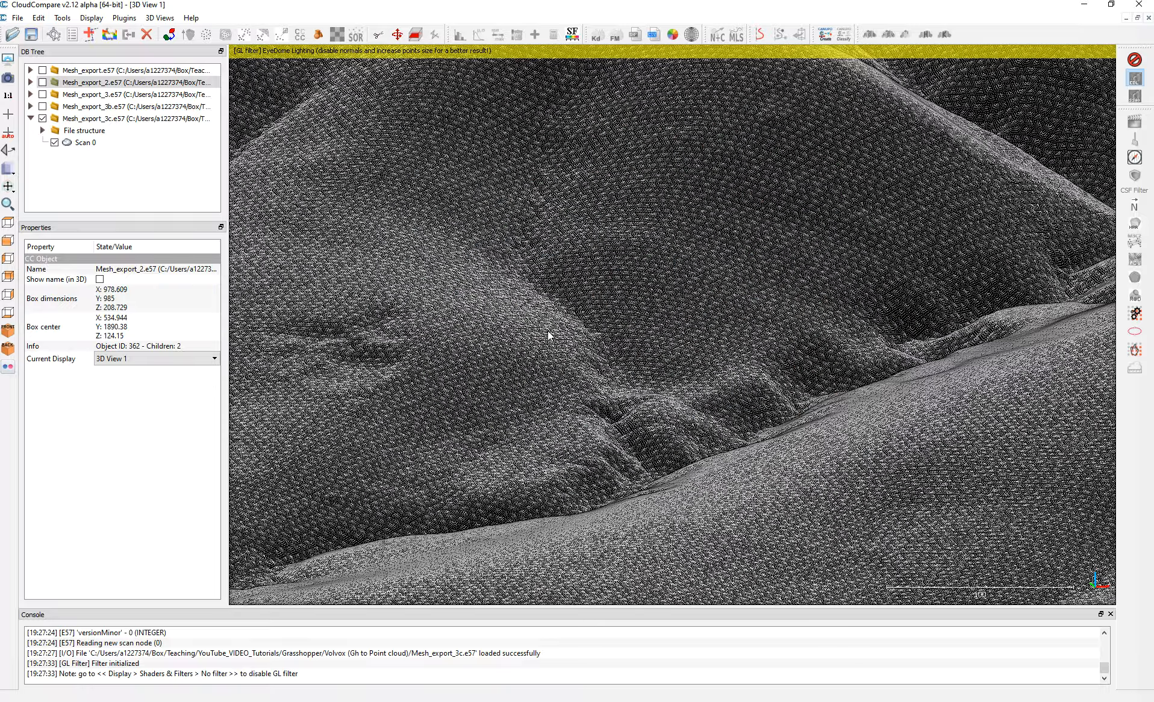
{"action": "left_click_drag", "start_coordinate": [702, 417], "coordinate": [549, 407]}
{"action": "scroll", "coordinate": [676, 381], "scroll_direction": "down", "scroll_amount": 2}
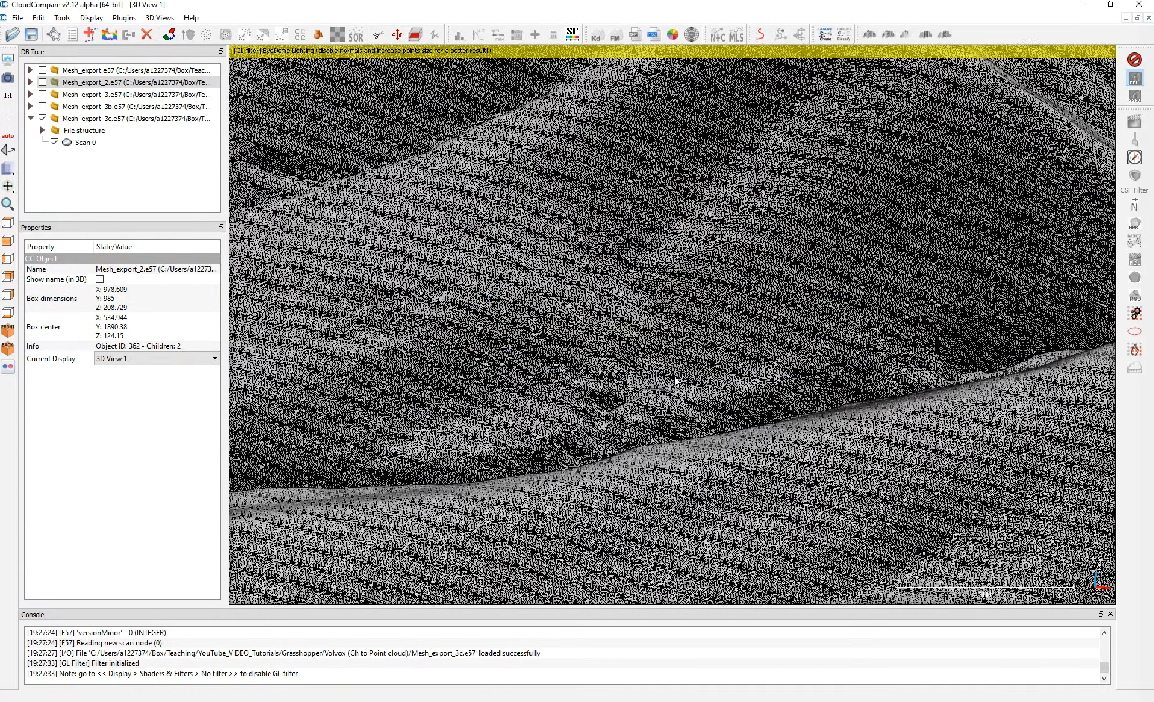
{"action": "scroll", "coordinate": [656, 374], "scroll_direction": "down", "scroll_amount": 6}
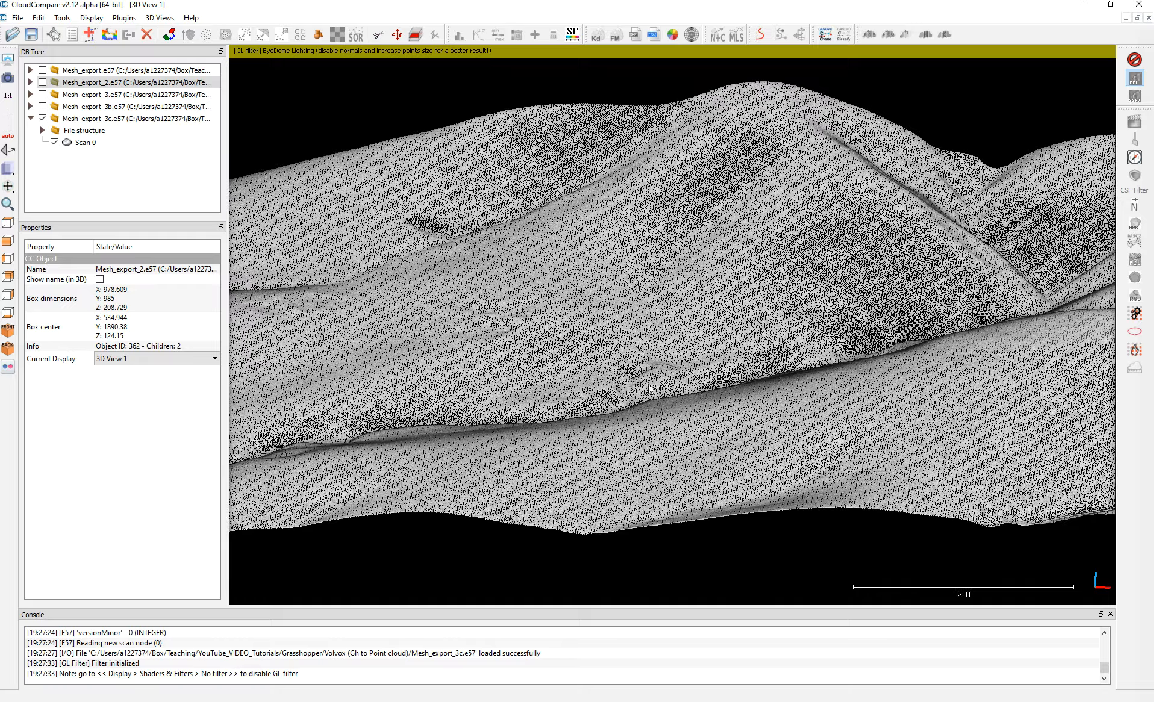
{"action": "left_click_drag", "start_coordinate": [492, 371], "coordinate": [723, 400]}
{"action": "scroll", "coordinate": [707, 400], "scroll_direction": "down", "scroll_amount": 6}
{"action": "scroll", "coordinate": [557, 345], "scroll_direction": "down", "scroll_amount": 2}
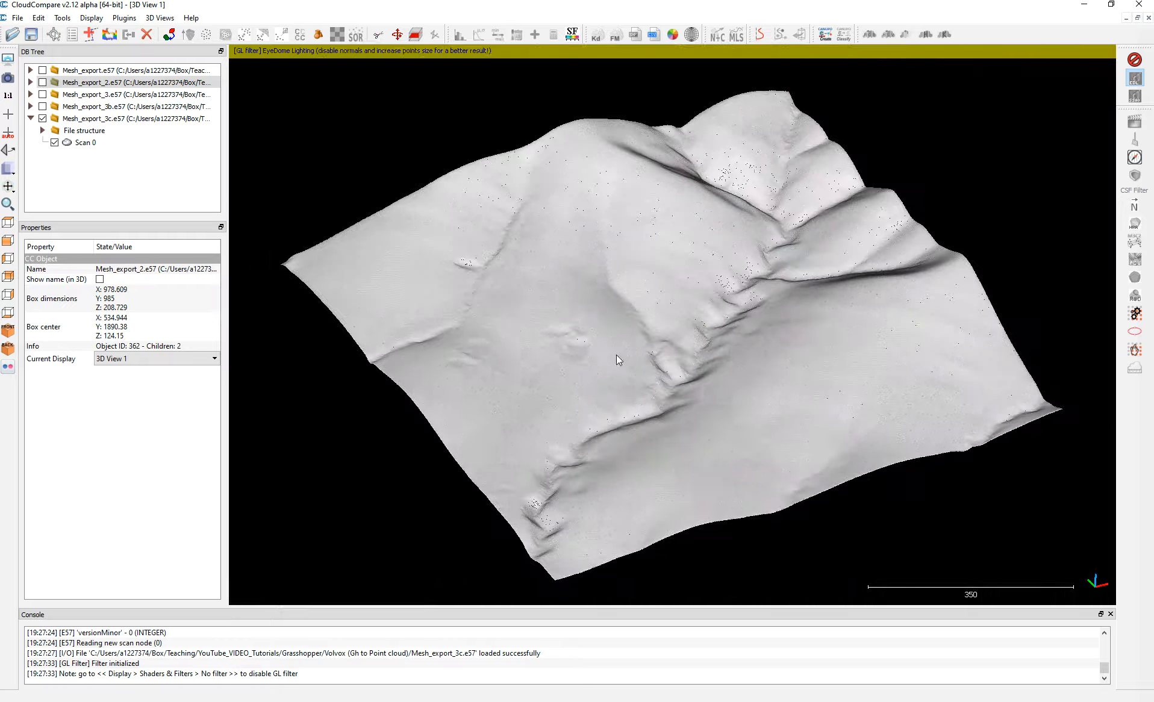
Try to apply a unique olive-beige colour with the Mesh_export_2 entry selected.
{"action": "left_click", "coordinate": [38, 18]}
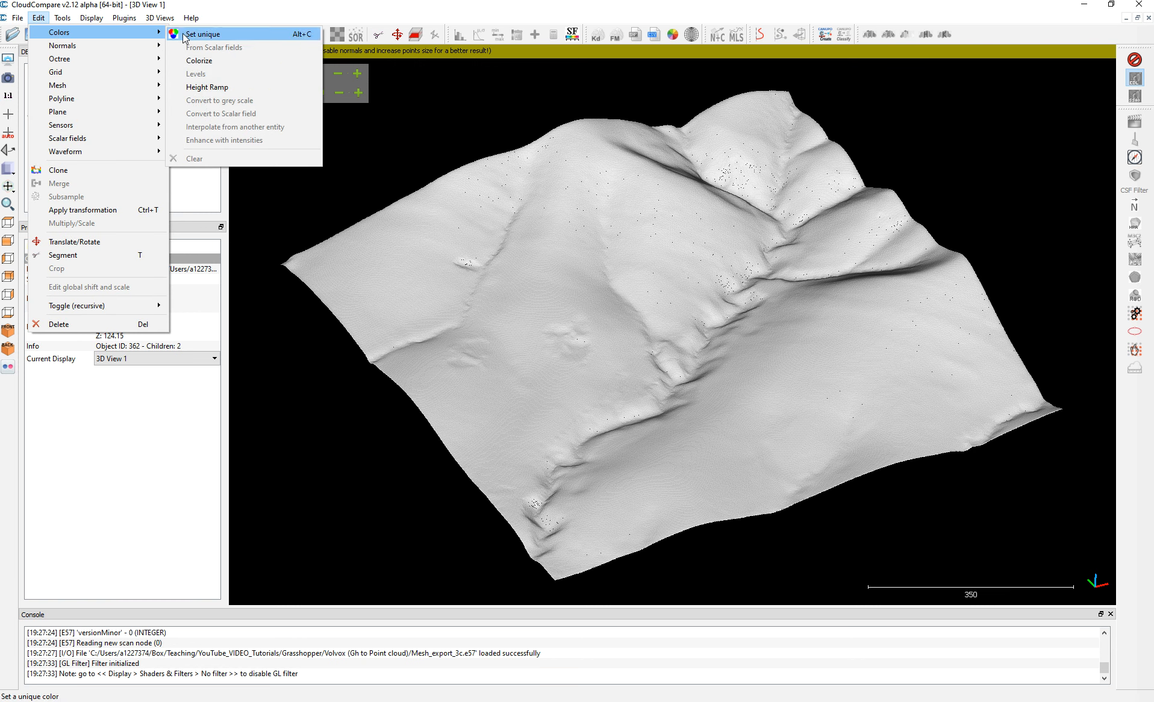
{"action": "left_click", "coordinate": [154, 388]}
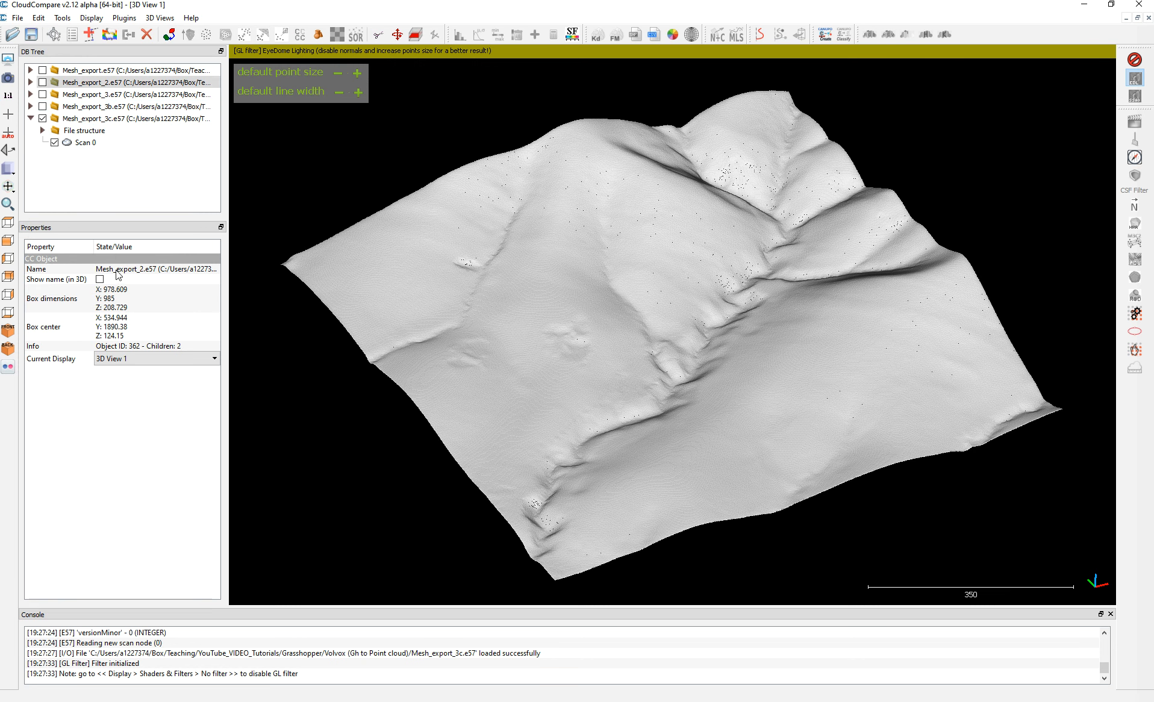
{"action": "left_click", "coordinate": [40, 18]}
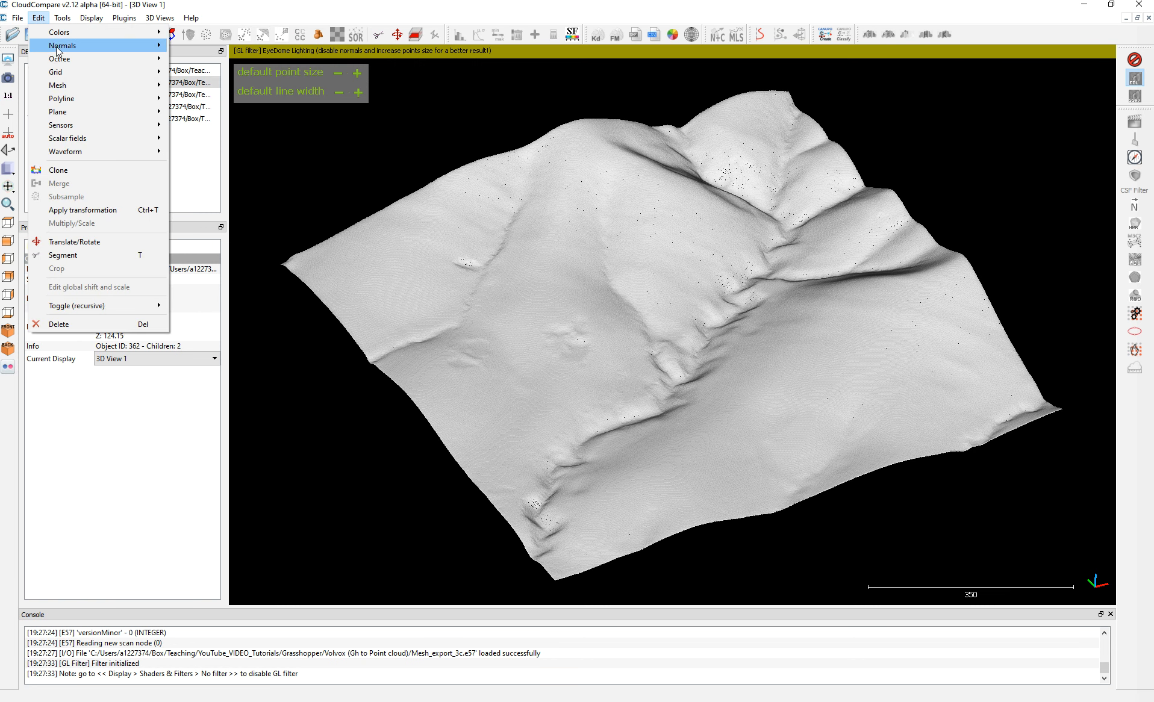
{"action": "mouse_move", "coordinate": [62, 45]}
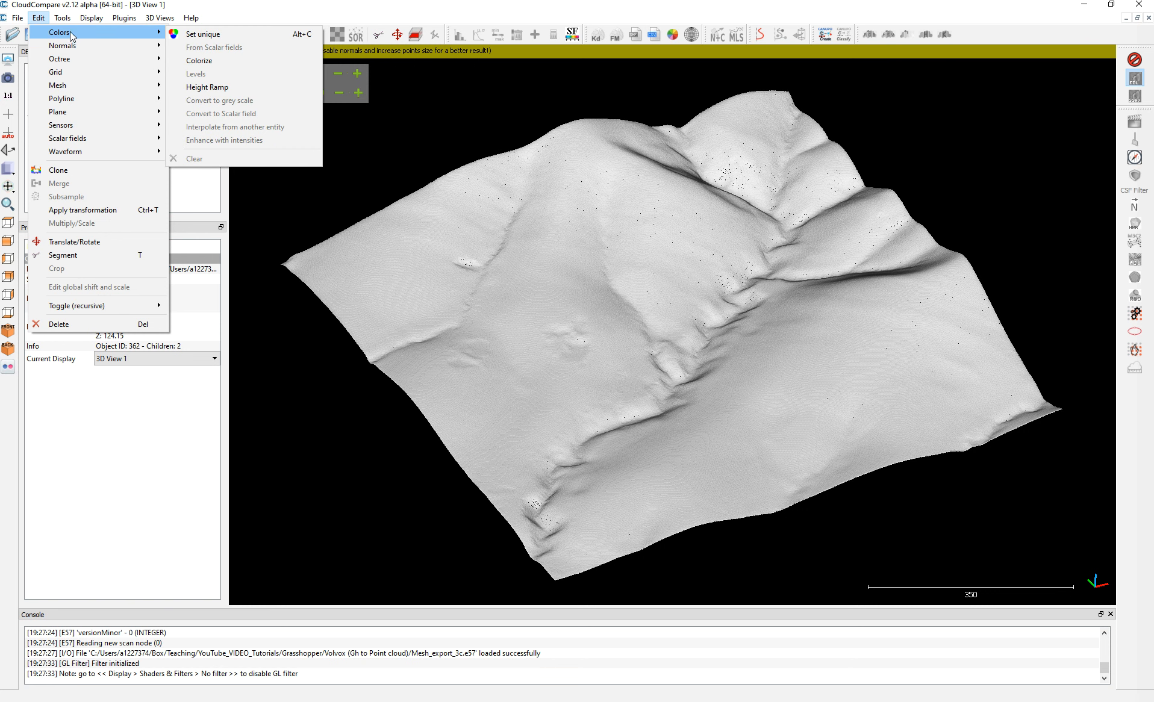
{"action": "left_click", "coordinate": [177, 33]}
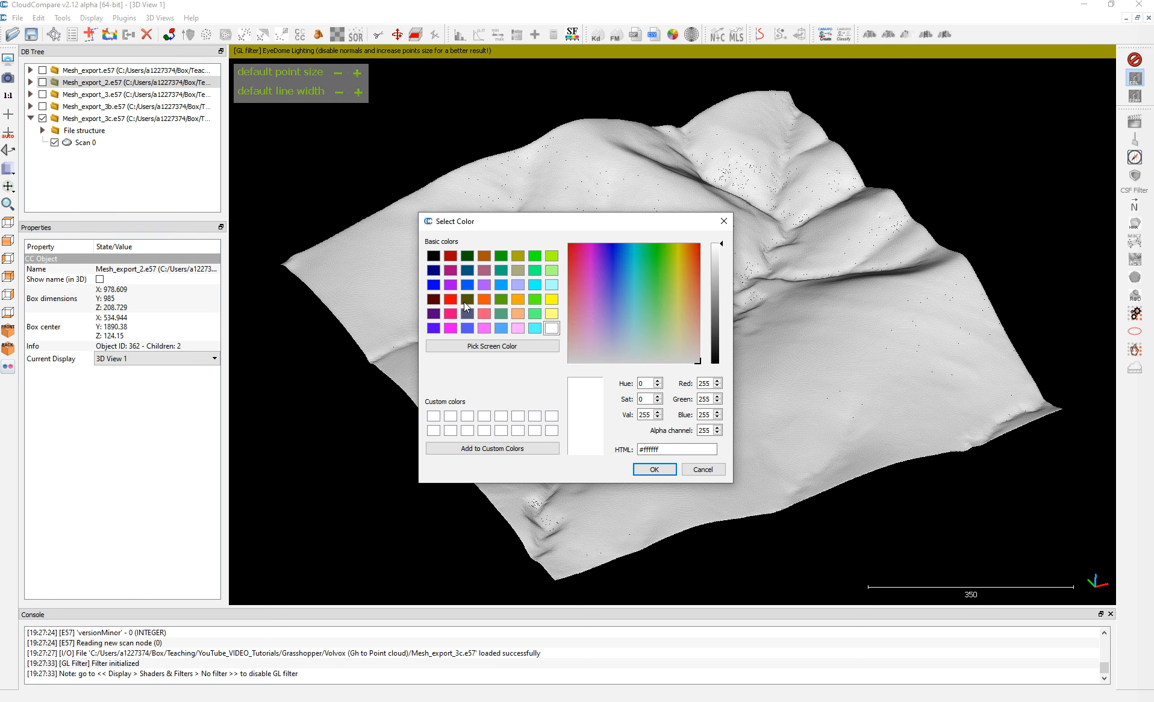
{"action": "left_click", "coordinate": [517, 270]}
{"action": "left_click", "coordinate": [654, 469]}
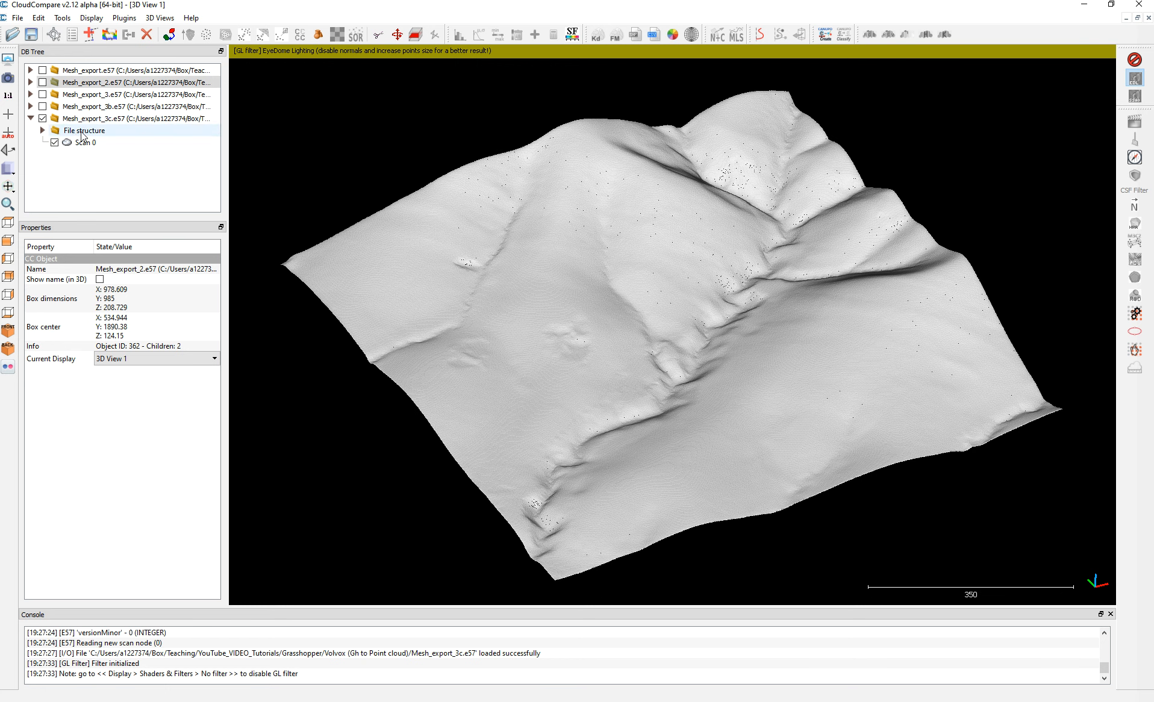
Select the Mesh_export_3c entry and apply a unique olive-beige colour to its point cloud.
{"action": "left_click", "coordinate": [68, 120]}
{"action": "left_click", "coordinate": [38, 17]}
{"action": "mouse_move", "coordinate": [159, 34]}
{"action": "left_click", "coordinate": [203, 33]}
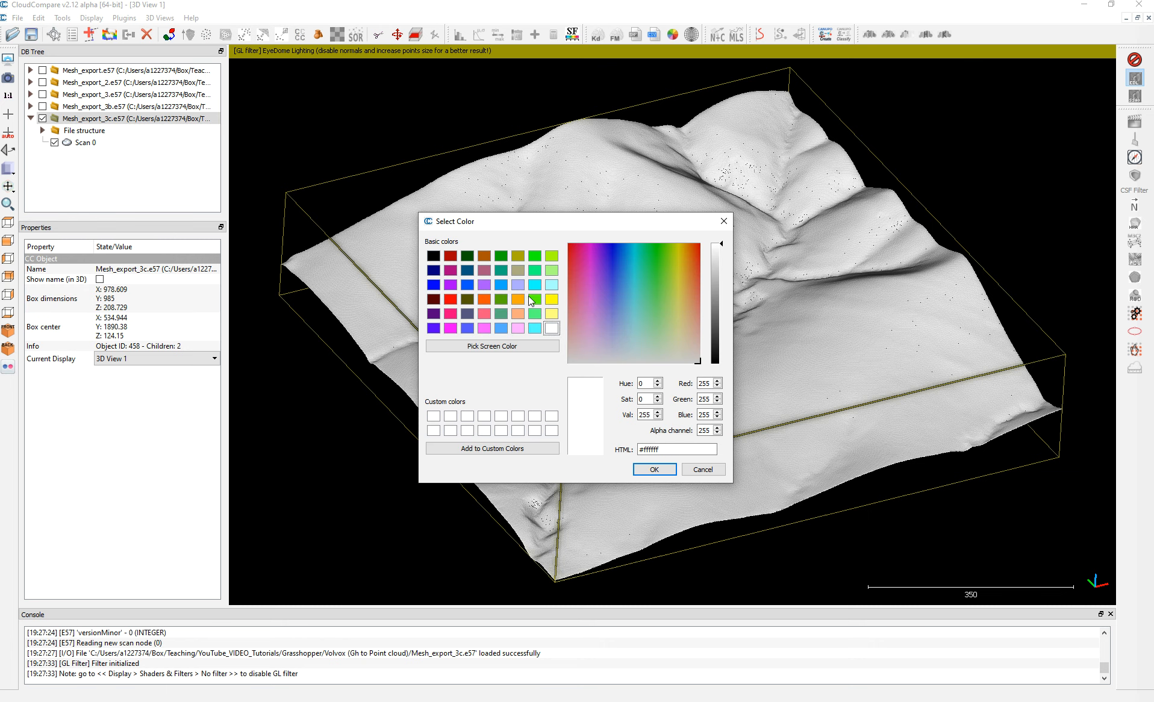
{"action": "left_click", "coordinate": [517, 270]}
{"action": "left_click", "coordinate": [654, 469]}
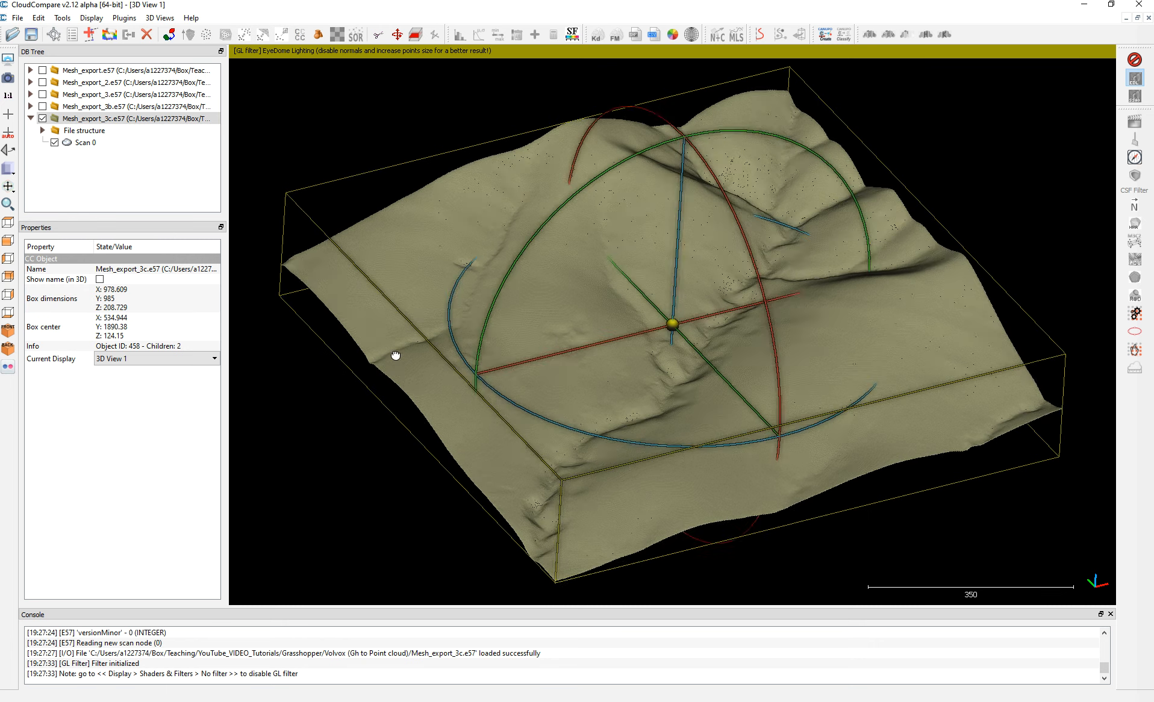
Review the coloured terrain cloud and the available colour and scalar field commands, then return to Grasshopper.
{"action": "left_click_drag", "start_coordinate": [395, 356], "coordinate": [398, 429]}
{"action": "scroll", "coordinate": [695, 275], "scroll_direction": "down", "scroll_amount": 4}
{"action": "right_click_drag", "start_coordinate": [788, 258], "coordinate": [812, 244]}
{"action": "left_click_drag", "start_coordinate": [813, 243], "coordinate": [666, 322]}
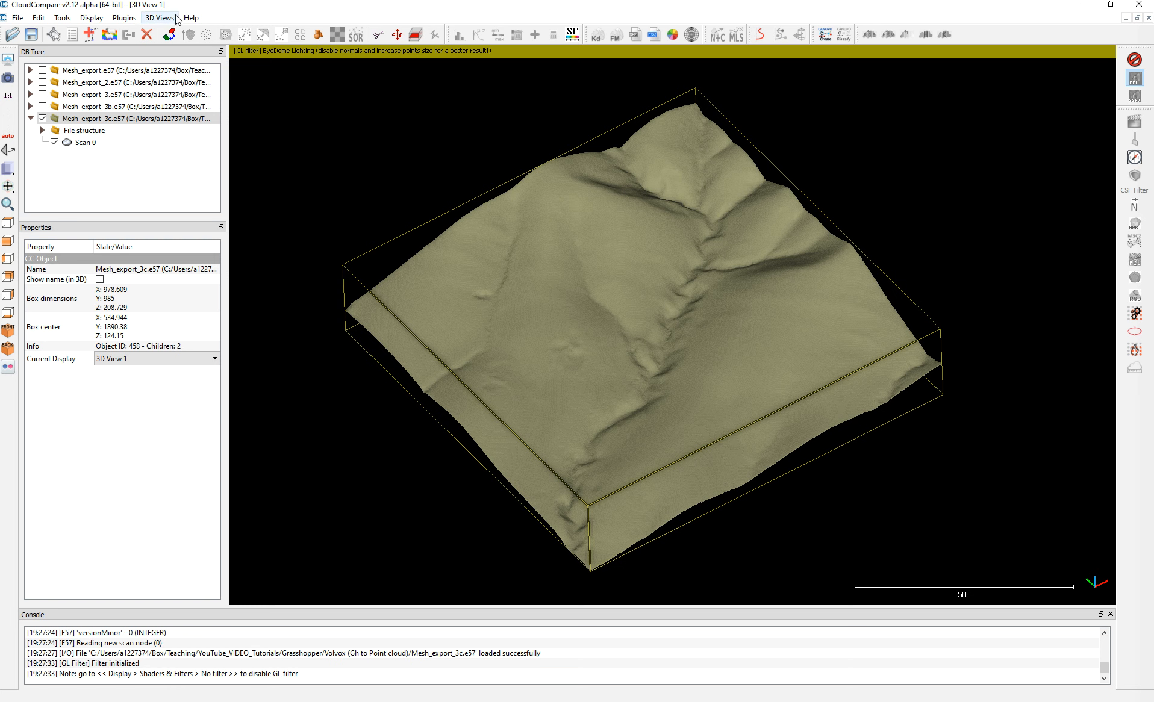
{"action": "left_click", "coordinate": [90, 18]}
{"action": "mouse_move", "coordinate": [42, 21]}
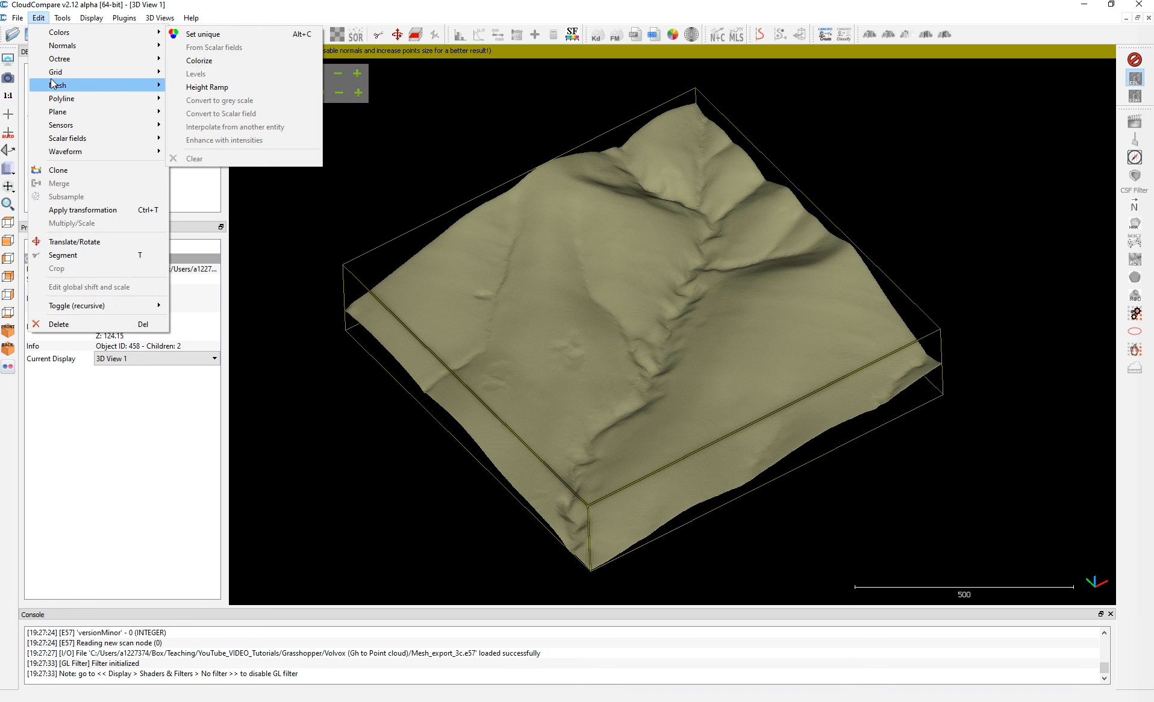
{"action": "mouse_move", "coordinate": [61, 140]}
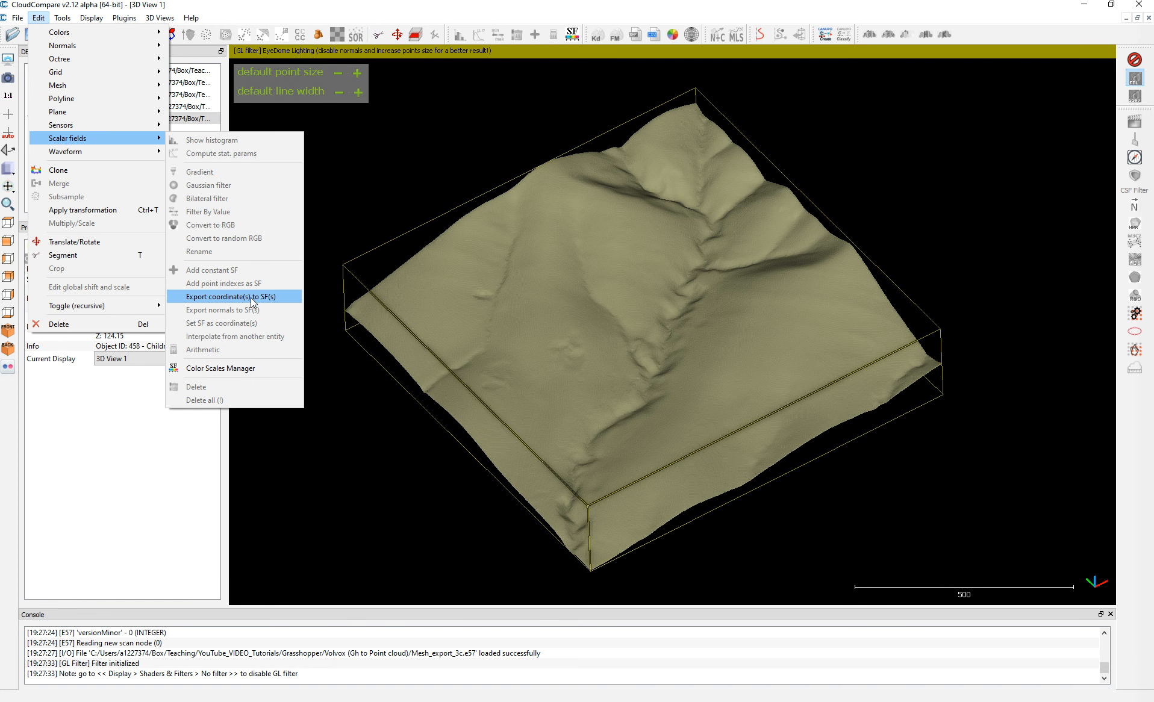
{"action": "left_click", "coordinate": [886, 182]}
{"action": "left_click", "coordinate": [1083, 4]}
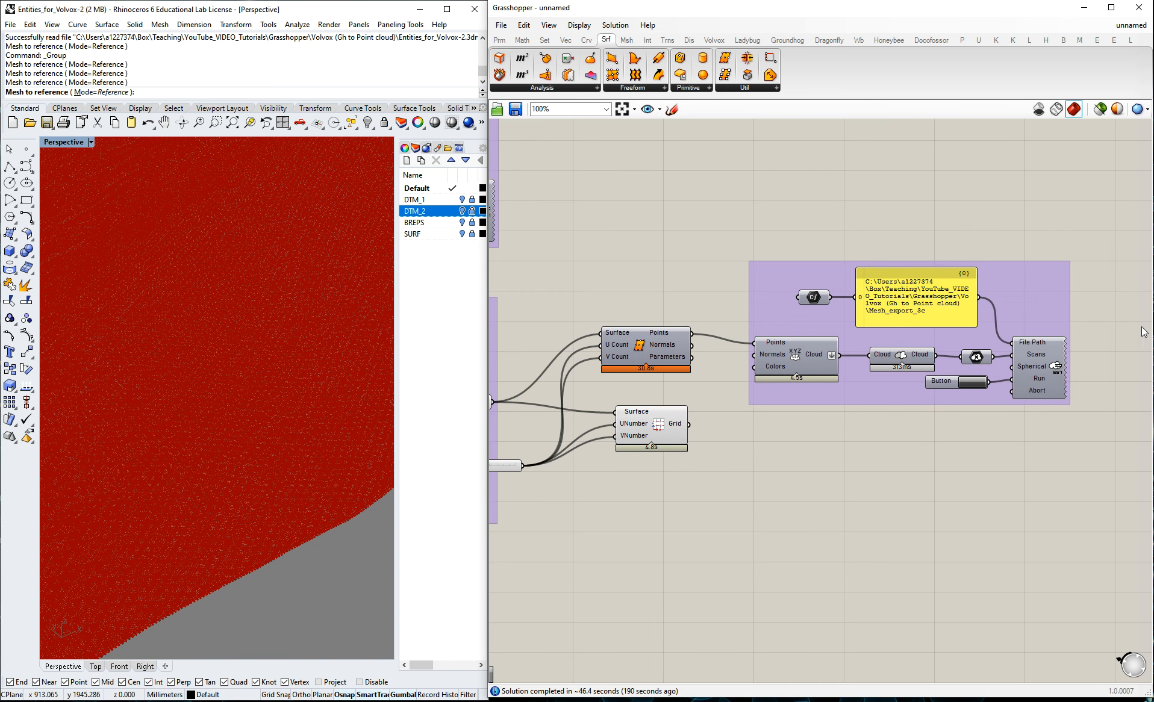
Disable the preview of the grid component taking the face surfaces and of the container that feeds those surfaces into it.
{"action": "scroll", "coordinate": [1116, 281], "scroll_direction": "down", "scroll_amount": 5}
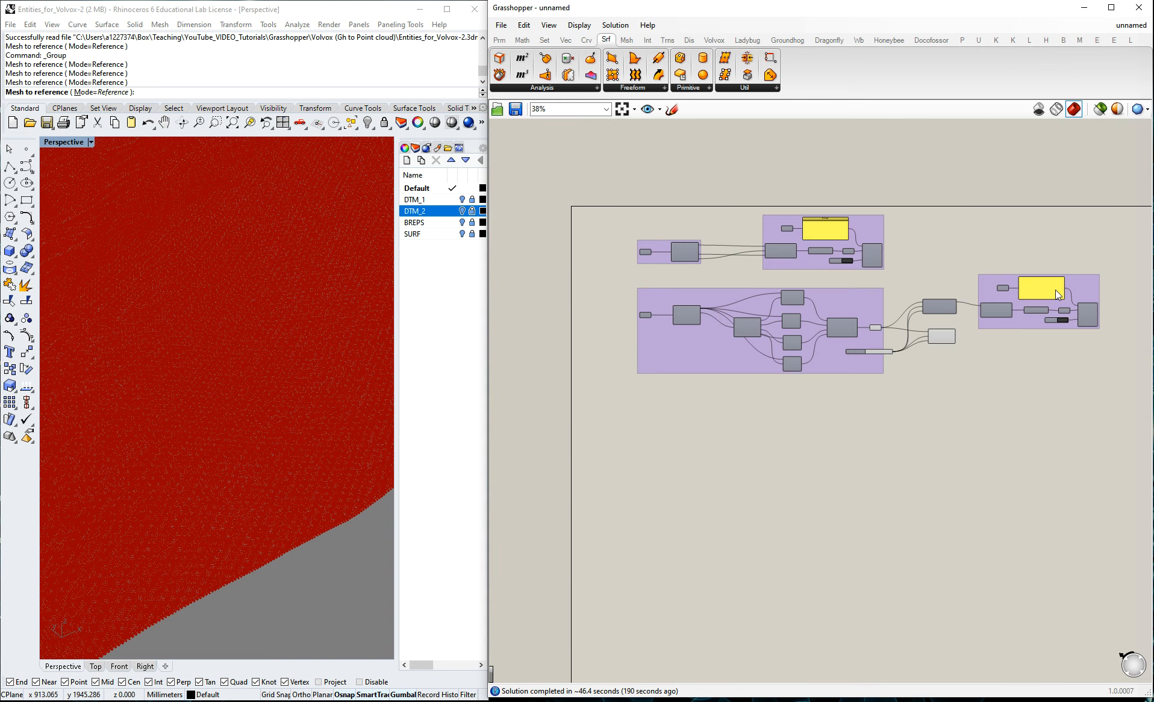
{"action": "scroll", "coordinate": [1027, 327], "scroll_direction": "up", "scroll_amount": 4}
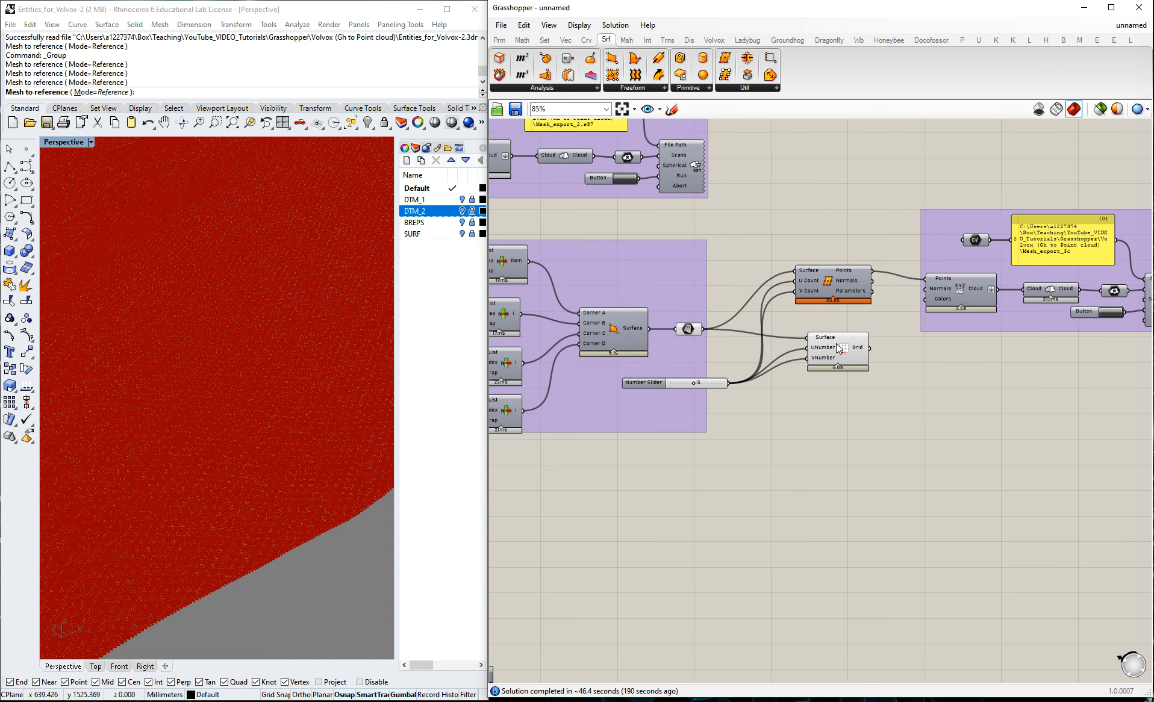
{"action": "left_click", "coordinate": [848, 354]}
{"action": "middle_click", "coordinate": [849, 354]}
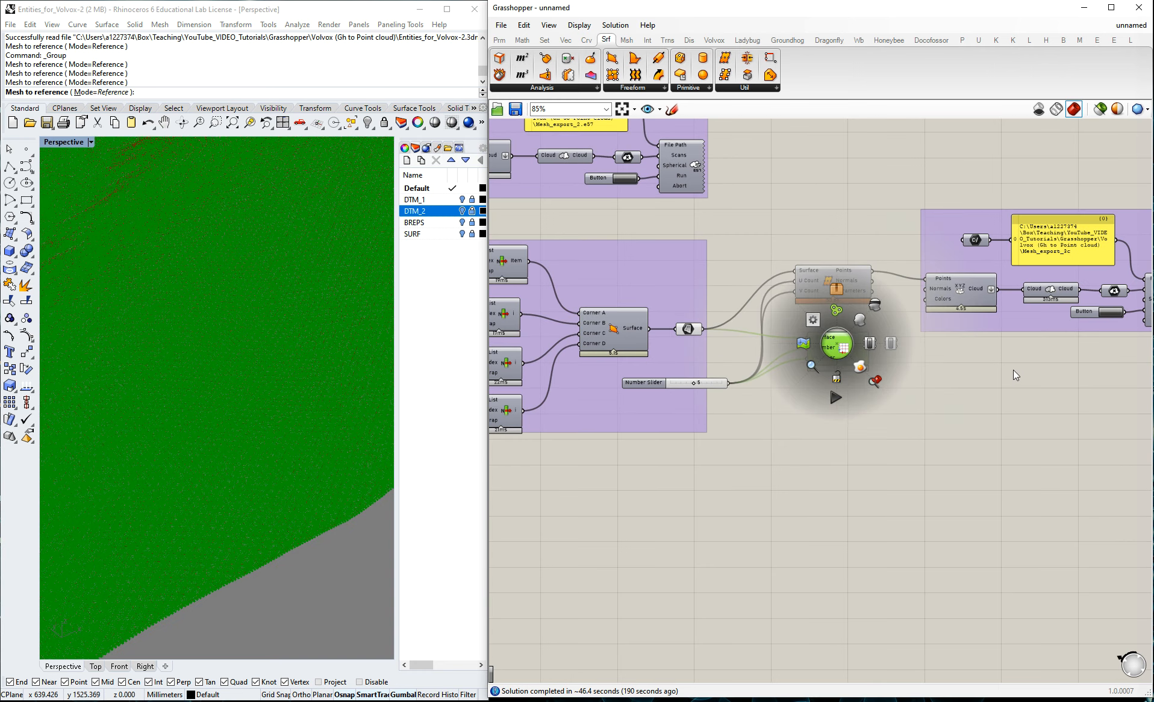
{"action": "middle_click", "coordinate": [690, 329]}
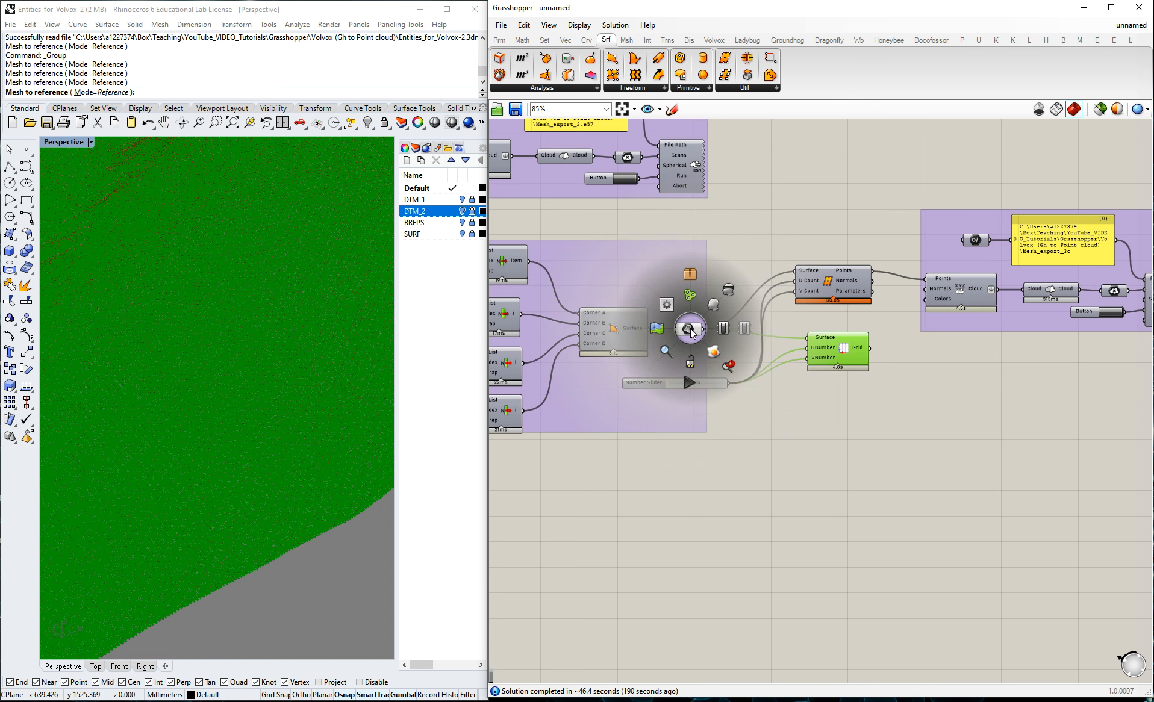
{"action": "left_click", "coordinate": [729, 296]}
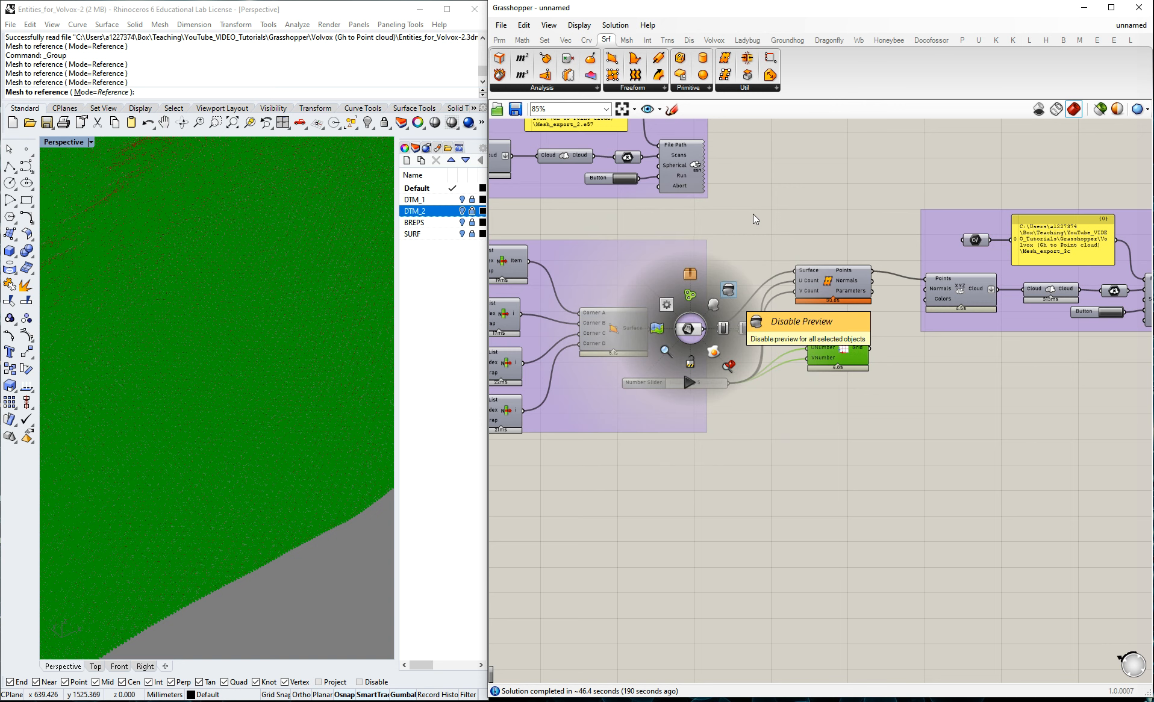
{"action": "middle_click", "coordinate": [693, 334]}
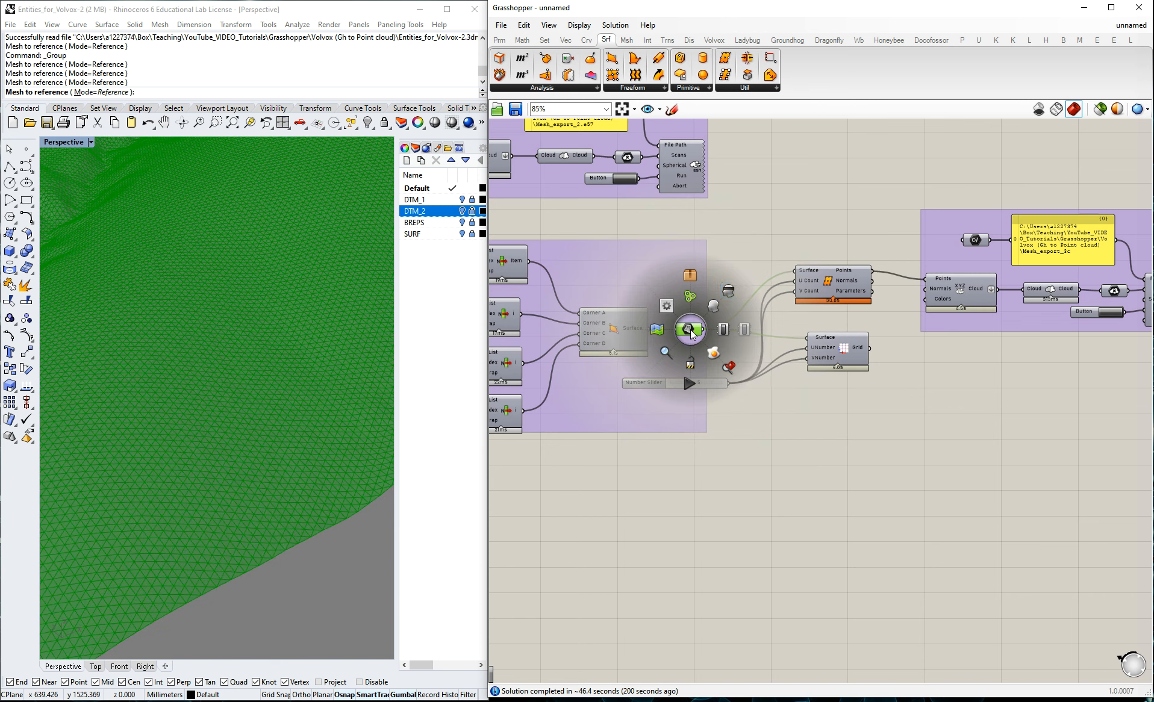
{"action": "left_click", "coordinate": [729, 293]}
{"action": "scroll", "coordinate": [777, 207], "scroll_direction": "down", "scroll_amount": 4}
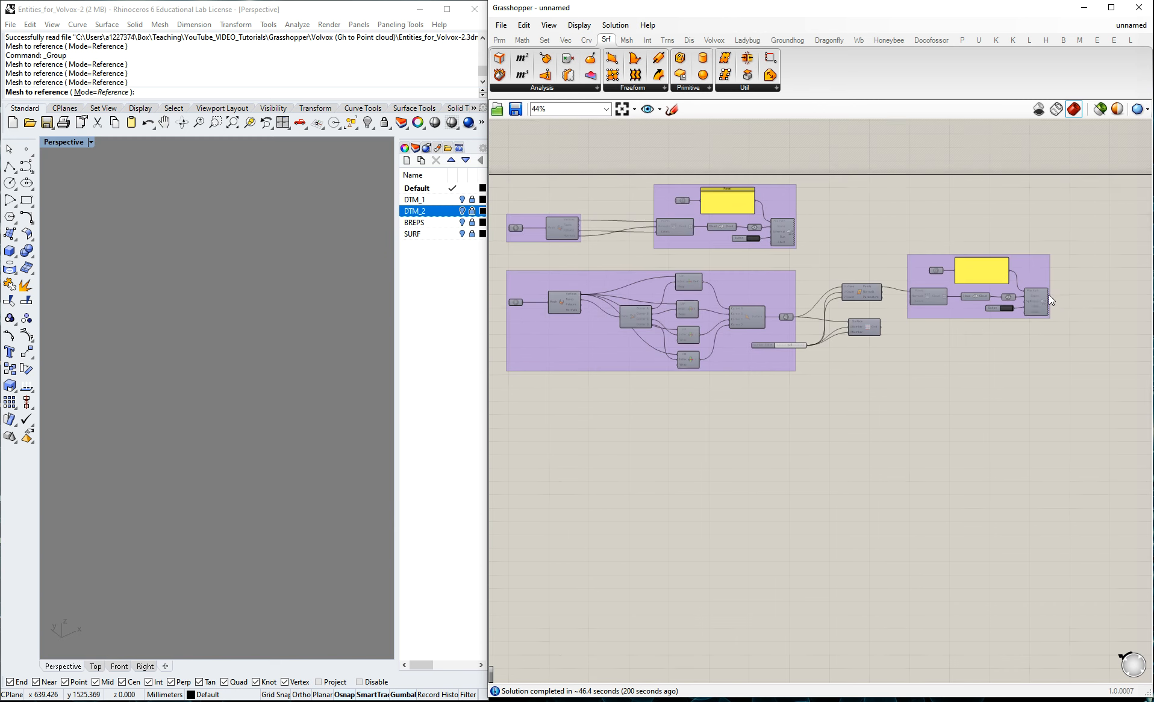
{"action": "scroll", "coordinate": [903, 320], "scroll_direction": "up", "scroll_amount": 4}
{"action": "scroll", "coordinate": [990, 319], "scroll_direction": "down", "scroll_amount": 4}
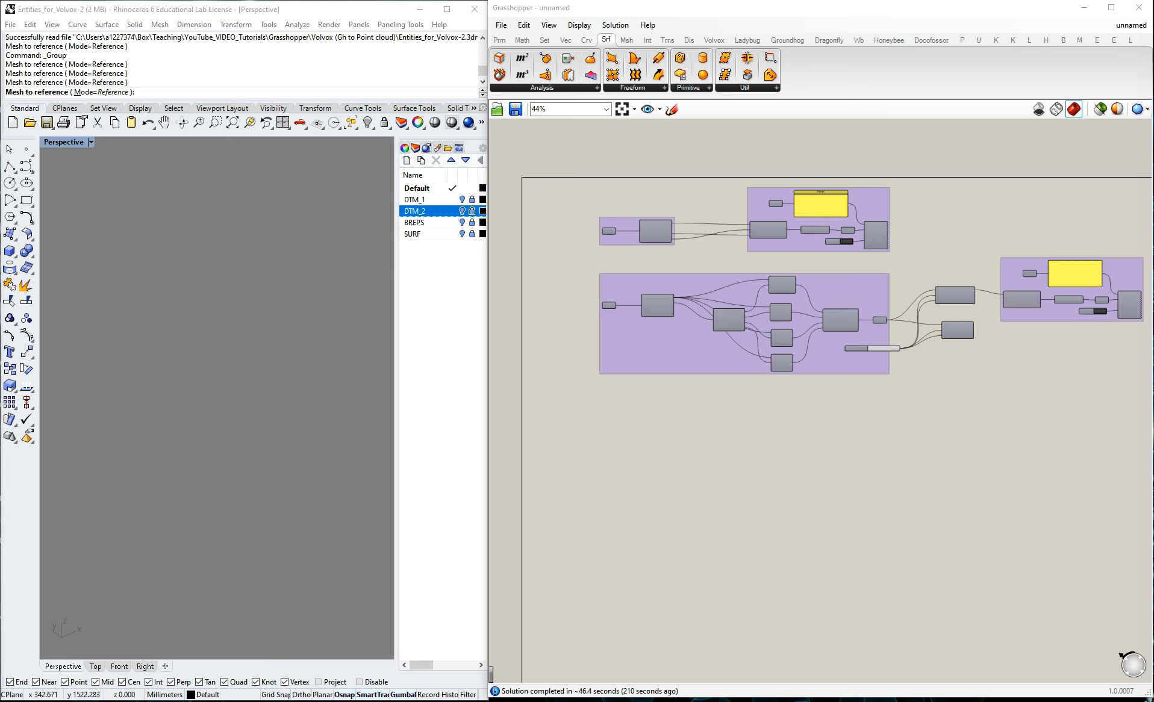
Show the SURF and DTM_1 layers in Rhino and inspect the curved surface together with the terrain mesh.
{"action": "left_click", "coordinate": [462, 233]}
{"action": "right_click_drag", "start_coordinate": [173, 300], "coordinate": [254, 273]}
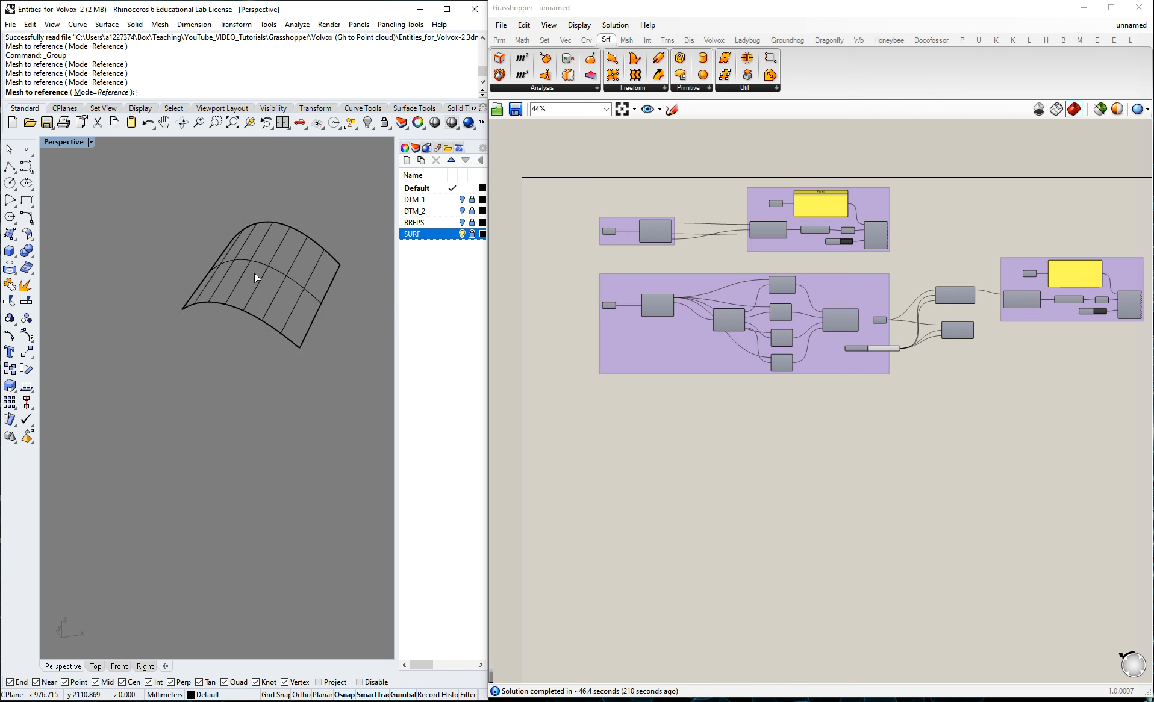
{"action": "left_click", "coordinate": [462, 200]}
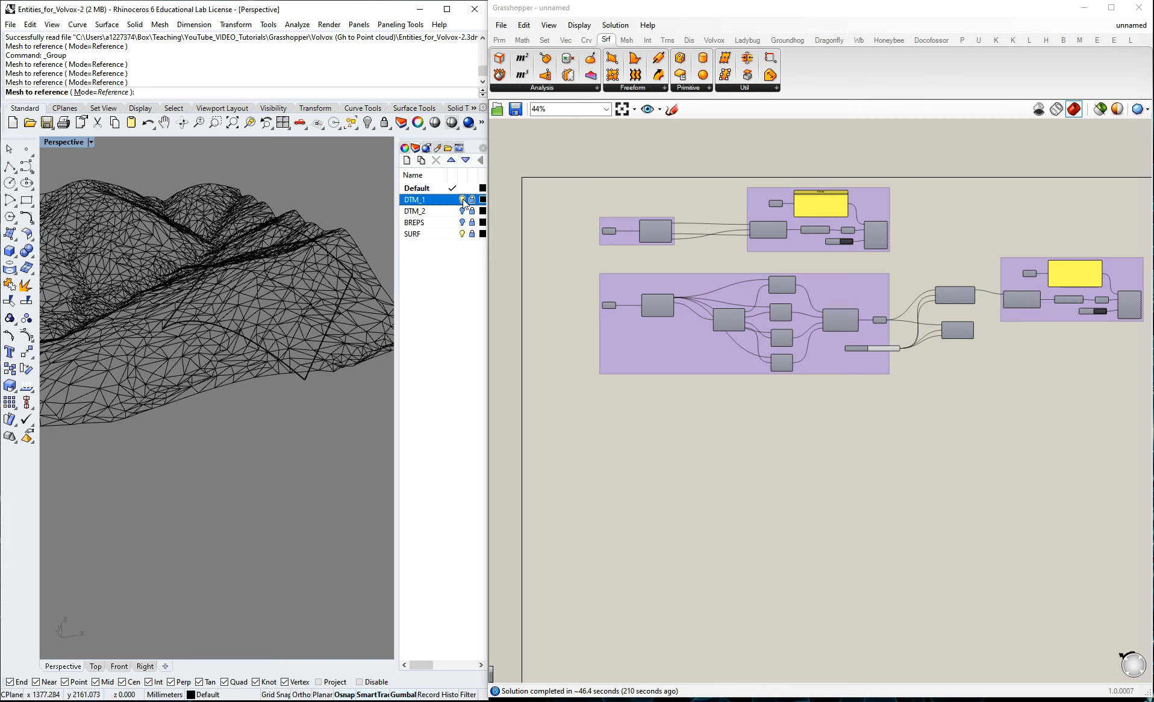
{"action": "left_click", "coordinate": [463, 199]}
{"action": "left_click", "coordinate": [463, 199]}
{"action": "right_click_drag", "start_coordinate": [291, 289], "coordinate": [277, 357]}
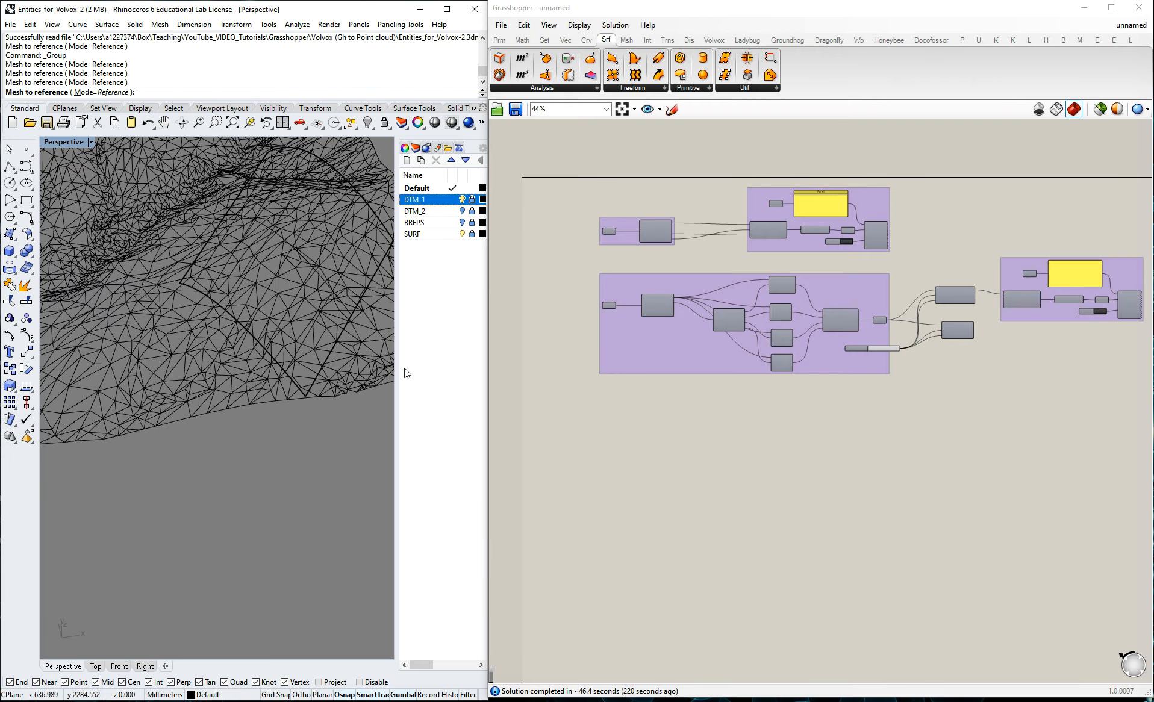
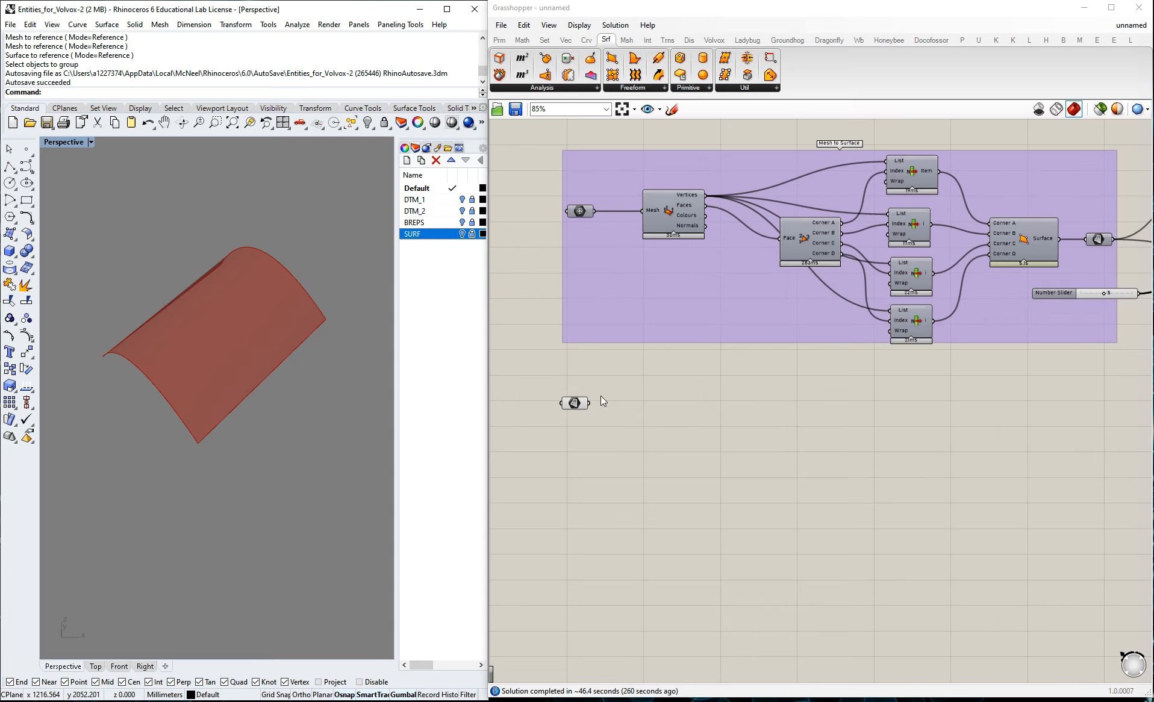
Place a LunchBox Quad Grid component beside the loose surface container below the Mesh to Surface group.
{"action": "left_click_drag", "start_coordinate": [576, 402], "coordinate": [584, 403]}
{"action": "left_click", "coordinate": [692, 424]}
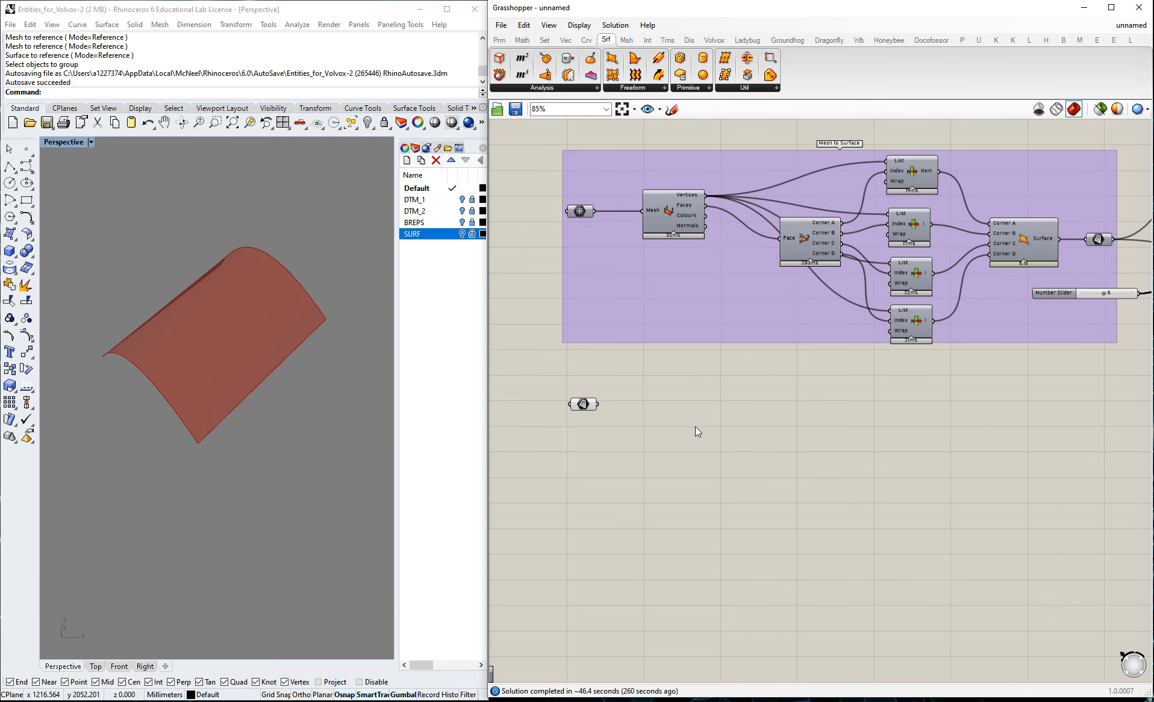
{"action": "double_click", "coordinate": [670, 416]}
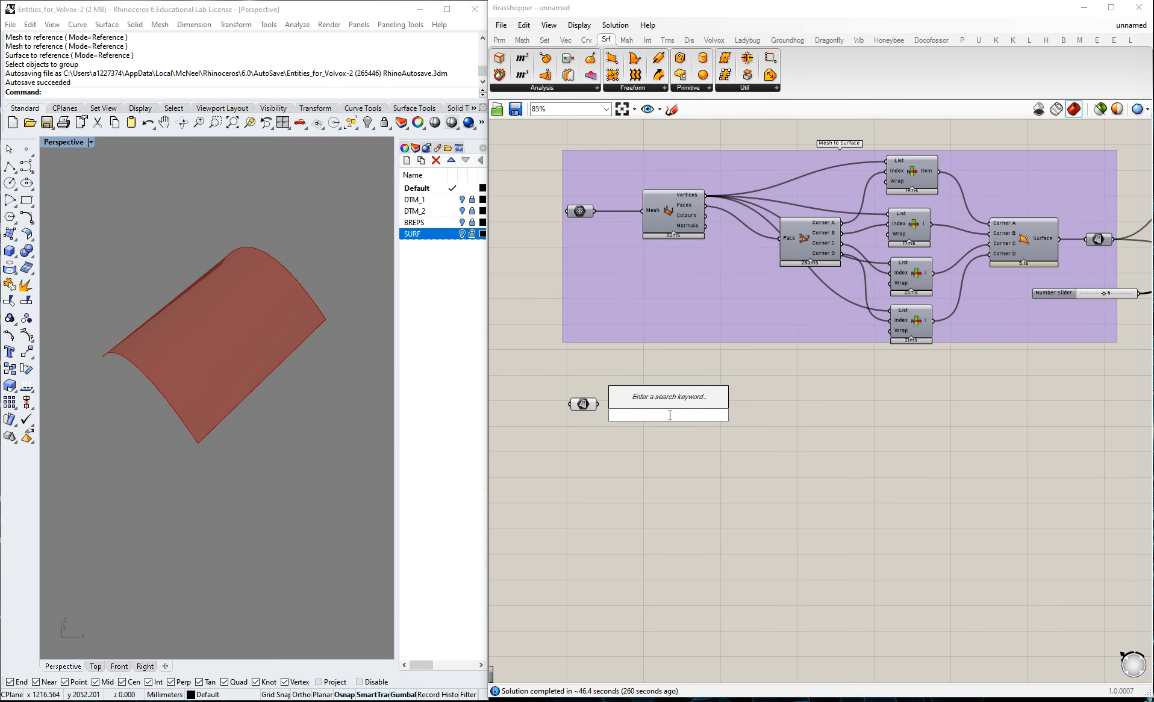
{"action": "type", "text": "qu"}
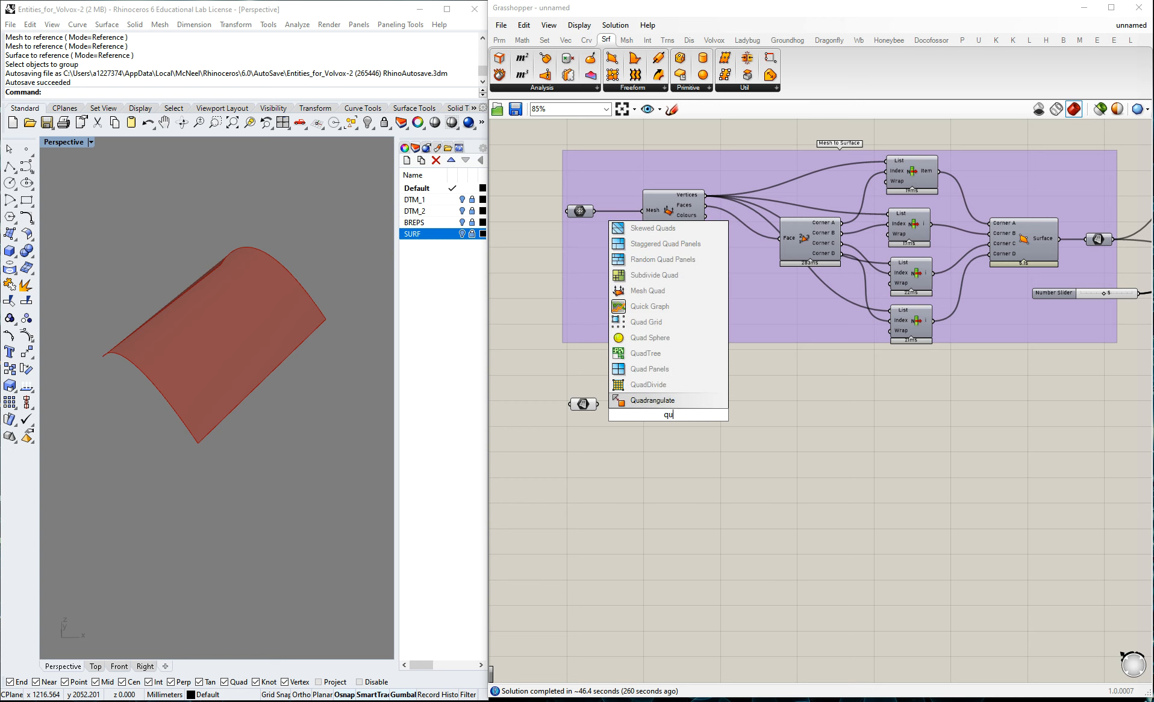
{"action": "type", "text": "a"}
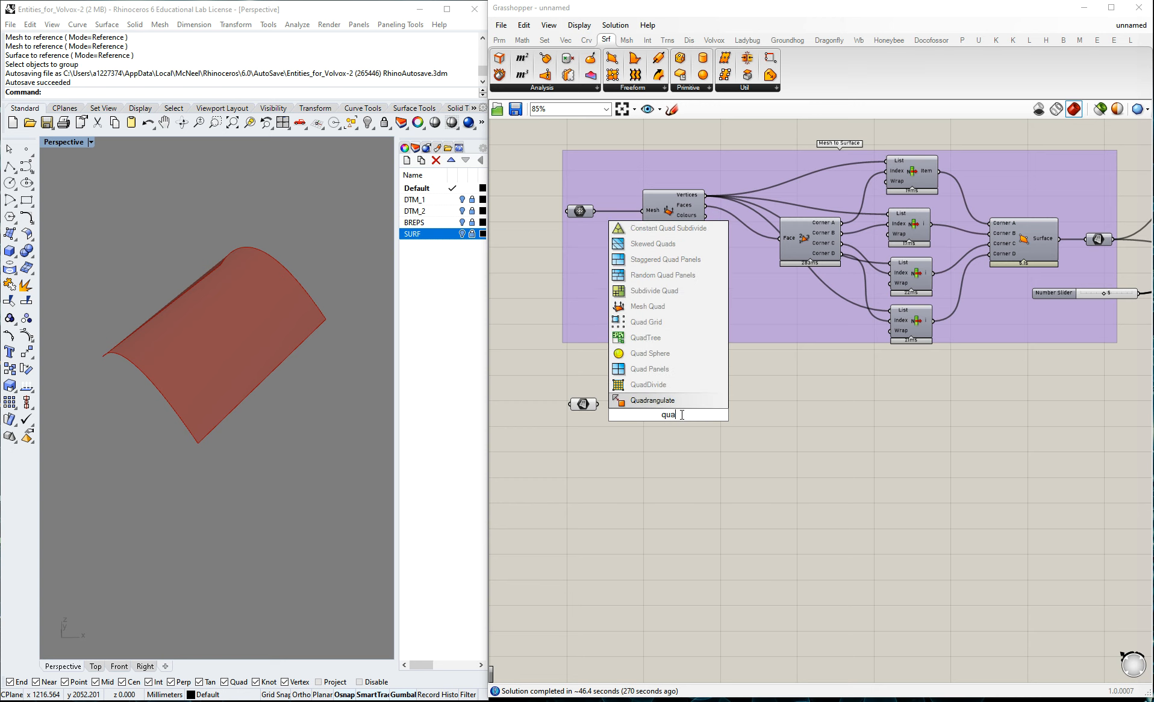
{"action": "type", "text": "d"}
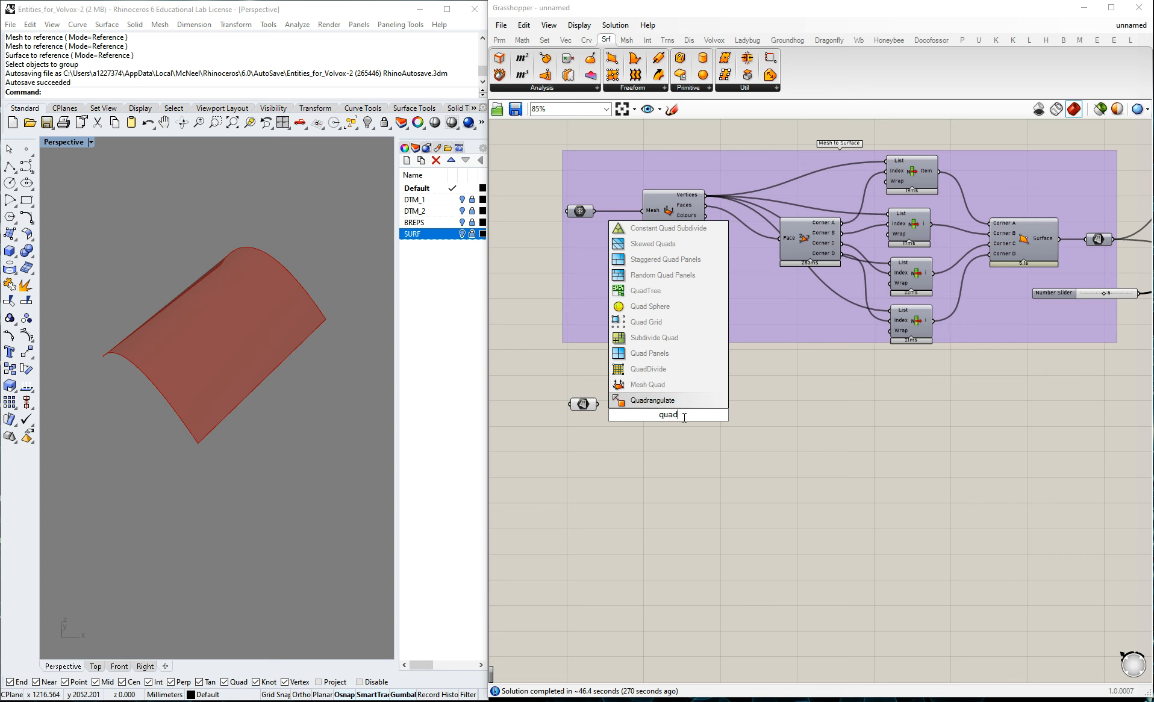
{"action": "left_click", "coordinate": [659, 338]}
{"action": "left_click_drag", "start_coordinate": [666, 414], "coordinate": [691, 435]}
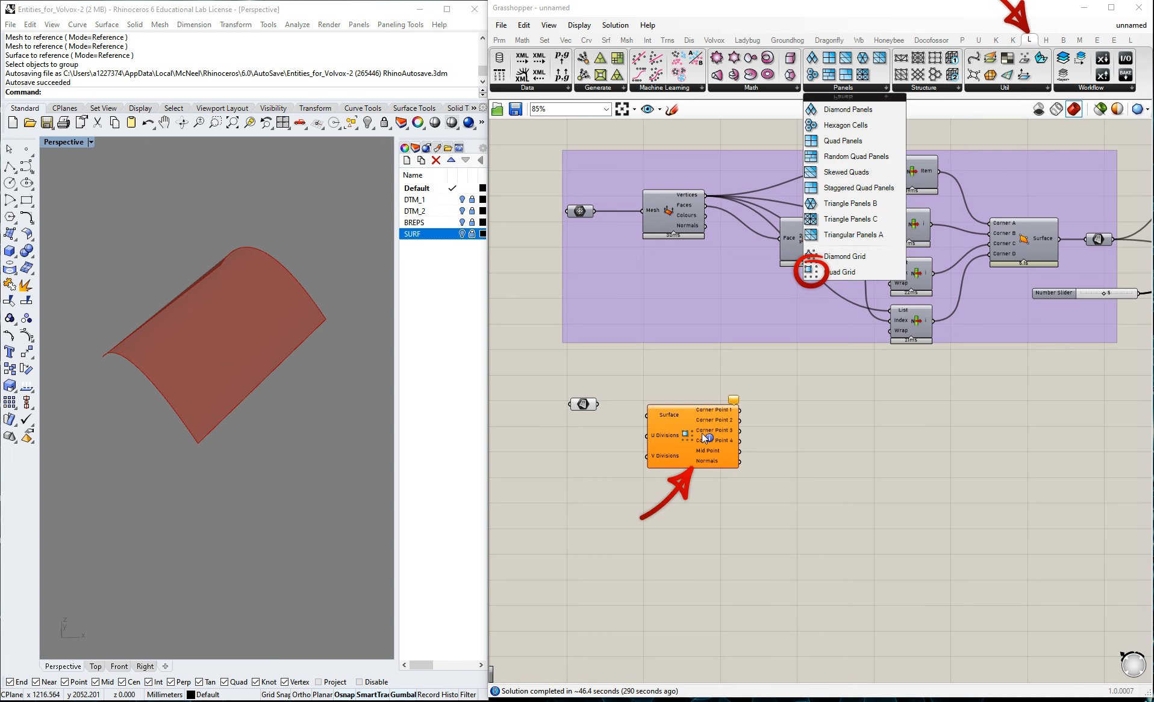
{"action": "scroll", "coordinate": [715, 434], "scroll_direction": "up", "scroll_amount": 3}
{"action": "scroll", "coordinate": [686, 417], "scroll_direction": "down", "scroll_amount": 2}
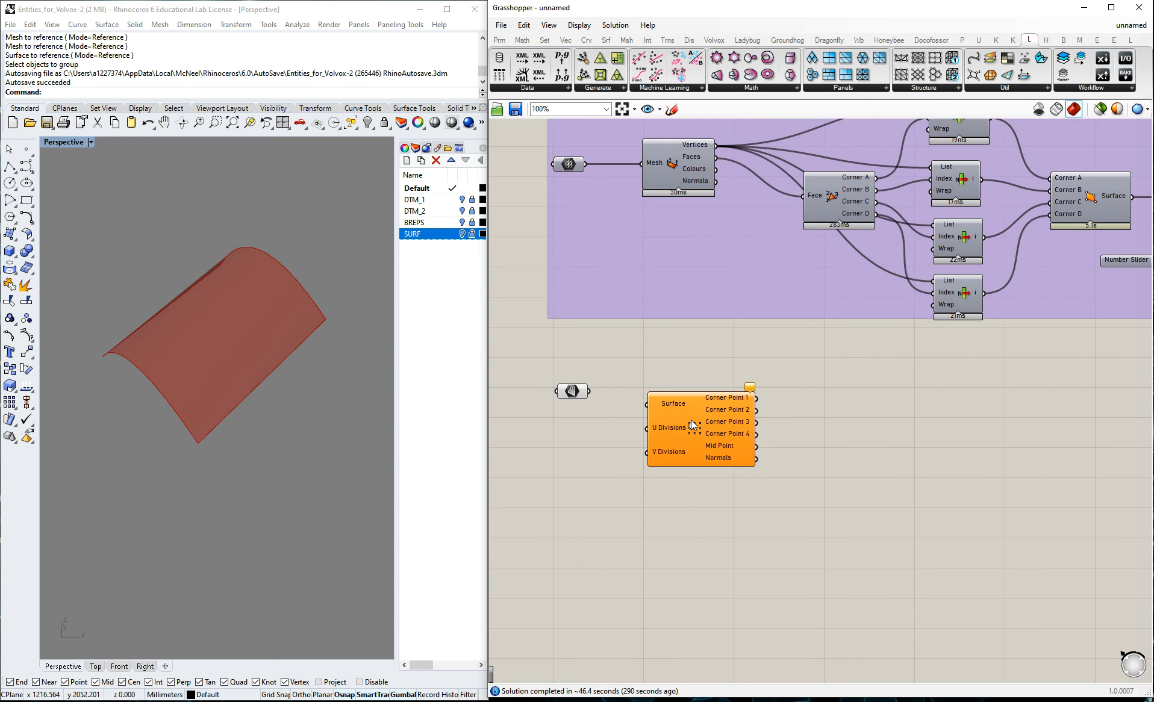
{"action": "scroll", "coordinate": [691, 420], "scroll_direction": "up", "scroll_amount": 1}
{"action": "left_click_drag", "start_coordinate": [697, 420], "coordinate": [702, 414]}
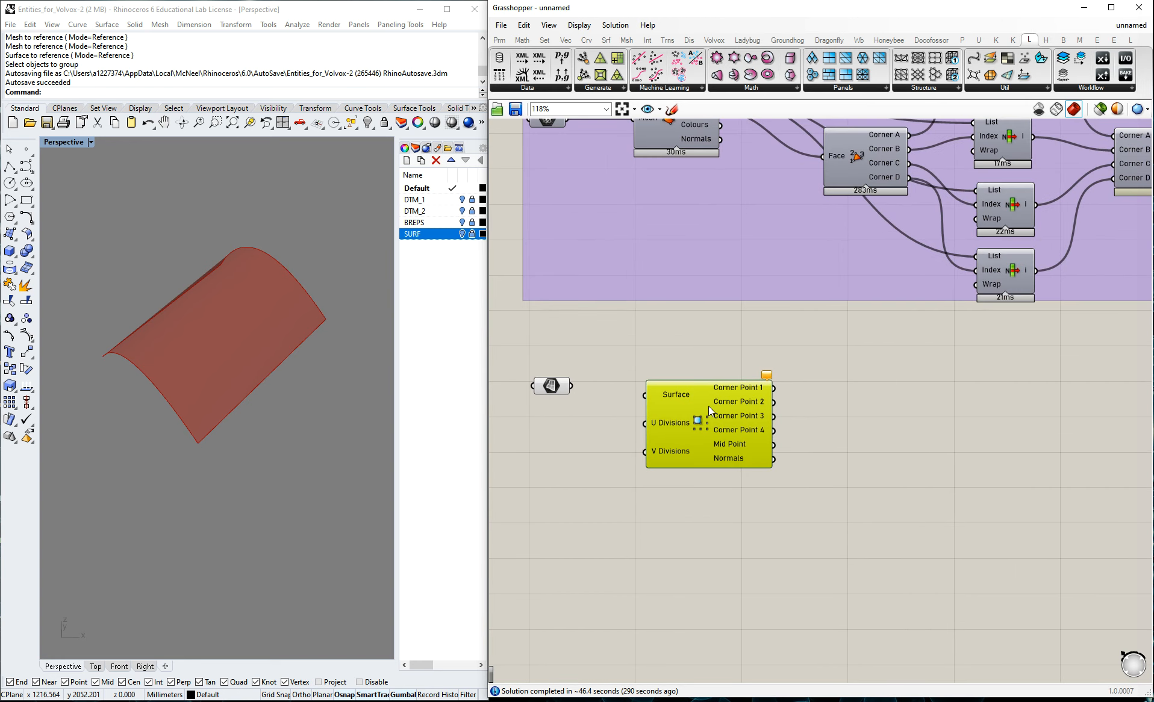
Connect the loose surface container to the Surface input of the Quad Grid component.
{"action": "left_click", "coordinate": [558, 391]}
{"action": "left_click", "coordinate": [571, 391]}
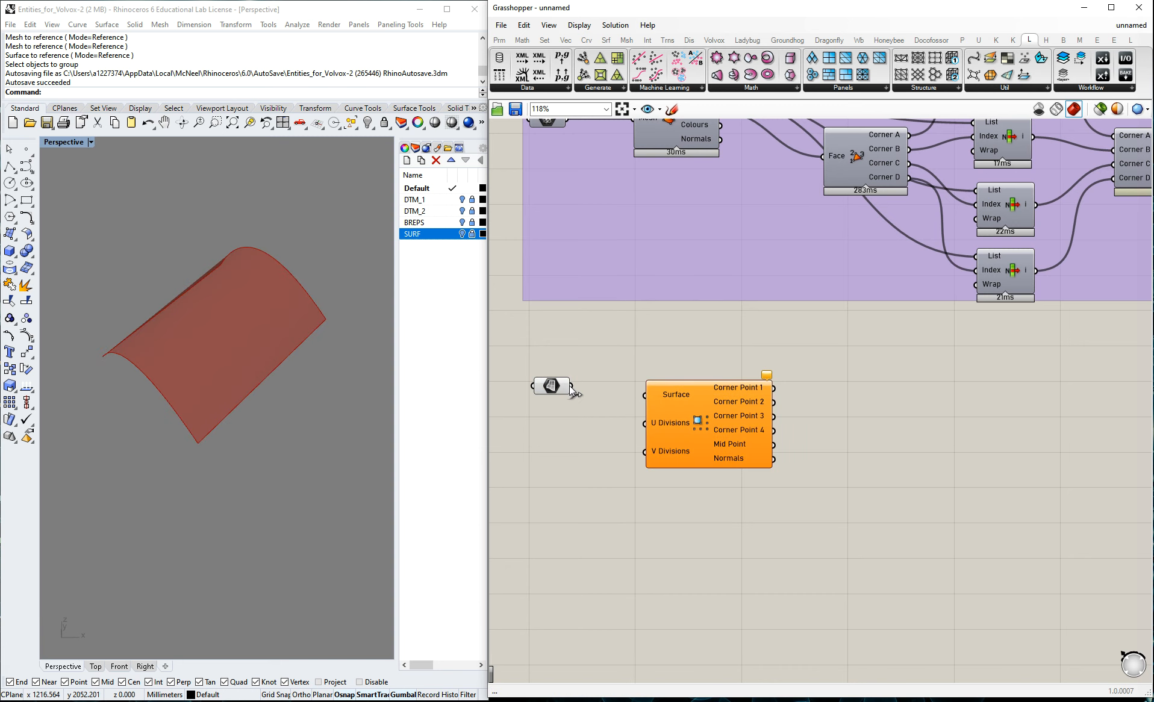
{"action": "left_click_drag", "start_coordinate": [571, 386], "coordinate": [644, 395]}
{"action": "right_click_drag", "start_coordinate": [240, 391], "coordinate": [268, 392]}
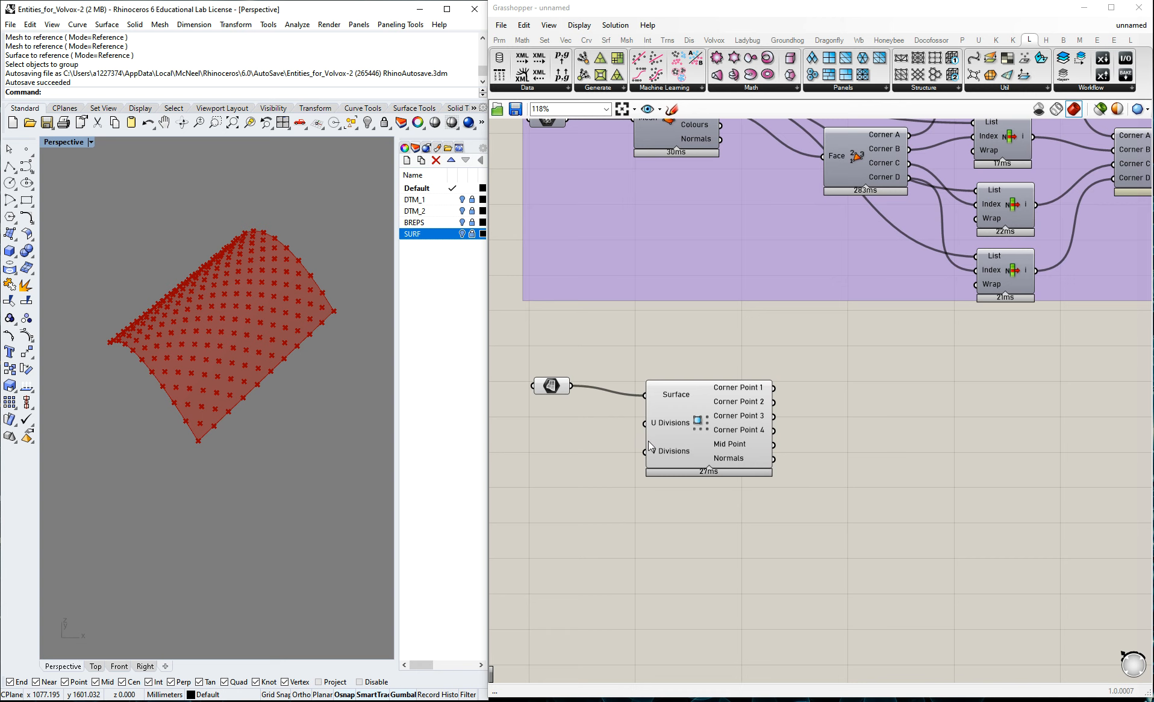
Add a number slider set to 250 and feed it into both the U Divisions and V Divisions of the Quad Grid.
{"action": "double_click", "coordinate": [545, 455]}
{"action": "type", "text": "250"}
{"action": "key", "text": "Return"}
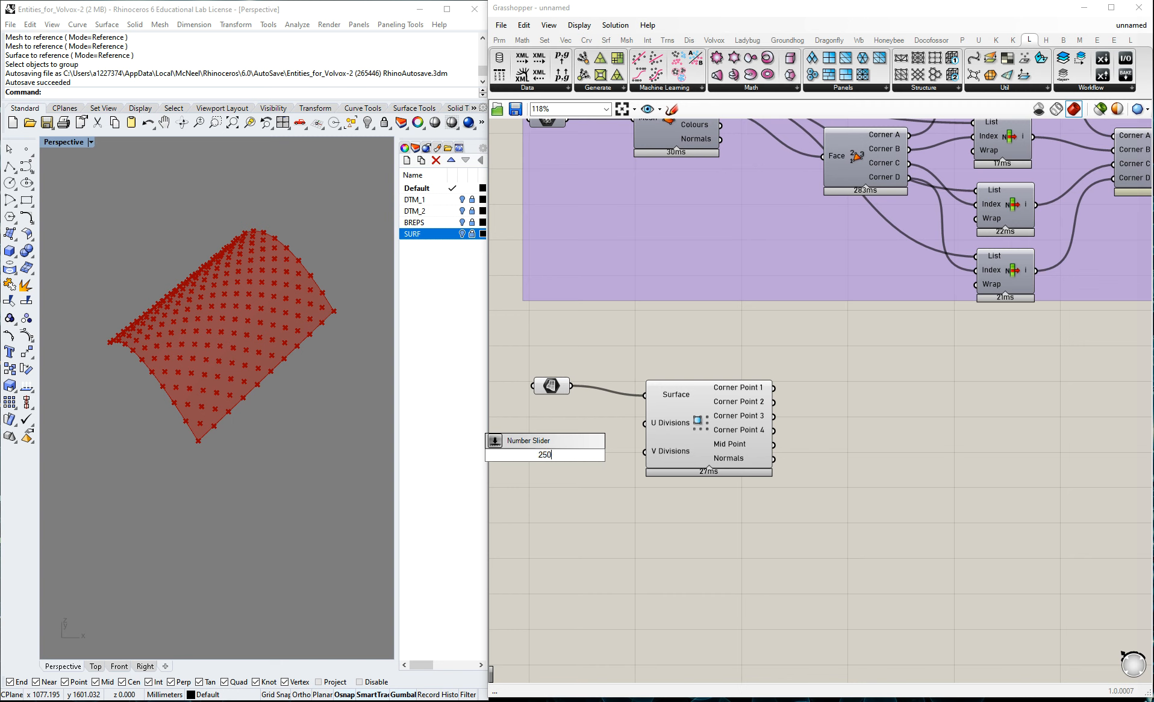
{"action": "left_click_drag", "start_coordinate": [602, 456], "coordinate": [646, 425]}
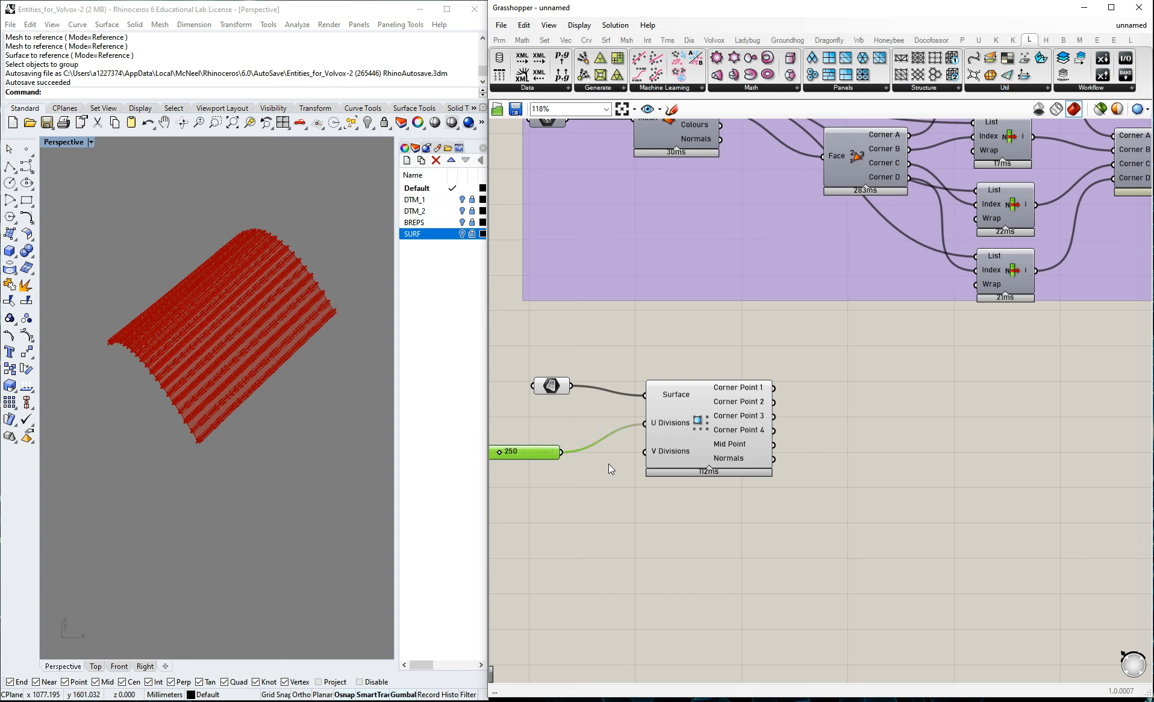
{"action": "left_click_drag", "start_coordinate": [561, 451], "coordinate": [644, 453]}
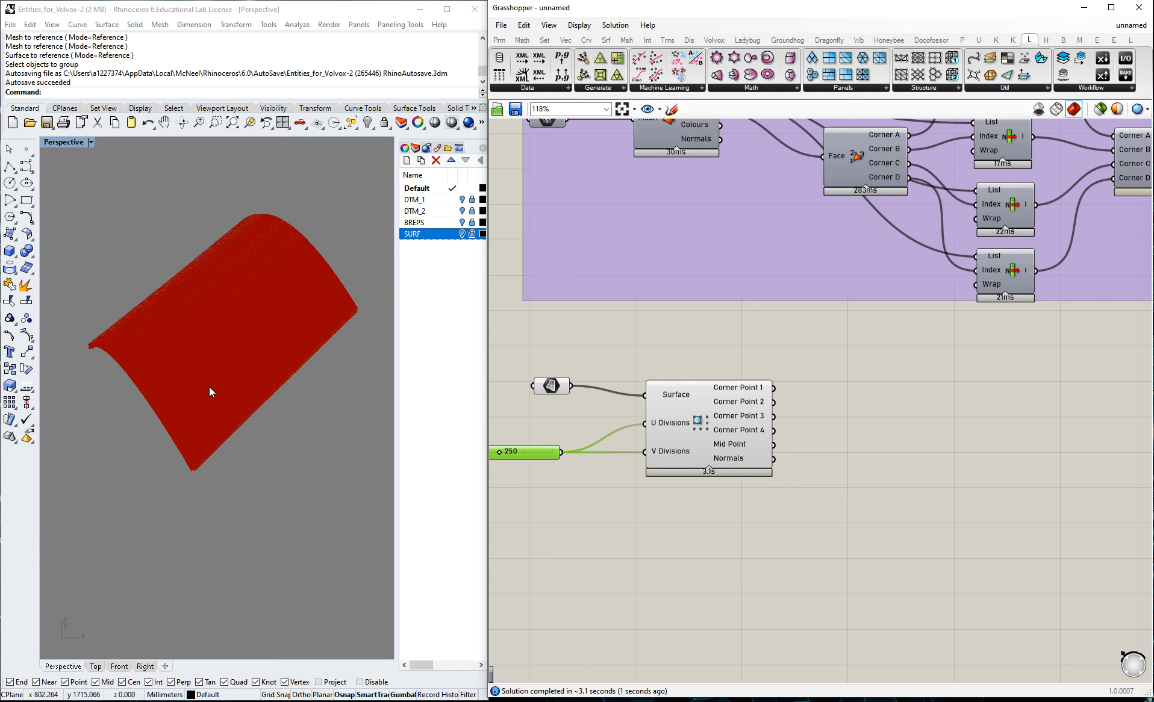
Examine the density of the grid points on the curved surface and the values in the Quad Grid's Corner Point 1 output.
{"action": "scroll", "coordinate": [221, 374], "scroll_direction": "up", "scroll_amount": 5}
{"action": "scroll", "coordinate": [221, 370], "scroll_direction": "up", "scroll_amount": 4}
{"action": "scroll", "coordinate": [200, 358], "scroll_direction": "down", "scroll_amount": 6}
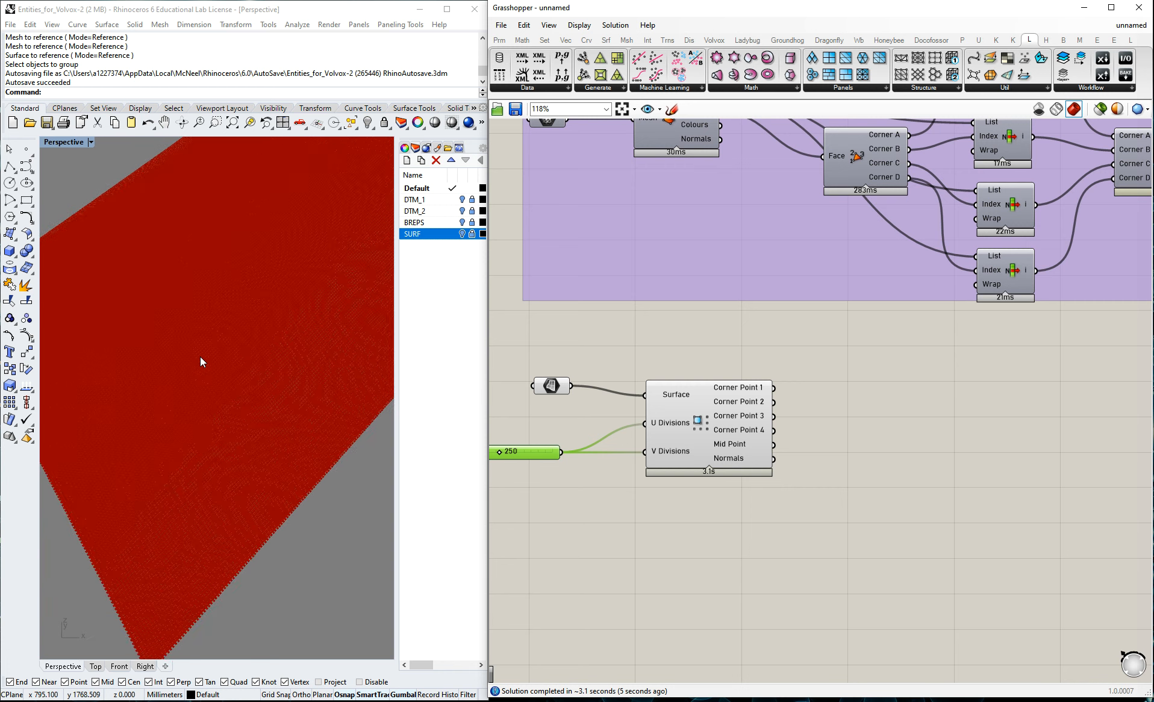
{"action": "left_click", "coordinate": [939, 414]}
{"action": "scroll", "coordinate": [815, 387], "scroll_direction": "down", "scroll_amount": 3}
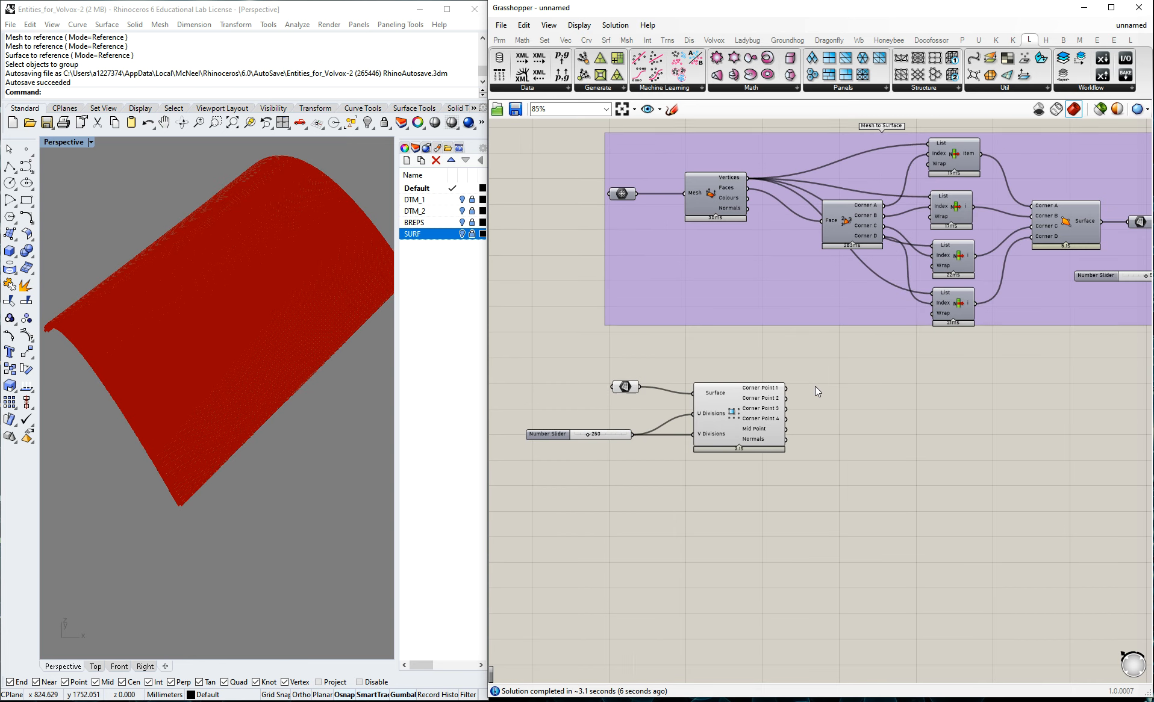
{"action": "scroll", "coordinate": [1054, 243], "scroll_direction": "up", "scroll_amount": 1}
{"action": "scroll", "coordinate": [1054, 243], "scroll_direction": "up", "scroll_amount": 2}
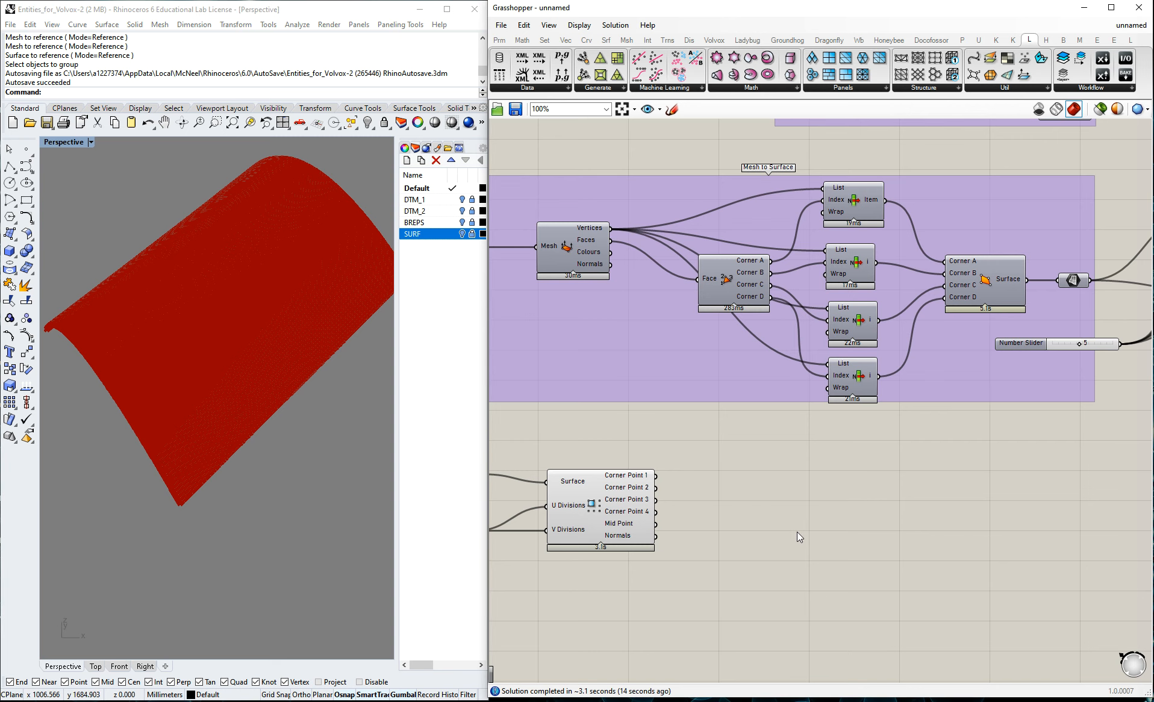
{"action": "scroll", "coordinate": [797, 537], "scroll_direction": "up", "scroll_amount": 2}
{"action": "mouse_move", "coordinate": [590, 452]}
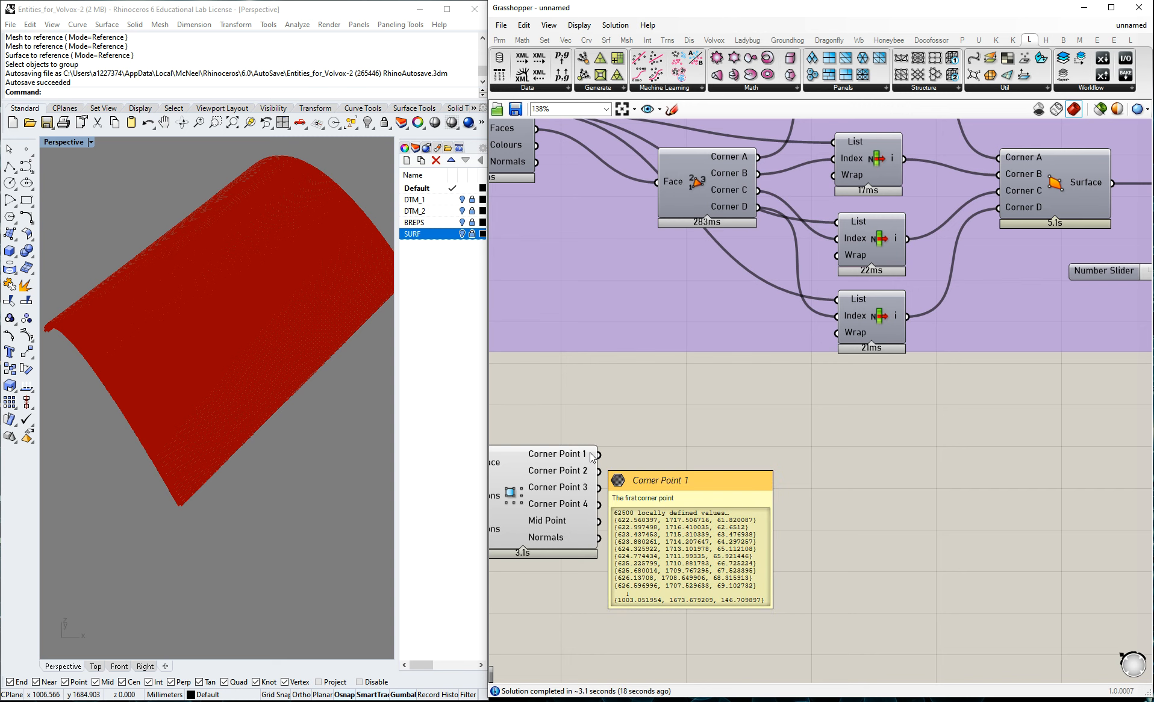
{"action": "scroll", "coordinate": [738, 408], "scroll_direction": "down", "scroll_amount": 2}
{"action": "scroll", "coordinate": [685, 488], "scroll_direction": "up", "scroll_amount": 3}
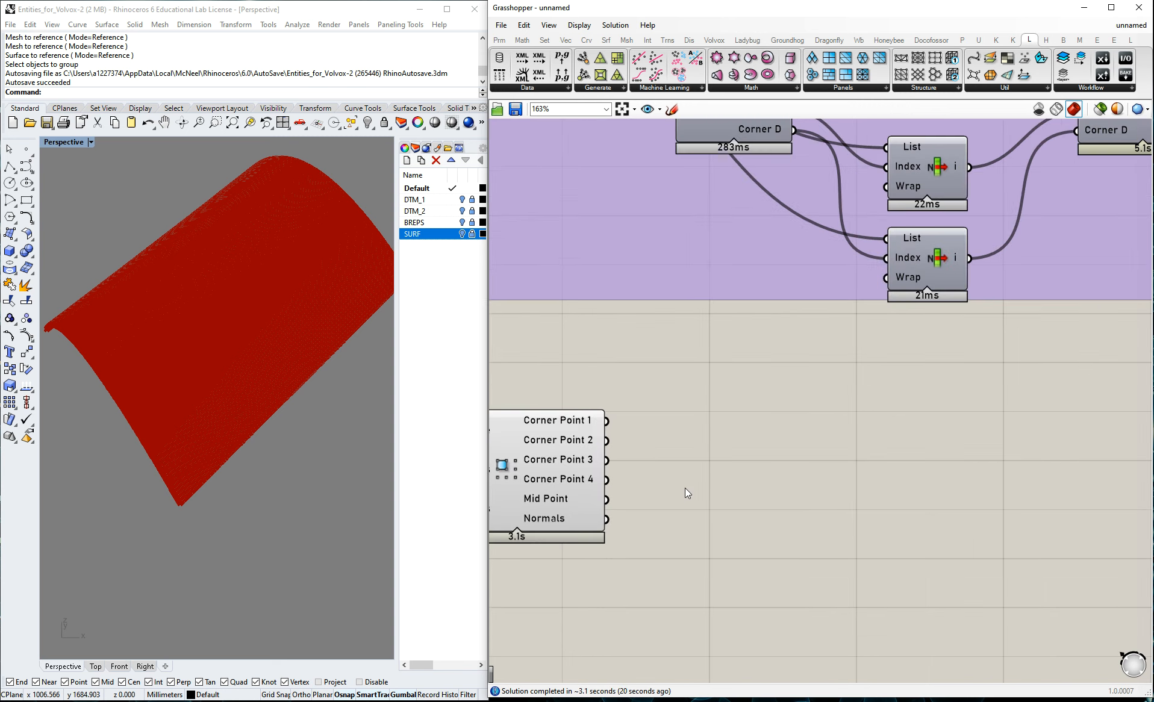
Add a Point container and connect the Quad Grid's Corner Point 1 output to it.
{"action": "double_click", "coordinate": [695, 495]}
{"action": "type", "text": "p"}
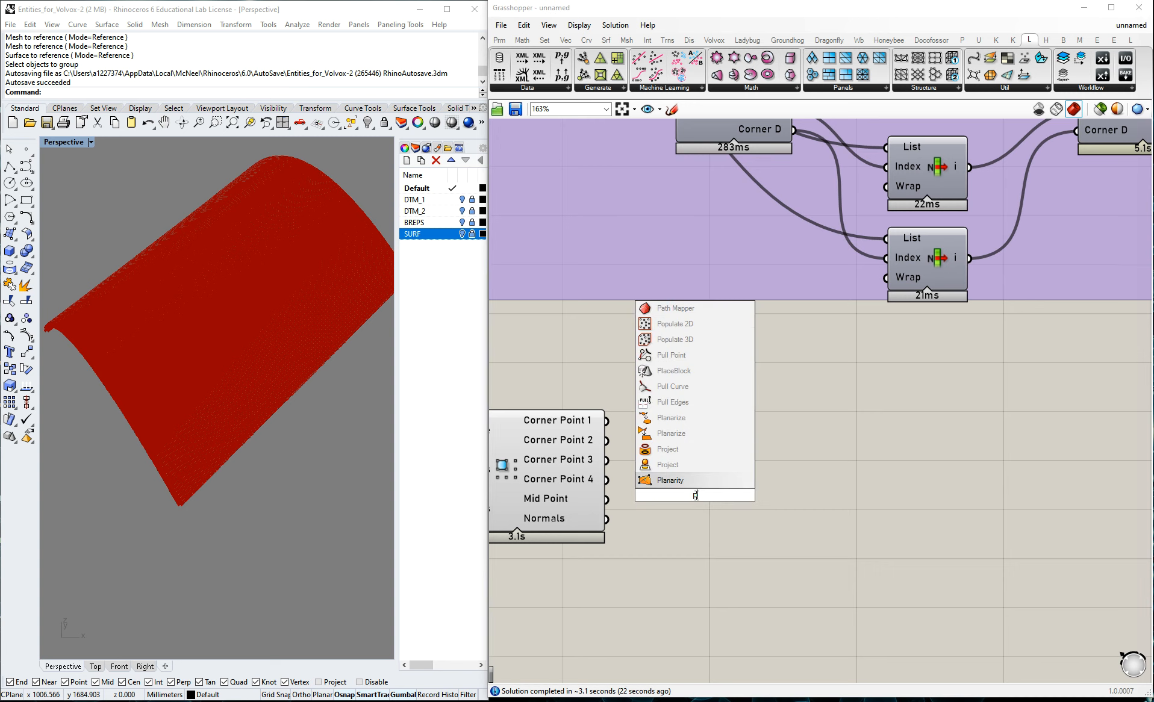
{"action": "type", "text": "oint"}
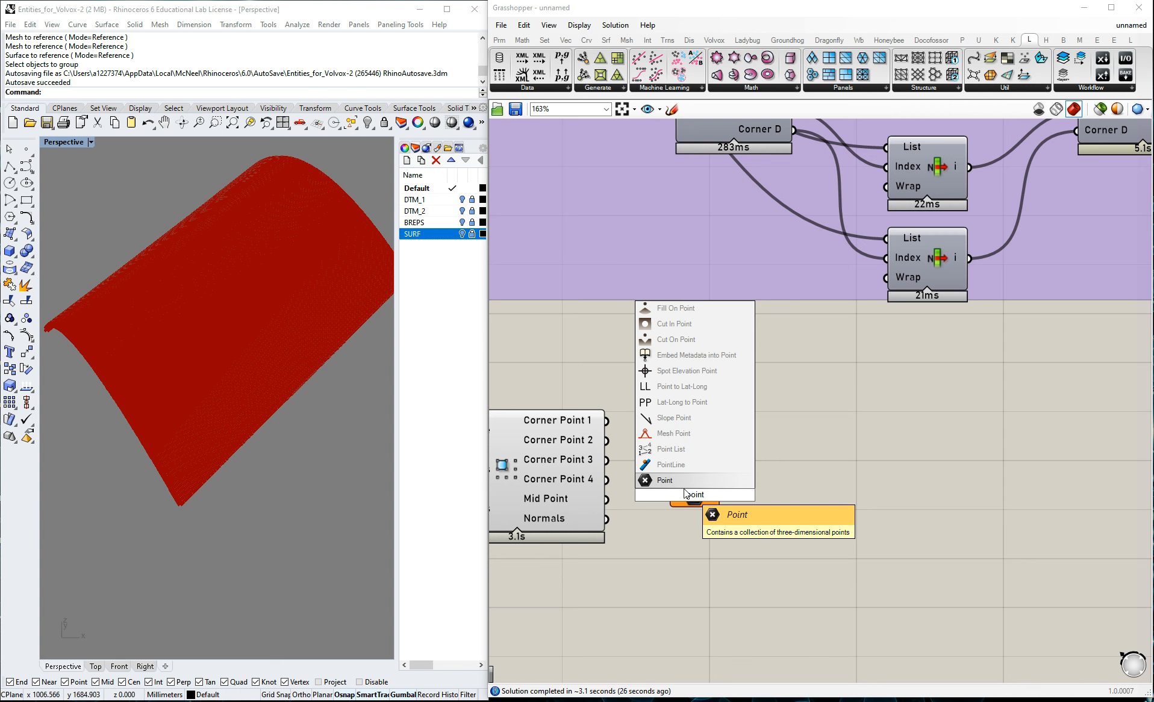
{"action": "key", "text": "Return"}
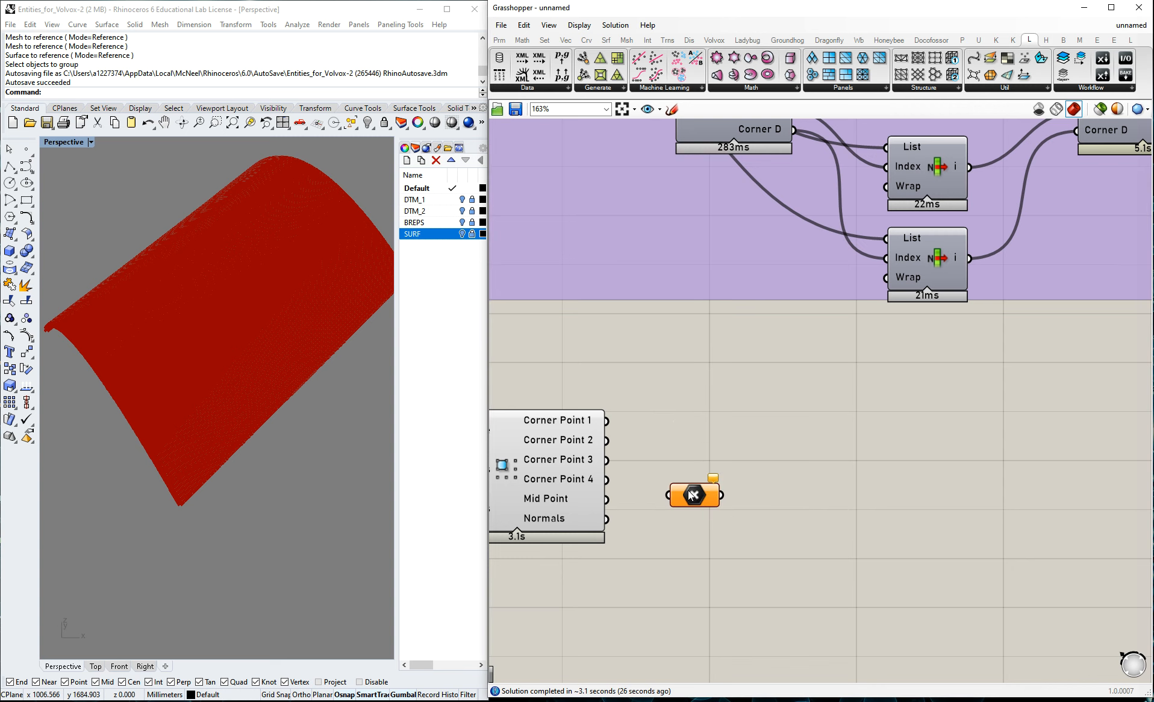
{"action": "left_click_drag", "start_coordinate": [607, 421], "coordinate": [676, 424]}
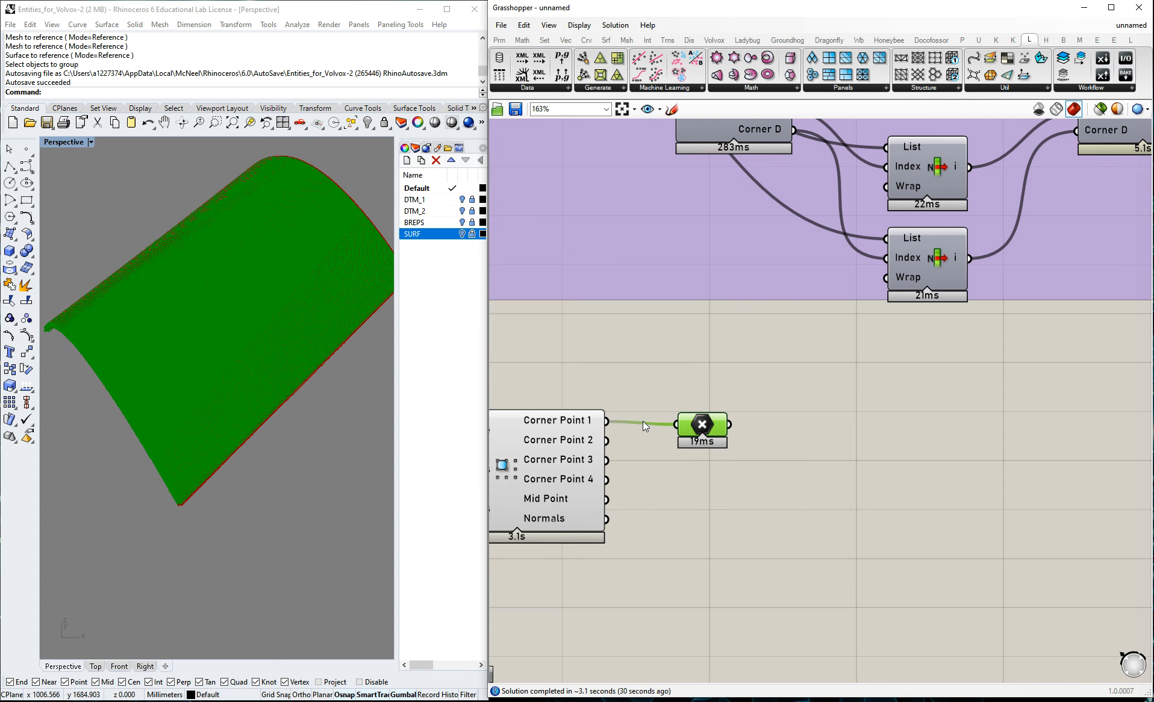
Disable the preview of the Point container and of the Quad Grid component.
{"action": "left_click", "coordinate": [768, 374]}
{"action": "left_click", "coordinate": [708, 430]}
{"action": "middle_click", "coordinate": [709, 430]}
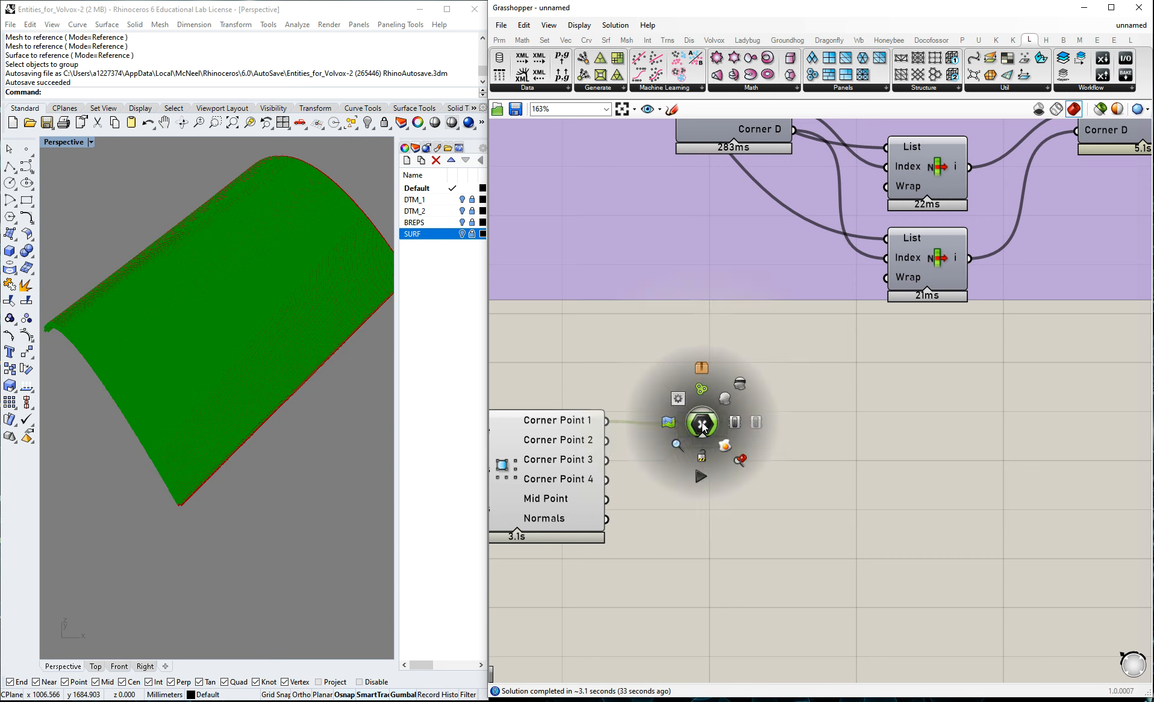
{"action": "left_click", "coordinate": [740, 387]}
{"action": "left_click", "coordinate": [546, 446]}
{"action": "middle_click", "coordinate": [545, 446]}
{"action": "left_click", "coordinate": [589, 407]}
{"action": "left_click", "coordinate": [652, 373]}
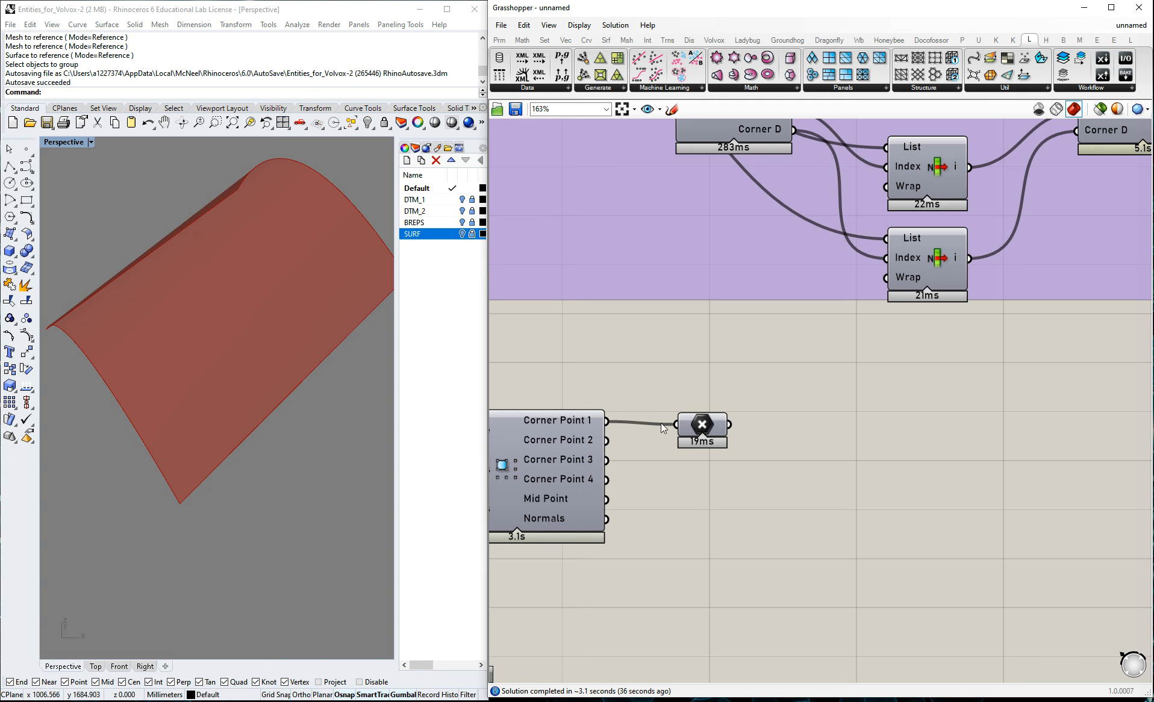
Duplicate the Point container four times and connect the copies to Corner Point 2, Corner Point 3, Corner Point 4 and Mid Point.
{"action": "left_click_drag", "start_coordinate": [707, 430], "coordinate": [701, 465]}
{"action": "left_click", "coordinate": [622, 445]}
{"action": "left_click_drag", "start_coordinate": [607, 442], "coordinate": [709, 510]}
{"action": "left_click_drag", "start_coordinate": [607, 461], "coordinate": [704, 552]}
{"action": "left_click_drag", "start_coordinate": [606, 480], "coordinate": [700, 596]}
{"action": "left_click", "coordinate": [865, 447]}
{"action": "left_click_drag", "start_coordinate": [607, 499], "coordinate": [675, 596]}
{"action": "left_click", "coordinate": [883, 501]}
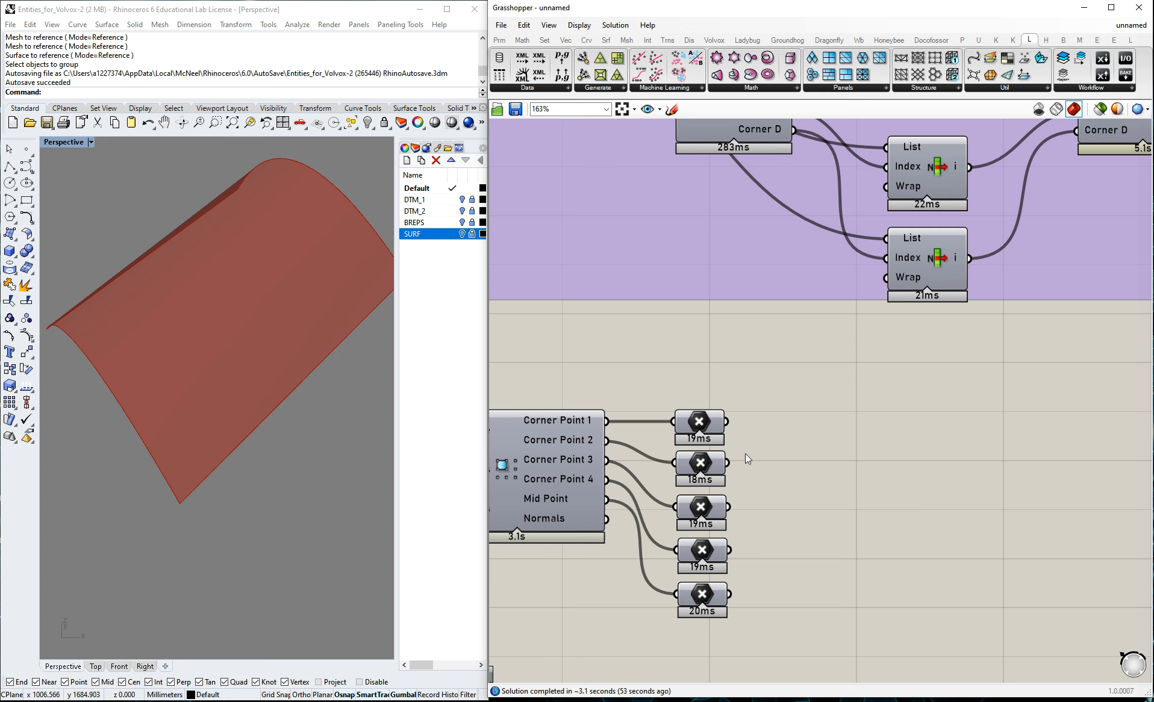
{"action": "scroll", "coordinate": [744, 452], "scroll_direction": "down", "scroll_amount": 2}
{"action": "double_click", "coordinate": [842, 496]}
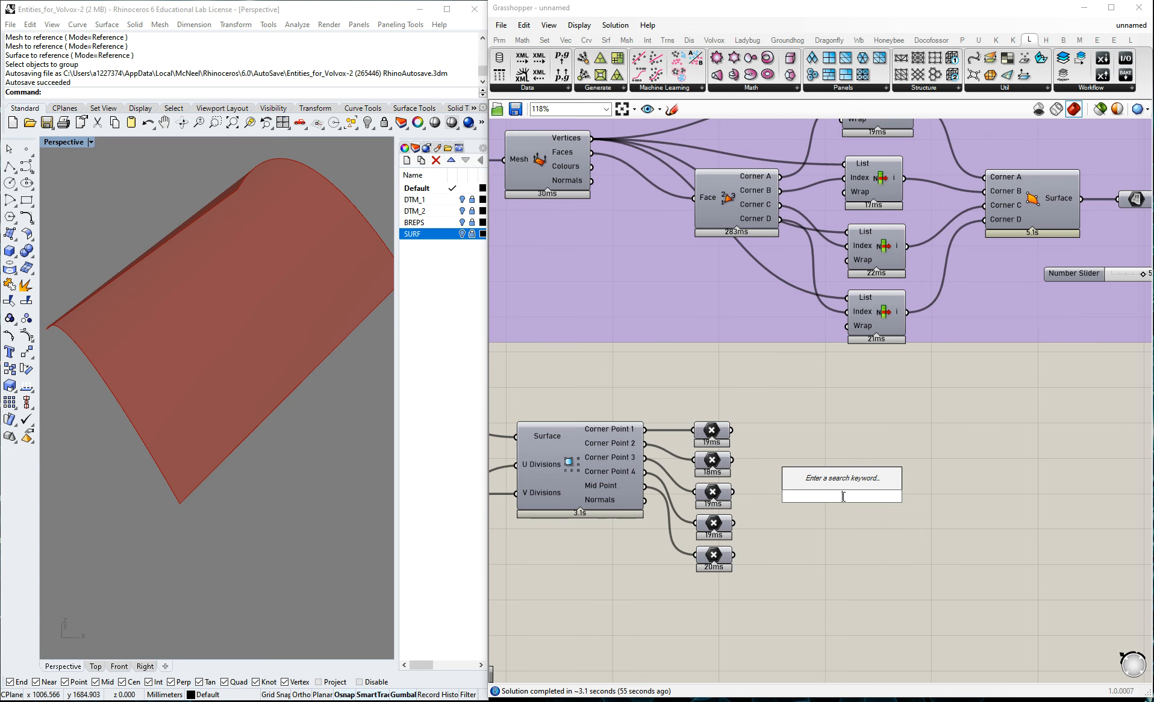
{"action": "type", "text": "construct"}
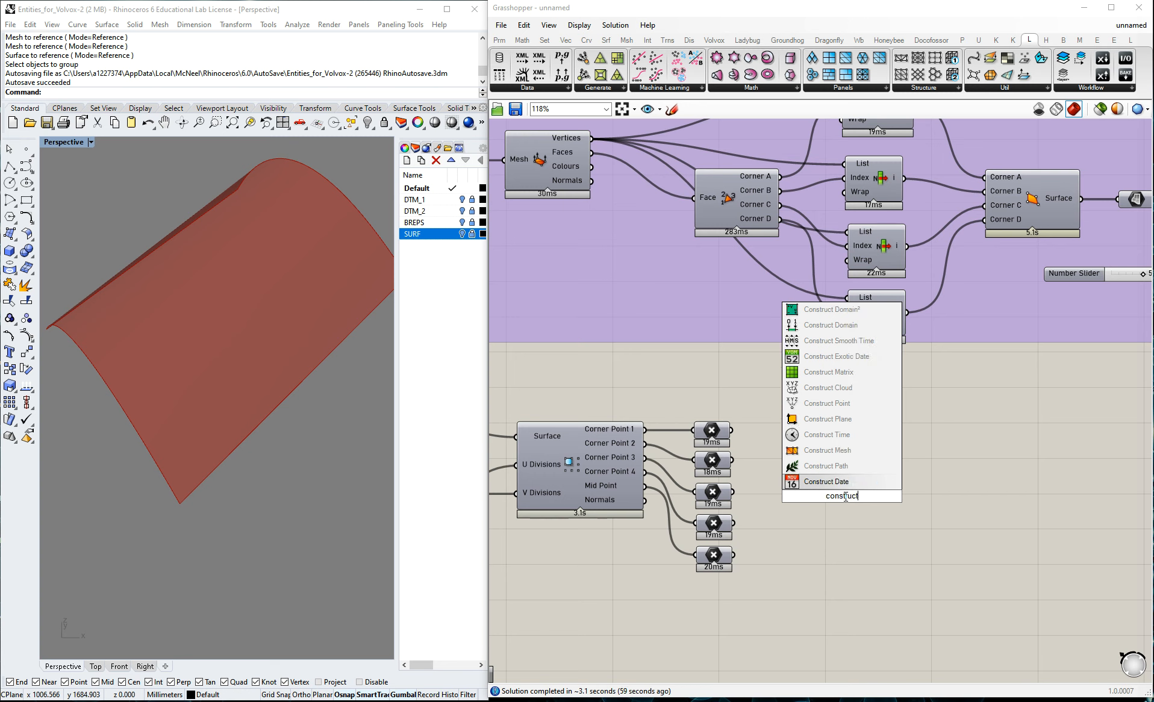
{"action": "type", "text": " clou"}
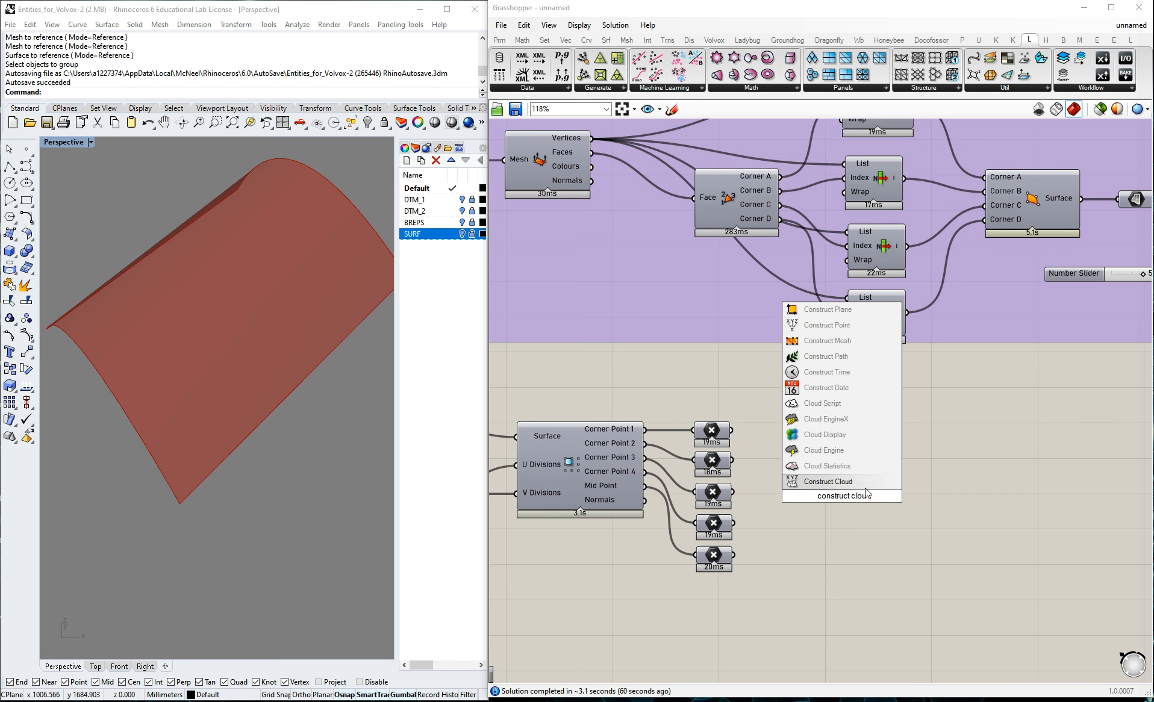
{"action": "key", "text": "Return"}
{"action": "right_click_drag", "start_coordinate": [289, 433], "coordinate": [288, 432]}
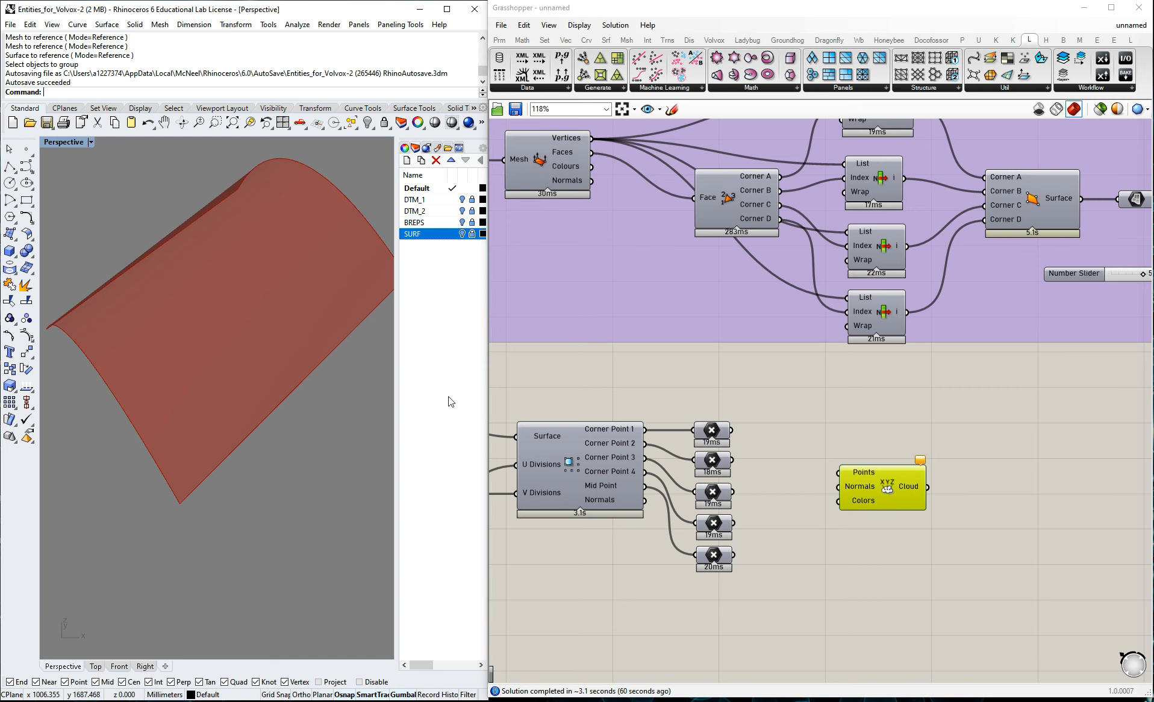
{"action": "left_click", "coordinate": [890, 482]}
{"action": "key", "text": "Delete"}
Copy the Mesh_export_3c cloud export components to the free canvas area beside the five Point containers.
{"action": "scroll", "coordinate": [771, 452], "scroll_direction": "down", "scroll_amount": 2}
{"action": "scroll", "coordinate": [731, 437], "scroll_direction": "down", "scroll_amount": 3}
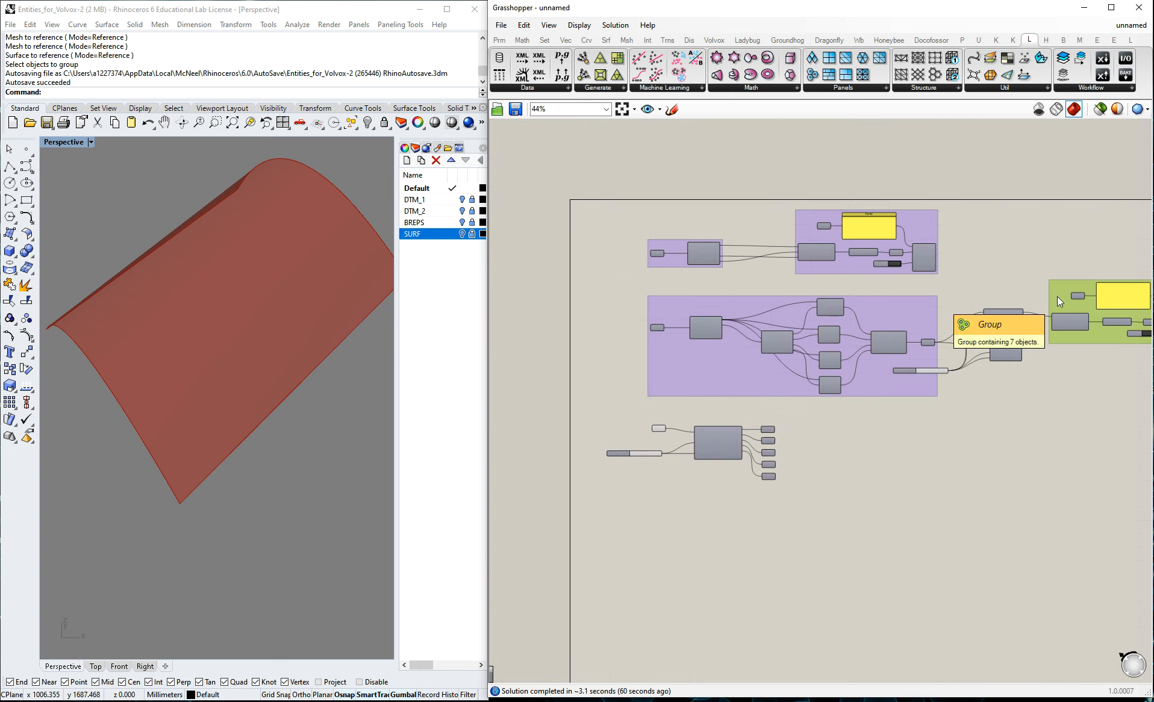
{"action": "left_click_drag", "start_coordinate": [1062, 298], "coordinate": [847, 481], "text": "alt"}
{"action": "key", "text": "alt"}
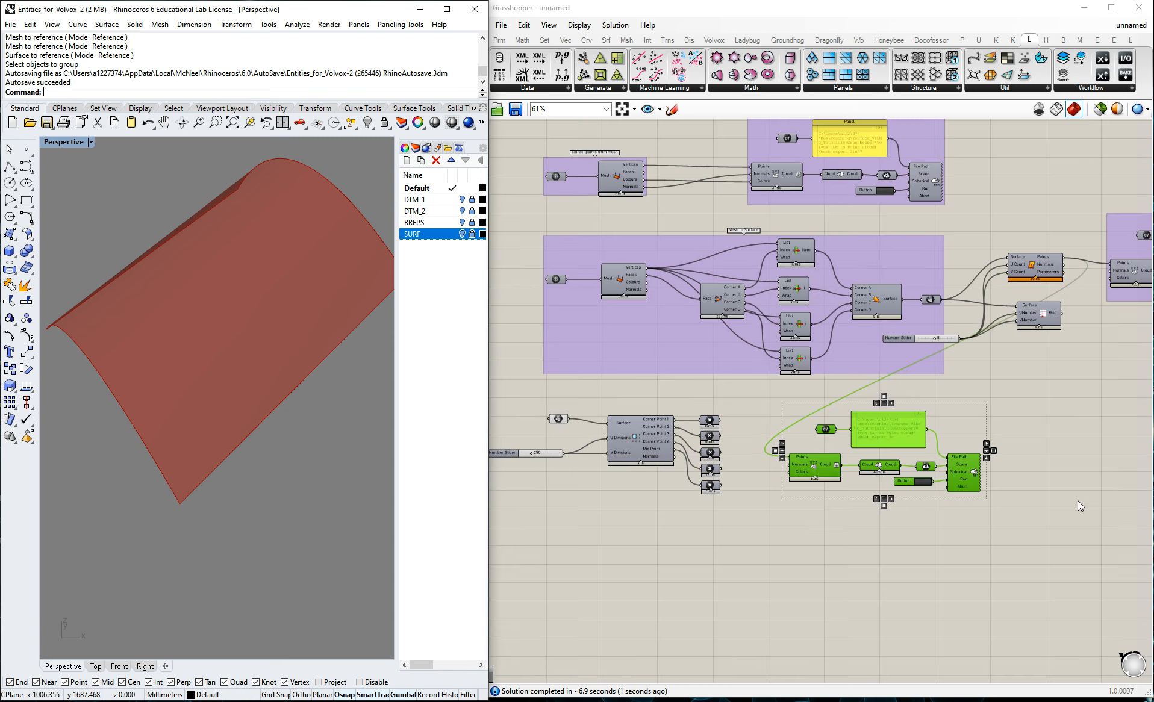
Disconnect the existing source wire from the Points input of the copied Construct Cloud component.
{"action": "scroll", "coordinate": [814, 469], "scroll_direction": "up", "scroll_amount": 5}
{"action": "right_click", "coordinate": [782, 456]}
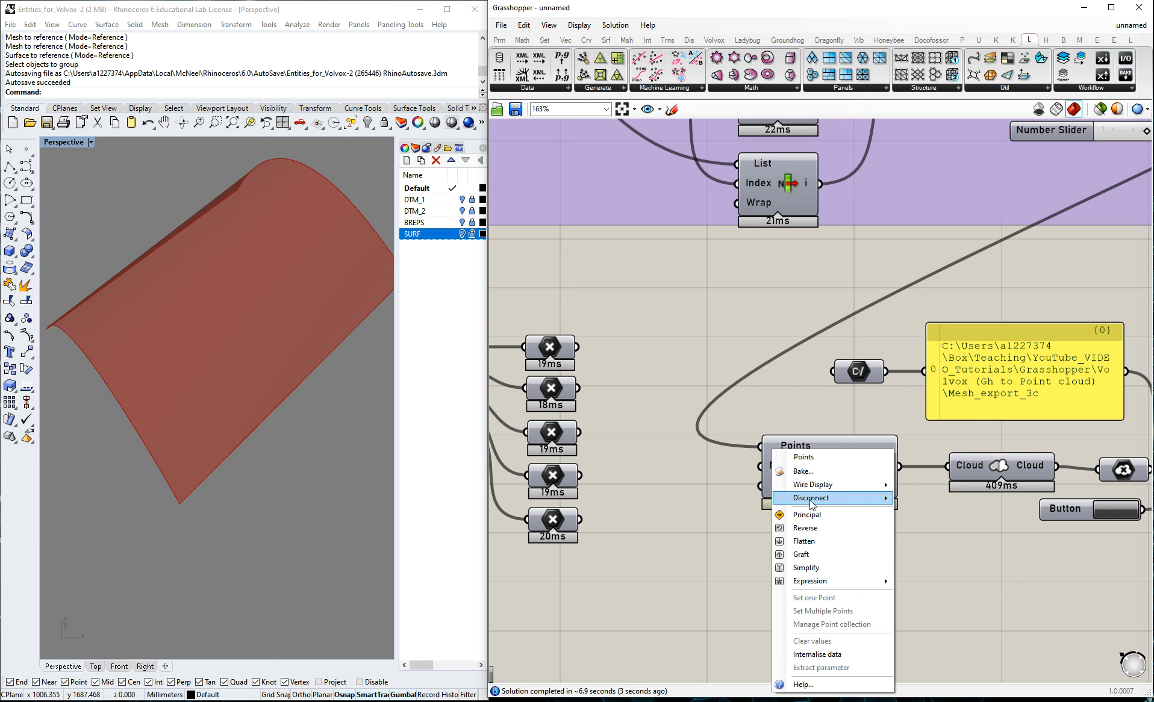
{"action": "left_click", "coordinate": [922, 498]}
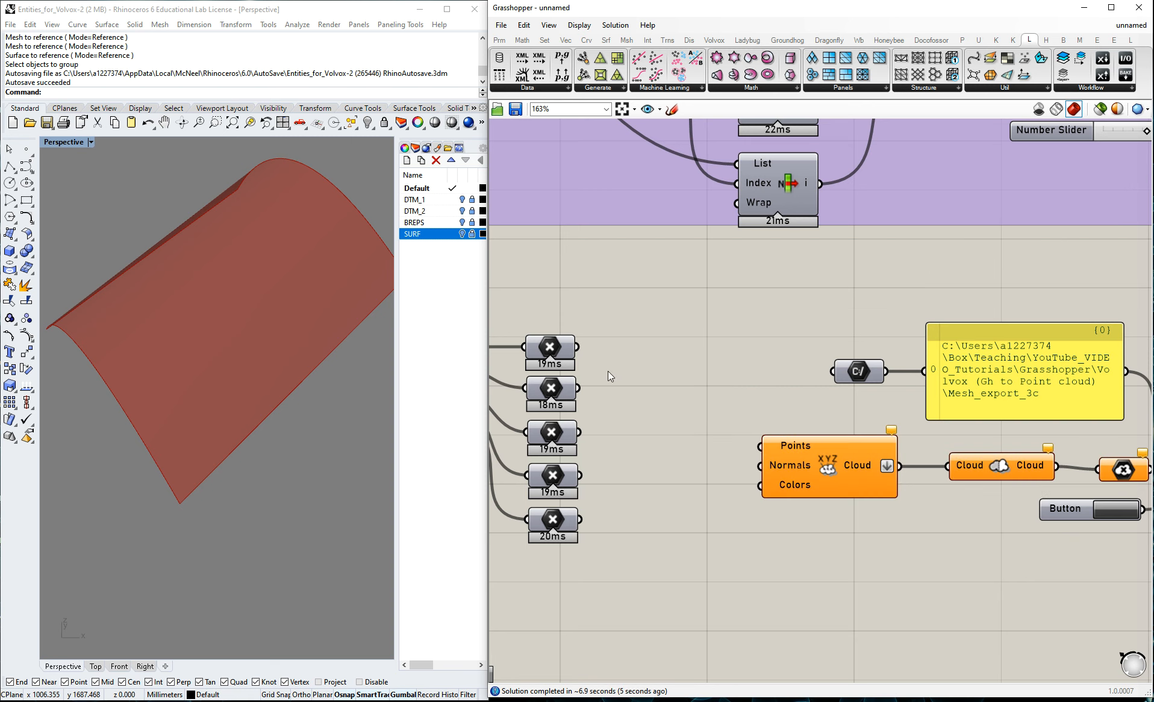
Connect all five Point containers together to the Points input of the copied Construct Cloud component.
{"action": "left_click_drag", "start_coordinate": [578, 347], "coordinate": [759, 445]}
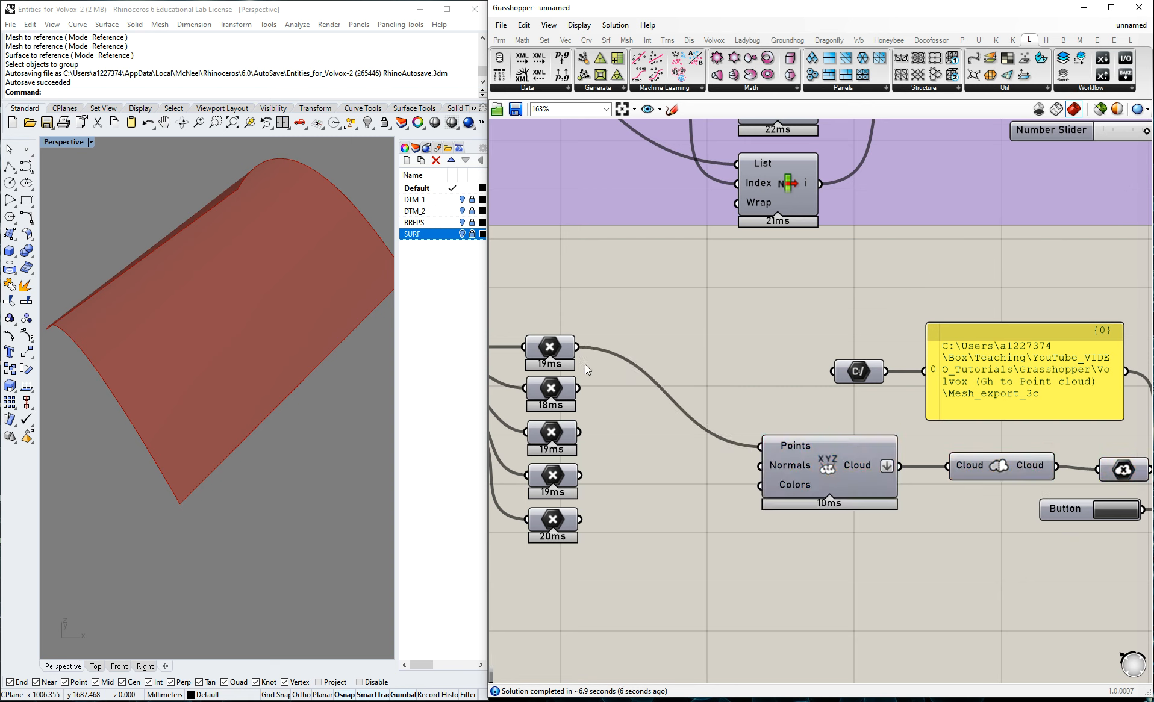
{"action": "left_click_drag", "start_coordinate": [580, 390], "coordinate": [760, 446]}
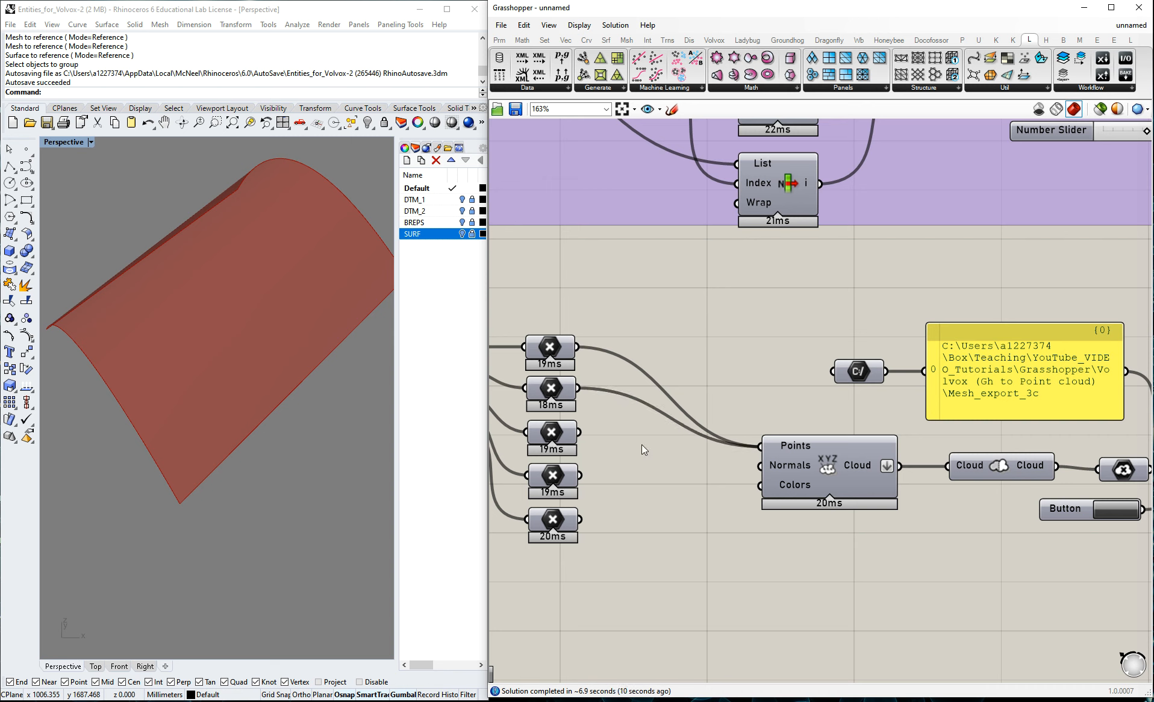
{"action": "left_click_drag", "start_coordinate": [580, 432], "coordinate": [761, 446]}
{"action": "left_click_drag", "start_coordinate": [579, 475], "coordinate": [761, 447]}
{"action": "left_click_drag", "start_coordinate": [580, 519], "coordinate": [783, 447]}
{"action": "scroll", "coordinate": [691, 344], "scroll_direction": "down", "scroll_amount": 2}
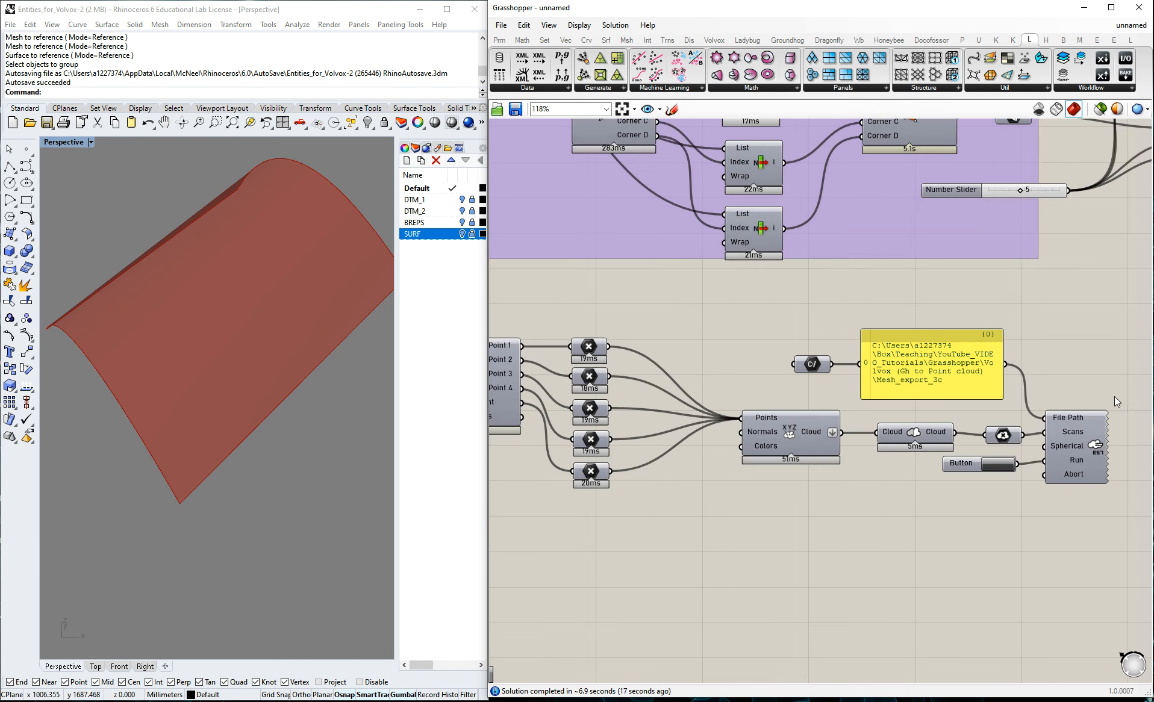
Set the copied File Path container to a file named Surface_export in the Volvox (Gh to Point cloud) folder.
{"action": "scroll", "coordinate": [745, 403], "scroll_direction": "up", "scroll_amount": 1}
{"action": "scroll", "coordinate": [1071, 440], "scroll_direction": "down", "scroll_amount": 1}
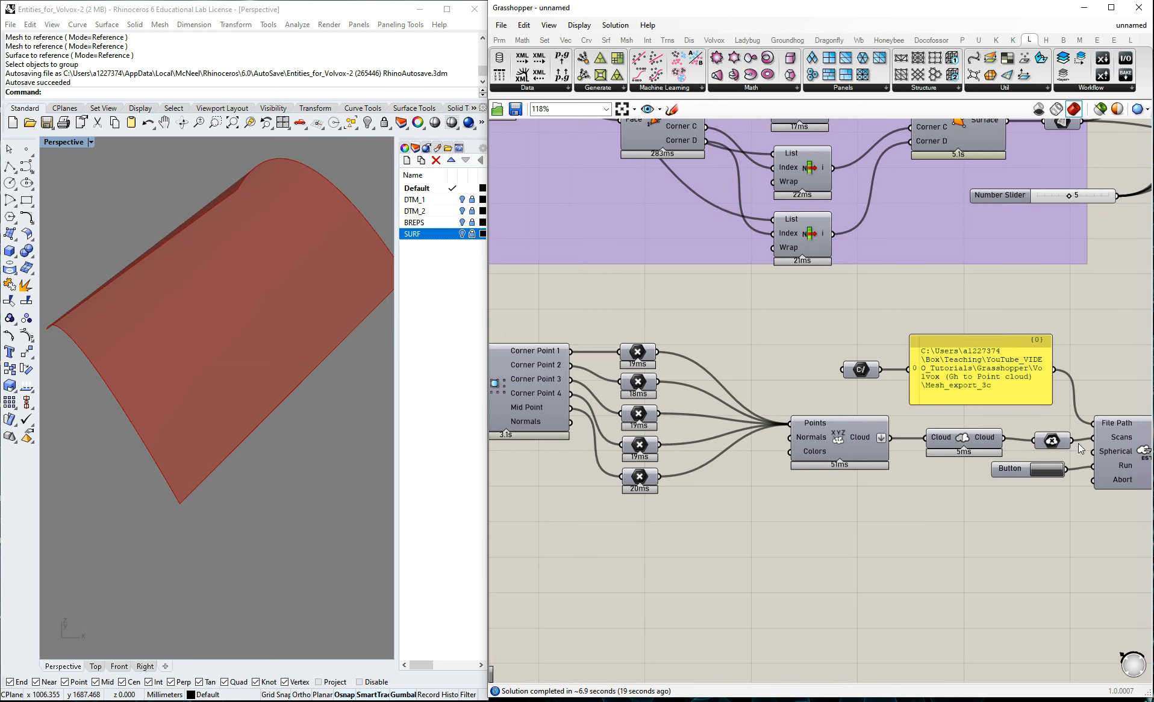
{"action": "scroll", "coordinate": [1080, 448], "scroll_direction": "down", "scroll_amount": 2}
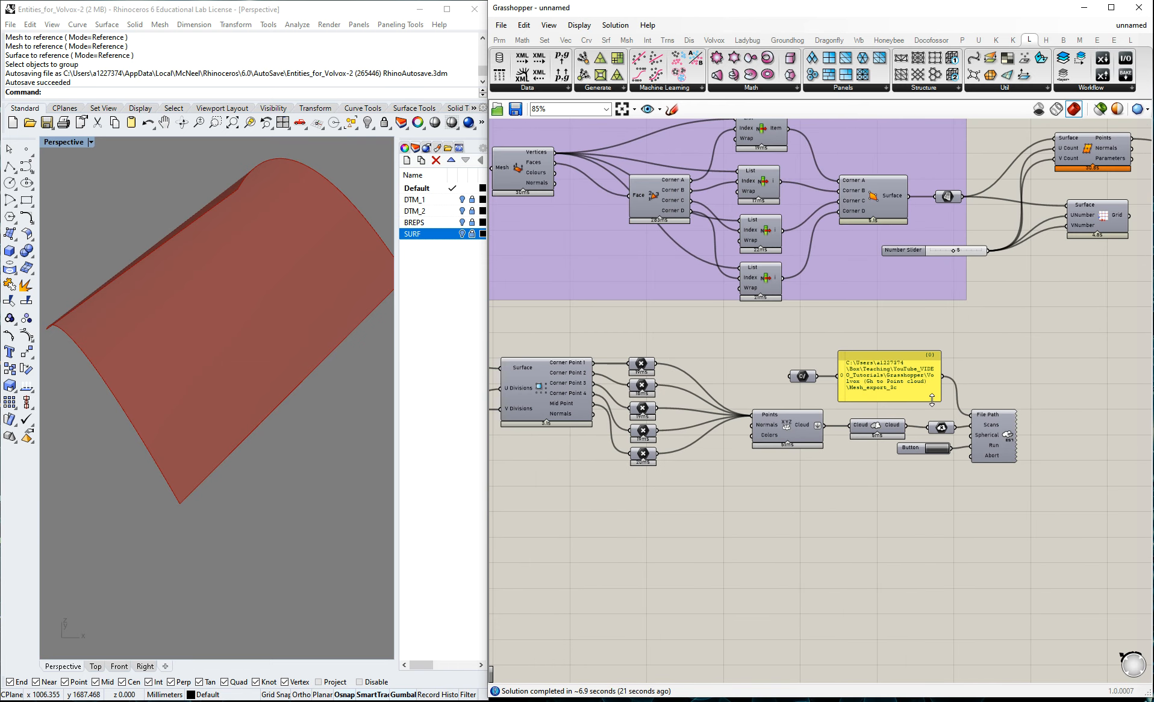
{"action": "scroll", "coordinate": [1039, 402], "scroll_direction": "up", "scroll_amount": 3}
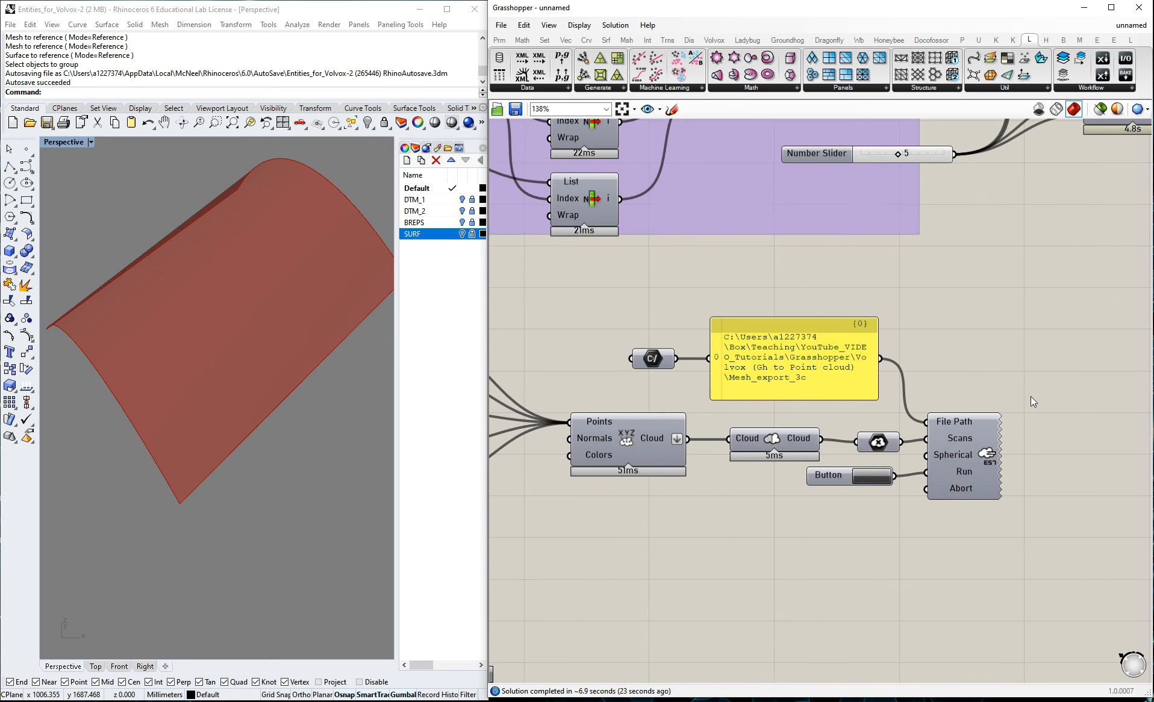
{"action": "right_click", "coordinate": [660, 361]}
{"action": "left_click", "coordinate": [717, 496]}
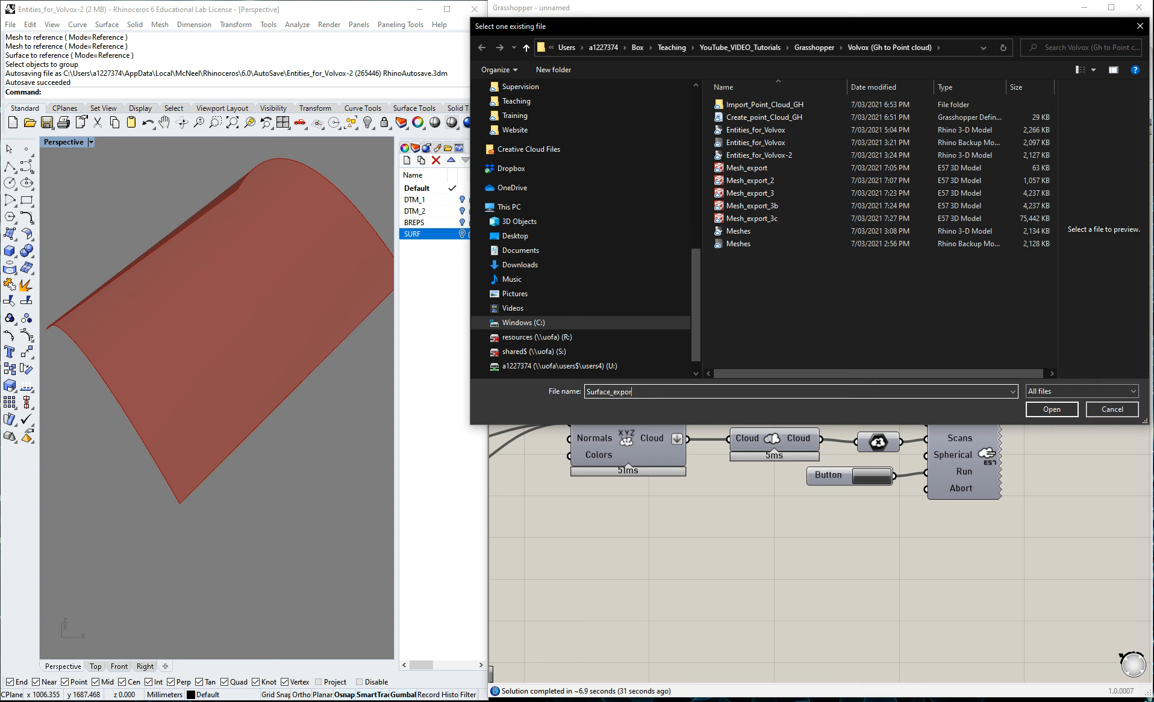
{"action": "left_click", "coordinate": [1051, 410]}
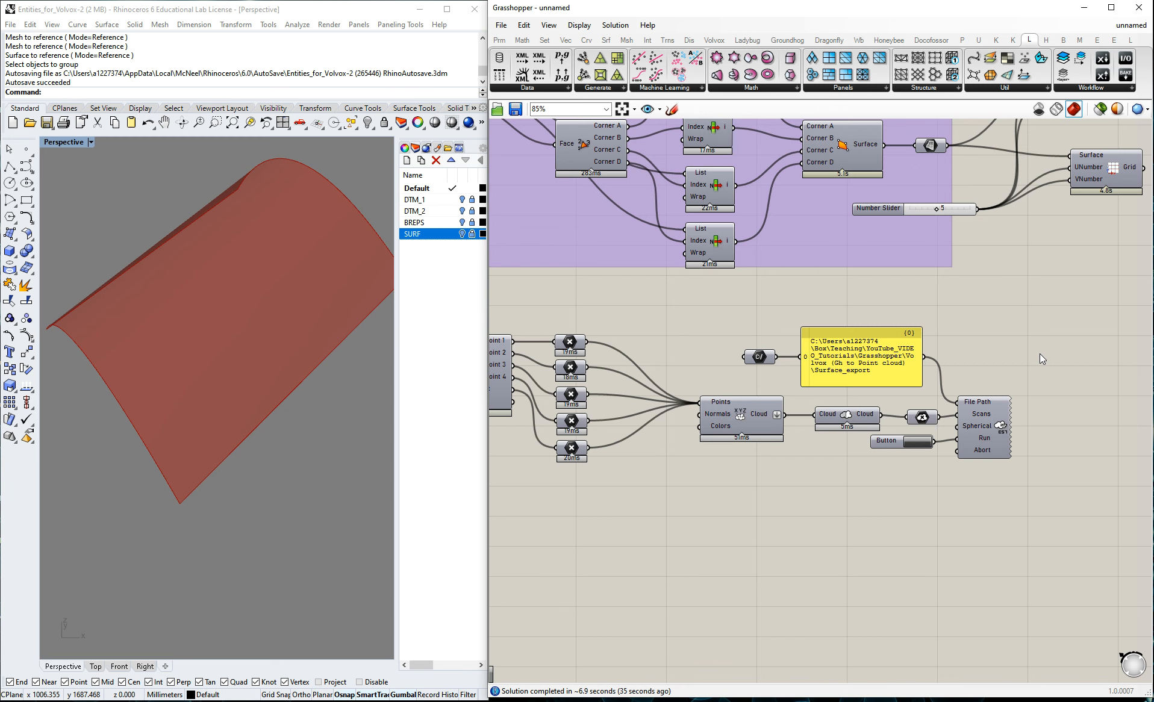
Run the E57 export of the surface point cloud.
{"action": "scroll", "coordinate": [1039, 356], "scroll_direction": "down", "scroll_amount": 3}
{"action": "left_click", "coordinate": [957, 416]}
{"action": "scroll", "coordinate": [973, 411], "scroll_direction": "up", "scroll_amount": 2}
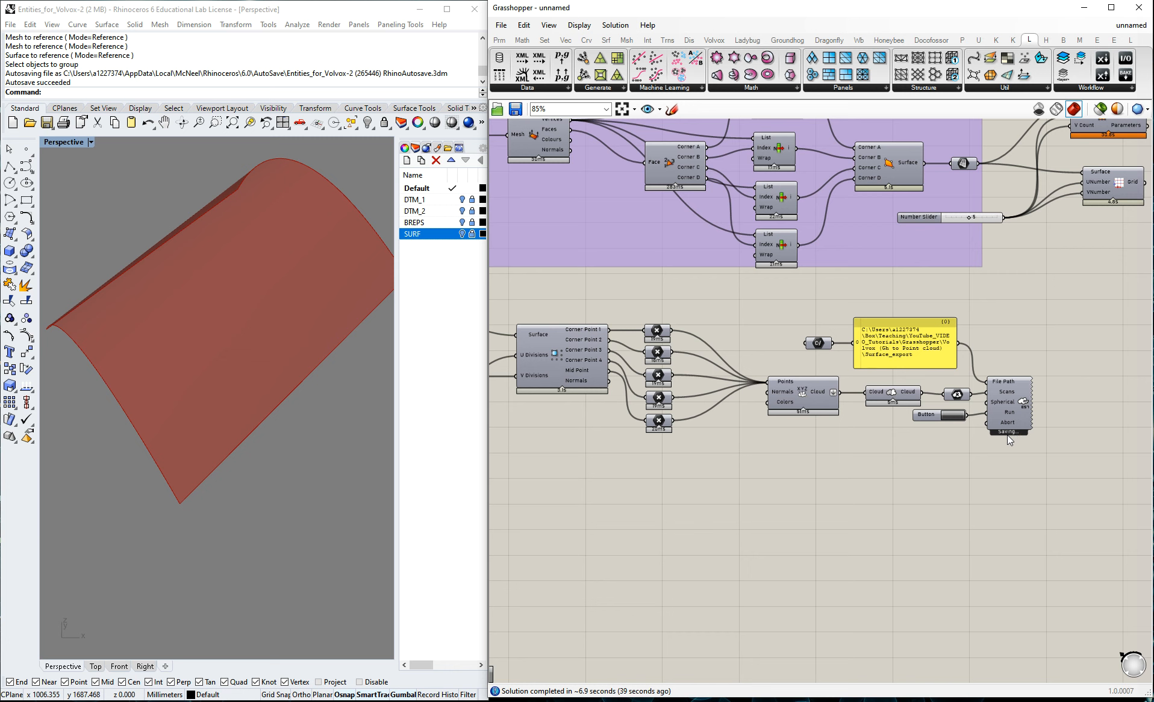
Check the export folder for the Surface_export file, and open that E57 file in CloudCompare.
{"action": "left_click", "coordinate": [145, 2]}
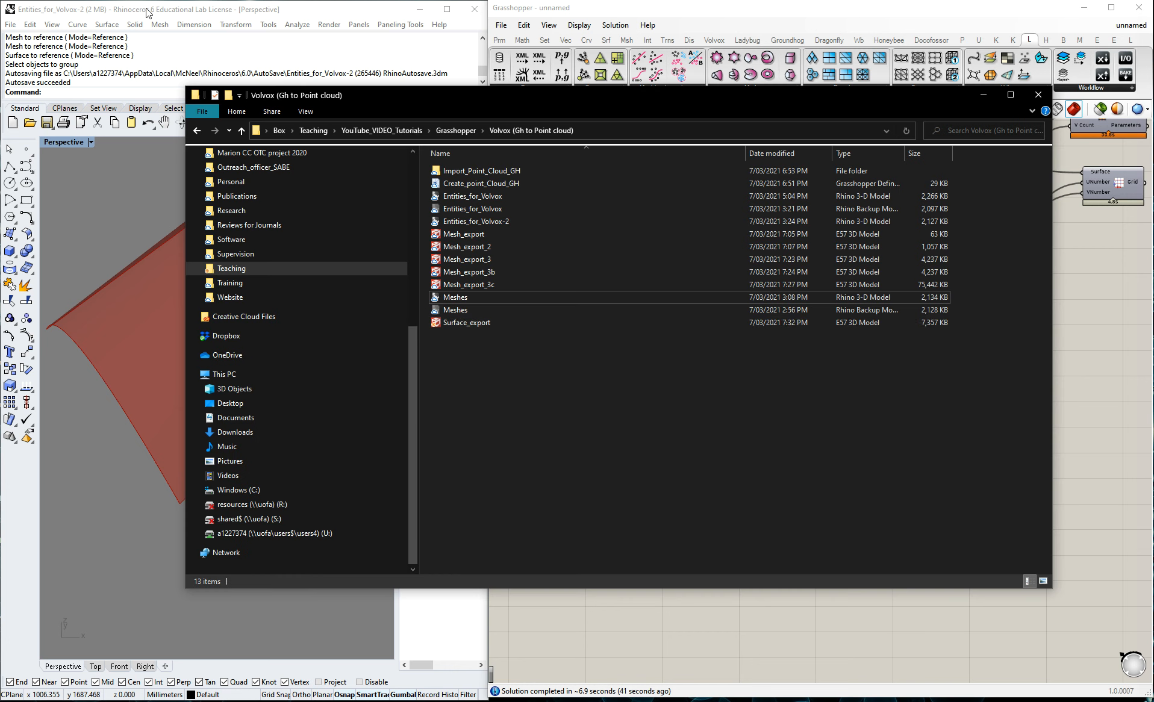
{"action": "left_click", "coordinate": [473, 324]}
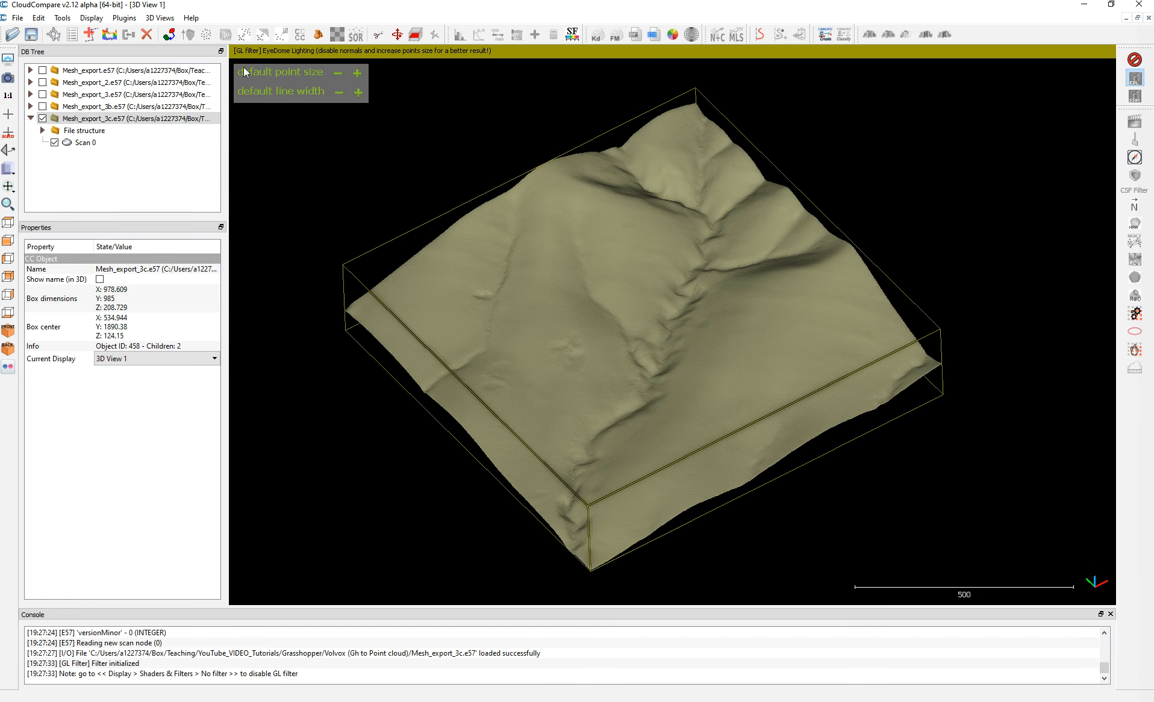
{"action": "left_click", "coordinate": [12, 34]}
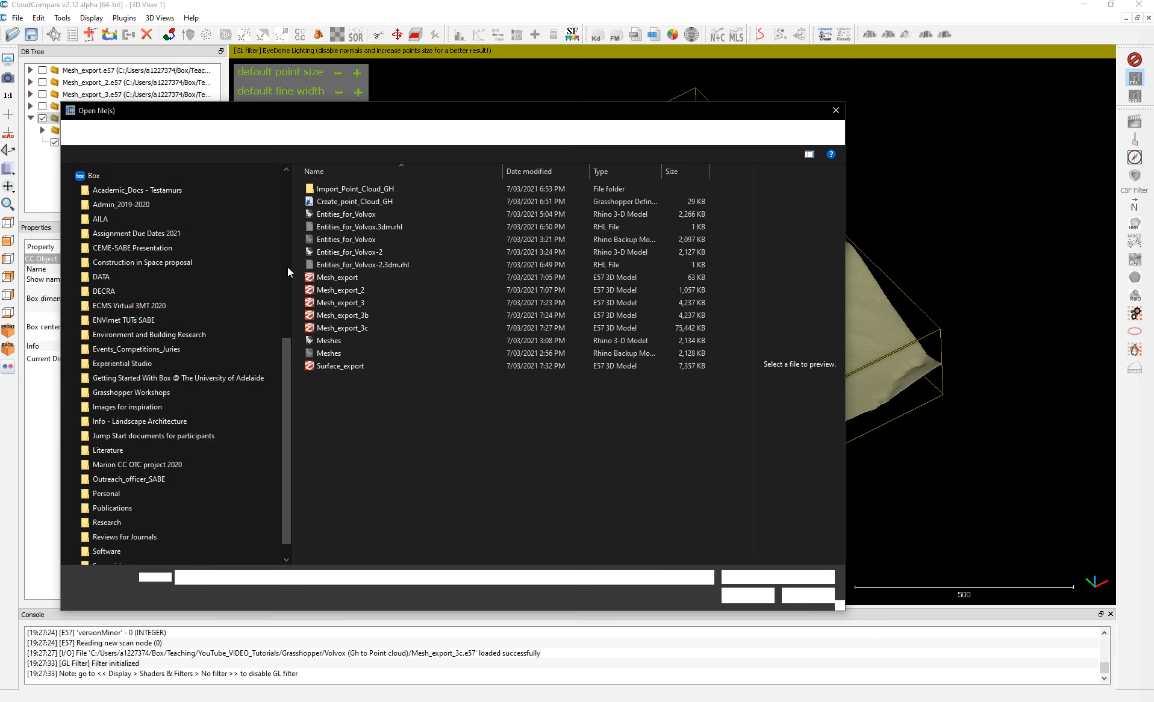
{"action": "left_click", "coordinate": [337, 367]}
{"action": "left_click", "coordinate": [739, 600]}
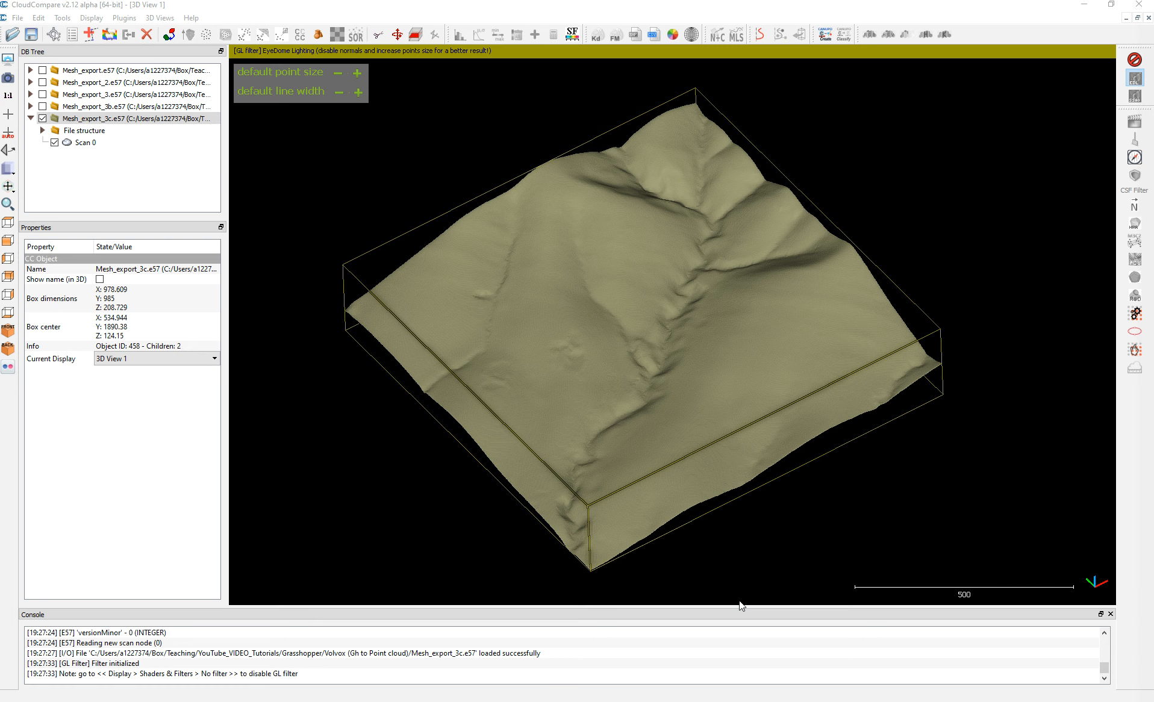
Examine how the imported surface point cloud sits against the Mesh_export_3c terrain cloud from several angles.
{"action": "left_click_drag", "start_coordinate": [737, 358], "coordinate": [933, 328]}
{"action": "right_click_drag", "start_coordinate": [934, 328], "coordinate": [934, 334]}
{"action": "right_click_drag", "start_coordinate": [888, 415], "coordinate": [863, 490]}
{"action": "scroll", "coordinate": [773, 438], "scroll_direction": "up", "scroll_amount": 1}
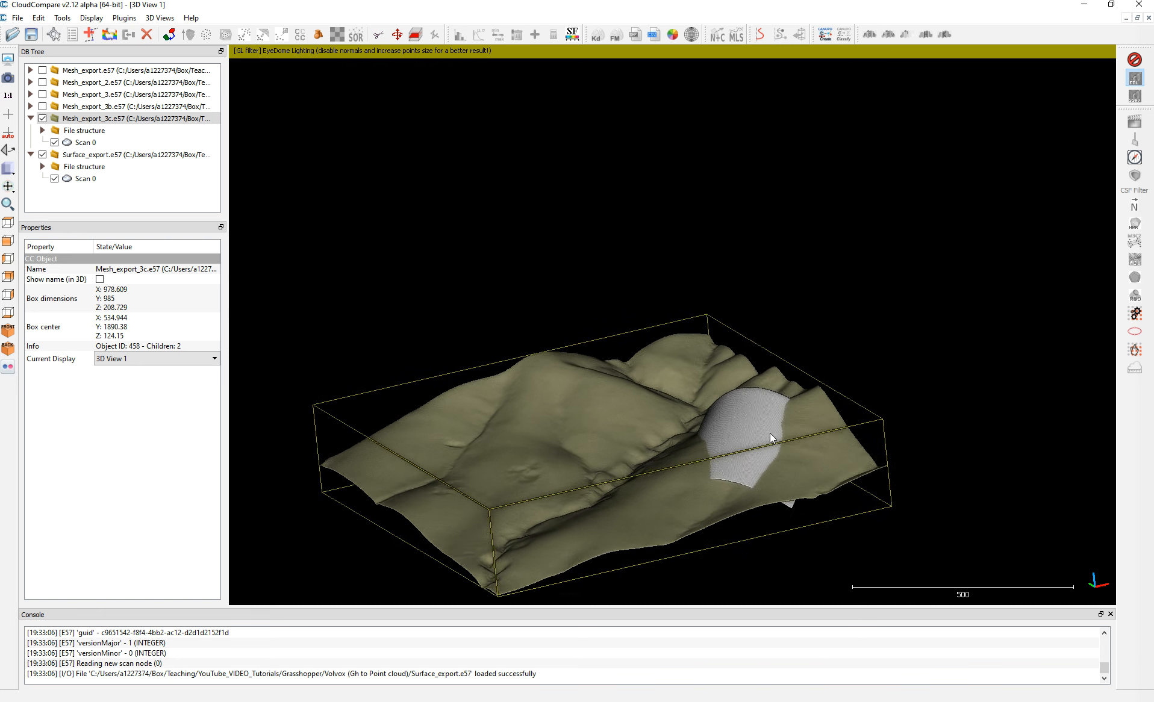
{"action": "scroll", "coordinate": [771, 433], "scroll_direction": "up", "scroll_amount": 1}
{"action": "right_click_drag", "start_coordinate": [774, 434], "coordinate": [795, 314]}
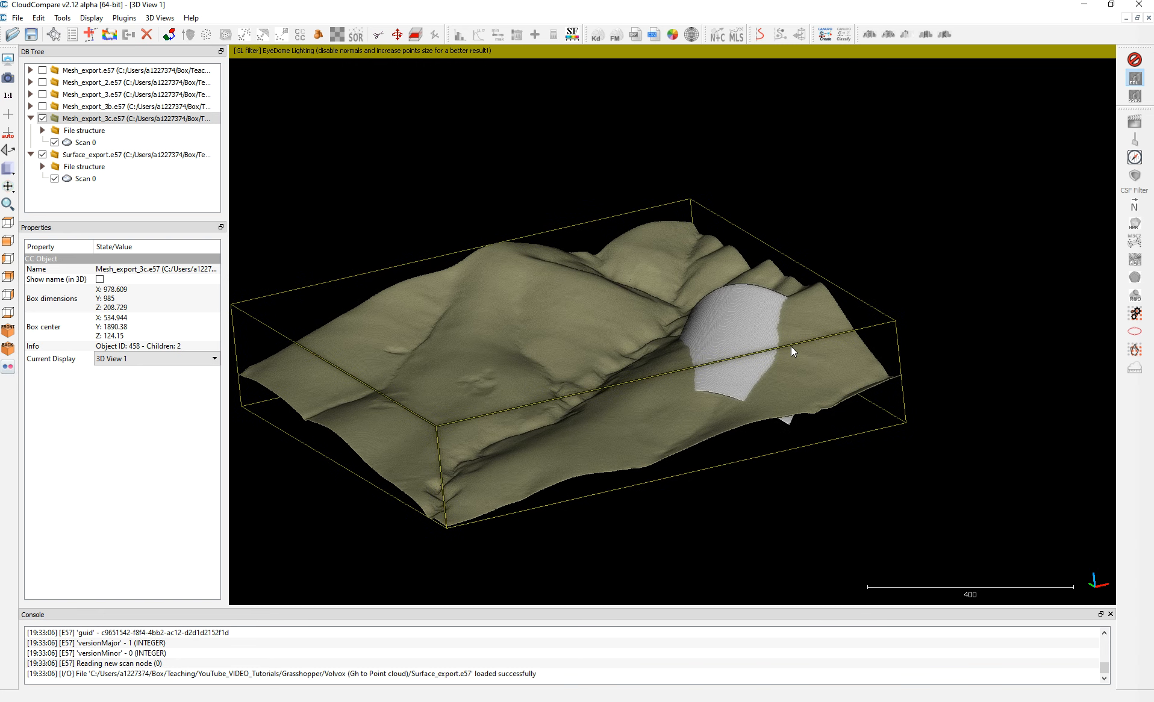
{"action": "left_click_drag", "start_coordinate": [792, 349], "coordinate": [760, 425]}
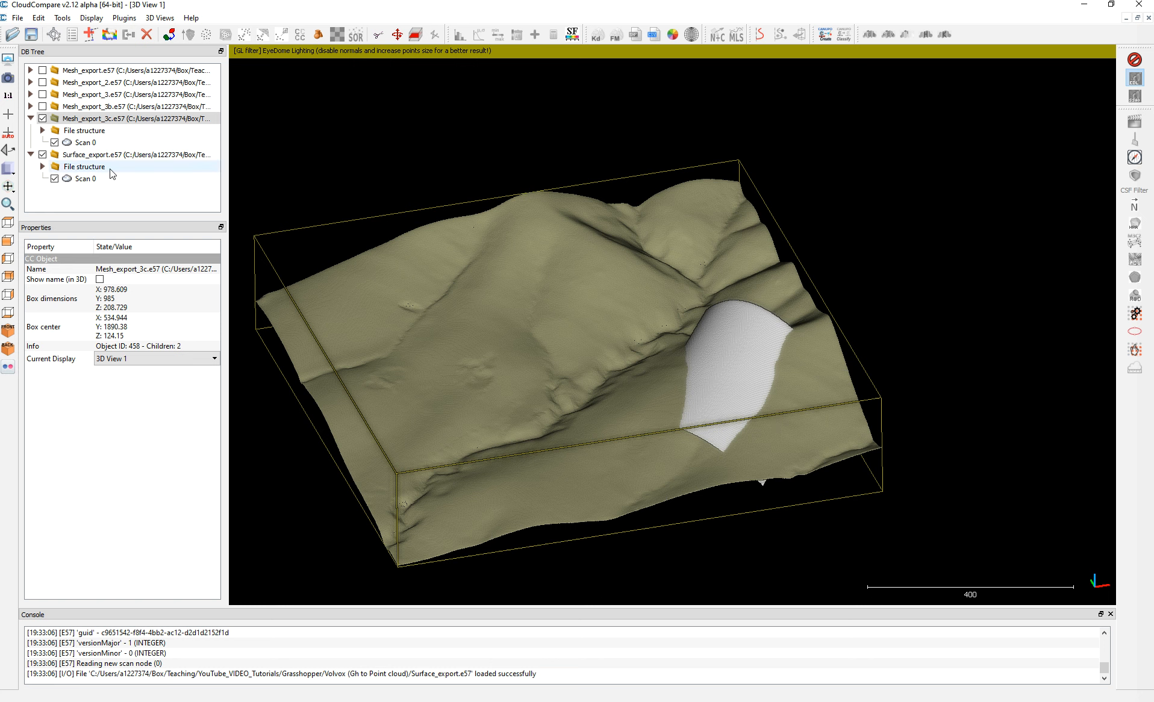
Clone the Scan 0 clouds of Mesh_export_3c and Surface_export, and hide and collapse both source entries.
{"action": "left_click", "coordinate": [83, 143]}
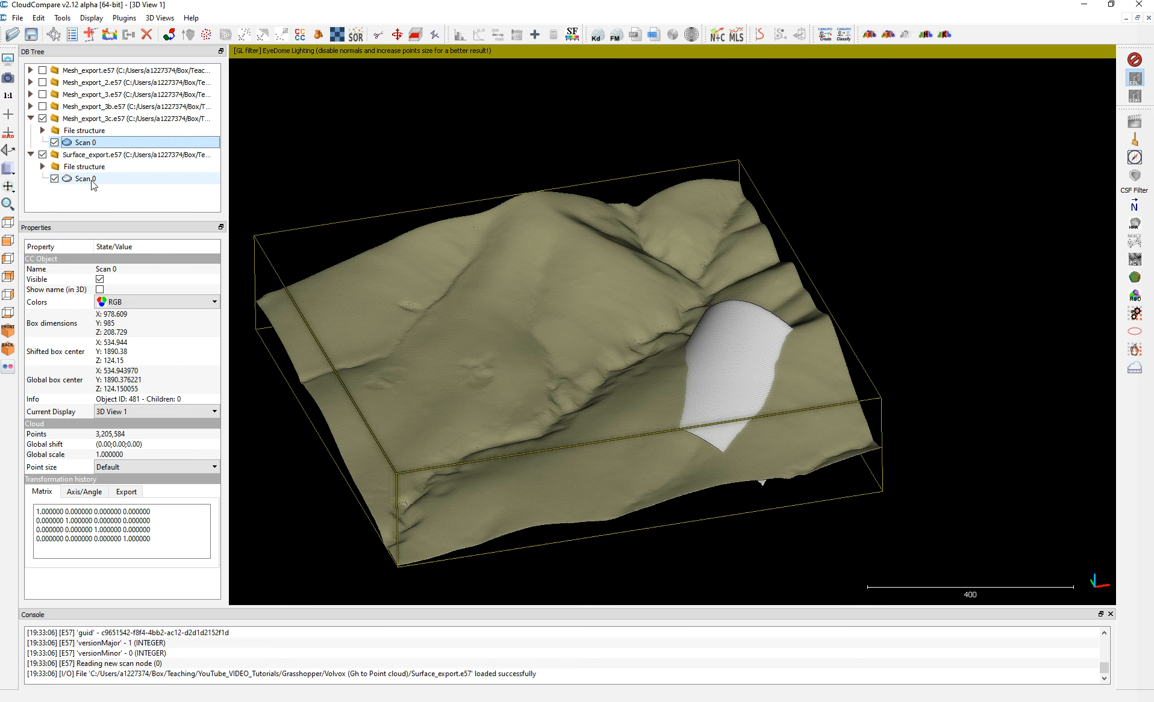
{"action": "left_click", "coordinate": [91, 179], "text": "ctrl"}
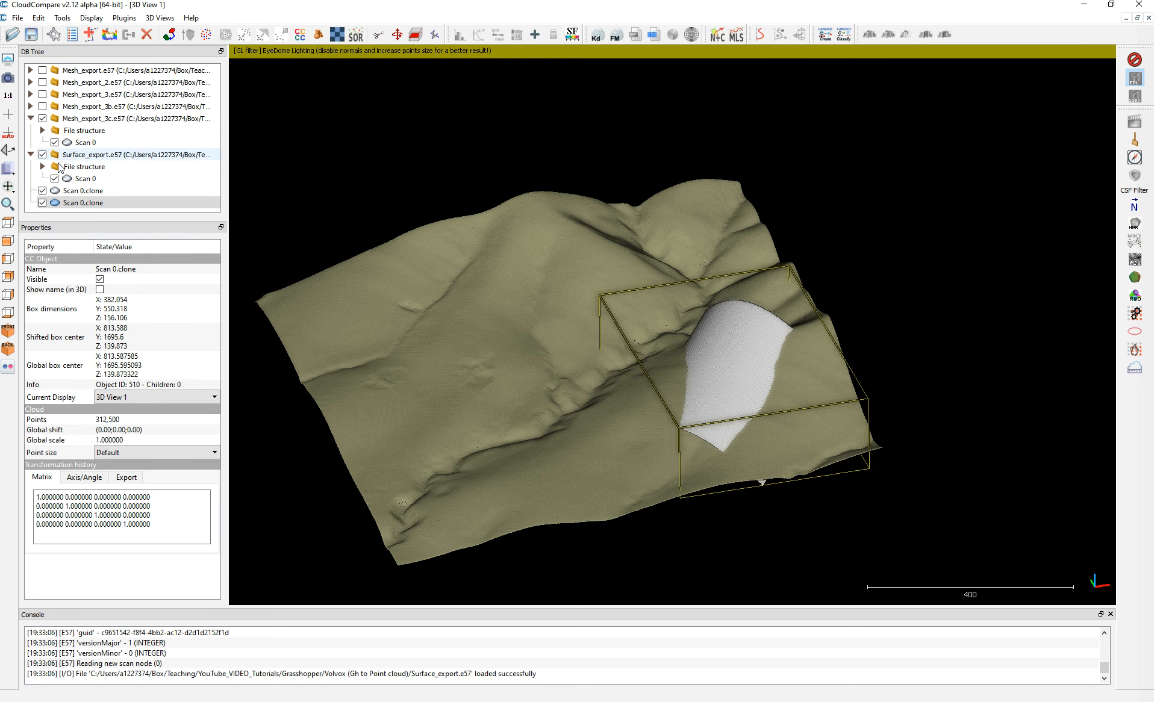
{"action": "left_click", "coordinate": [42, 151]}
{"action": "left_click", "coordinate": [43, 118]}
{"action": "left_click", "coordinate": [41, 155]}
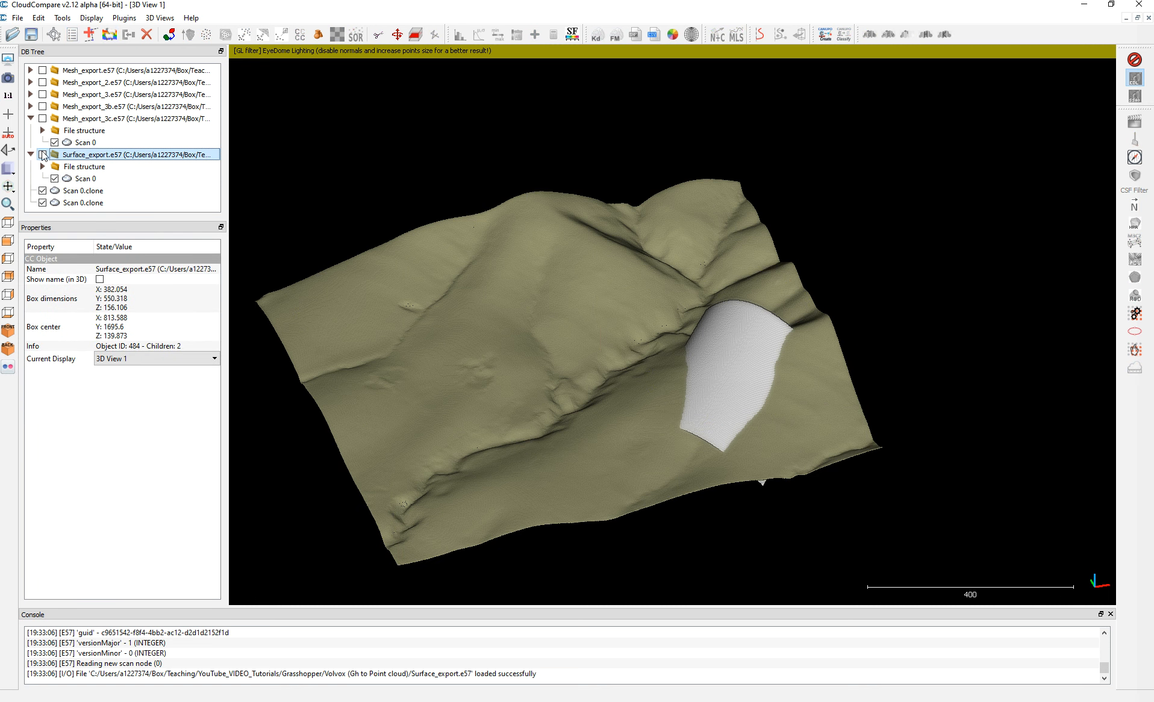
{"action": "left_click", "coordinate": [30, 118]}
{"action": "left_click", "coordinate": [30, 130]}
Merge the two Scan 0.clone clouds into one, without generating a scalar field of the original cloud index.
{"action": "left_click", "coordinate": [58, 144]}
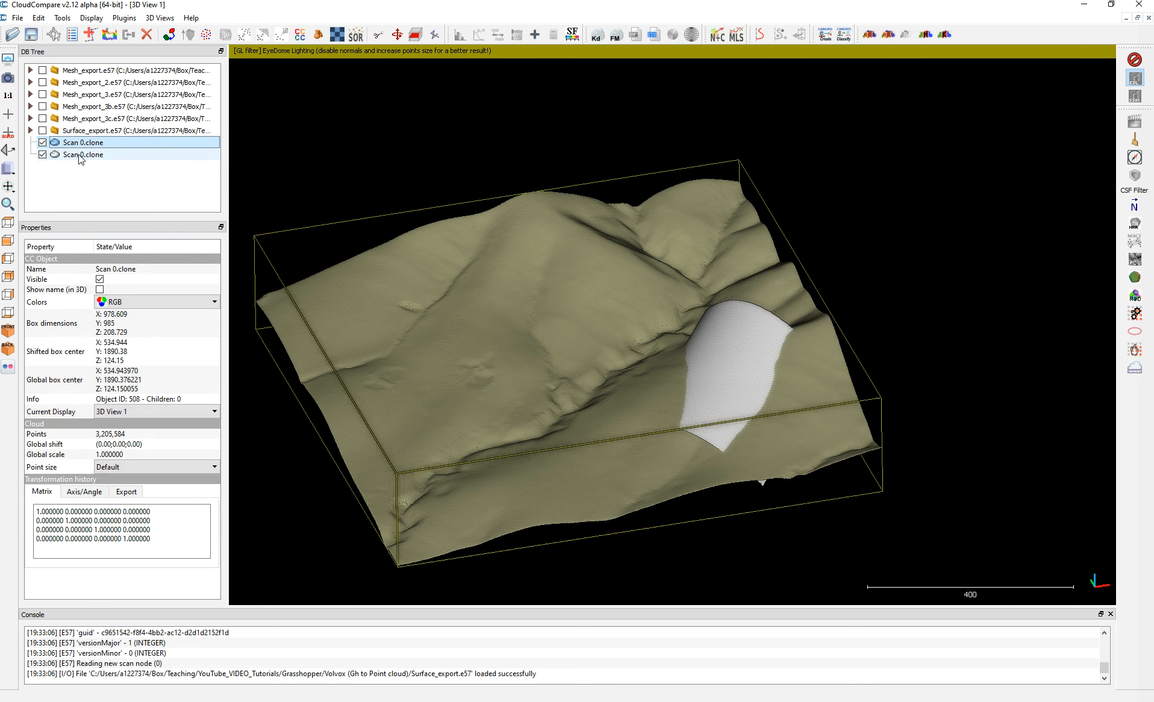
{"action": "left_click", "coordinate": [85, 155], "text": "ctrl"}
{"action": "left_click", "coordinate": [128, 35]}
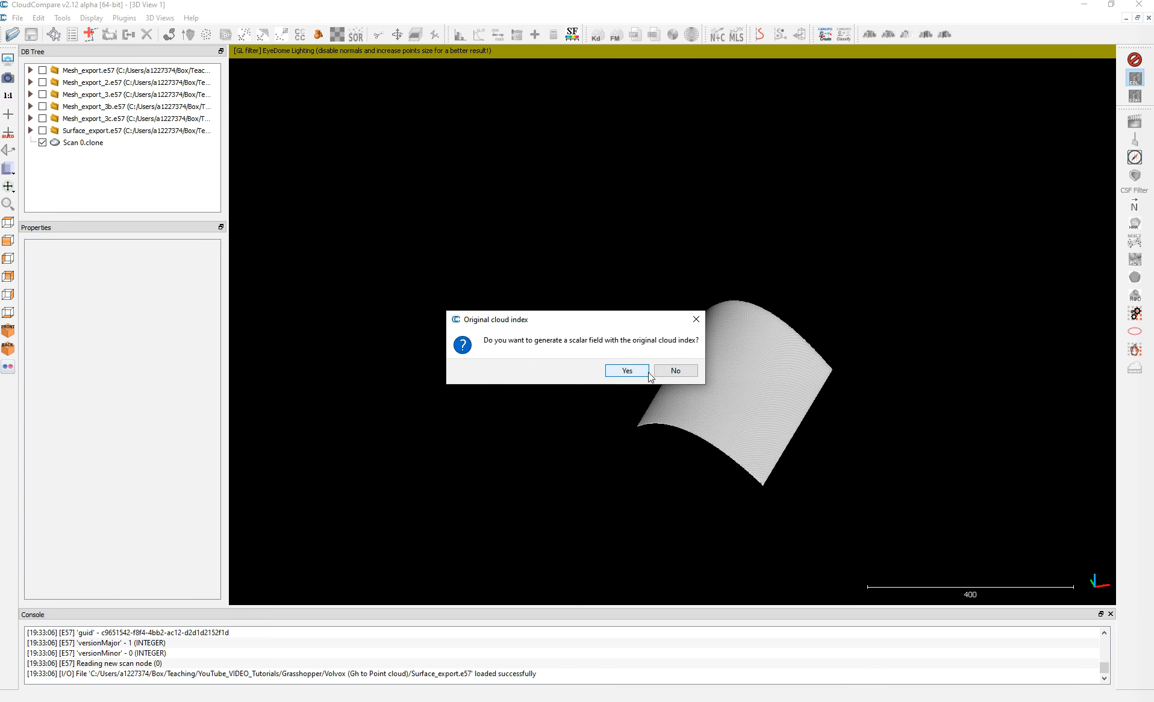
{"action": "left_click", "coordinate": [681, 373]}
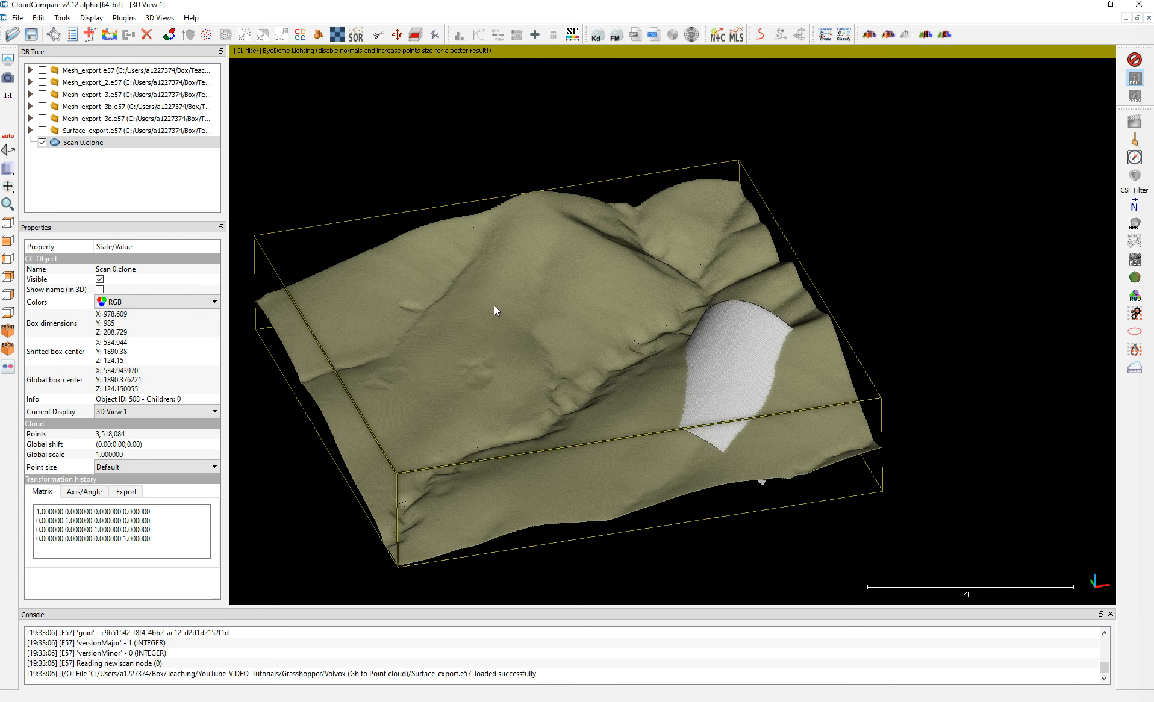
Inspect and hide the merged Scan 0.clone cloud, and leave CloudCompare to return to Grasshopper.
{"action": "left_click_drag", "start_coordinate": [926, 362], "coordinate": [975, 300]}
{"action": "left_click", "coordinate": [72, 142]}
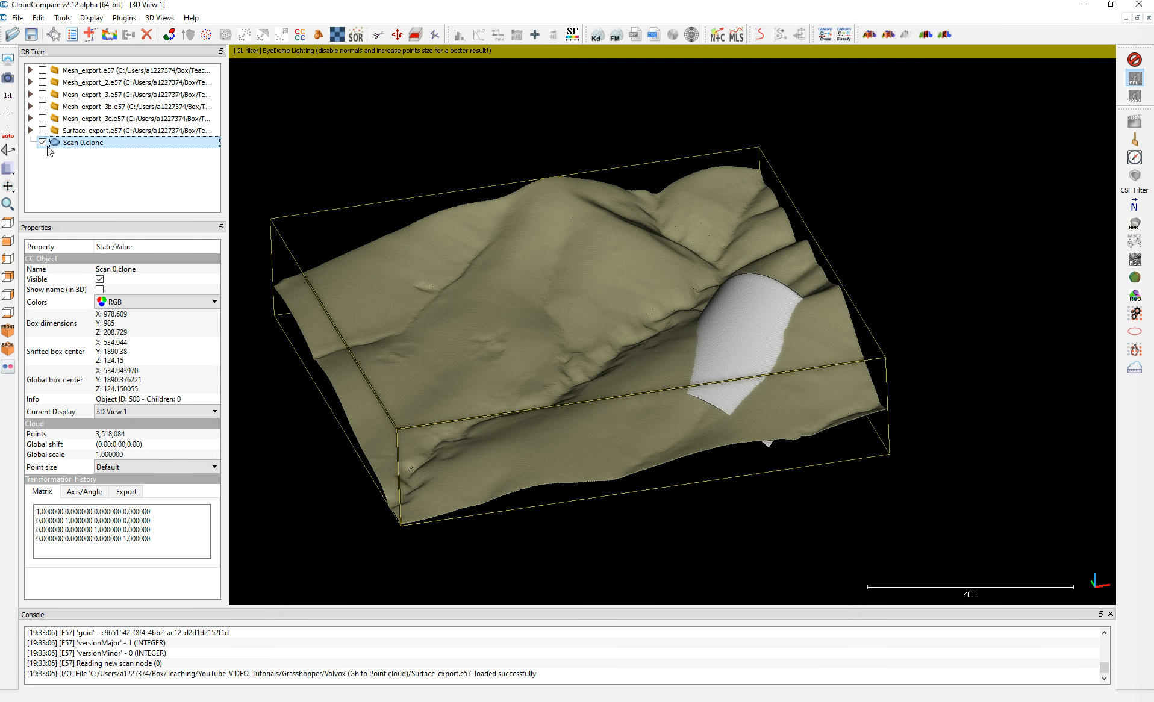
{"action": "left_click", "coordinate": [43, 142]}
{"action": "left_click", "coordinate": [1084, 4]}
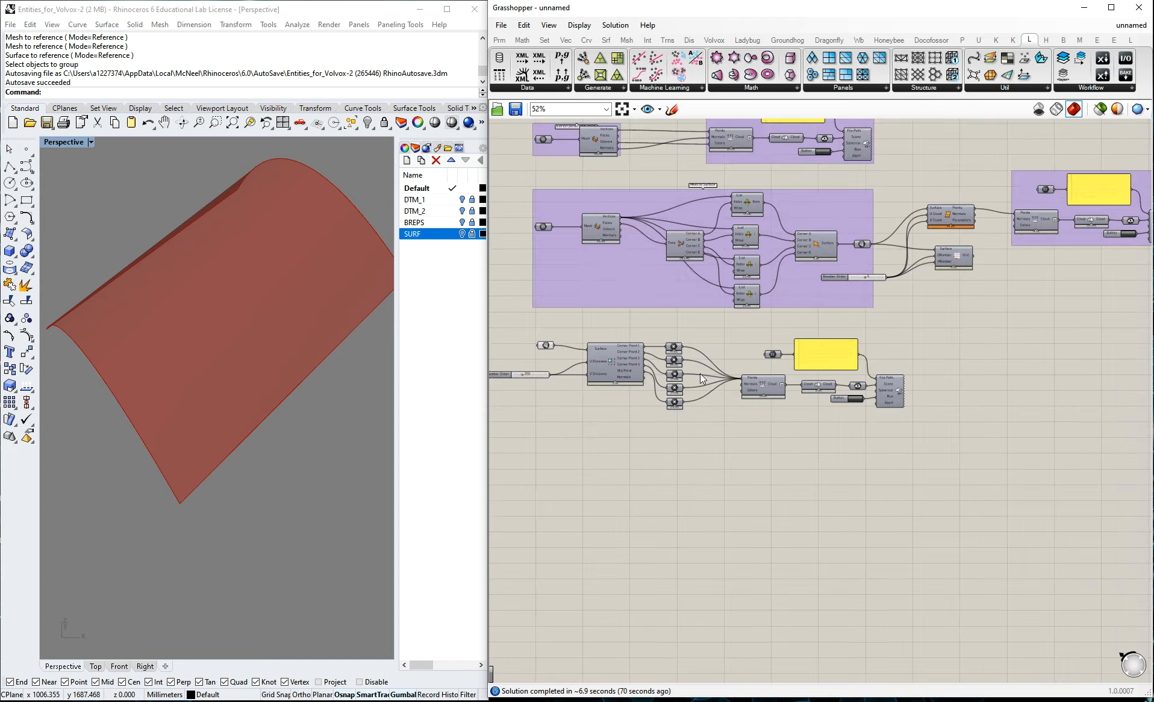
Group the Surface_export cloud construction and E57 export components on the canvas.
{"action": "scroll", "coordinate": [894, 365], "scroll_direction": "down", "scroll_amount": 1}
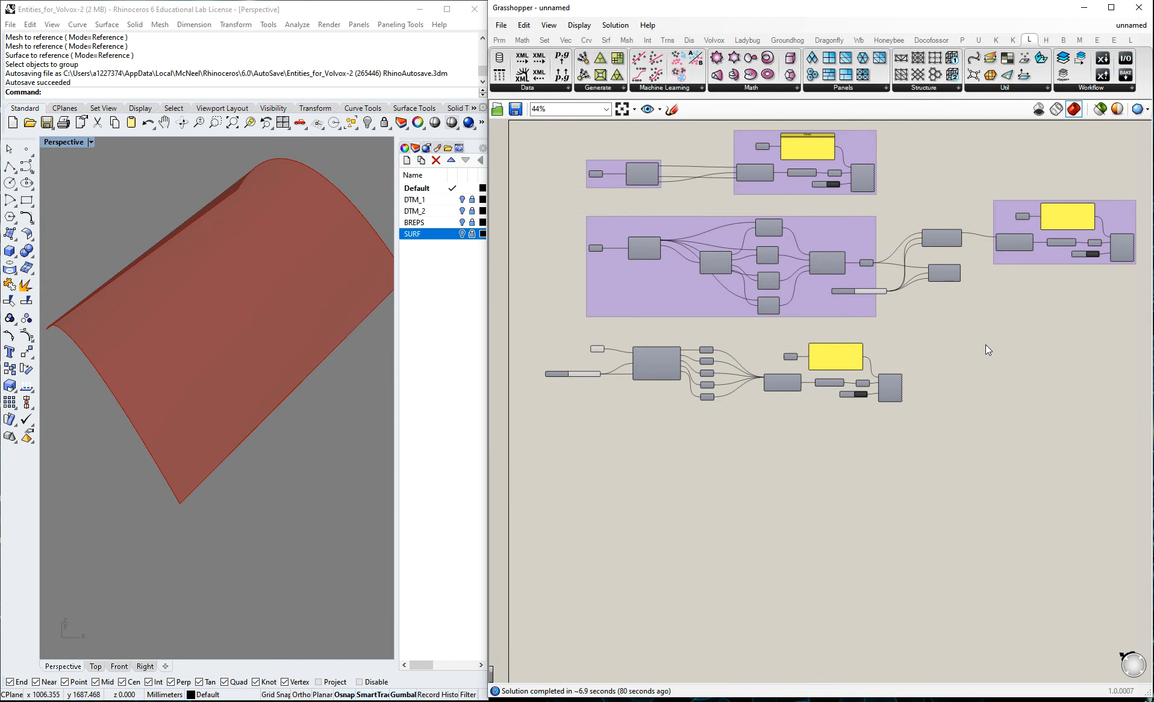
{"action": "scroll", "coordinate": [1048, 278], "scroll_direction": "up", "scroll_amount": 1}
{"action": "scroll", "coordinate": [715, 359], "scroll_direction": "up", "scroll_amount": 2}
{"action": "left_click_drag", "start_coordinate": [676, 337], "coordinate": [1018, 532]}
{"action": "key", "text": "ctrl+g"}
{"action": "left_click", "coordinate": [1037, 329]}
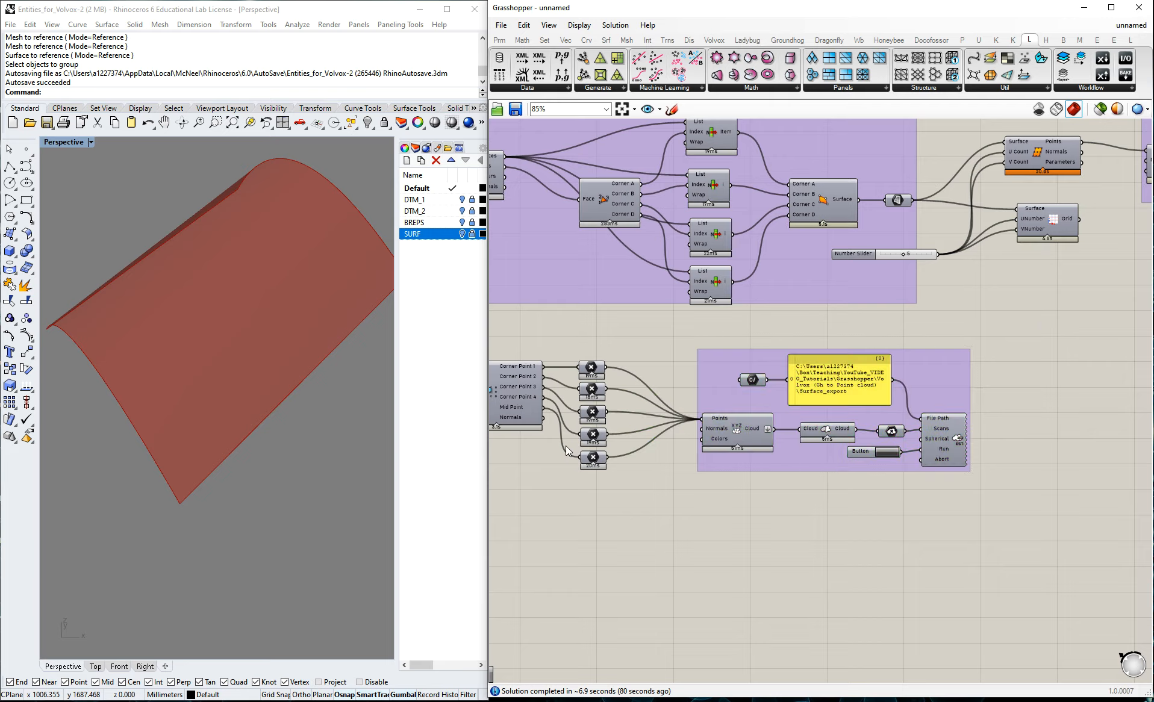
Move the Mesh_export_3c export group lower on the canvas, into the free area beyond the surface division components.
{"action": "scroll", "coordinate": [964, 355], "scroll_direction": "down", "scroll_amount": 3}
{"action": "scroll", "coordinate": [975, 313], "scroll_direction": "up", "scroll_amount": 2}
{"action": "left_click_drag", "start_coordinate": [919, 321], "coordinate": [951, 436]}
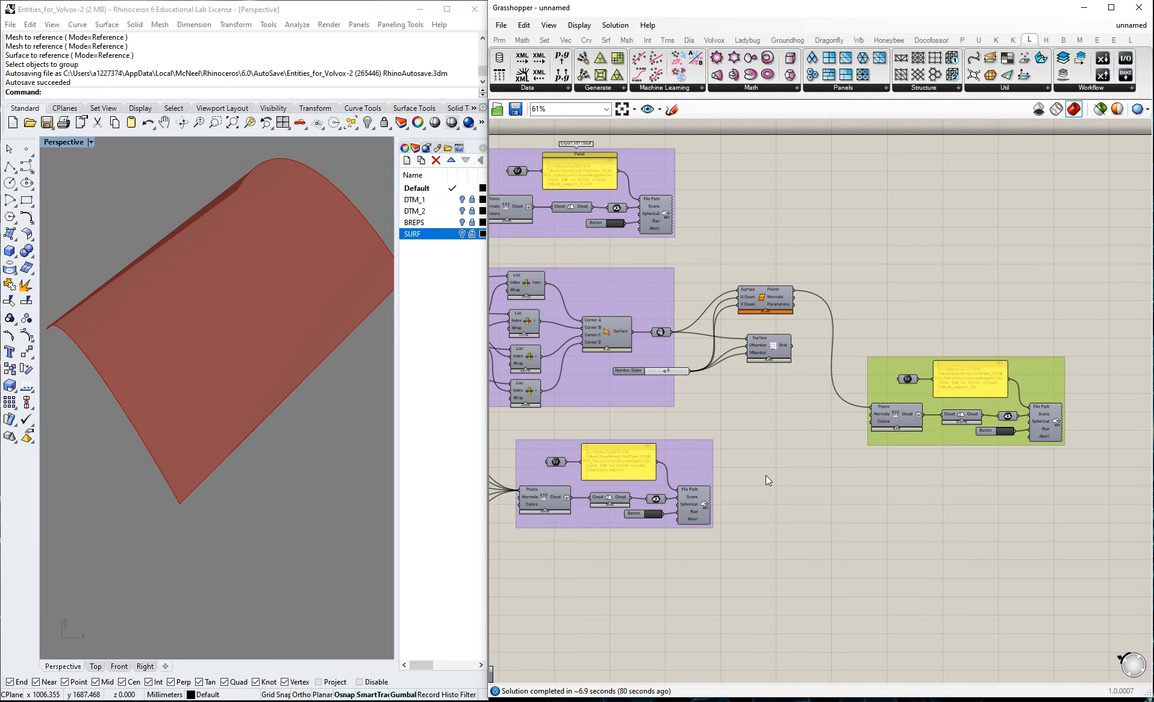
{"action": "left_click", "coordinate": [766, 475]}
Disconnect the Surface_export group's Construct Cloud from its Cloud component, and wire its output to the Cloud component in the Mesh_export_3c group.
{"action": "scroll", "coordinate": [819, 416], "scroll_direction": "down", "scroll_amount": 1}
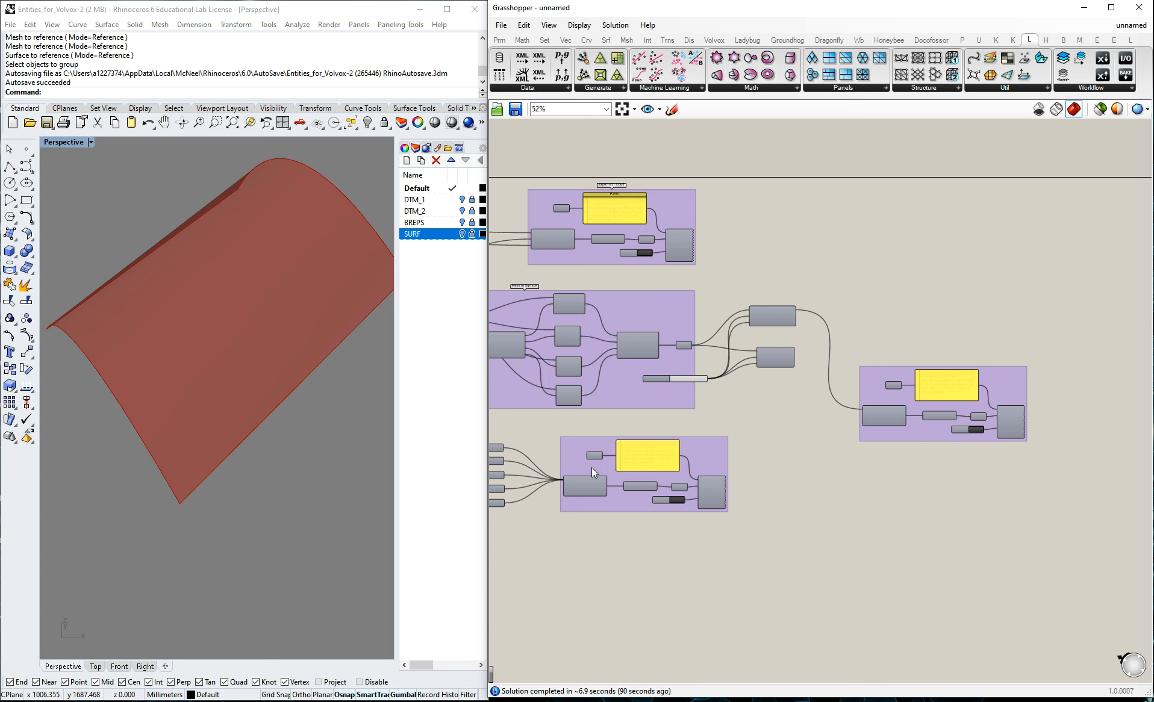
{"action": "scroll", "coordinate": [648, 485], "scroll_direction": "up", "scroll_amount": 2}
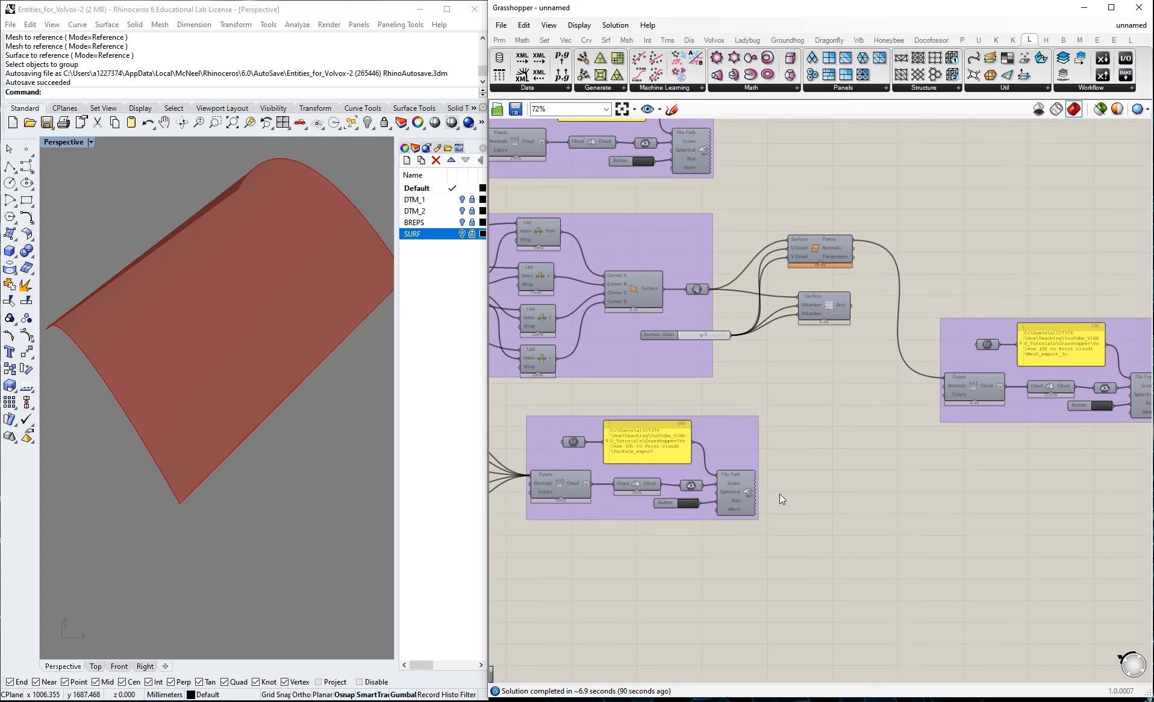
{"action": "left_click", "coordinate": [554, 487]}
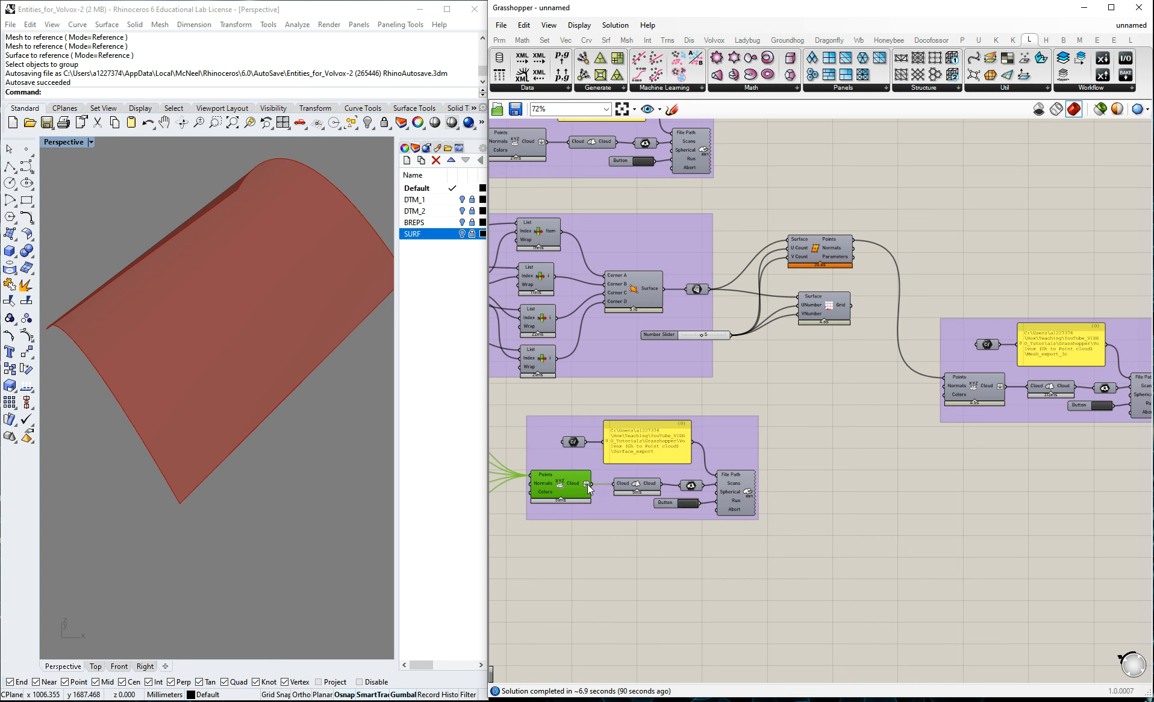
{"action": "left_click", "coordinate": [696, 586]}
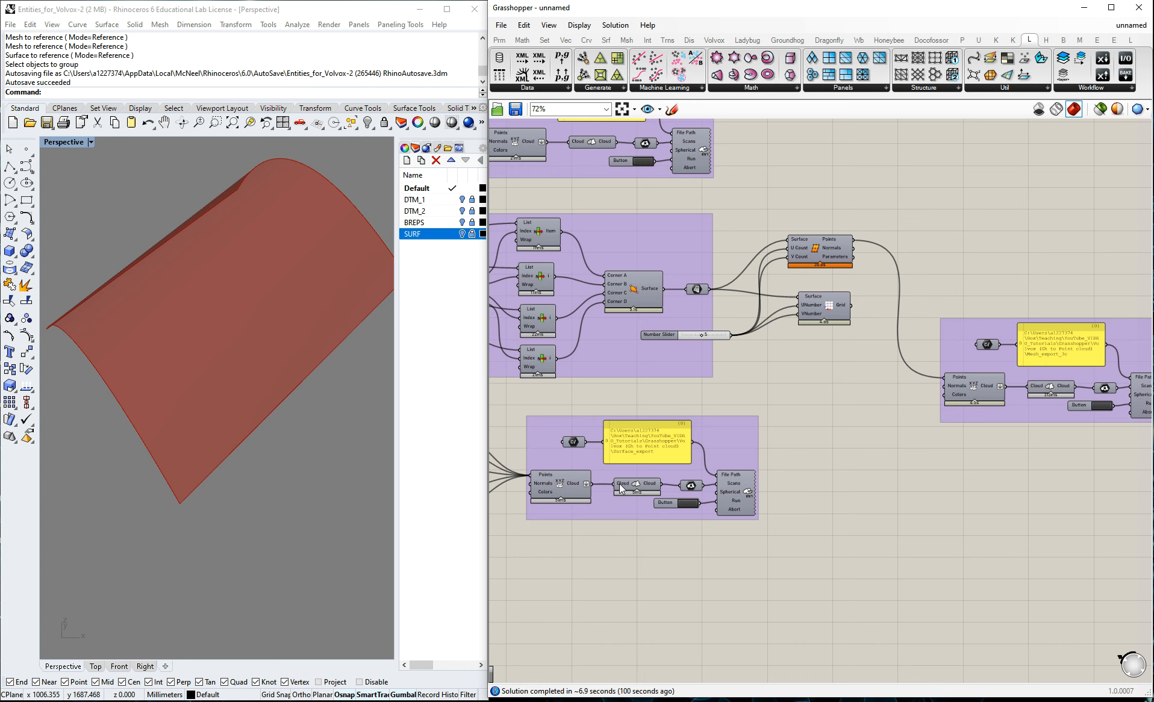
{"action": "right_click", "coordinate": [616, 484]}
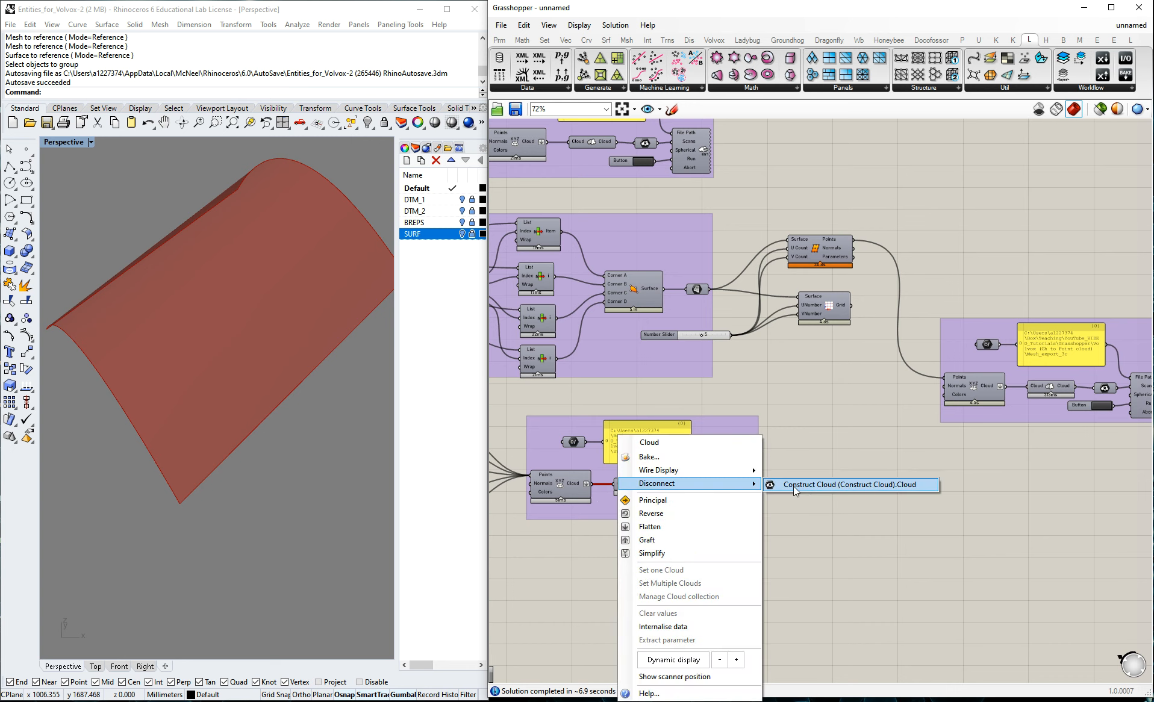
{"action": "left_click", "coordinate": [794, 486]}
{"action": "left_click_drag", "start_coordinate": [587, 484], "coordinate": [1033, 396]}
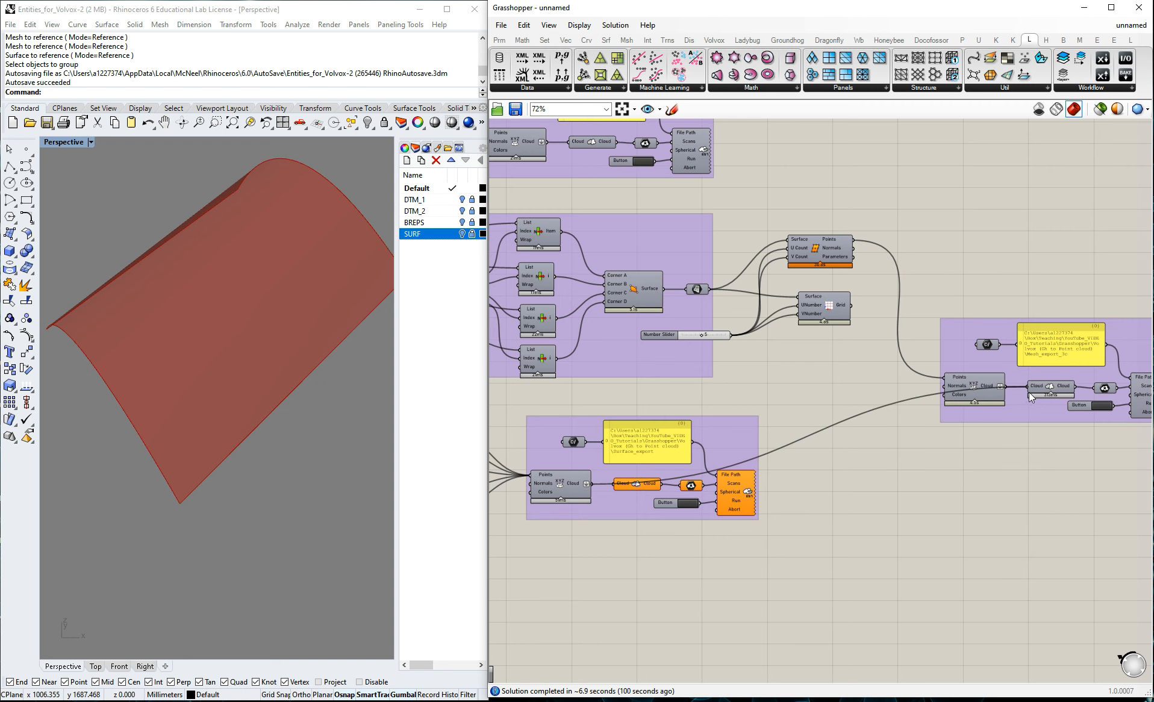
Set the file path of the combined cloud export group to Surface_Mesh_merged.e57 in the Volvox (Gh to Point cloud) folder.
{"action": "scroll", "coordinate": [812, 440], "scroll_direction": "down", "scroll_amount": 2}
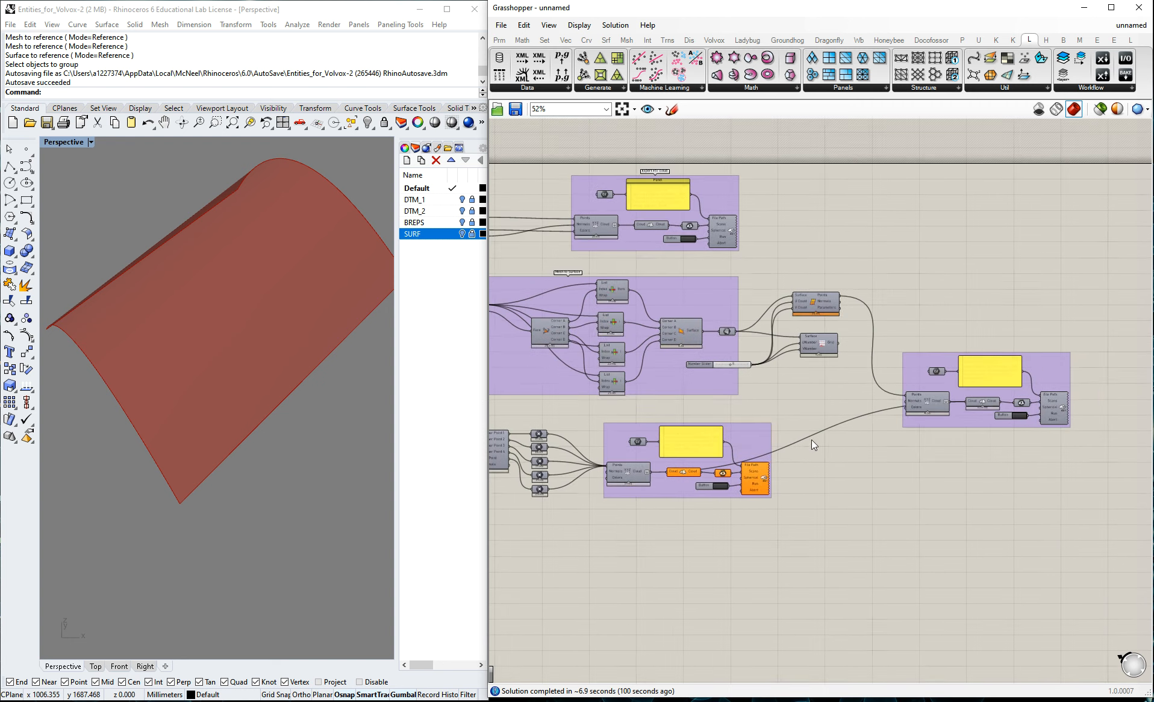
{"action": "scroll", "coordinate": [976, 398], "scroll_direction": "up", "scroll_amount": 4}
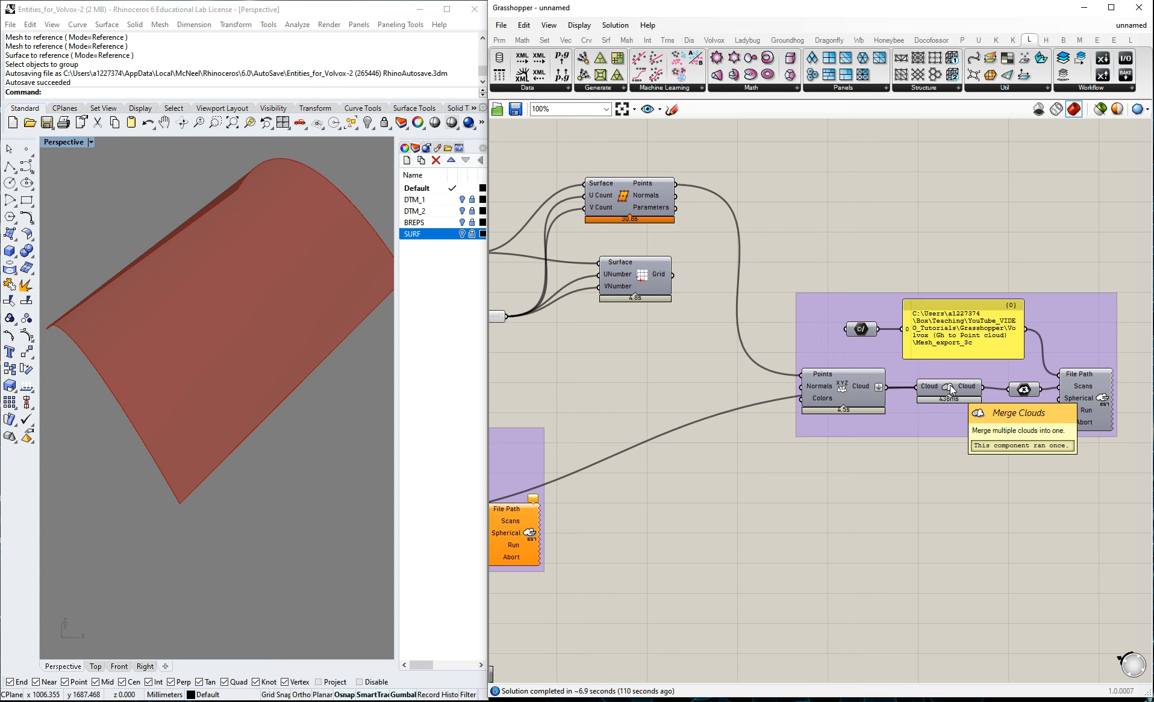
{"action": "left_click", "coordinate": [933, 392]}
{"action": "left_click", "coordinate": [857, 491]}
{"action": "scroll", "coordinate": [847, 472], "scroll_direction": "down", "scroll_amount": 2}
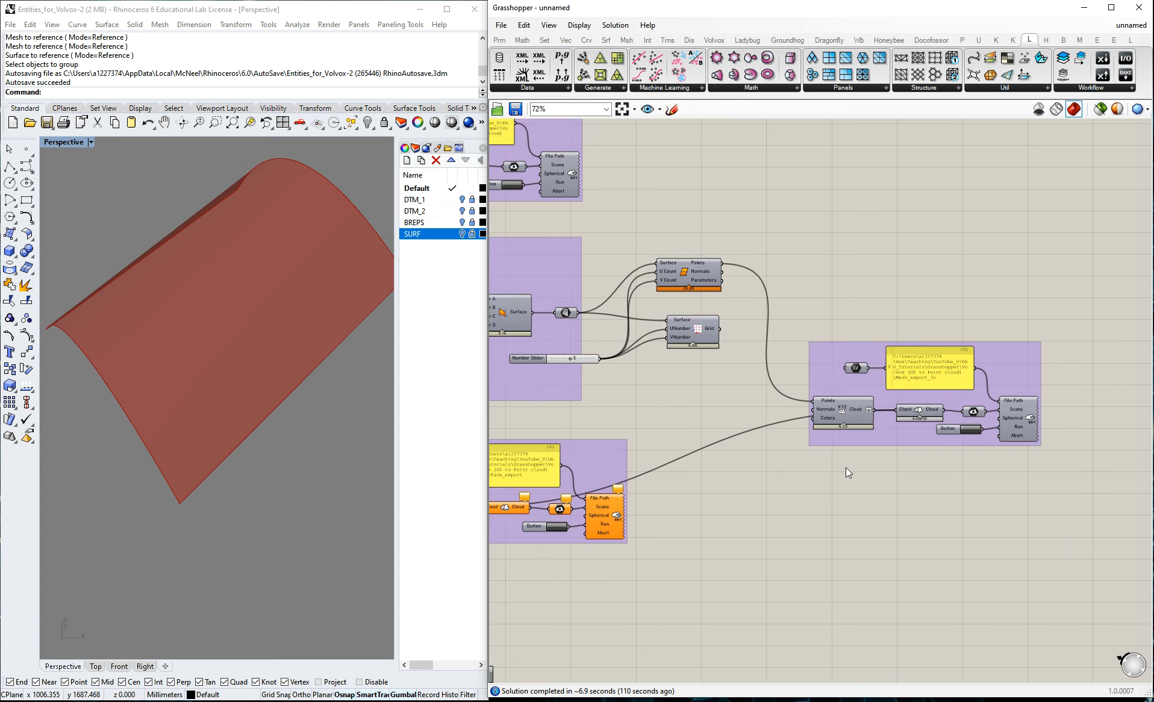
{"action": "right_click", "coordinate": [919, 369]}
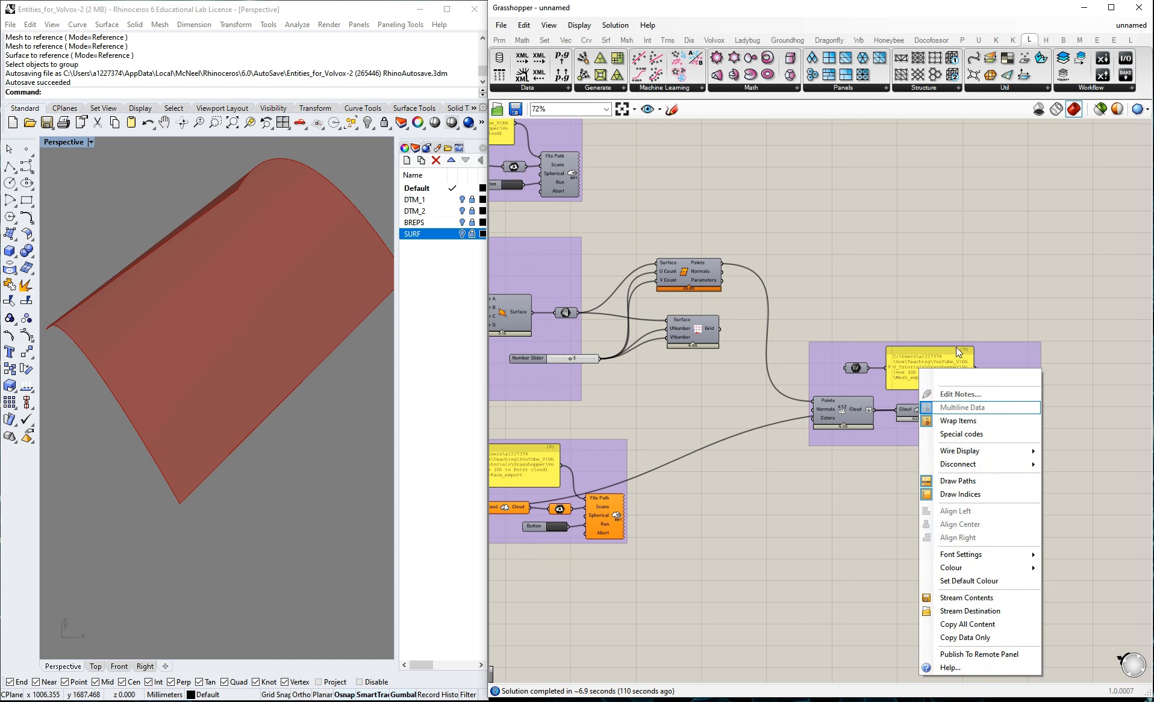
{"action": "right_click", "coordinate": [859, 368]}
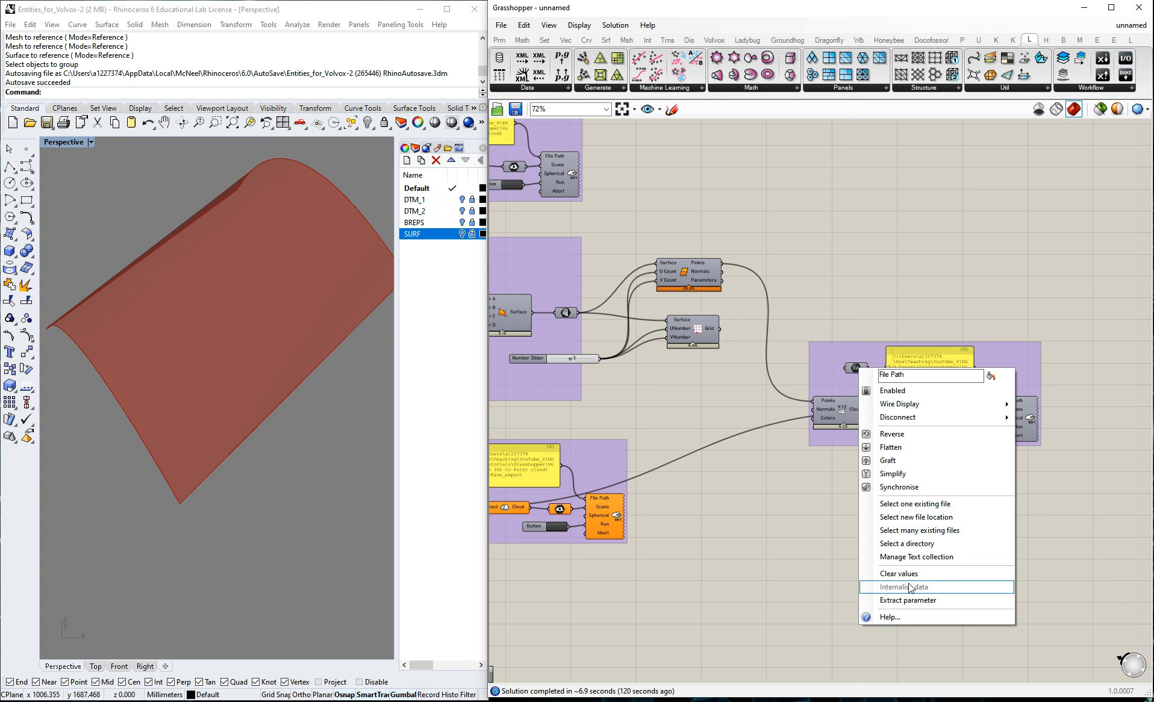
{"action": "left_click", "coordinate": [913, 503]}
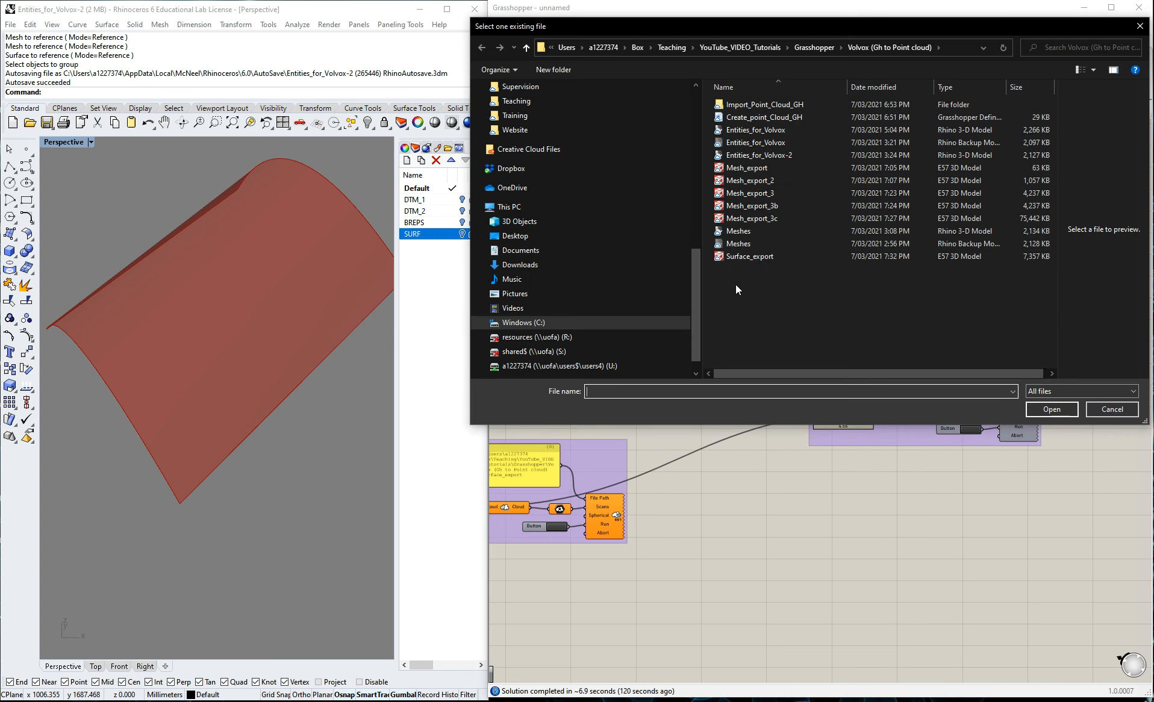
{"action": "left_click", "coordinate": [750, 256]}
{"action": "left_click", "coordinate": [620, 392]}
{"action": "left_click", "coordinate": [614, 392]}
{"action": "type", "text": "Mesh_merged.e57"}
{"action": "left_click", "coordinate": [1052, 409]}
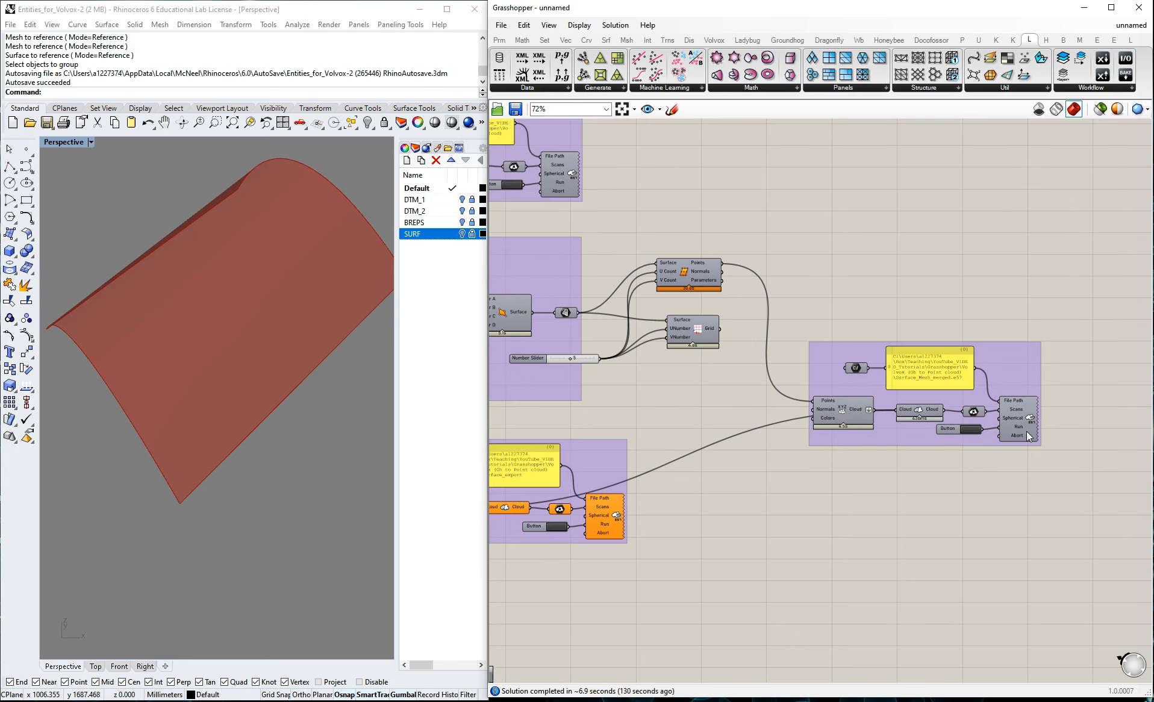
Run the E57 export of the combined cloud and check for Surface_Mesh_merged in the project folder.
{"action": "scroll", "coordinate": [1035, 414], "scroll_direction": "up", "scroll_amount": 3}
{"action": "left_click", "coordinate": [937, 444]}
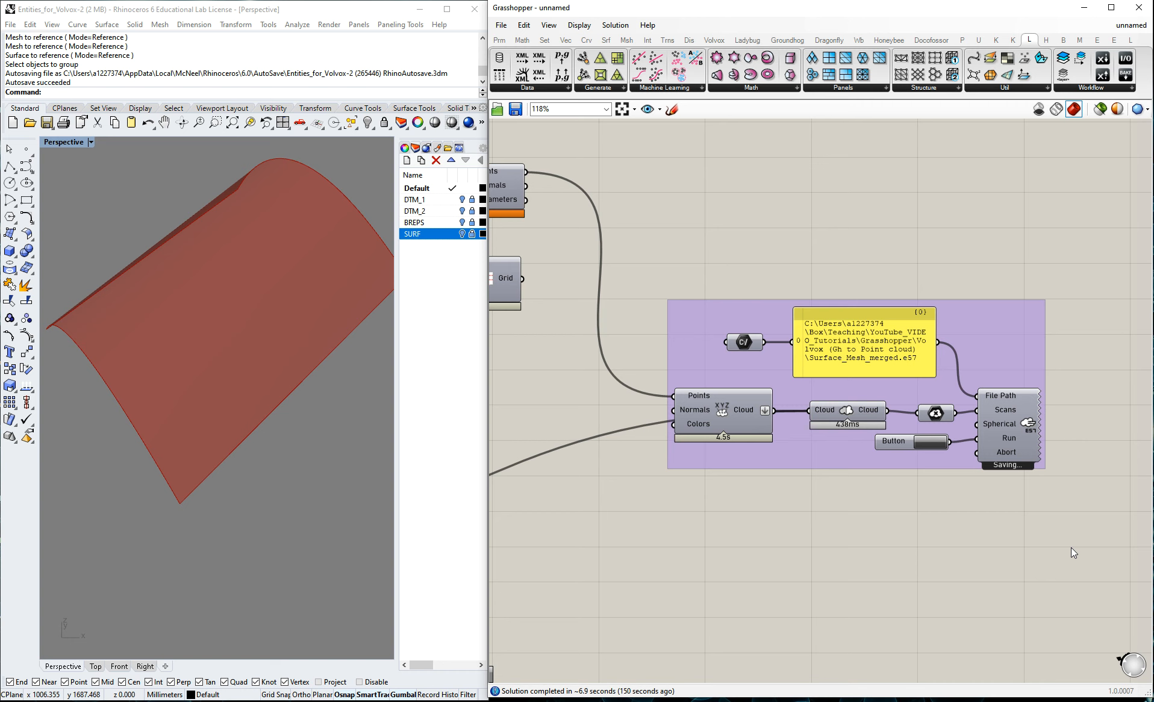
{"action": "scroll", "coordinate": [1075, 363], "scroll_direction": "down", "scroll_amount": 4}
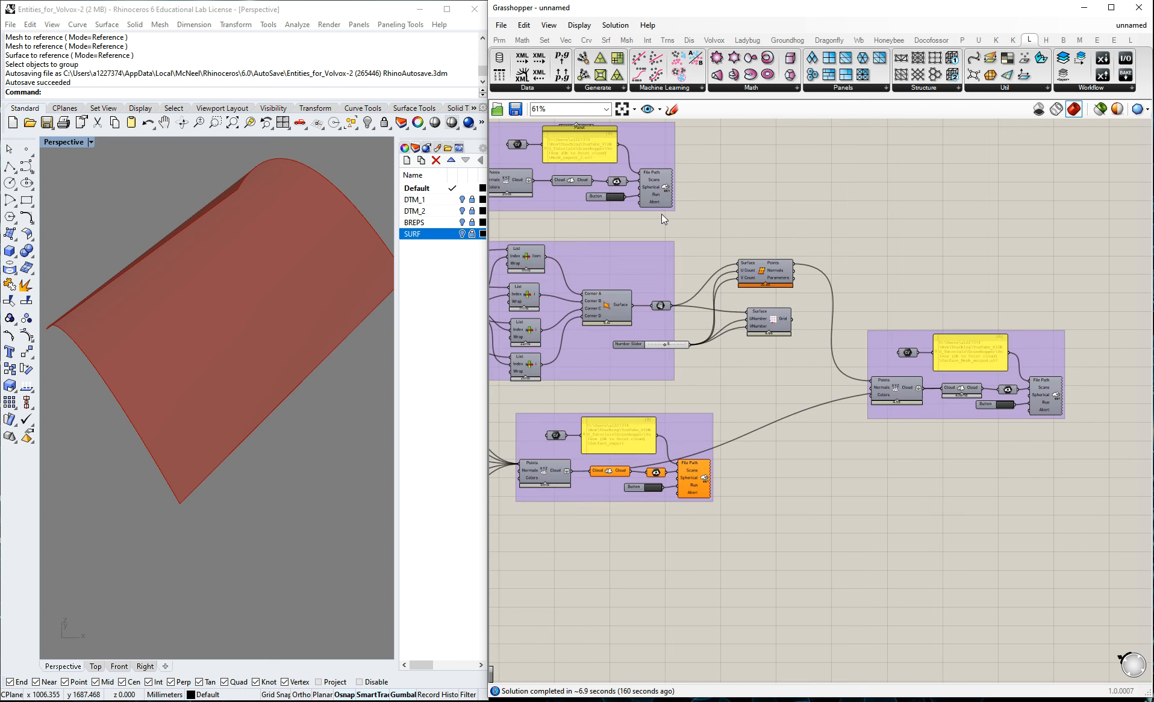
{"action": "key", "text": "alt+Tab"}
{"action": "left_click", "coordinate": [592, 430]}
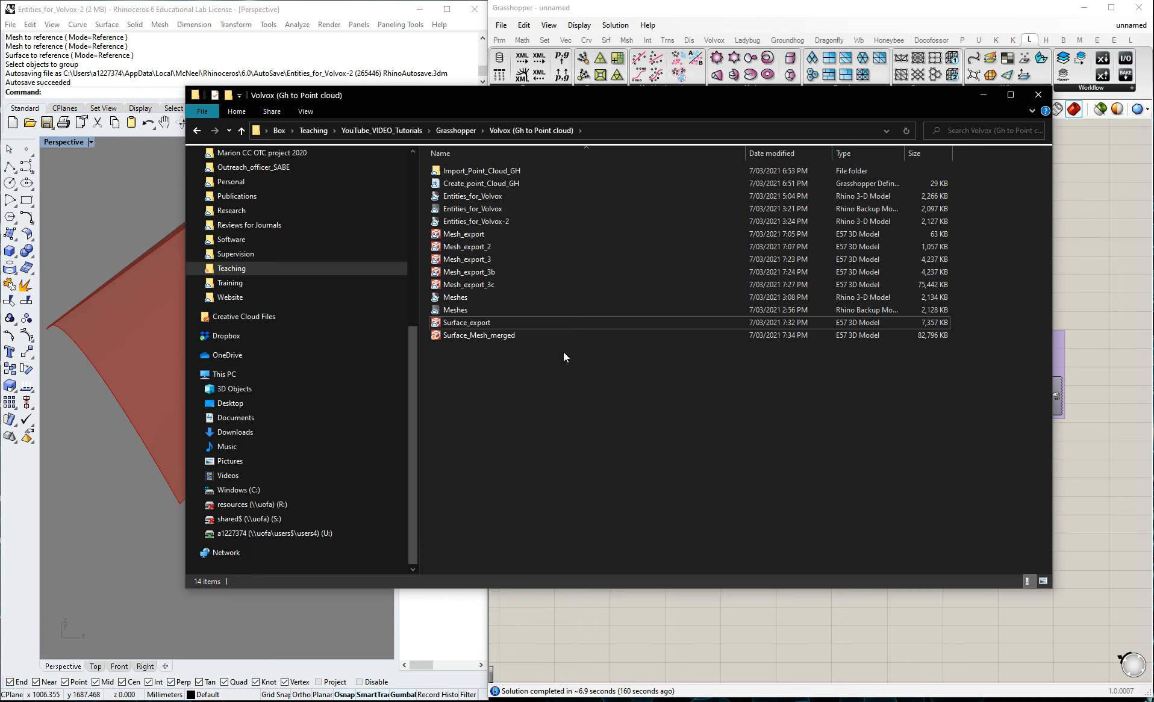
{"action": "left_click", "coordinate": [494, 340]}
Switch to CloudCompare and open the Surface_Mesh_merged E57 file.
{"action": "key", "text": "alt+Tab"}
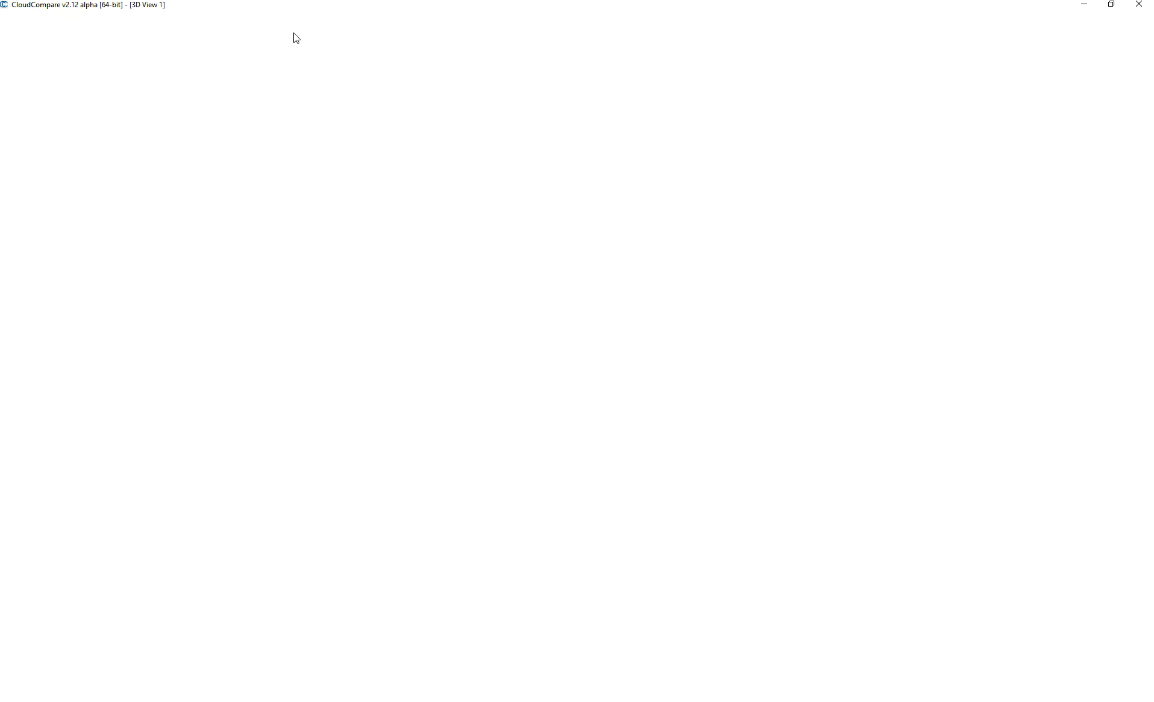
{"action": "key", "text": "ctrl+o"}
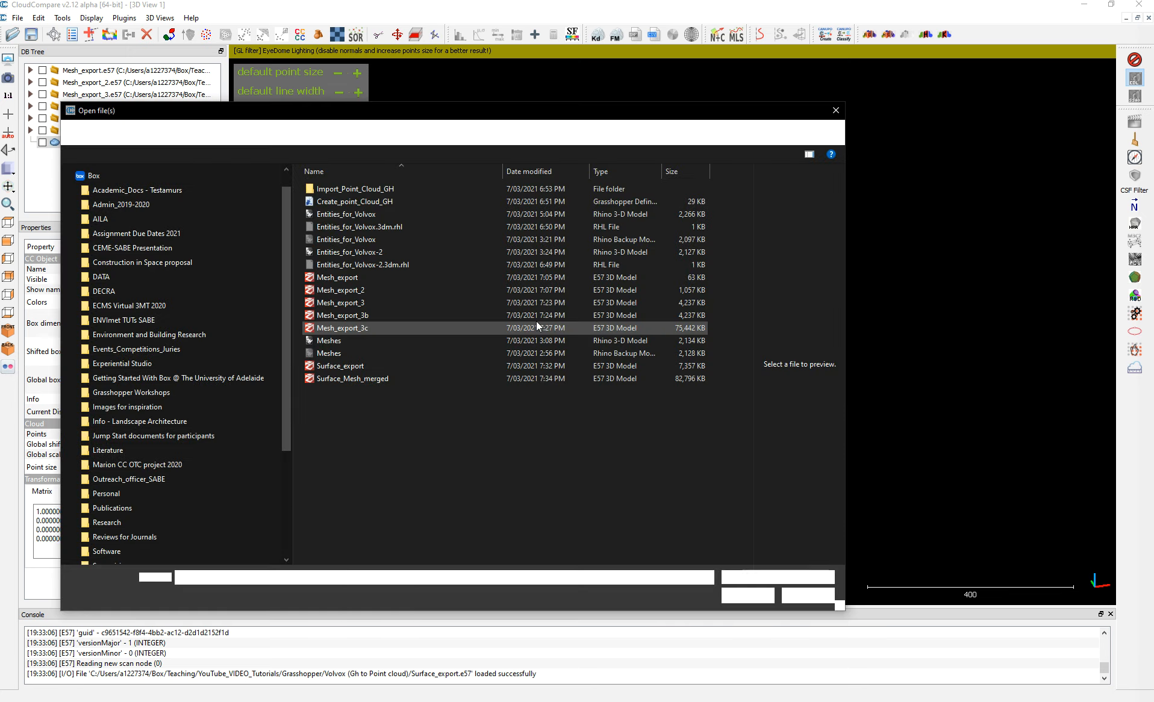
{"action": "left_click", "coordinate": [311, 378]}
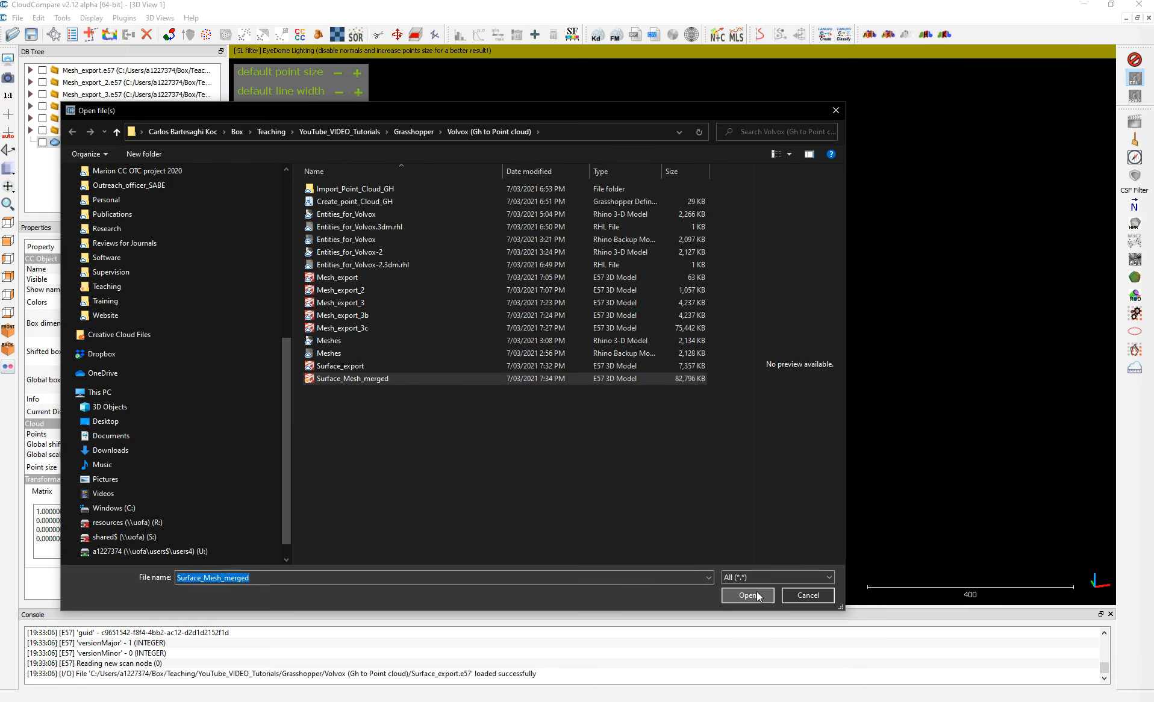
{"action": "left_click", "coordinate": [757, 591]}
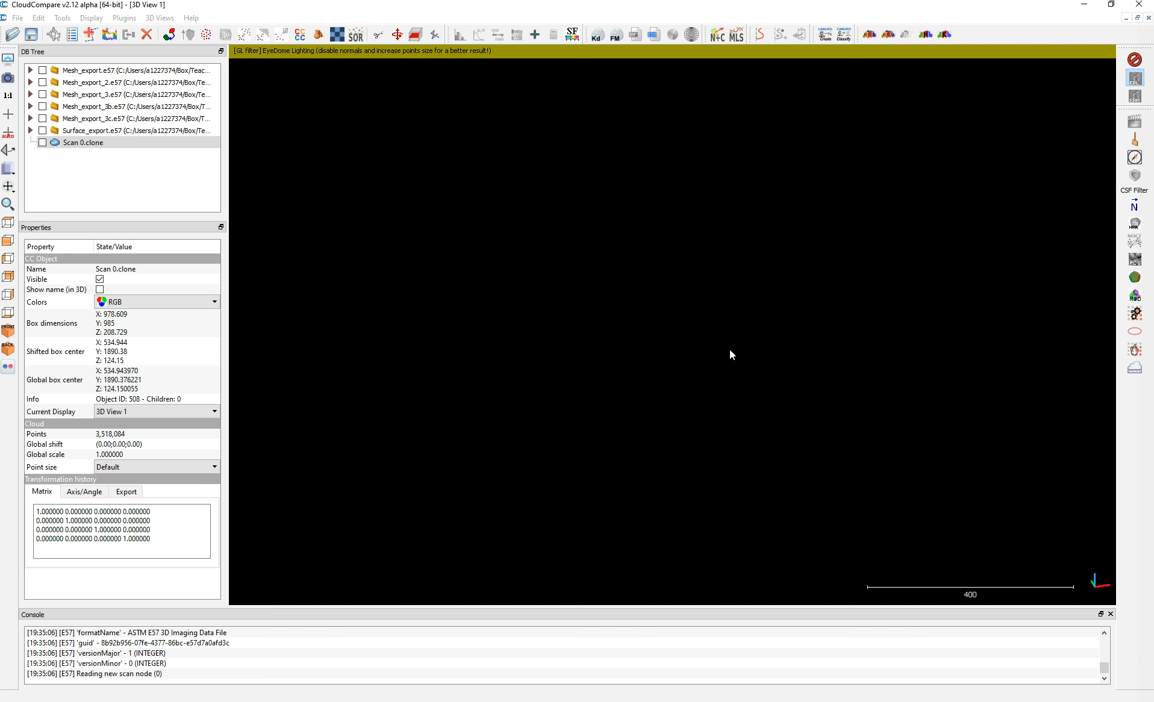
Examine the imported Surface_Mesh_merged cloud, looking at how the curved surface meets the terrain.
{"action": "left_click_drag", "start_coordinate": [773, 430], "coordinate": [816, 429]}
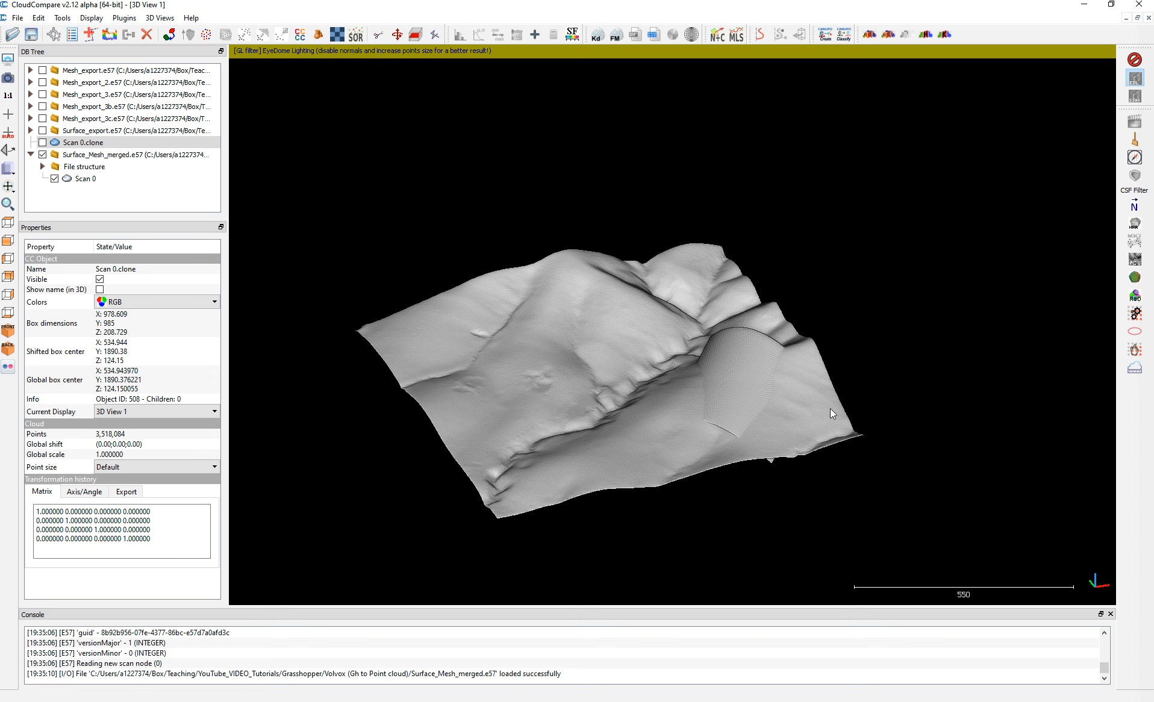
{"action": "left_click_drag", "start_coordinate": [764, 386], "coordinate": [746, 362]}
{"action": "left_click", "coordinate": [454, 1]}
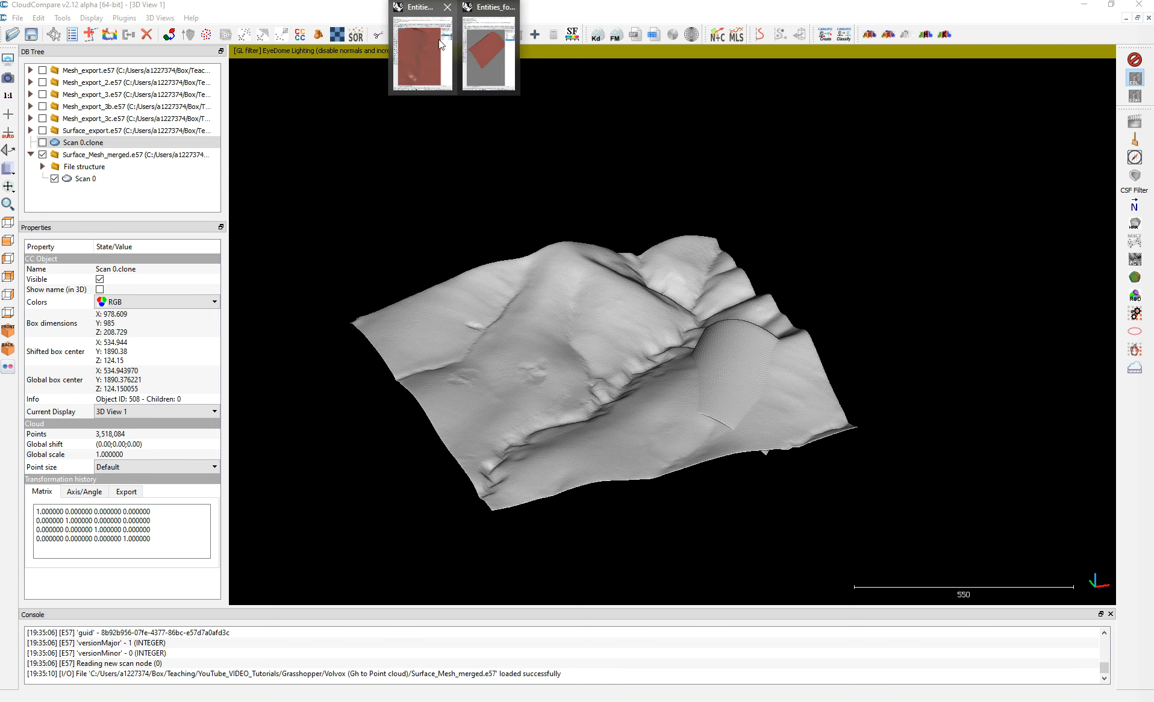
{"action": "mouse_move", "coordinate": [498, 73]}
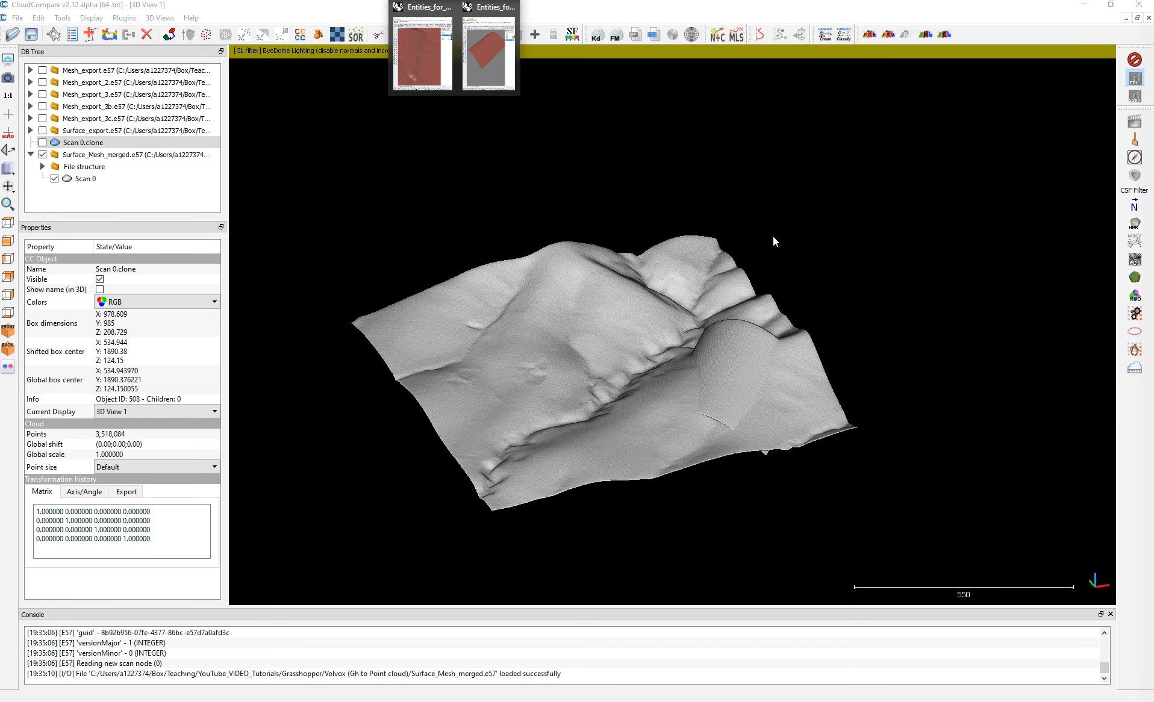
{"action": "left_click", "coordinate": [538, 222]}
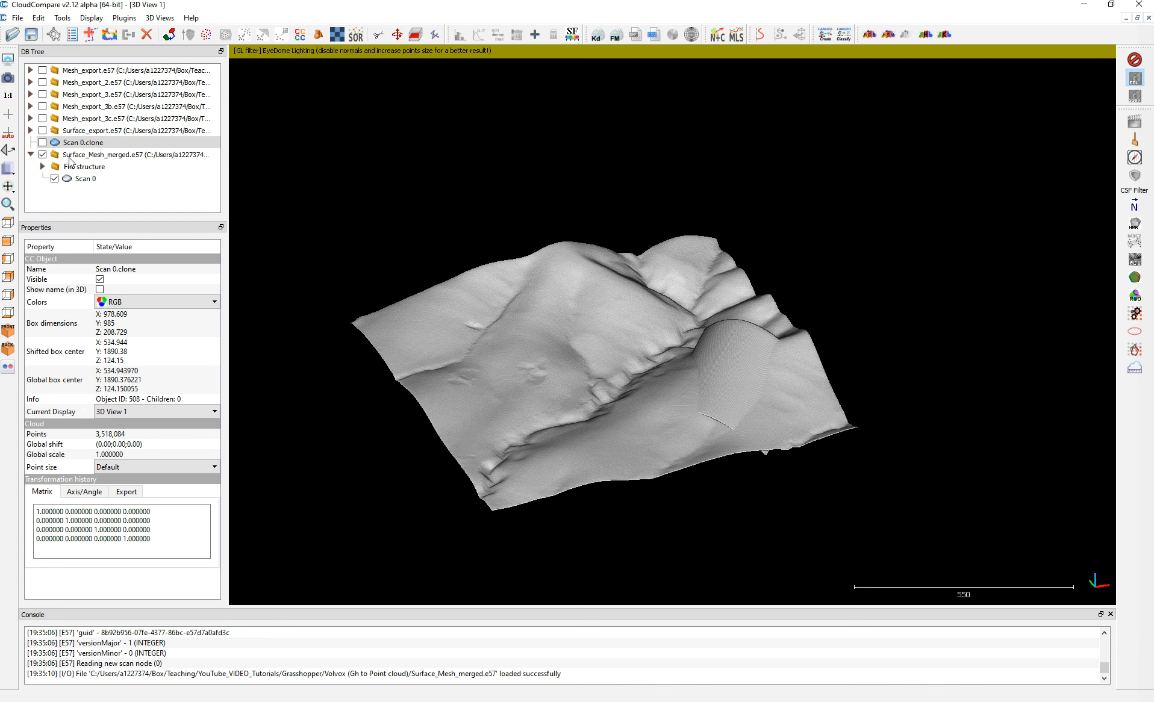
Delete the old Scan 0.clone cloud and leave only Surface_export.e57 displayed.
{"action": "left_click", "coordinate": [42, 155]}
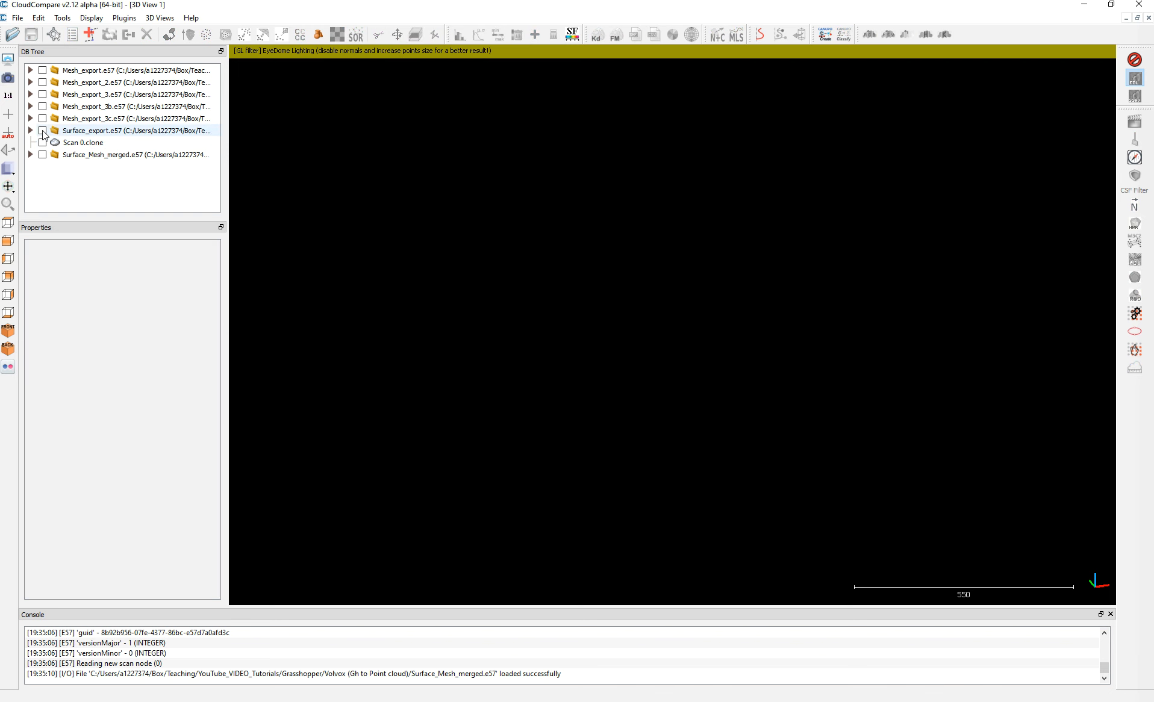
{"action": "left_click", "coordinate": [42, 130]}
{"action": "left_click", "coordinate": [42, 119]}
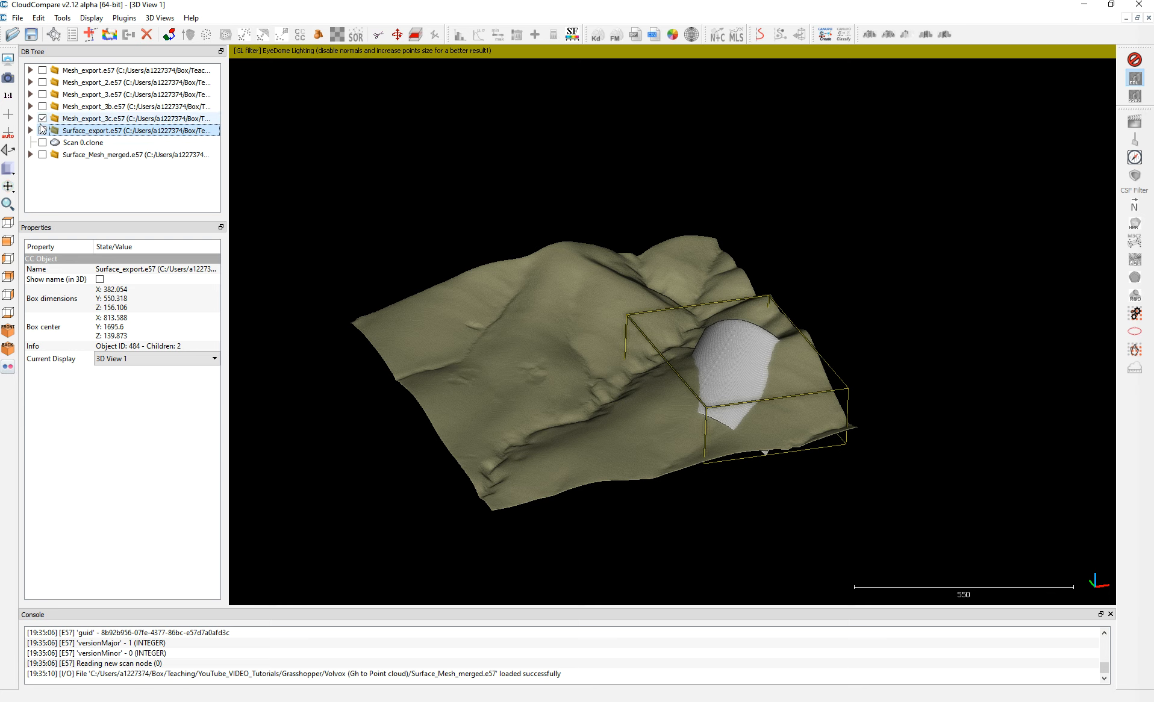
{"action": "left_click", "coordinate": [43, 119]}
{"action": "left_click", "coordinate": [81, 145]}
{"action": "key", "text": "Delete"}
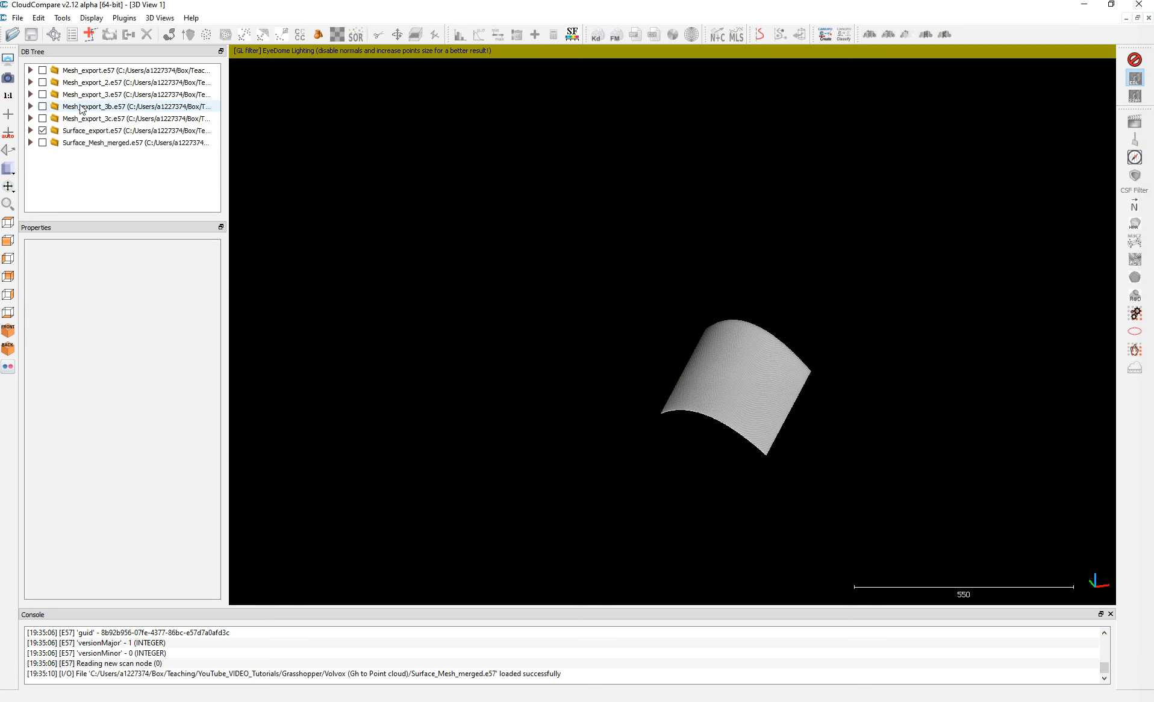
{"action": "left_click", "coordinate": [64, 19]}
{"action": "mouse_move", "coordinate": [38, 18]}
{"action": "mouse_move", "coordinate": [161, 34]}
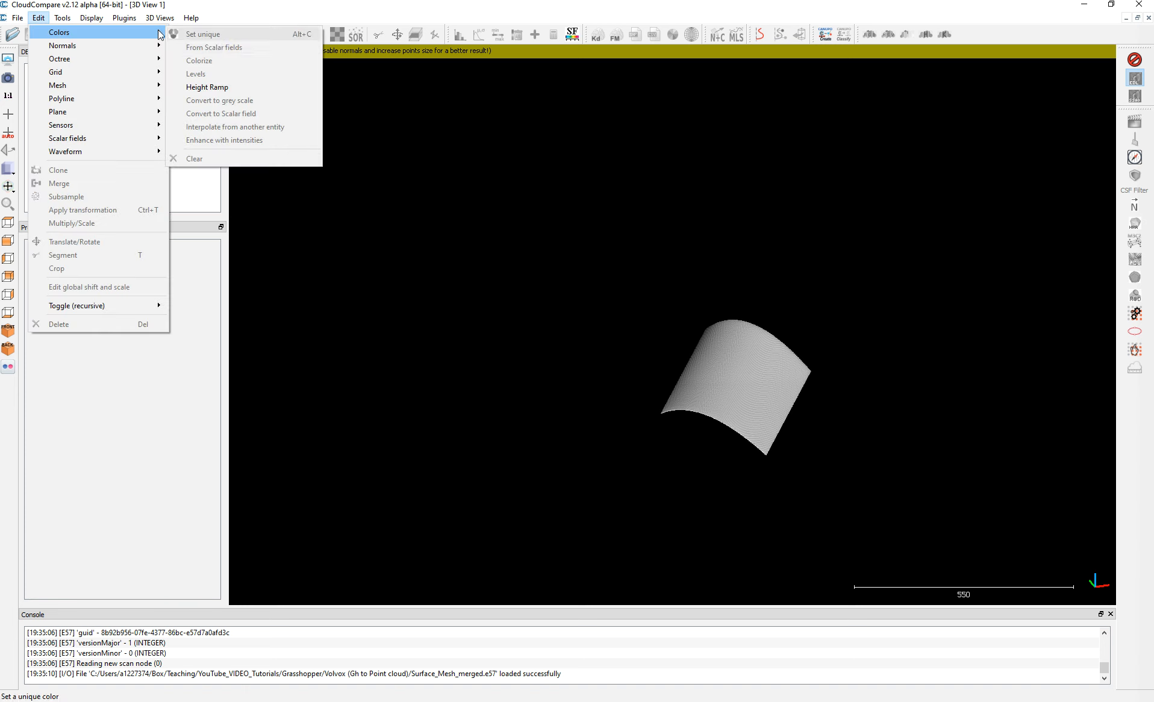
{"action": "left_click", "coordinate": [127, 341]}
Apply a unique red colour to the Scan 0 cloud inside Surface_export.e57.
{"action": "left_click", "coordinate": [76, 130]}
{"action": "left_click", "coordinate": [30, 130]}
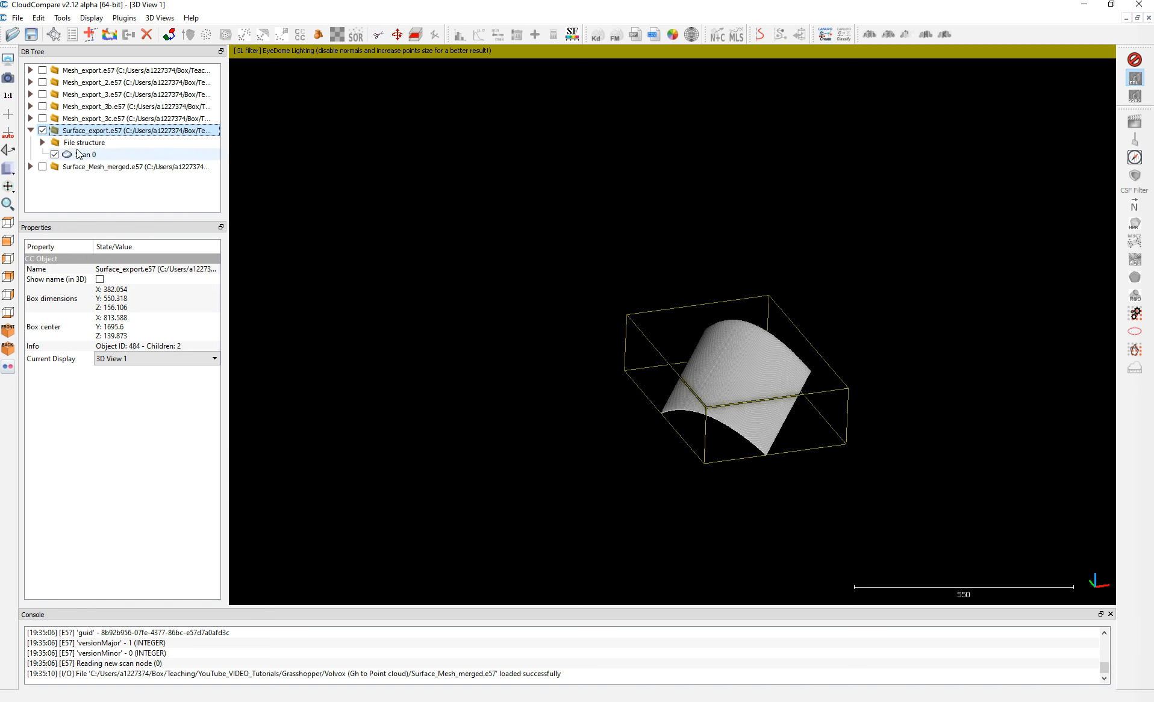
{"action": "left_click", "coordinate": [82, 155]}
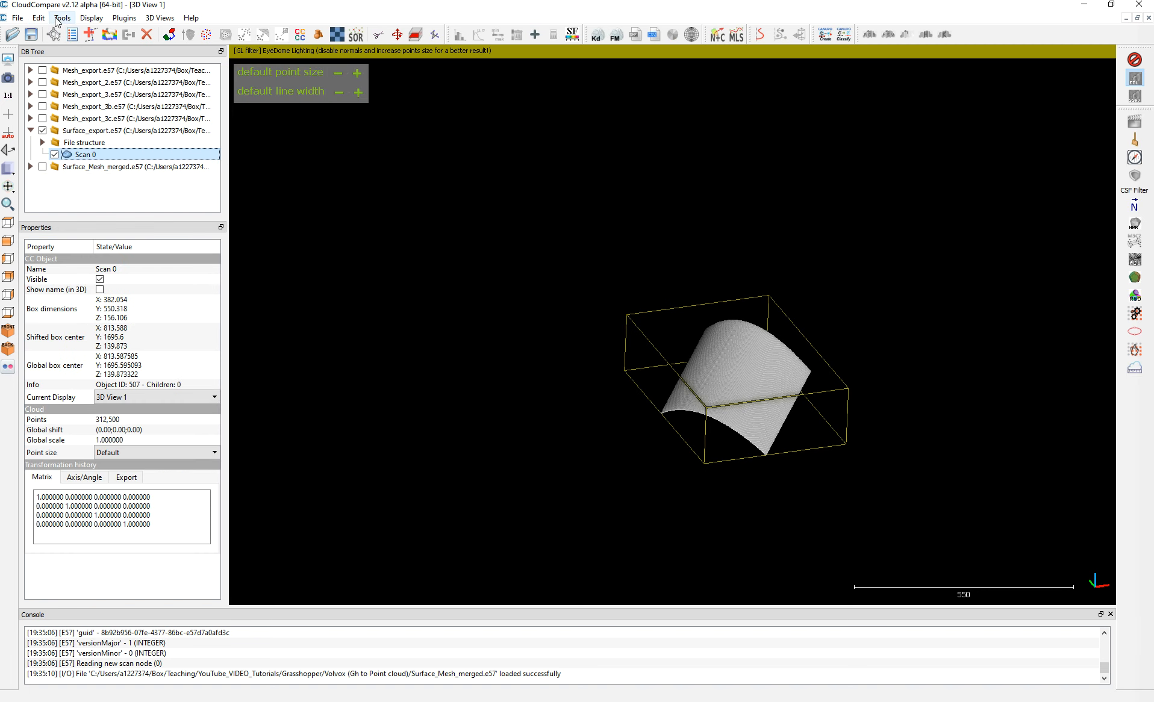
{"action": "left_click", "coordinate": [63, 18]}
{"action": "mouse_move", "coordinate": [38, 18]}
{"action": "mouse_move", "coordinate": [84, 32]}
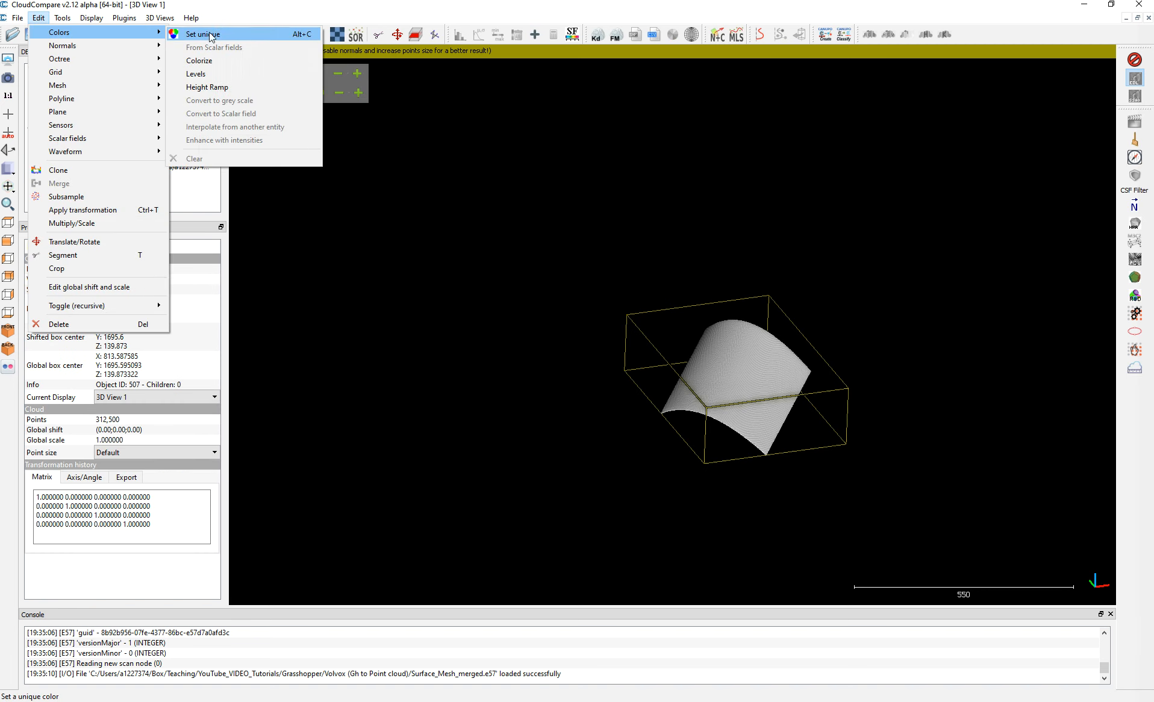
{"action": "left_click", "coordinate": [345, 31]}
{"action": "left_click", "coordinate": [451, 256]}
{"action": "left_click", "coordinate": [670, 469]}
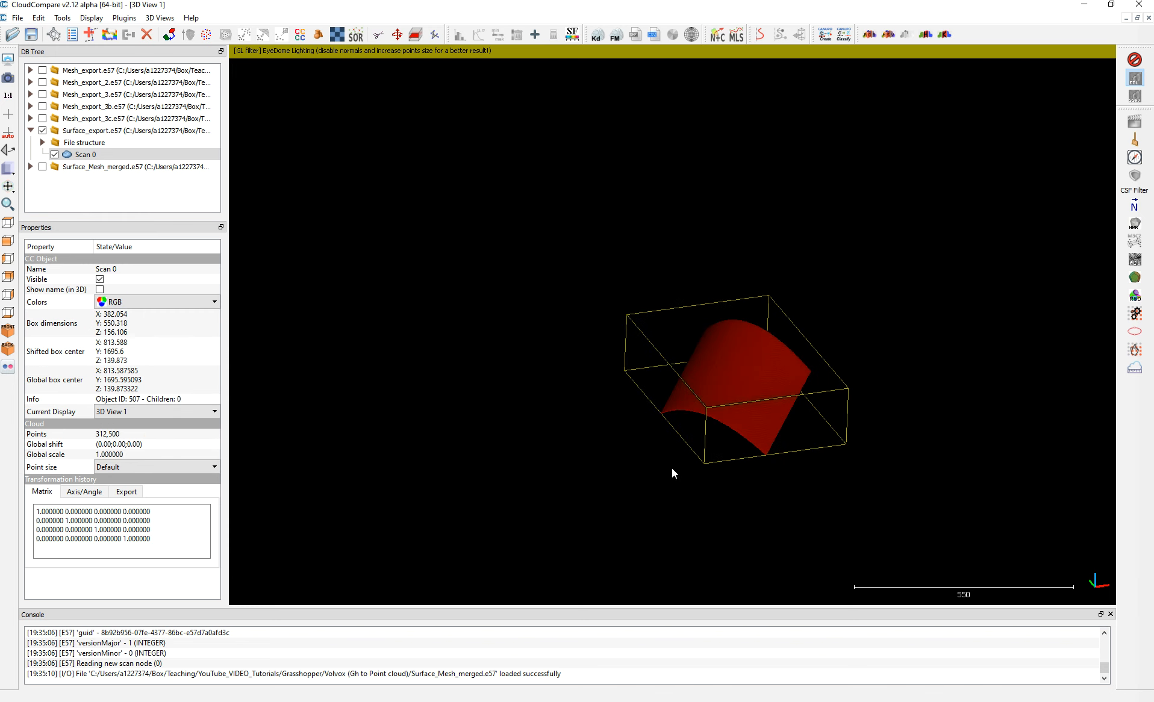
Clone the Scan 0 clouds of Mesh_export_3c.e57 and Surface_export.e57 together, and hide both original files.
{"action": "left_click", "coordinate": [42, 118]}
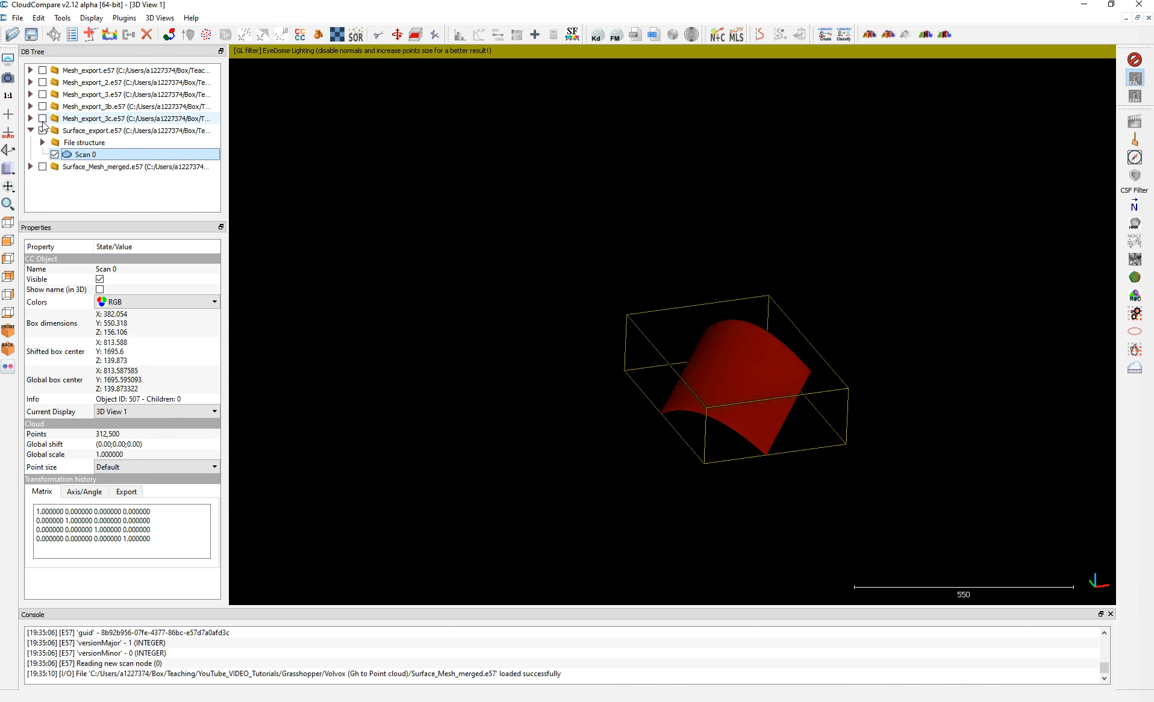
{"action": "left_click", "coordinate": [30, 118]}
{"action": "left_click_drag", "start_coordinate": [603, 369], "coordinate": [565, 424]}
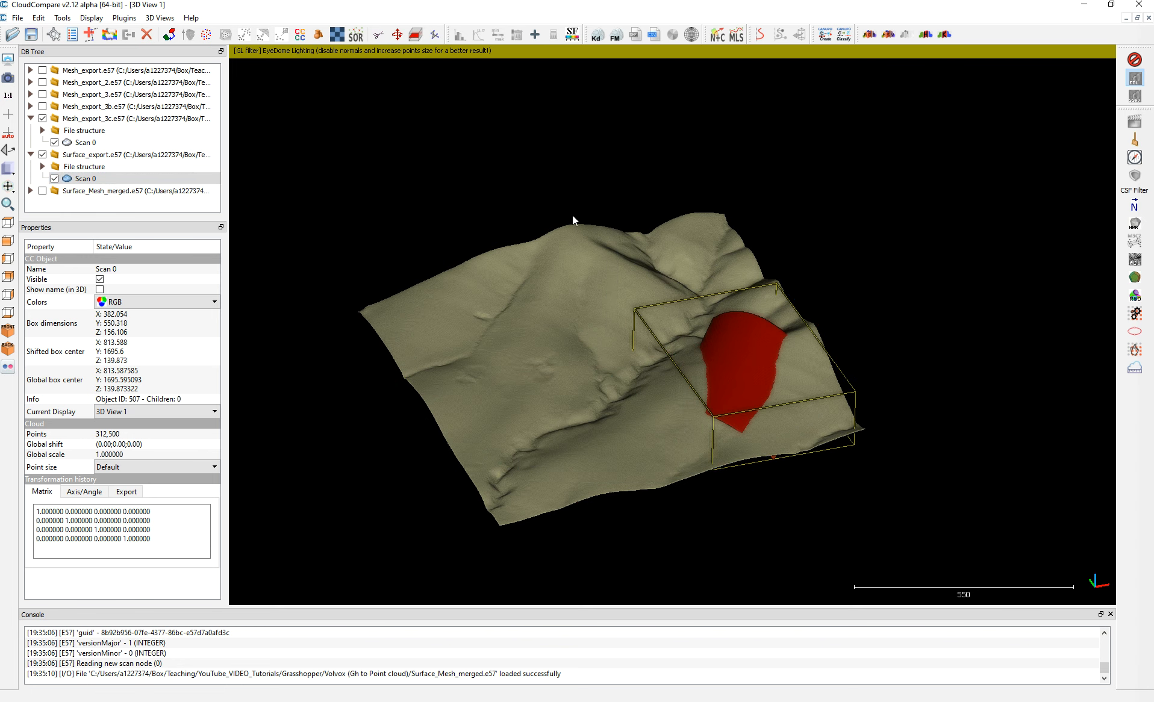
{"action": "left_click", "coordinate": [85, 142]}
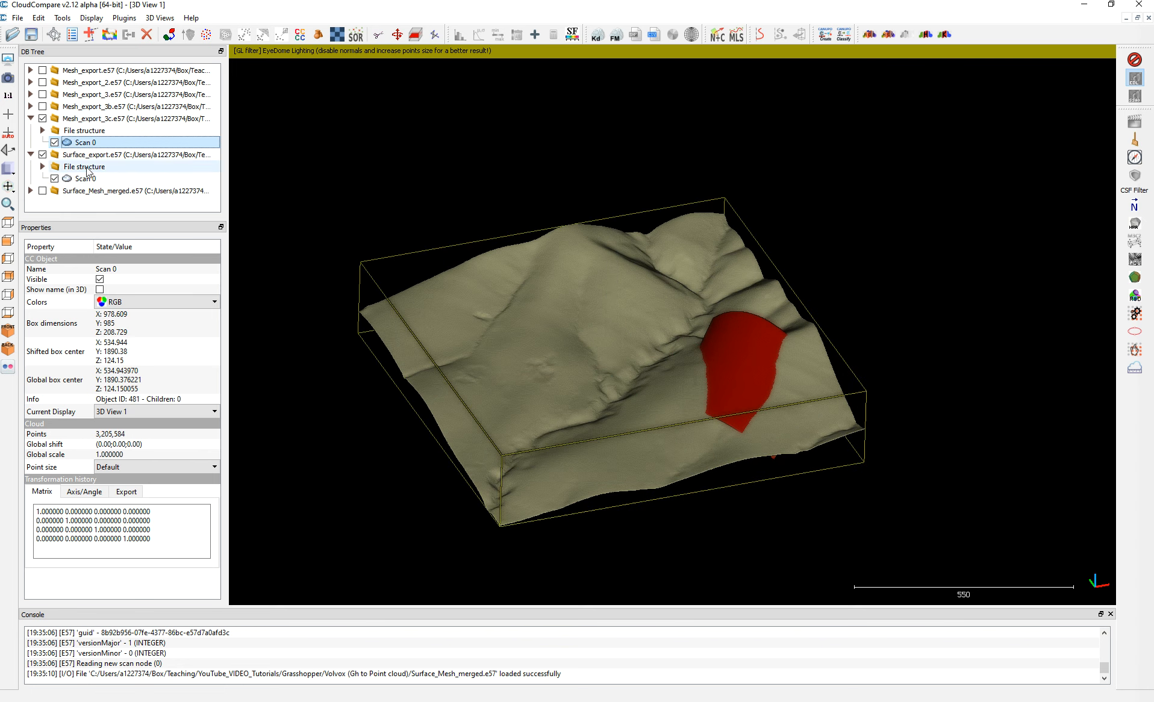
{"action": "left_click", "coordinate": [85, 178], "text": "ctrl"}
{"action": "left_click", "coordinate": [109, 35]}
{"action": "left_click", "coordinate": [42, 106]}
{"action": "left_click", "coordinate": [42, 142]}
Merge the two Scan 0.clone clouds into one without generating the original cloud index.
{"action": "left_click", "coordinate": [83, 190]}
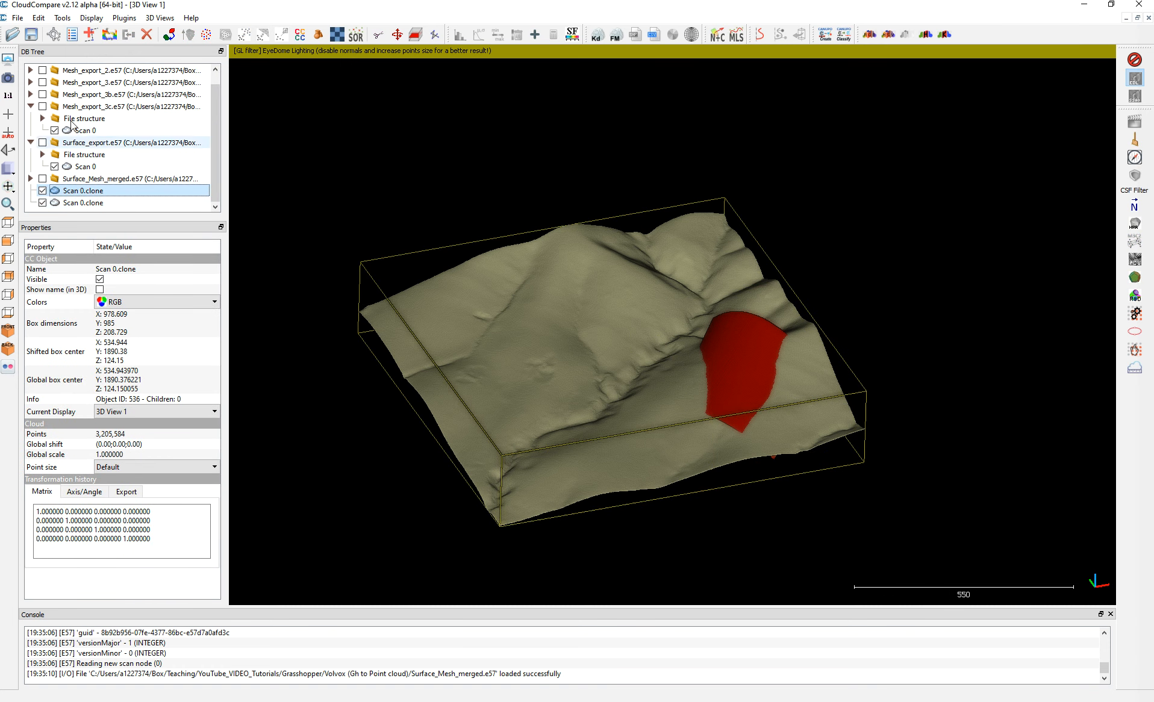
{"action": "left_click", "coordinate": [31, 106]}
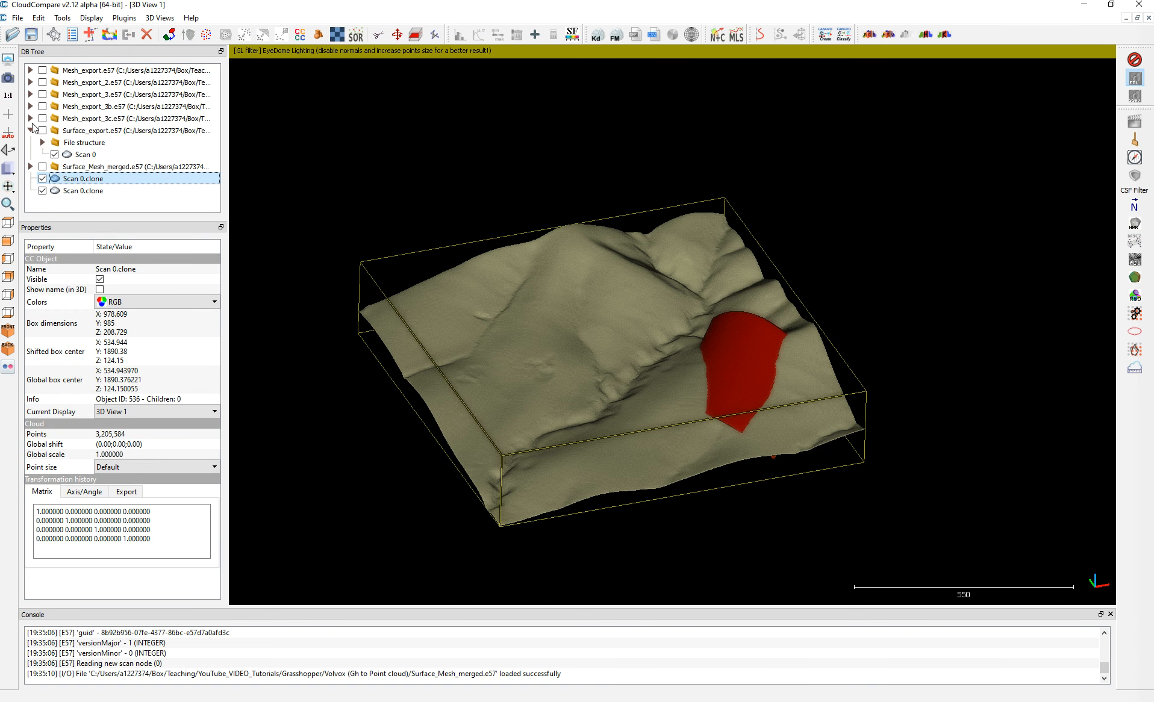
{"action": "left_click", "coordinate": [31, 118]}
{"action": "left_click", "coordinate": [30, 118]}
{"action": "left_click", "coordinate": [31, 130]}
{"action": "left_click", "coordinate": [71, 167], "text": "ctrl"}
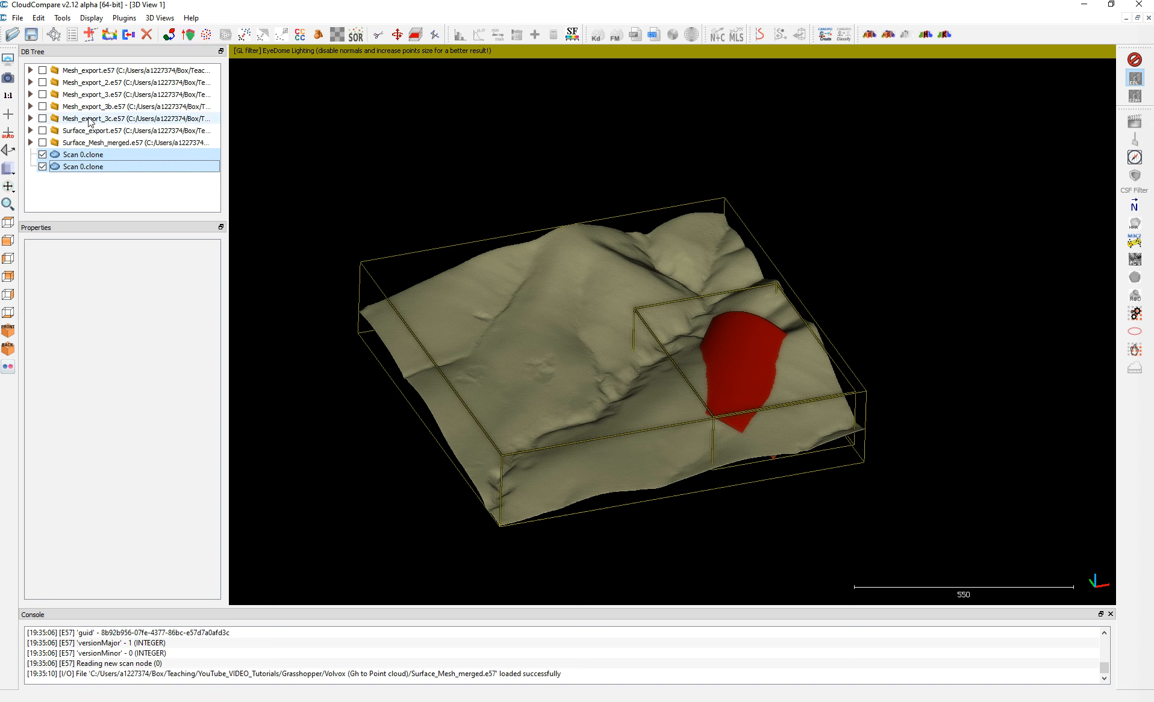
{"action": "left_click", "coordinate": [128, 34]}
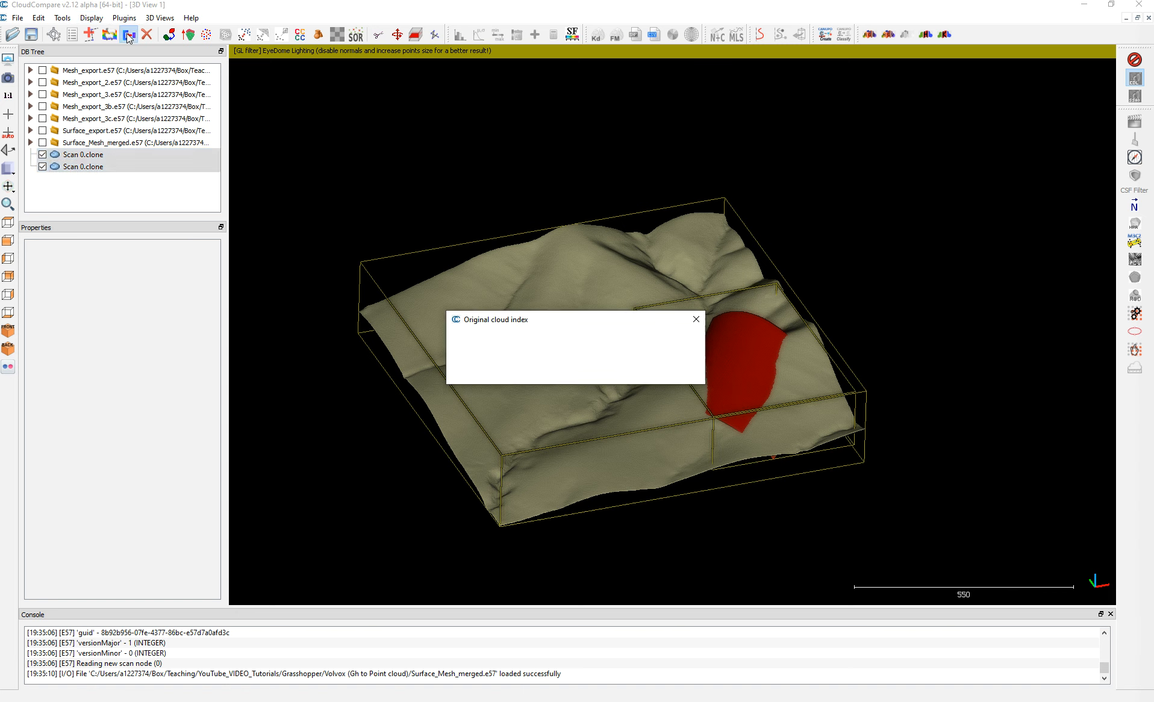
{"action": "left_click", "coordinate": [677, 372]}
Compare the merged Scan 0.clone with Surface_Mesh_merged.e57 by hiding the clone and displaying the exported file.
{"action": "left_click_drag", "start_coordinate": [696, 409], "coordinate": [766, 360]}
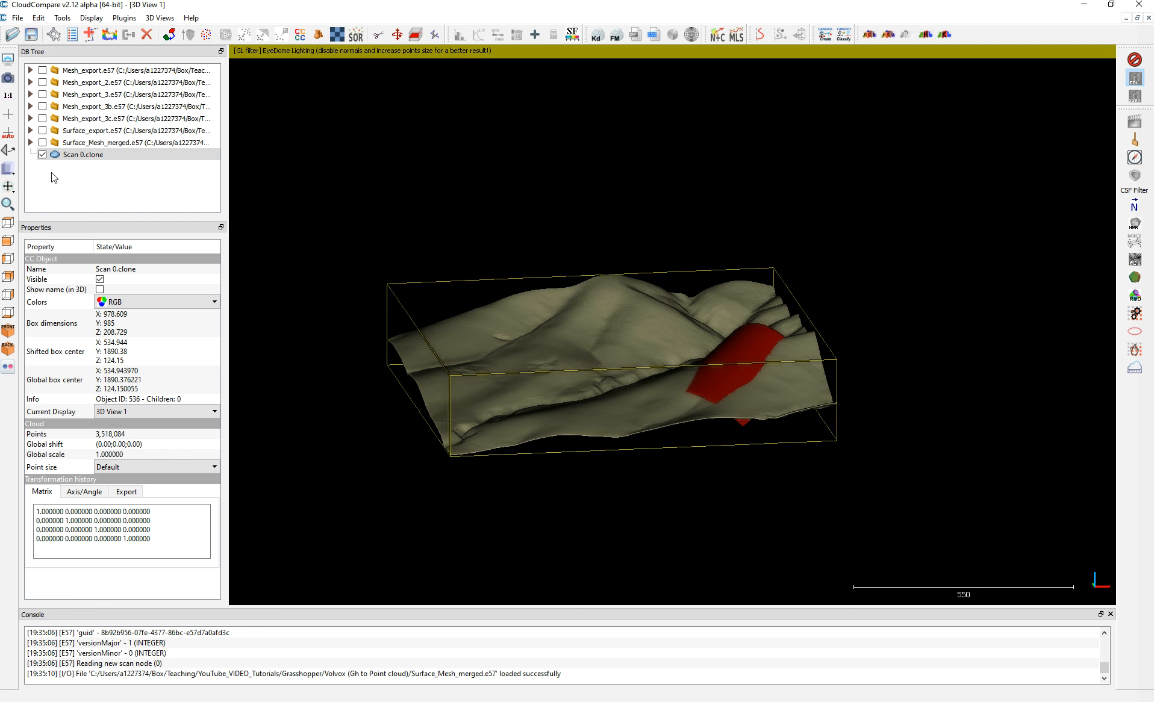
{"action": "left_click", "coordinate": [41, 156]}
{"action": "left_click", "coordinate": [42, 155]}
{"action": "left_click", "coordinate": [42, 143]}
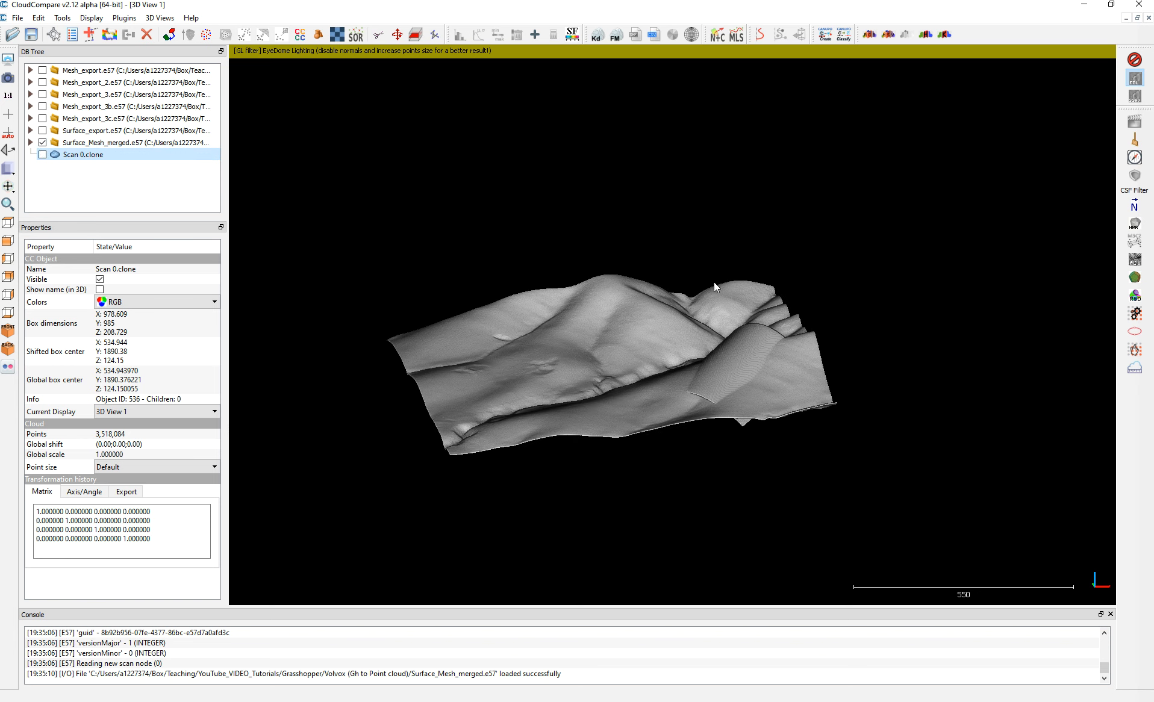
Apply a unique peach colour to the Scan 0.clone cloud.
{"action": "left_click", "coordinate": [18, 17]}
{"action": "mouse_move", "coordinate": [54, 20]}
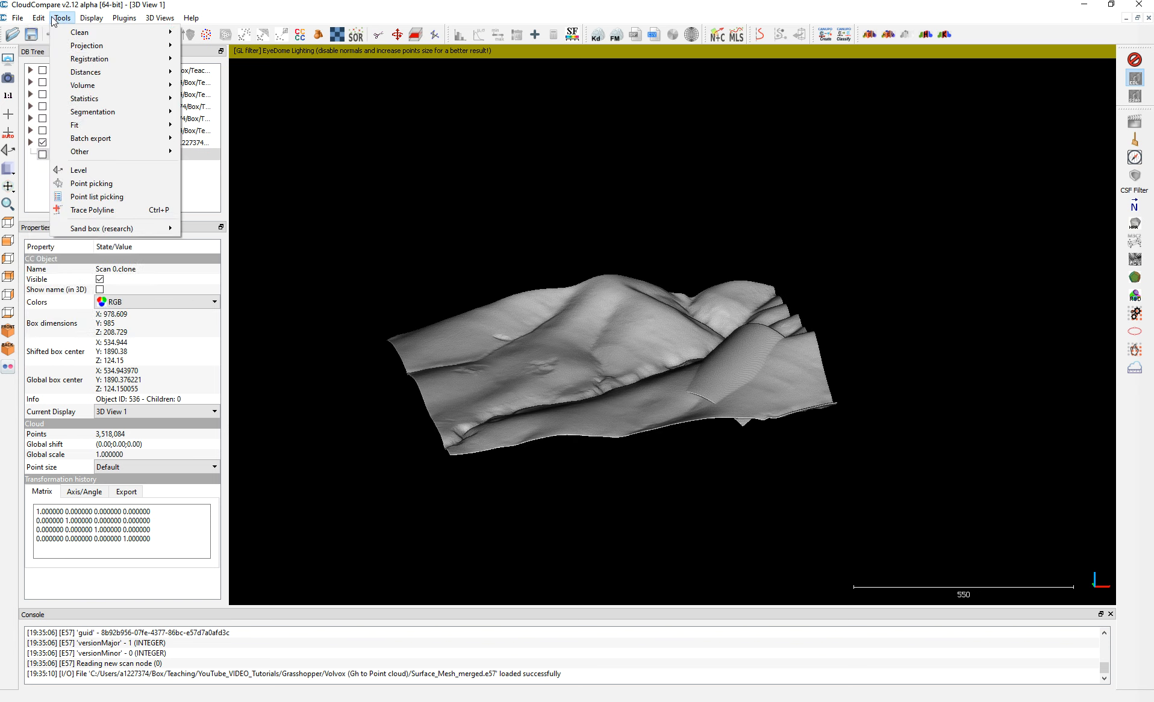
{"action": "mouse_move", "coordinate": [120, 32]}
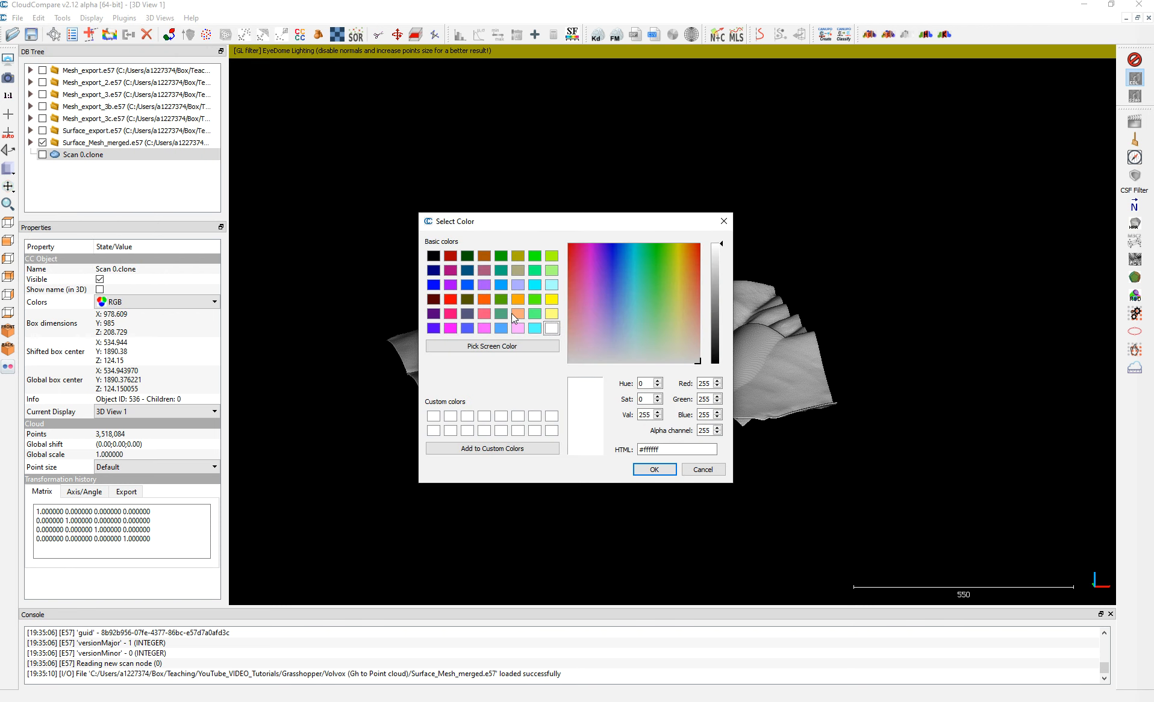
{"action": "left_click", "coordinate": [517, 314]}
{"action": "left_click", "coordinate": [641, 470]}
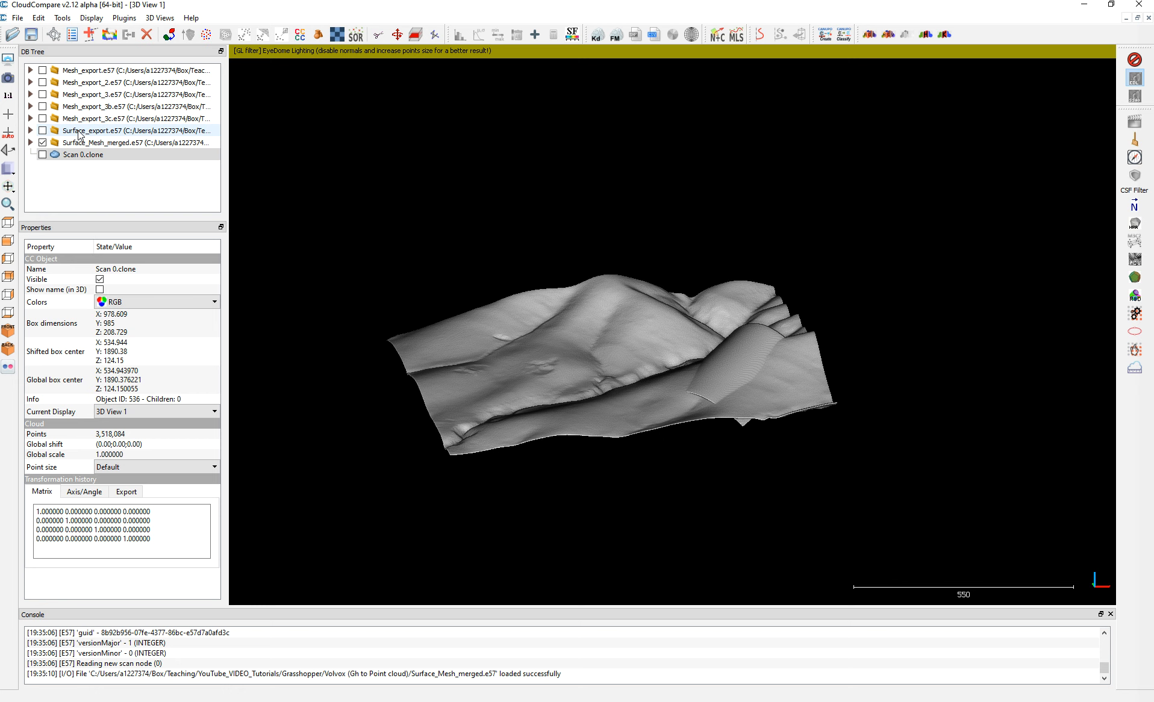
Compare Scan 0.clone with Surface_Mesh_merged.e57 by toggling their visibility, leaving only the clone displayed.
{"action": "left_click", "coordinate": [52, 153]}
{"action": "left_click", "coordinate": [43, 155]}
{"action": "left_click", "coordinate": [42, 155]}
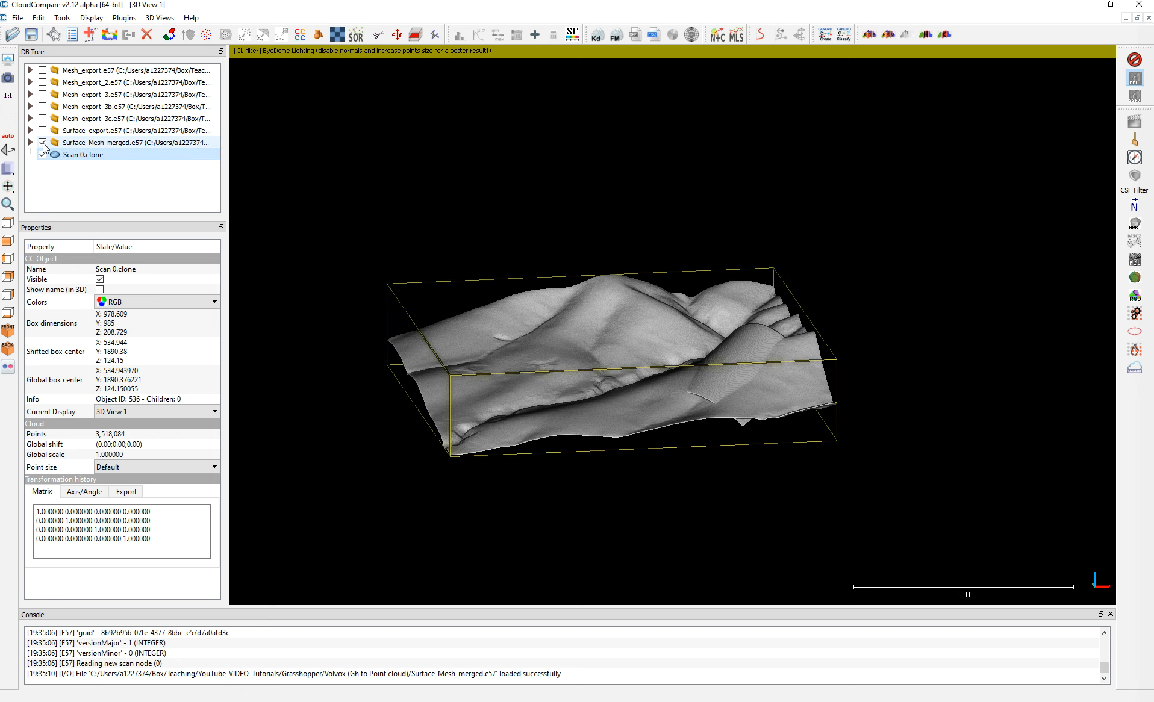
{"action": "left_click", "coordinate": [43, 143]}
{"action": "left_click", "coordinate": [43, 143]}
{"action": "left_click", "coordinate": [43, 143]}
{"action": "left_click_drag", "start_coordinate": [726, 394], "coordinate": [608, 332]}
Recolour the Scan 0.clone cloud with a unique purple colour.
{"action": "left_click", "coordinate": [38, 17]}
{"action": "mouse_move", "coordinate": [138, 30]}
{"action": "left_click", "coordinate": [227, 33]}
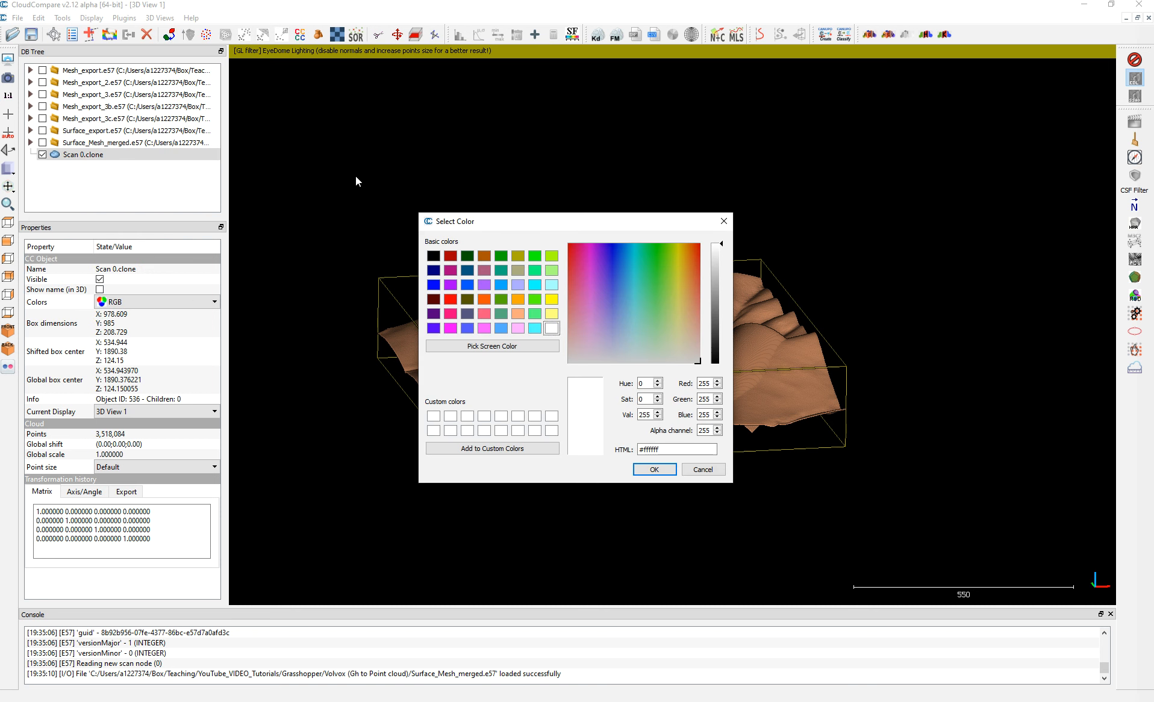
{"action": "left_click", "coordinate": [453, 285]}
{"action": "left_click", "coordinate": [655, 469]}
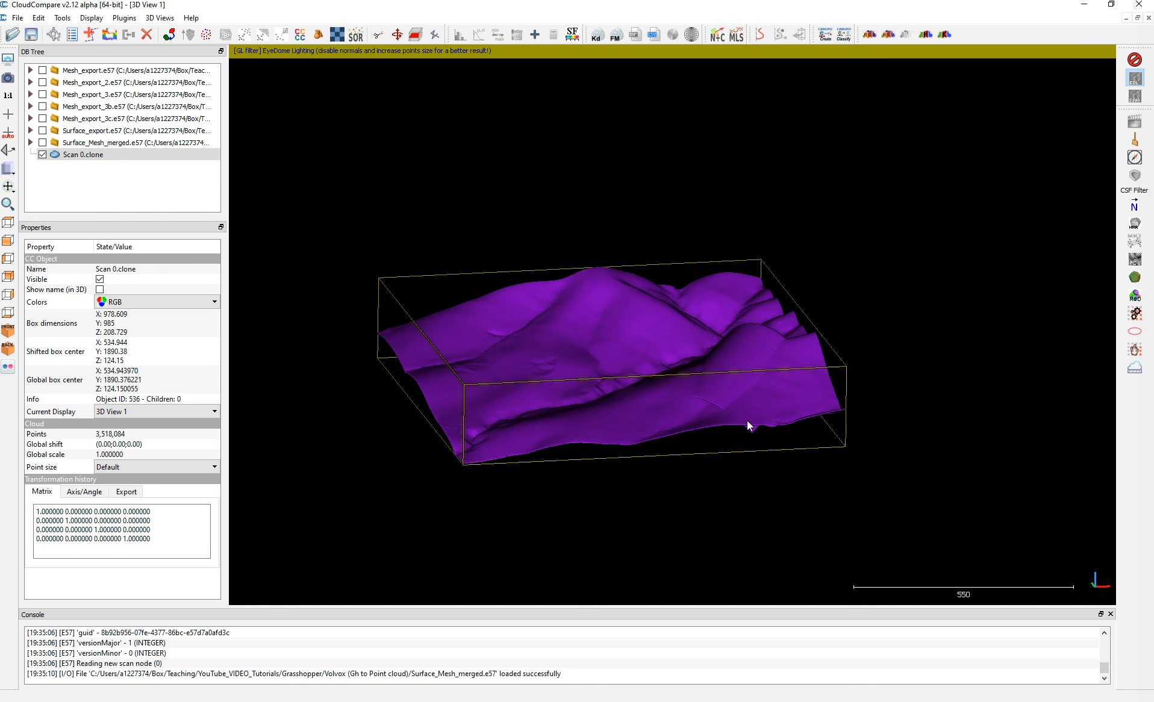
Hide Scan 0.clone and inspect the properties of the Scan 0 cloud inside Surface_Mesh_merged.e57.
{"action": "left_click", "coordinate": [42, 154]}
{"action": "left_click", "coordinate": [30, 142]}
{"action": "left_click", "coordinate": [48, 168]}
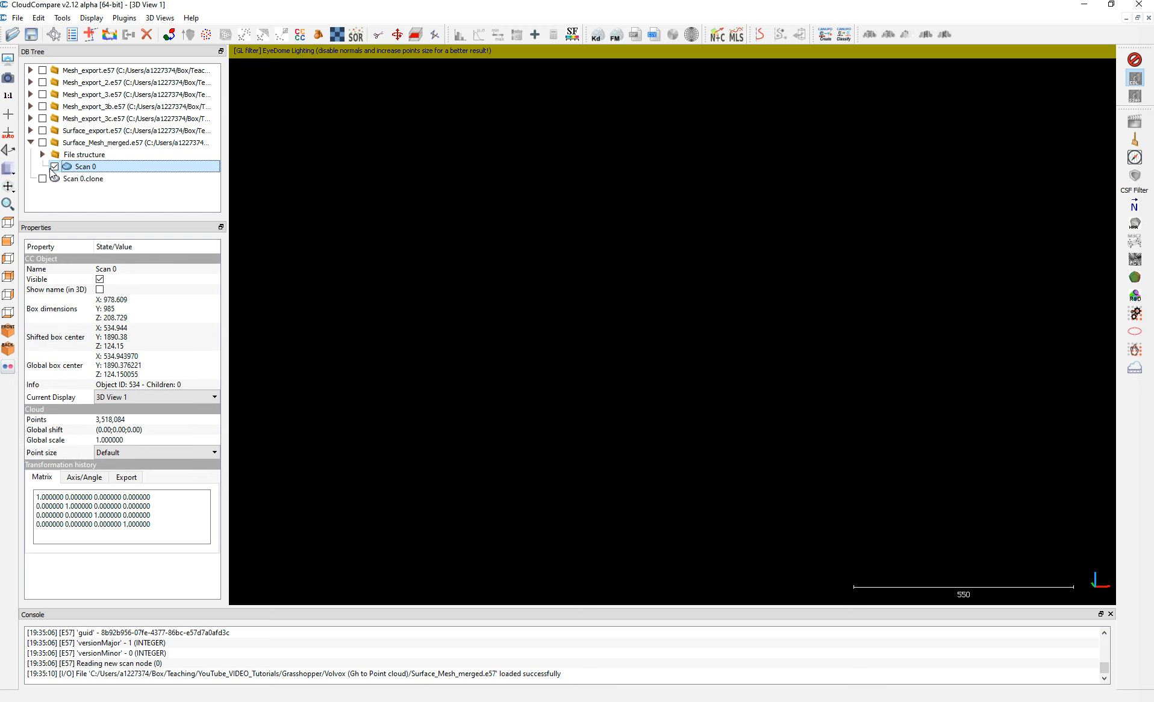
{"action": "left_click", "coordinate": [43, 154]}
{"action": "left_click", "coordinate": [42, 154]}
{"action": "left_click", "coordinate": [30, 142]}
Delete Surface_Mesh_merged.e57 together with Scan 0.clone, and switch to the Grasshopper definition.
{"action": "left_click", "coordinate": [107, 145]}
{"action": "left_click", "coordinate": [88, 156], "text": "ctrl"}
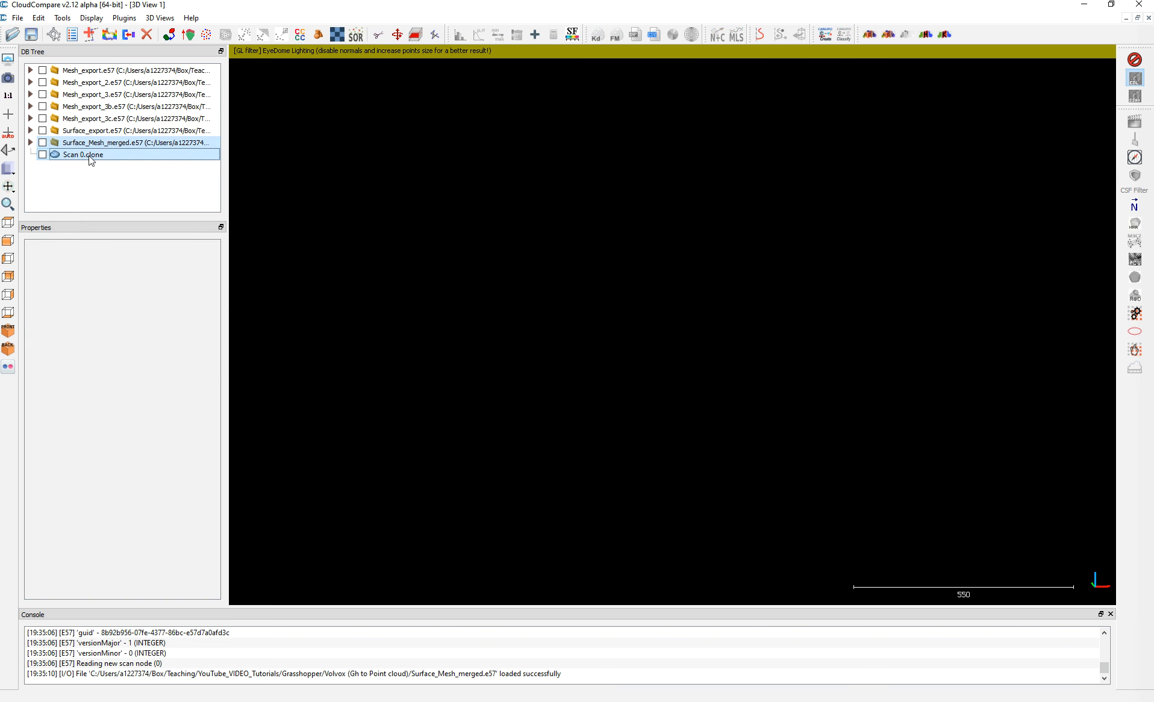
{"action": "key", "text": "Delete"}
{"action": "left_click", "coordinate": [1083, 4]}
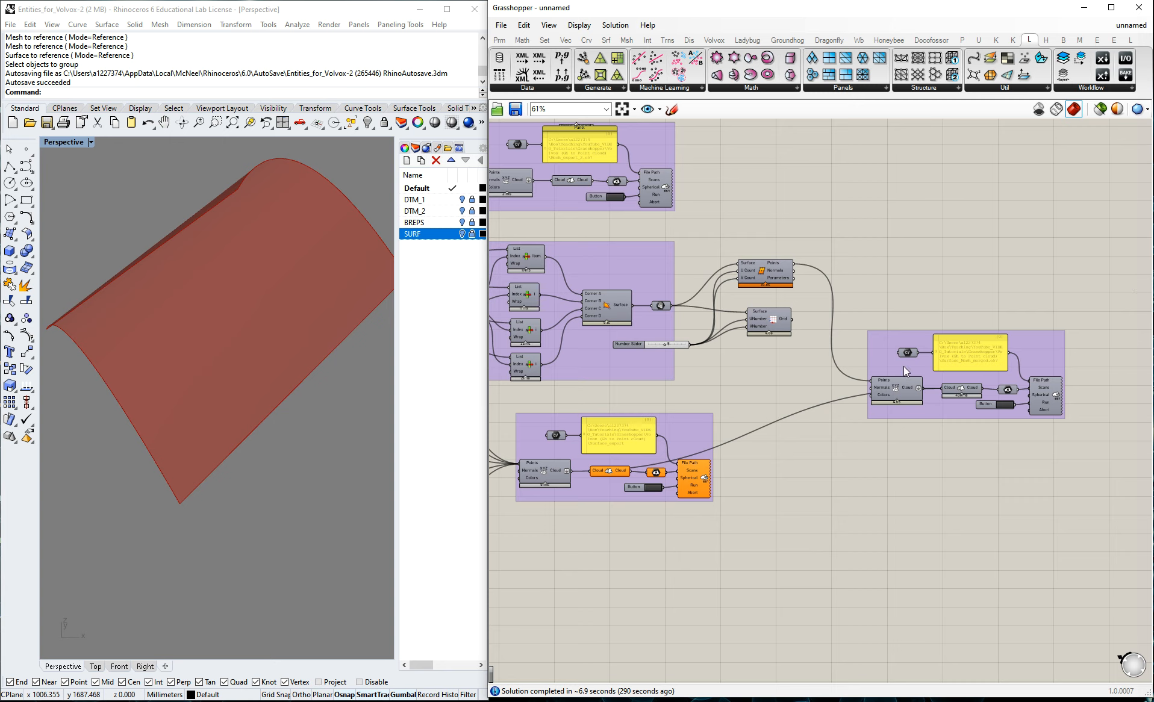
Examine how the mesh and surface clouds feed the cloud merge component in the Surface_Mesh_merged export group.
{"action": "scroll", "coordinate": [1089, 347], "scroll_direction": "down", "scroll_amount": 3}
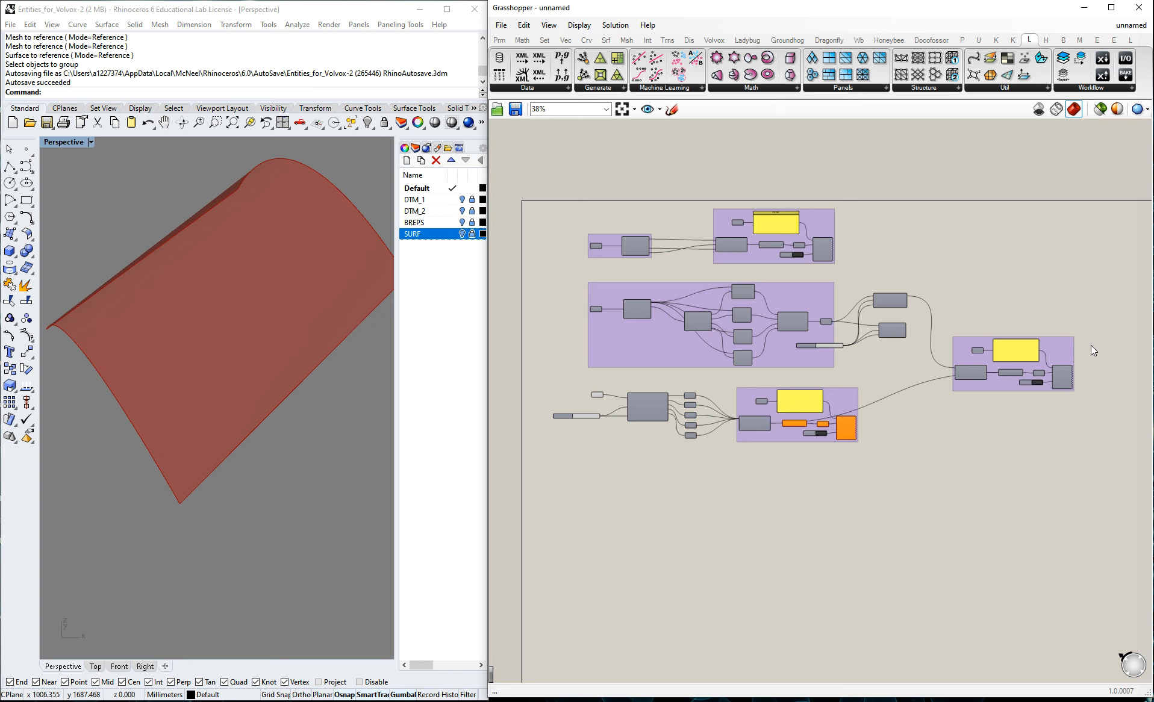
{"action": "scroll", "coordinate": [1010, 386], "scroll_direction": "up", "scroll_amount": 3}
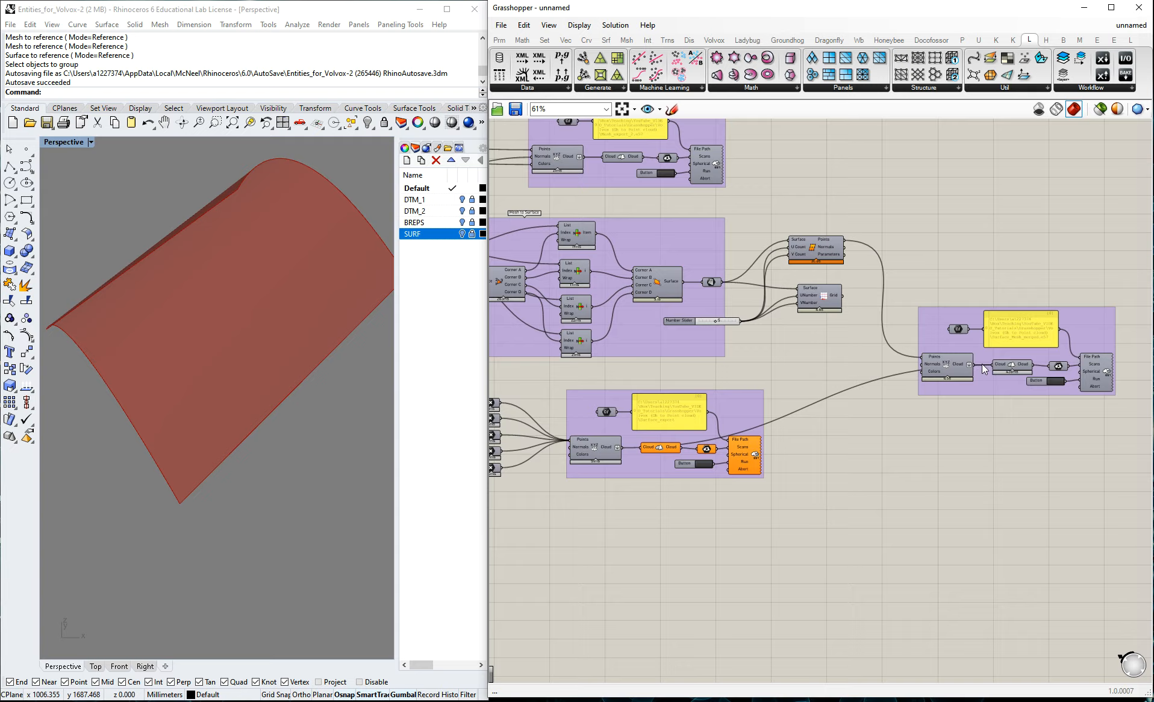
{"action": "scroll", "coordinate": [1023, 371], "scroll_direction": "up", "scroll_amount": 4}
{"action": "scroll", "coordinate": [926, 356], "scroll_direction": "down", "scroll_amount": 4}
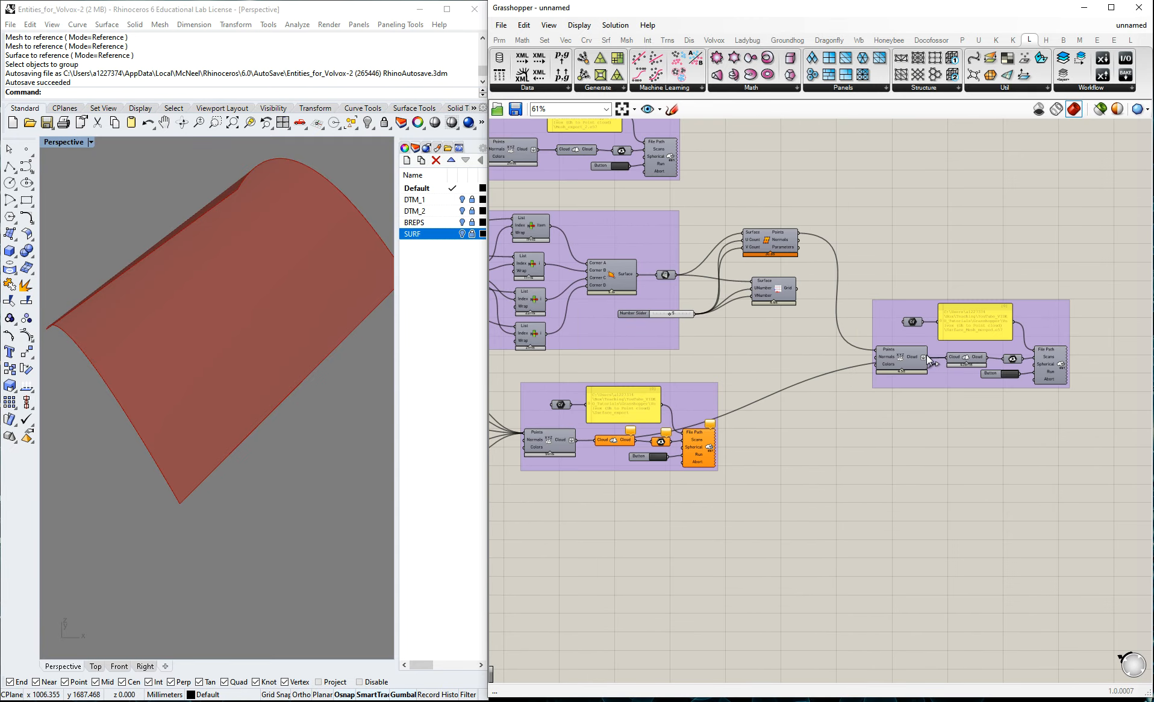
{"action": "scroll", "coordinate": [925, 355], "scroll_direction": "down", "scroll_amount": 1}
{"action": "scroll", "coordinate": [920, 309], "scroll_direction": "up", "scroll_amount": 2}
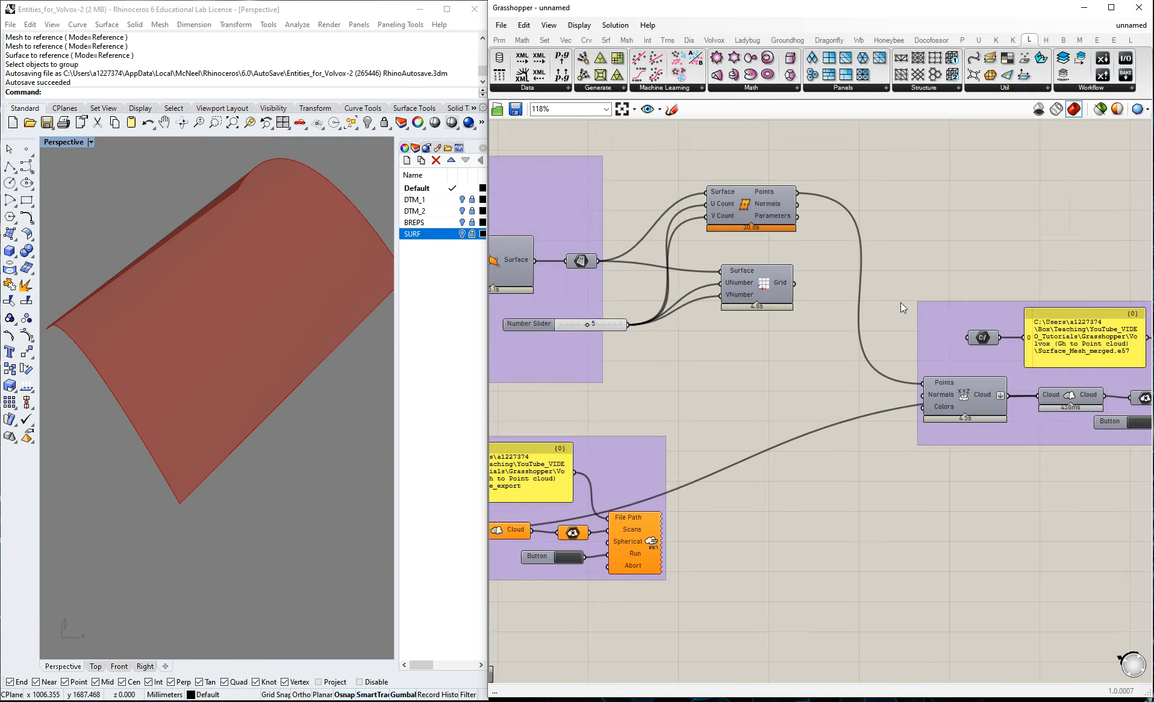
{"action": "scroll", "coordinate": [1080, 385], "scroll_direction": "down", "scroll_amount": 1}
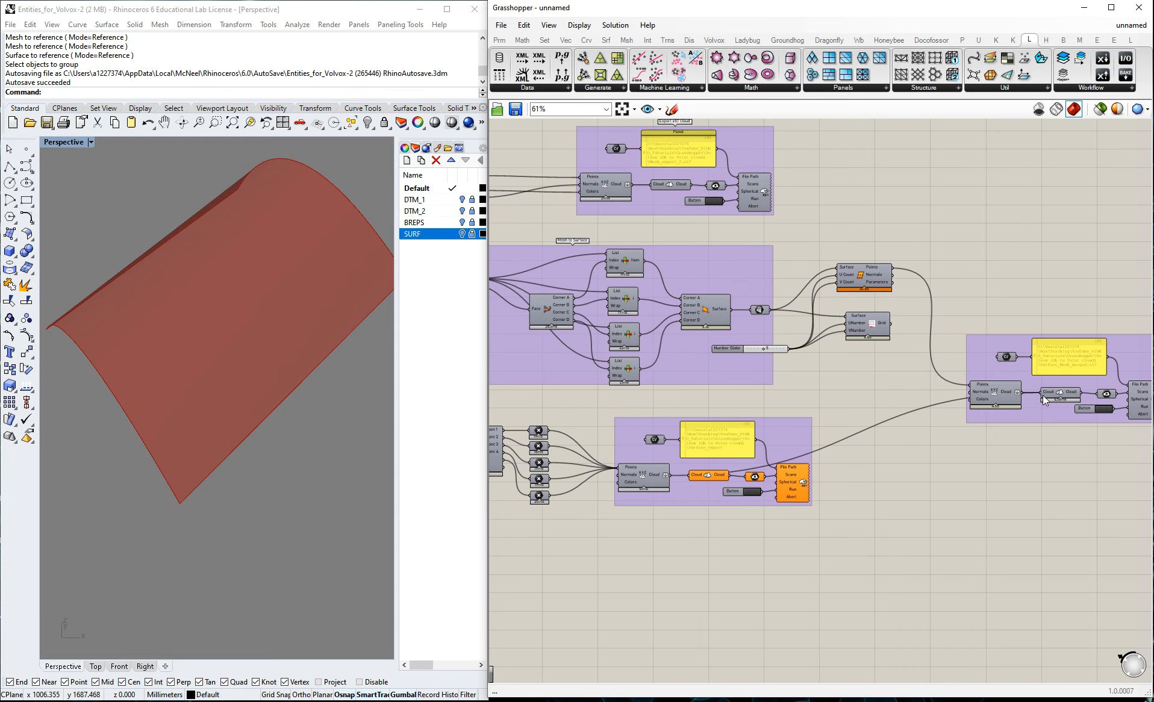
{"action": "scroll", "coordinate": [1062, 396], "scroll_direction": "down", "scroll_amount": 2}
{"action": "scroll", "coordinate": [1062, 394], "scroll_direction": "up", "scroll_amount": 2}
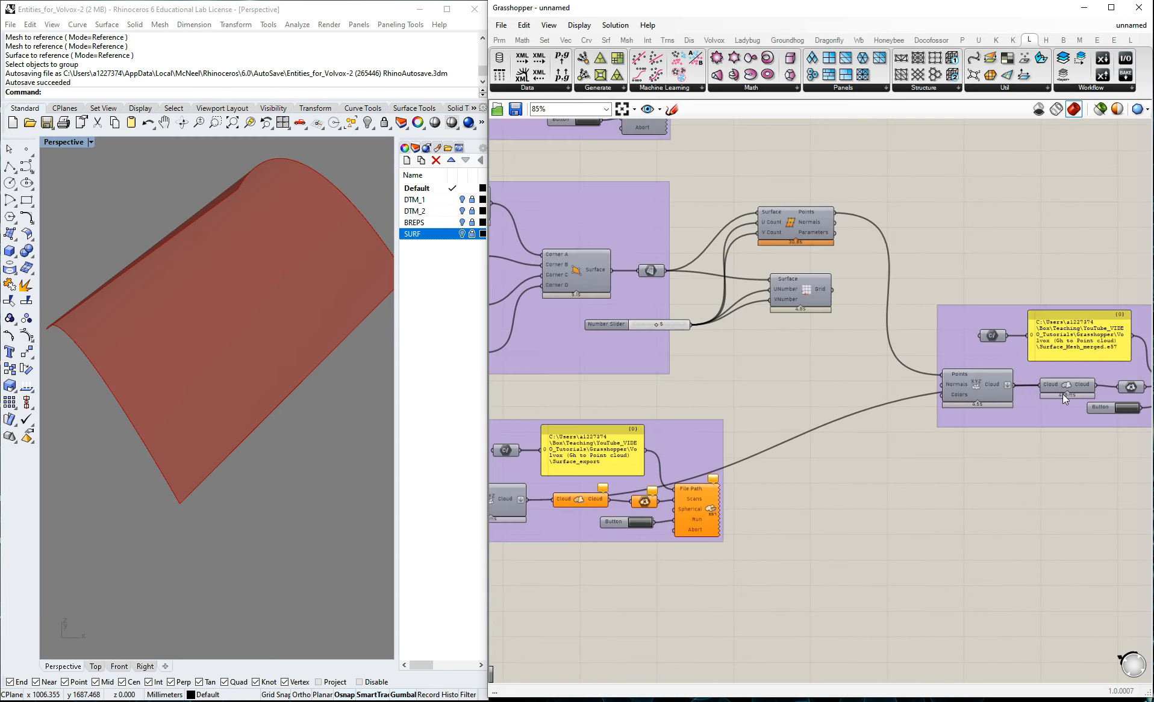
{"action": "scroll", "coordinate": [1034, 384], "scroll_direction": "down", "scroll_amount": 2}
{"action": "scroll", "coordinate": [1055, 385], "scroll_direction": "up", "scroll_amount": 2}
{"action": "scroll", "coordinate": [1047, 384], "scroll_direction": "up", "scroll_amount": 3}
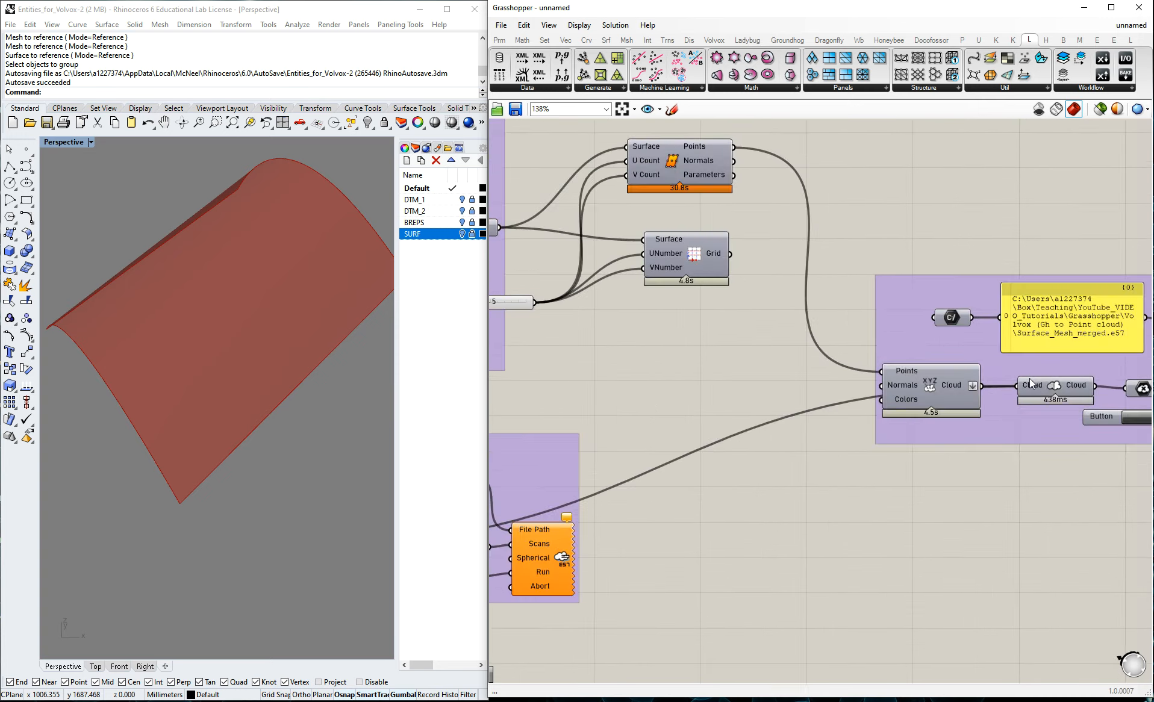
{"action": "scroll", "coordinate": [1027, 400], "scroll_direction": "down", "scroll_amount": 3}
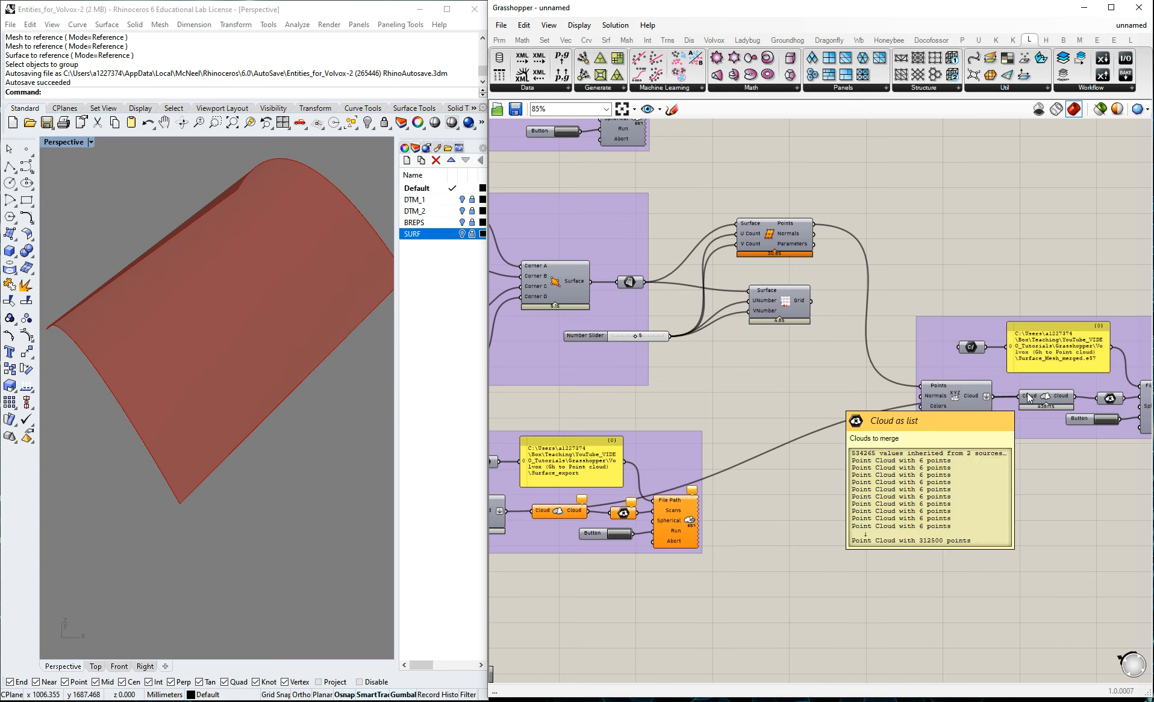
{"action": "scroll", "coordinate": [1029, 399], "scroll_direction": "down", "scroll_amount": 2}
{"action": "scroll", "coordinate": [1028, 402], "scroll_direction": "up", "scroll_amount": 4}
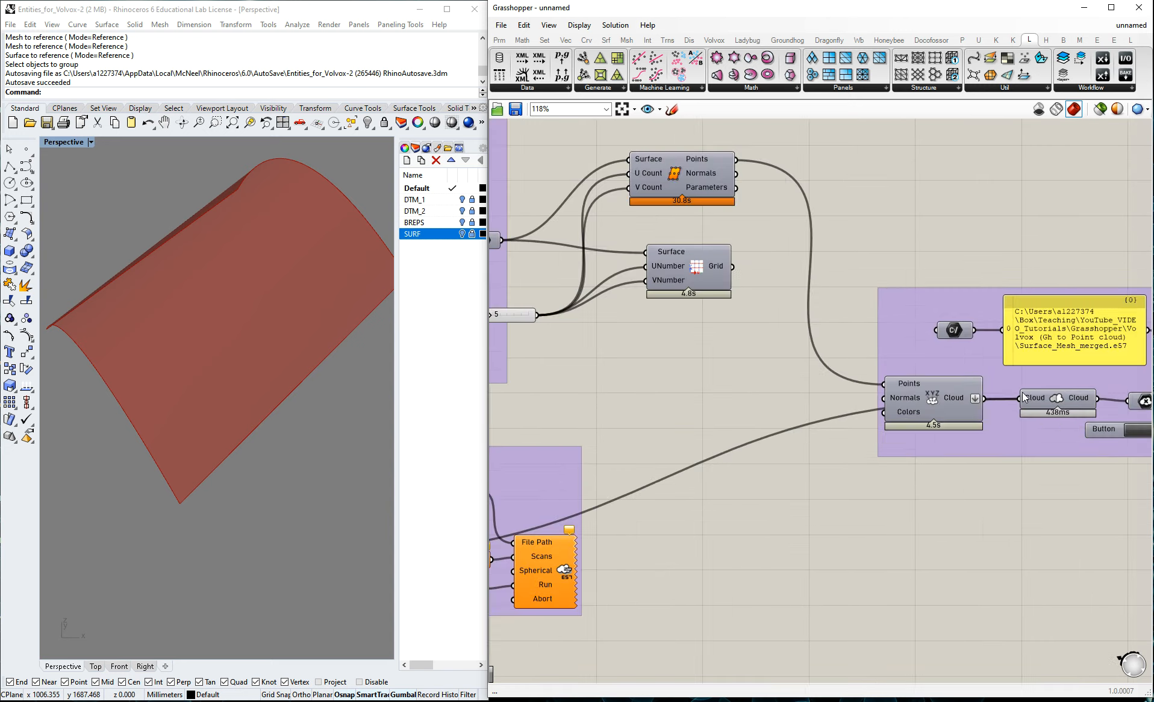
Disconnect all clouds from the merge component in the Surface_Mesh_merged group, and rewire both Construct Cloud outputs into it.
{"action": "right_click", "coordinate": [1026, 402]}
{"action": "mouse_move", "coordinate": [1041, 453]}
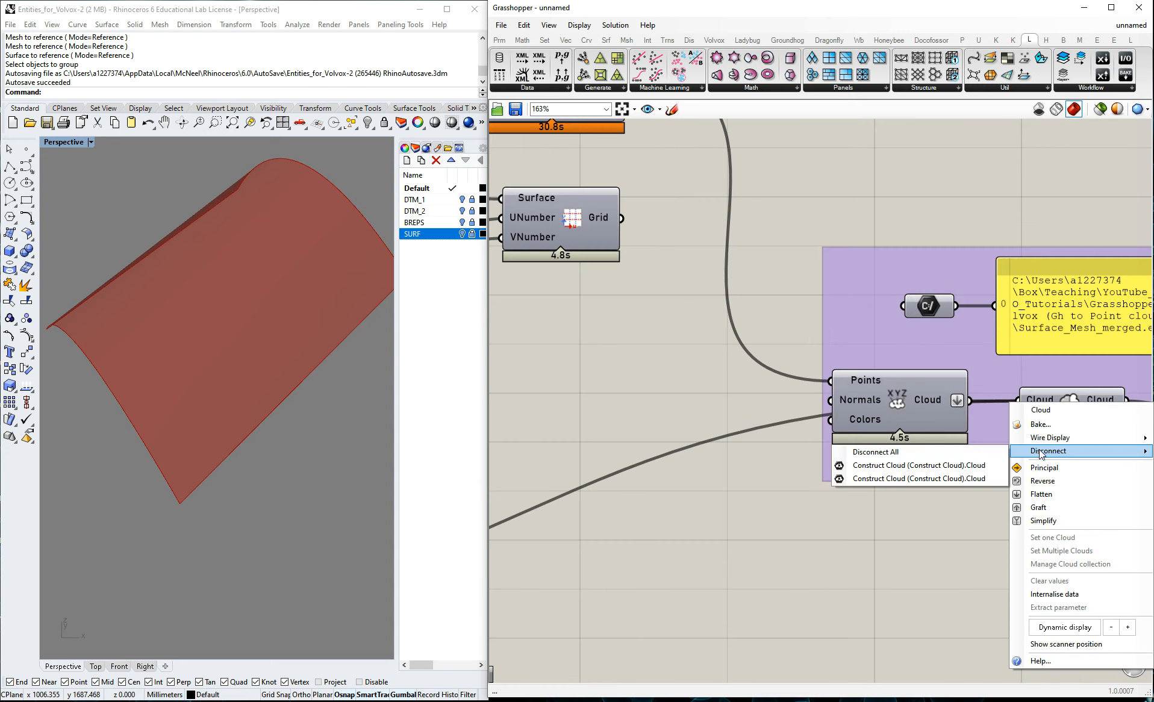
{"action": "left_click", "coordinate": [935, 453]}
{"action": "right_click", "coordinate": [844, 376]}
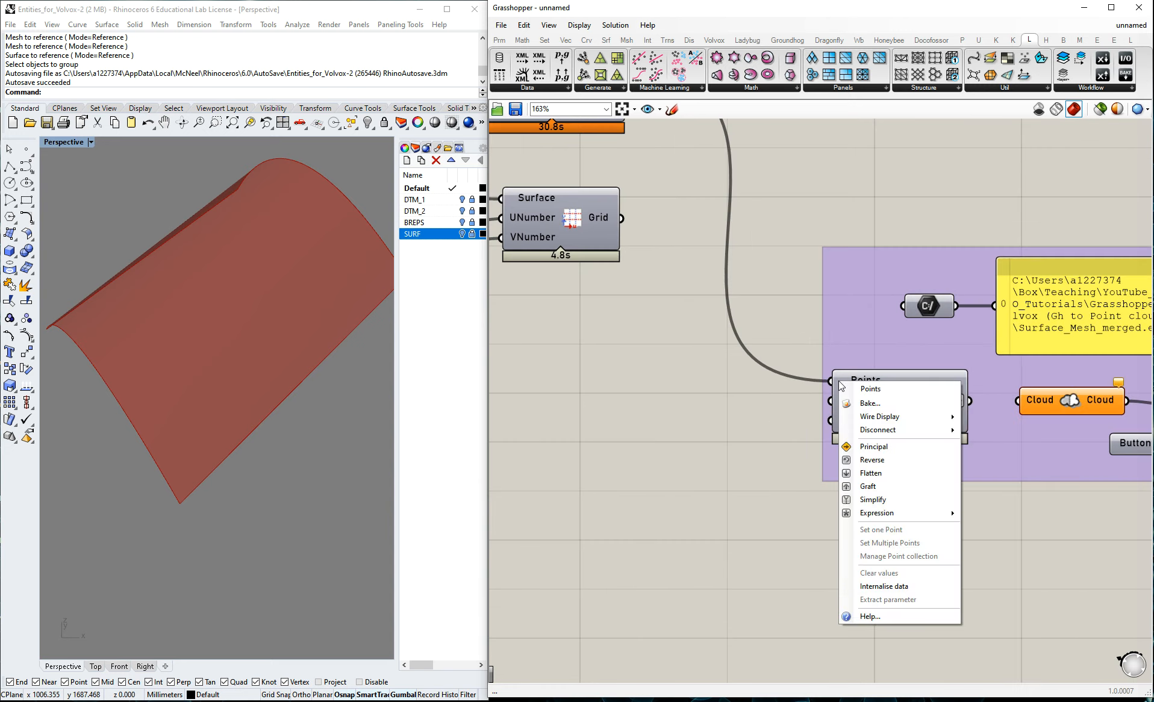
{"action": "mouse_move", "coordinate": [913, 430]}
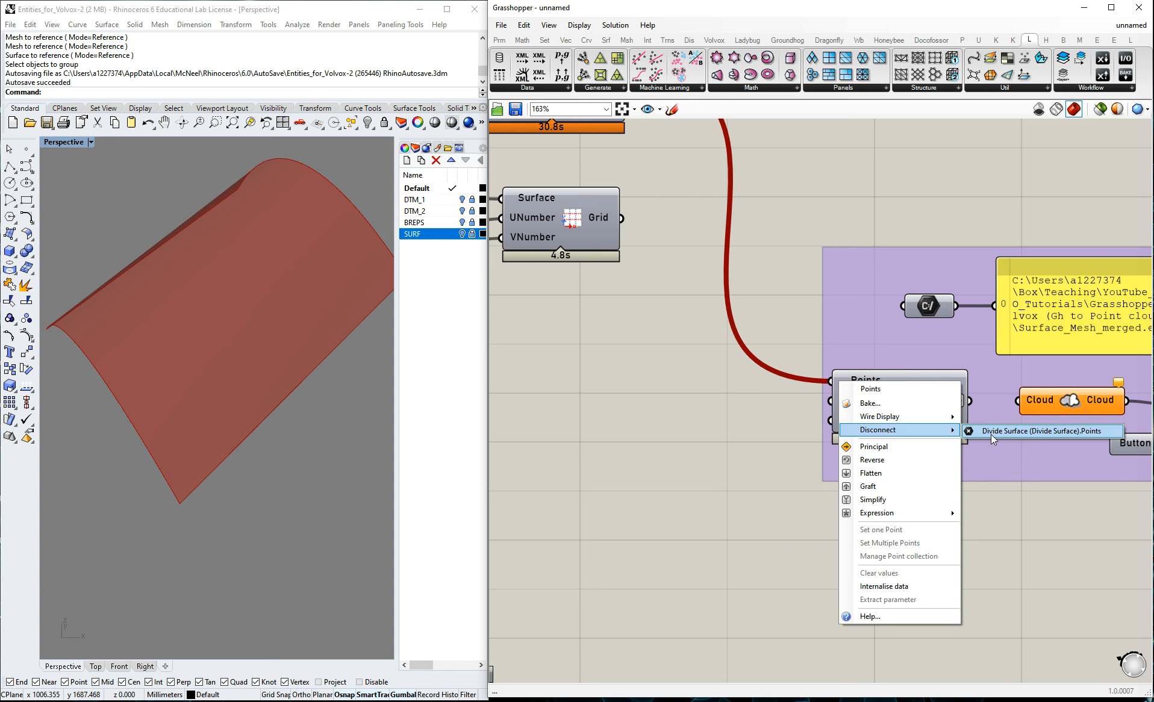
{"action": "scroll", "coordinate": [996, 358], "scroll_direction": "down", "scroll_amount": 4}
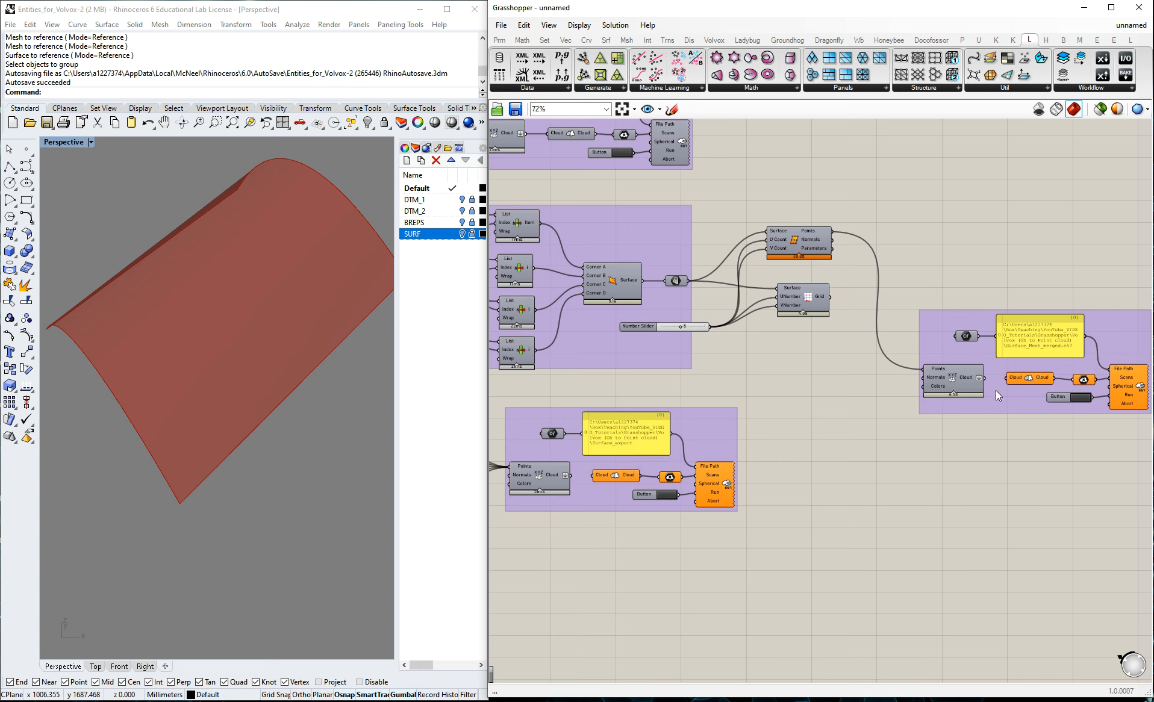
{"action": "scroll", "coordinate": [988, 378], "scroll_direction": "up", "scroll_amount": 1}
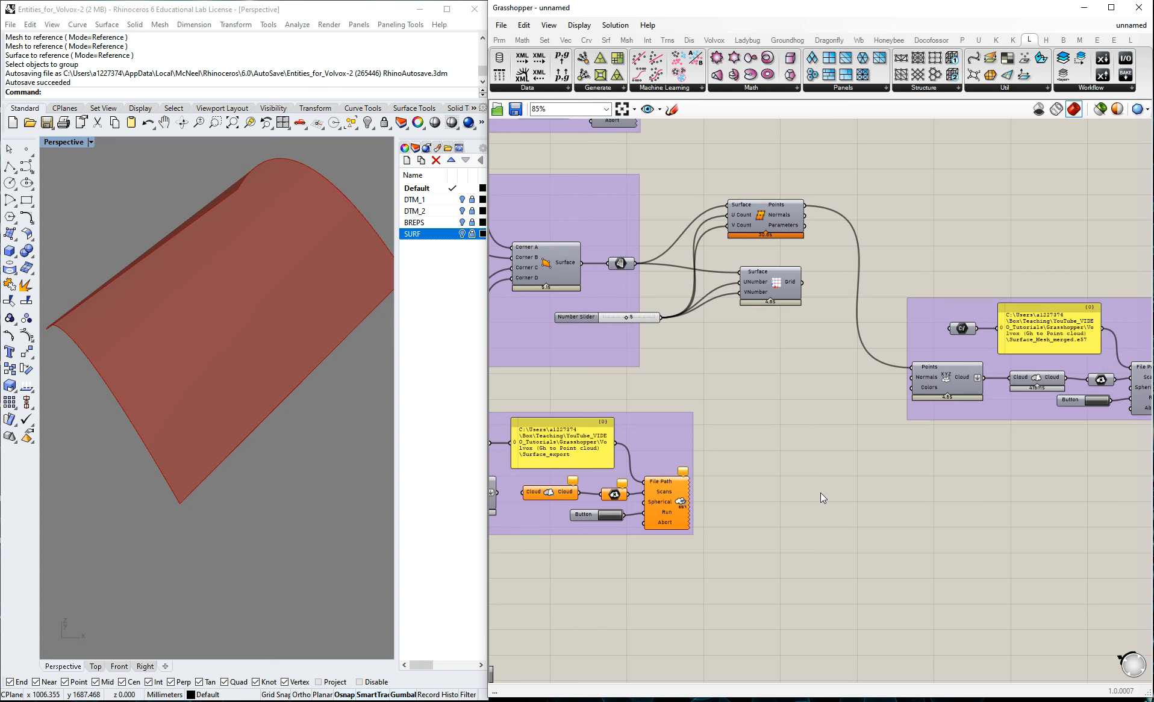
{"action": "left_click_drag", "start_coordinate": [497, 494], "coordinate": [1012, 380]}
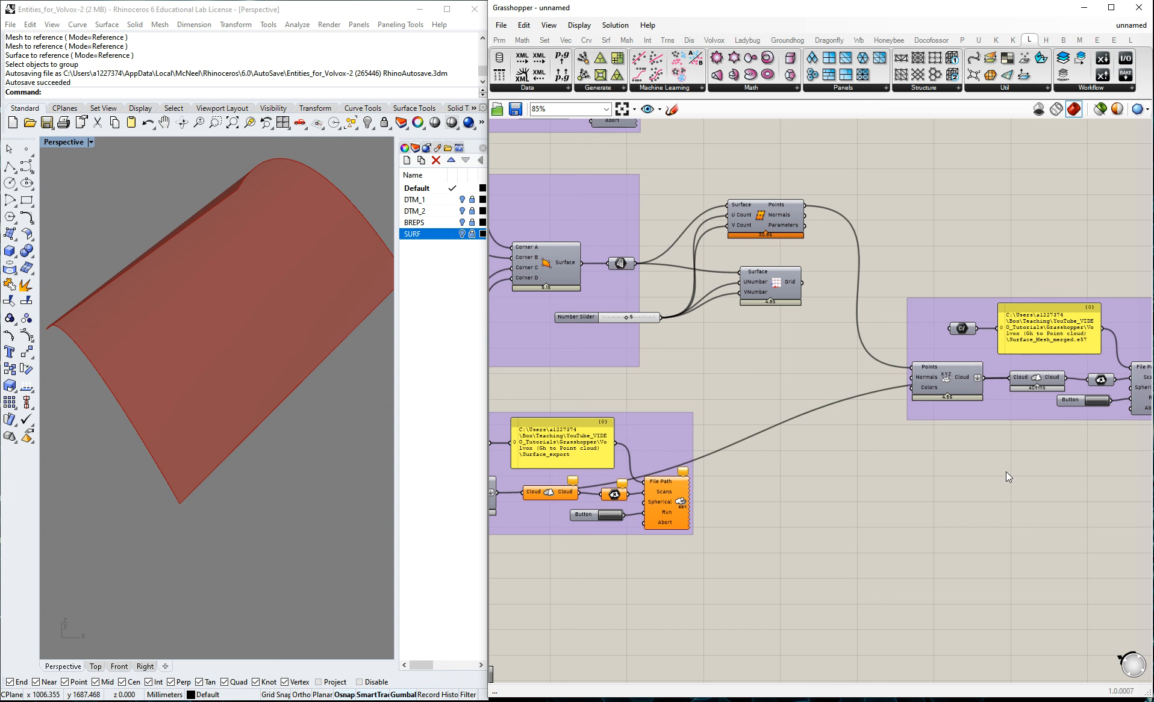
Group the surface parameter, its number slider, the surface division component and the five point parameters feeding the Surface_export cloud.
{"action": "scroll", "coordinate": [1084, 394], "scroll_direction": "down", "scroll_amount": 2}
{"action": "scroll", "coordinate": [859, 404], "scroll_direction": "down", "scroll_amount": 3}
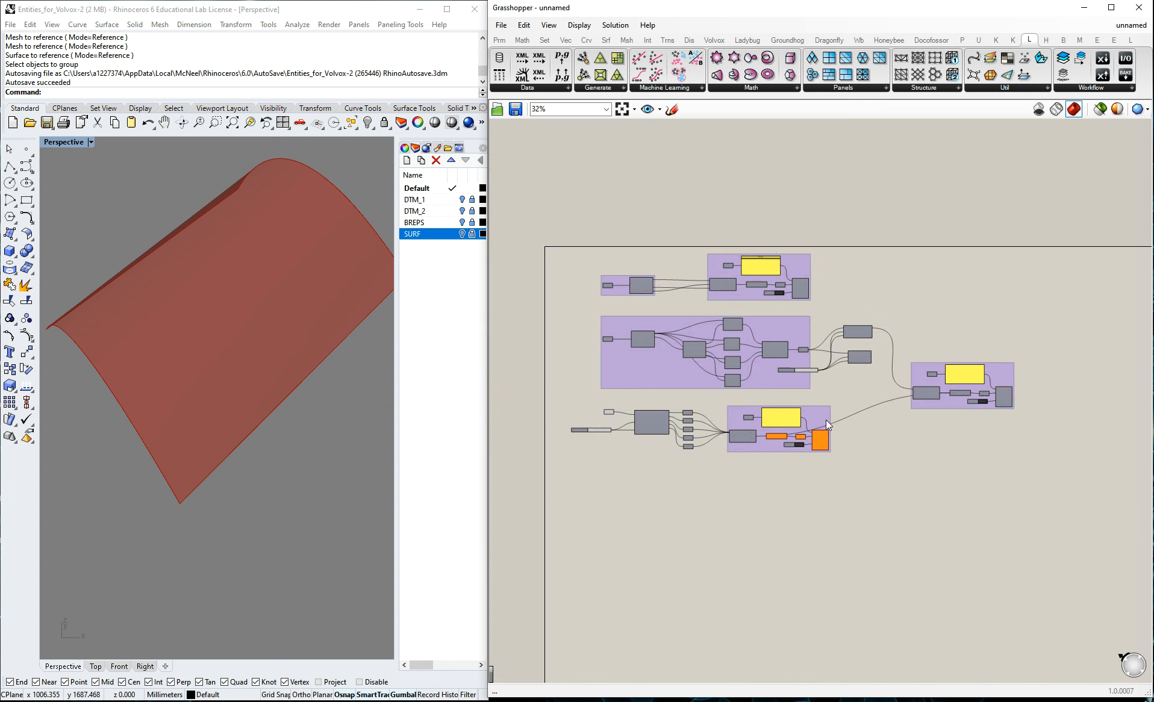
{"action": "scroll", "coordinate": [759, 424], "scroll_direction": "up", "scroll_amount": 3}
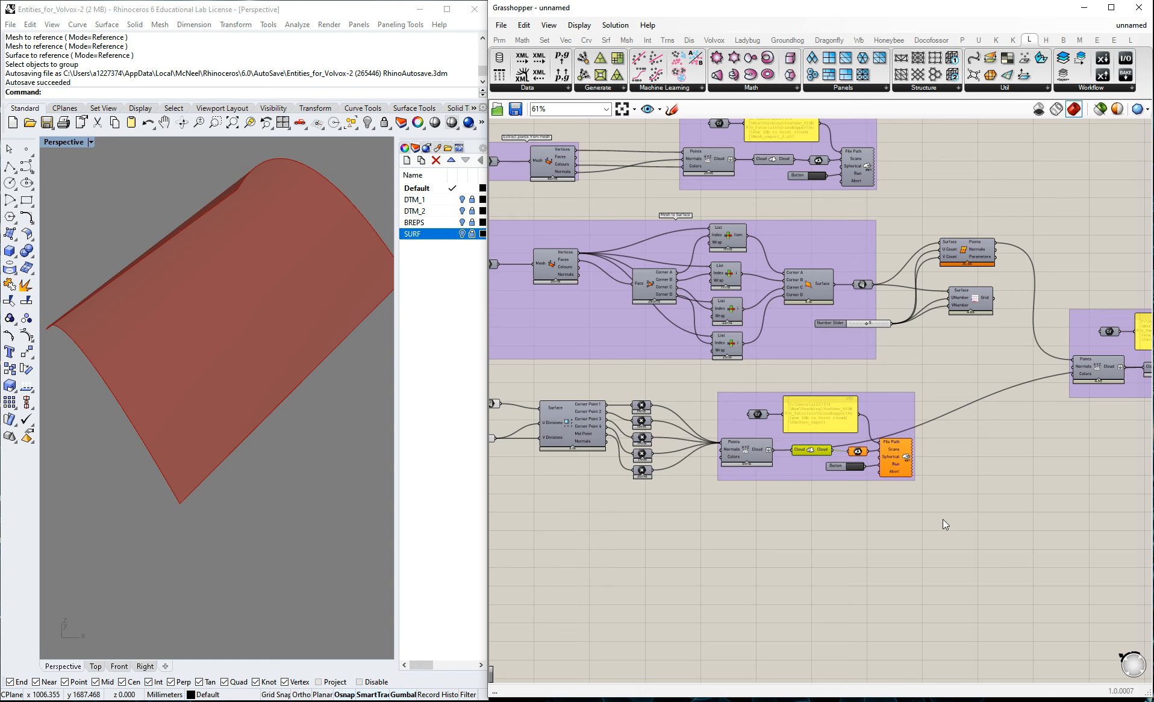
{"action": "scroll", "coordinate": [775, 428], "scroll_direction": "down", "scroll_amount": 2}
{"action": "scroll", "coordinate": [638, 424], "scroll_direction": "up", "scroll_amount": 2}
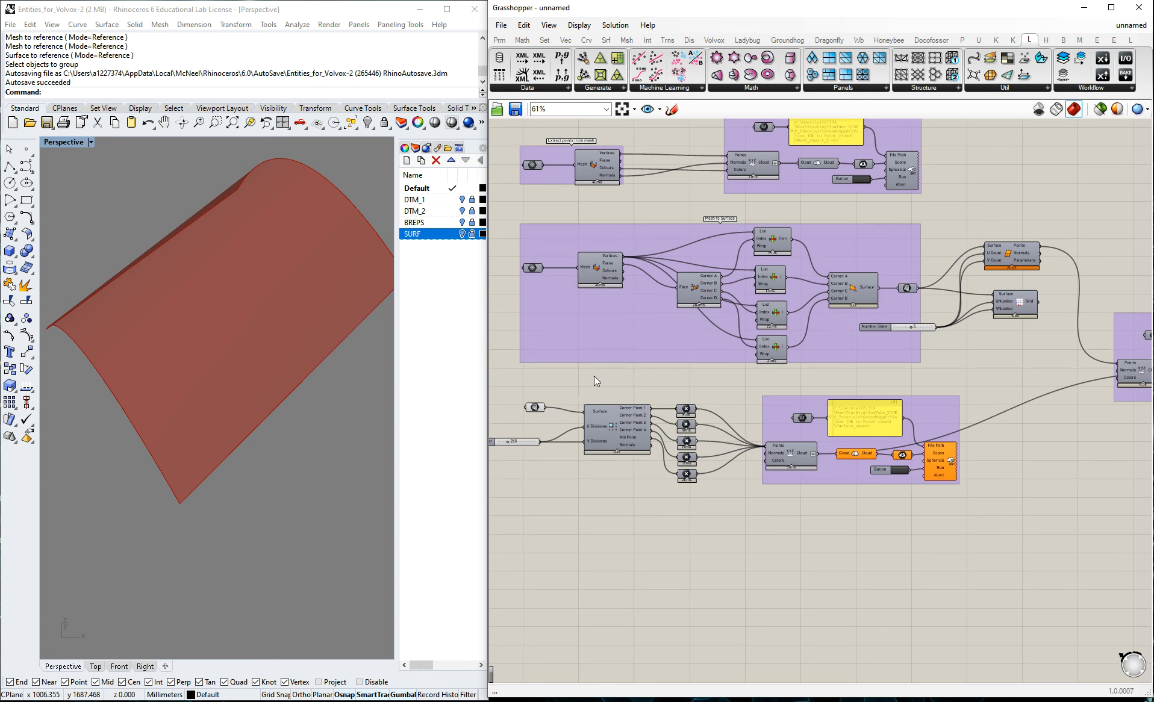
{"action": "scroll", "coordinate": [293, 275], "scroll_direction": "down", "scroll_amount": 2}
{"action": "scroll", "coordinate": [293, 275], "scroll_direction": "down", "scroll_amount": 2}
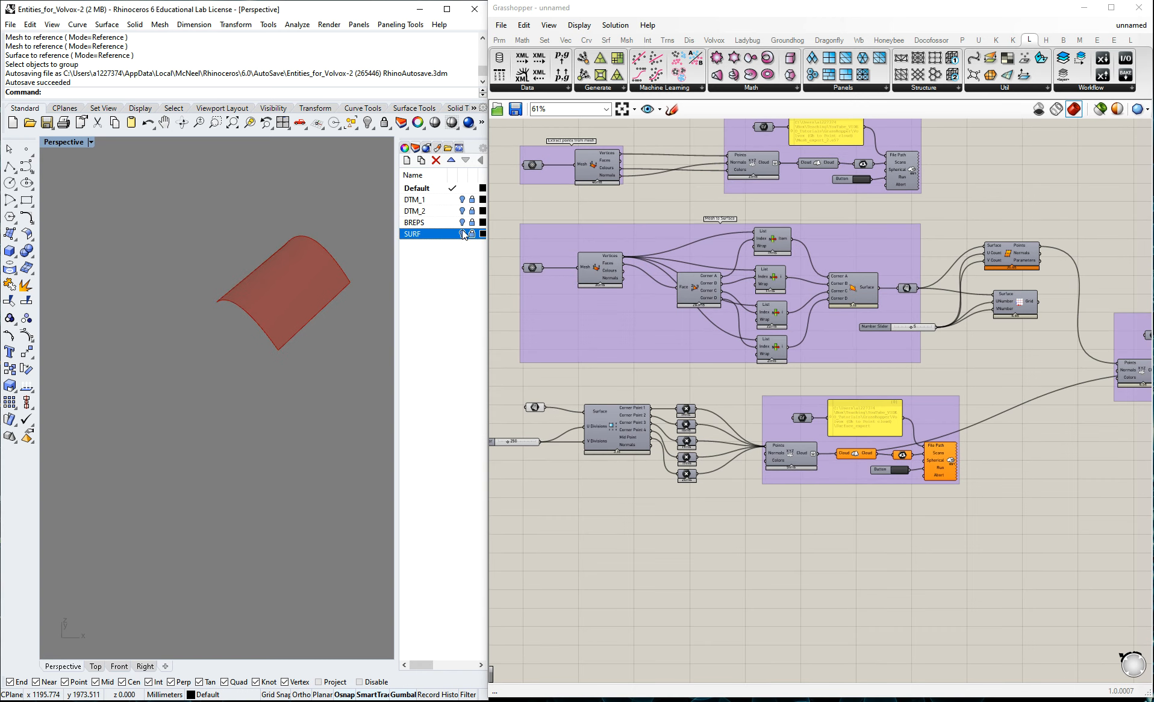
{"action": "scroll", "coordinate": [888, 390], "scroll_direction": "down", "scroll_amount": 3}
{"action": "scroll", "coordinate": [710, 423], "scroll_direction": "up", "scroll_amount": 3}
{"action": "left_click_drag", "start_coordinate": [546, 356], "coordinate": [832, 486]}
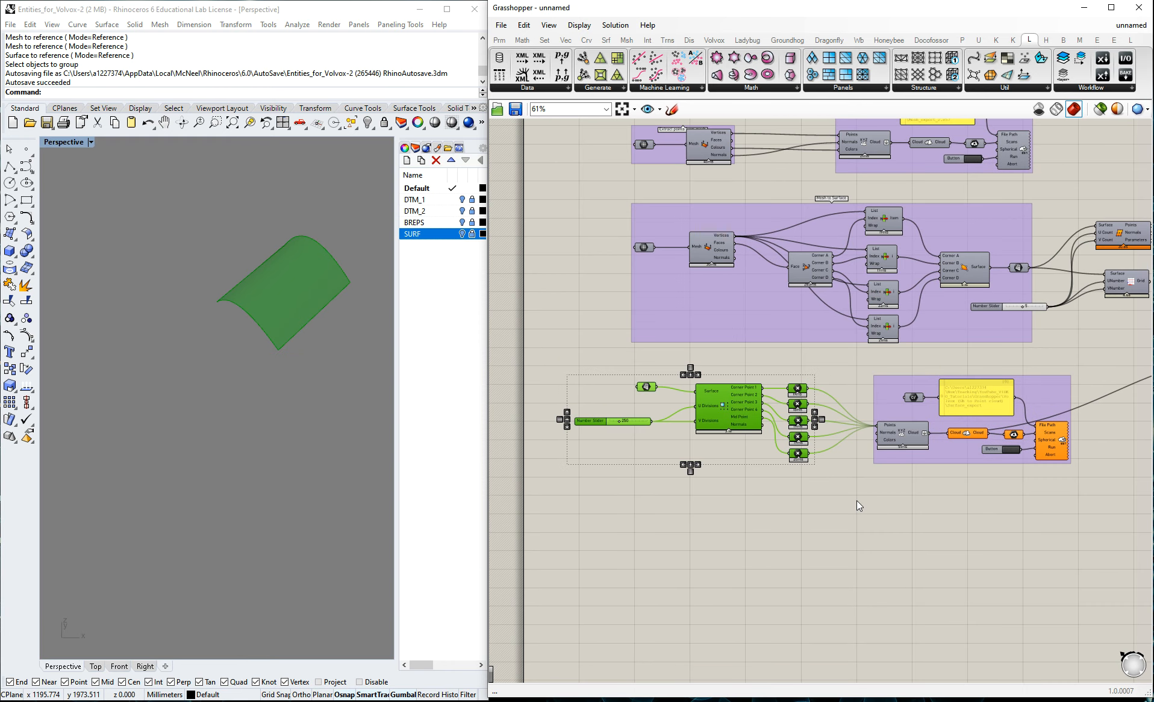
{"action": "key", "text": "ctrl+g"}
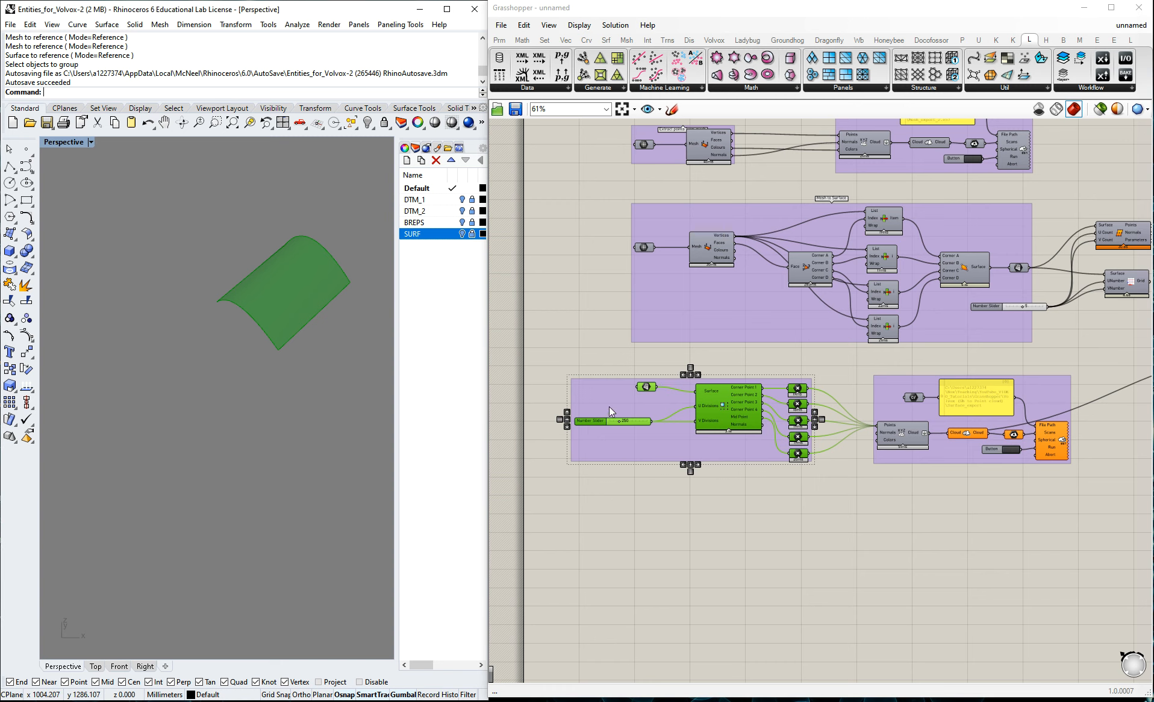
Name the new group "Generate points on surface" and move it closer to the Surface_export group.
{"action": "right_click", "coordinate": [593, 394]}
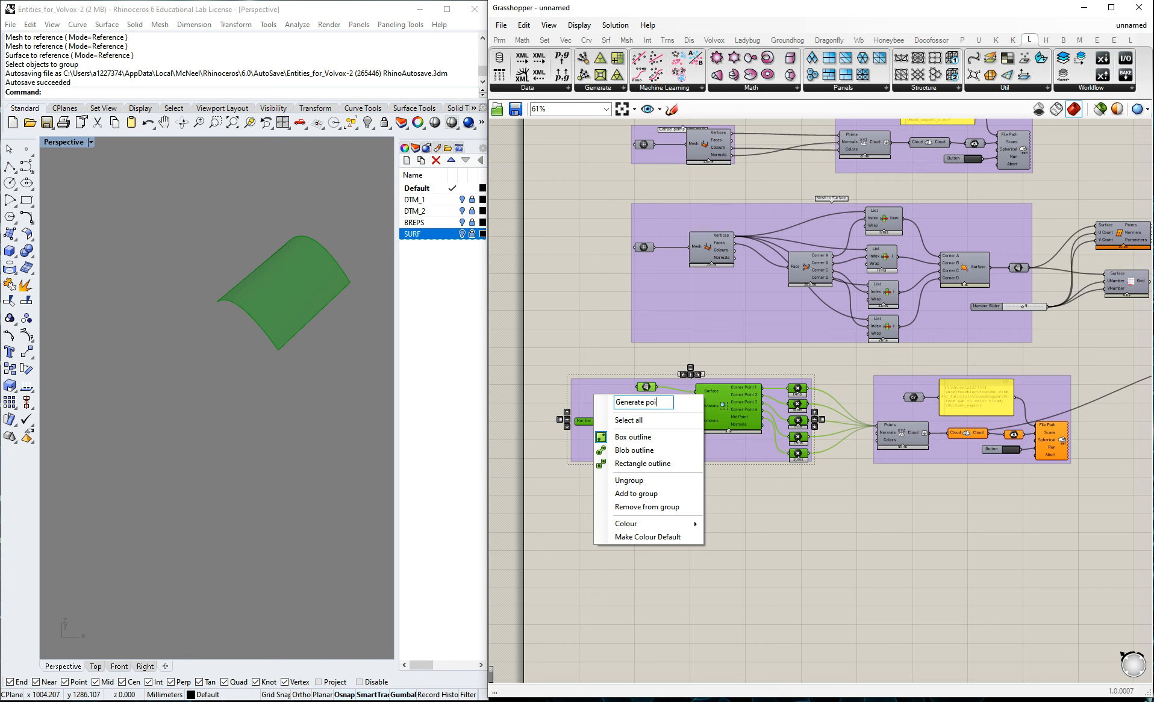
{"action": "type", "text": "Generate points on surface"}
{"action": "left_click", "coordinate": [768, 540]}
{"action": "left_click_drag", "start_coordinate": [710, 445], "coordinate": [742, 445]}
{"action": "left_click", "coordinate": [773, 509]}
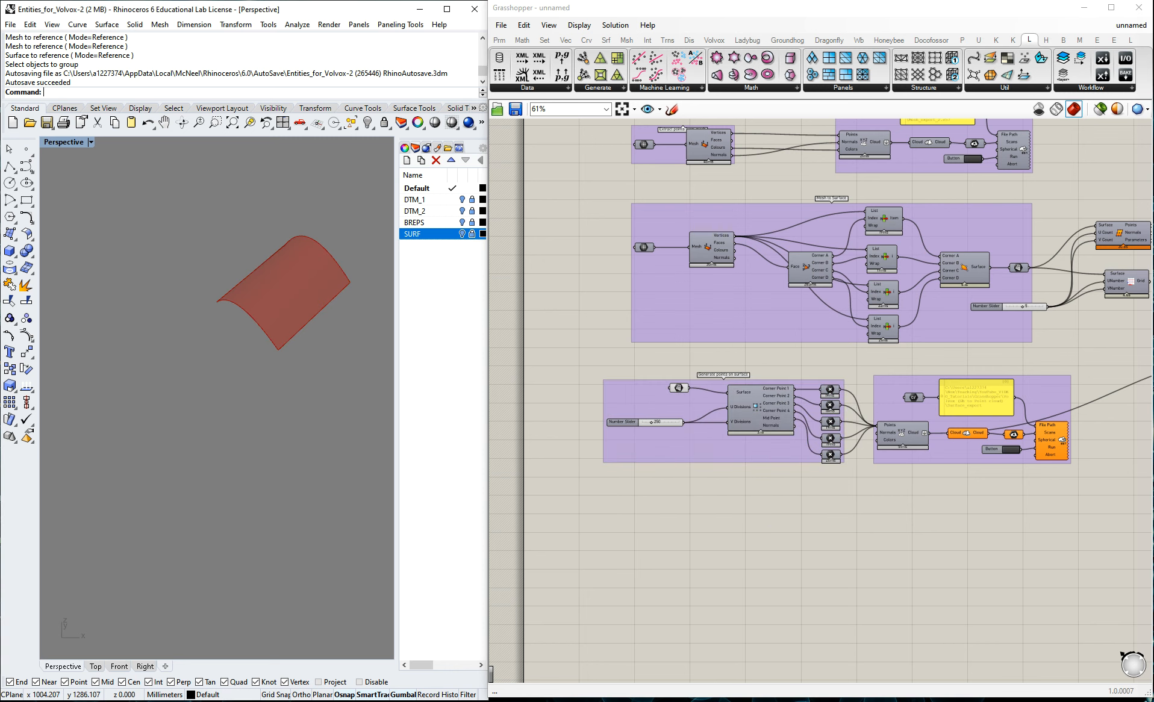
Turn on the BREPS layer in Rhino to display its box objects.
{"action": "left_click", "coordinate": [462, 223]}
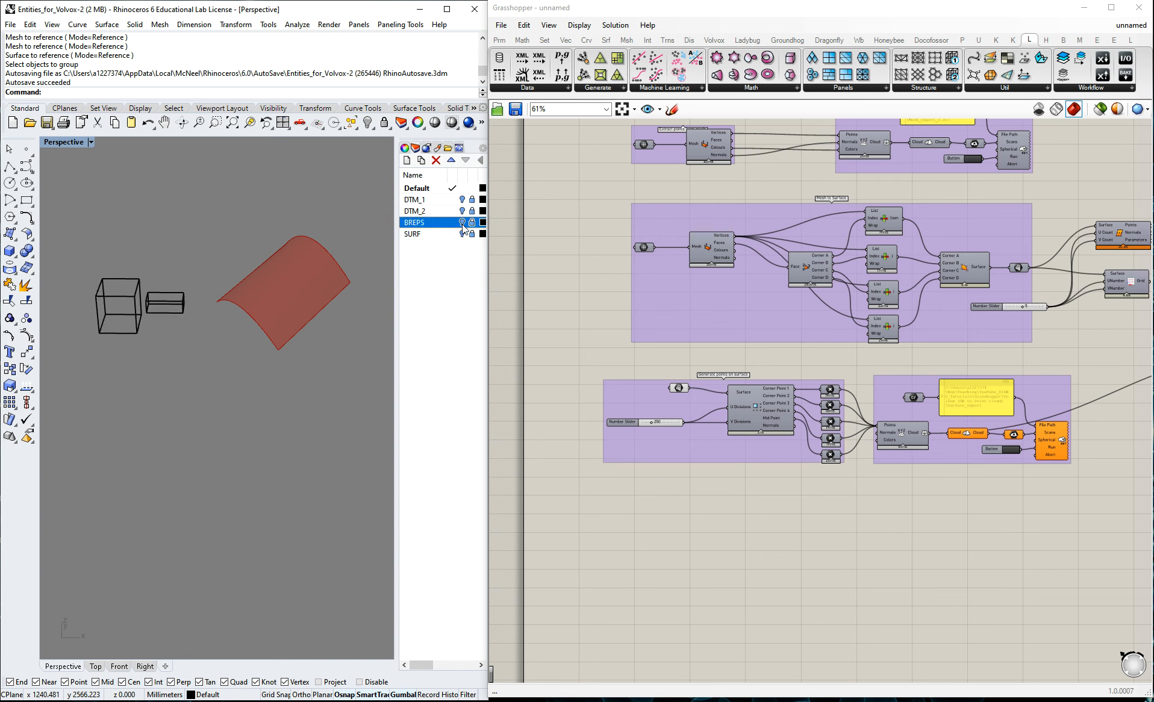
{"action": "left_click", "coordinate": [11, 253]}
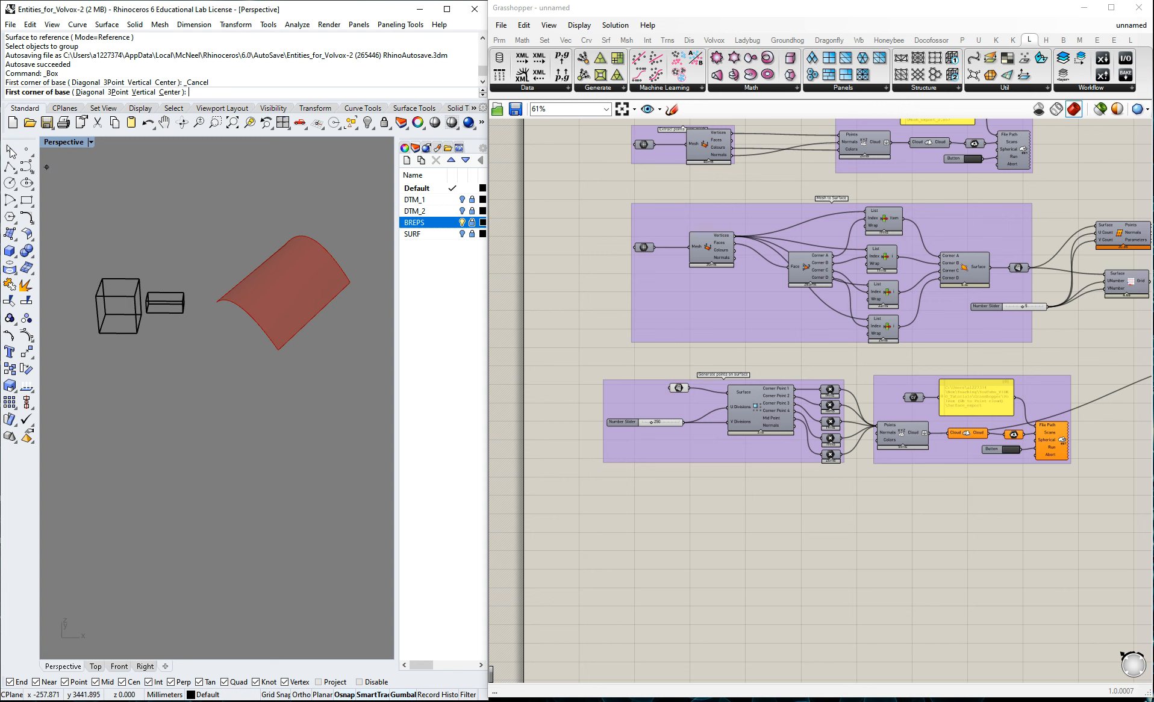
{"action": "key", "text": "Escape"}
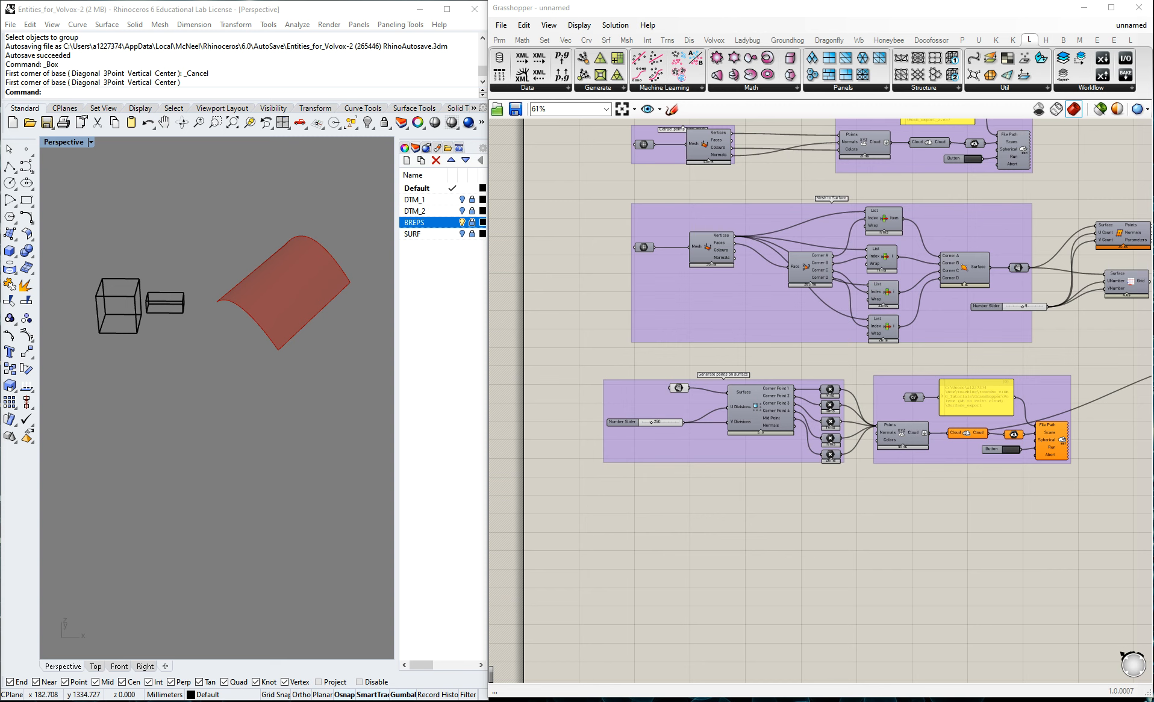
Add a Brep parameter in the empty canvas area below the "Generate points on surface" group.
{"action": "scroll", "coordinate": [675, 535], "scroll_direction": "up", "scroll_amount": 3}
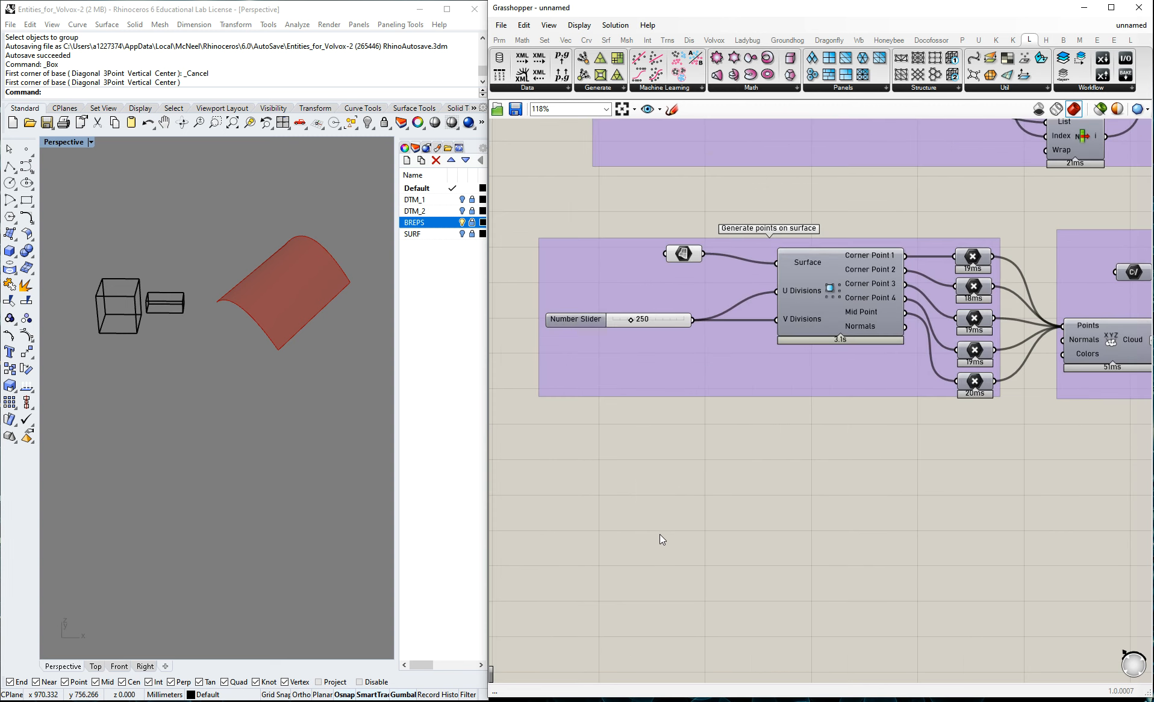
{"action": "double_click", "coordinate": [662, 517]}
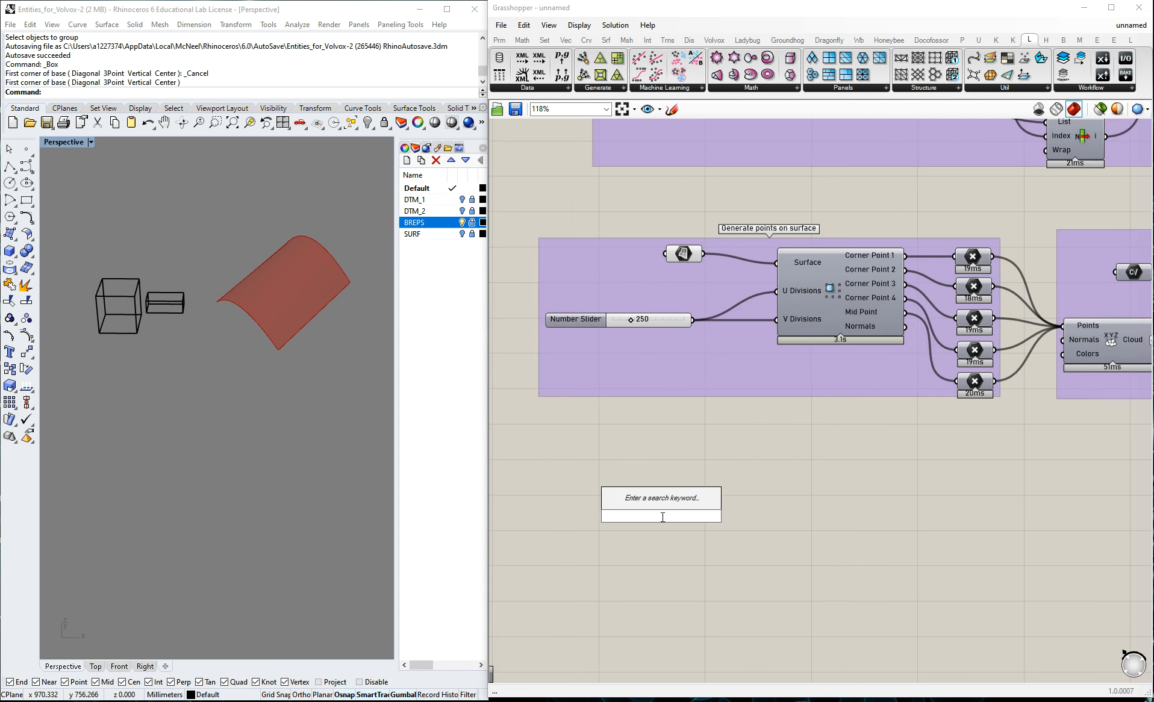
{"action": "type", "text": "breo"}
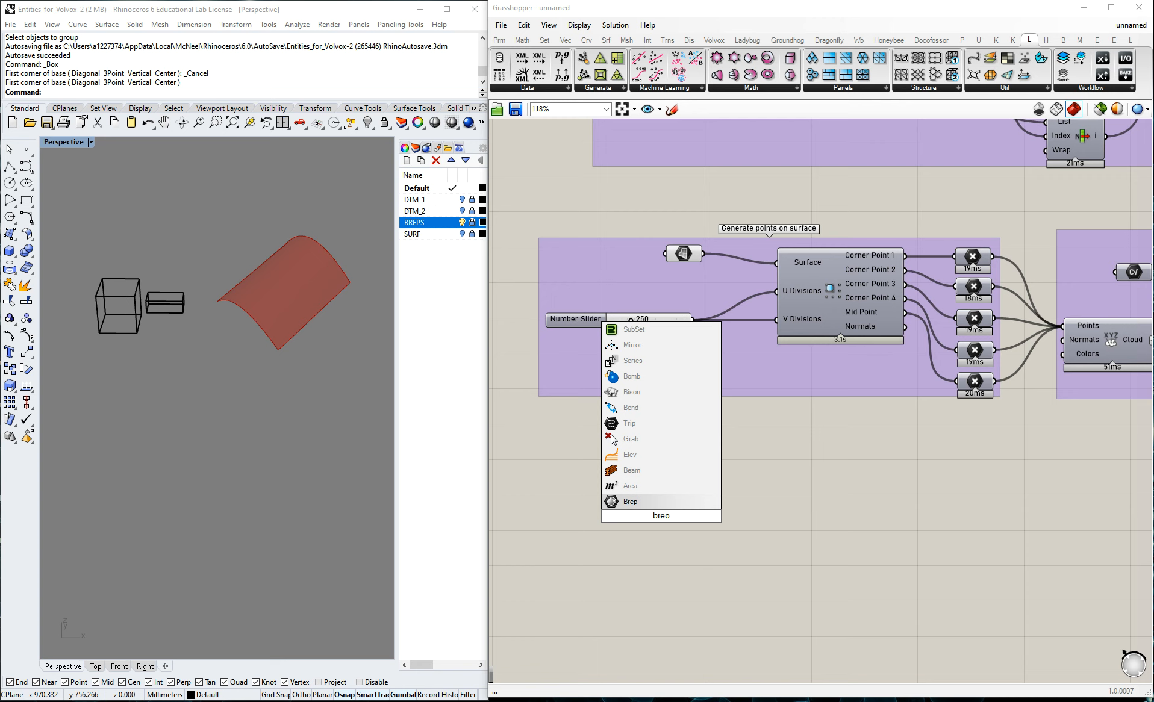
{"action": "key", "text": "BackSpace"}
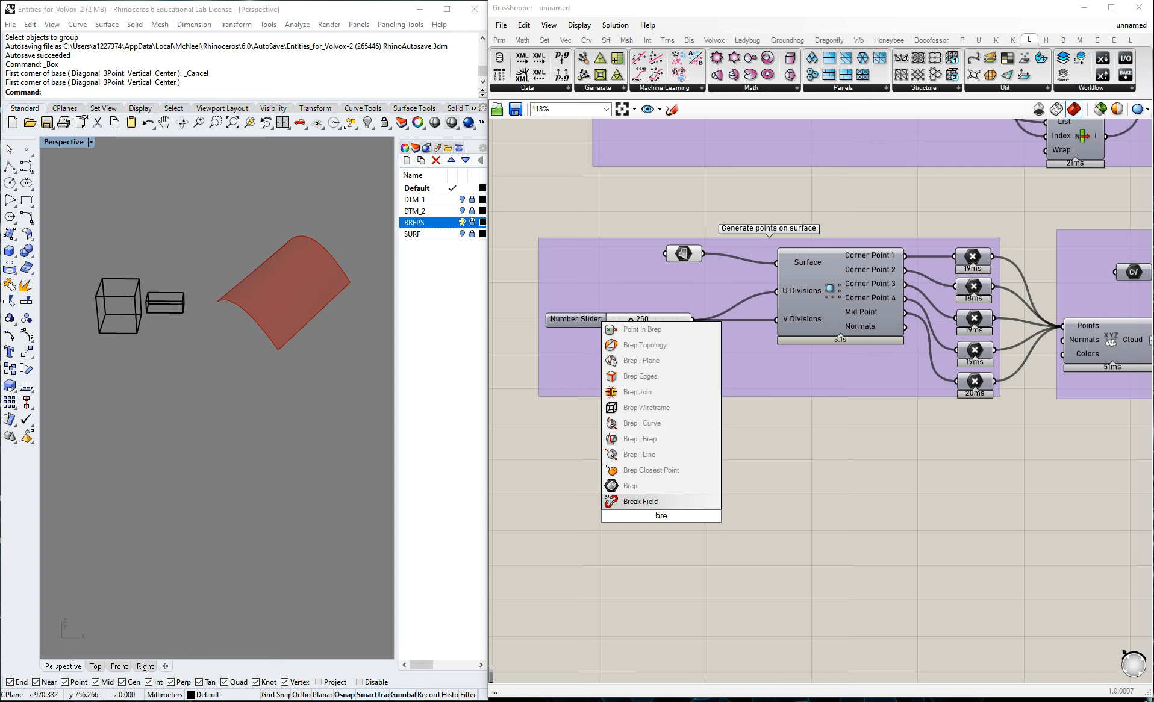
{"action": "type", "text": "p"}
{"action": "key", "text": "Return"}
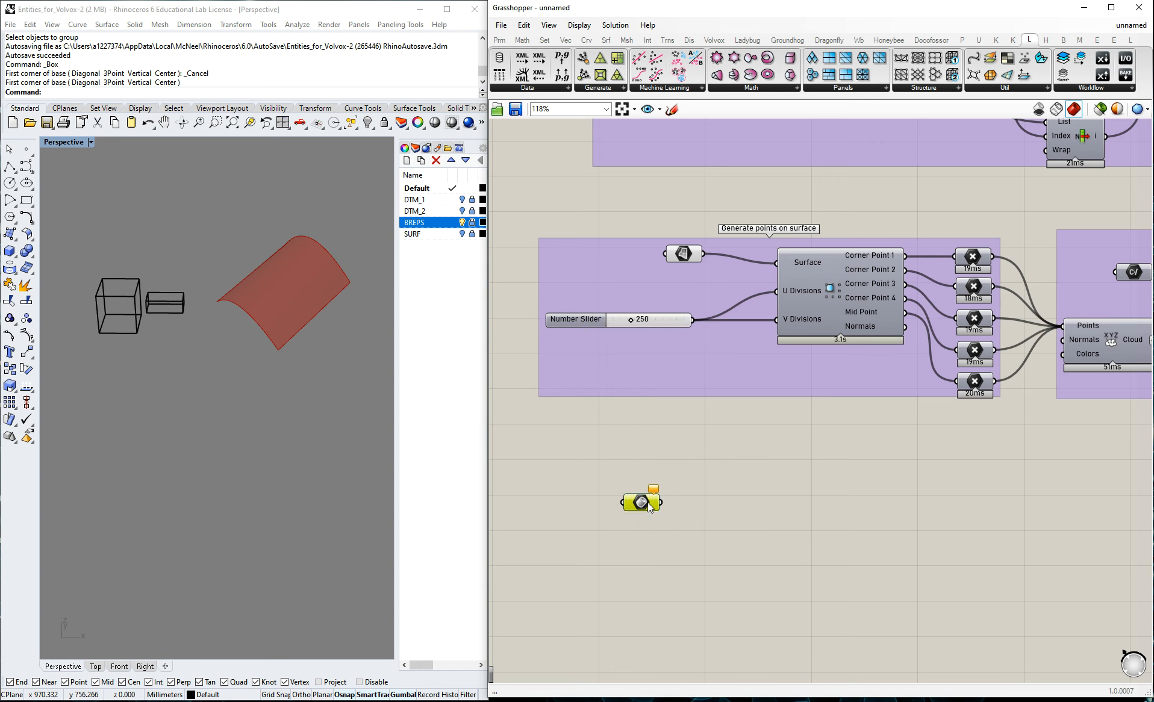
{"action": "left_click", "coordinate": [818, 501]}
{"action": "scroll", "coordinate": [712, 500], "scroll_direction": "down", "scroll_amount": 3}
{"action": "scroll", "coordinate": [713, 499], "scroll_direction": "up", "scroll_amount": 2}
{"action": "left_click_drag", "start_coordinate": [646, 499], "coordinate": [686, 495]}
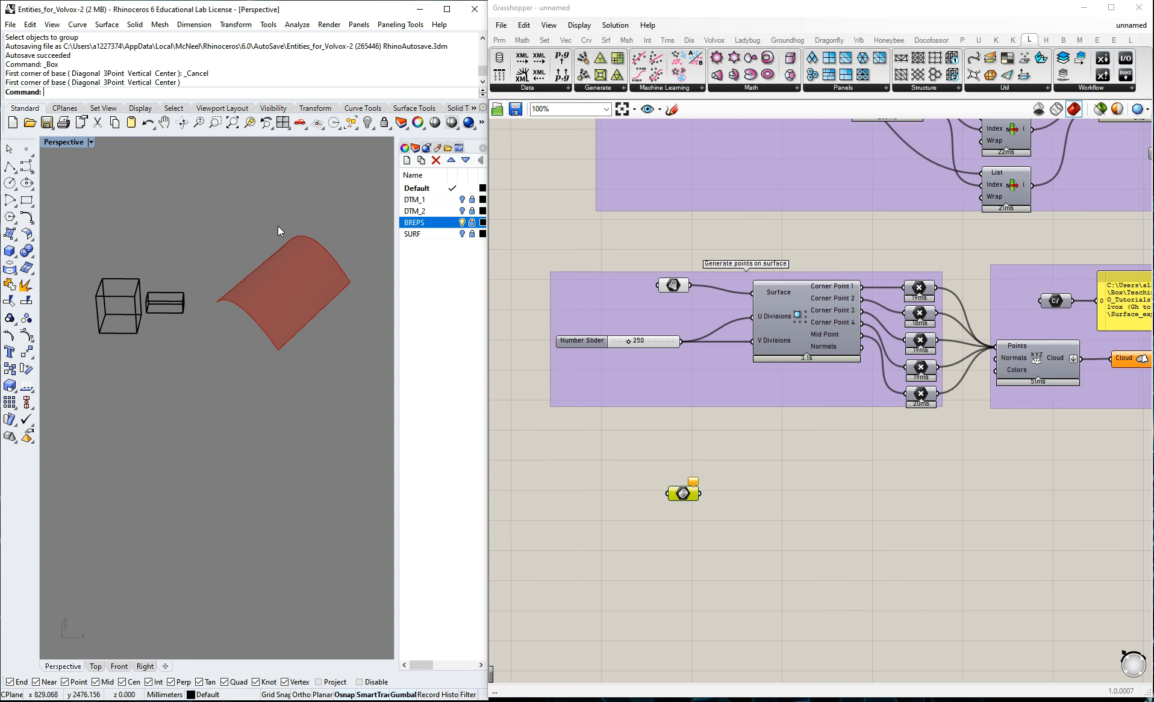
With the BREPS layer off, hide the preview of the surface parameter and enable the preview of the new Brep parameter.
{"action": "left_click", "coordinate": [463, 223]}
{"action": "middle_click", "coordinate": [677, 287]}
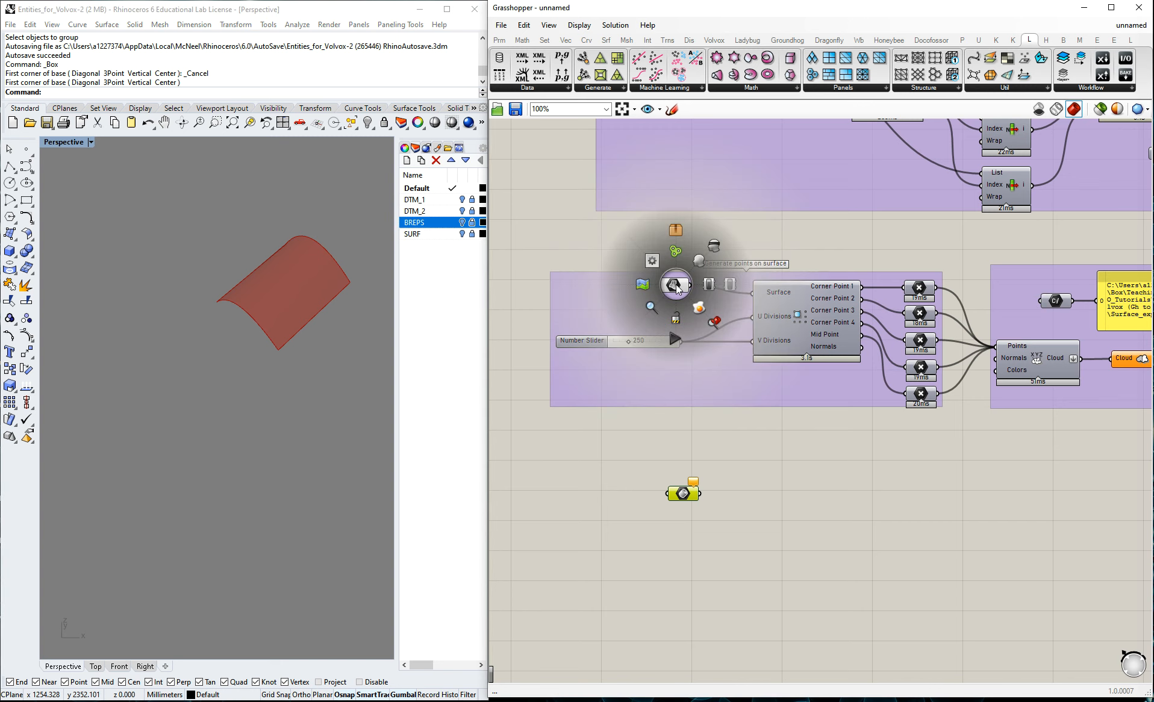
{"action": "left_click", "coordinate": [677, 289]}
{"action": "middle_click", "coordinate": [679, 285]}
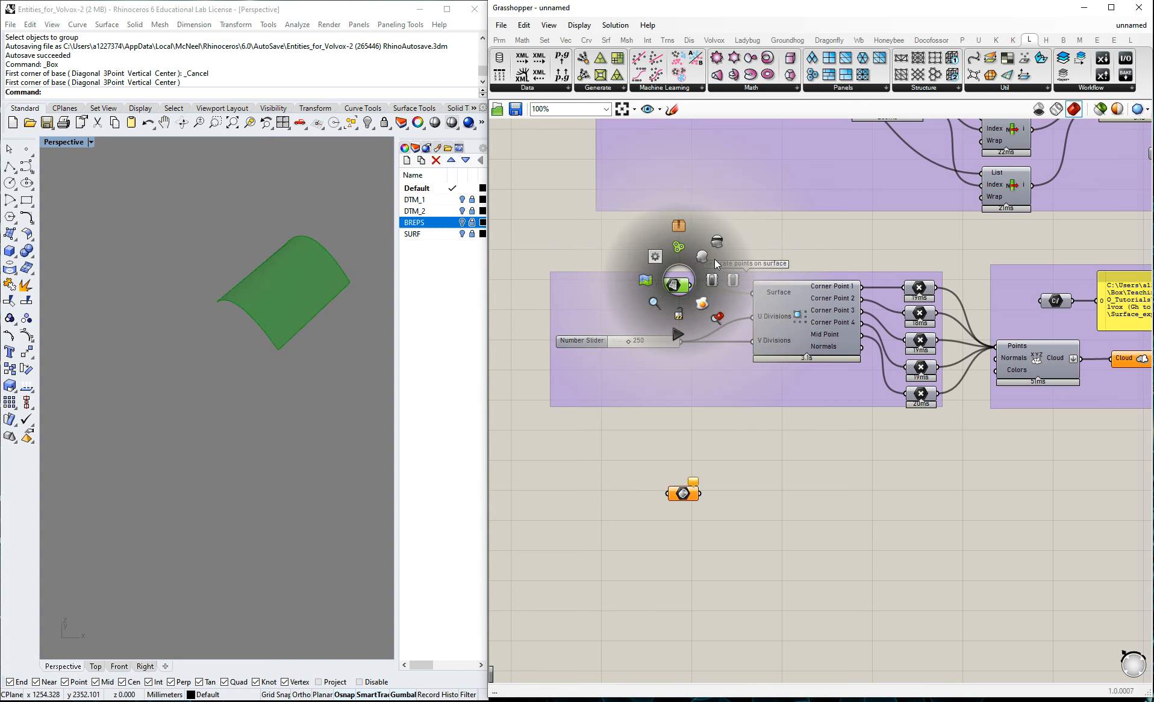
{"action": "left_click", "coordinate": [715, 258]}
{"action": "left_click", "coordinate": [736, 463]}
{"action": "left_click", "coordinate": [676, 494]}
{"action": "middle_click", "coordinate": [682, 492]}
{"action": "left_click", "coordinate": [707, 470]}
Turn on and unlock the BREPS layer, and reference both box objects in the Brep parameter as multiple breps.
{"action": "left_click", "coordinate": [463, 223]}
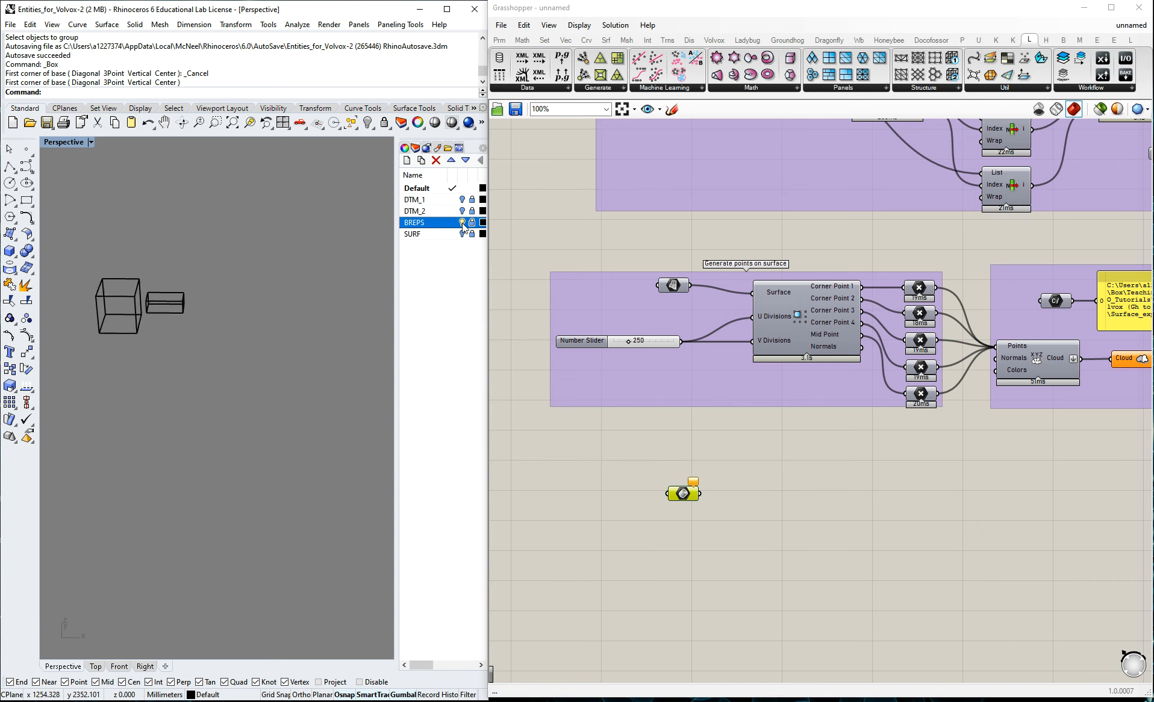
{"action": "right_click", "coordinate": [684, 493]}
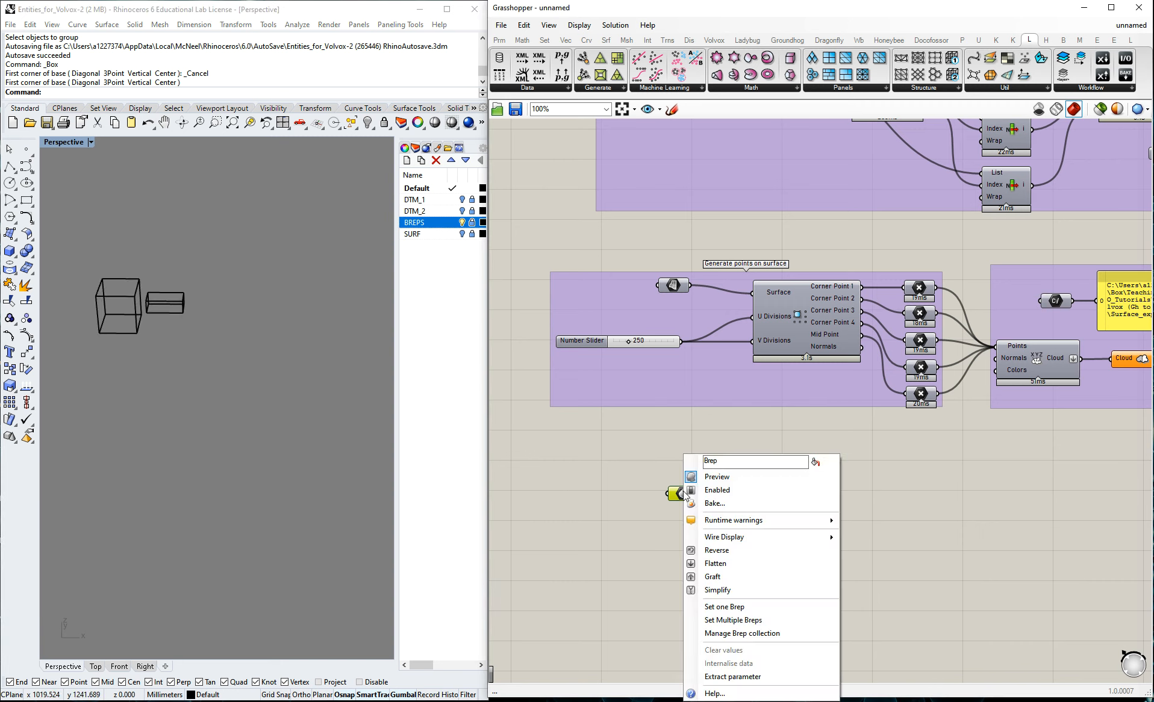
{"action": "left_click", "coordinate": [733, 620]}
{"action": "left_click", "coordinate": [61, 248]}
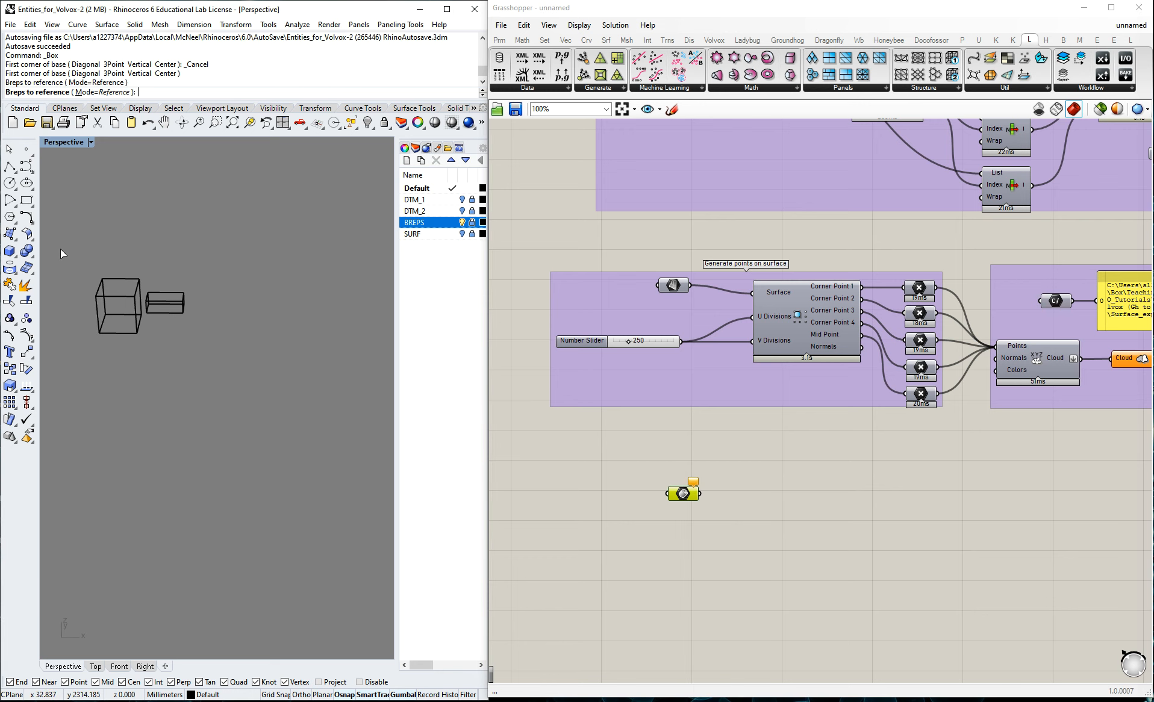
{"action": "left_click", "coordinate": [472, 222]}
{"action": "left_click_drag", "start_coordinate": [235, 348], "coordinate": [62, 237]}
{"action": "key", "text": "Return"}
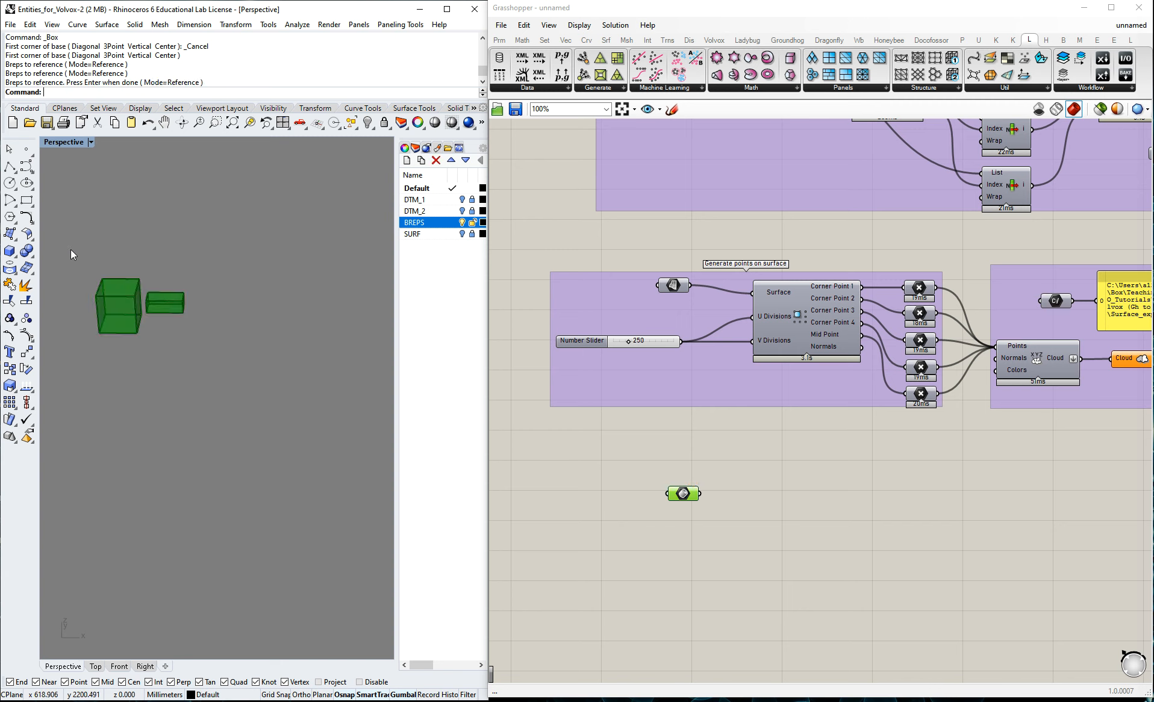
Lock and turn off the BREPS layer, and check the referenced boxes in the perspective view.
{"action": "left_click", "coordinate": [472, 223]}
{"action": "left_click", "coordinate": [716, 474]}
{"action": "scroll", "coordinate": [145, 309], "scroll_direction": "up", "scroll_amount": 6}
{"action": "scroll", "coordinate": [145, 310], "scroll_direction": "down", "scroll_amount": 2}
{"action": "right_click_drag", "start_coordinate": [151, 312], "coordinate": [187, 342]}
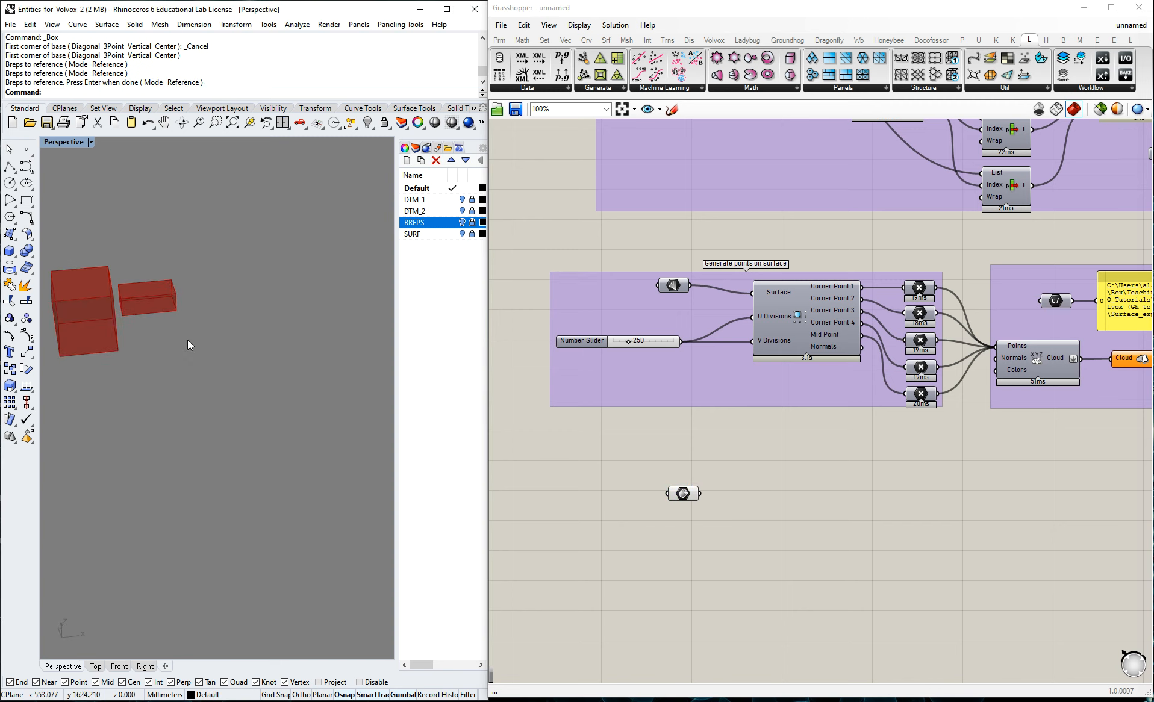
{"action": "scroll", "coordinate": [242, 332], "scroll_direction": "down", "scroll_amount": 2}
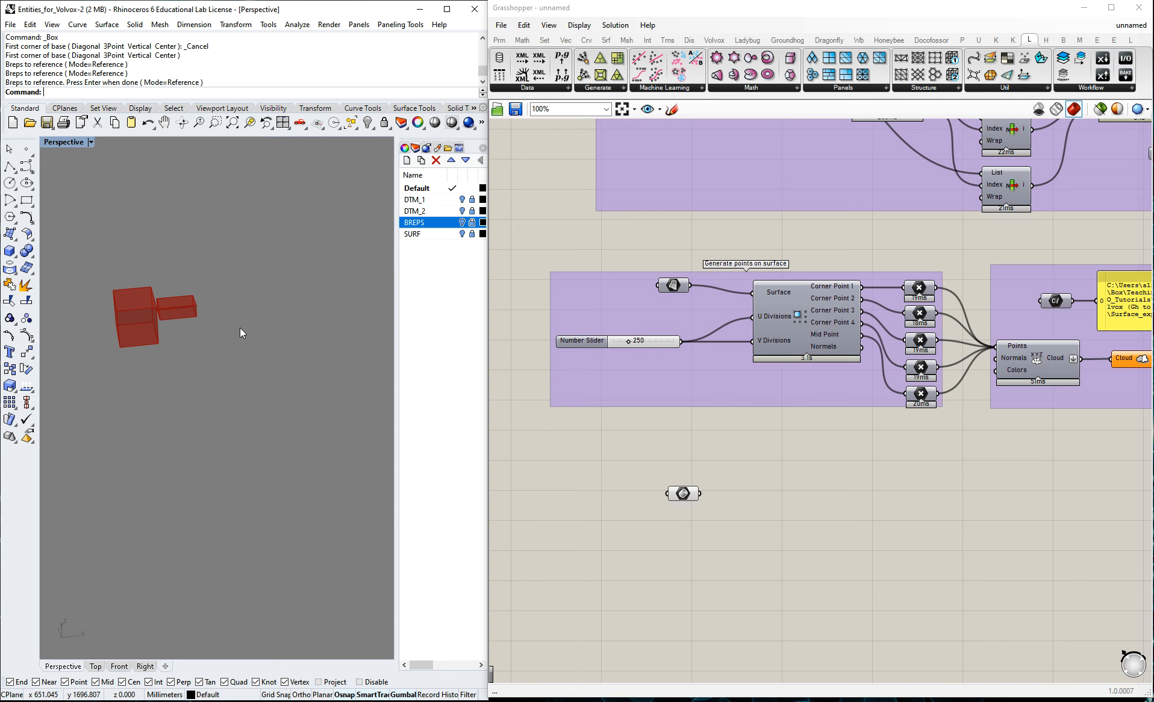
{"action": "left_click", "coordinate": [685, 496]}
{"action": "left_click", "coordinate": [755, 467]}
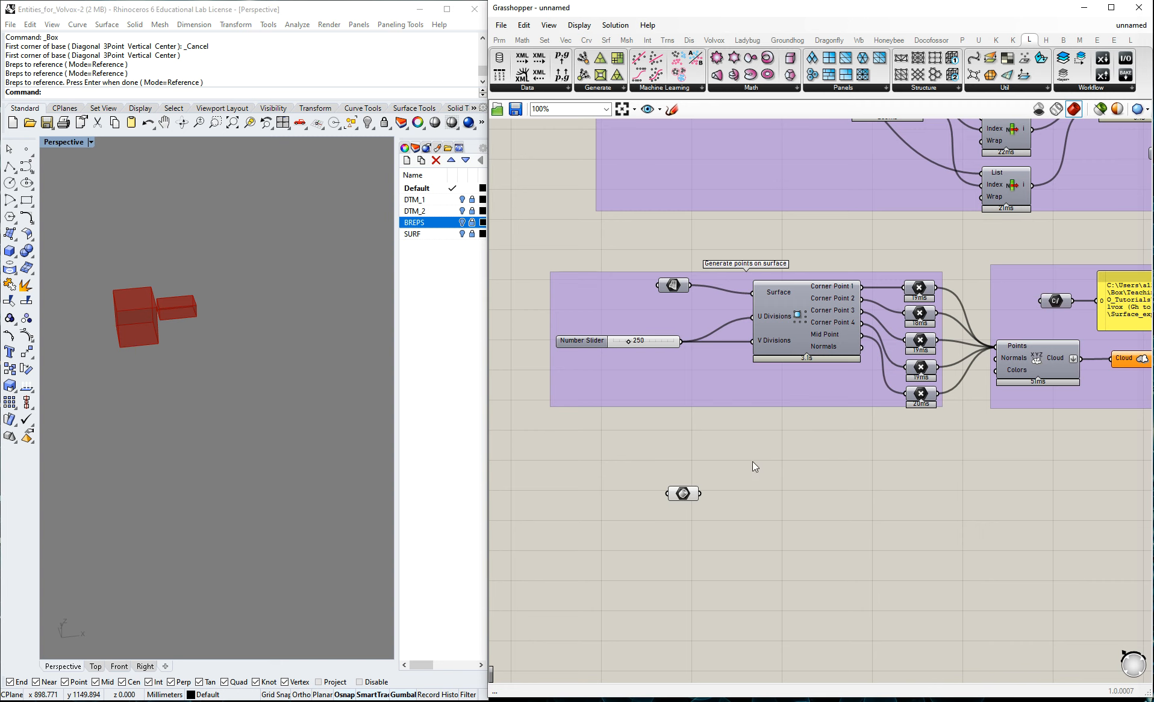
Add a Deconstruct Brep component and connect the Brep parameter to its Brep input.
{"action": "double_click", "coordinate": [790, 497]}
{"action": "type", "text": "decons"}
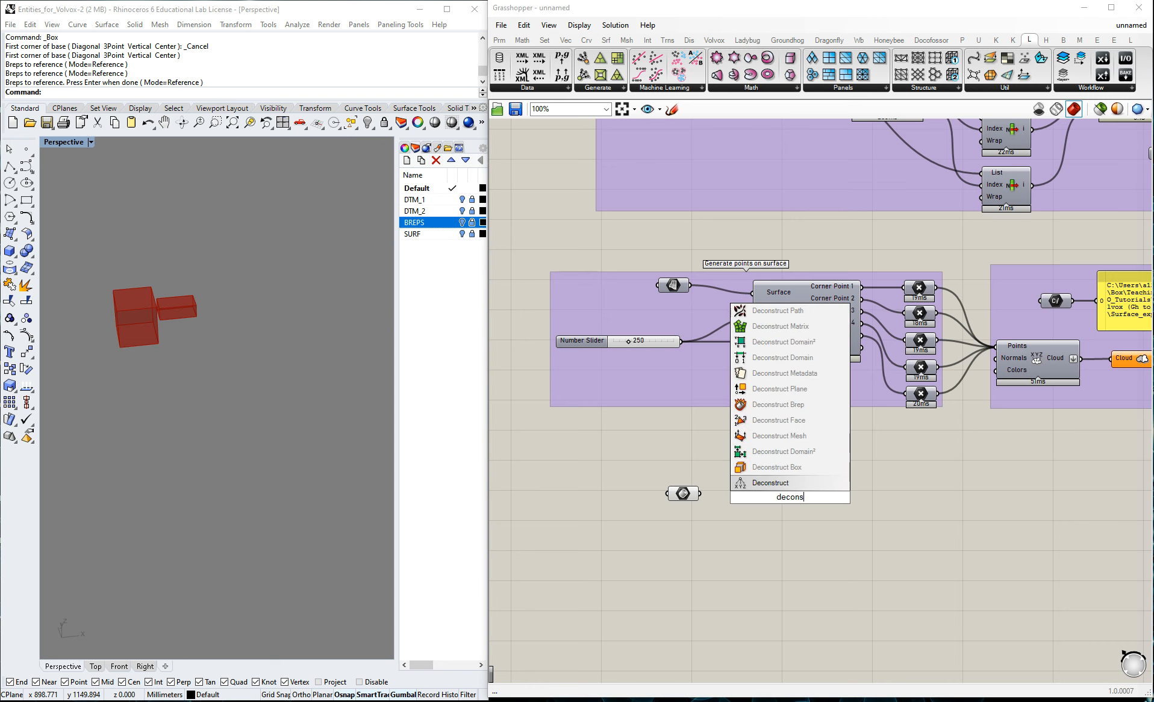
{"action": "type", "text": "truc"}
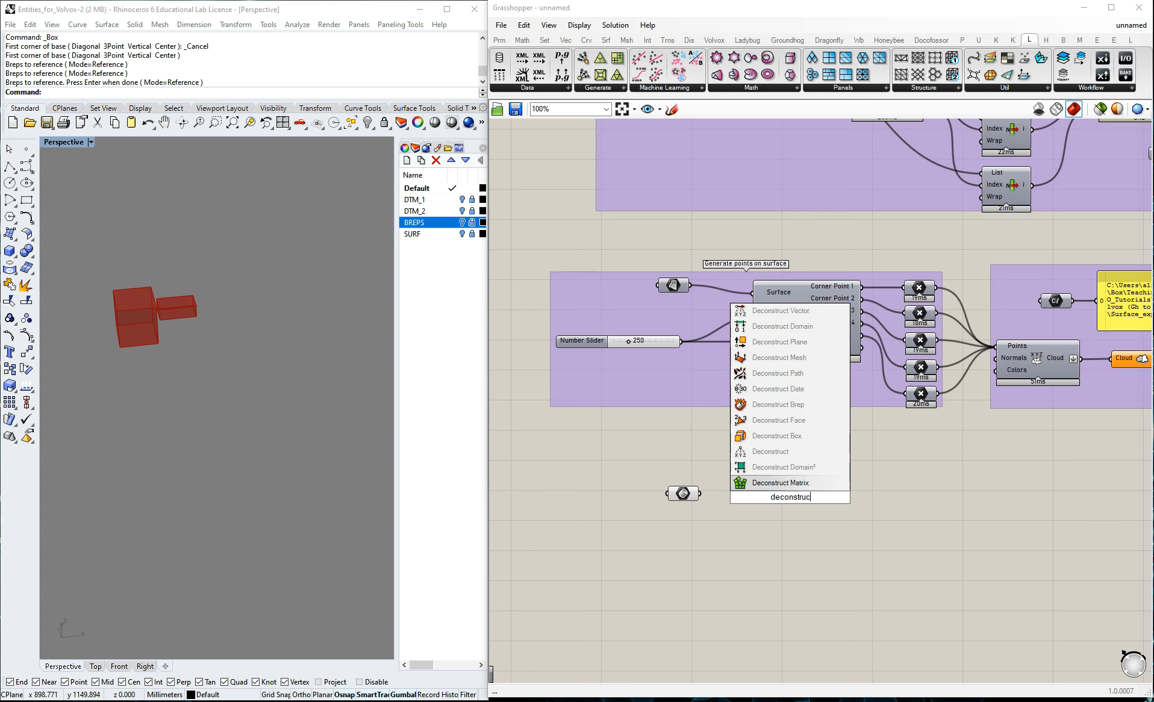
{"action": "type", "text": "t brep"}
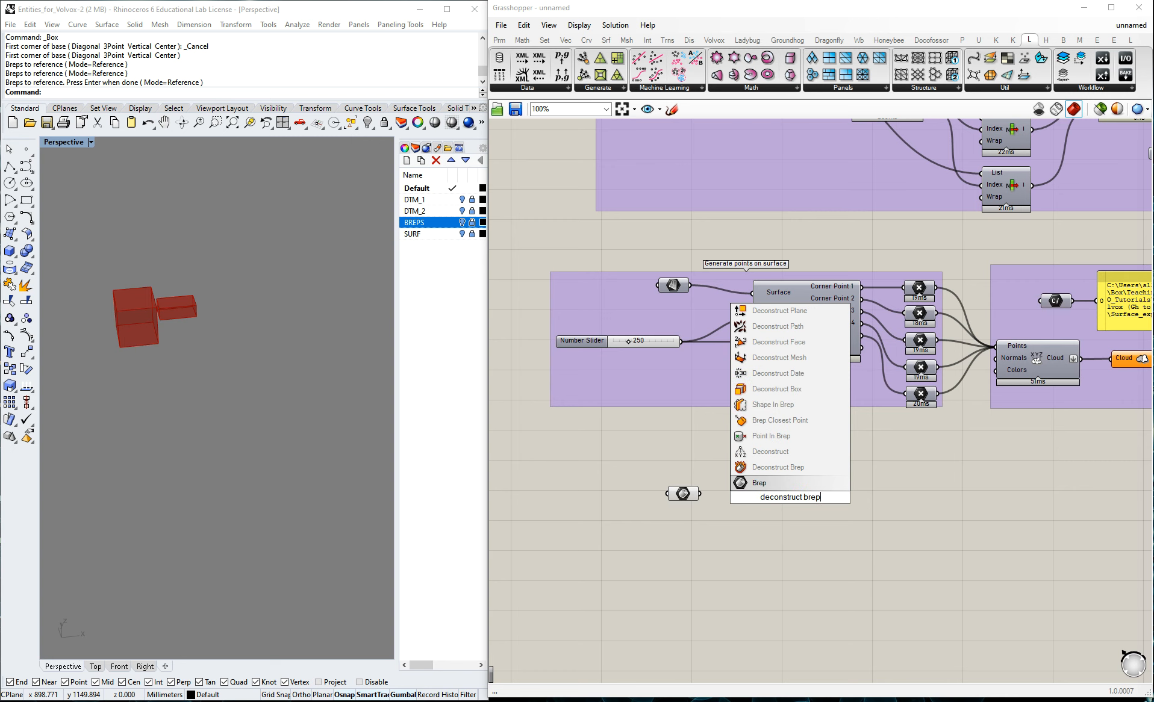
{"action": "left_click", "coordinate": [778, 467]}
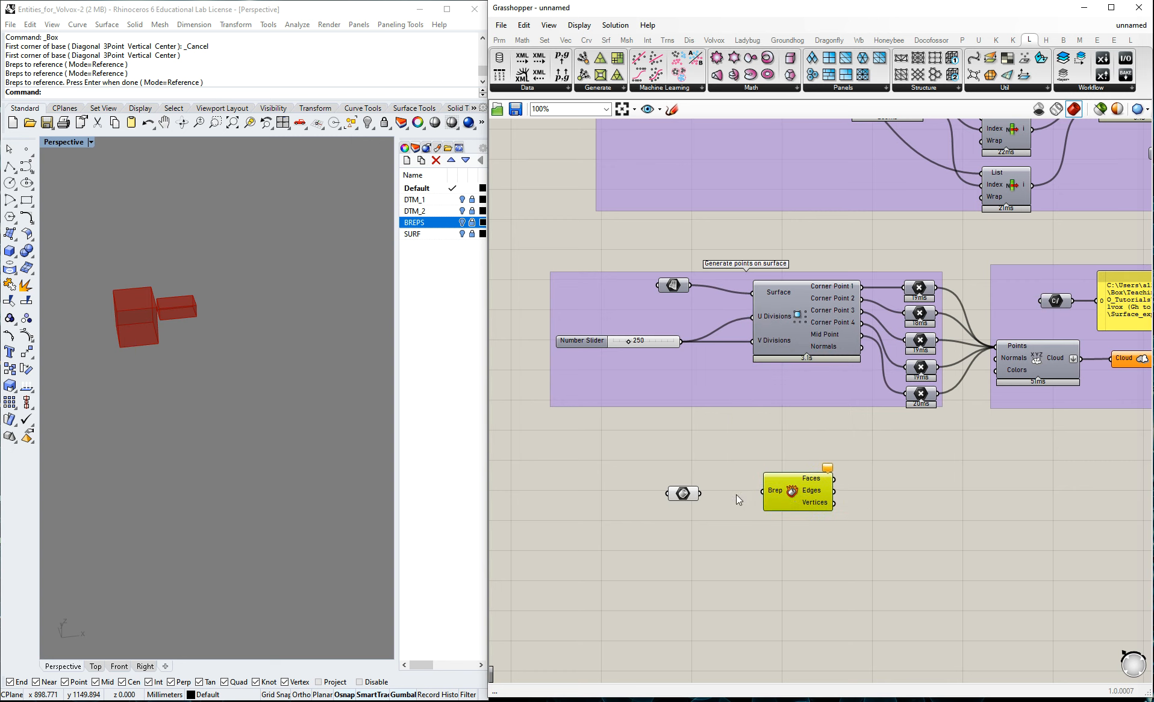
{"action": "left_click_drag", "start_coordinate": [700, 495], "coordinate": [763, 491]}
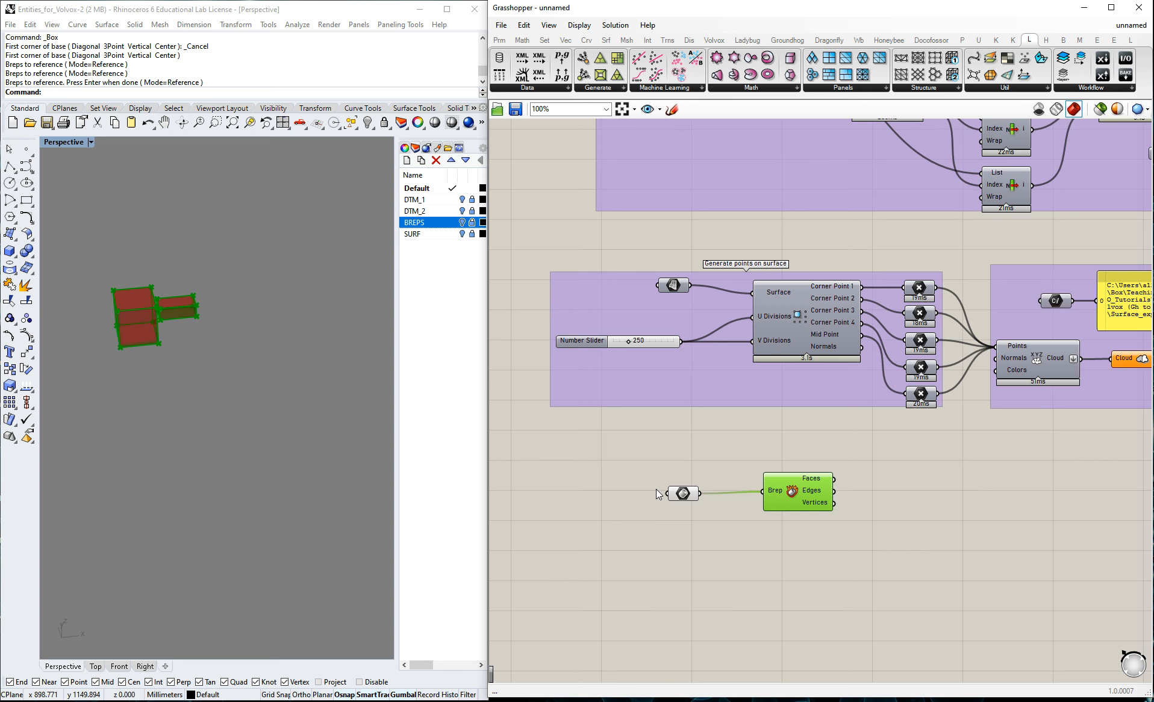
Examine the contents of the Brep parameter and the outputs of the Deconstruct Brep component.
{"action": "left_click", "coordinate": [682, 491]}
{"action": "left_click", "coordinate": [908, 511]}
{"action": "scroll", "coordinate": [906, 501], "scroll_direction": "up", "scroll_amount": 2}
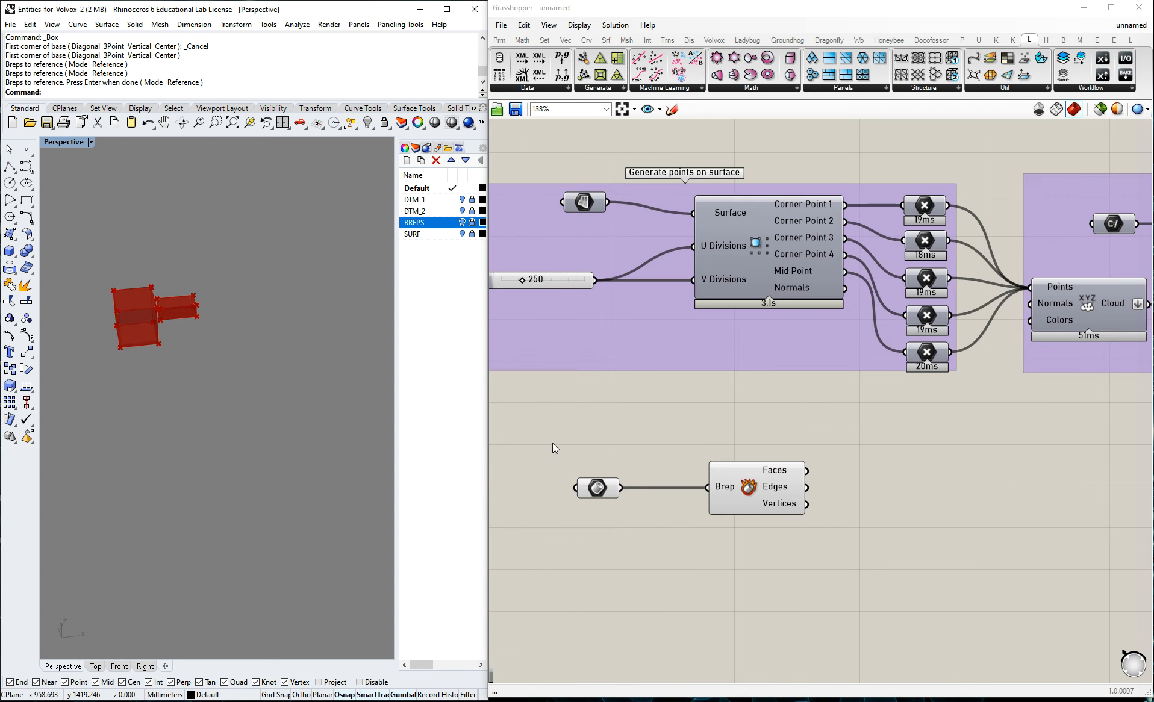
{"action": "left_click", "coordinate": [604, 488]}
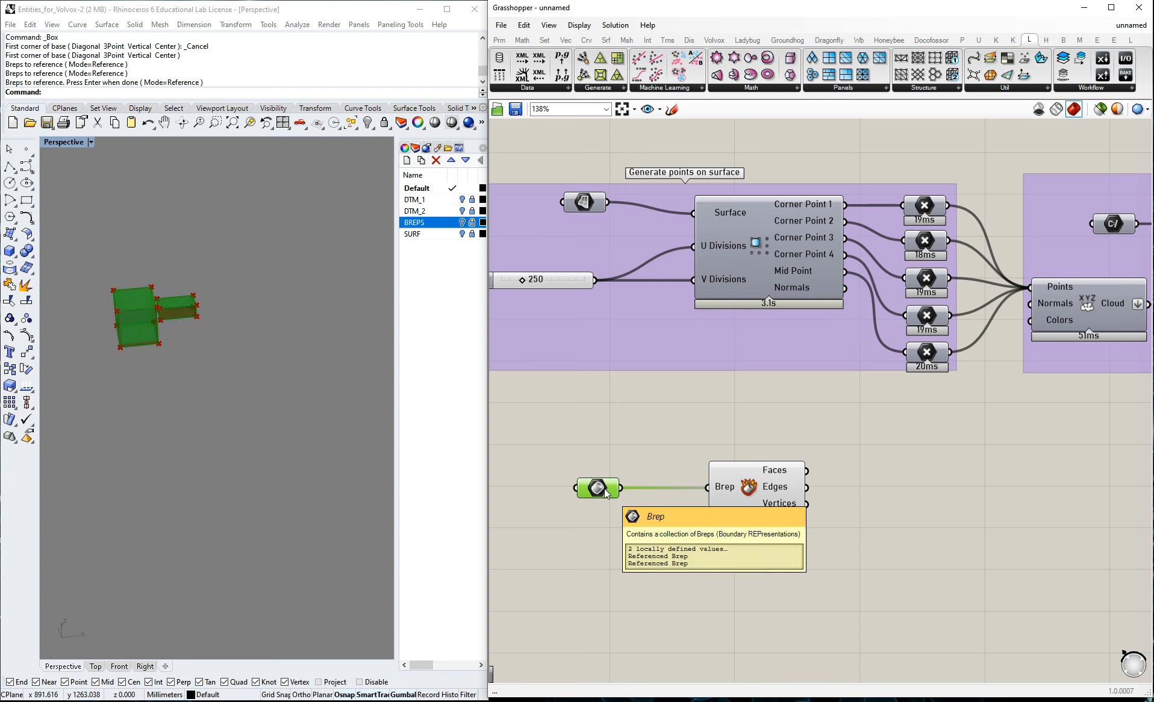
{"action": "left_click", "coordinate": [829, 461]}
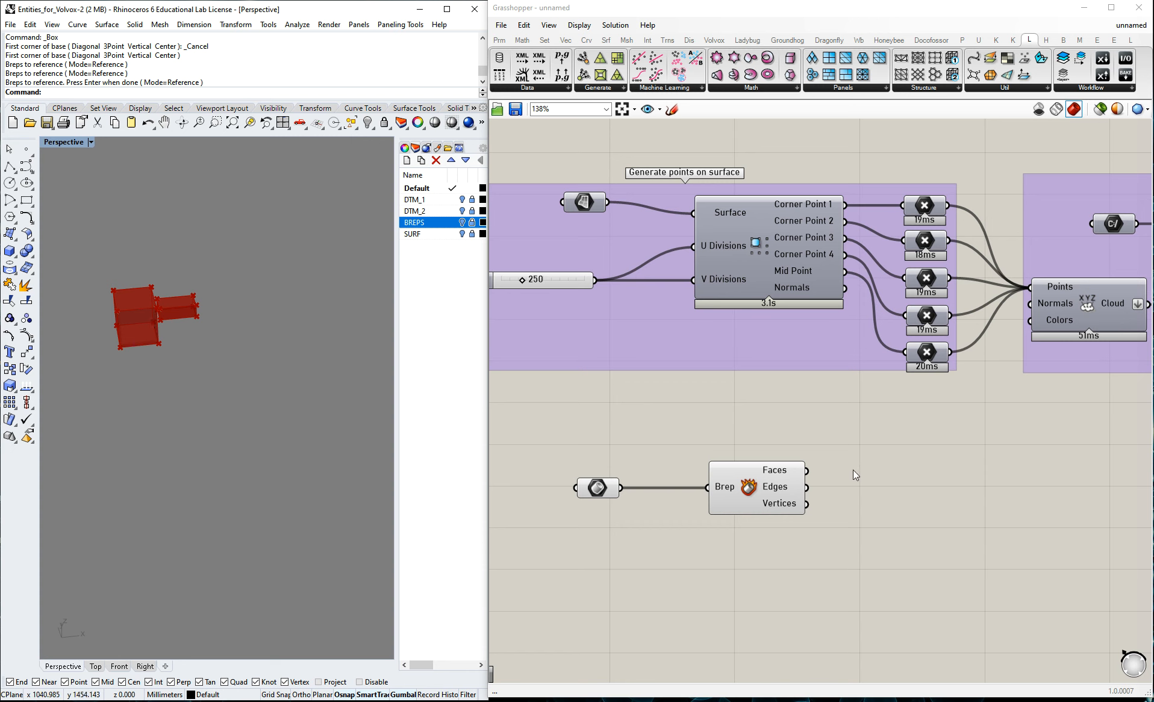
{"action": "mouse_move", "coordinate": [792, 476]}
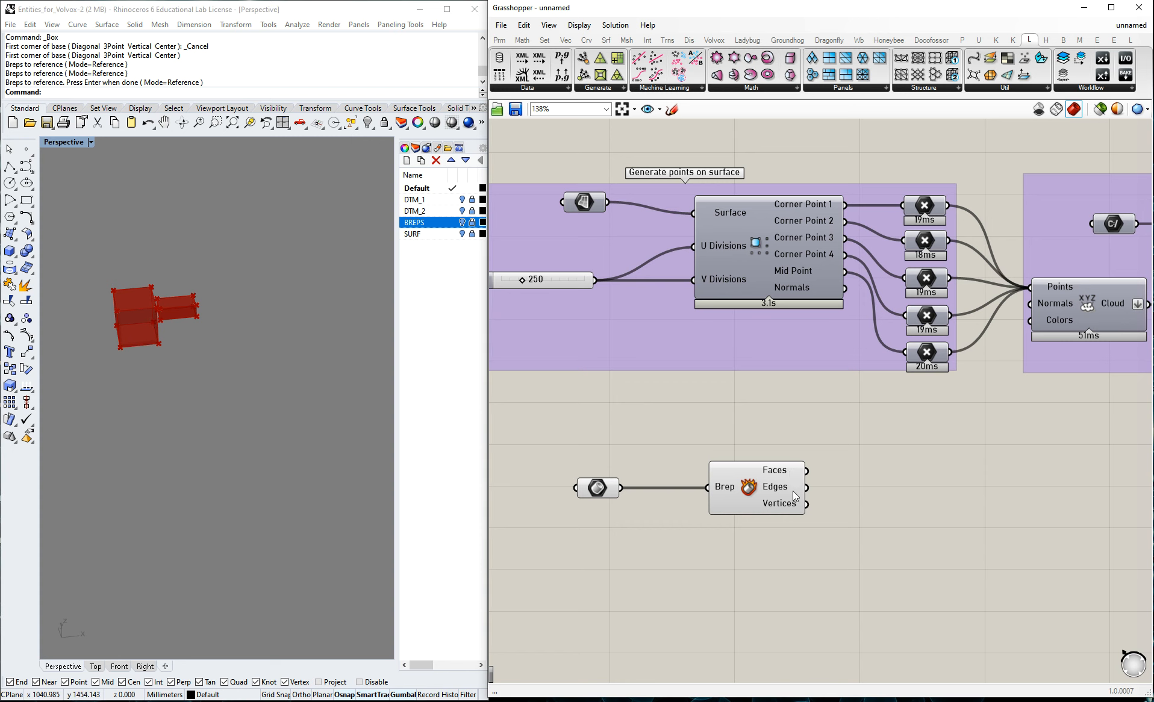
{"action": "mouse_move", "coordinate": [795, 509]}
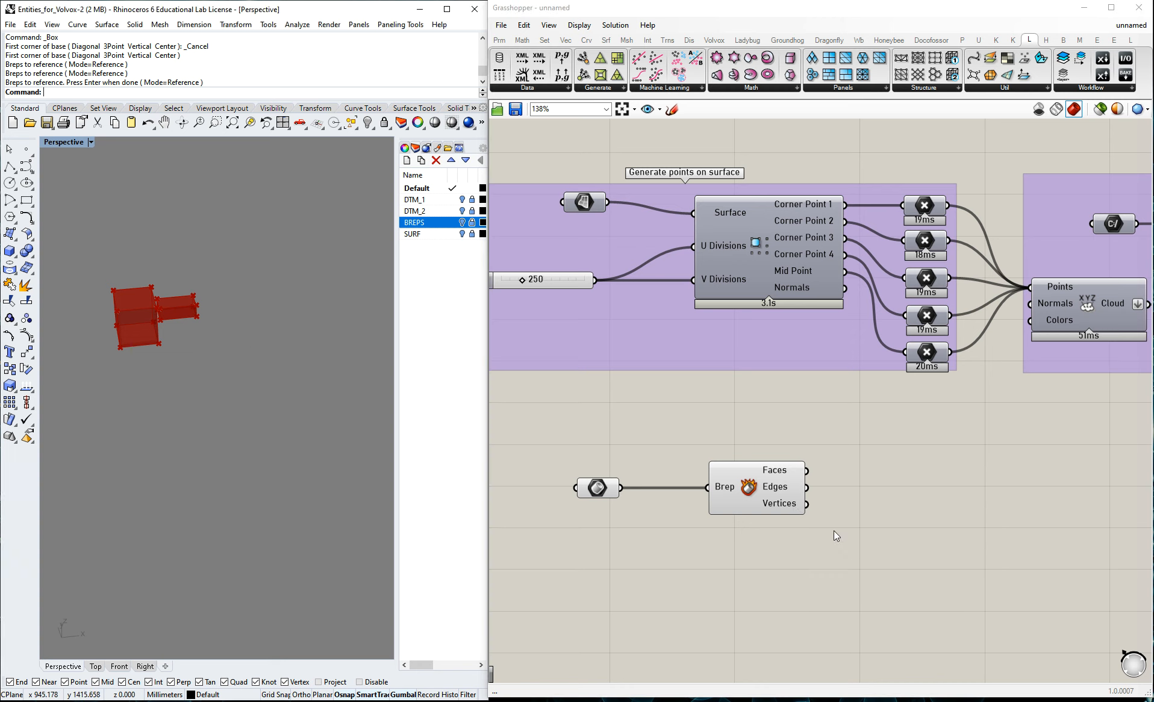
{"action": "left_click", "coordinate": [910, 489]}
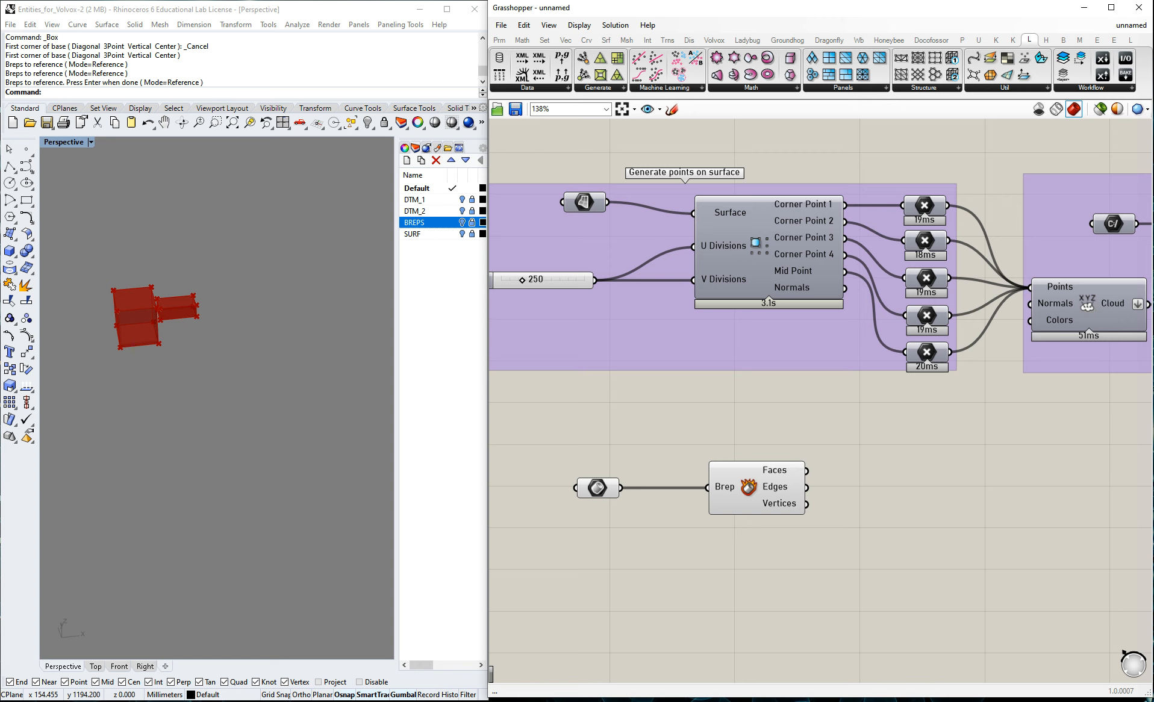
Add a Populate 2D component and connect the Faces output of Deconstruct Brep to its Region input.
{"action": "double_click", "coordinate": [918, 501]}
{"action": "type", "text": "po"}
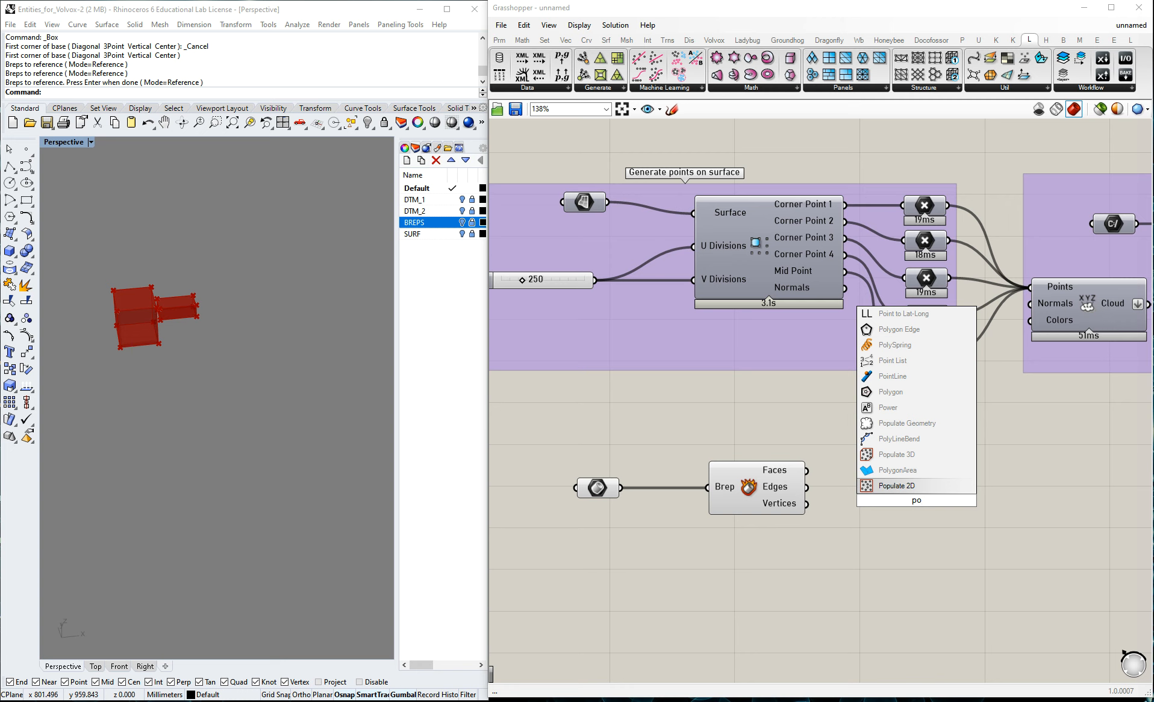
{"action": "key", "text": "Return"}
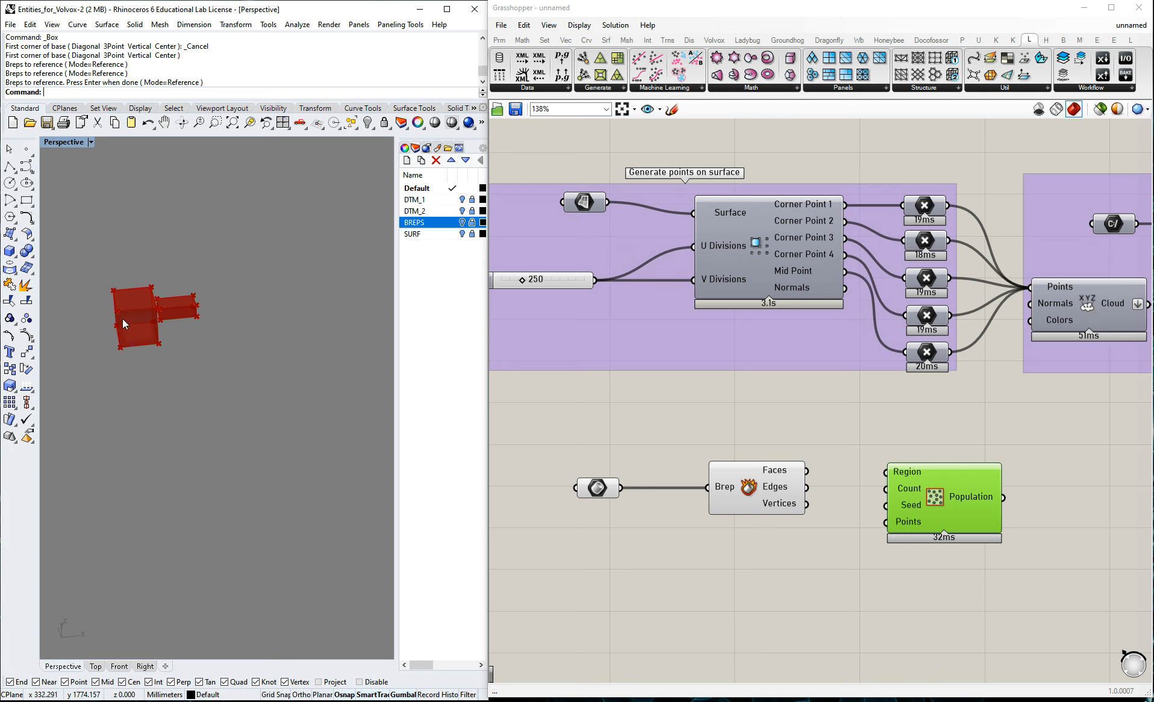
{"action": "left_click", "coordinate": [866, 467]}
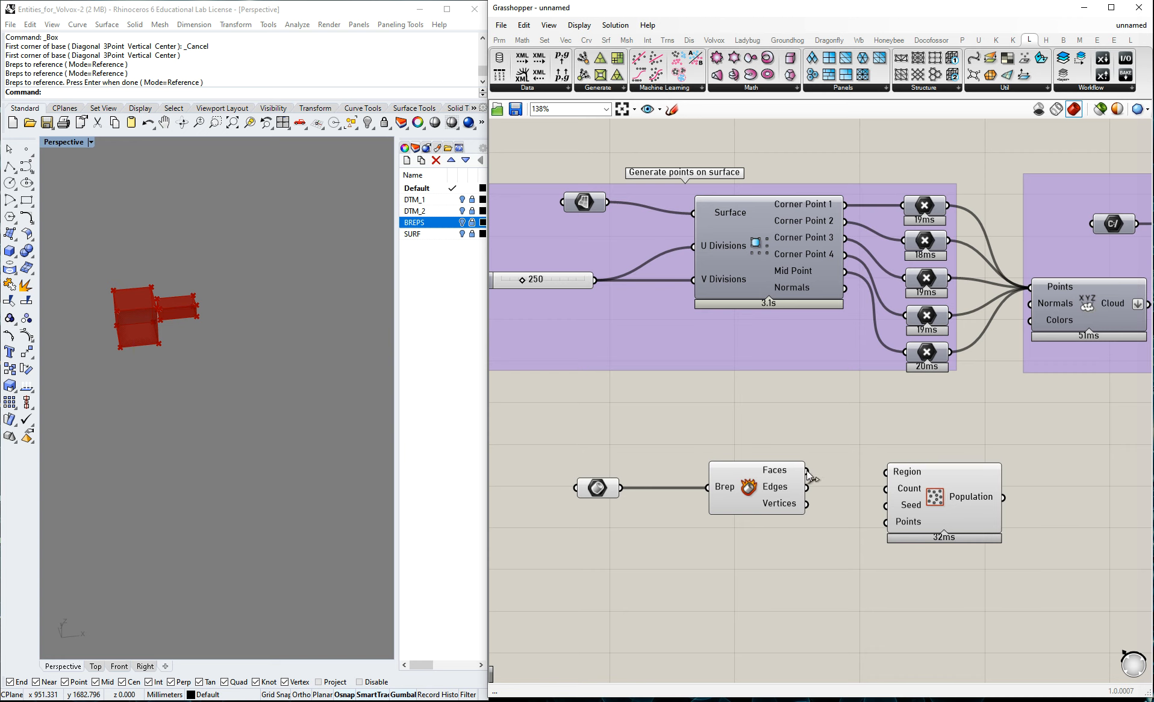
{"action": "left_click_drag", "start_coordinate": [808, 473], "coordinate": [886, 473]}
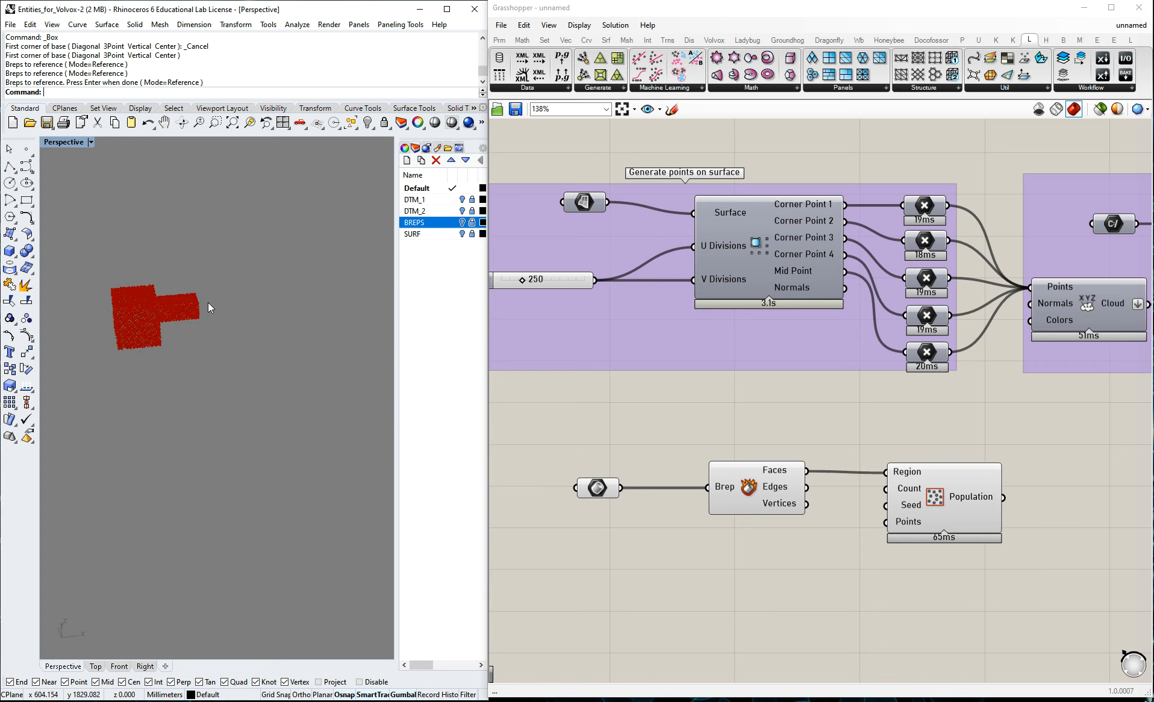
{"action": "scroll", "coordinate": [135, 299], "scroll_direction": "up", "scroll_amount": 3}
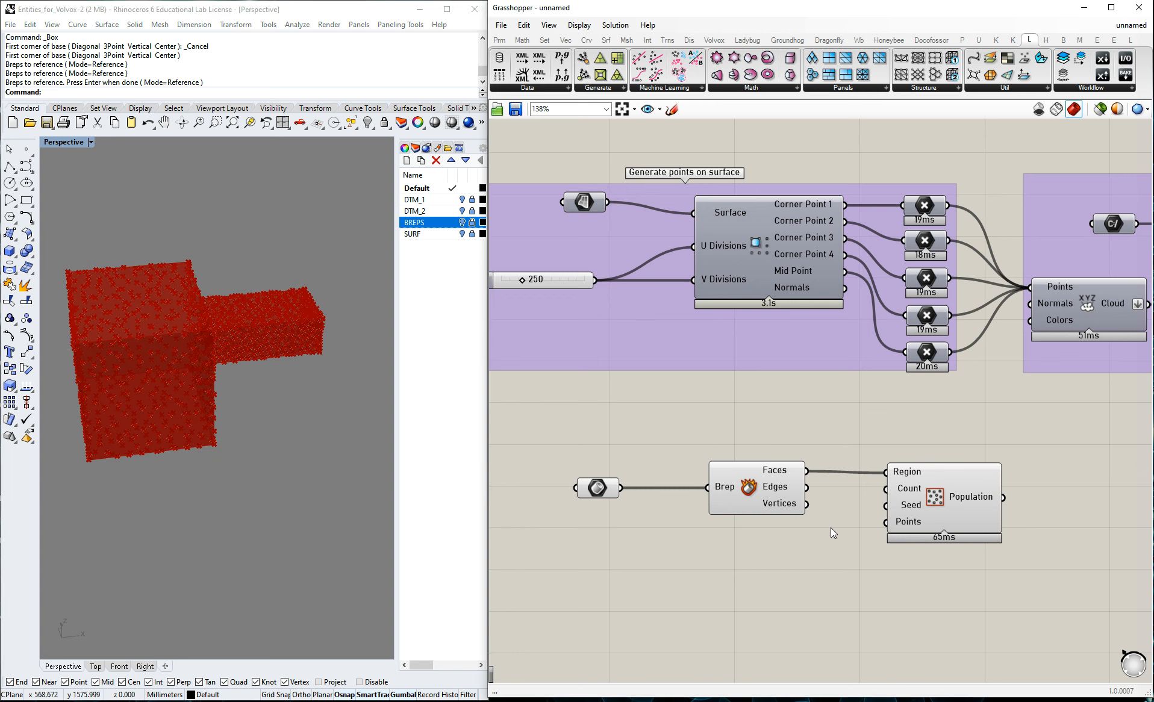
Add a number slider set to 600, wire it to the Count input of the populate component and place it below Deconstruct Brep.
{"action": "double_click", "coordinate": [761, 553]}
{"action": "type", "text": "1000"}
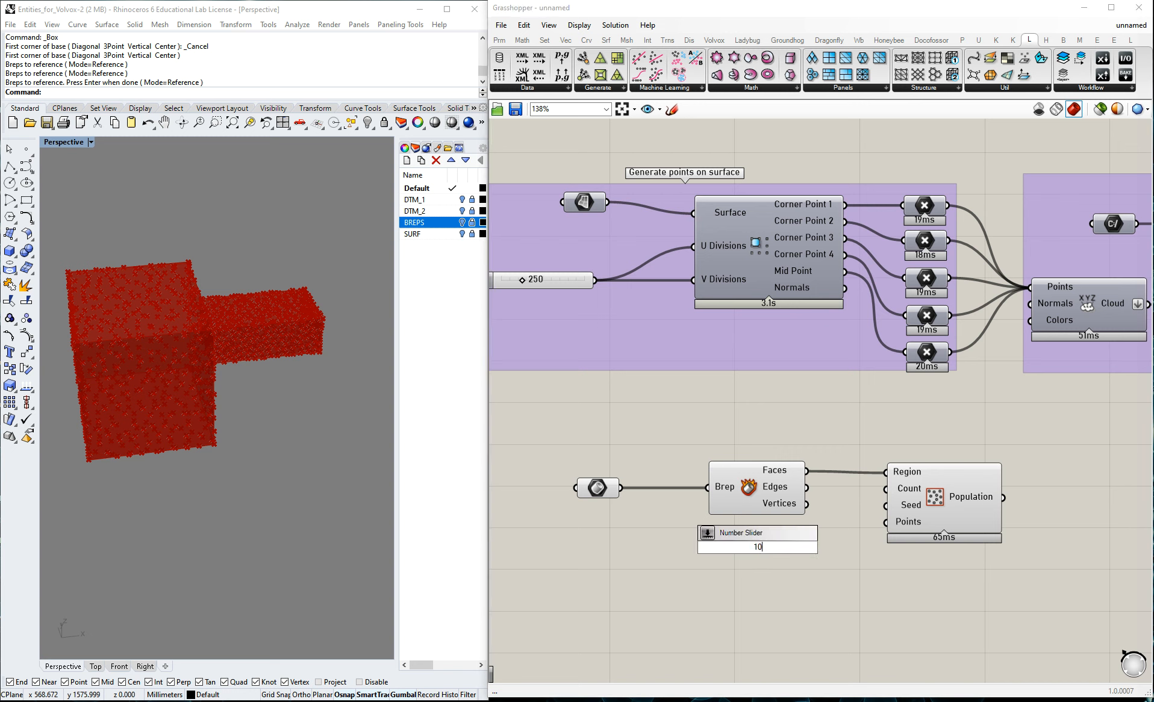
{"action": "key", "text": "BackSpace"}
{"action": "key", "text": "BackSpace"}
{"action": "type", "text": "600"}
{"action": "key", "text": "Return"}
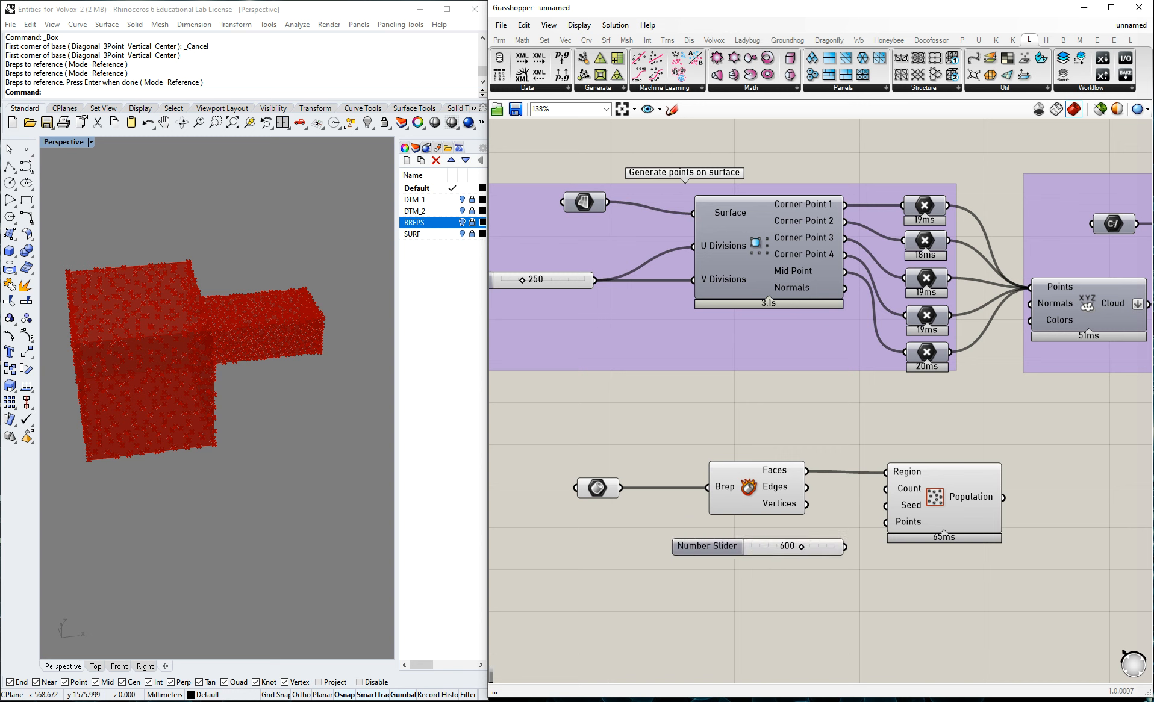
{"action": "left_click_drag", "start_coordinate": [845, 547], "coordinate": [885, 490]}
{"action": "left_click_drag", "start_coordinate": [818, 546], "coordinate": [792, 538]}
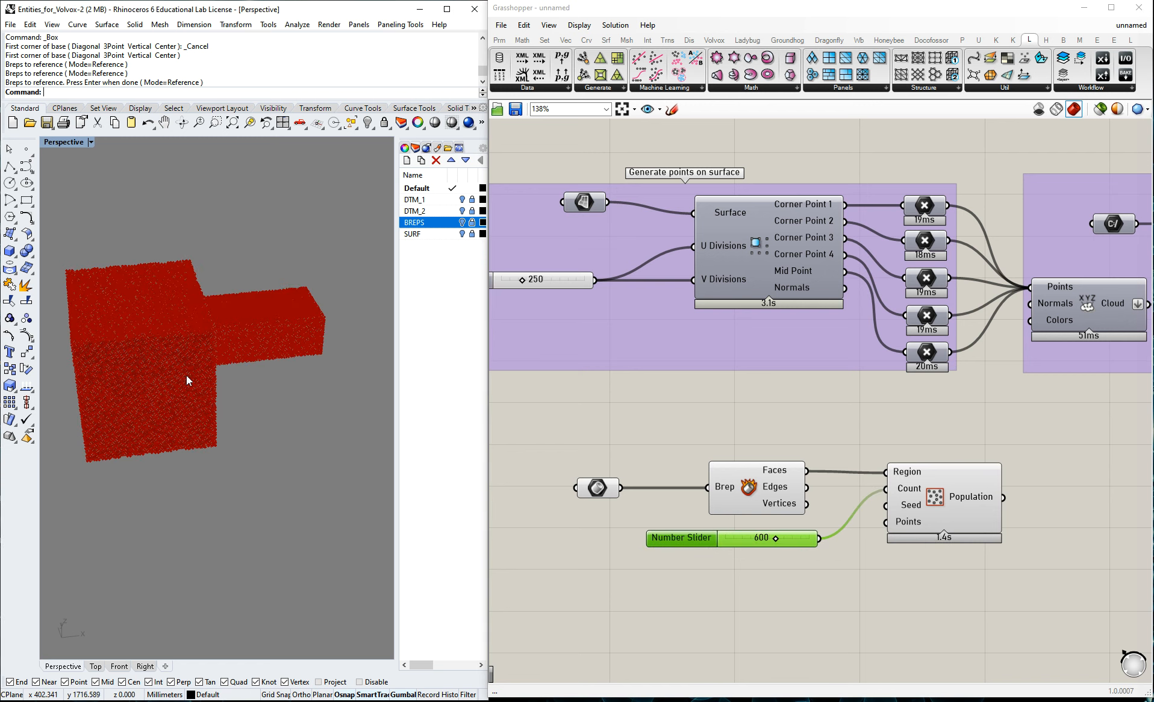
Turn off the preview of the Brep parameter and the Deconstruct Brep component.
{"action": "scroll", "coordinate": [147, 334], "scroll_direction": "up", "scroll_amount": 3}
{"action": "middle_click", "coordinate": [746, 488]}
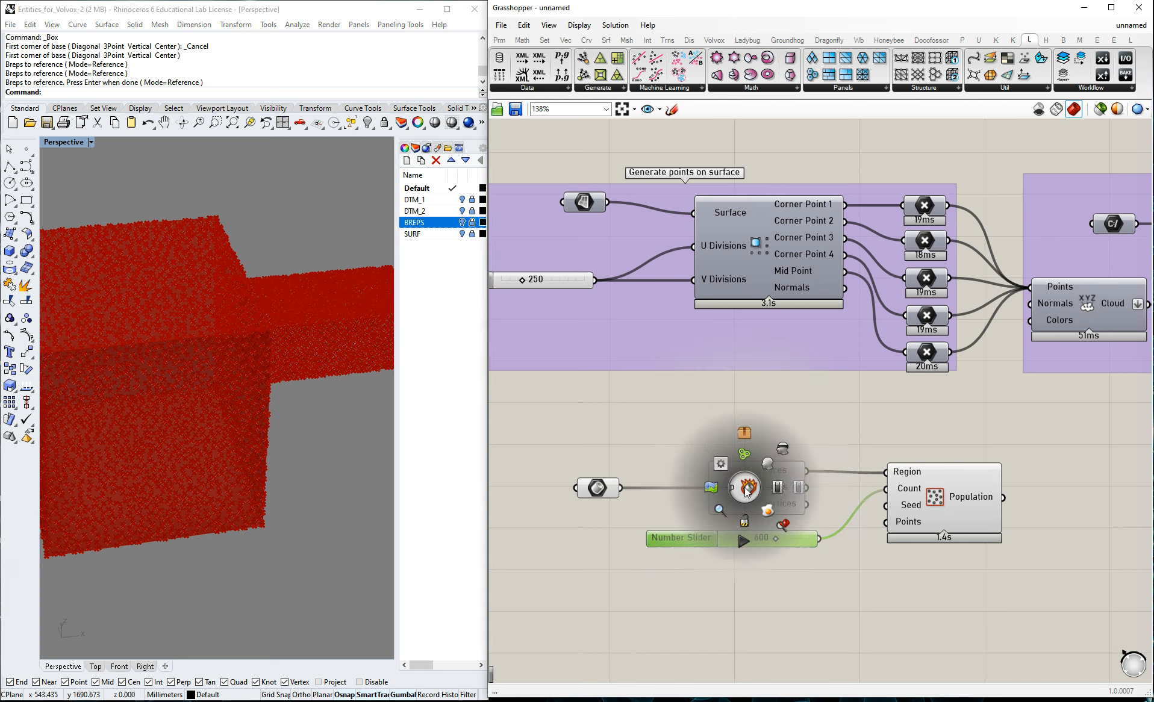
{"action": "left_click", "coordinate": [762, 491]}
{"action": "left_click", "coordinate": [599, 488], "text": "shift"}
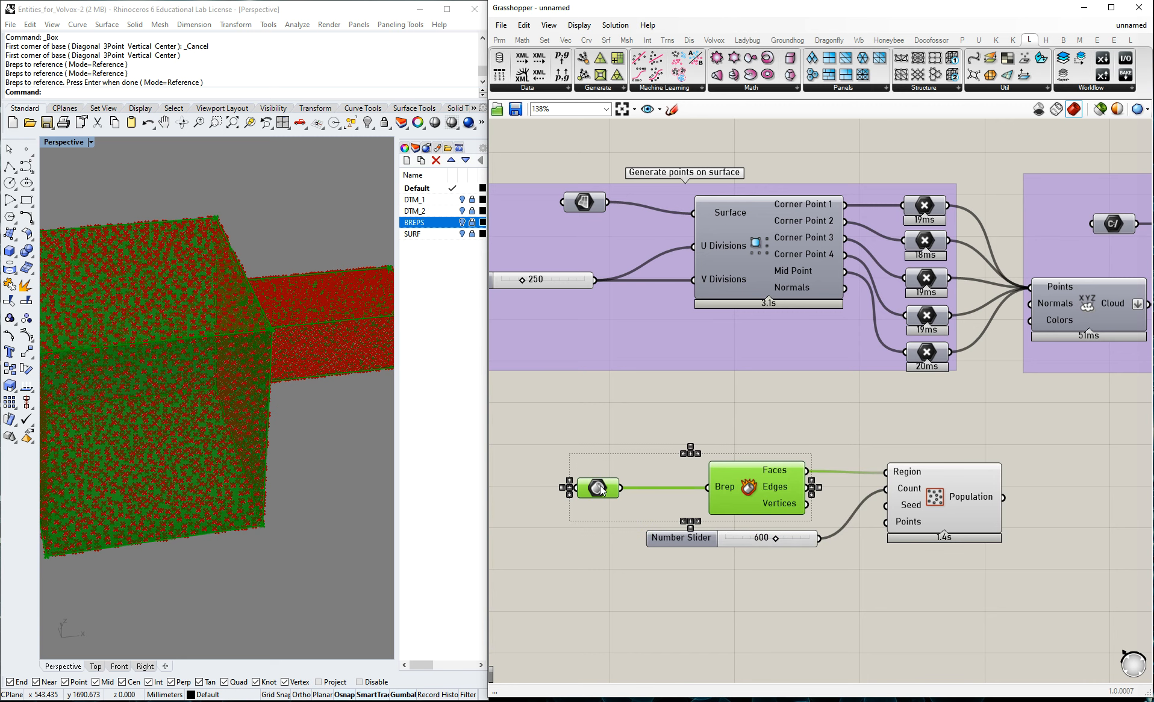
{"action": "middle_click", "coordinate": [769, 489]}
{"action": "left_click", "coordinate": [810, 451]}
{"action": "left_click", "coordinate": [799, 420]}
Examine the populated points on the box faces from several angles and highlight the populate component's output in the viewport.
{"action": "right_click_drag", "start_coordinate": [180, 343], "coordinate": [302, 360]}
{"action": "scroll", "coordinate": [304, 359], "scroll_direction": "down", "scroll_amount": 5}
{"action": "right_click_drag", "start_coordinate": [135, 384], "coordinate": [105, 411]}
{"action": "type", "text": "O"}
{"action": "left_click_drag", "start_coordinate": [246, 389], "coordinate": [199, 335]}
{"action": "scroll", "coordinate": [274, 376], "scroll_direction": "up", "scroll_amount": 6}
{"action": "right_click_drag", "start_coordinate": [187, 357], "coordinate": [247, 397]}
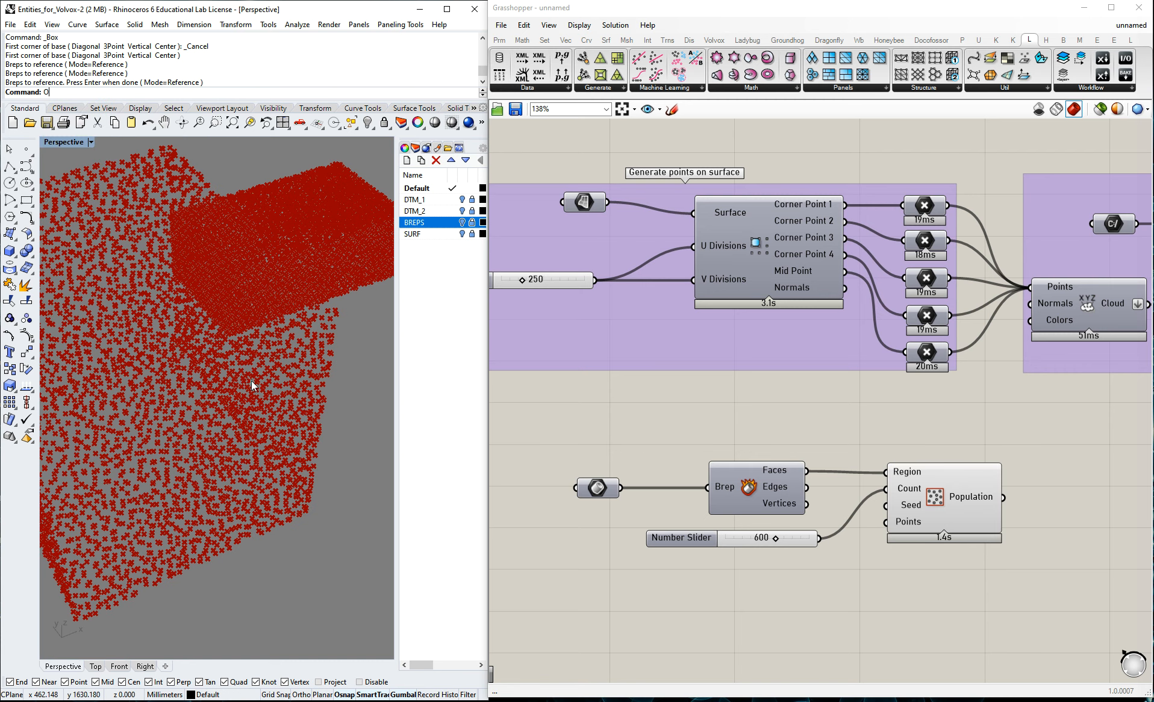
{"action": "scroll", "coordinate": [380, 404], "scroll_direction": "down", "scroll_amount": 4}
{"action": "type", "text": "o"}
{"action": "scroll", "coordinate": [288, 386], "scroll_direction": "down", "scroll_amount": 6}
{"action": "right_click_drag", "start_coordinate": [222, 407], "coordinate": [287, 418]}
{"action": "left_click", "coordinate": [971, 473]}
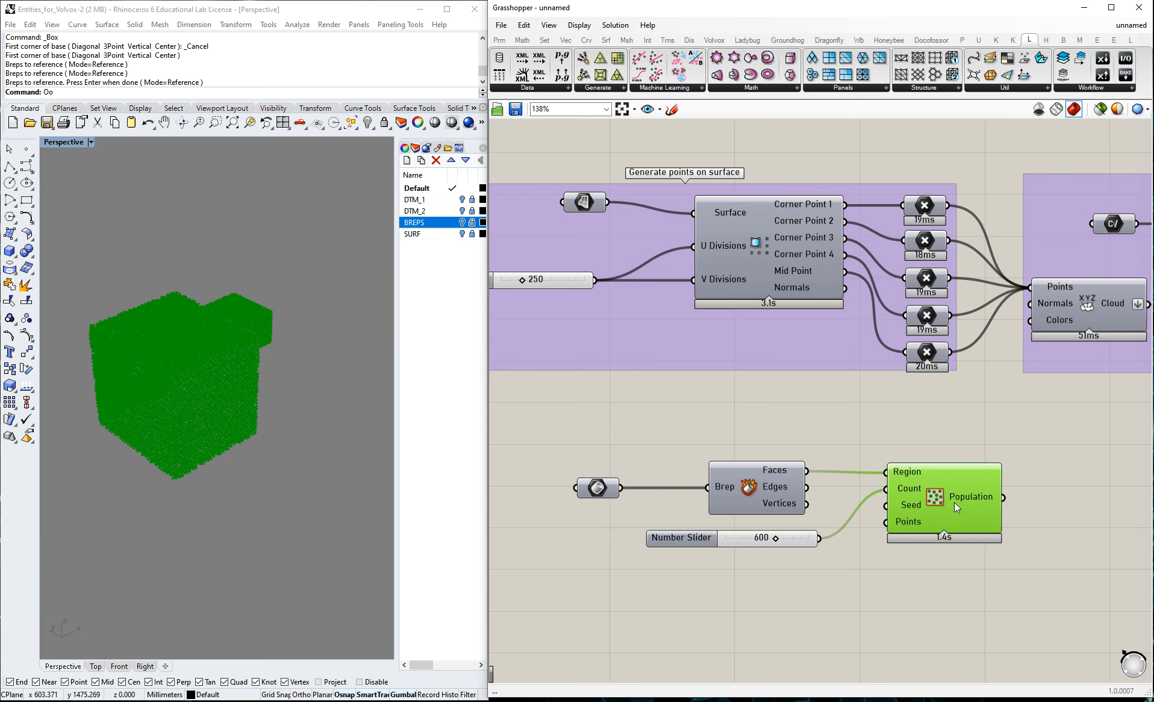
{"action": "left_click", "coordinate": [1003, 456]}
Copy the mesh cloud export chain, with its file path, button and E57 writer, and place it beside the populate component.
{"action": "scroll", "coordinate": [807, 421], "scroll_direction": "down", "scroll_amount": 5}
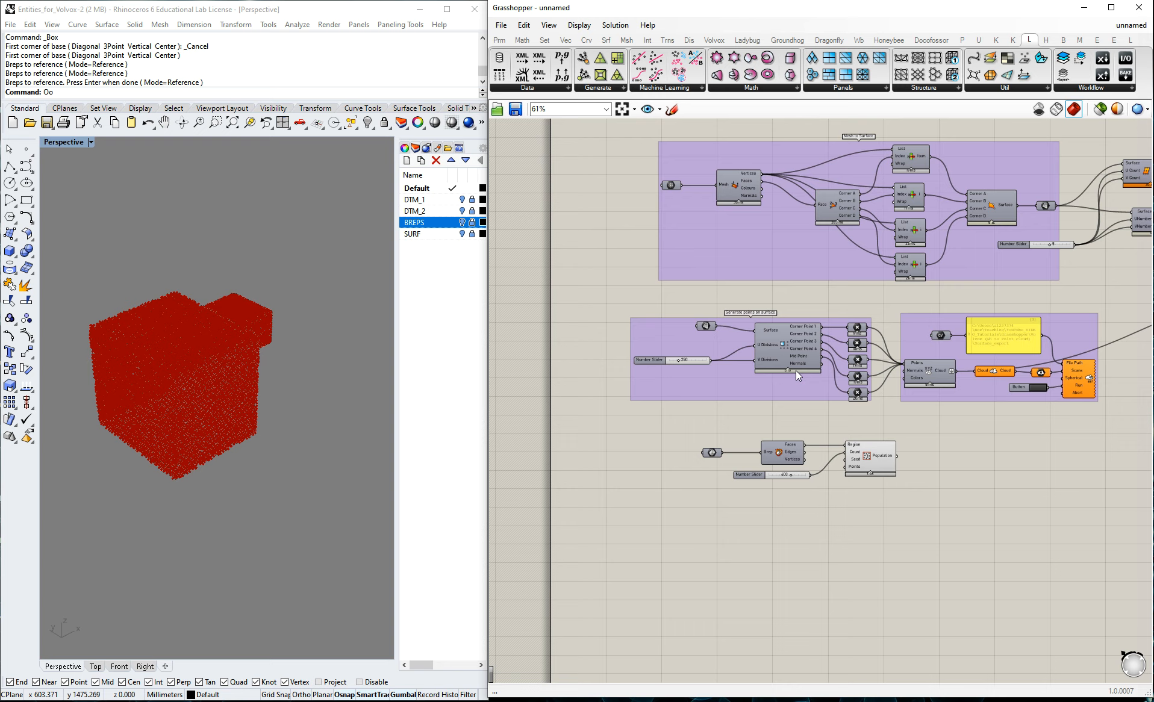
{"action": "scroll", "coordinate": [796, 370], "scroll_direction": "down", "scroll_amount": 2}
{"action": "left_click_drag", "start_coordinate": [895, 172], "coordinate": [958, 464], "text": "alt"}
{"action": "left_click", "coordinate": [933, 497]}
{"action": "scroll", "coordinate": [918, 454], "scroll_direction": "up", "scroll_amount": 6}
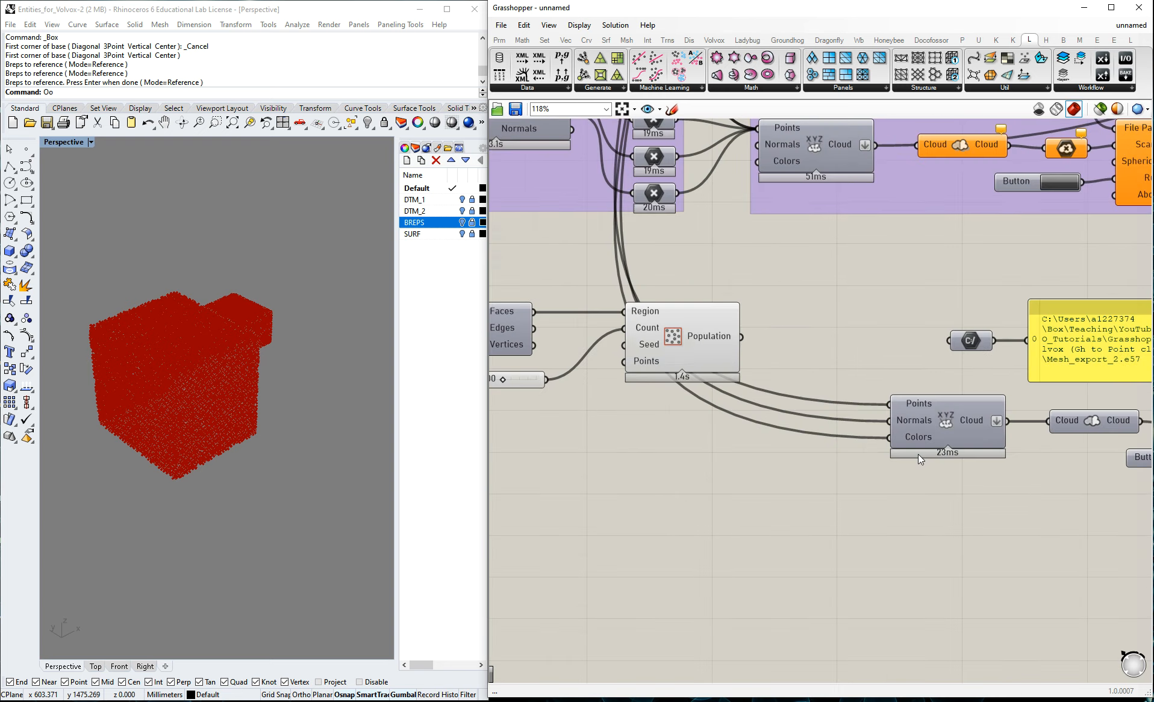
Disconnect the copied cloud component's Normals and Colors inputs and feed its Points input from the Population output.
{"action": "right_click", "coordinate": [900, 427]}
{"action": "mouse_move", "coordinate": [962, 462]}
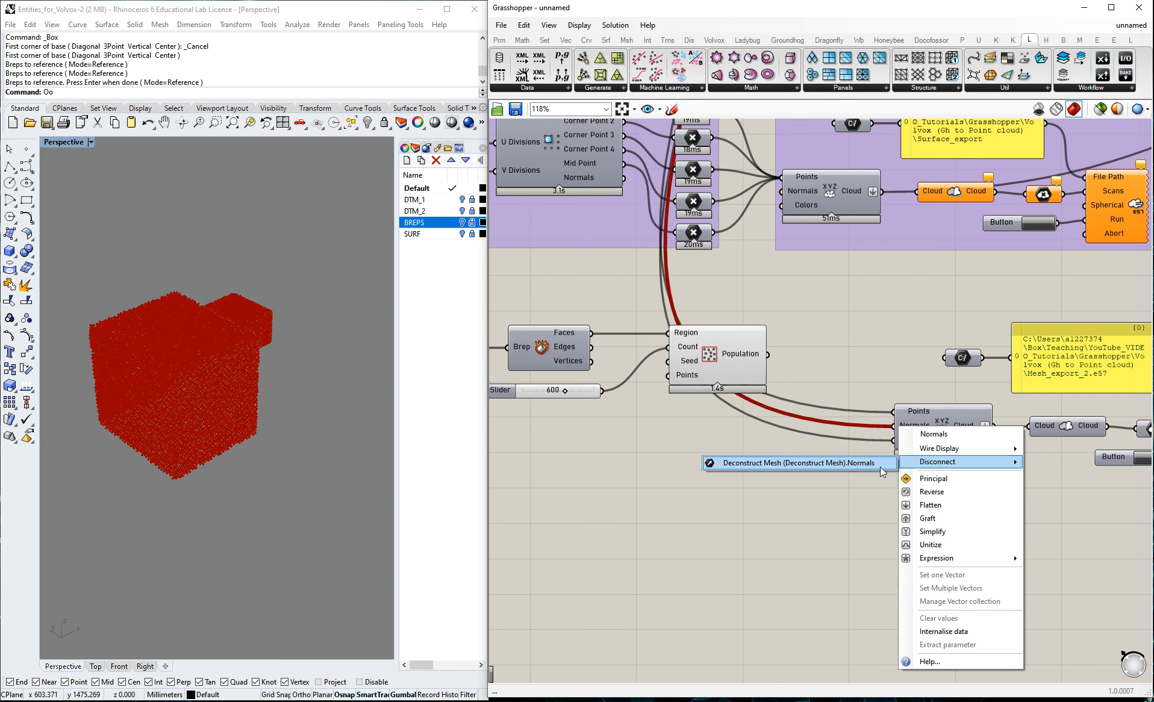
{"action": "left_click", "coordinate": [881, 464]}
{"action": "right_click", "coordinate": [896, 440]}
{"action": "left_click", "coordinate": [879, 476]}
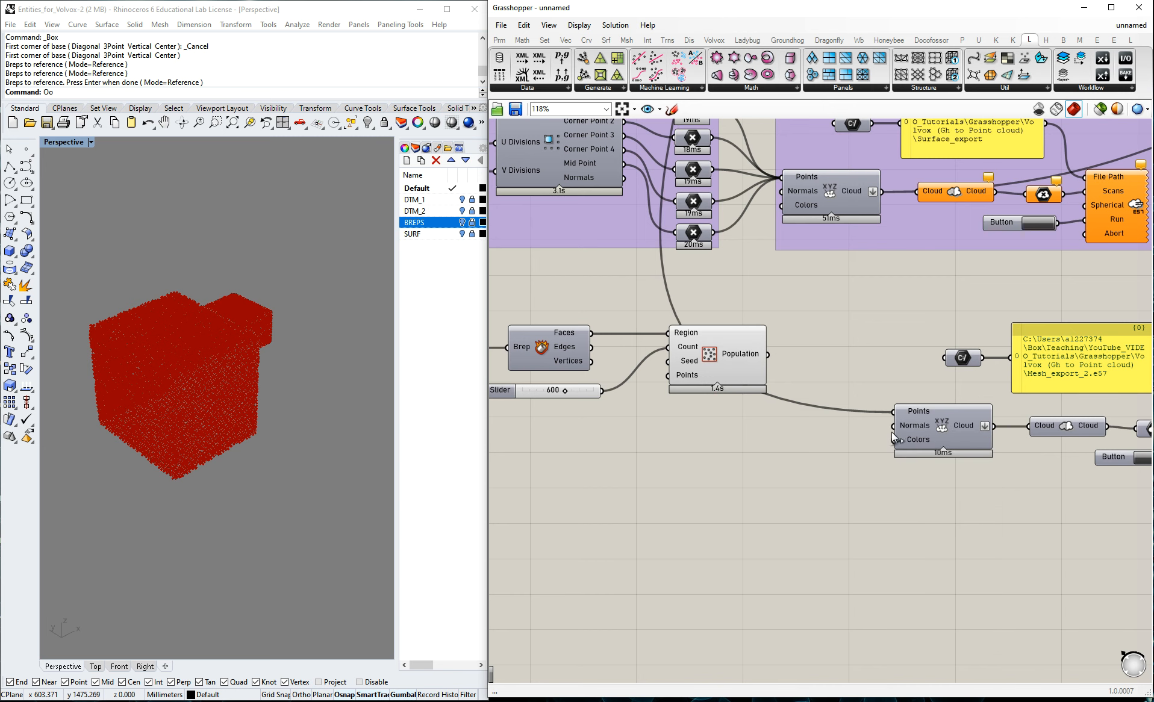
{"action": "left_click_drag", "start_coordinate": [769, 354], "coordinate": [894, 412]}
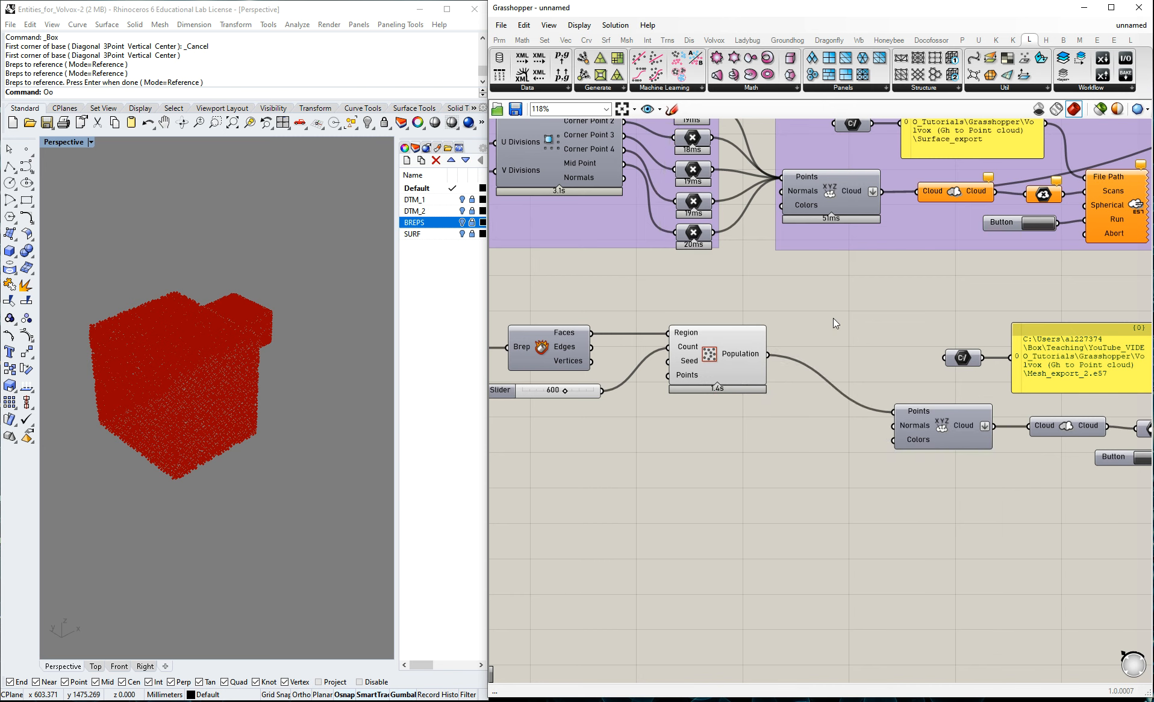
Group the copied cloud export components.
{"action": "scroll", "coordinate": [784, 321], "scroll_direction": "down", "scroll_amount": 2}
{"action": "left_click_drag", "start_coordinate": [846, 306], "coordinate": [1123, 492]}
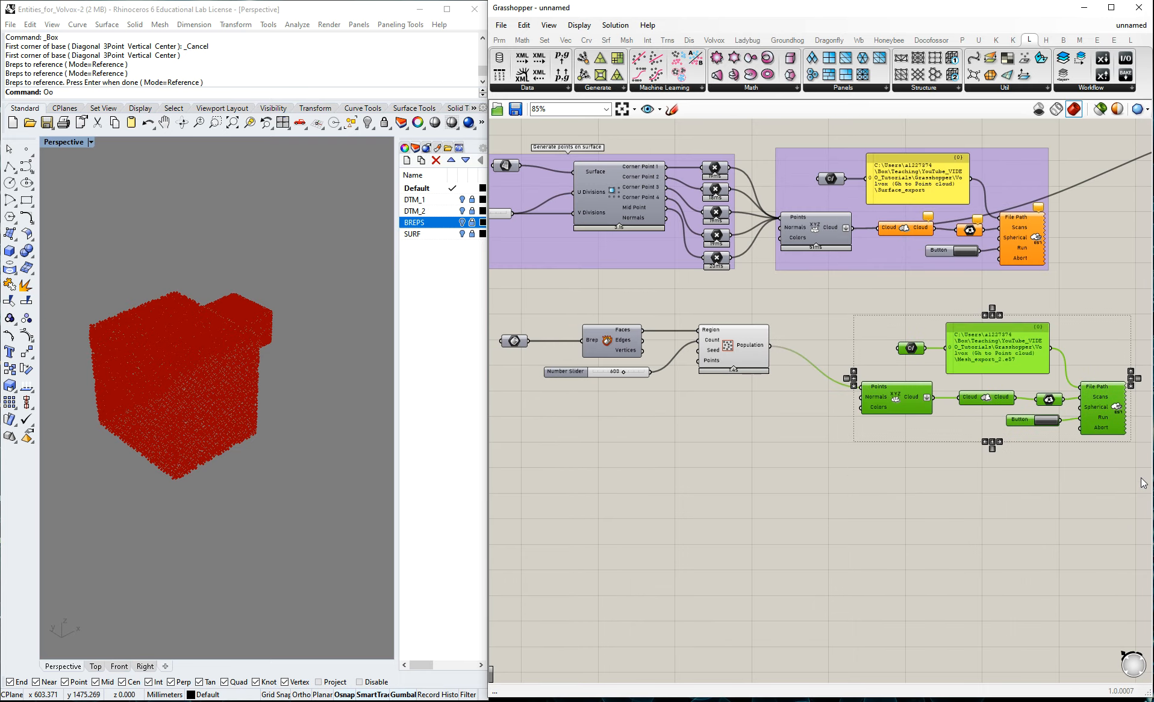
{"action": "key", "text": "ctrl+g"}
Set the copied file path parameter to Brep_export_1 in the Volvox (Gh to Point cloud) folder and shift the export group slightly.
{"action": "scroll", "coordinate": [1072, 476], "scroll_direction": "up", "scroll_amount": 2}
{"action": "right_click", "coordinate": [843, 342]}
{"action": "left_click", "coordinate": [884, 474]}
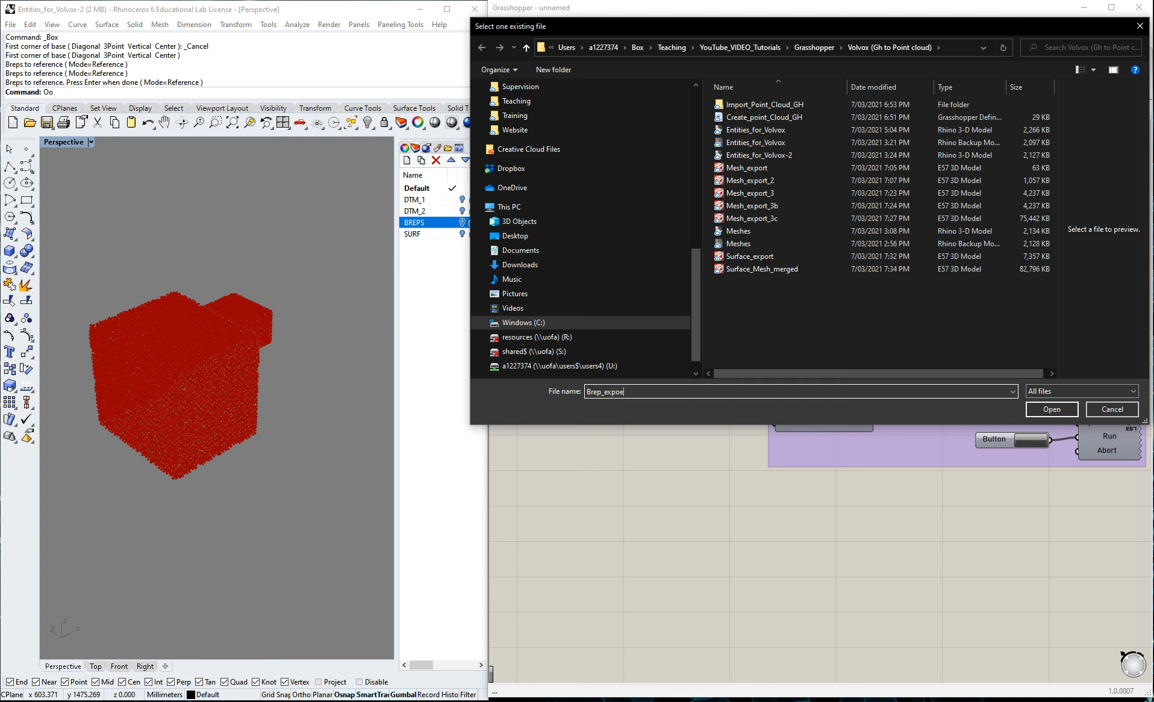
{"action": "left_click", "coordinate": [1074, 405]}
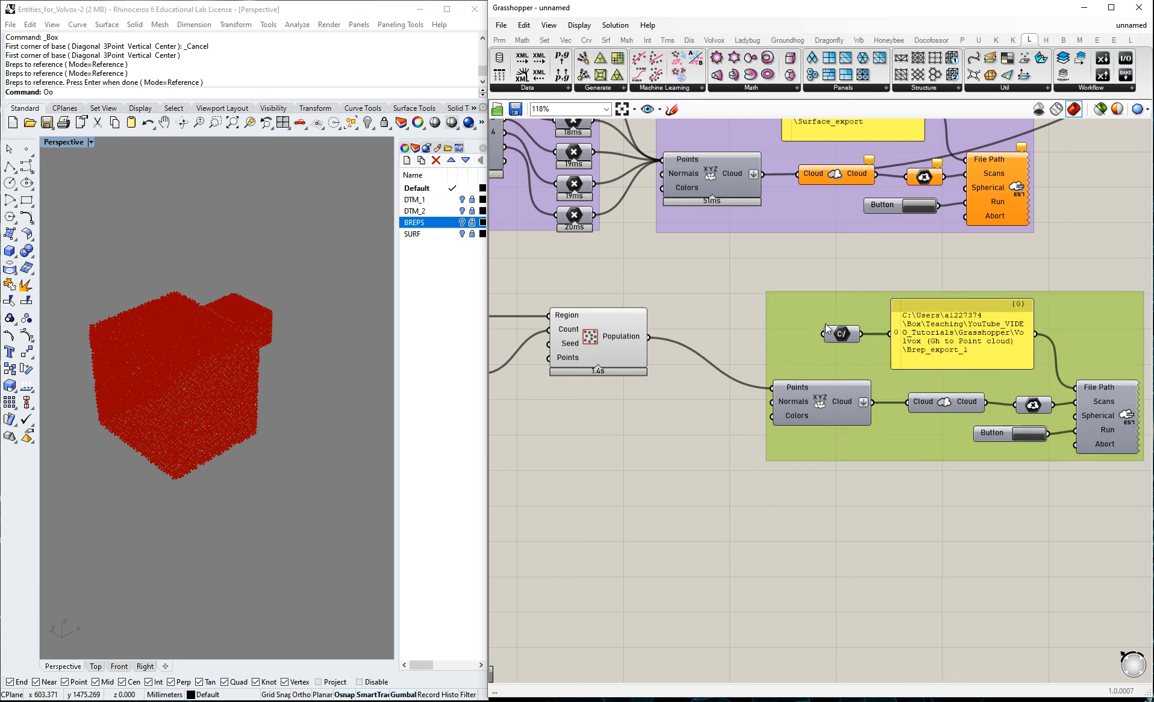
{"action": "left_click_drag", "start_coordinate": [826, 325], "coordinate": [837, 316]}
{"action": "left_click", "coordinate": [703, 522]}
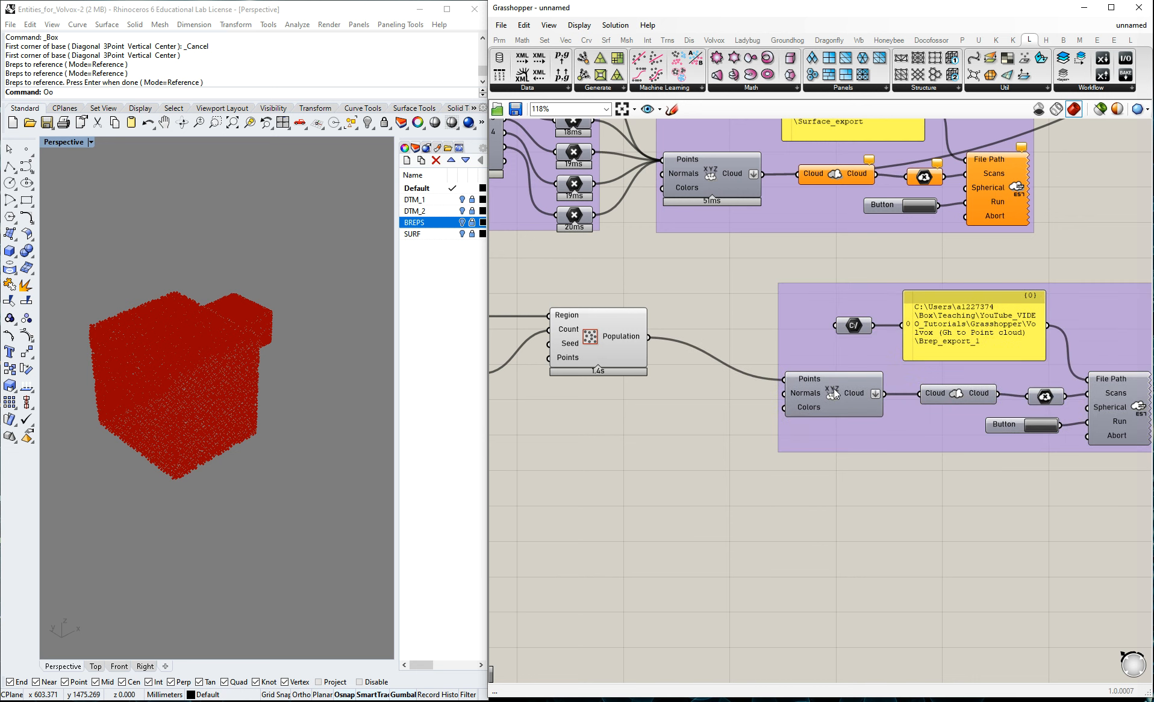
Run the brep point cloud export to E57 and switch to CloudCompare.
{"action": "left_click", "coordinate": [1053, 430]}
{"action": "left_click", "coordinate": [118, 1]}
{"action": "left_click", "coordinate": [539, 420]}
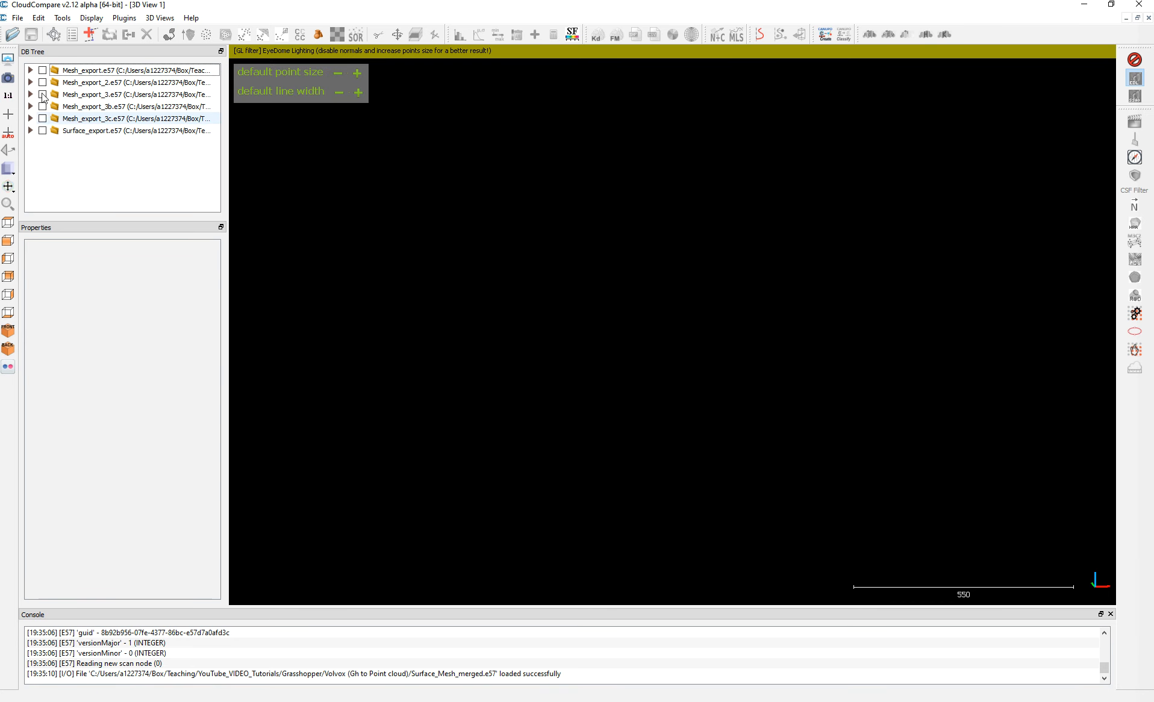
Display the Mesh_export_3c.e57 terrain cloud and load Brep_export_1 alongside it.
{"action": "left_click", "coordinate": [43, 118]}
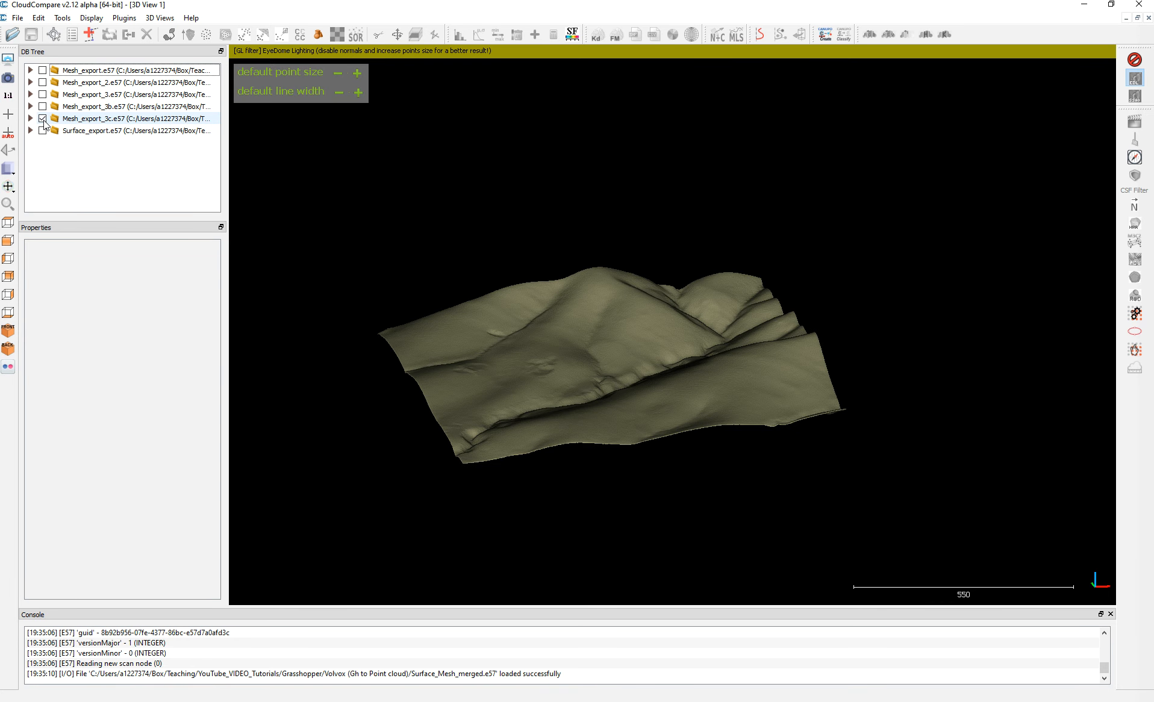
{"action": "right_click_drag", "start_coordinate": [487, 345], "coordinate": [500, 387]}
{"action": "left_click_drag", "start_coordinate": [499, 387], "coordinate": [524, 421]}
{"action": "left_click", "coordinate": [18, 19]}
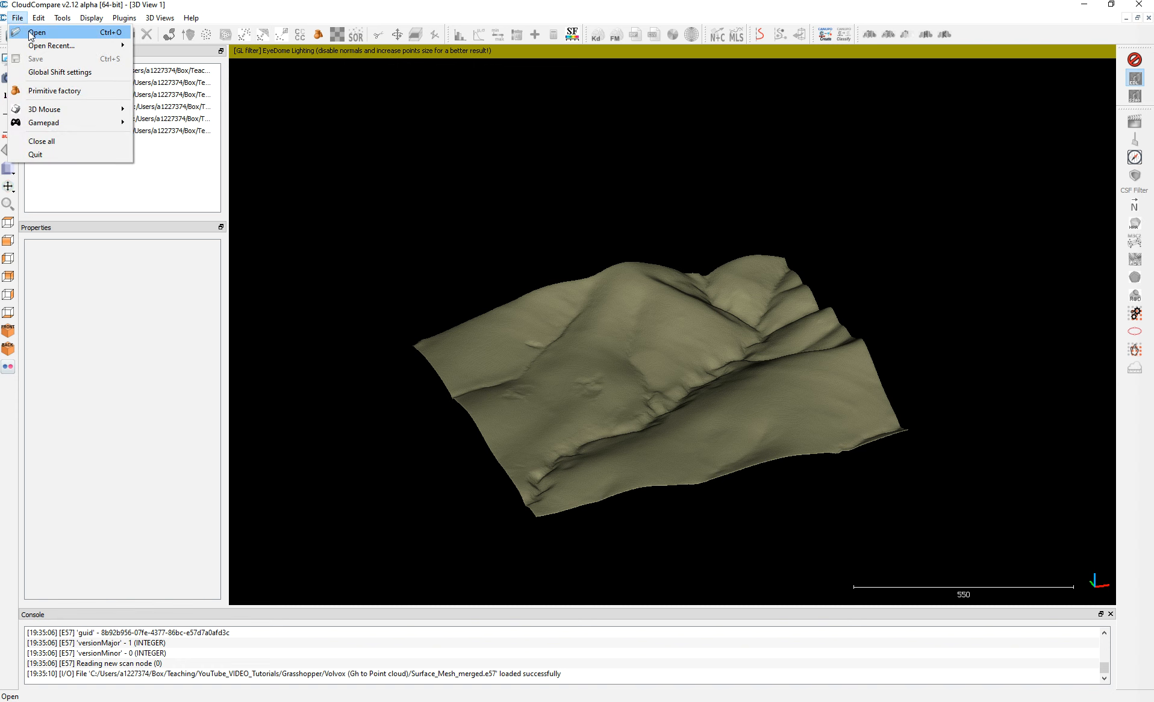
{"action": "left_click", "coordinate": [36, 31]}
{"action": "left_click", "coordinate": [339, 200]}
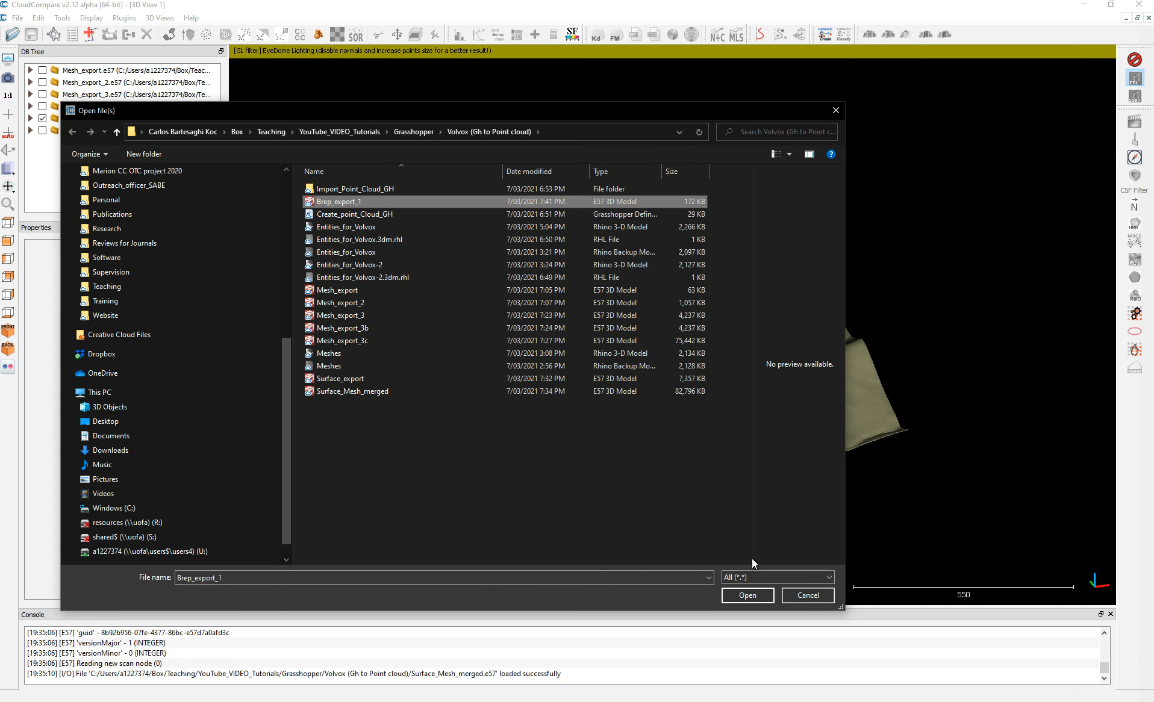
{"action": "left_click", "coordinate": [752, 596]}
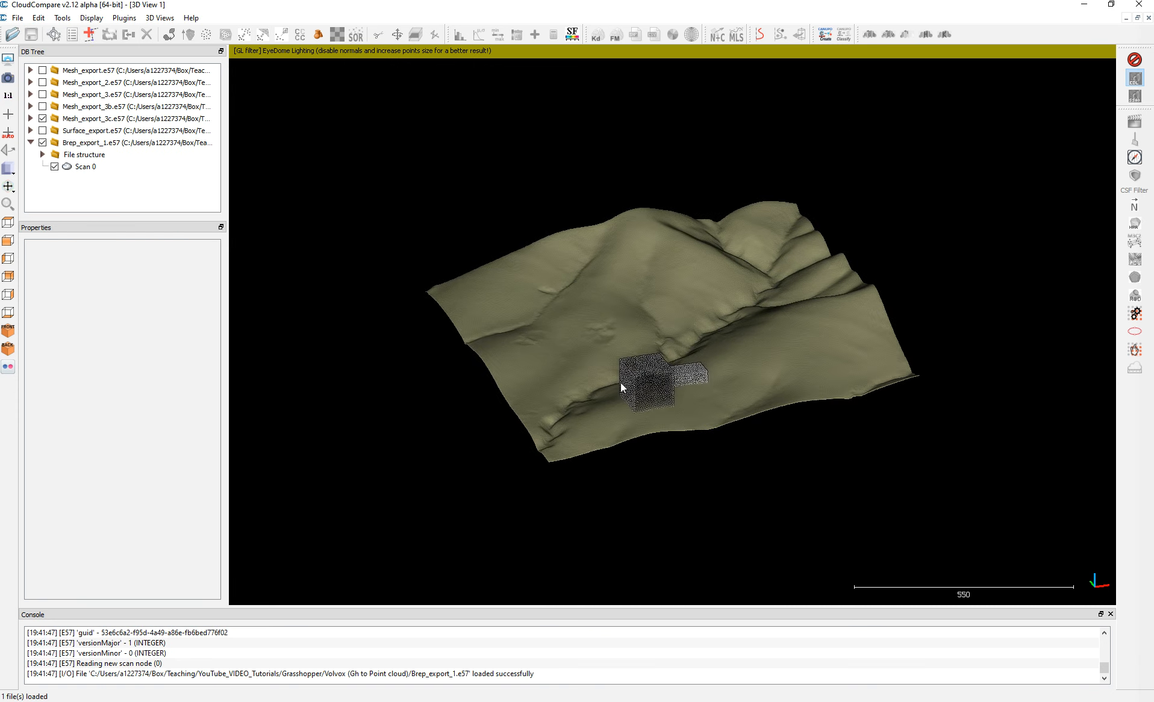
Inspect the imported box point cloud against the terrain cloud in the 3D view.
{"action": "scroll", "coordinate": [662, 384], "scroll_direction": "up", "scroll_amount": 5}
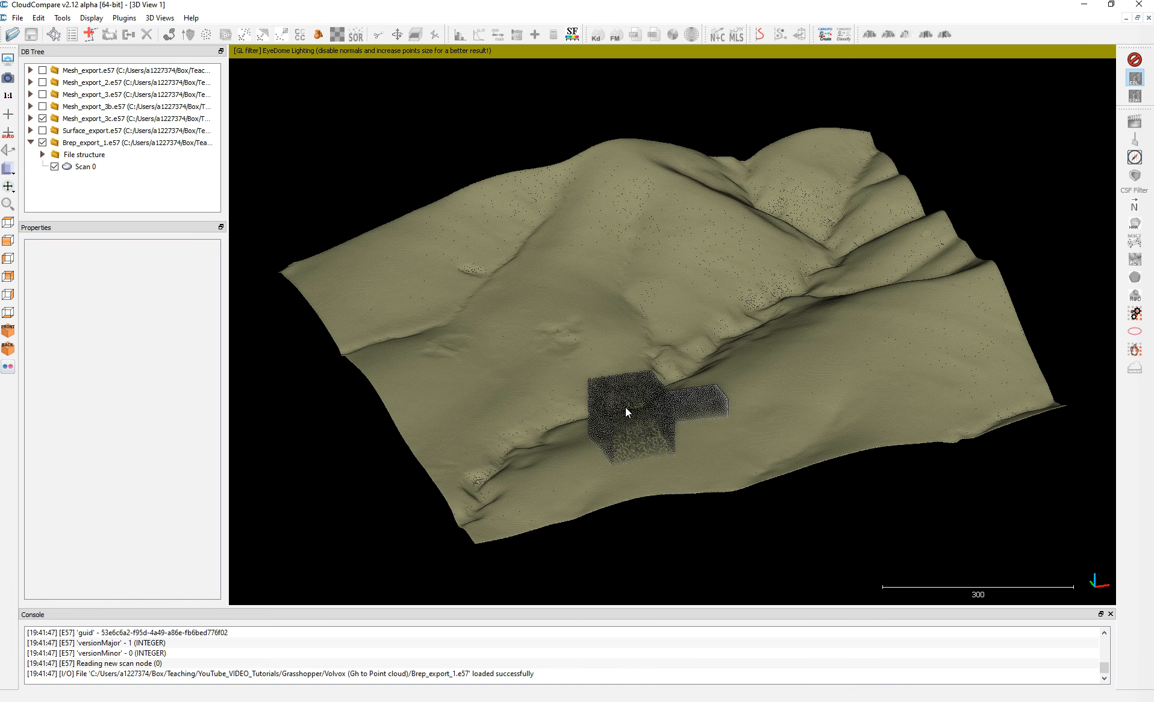
{"action": "left_click_drag", "start_coordinate": [624, 432], "coordinate": [592, 360]}
{"action": "scroll", "coordinate": [592, 360], "scroll_direction": "up", "scroll_amount": 4}
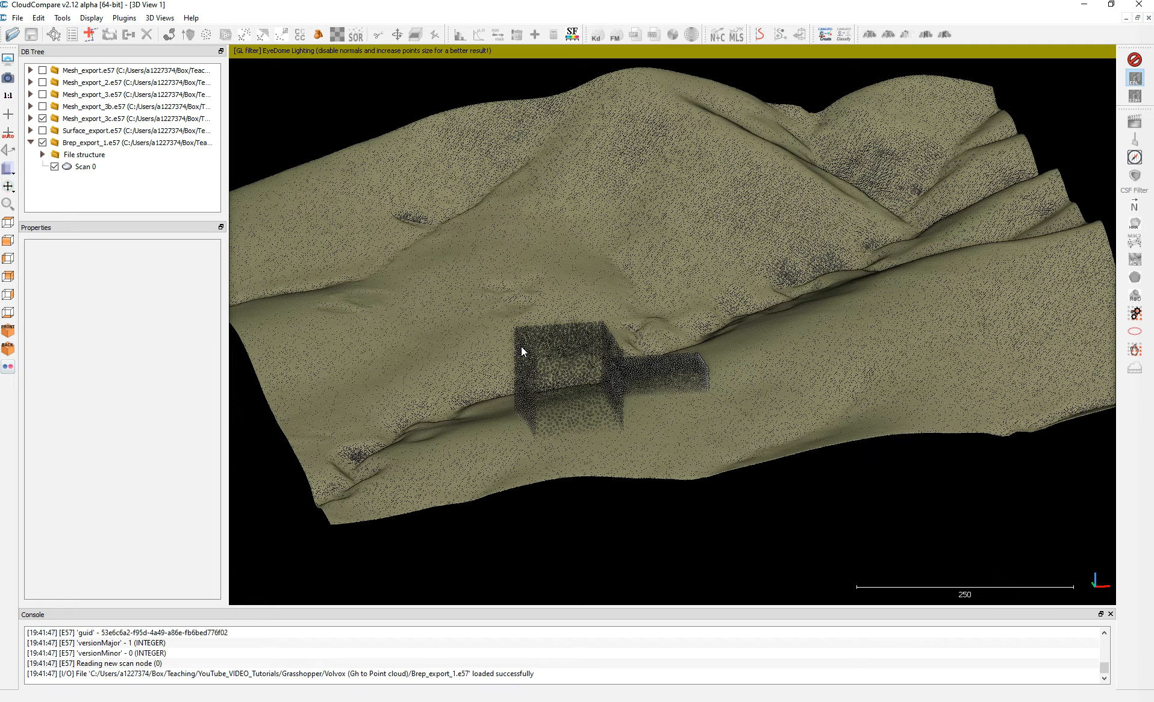
{"action": "scroll", "coordinate": [653, 421], "scroll_direction": "down", "scroll_amount": 5}
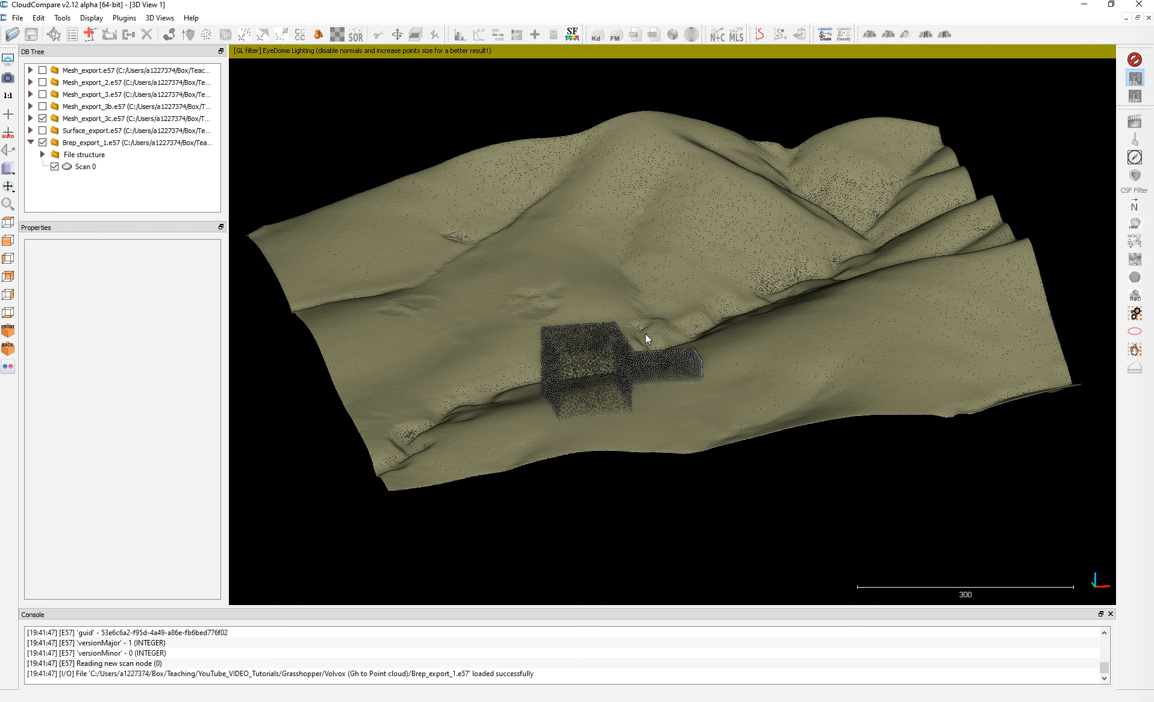
{"action": "scroll", "coordinate": [646, 335], "scroll_direction": "up", "scroll_amount": 1}
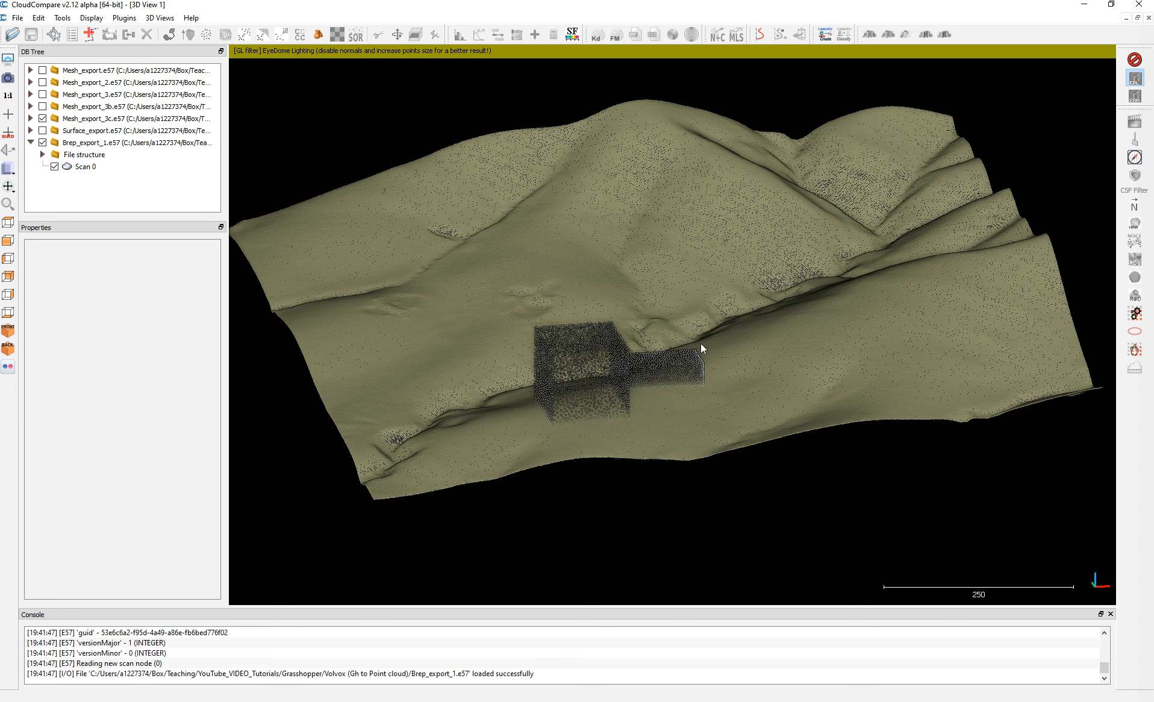
Hide Scan 0 of Brep_export_1.e57 and switch back to Grasshopper.
{"action": "left_click", "coordinate": [54, 166]}
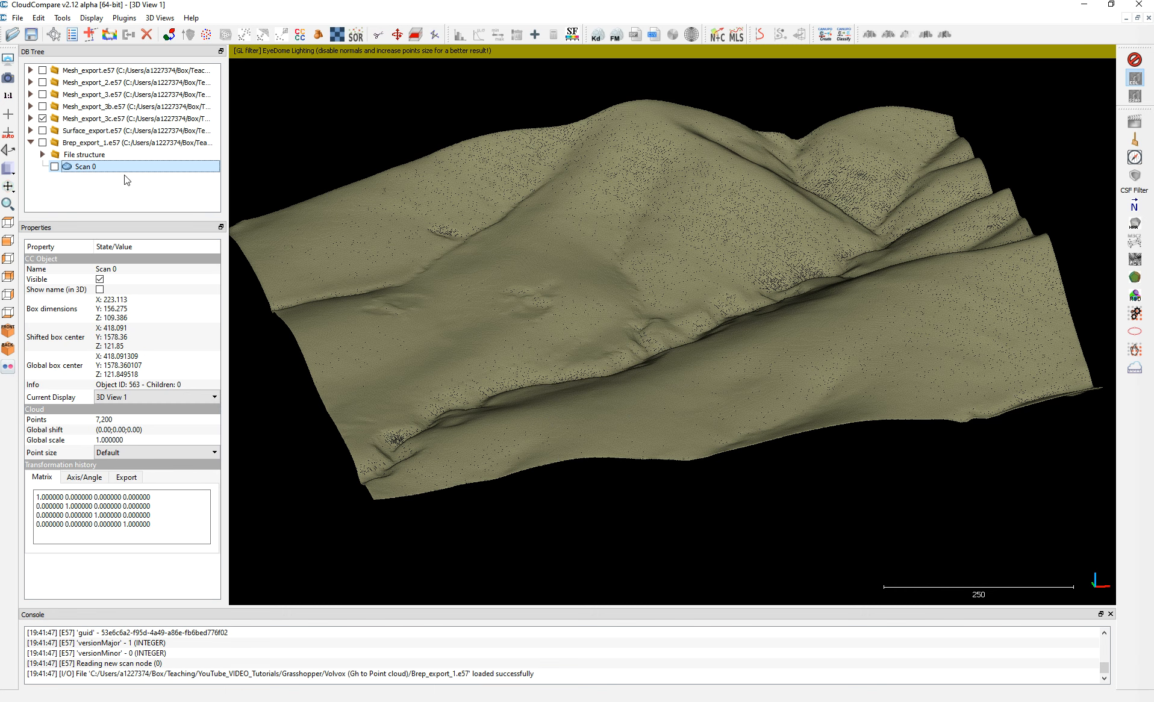
{"action": "left_click", "coordinate": [1084, 4]}
{"action": "left_click", "coordinate": [1063, 238]}
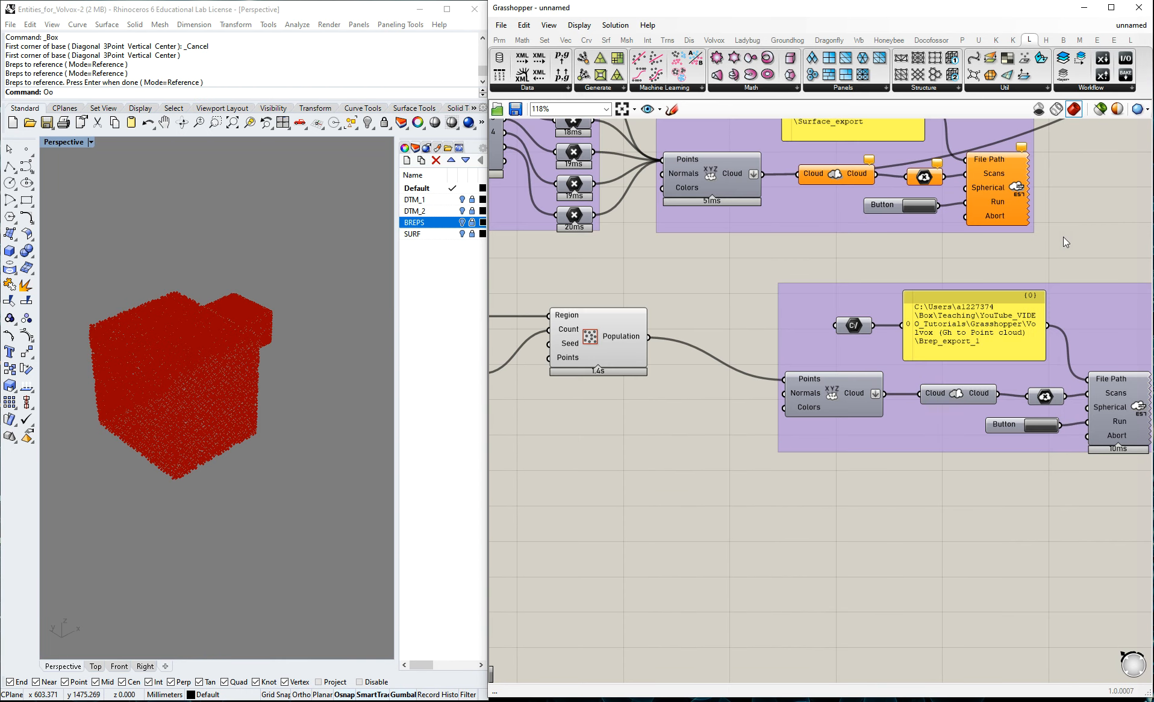
Turn off the preview of the populate component.
{"action": "scroll", "coordinate": [904, 337], "scroll_direction": "down", "scroll_amount": 3}
{"action": "scroll", "coordinate": [747, 338], "scroll_direction": "up", "scroll_amount": 2}
{"action": "middle_click", "coordinate": [693, 338]}
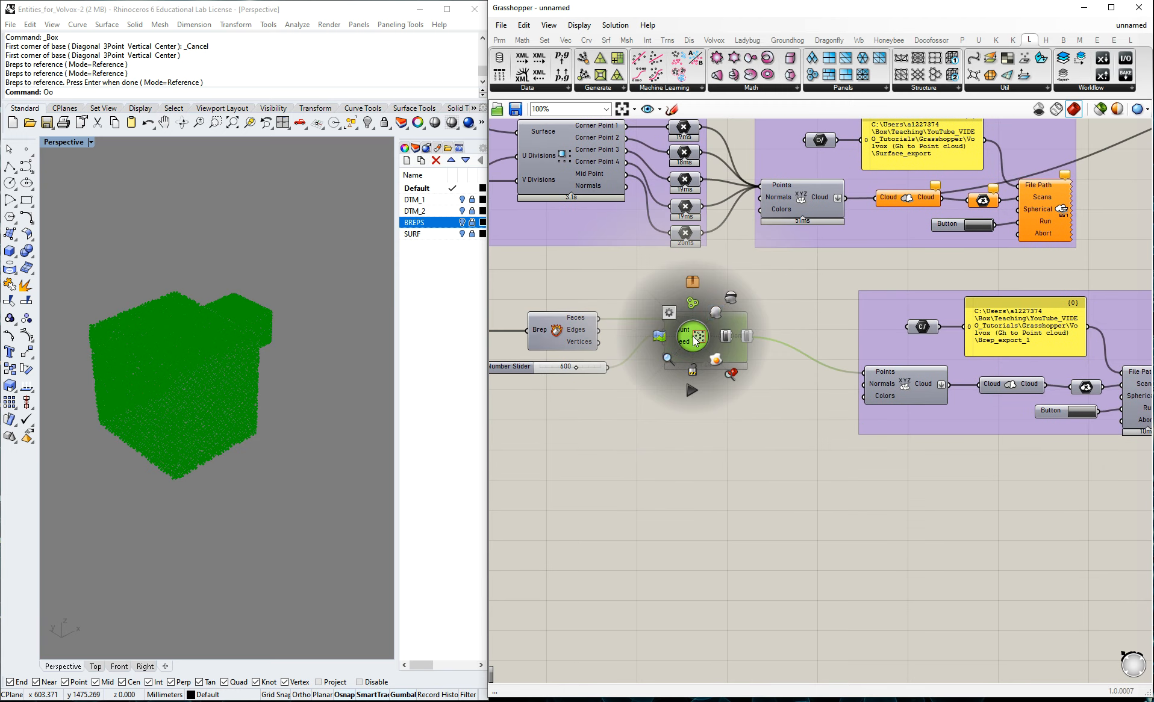
{"action": "left_click", "coordinate": [730, 298]}
{"action": "left_click", "coordinate": [780, 287]}
{"action": "right_click", "coordinate": [865, 373]}
{"action": "left_click", "coordinate": [762, 288]}
Group the Brep, Deconstruct Brep, slider and populate components and name the group "Populate Brep with random points".
{"action": "scroll", "coordinate": [849, 335], "scroll_direction": "down", "scroll_amount": 1}
{"action": "scroll", "coordinate": [583, 325], "scroll_direction": "down", "scroll_amount": 1}
{"action": "left_click_drag", "start_coordinate": [532, 305], "coordinate": [756, 396]}
{"action": "key", "text": "ctrl+g"}
{"action": "right_click", "coordinate": [637, 314]}
{"action": "key", "text": "Escape"}
{"action": "right_click", "coordinate": [637, 314]}
{"action": "type", "text": "Pop"}
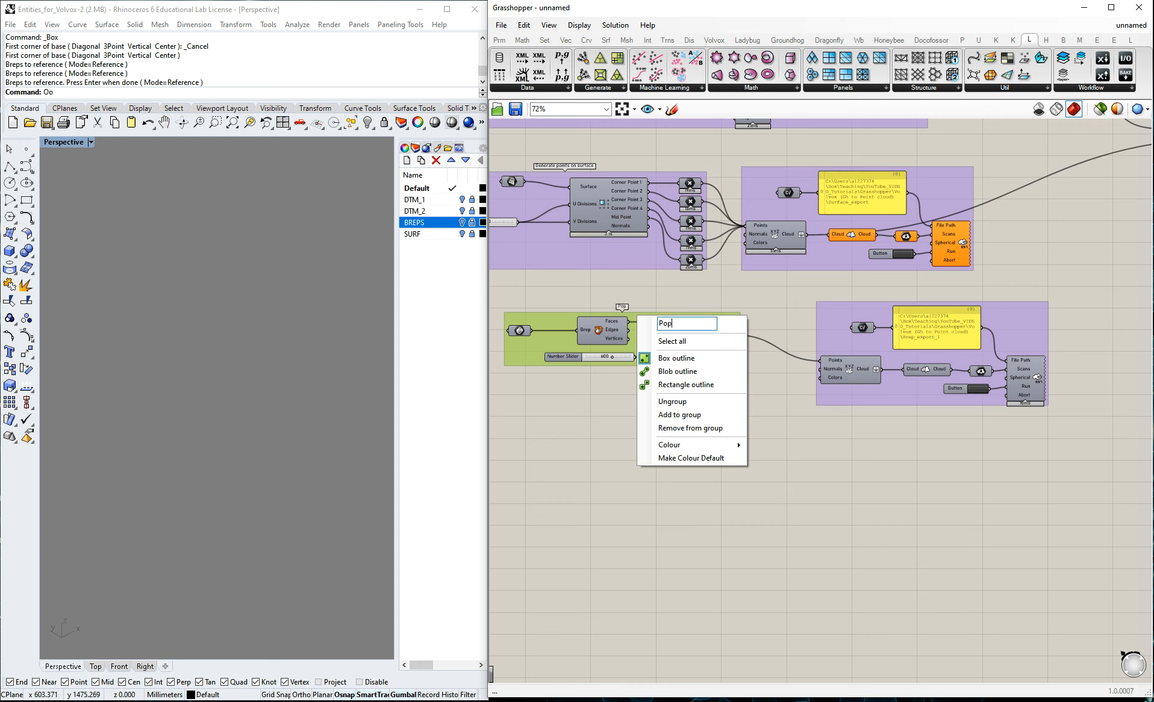
{"action": "type", "text": "ulate Brep with random points"}
{"action": "left_click", "coordinate": [764, 482]}
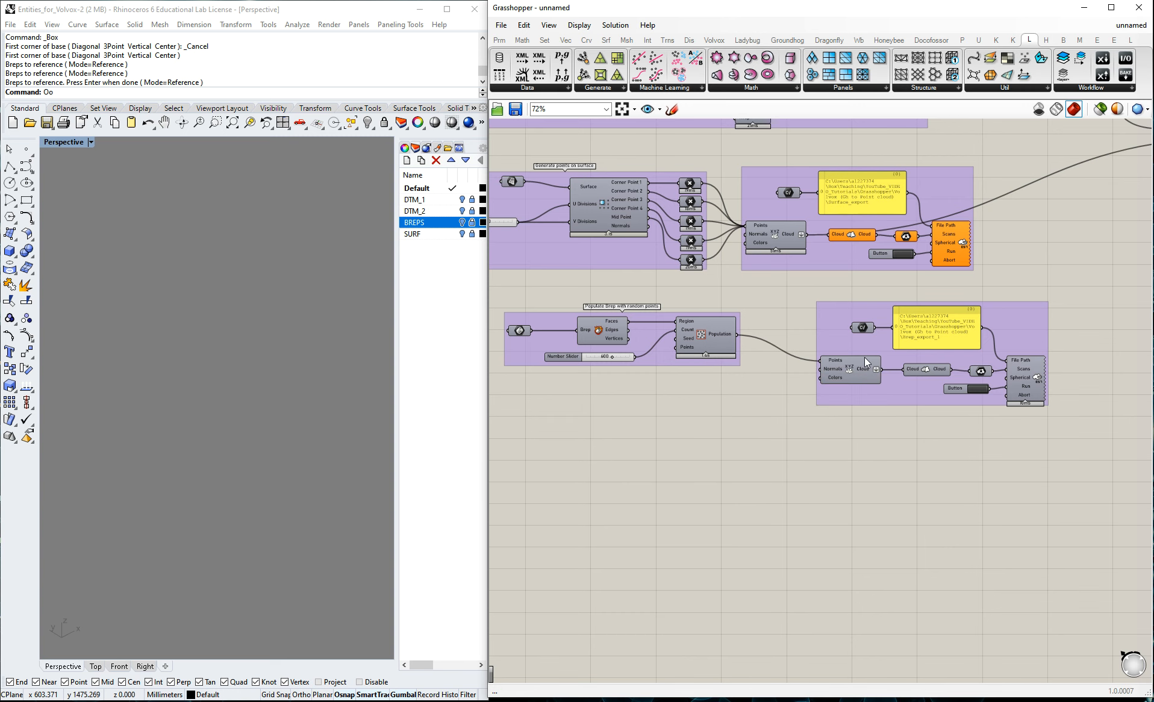
Duplicate the Brep parameter and its connected Deconstruct Brep component, placing the copies below the "Populate Brep with random points" group.
{"action": "scroll", "coordinate": [868, 358], "scroll_direction": "down", "scroll_amount": 1}
{"action": "scroll", "coordinate": [646, 357], "scroll_direction": "up", "scroll_amount": 1}
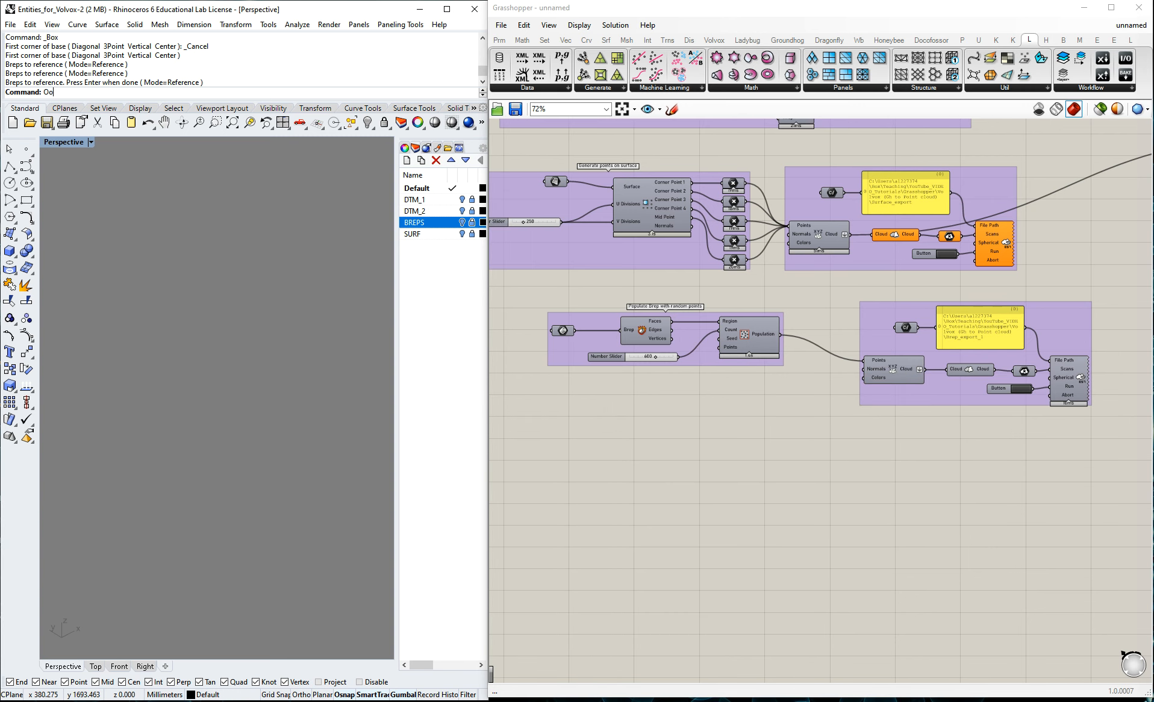
{"action": "left_click", "coordinate": [649, 333]}
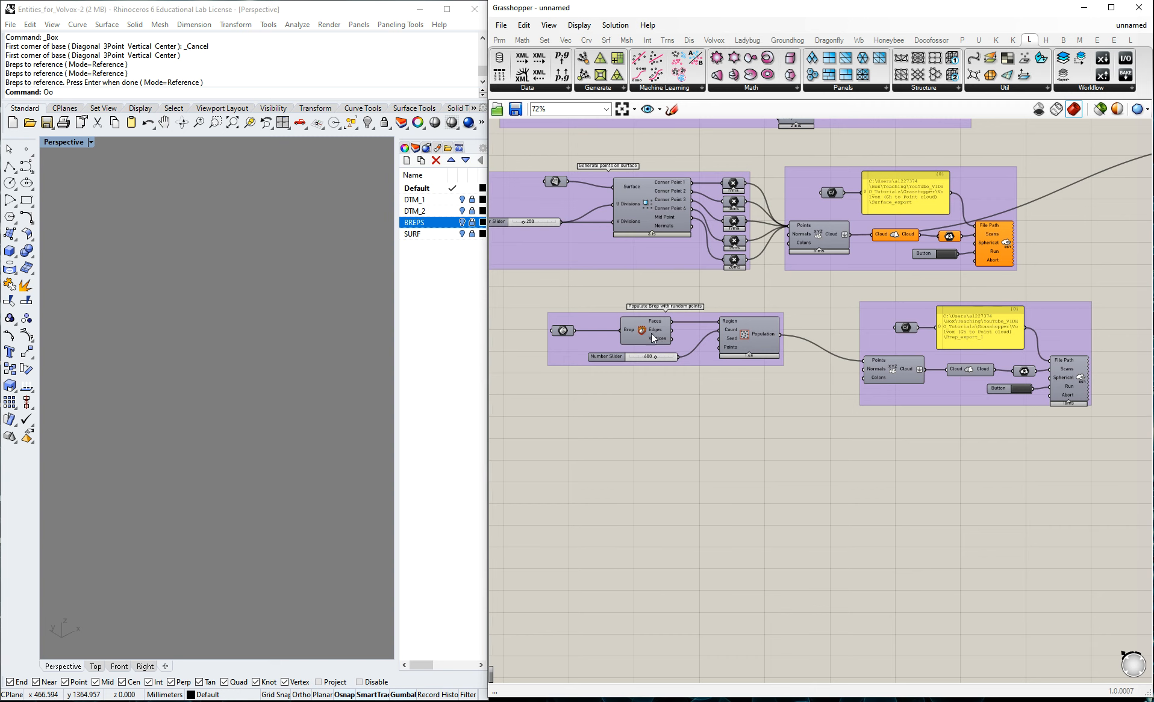
{"action": "left_click", "coordinate": [562, 330]}
{"action": "left_click", "coordinate": [638, 337]}
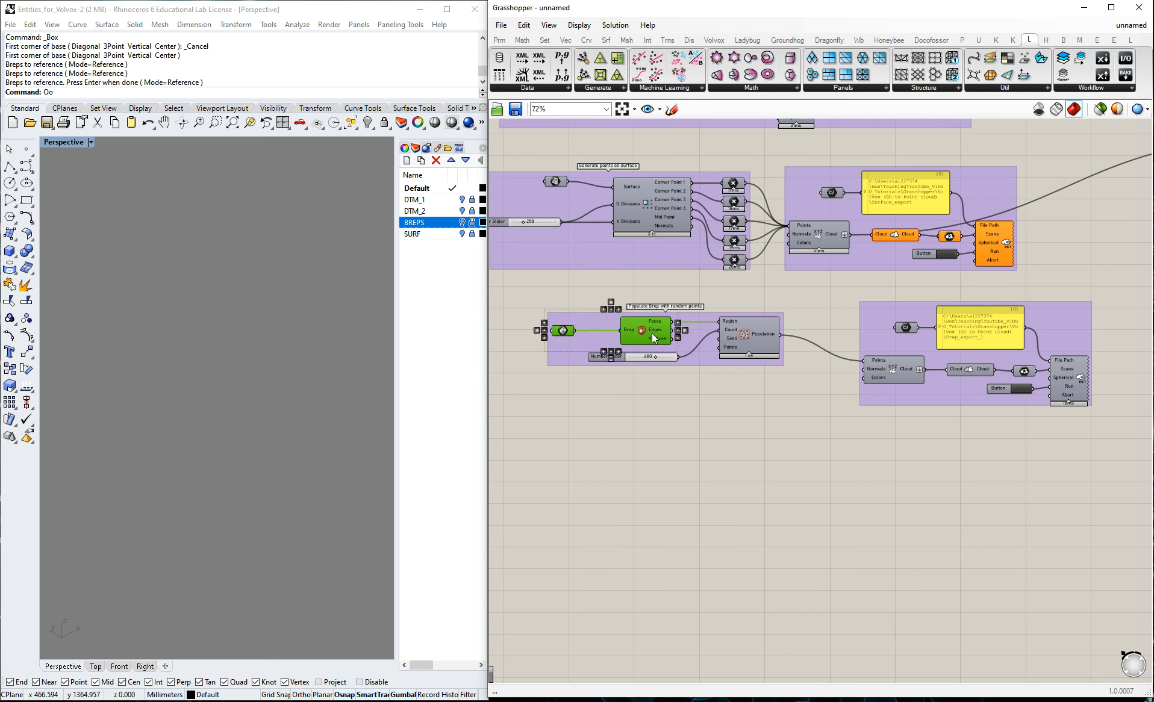
{"action": "left_click", "coordinate": [747, 424]}
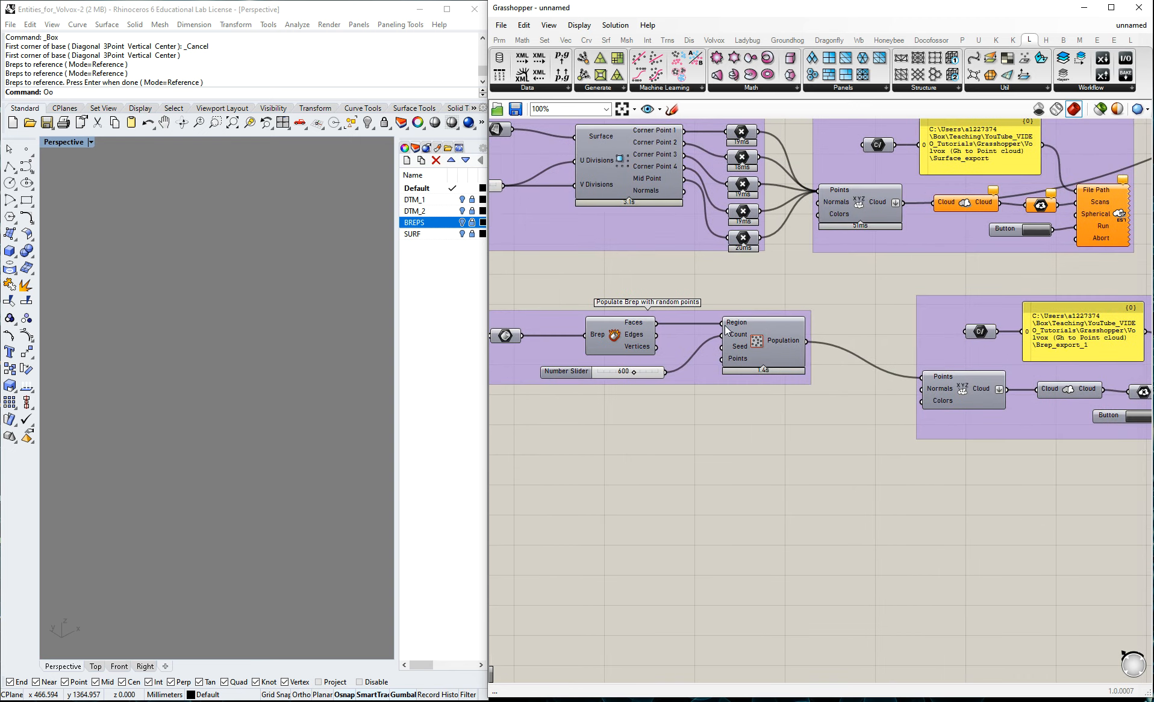
{"action": "scroll", "coordinate": [675, 339], "scroll_direction": "up", "scroll_amount": 1}
{"action": "left_click", "coordinate": [657, 337]}
{"action": "key", "text": "ctrl+c"}
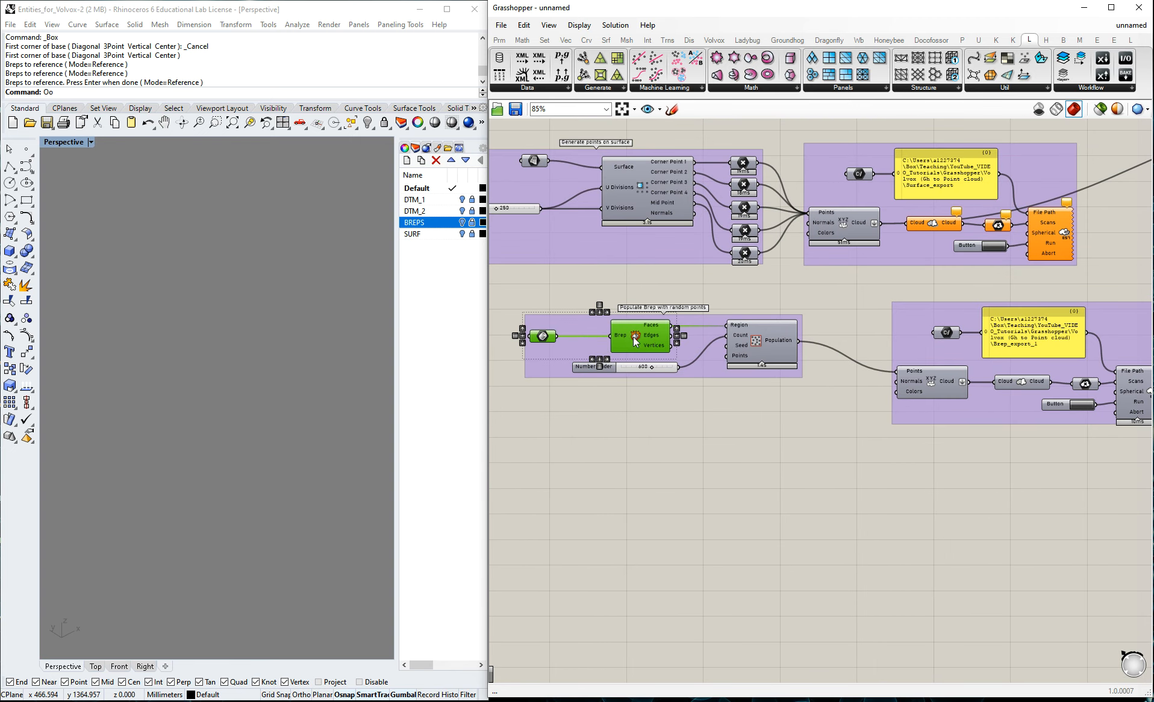
{"action": "key", "text": "ctrl+v"}
{"action": "left_click", "coordinate": [700, 459]}
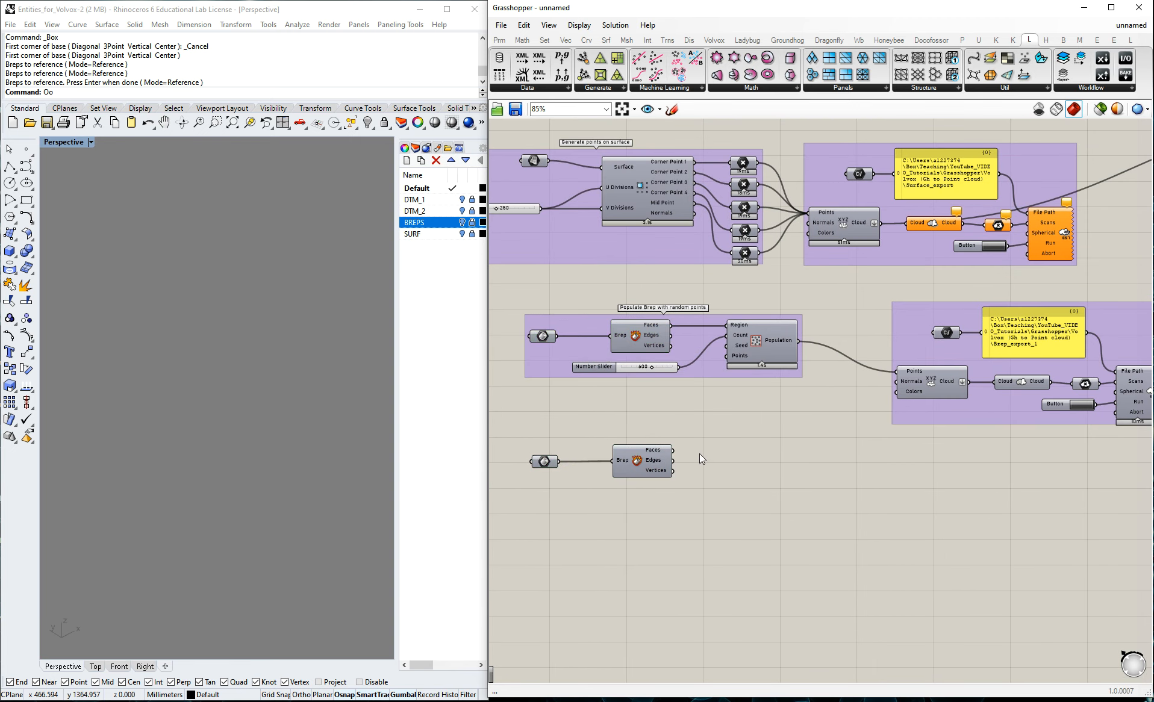
Adjust the position of the copied Brep parameter and Deconstruct Brep component below the named group.
{"action": "left_click_drag", "start_coordinate": [534, 433], "coordinate": [685, 493]}
{"action": "left_click_drag", "start_coordinate": [628, 462], "coordinate": [630, 454]}
{"action": "left_click_drag", "start_coordinate": [542, 463], "coordinate": [545, 456]}
{"action": "left_click", "coordinate": [704, 409]}
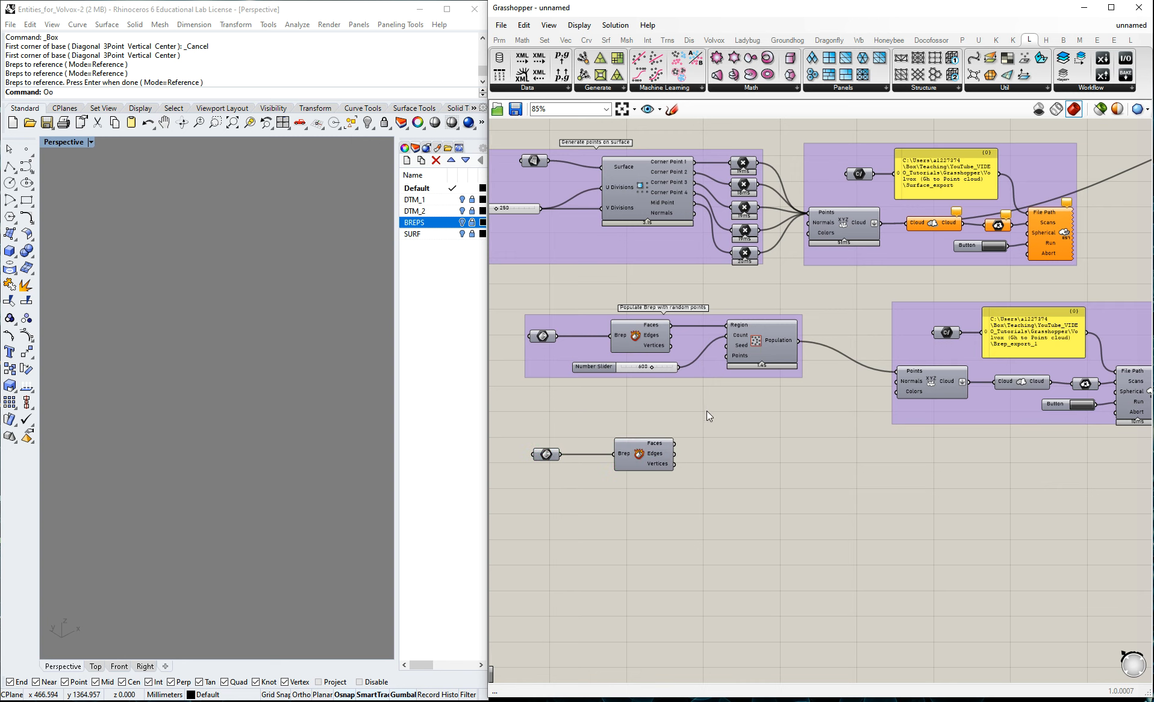
{"action": "double_click", "coordinate": [728, 469]}
{"action": "key", "text": "Escape"}
{"action": "scroll", "coordinate": [803, 452], "scroll_direction": "down", "scroll_amount": 3}
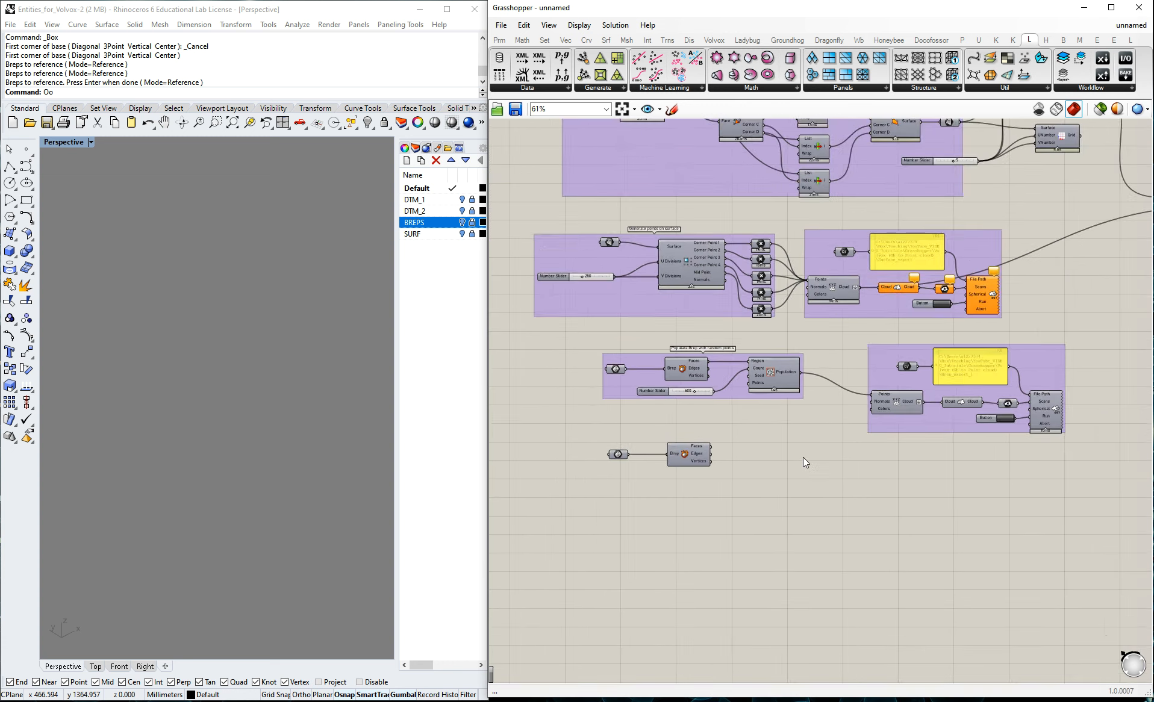
Add a Surface Domain Number component to the right of the copied Deconstruct Brep component.
{"action": "scroll", "coordinate": [870, 206], "scroll_direction": "up", "scroll_amount": 3}
{"action": "scroll", "coordinate": [773, 274], "scroll_direction": "down", "scroll_amount": 3}
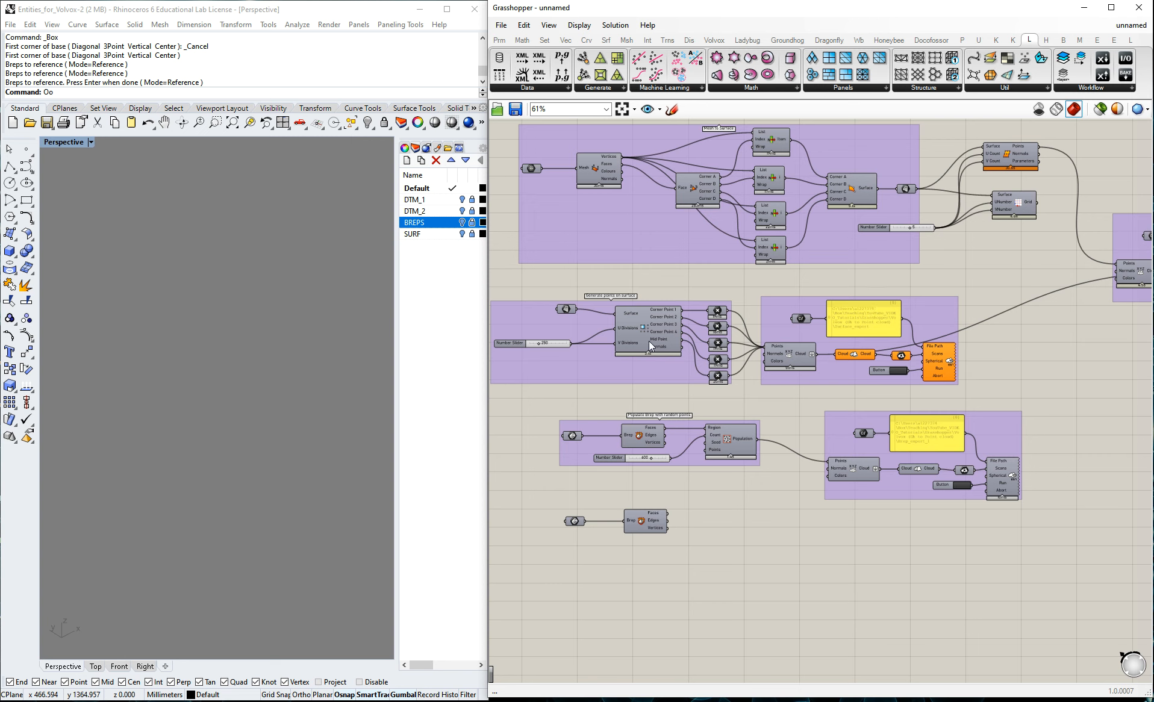
{"action": "left_click", "coordinate": [645, 322]}
{"action": "left_click", "coordinate": [720, 547]}
{"action": "double_click", "coordinate": [720, 548]}
{"action": "type", "text": "surfa"}
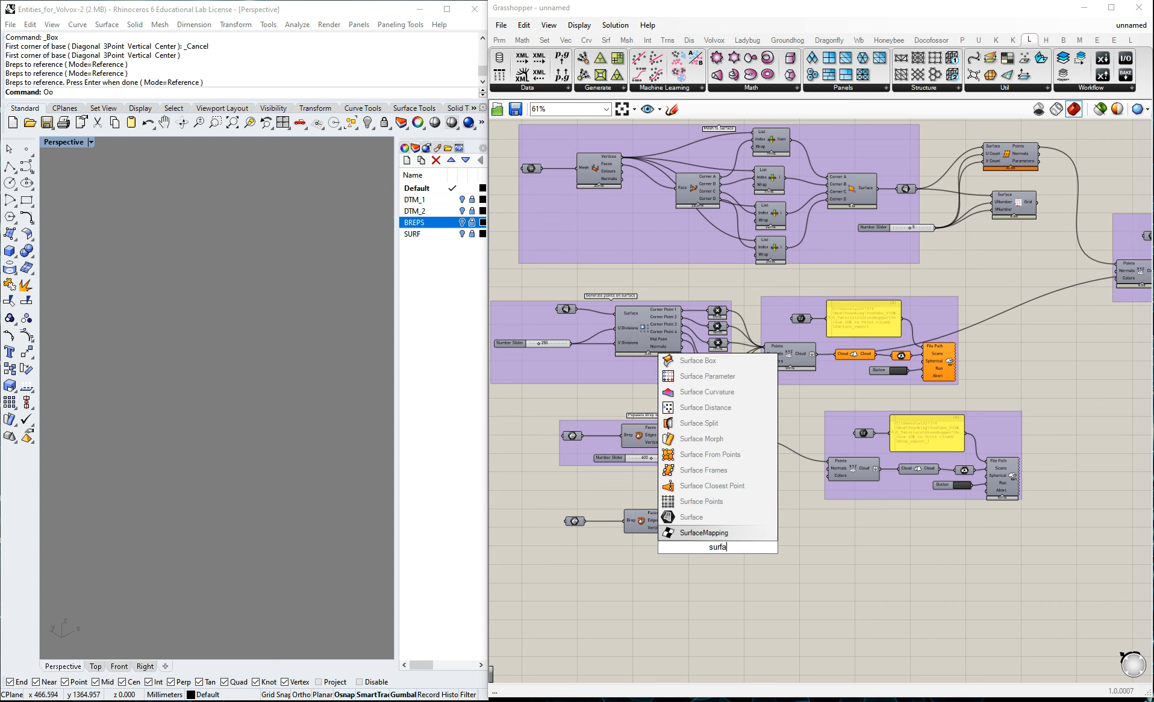
{"action": "type", "text": "ce d"}
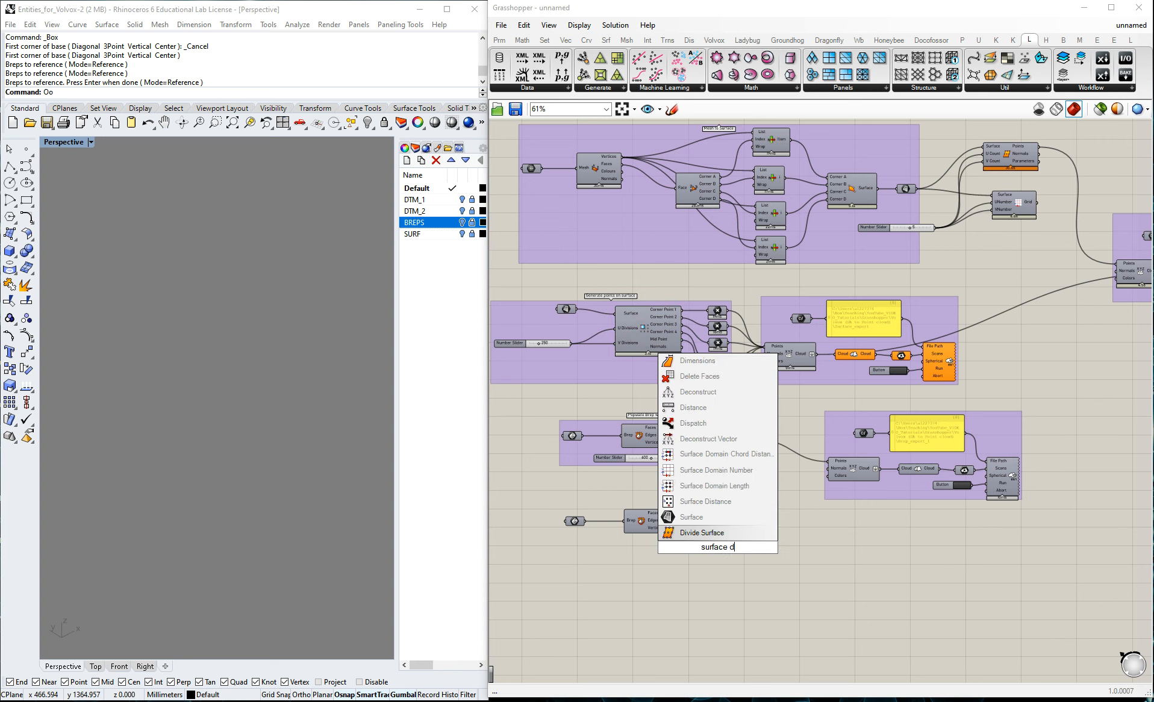
{"action": "type", "text": "omain"}
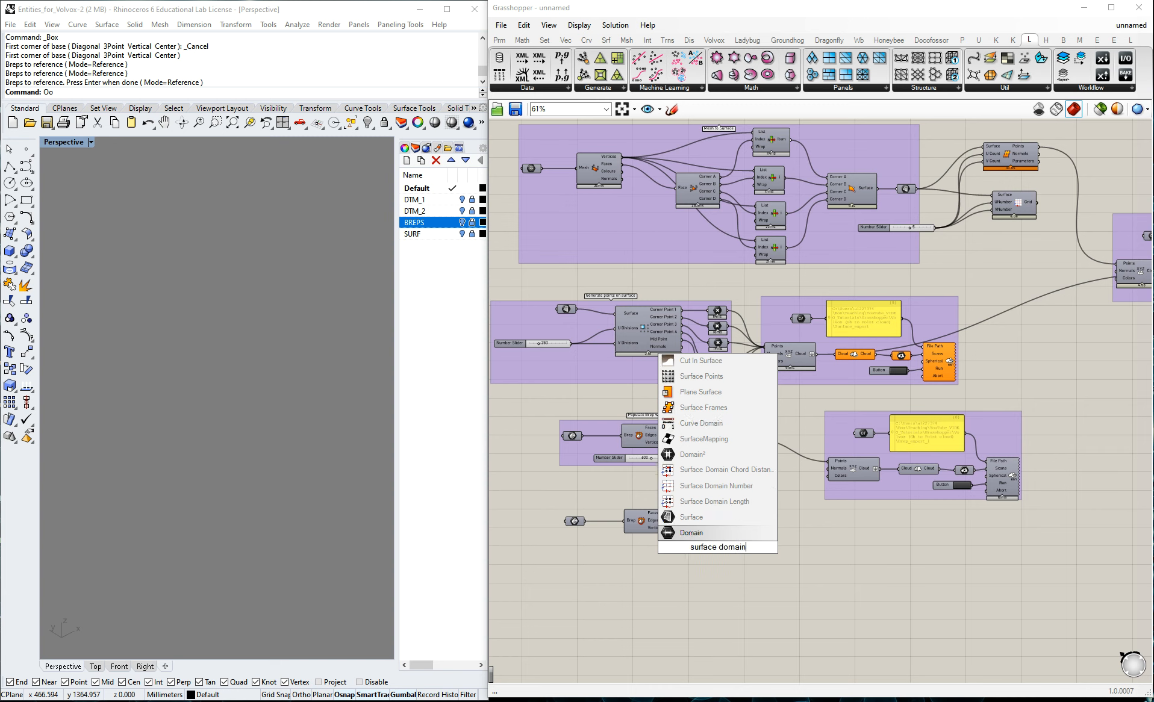
{"action": "left_click", "coordinate": [717, 488]}
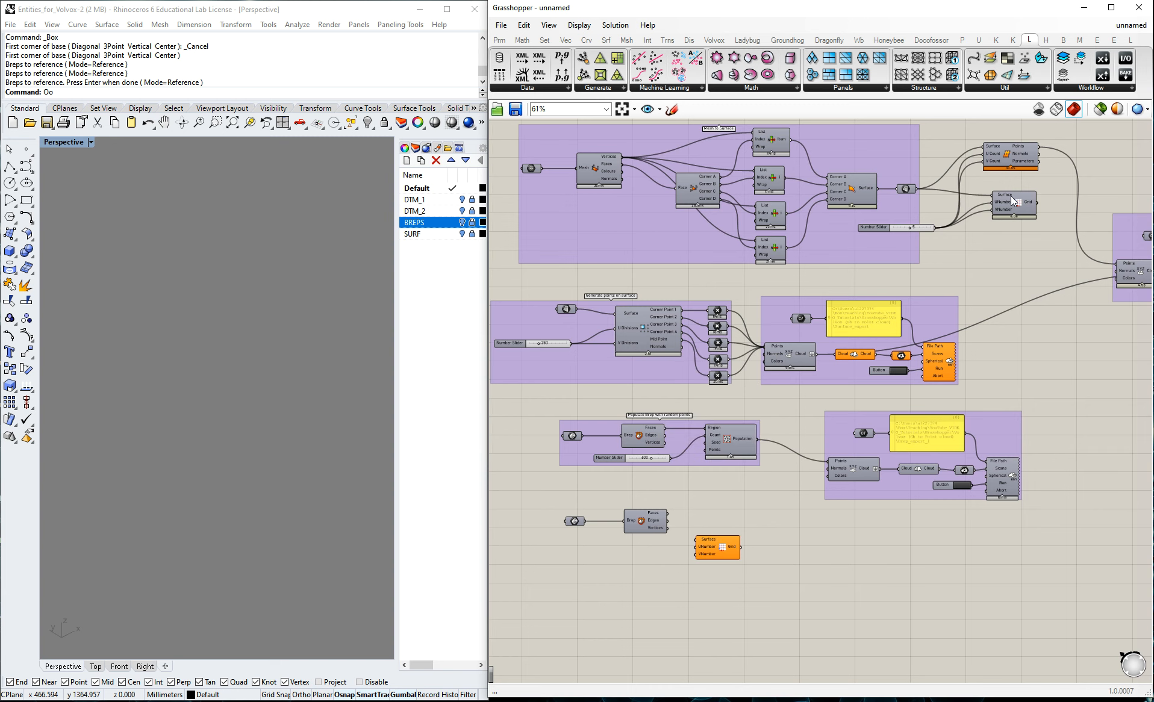
{"action": "left_click_drag", "start_coordinate": [720, 552], "coordinate": [732, 525]}
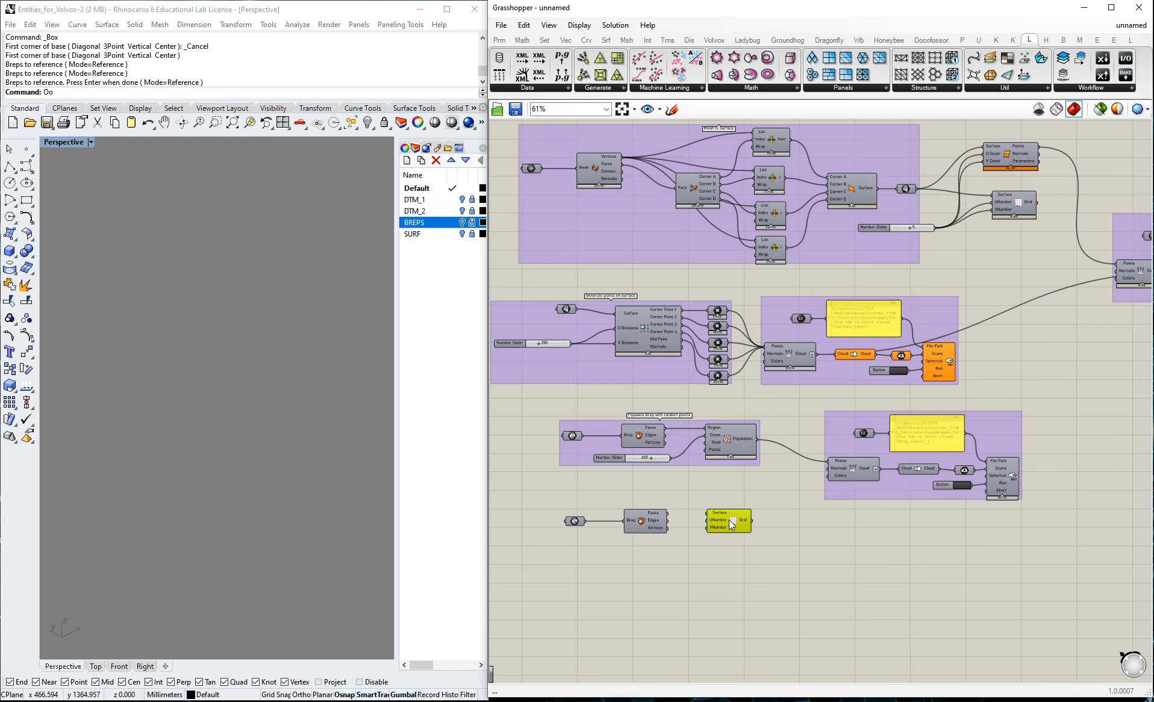
Connect the copied Deconstruct Brep's Faces output to the Surface input of Surface Domain Number and space the two components further apart.
{"action": "scroll", "coordinate": [720, 533], "scroll_direction": "up", "scroll_amount": 3}
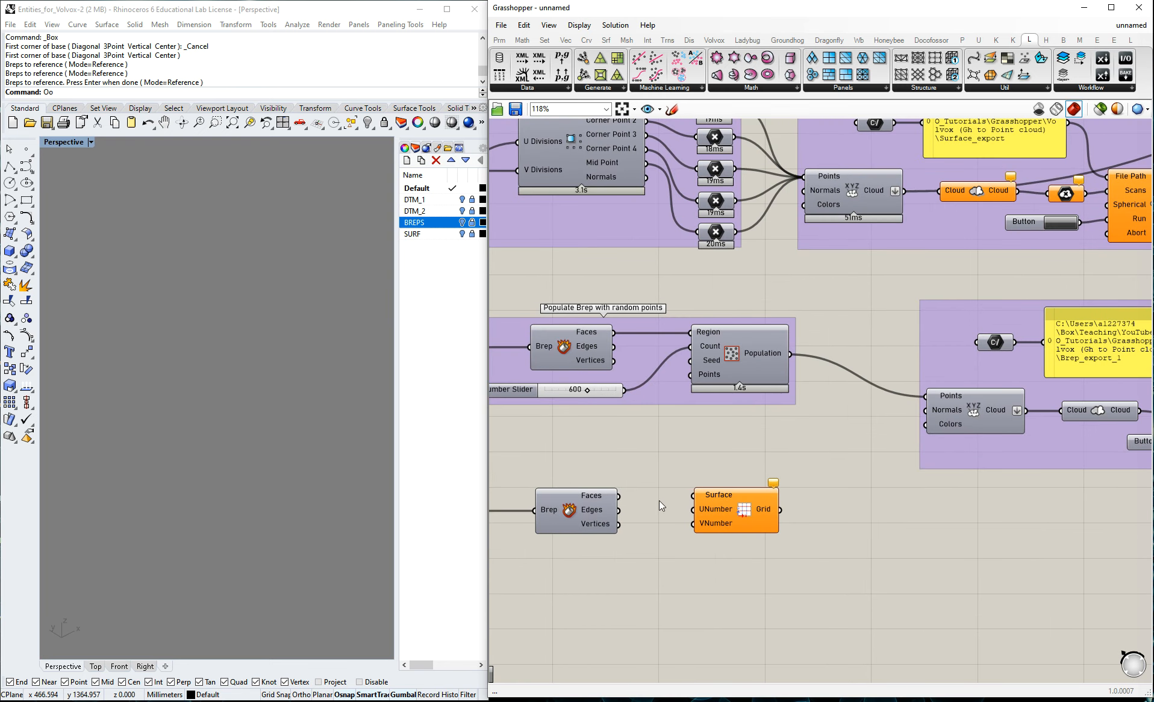
{"action": "left_click_drag", "start_coordinate": [626, 500], "coordinate": [692, 495]}
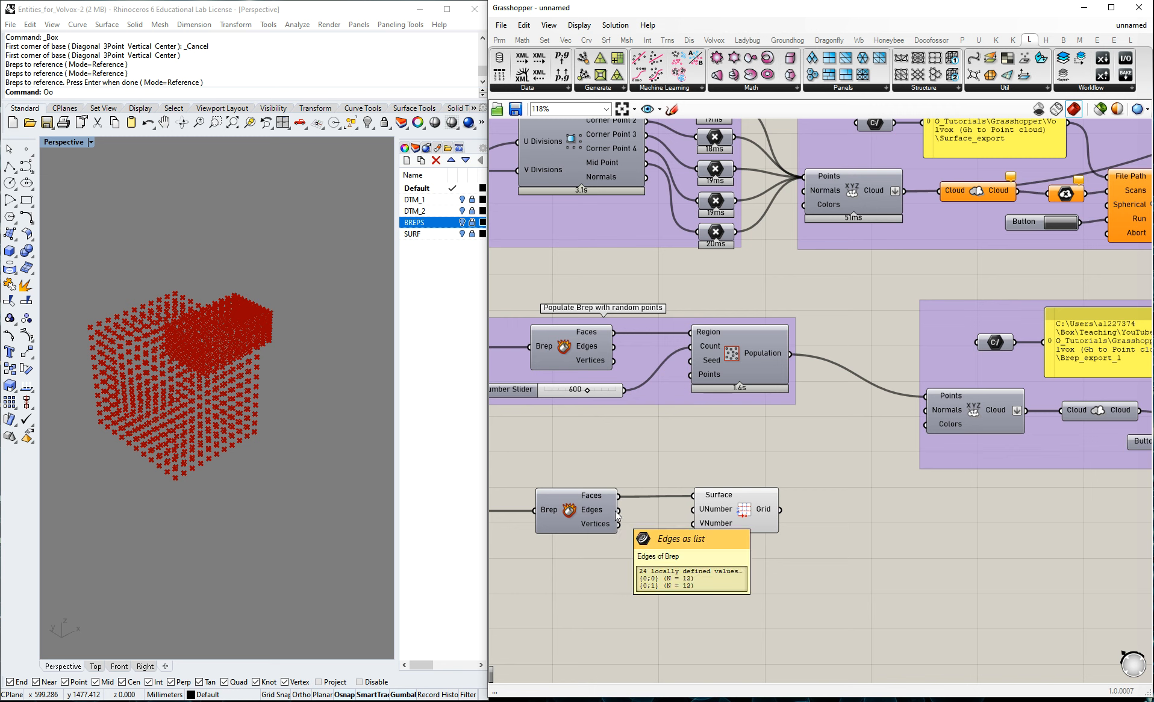
{"action": "left_click_drag", "start_coordinate": [702, 515], "coordinate": [721, 515]}
{"action": "left_click", "coordinate": [791, 581]}
Add a number slider set to 90 and connect it to both the UNumber and VNumber inputs of Surface Domain Number.
{"action": "double_click", "coordinate": [627, 575]}
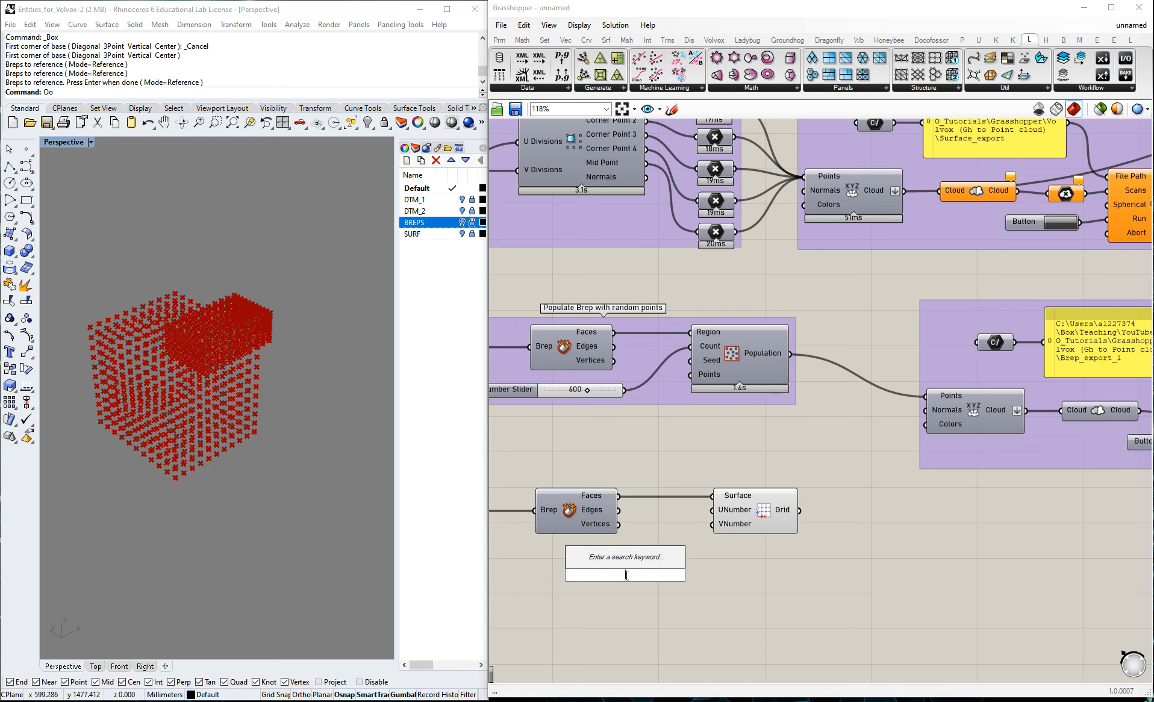
{"action": "type", "text": "100"}
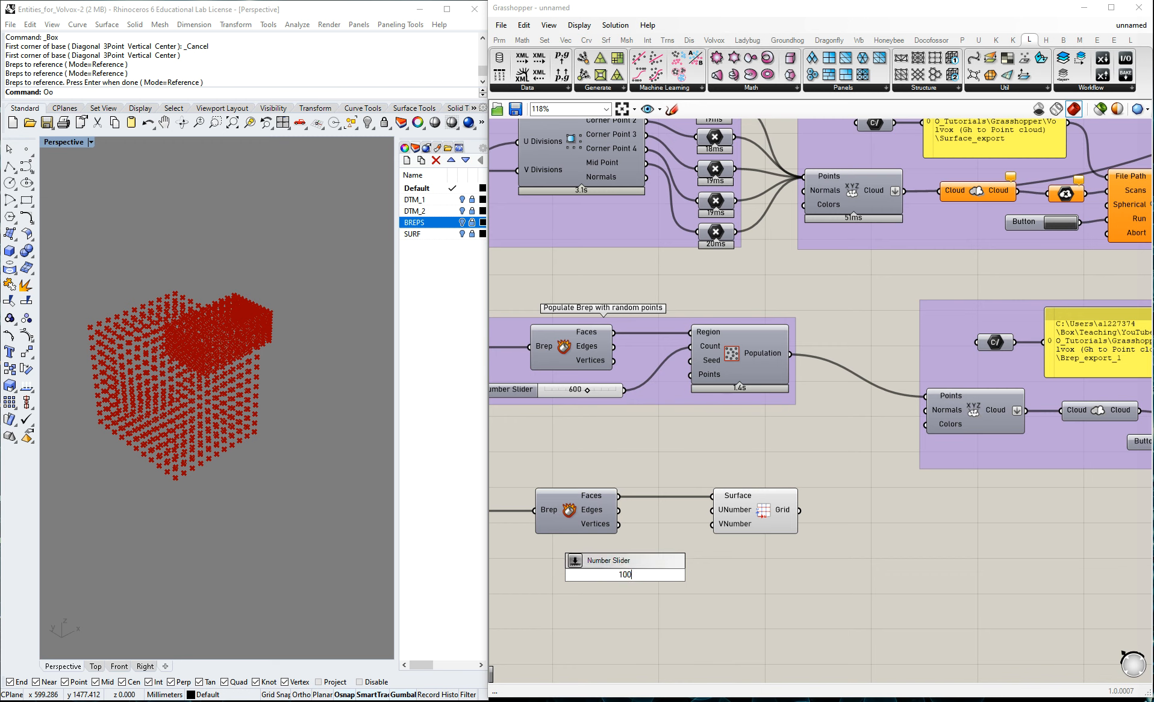
{"action": "key", "text": "Return"}
{"action": "double_click", "coordinate": [612, 574]}
{"action": "type", "text": "90"}
{"action": "key", "text": "Return"}
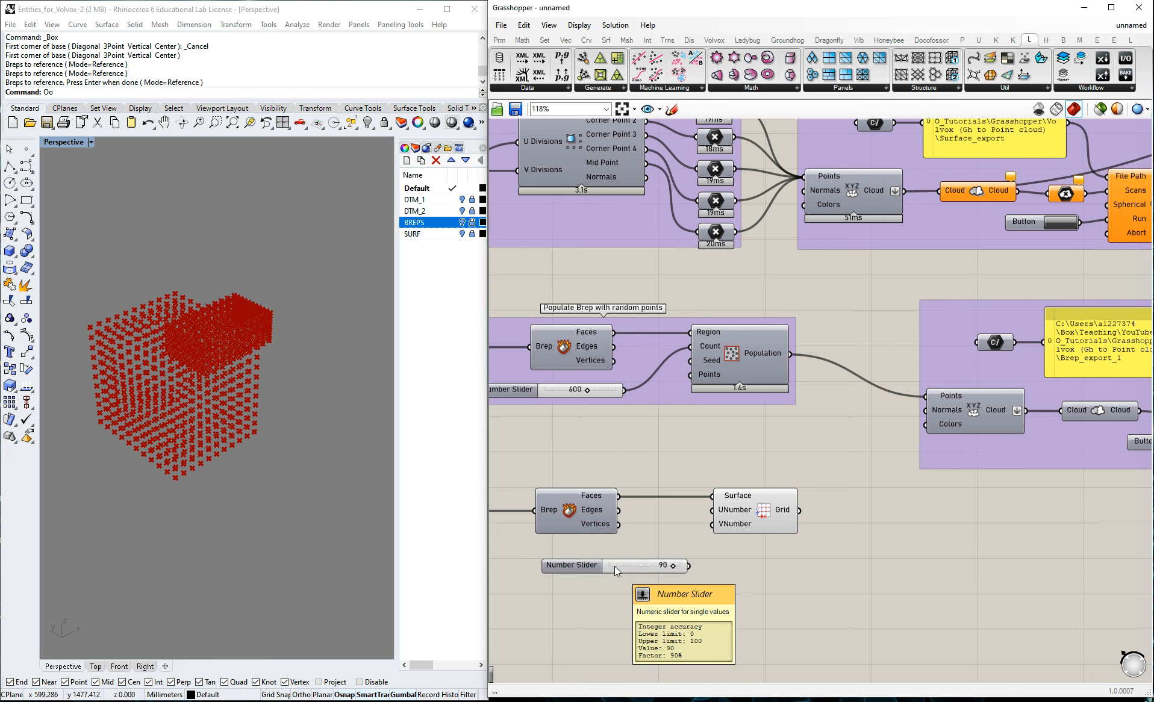
{"action": "left_click_drag", "start_coordinate": [657, 561], "coordinate": [720, 511]}
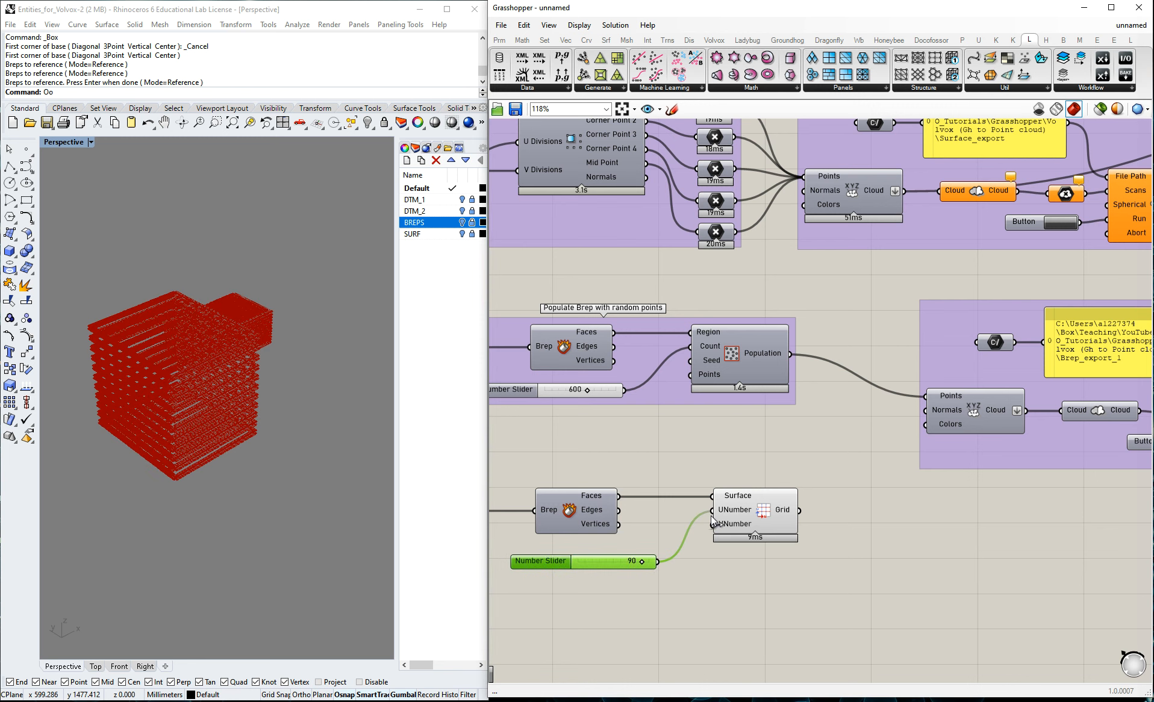
{"action": "left_click_drag", "start_coordinate": [657, 562], "coordinate": [712, 528]}
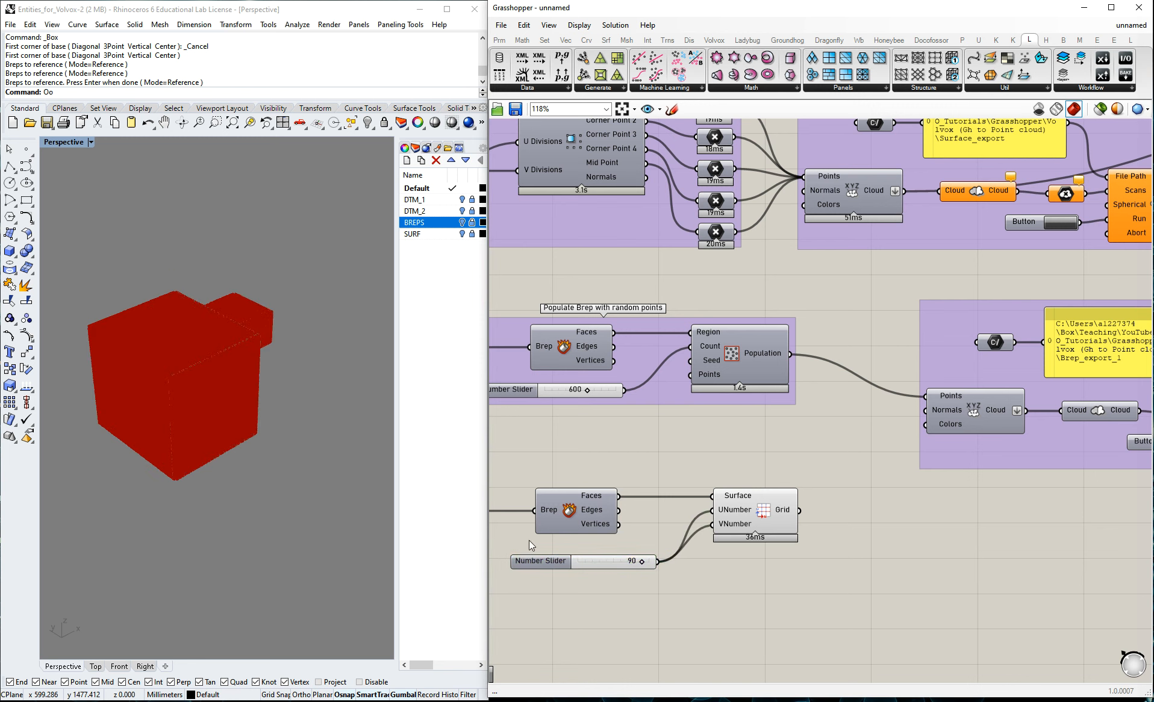
Check the gridded points on the boxes, and group the copied Brep, Deconstruct Brep, slider and Surface Domain Number components.
{"action": "scroll", "coordinate": [178, 391], "scroll_direction": "up", "scroll_amount": 5}
{"action": "scroll", "coordinate": [179, 382], "scroll_direction": "up", "scroll_amount": 2}
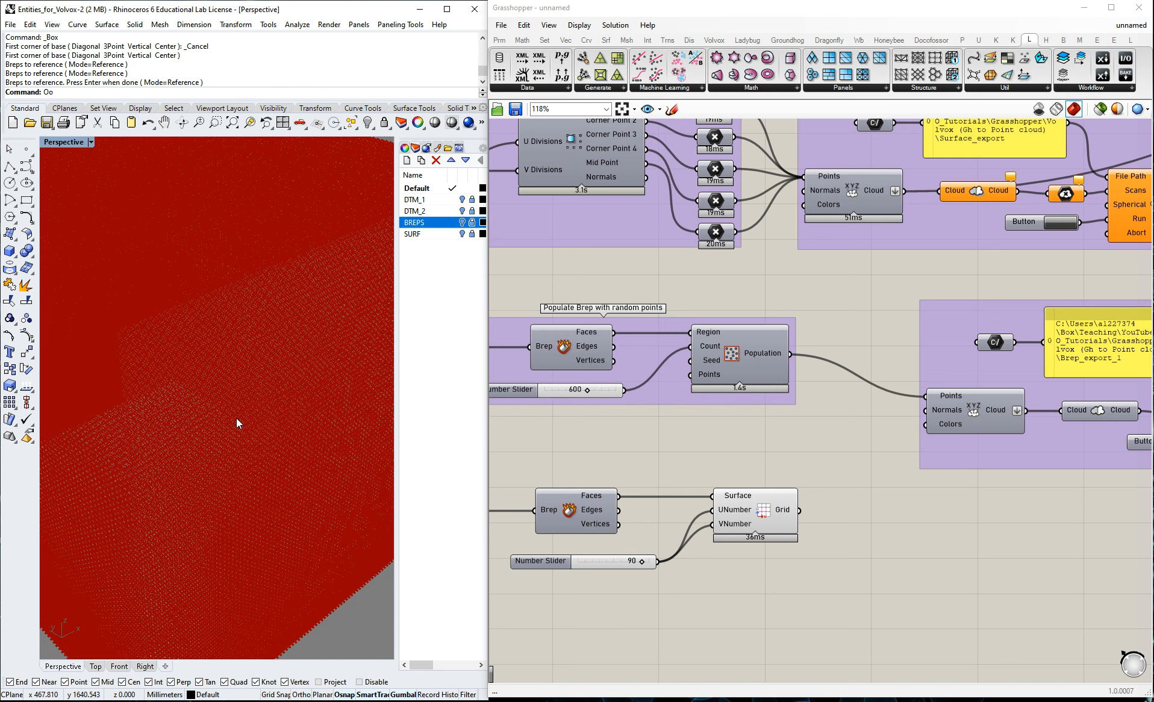
{"action": "scroll", "coordinate": [127, 412], "scroll_direction": "down", "scroll_amount": 4}
{"action": "scroll", "coordinate": [129, 411], "scroll_direction": "down", "scroll_amount": 5}
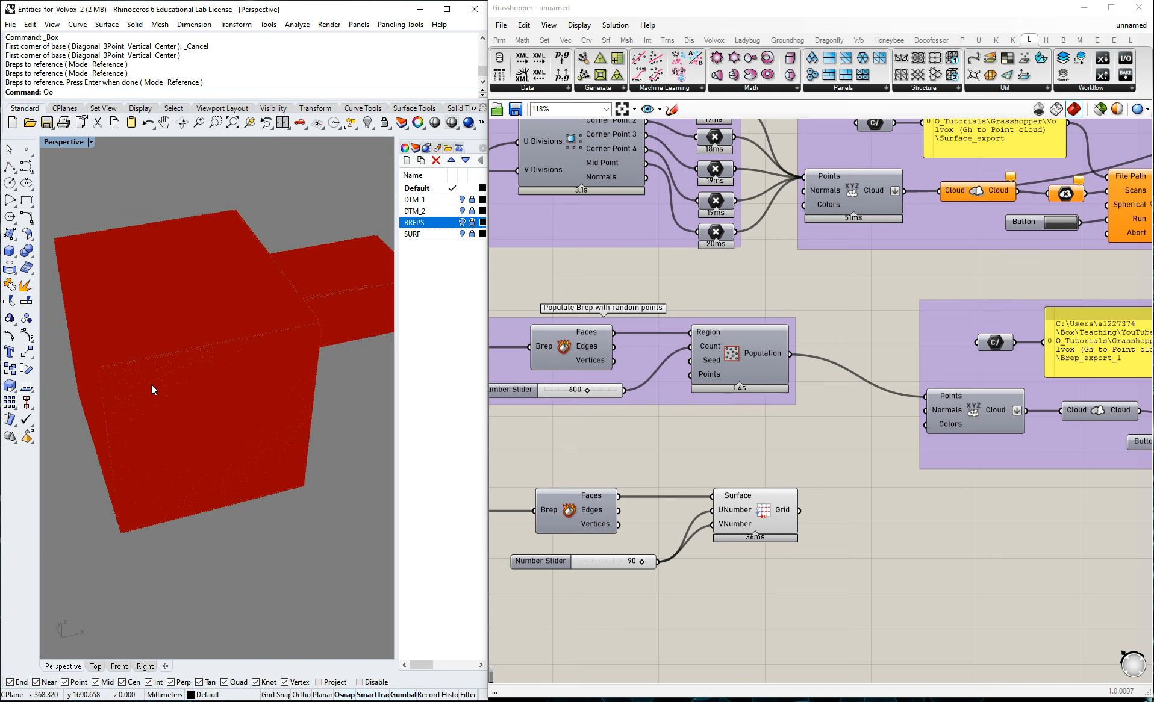
{"action": "scroll", "coordinate": [805, 519], "scroll_direction": "down", "scroll_amount": 4}
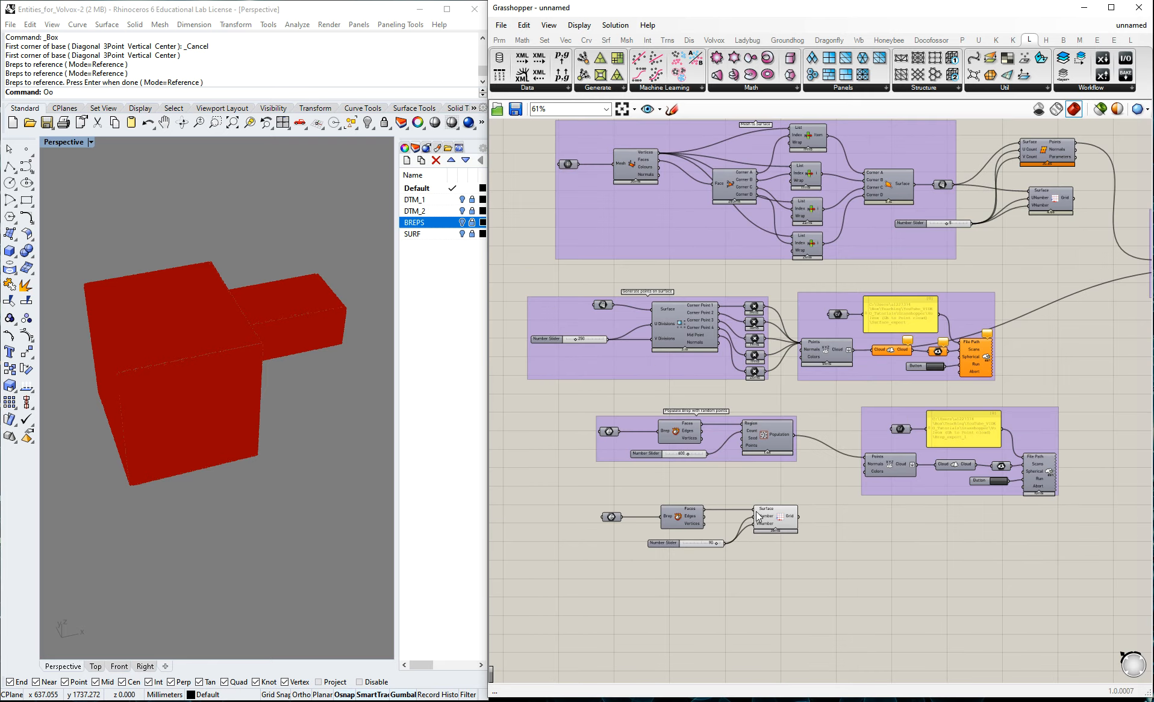
{"action": "left_click_drag", "start_coordinate": [557, 485], "coordinate": [806, 577]}
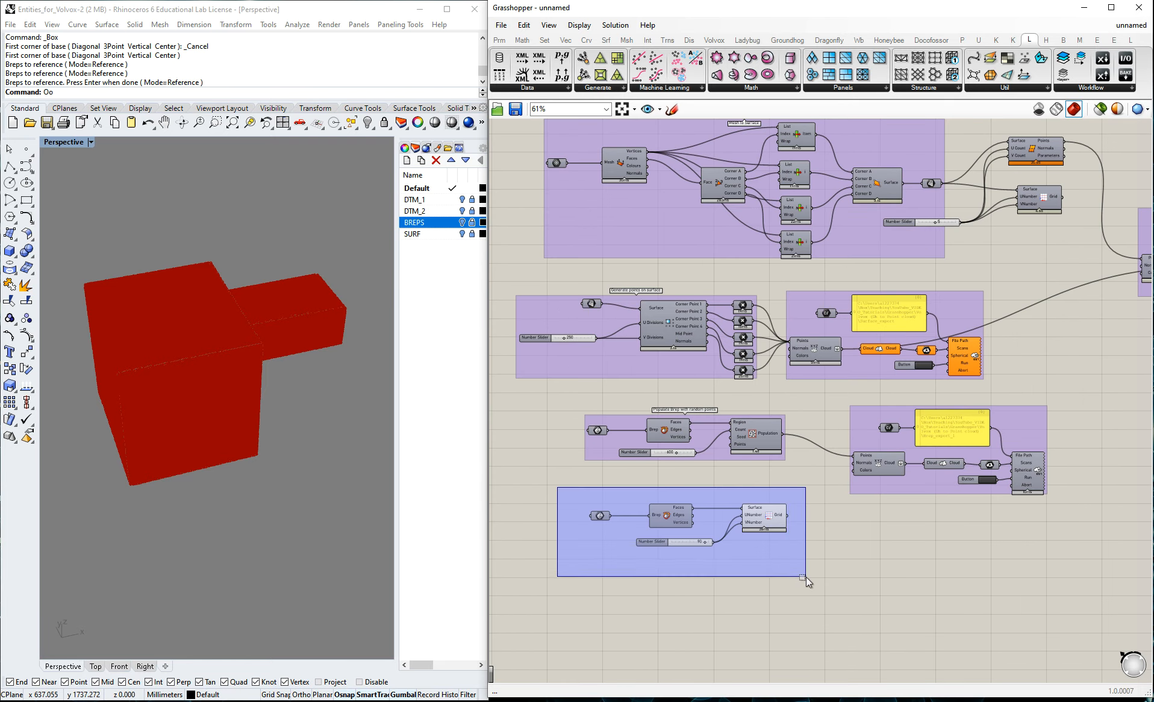
{"action": "scroll", "coordinate": [779, 551], "scroll_direction": "up", "scroll_amount": 4}
{"action": "key", "text": "ctrl+g"}
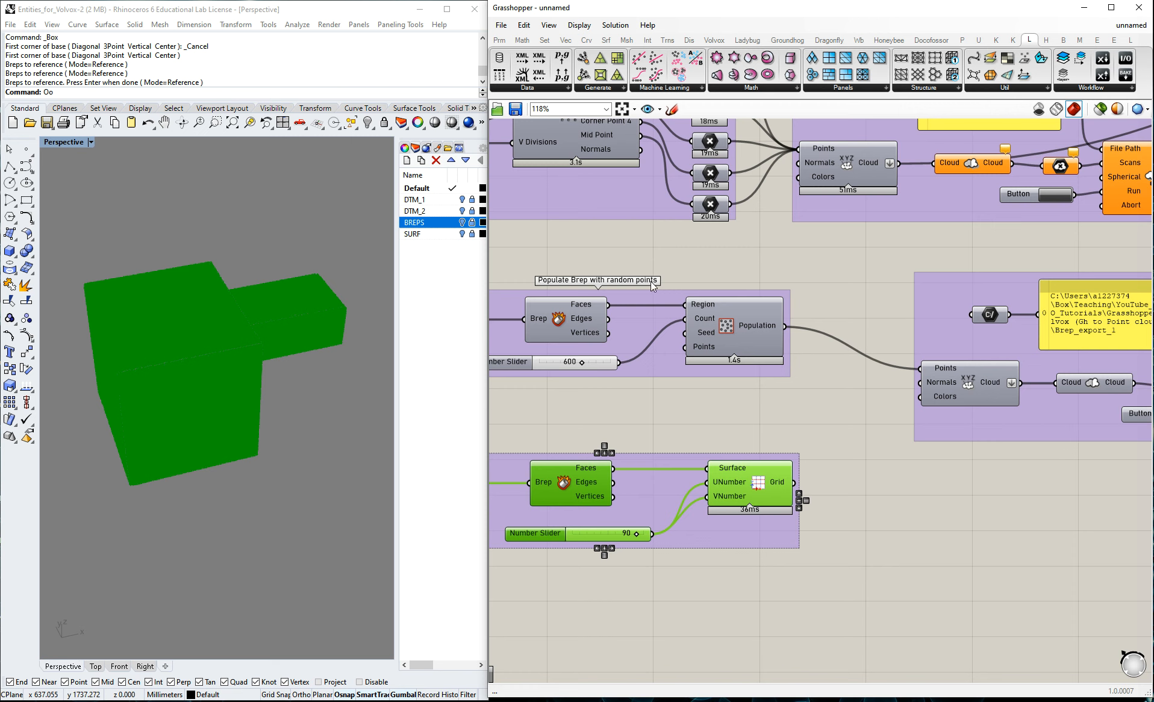
{"action": "left_click", "coordinate": [729, 420]}
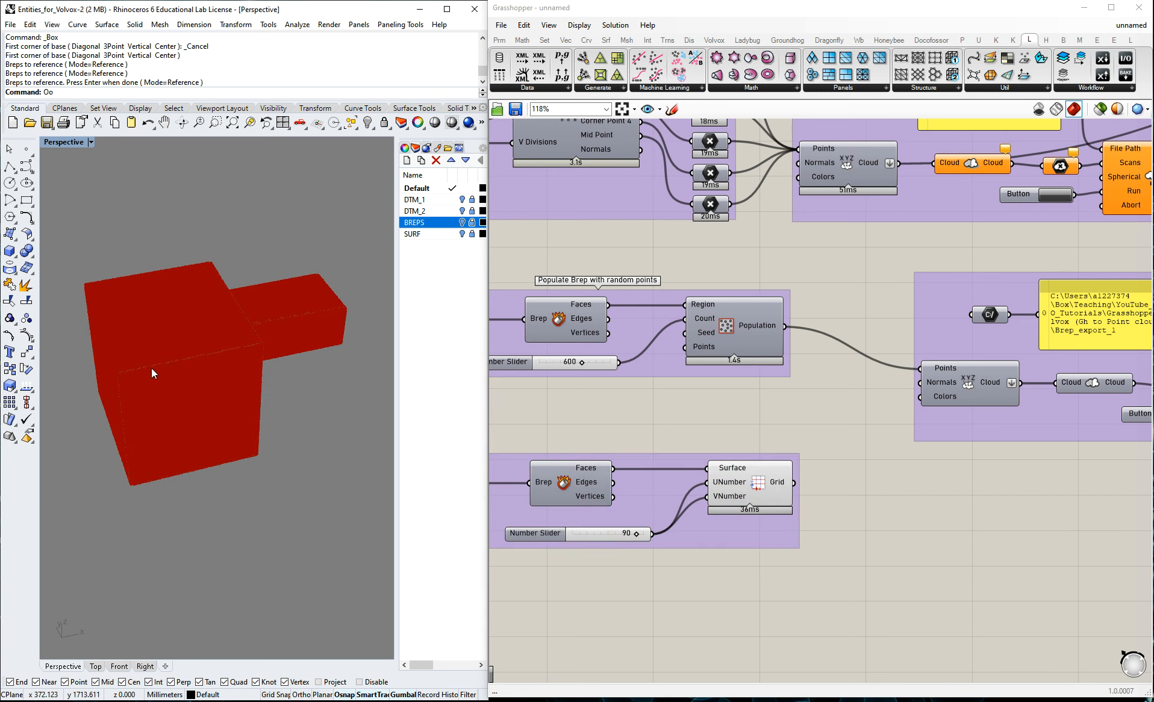
{"action": "right_click", "coordinate": [744, 483]}
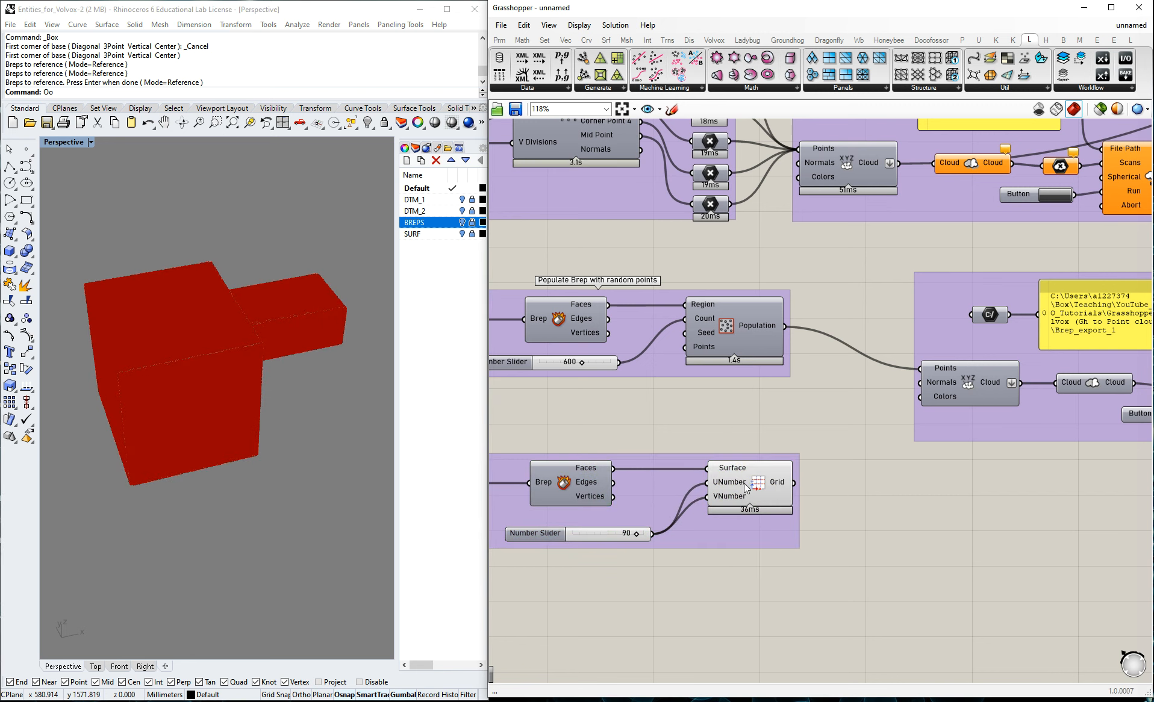
{"action": "left_click", "coordinate": [755, 415]}
{"action": "left_click", "coordinate": [760, 477]}
{"action": "middle_click", "coordinate": [760, 477]}
{"action": "left_click", "coordinate": [737, 453]}
{"action": "right_click", "coordinate": [644, 475]}
{"action": "left_click", "coordinate": [655, 456]}
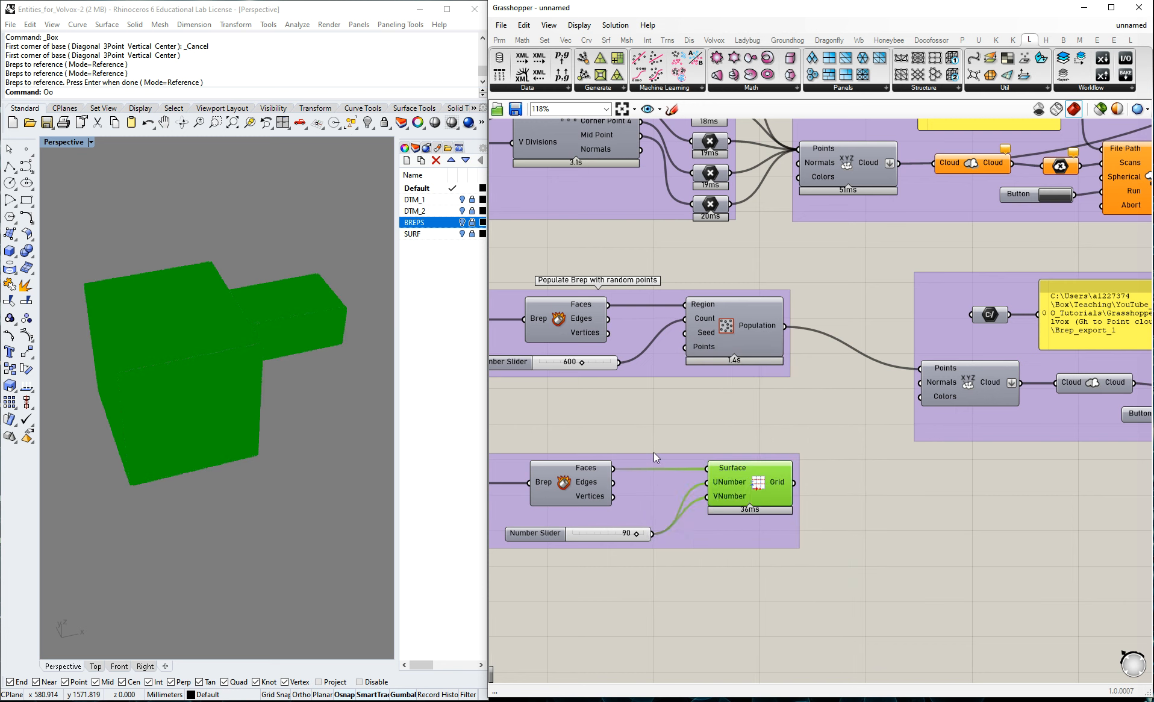
Name the new group "Populate Brep with gridded points".
{"action": "right_click", "coordinate": [655, 457]}
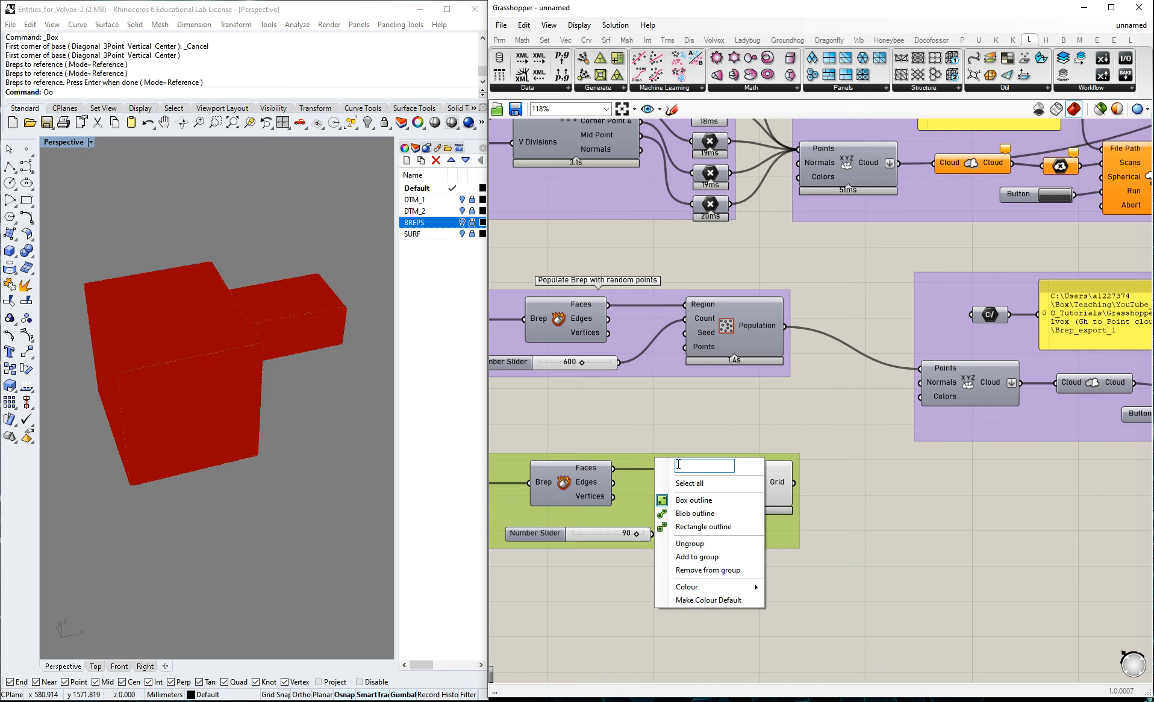
{"action": "type", "text": "Populate Brep w"}
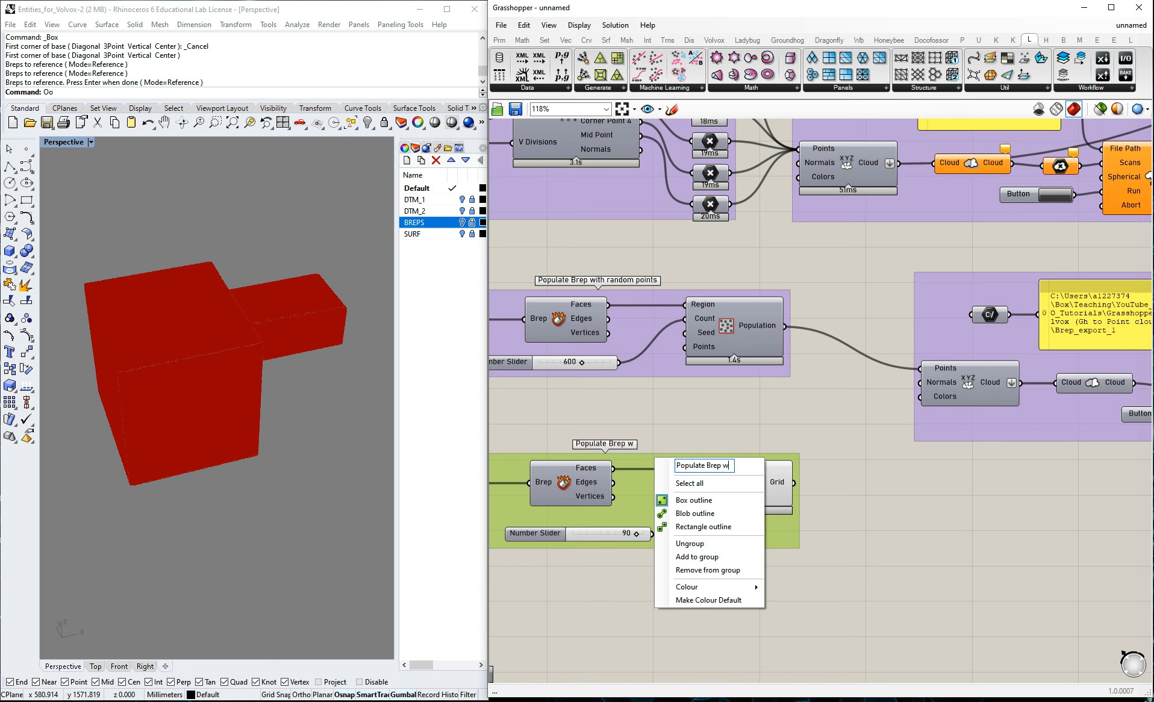
{"action": "type", "text": "ith gridded"}
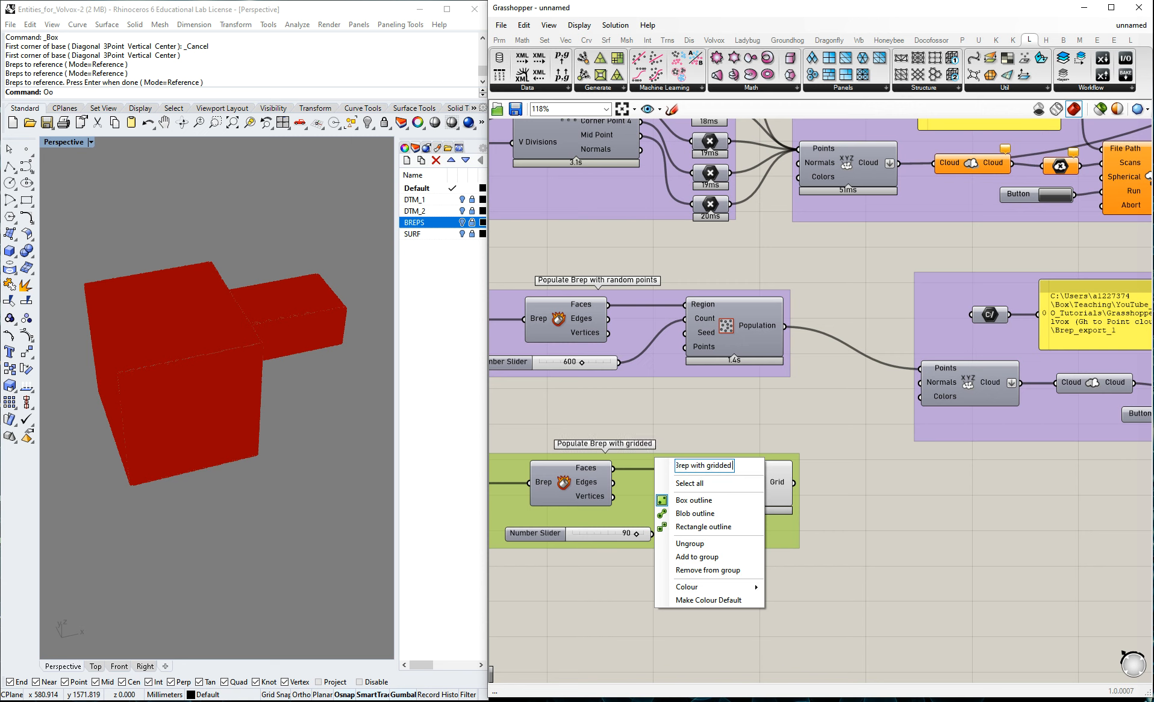
{"action": "type", "text": " points"}
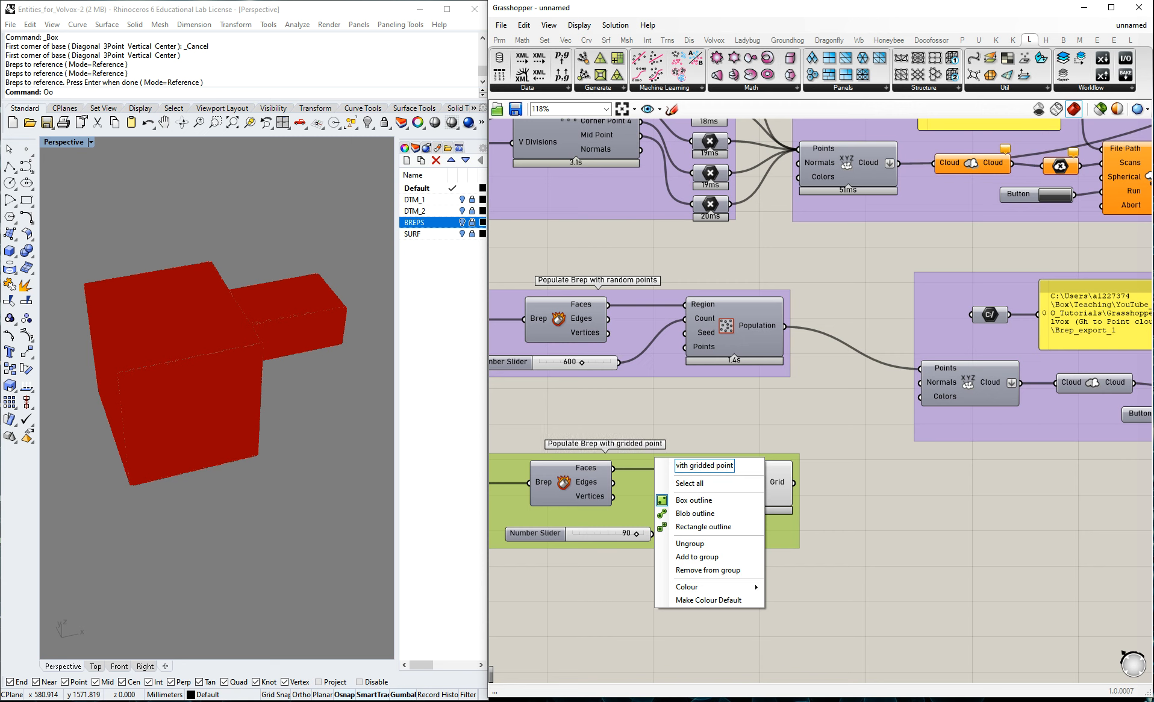
{"action": "left_click", "coordinate": [722, 420]}
Connect the Grid output to the Points input of the brep export group's cloud component, replacing the random population.
{"action": "scroll", "coordinate": [774, 456], "scroll_direction": "down", "scroll_amount": 1}
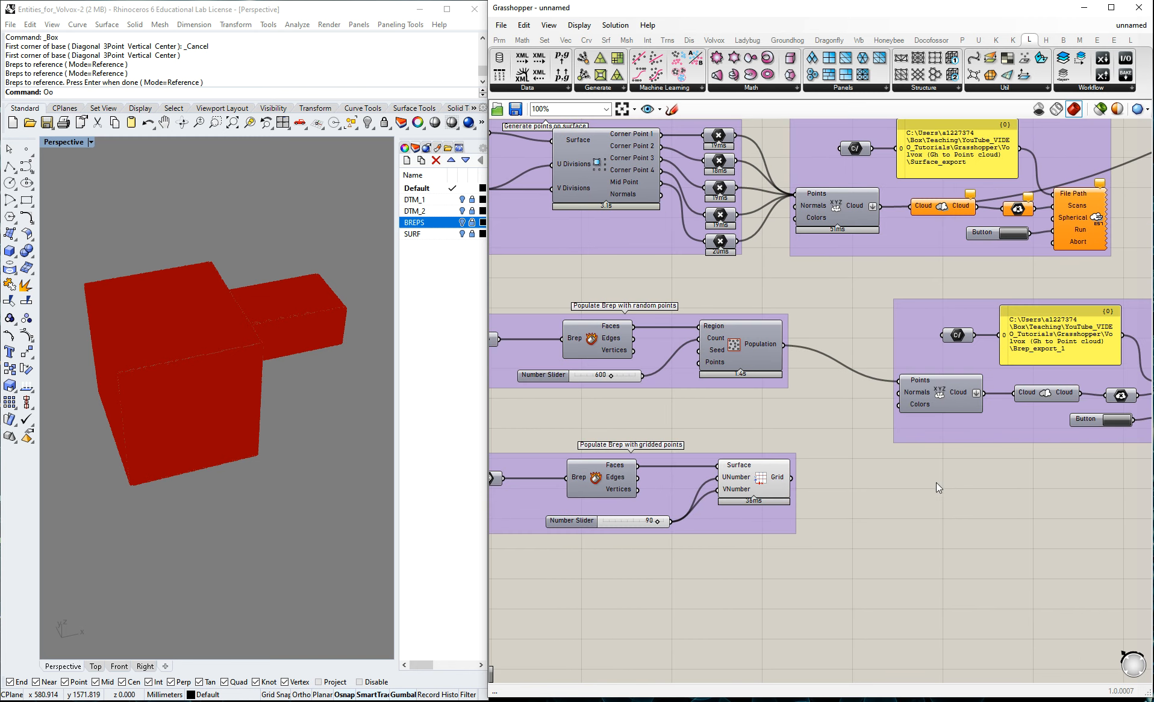
{"action": "scroll", "coordinate": [849, 475], "scroll_direction": "down", "scroll_amount": 1}
{"action": "scroll", "coordinate": [1027, 440], "scroll_direction": "up", "scroll_amount": 1}
{"action": "left_click_drag", "start_coordinate": [762, 483], "coordinate": [868, 387]}
{"action": "scroll", "coordinate": [807, 485], "scroll_direction": "down", "scroll_amount": 1}
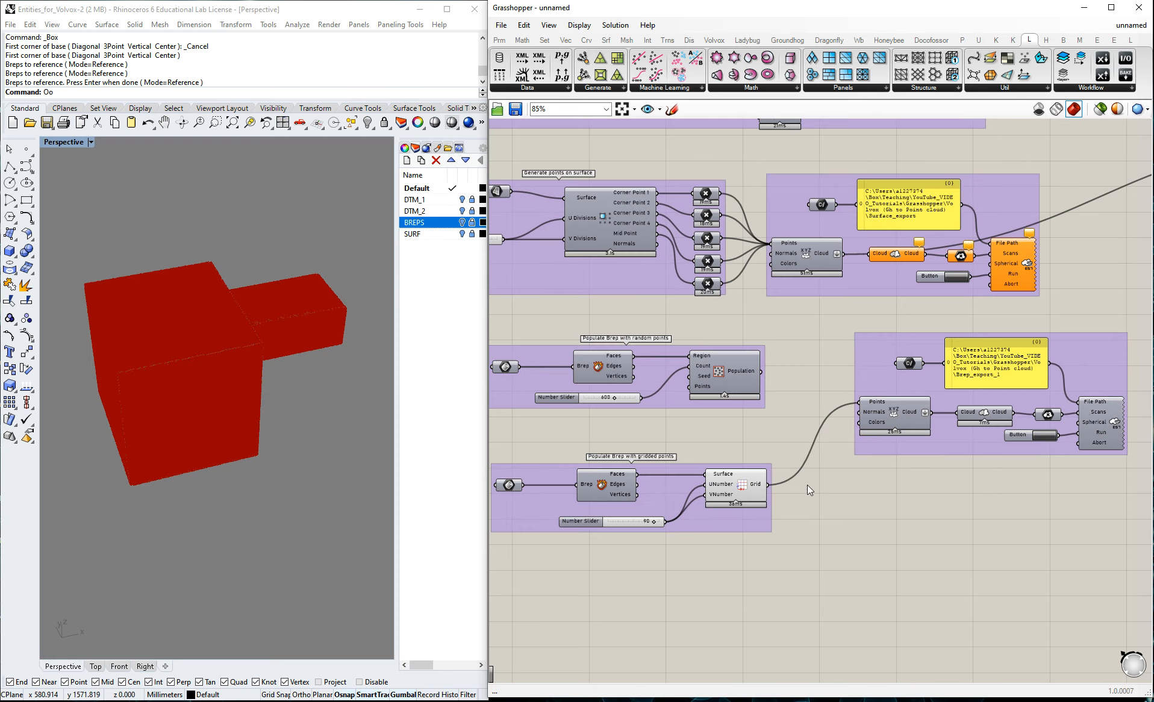
Set the brep export's file path to Brep_export_2 in the Volvox (Gh to Point cloud) folder and run the E57 export.
{"action": "scroll", "coordinate": [1110, 384], "scroll_direction": "up", "scroll_amount": 1}
{"action": "right_click", "coordinate": [961, 371]}
{"action": "right_click", "coordinate": [875, 361]}
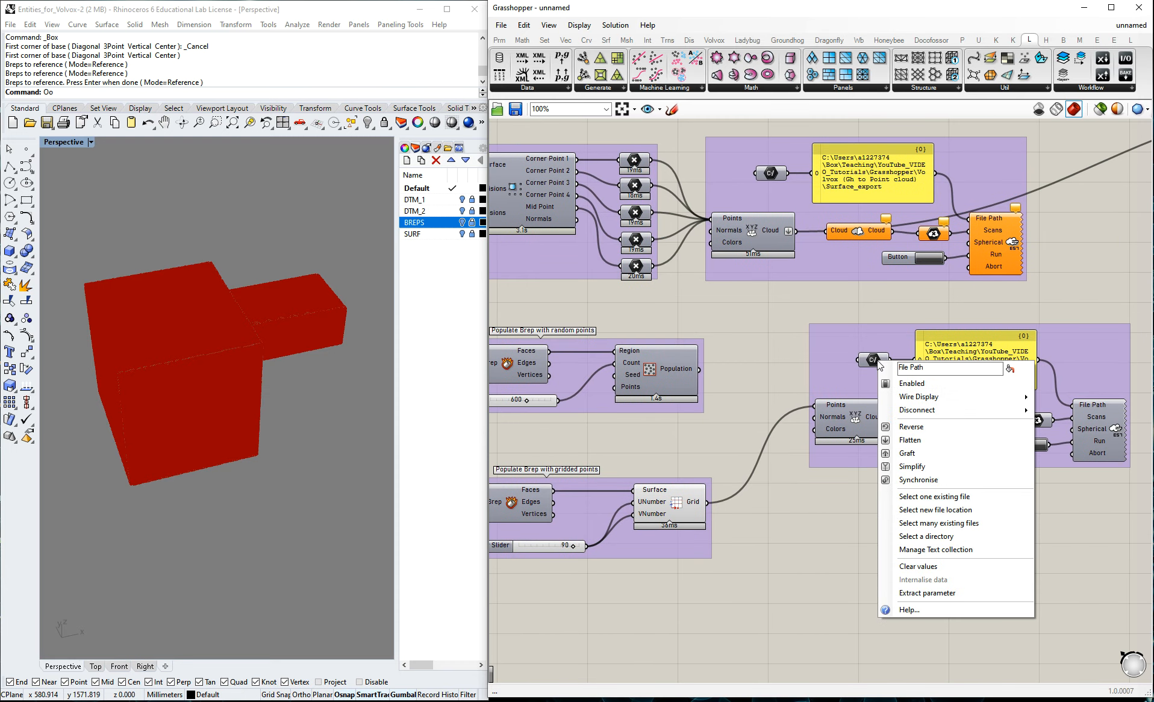
{"action": "left_click", "coordinate": [927, 497]}
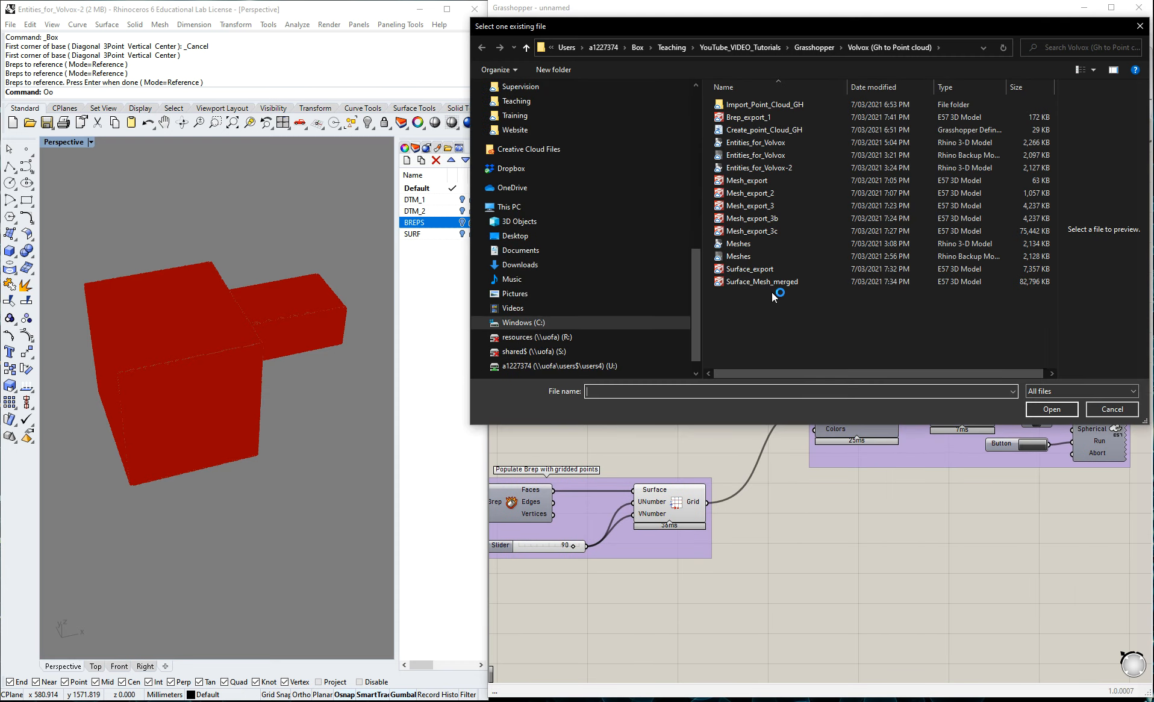
{"action": "left_click", "coordinate": [758, 118]}
{"action": "double_click", "coordinate": [643, 393]}
{"action": "left_click", "coordinate": [658, 394]}
{"action": "key", "text": "BackSpace"}
{"action": "type", "text": "2"}
{"action": "left_click", "coordinate": [1052, 410]}
{"action": "left_click", "coordinate": [1033, 445]}
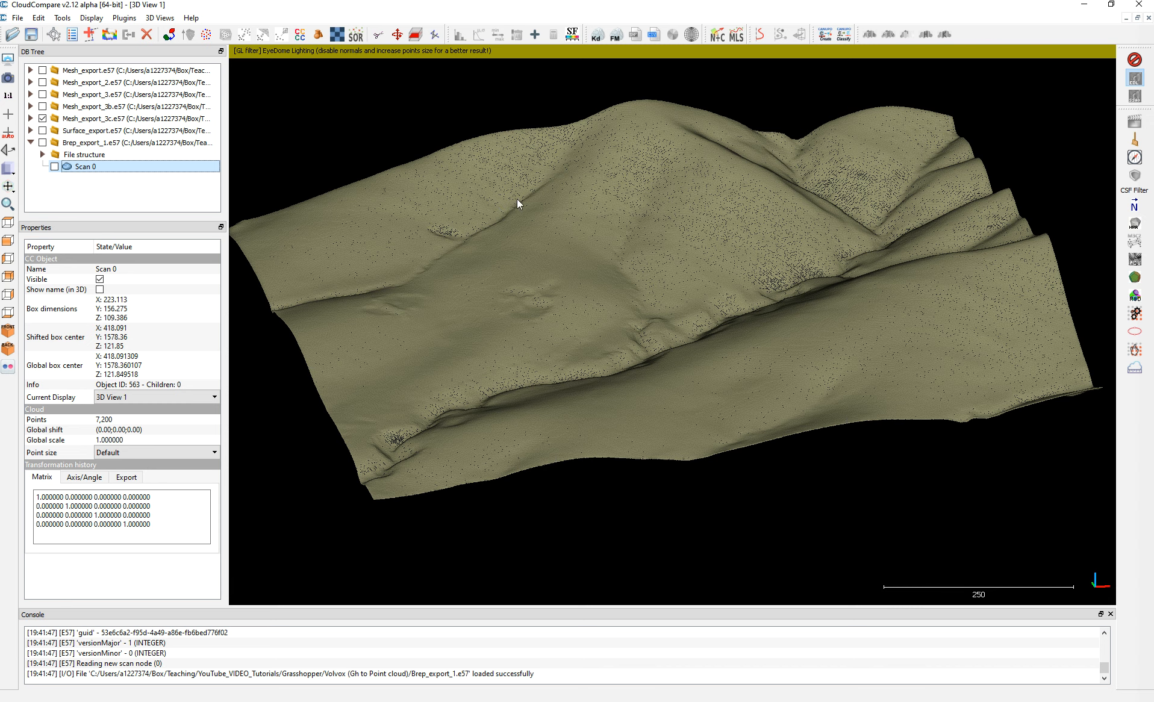
Switch to CloudCompare, open Brep_export_2 and examine the gridded brep cloud on the terrain.
{"action": "left_click", "coordinate": [12, 34]}
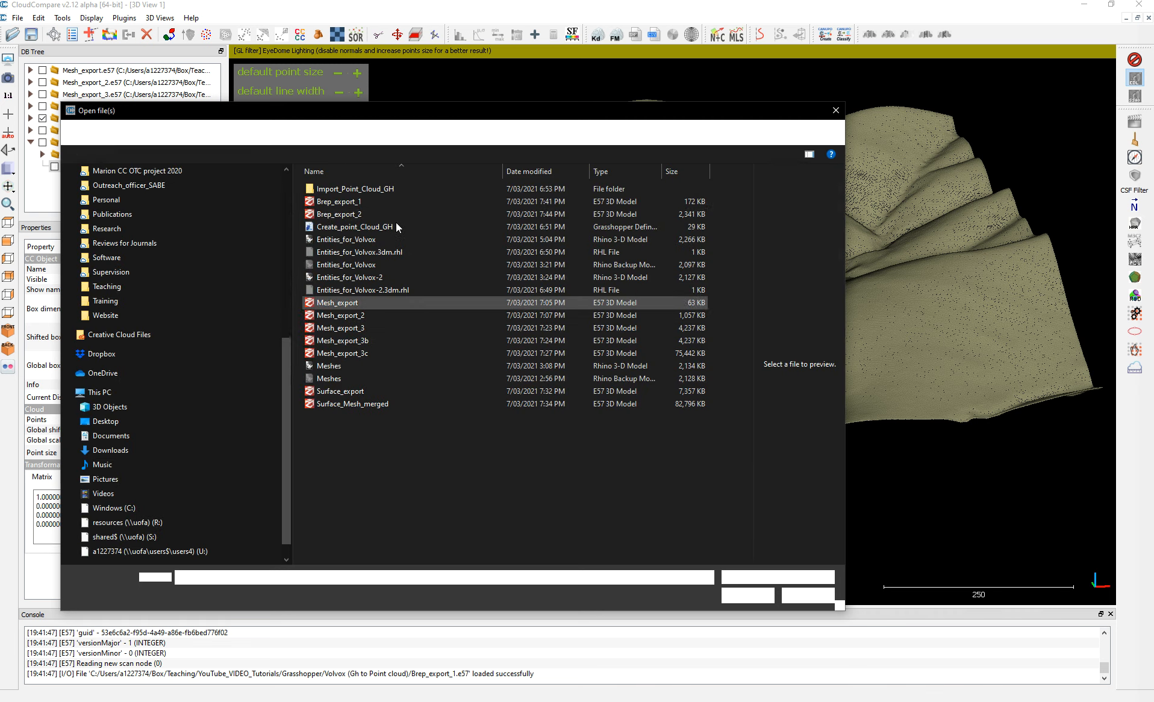
{"action": "left_click", "coordinate": [352, 215]}
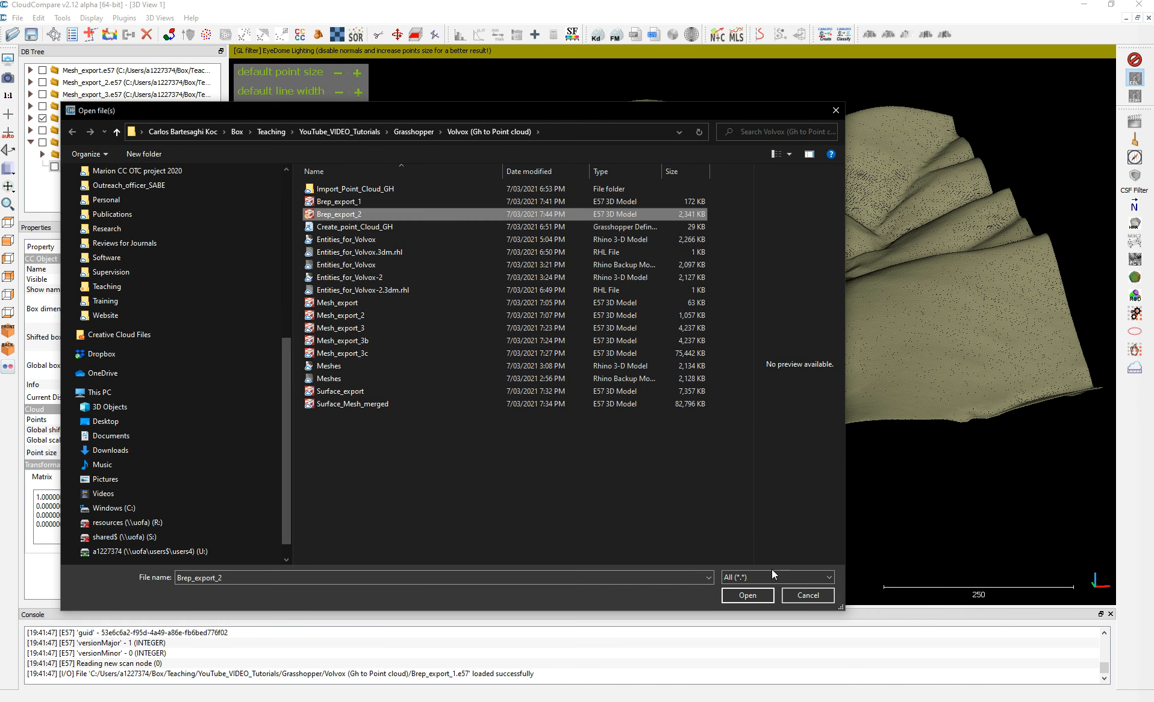
{"action": "left_click", "coordinate": [752, 592]}
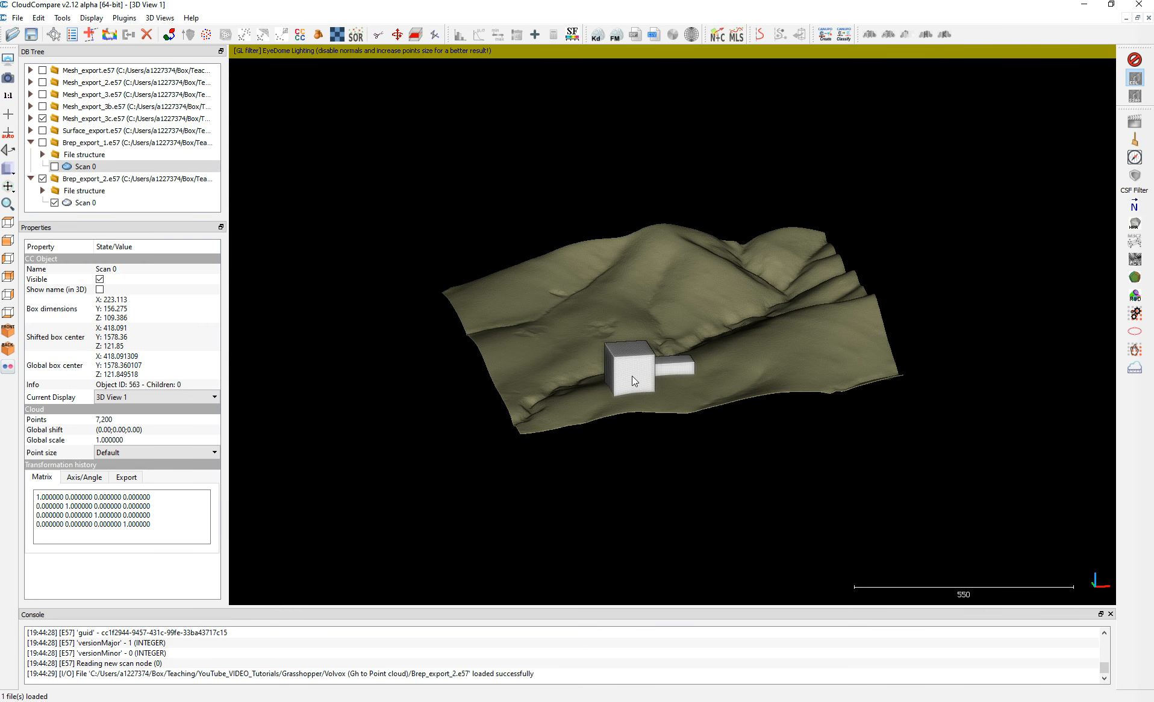
{"action": "scroll", "coordinate": [625, 367], "scroll_direction": "up", "scroll_amount": 6}
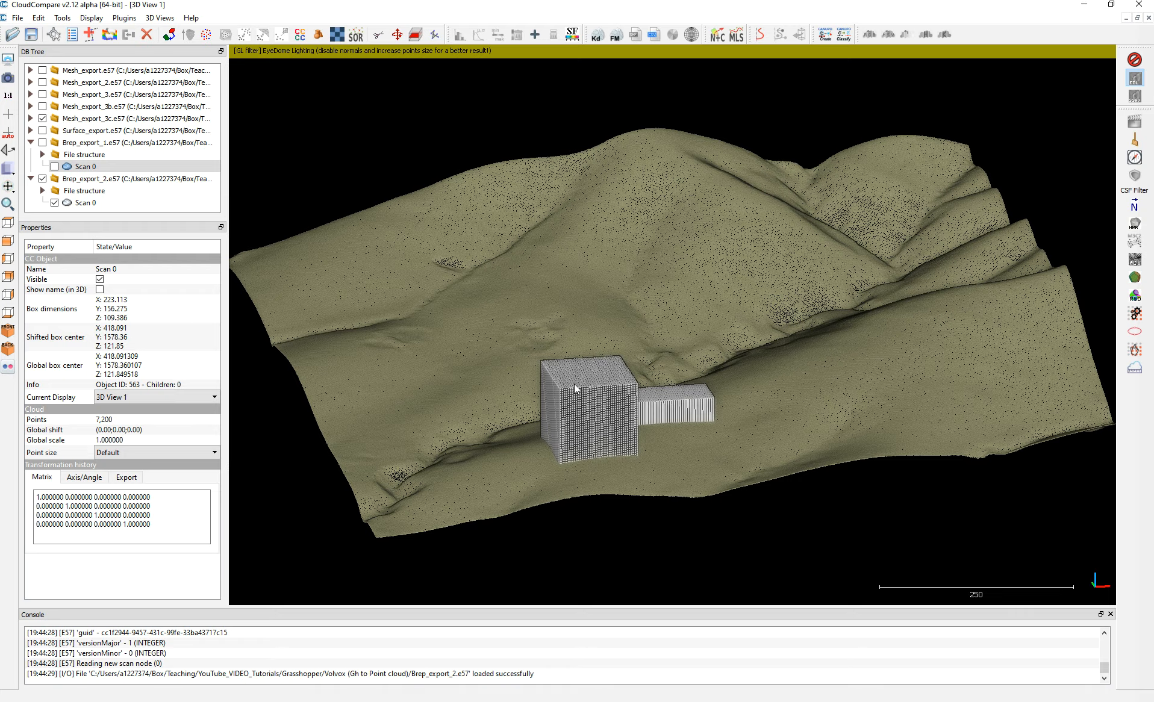
{"action": "right_click_drag", "start_coordinate": [544, 370], "coordinate": [611, 354]}
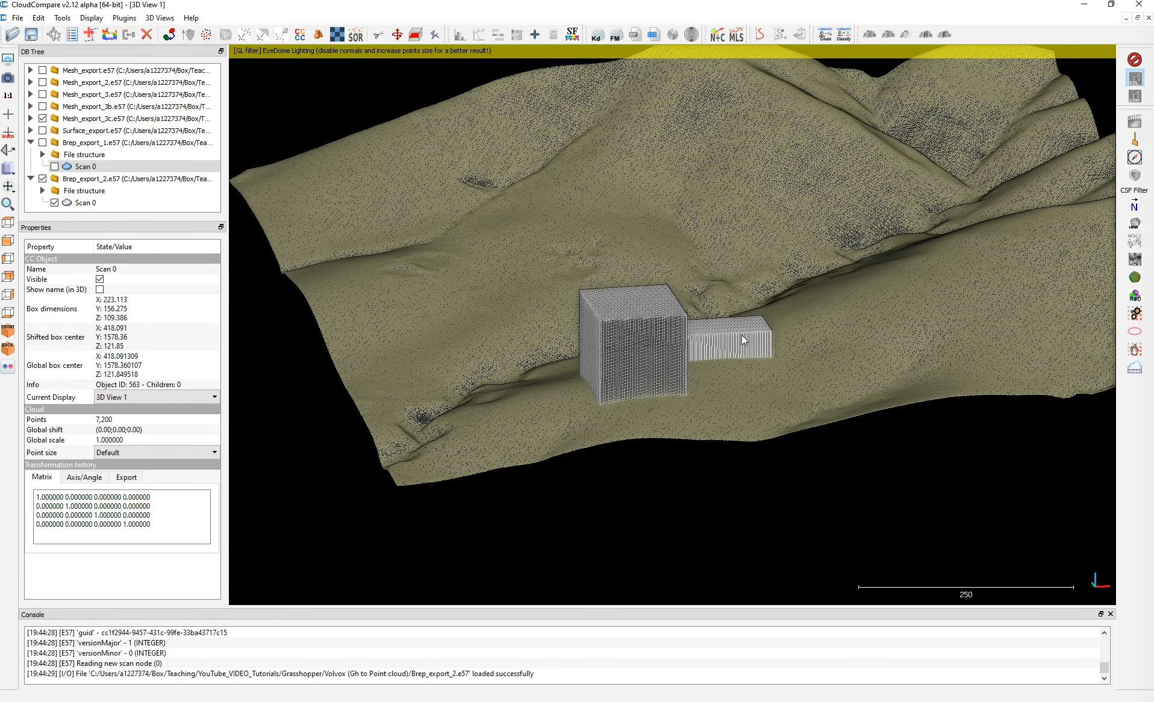
Examine the gridded brep cloud and the whole terrain from another angle, and switch back to the Grasshopper definition.
{"action": "left_click_drag", "start_coordinate": [632, 359], "coordinate": [675, 301]}
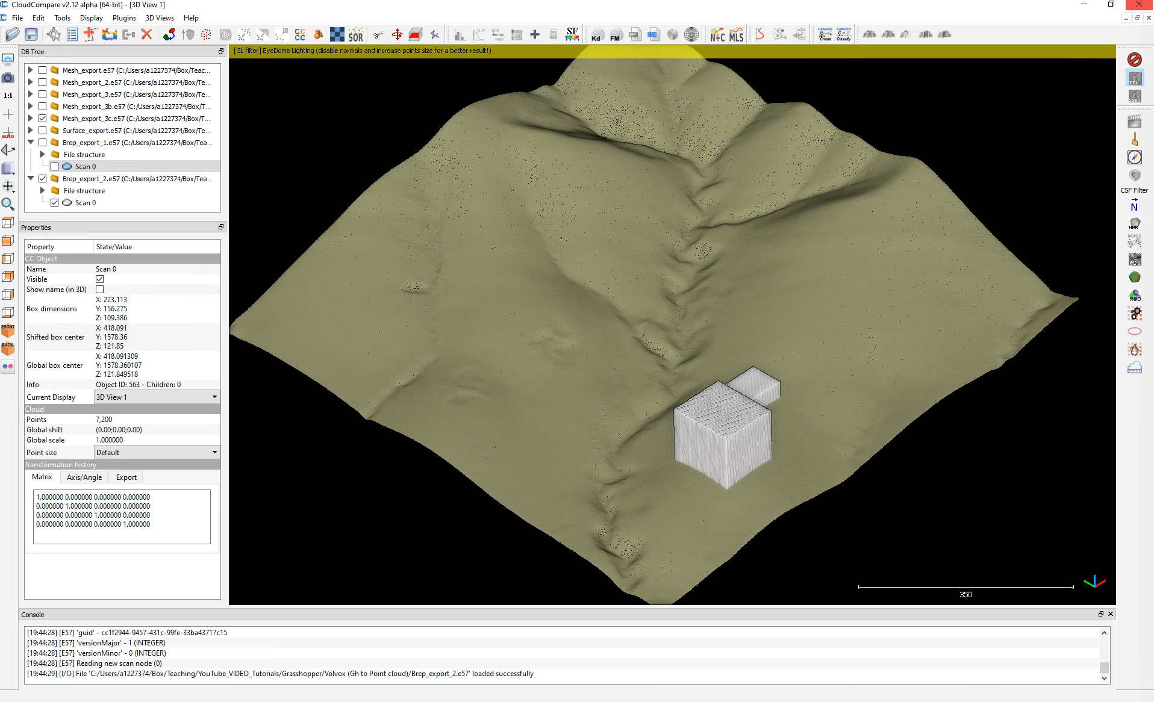
{"action": "left_click", "coordinate": [1084, 4]}
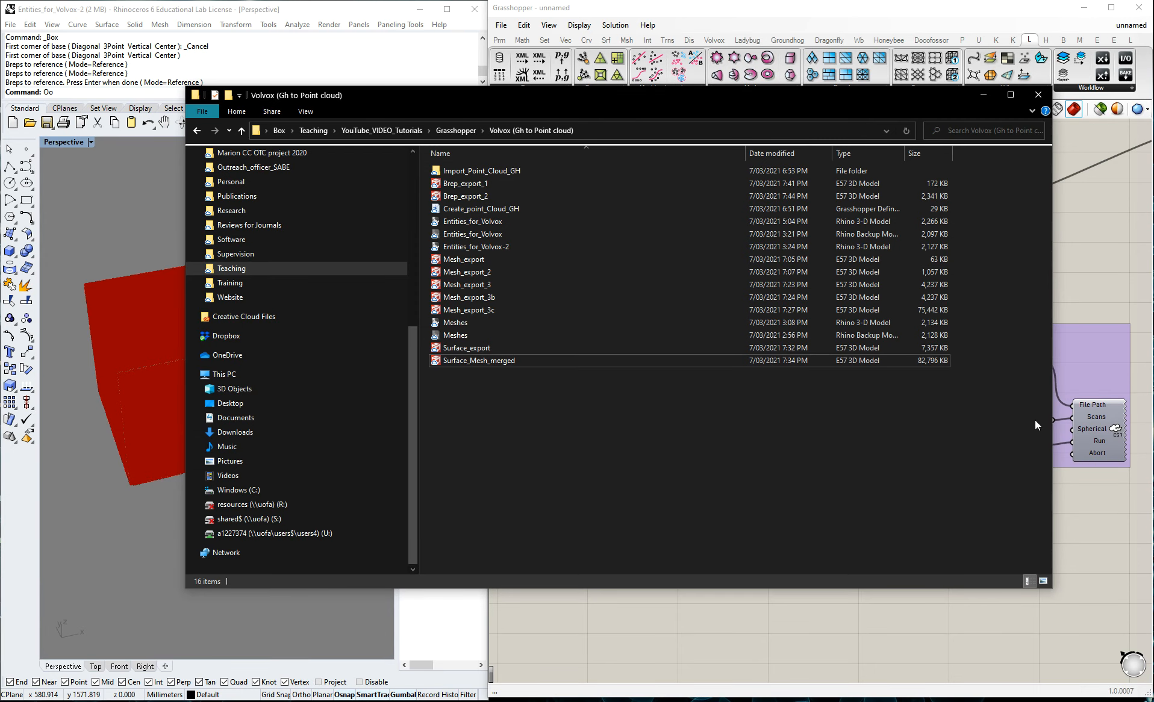
{"action": "left_click", "coordinate": [1083, 502]}
{"action": "scroll", "coordinate": [646, 465], "scroll_direction": "down", "scroll_amount": 5}
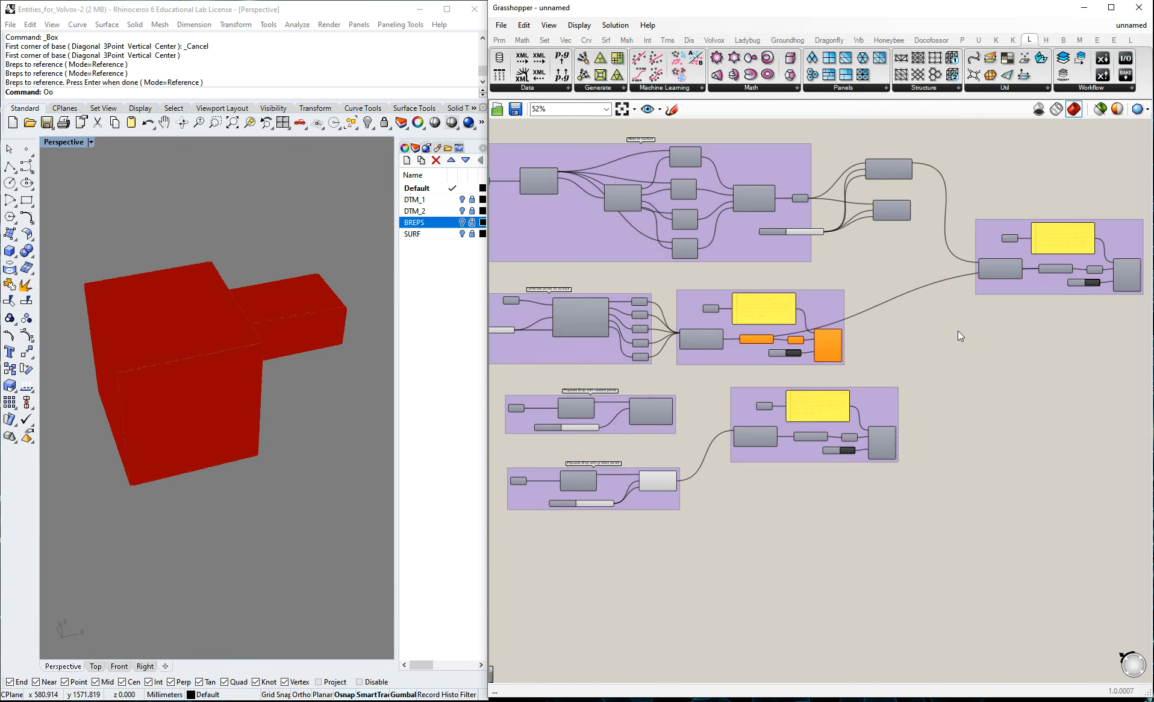
{"action": "scroll", "coordinate": [988, 341], "scroll_direction": "up", "scroll_amount": 3}
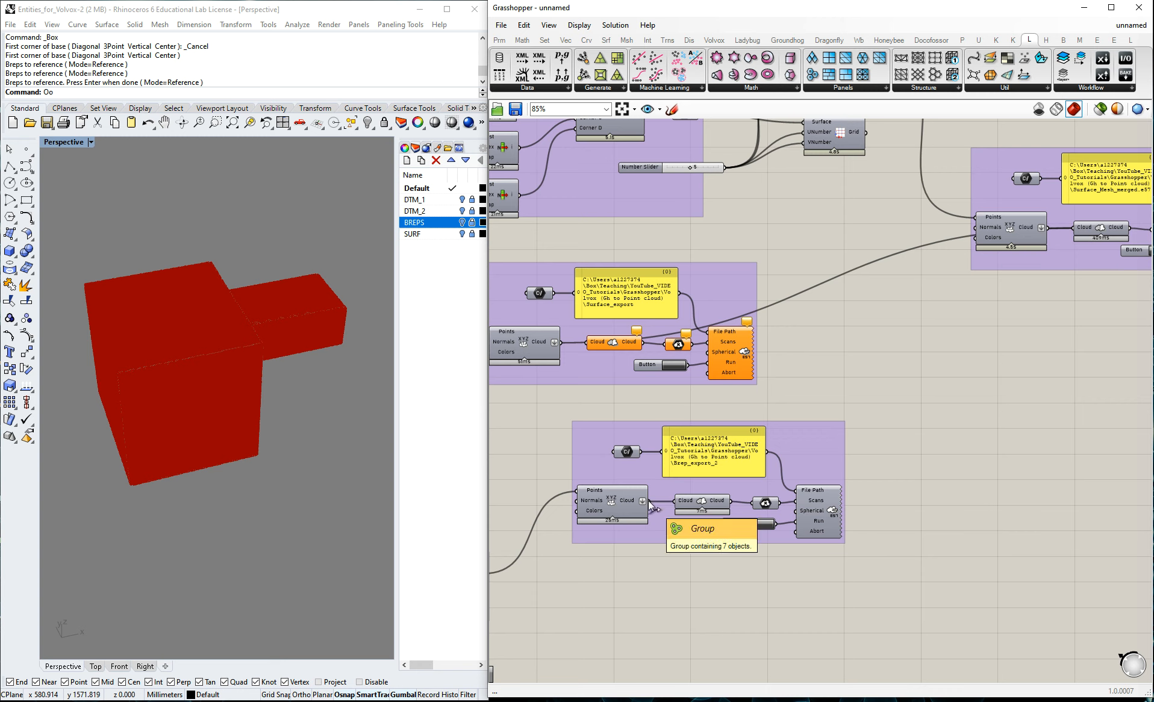
{"action": "left_click_drag", "start_coordinate": [649, 501], "coordinate": [630, 545]}
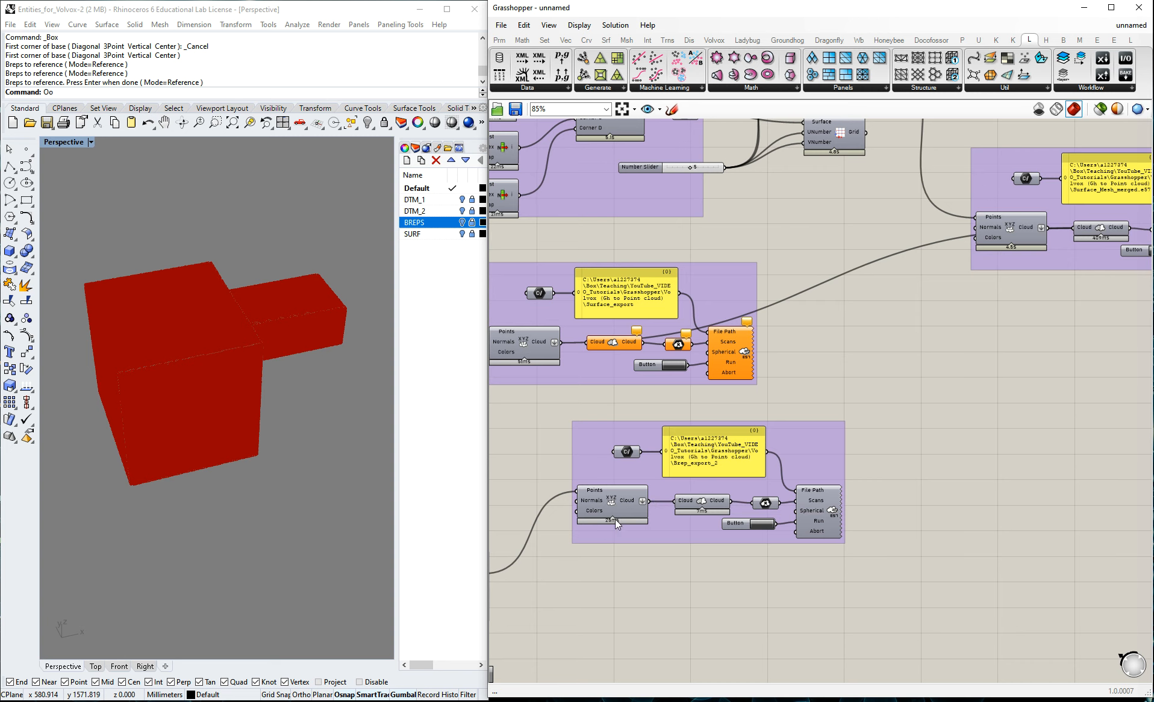
{"action": "left_click_drag", "start_coordinate": [649, 501], "coordinate": [983, 402]}
{"action": "scroll", "coordinate": [726, 356], "scroll_direction": "down", "scroll_amount": 2}
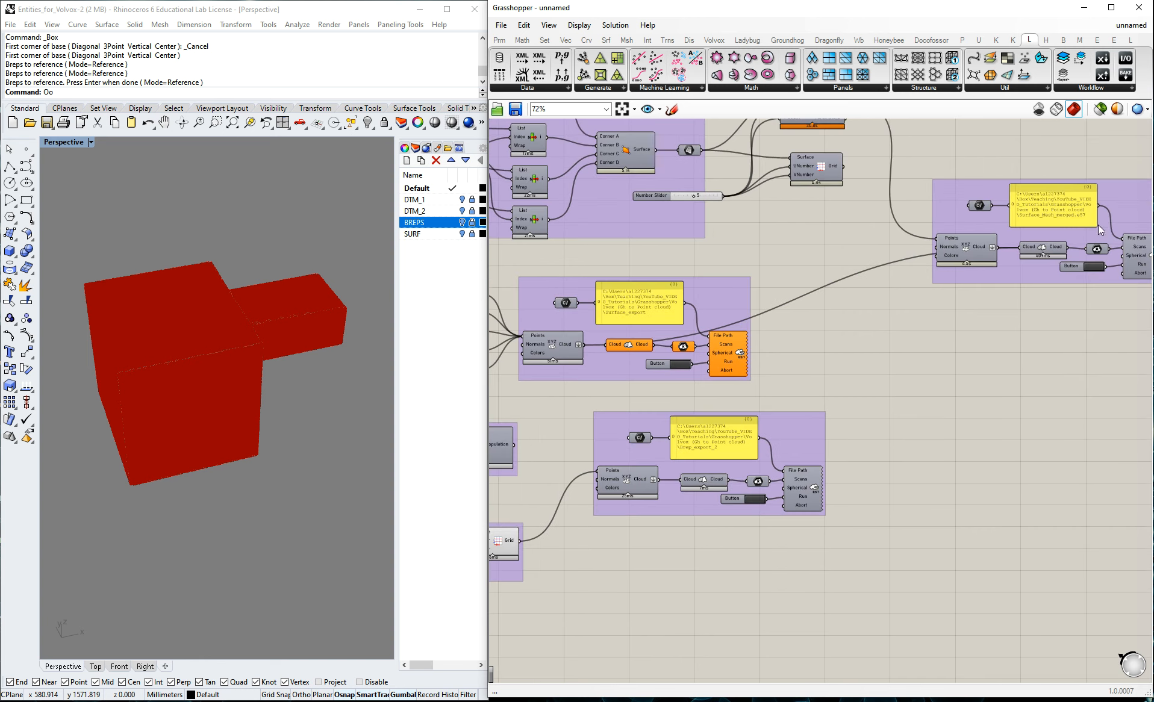
{"action": "scroll", "coordinate": [1072, 256], "scroll_direction": "down", "scroll_amount": 3}
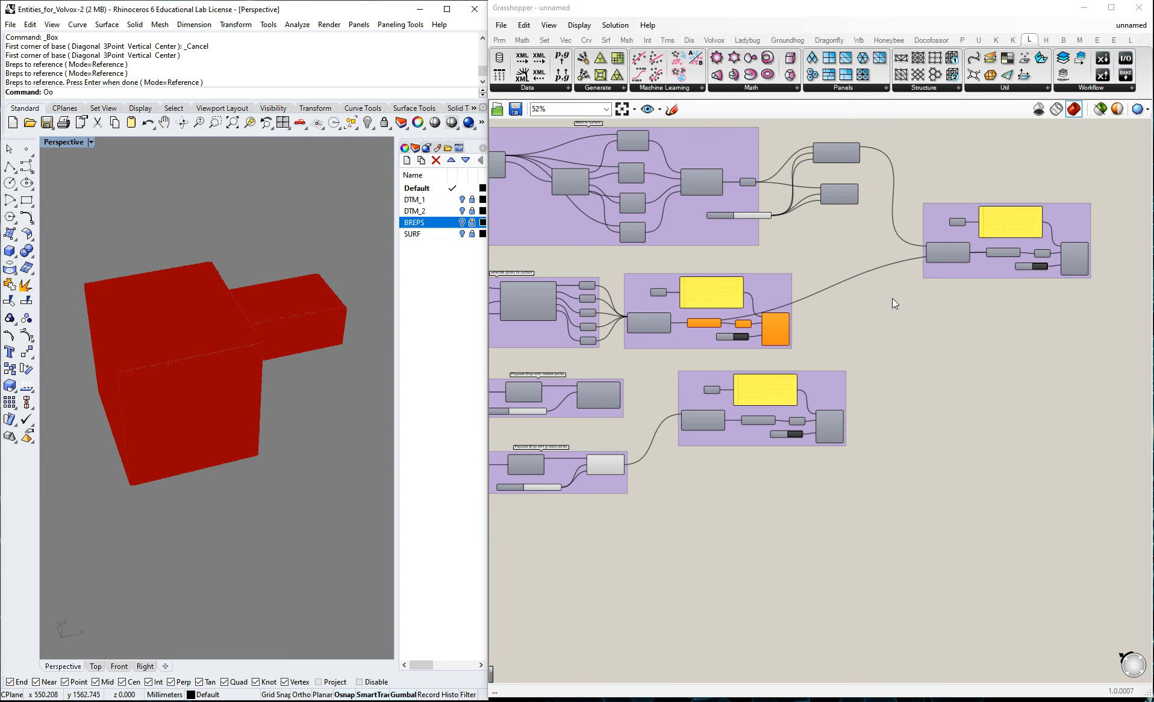
Connect the cloud output of the brep export group to the Cloud input of the merged export group, alongside the existing clouds.
{"action": "scroll", "coordinate": [671, 458], "scroll_direction": "up", "scroll_amount": 2}
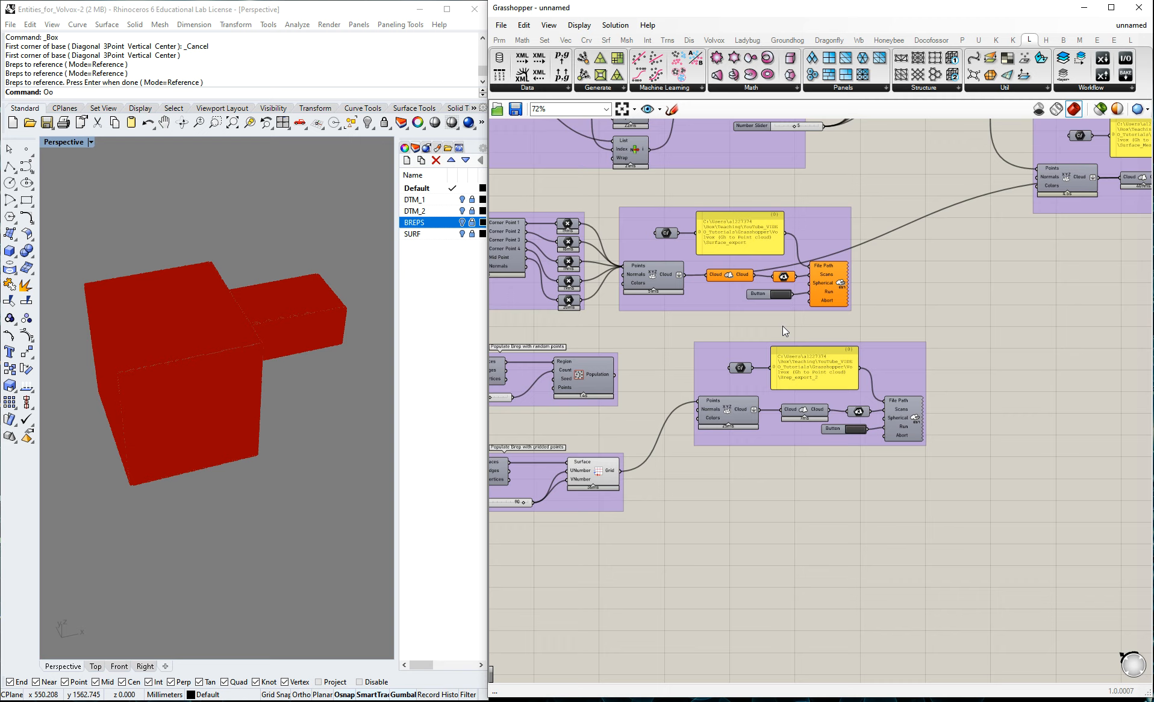
{"action": "right_click_drag", "start_coordinate": [952, 284], "coordinate": [1020, 354]}
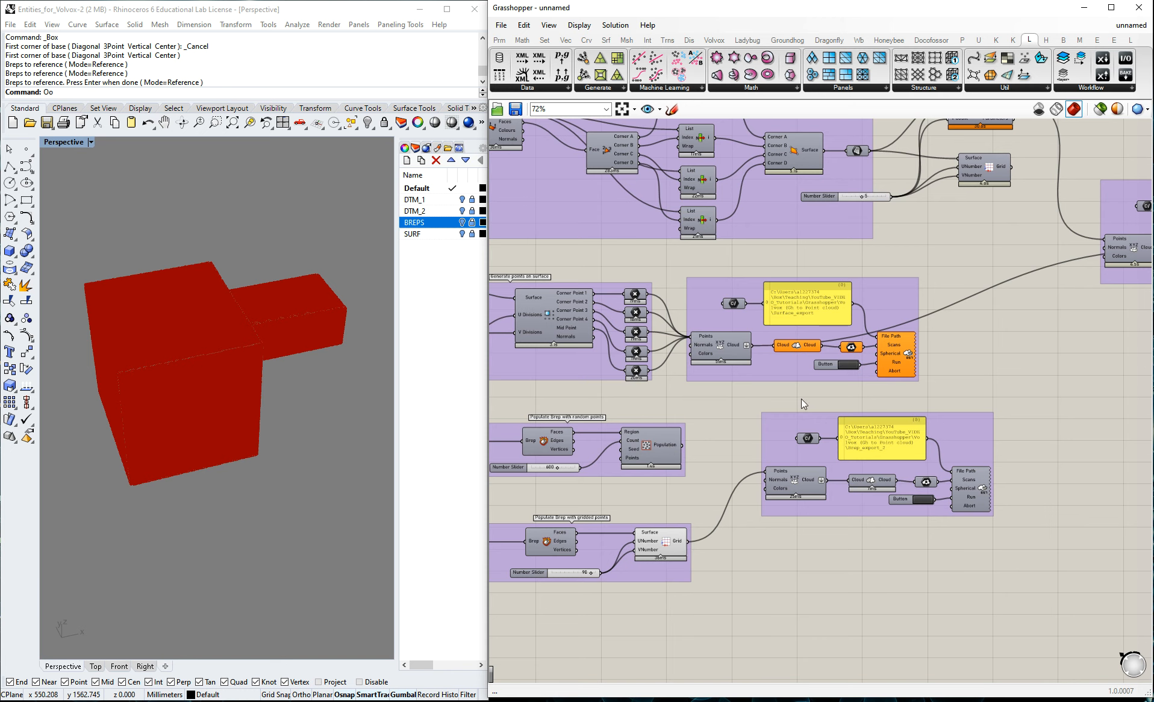
{"action": "scroll", "coordinate": [617, 374], "scroll_direction": "down", "scroll_amount": 3}
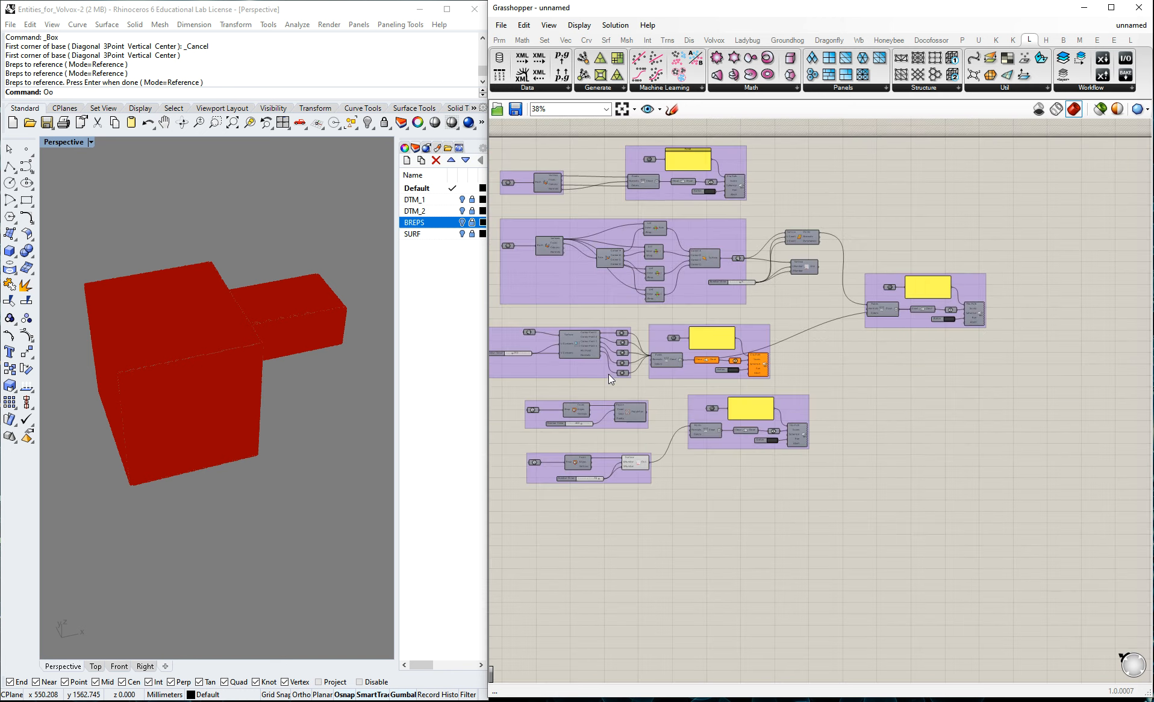
{"action": "scroll", "coordinate": [695, 295], "scroll_direction": "up", "scroll_amount": 2}
{"action": "scroll", "coordinate": [630, 499], "scroll_direction": "up", "scroll_amount": 1}
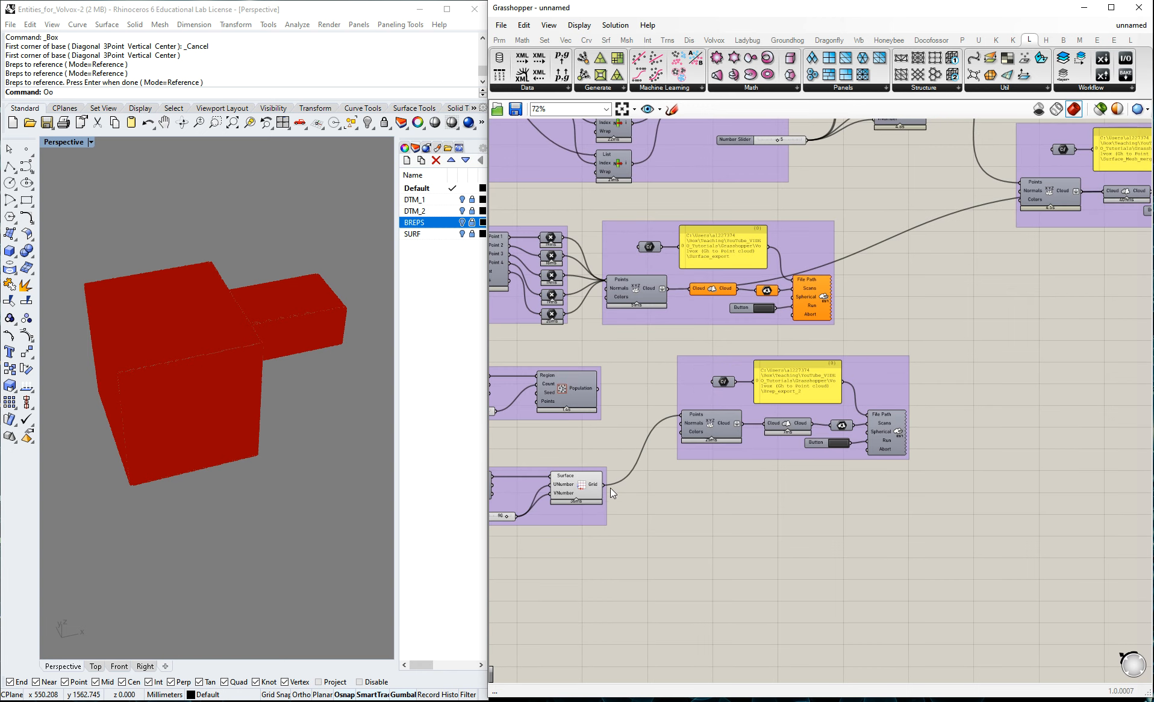
{"action": "left_click_drag", "start_coordinate": [741, 425], "coordinate": [1105, 197]}
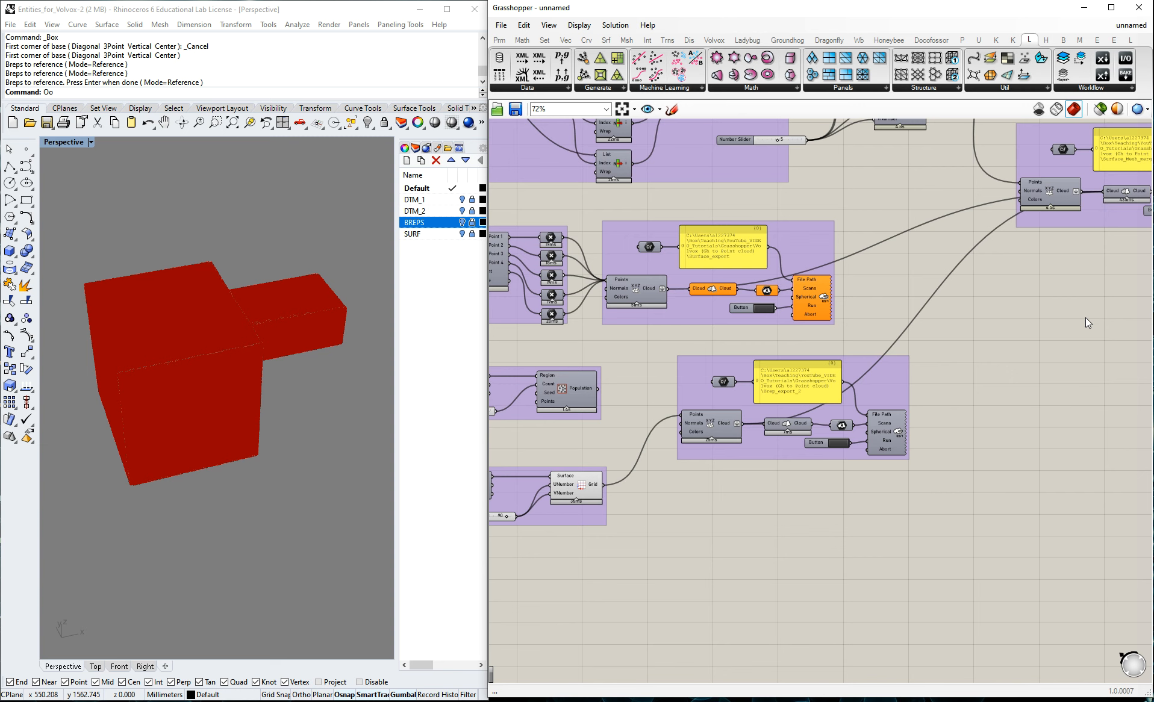
Set the merged export's file path to Mesh_Surface_Brep_1 in the Volvox (Gh to Point cloud) folder.
{"action": "scroll", "coordinate": [725, 382], "scroll_direction": "down", "scroll_amount": 2}
{"action": "scroll", "coordinate": [964, 174], "scroll_direction": "up", "scroll_amount": 5}
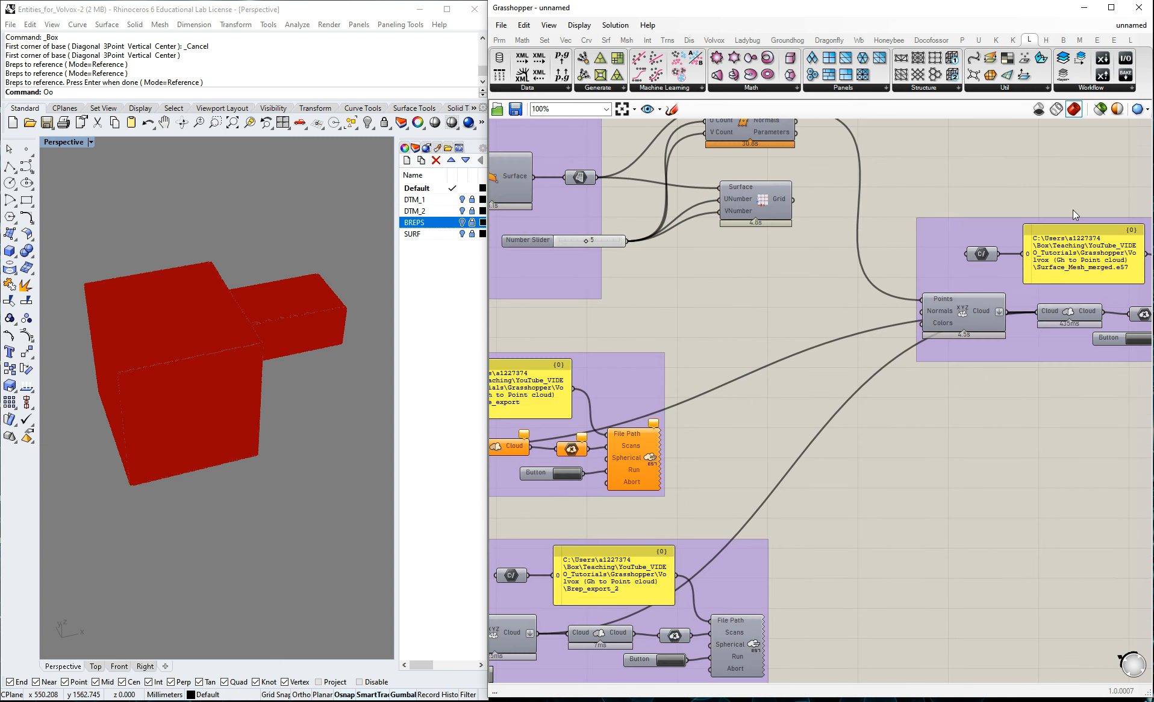
{"action": "scroll", "coordinate": [793, 249], "scroll_direction": "down", "scroll_amount": 1}
{"action": "right_click", "coordinate": [1059, 262]}
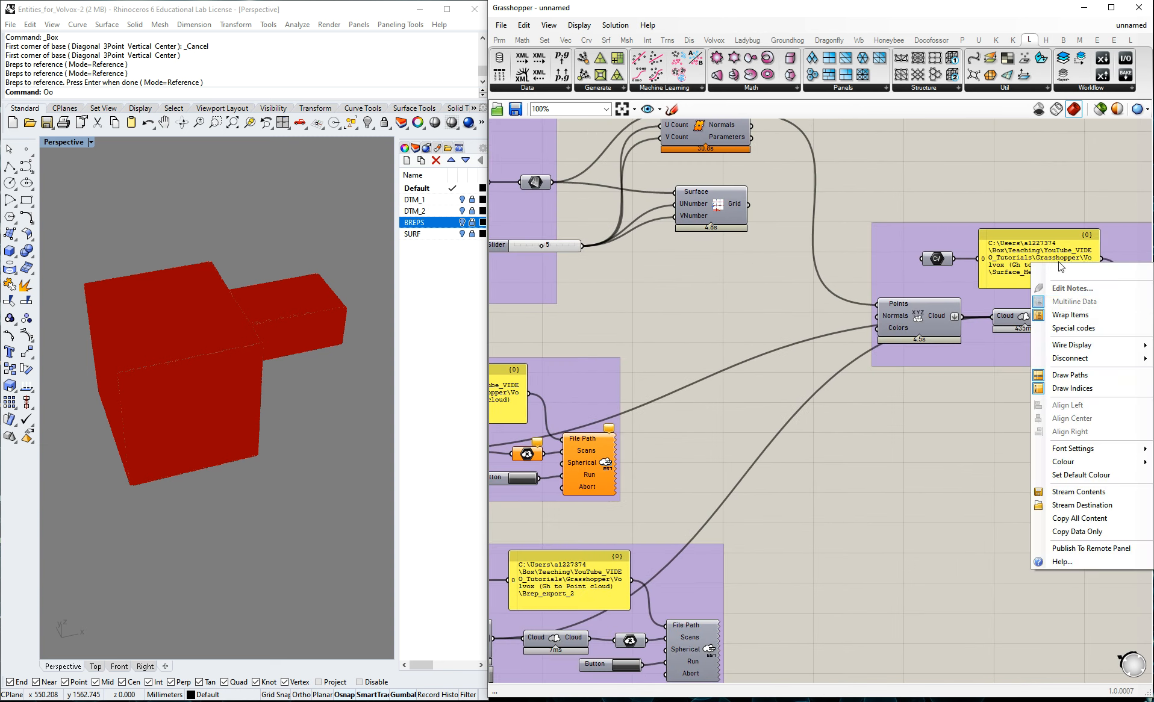
{"action": "right_click", "coordinate": [936, 259]}
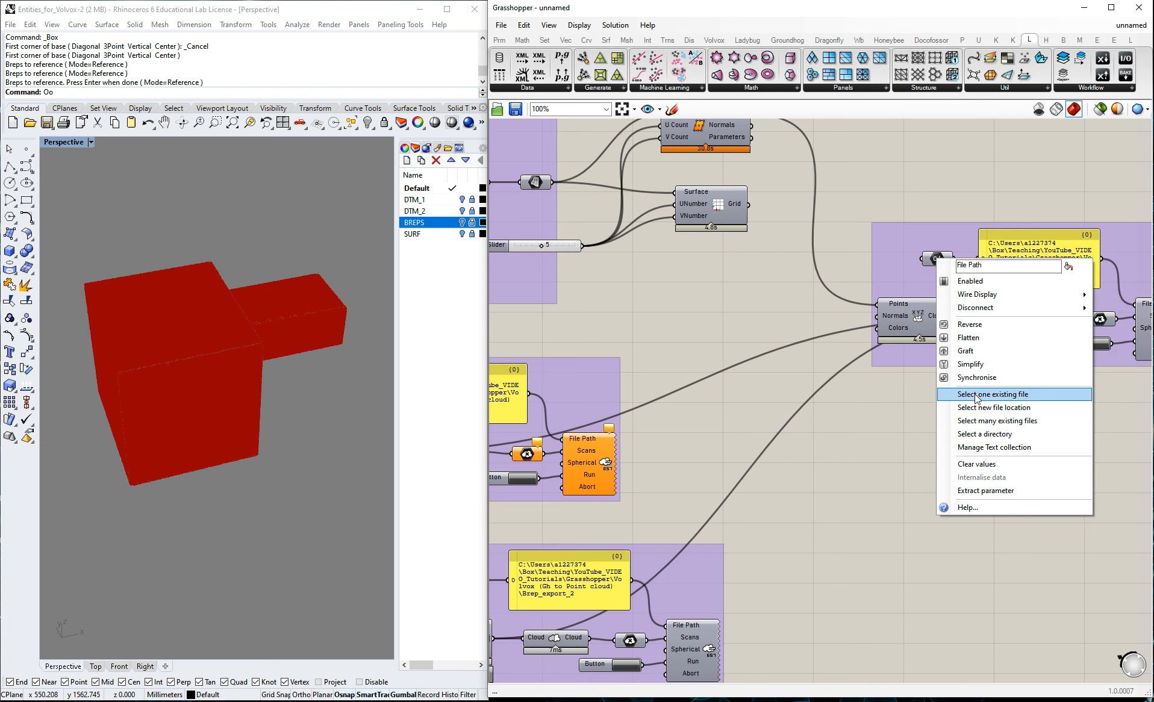
{"action": "left_click", "coordinate": [993, 395]}
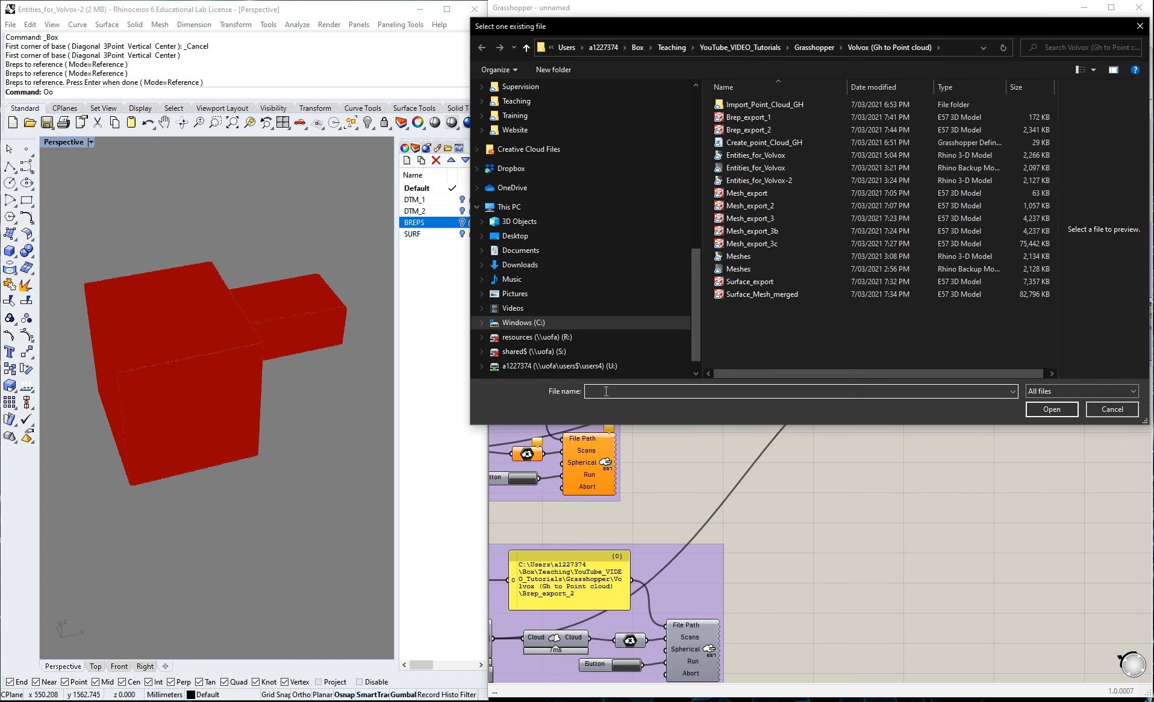
{"action": "type", "text": "Mesh"}
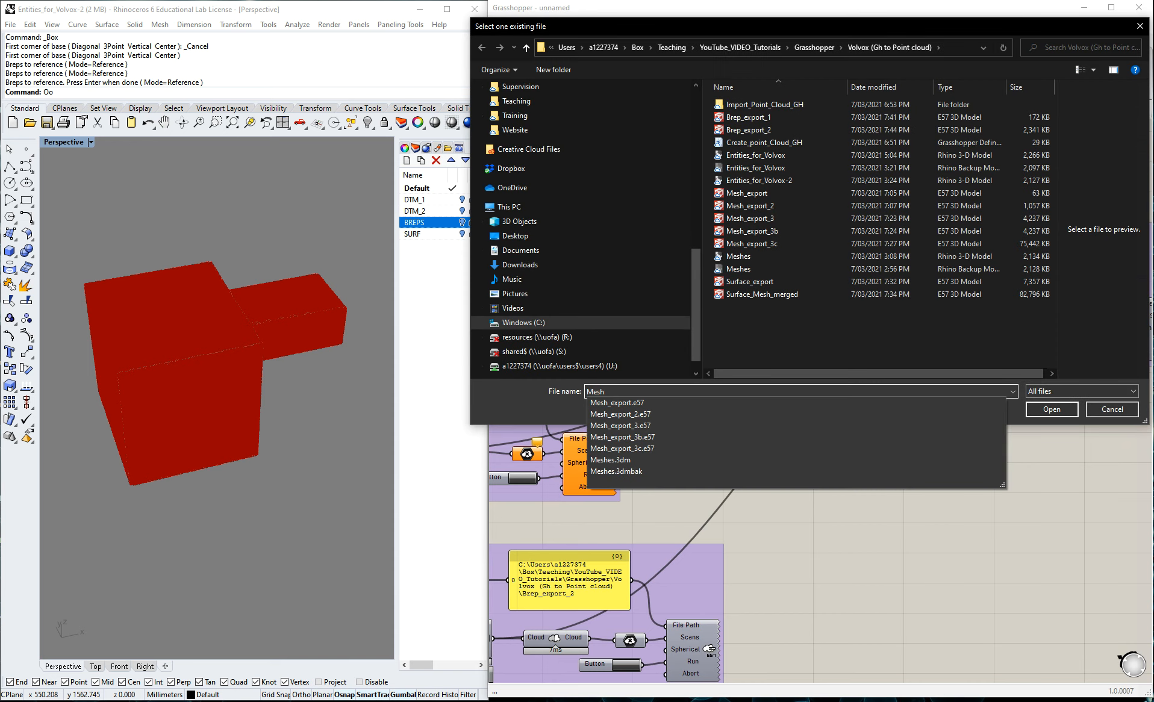
{"action": "type", "text": "_Surface_Brep"}
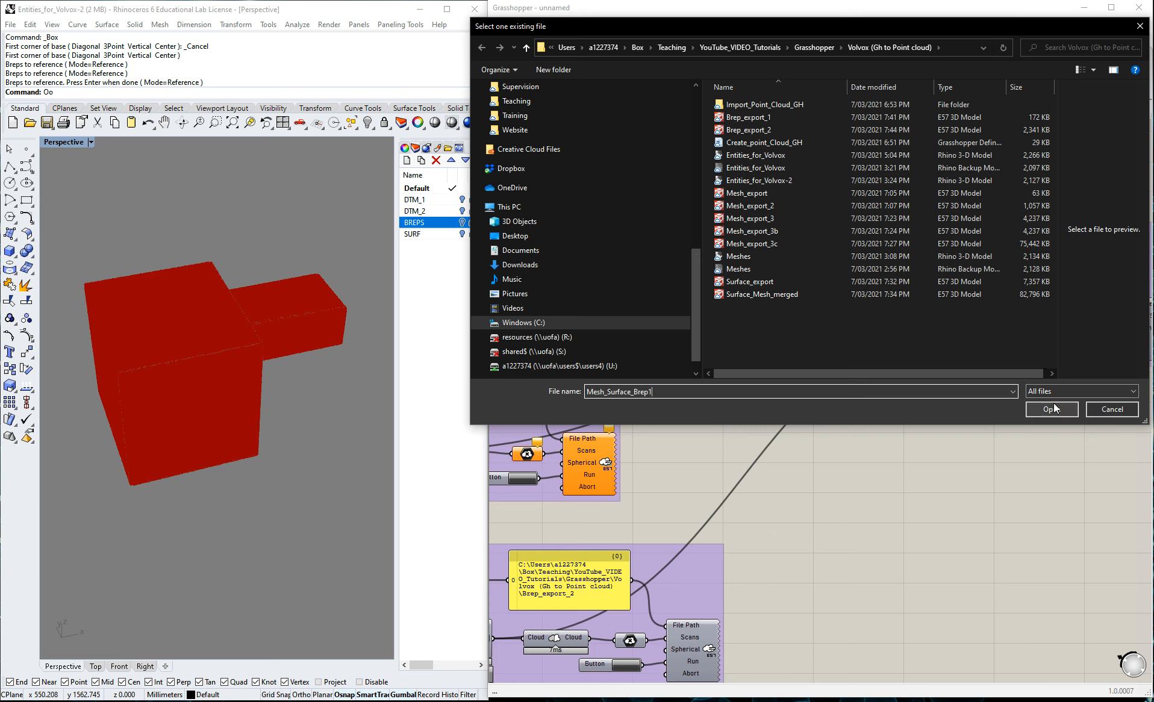
{"action": "type", "text": "_"}
{"action": "left_click", "coordinate": [1052, 409]}
Run the merged E57 export and check the Volvox (Gh to Point cloud) folder for the exported file.
{"action": "scroll", "coordinate": [738, 372], "scroll_direction": "down", "scroll_amount": 1}
{"action": "scroll", "coordinate": [1002, 354], "scroll_direction": "up", "scroll_amount": 2}
{"action": "left_click", "coordinate": [934, 356]}
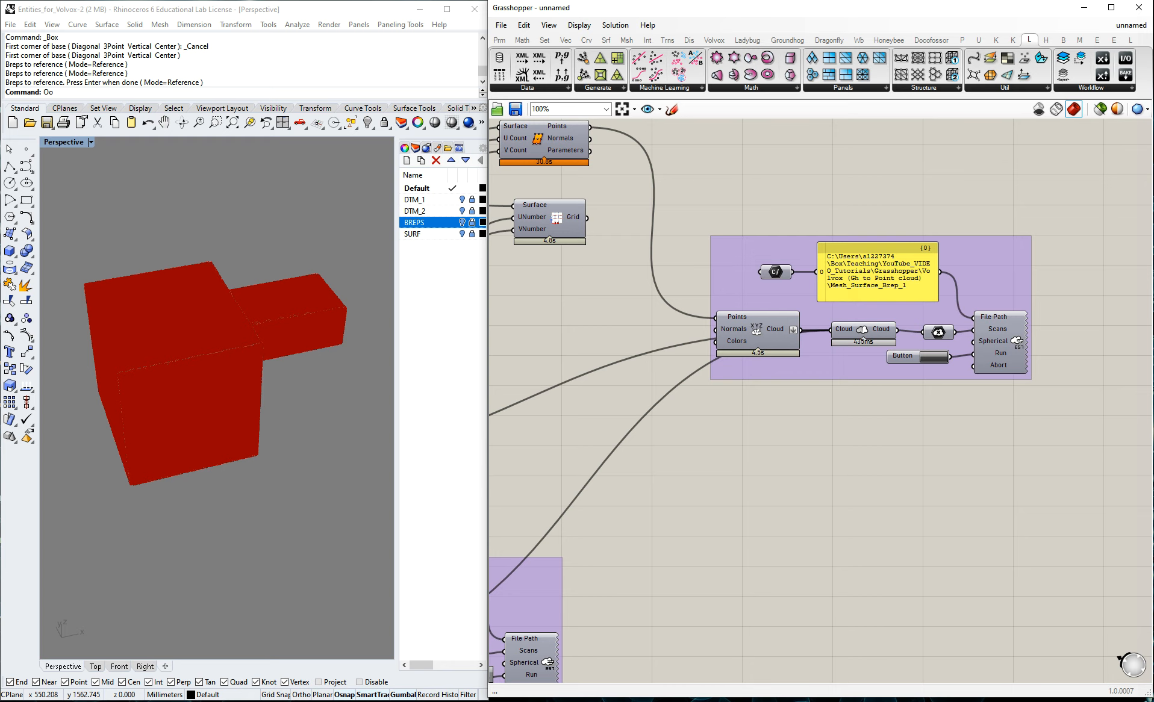
{"action": "key", "text": "alt+Tab"}
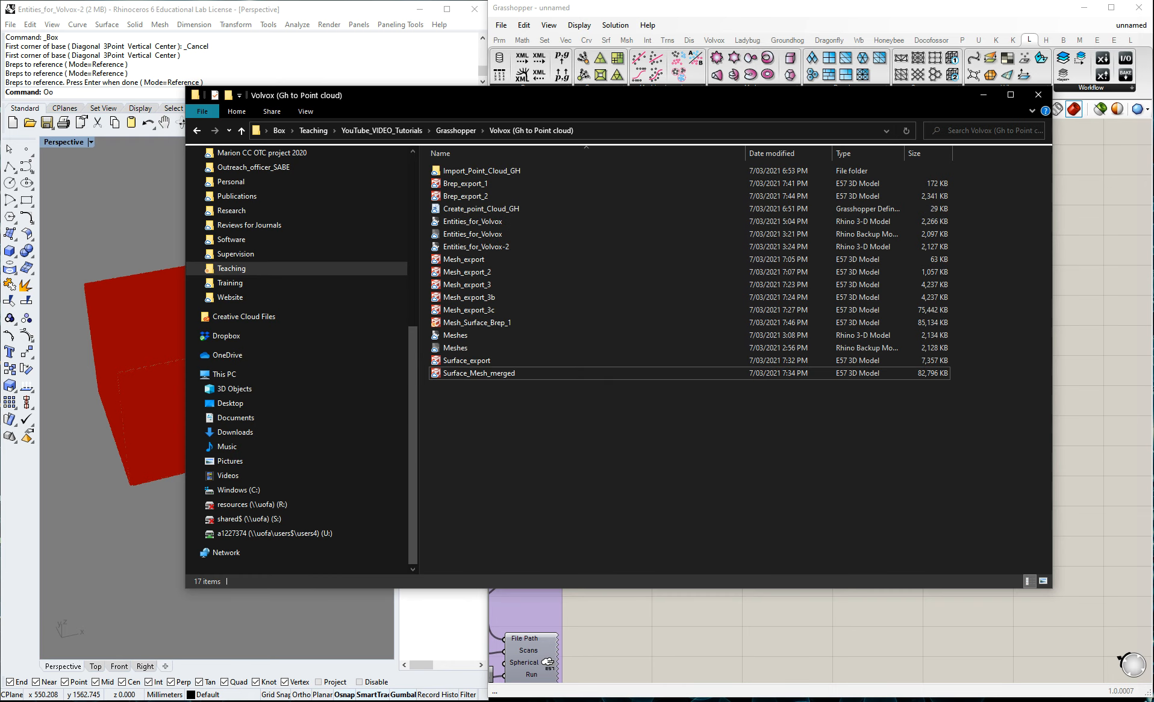
Switch to CloudCompare and open the Mesh_Surface_Brep_1 E57 file.
{"action": "key", "text": "alt+Tab"}
{"action": "left_click", "coordinate": [17, 36]}
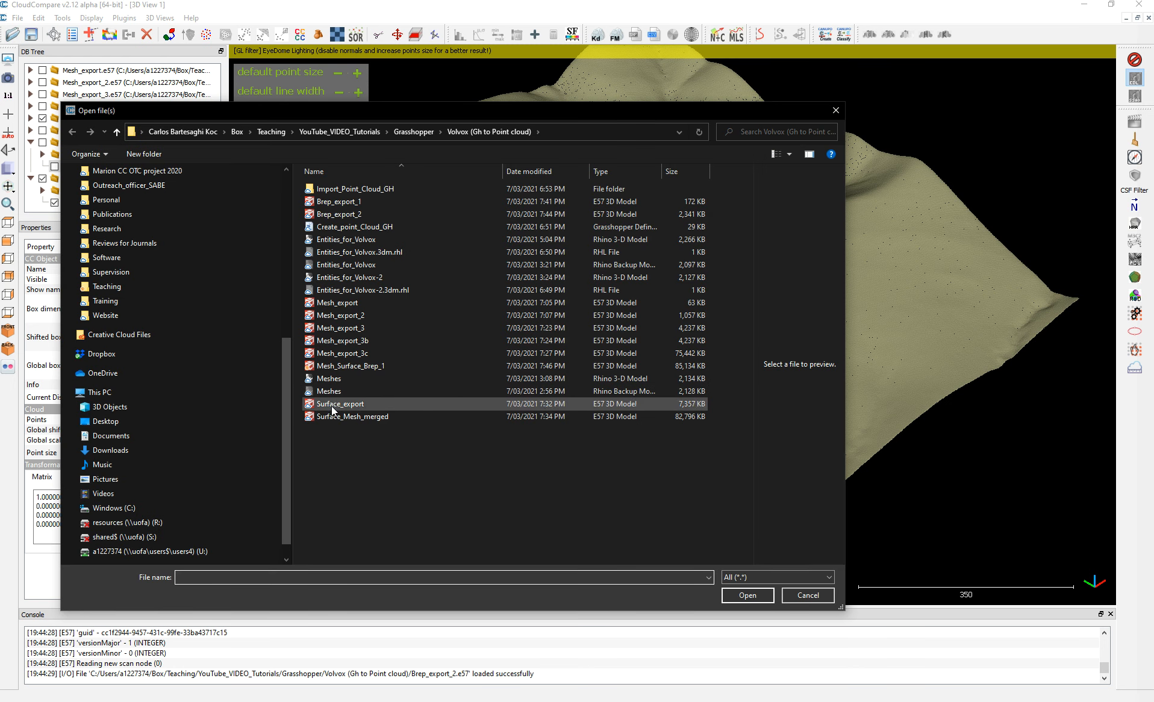
{"action": "left_click", "coordinate": [352, 419]}
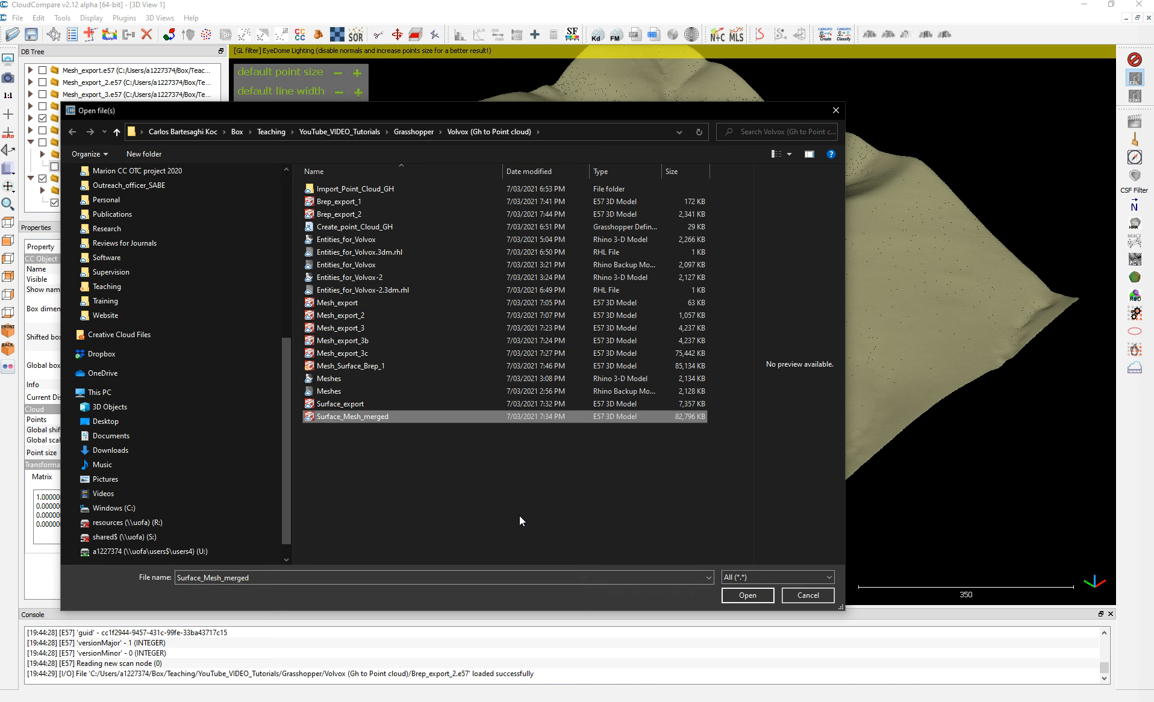
{"action": "left_click", "coordinate": [335, 367]}
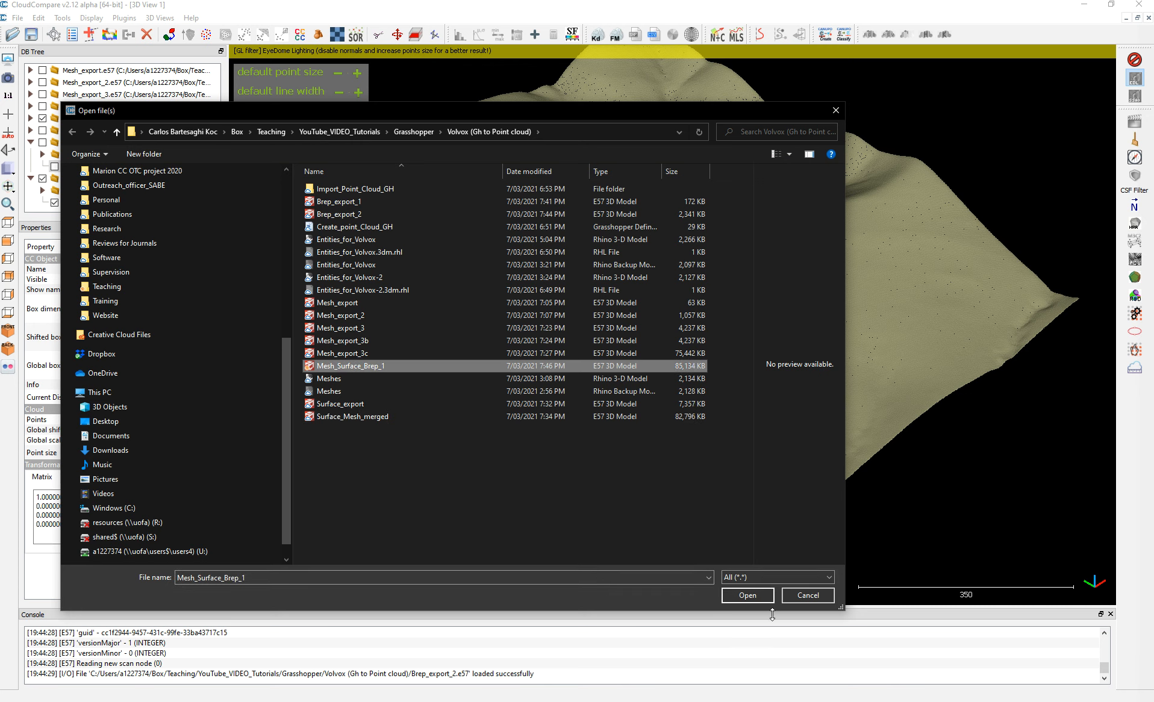
{"action": "left_click", "coordinate": [747, 595]}
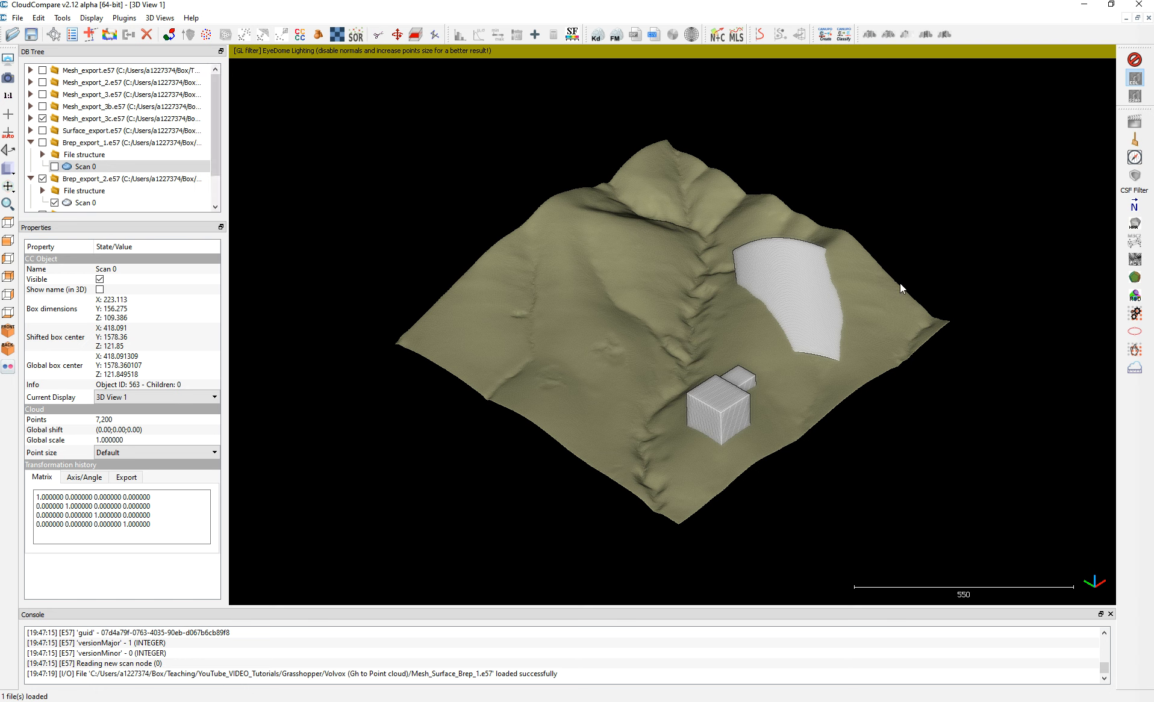
Hide the Brep_export_2, Mesh_export_3c and Mesh_Surface_Brep_1 clouds and show the Mesh_export_3b cloud.
{"action": "scroll", "coordinate": [61, 181], "scroll_direction": "down", "scroll_amount": 1}
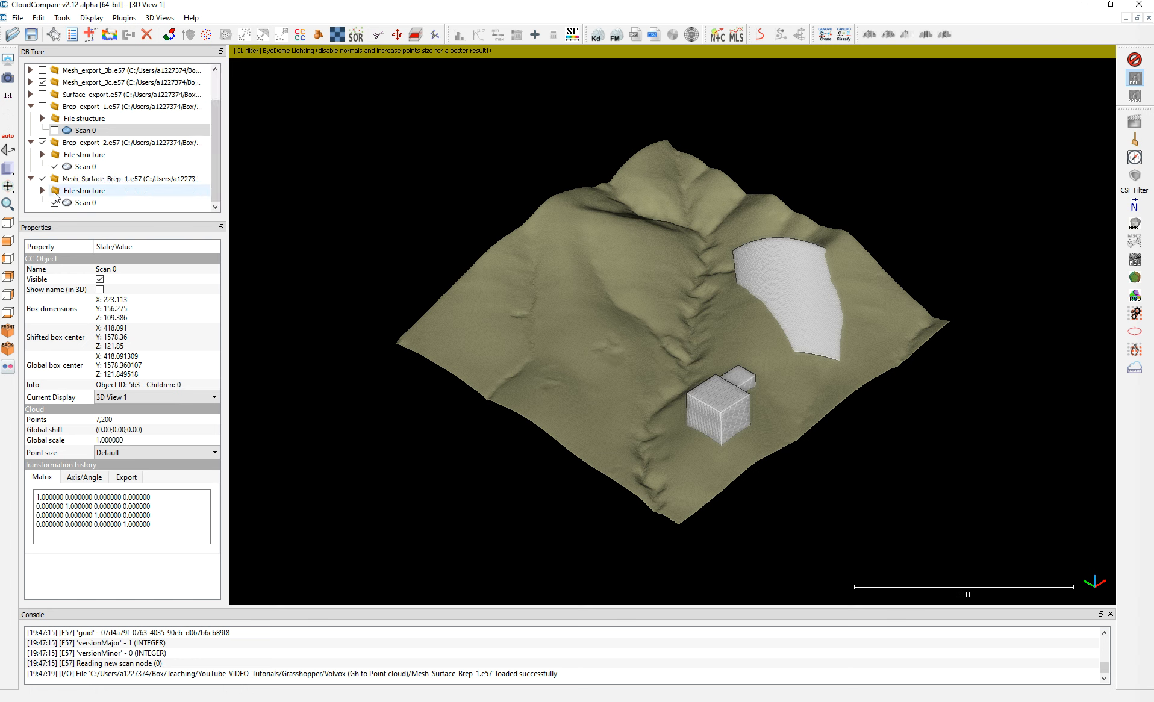
{"action": "left_click", "coordinate": [42, 143]}
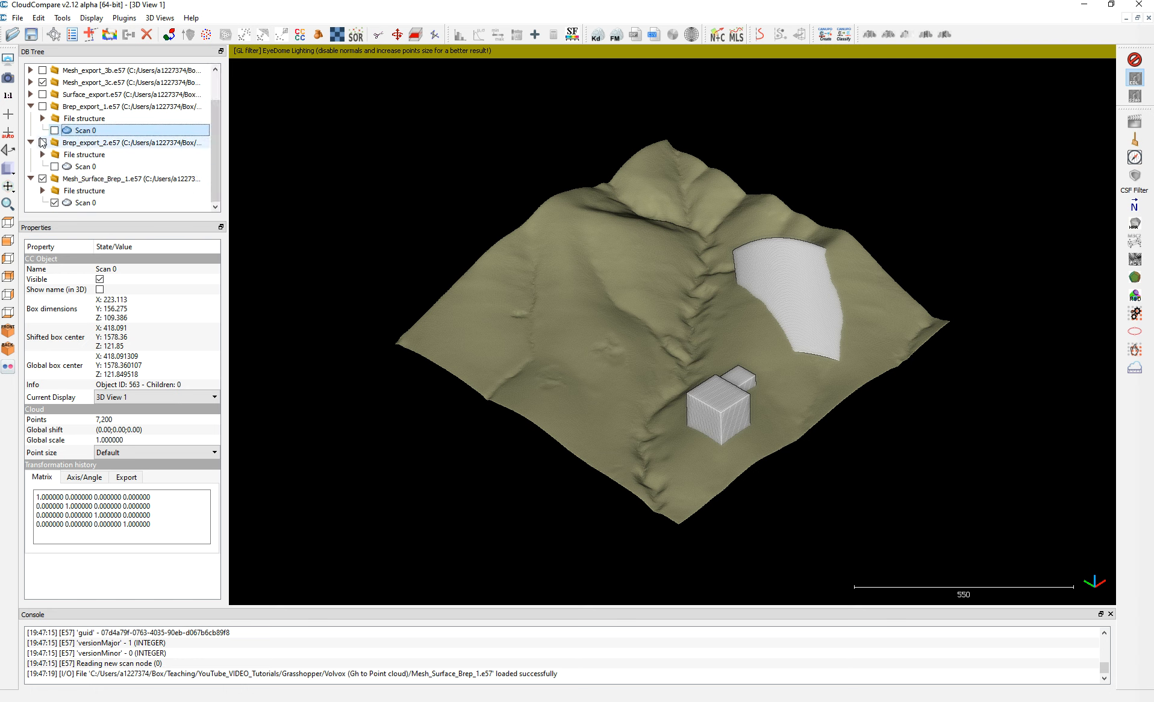
{"action": "left_click", "coordinate": [42, 179]}
{"action": "left_click", "coordinate": [42, 179]}
{"action": "left_click", "coordinate": [43, 179]}
{"action": "left_click", "coordinate": [42, 83]}
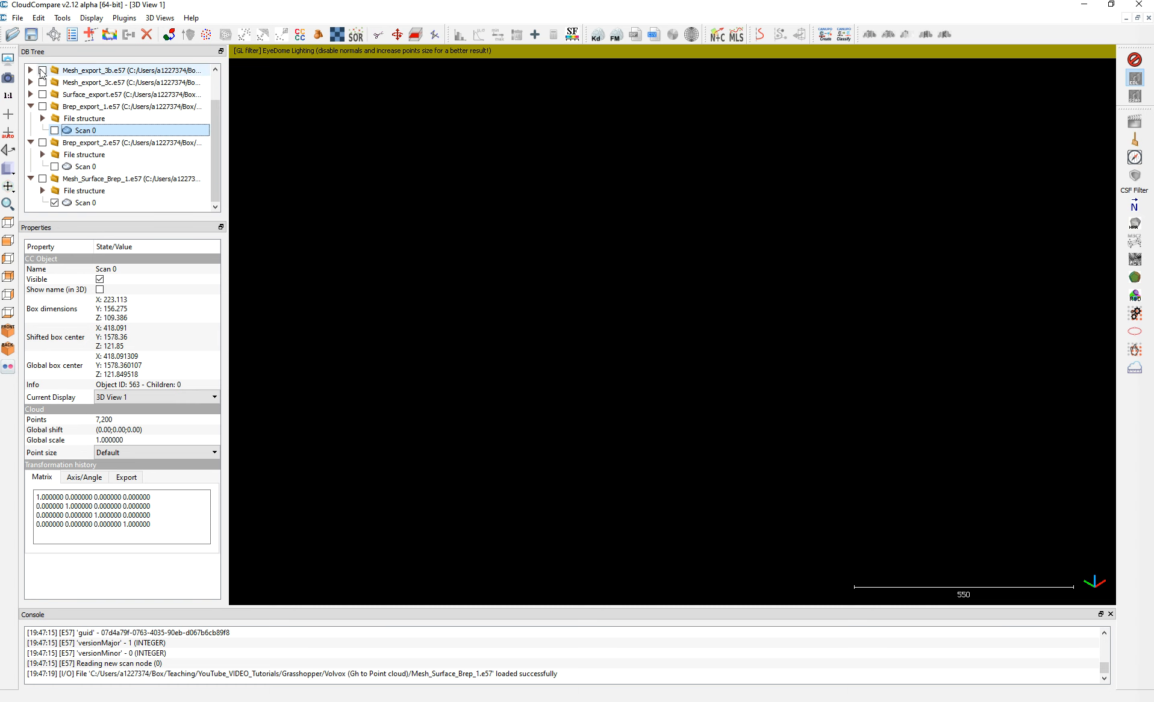
{"action": "left_click", "coordinate": [42, 71]}
{"action": "scroll", "coordinate": [558, 330], "scroll_direction": "up", "scroll_amount": 3}
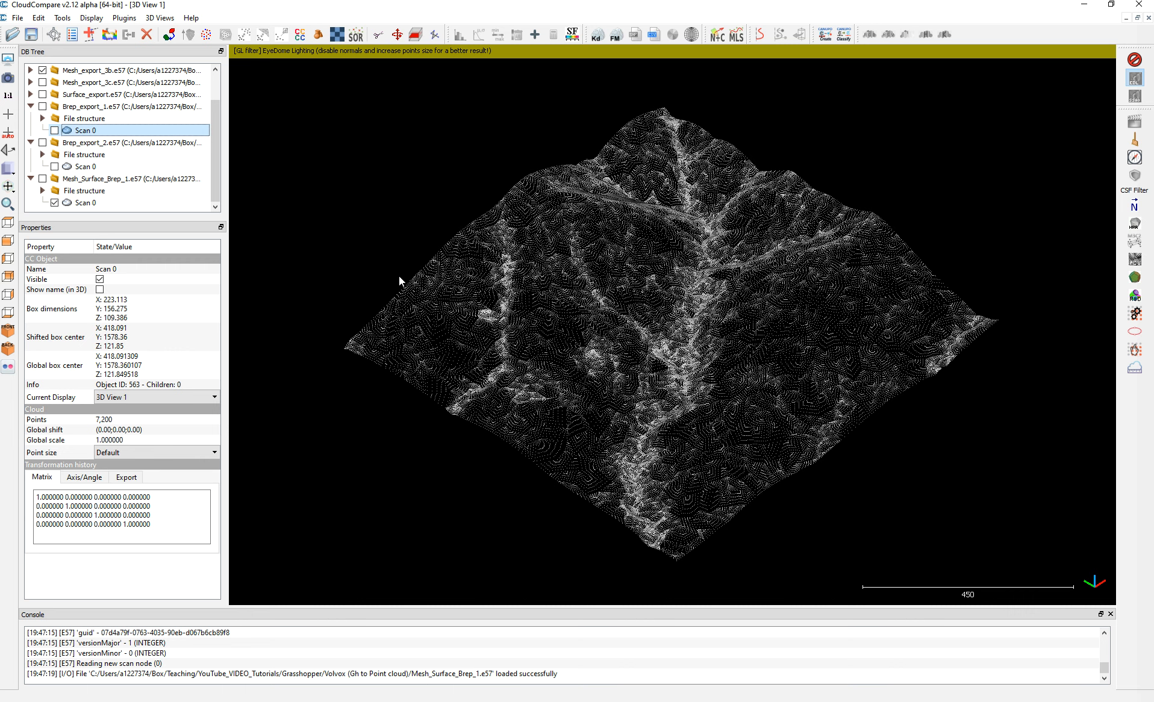
Show only the Mesh_Surface_Brep_1 cloud and examine its merged terrain, curved surface and boxes from another angle.
{"action": "left_click", "coordinate": [42, 179]}
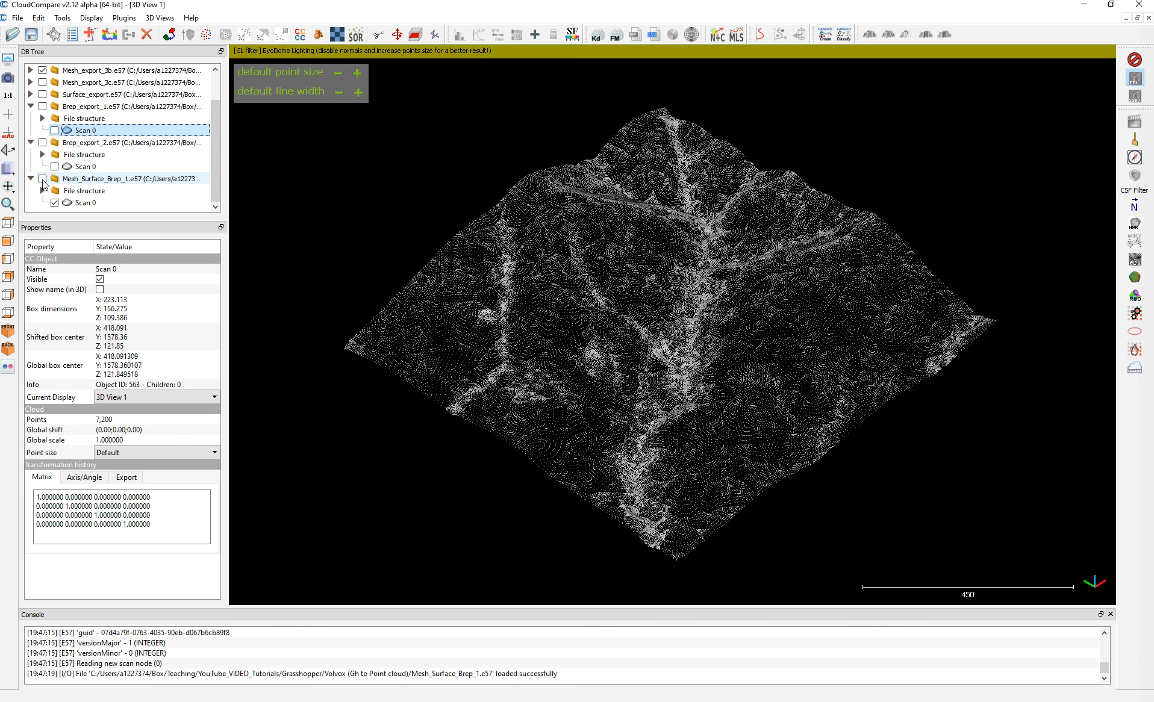
{"action": "scroll", "coordinate": [814, 279], "scroll_direction": "up", "scroll_amount": 2}
{"action": "scroll", "coordinate": [815, 279], "scroll_direction": "up", "scroll_amount": 2}
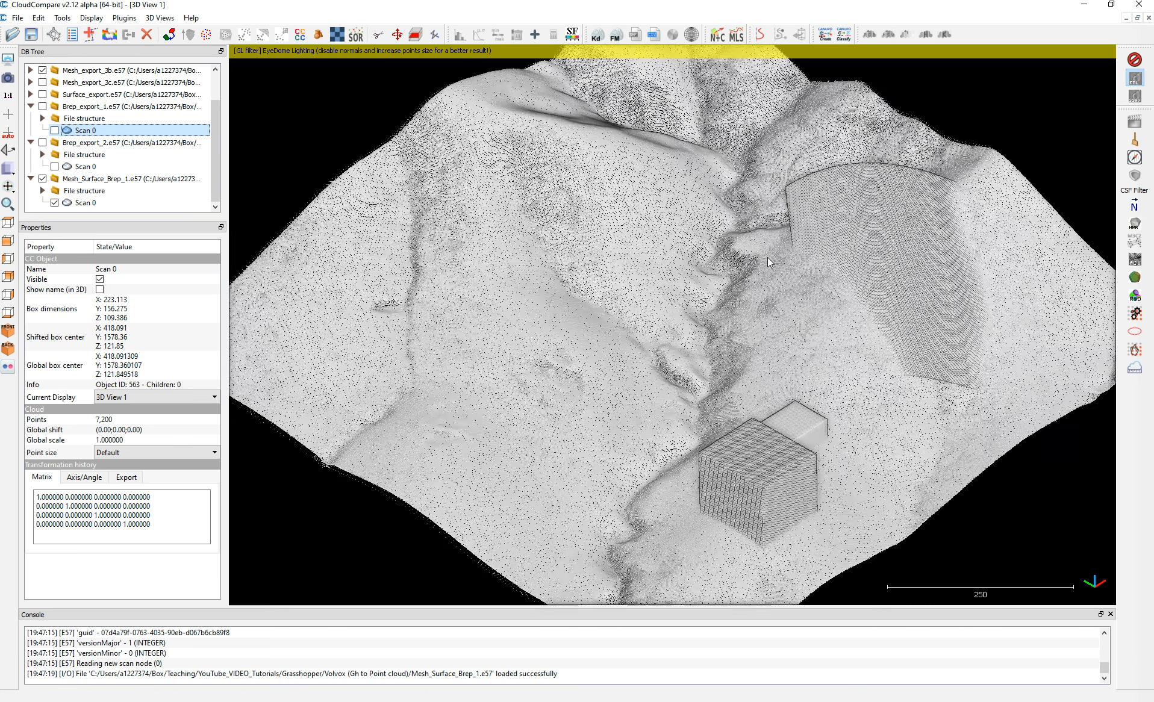
{"action": "scroll", "coordinate": [688, 260], "scroll_direction": "down", "scroll_amount": 2}
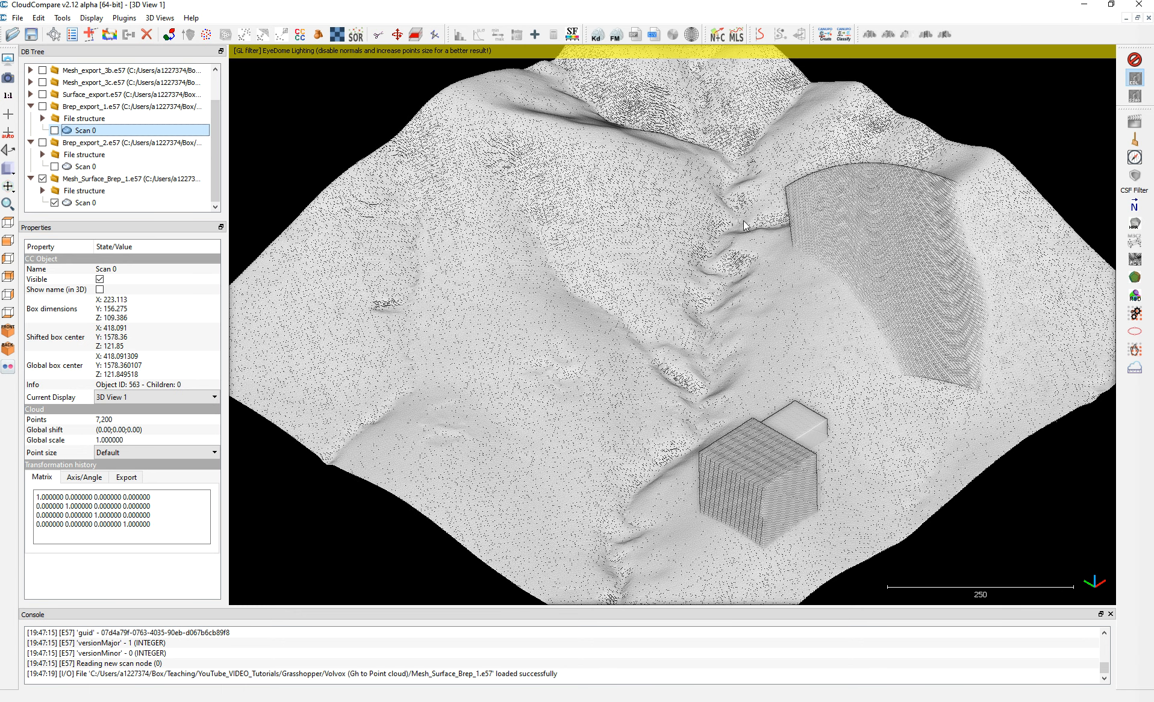
{"action": "left_click_drag", "start_coordinate": [688, 261], "coordinate": [628, 313]}
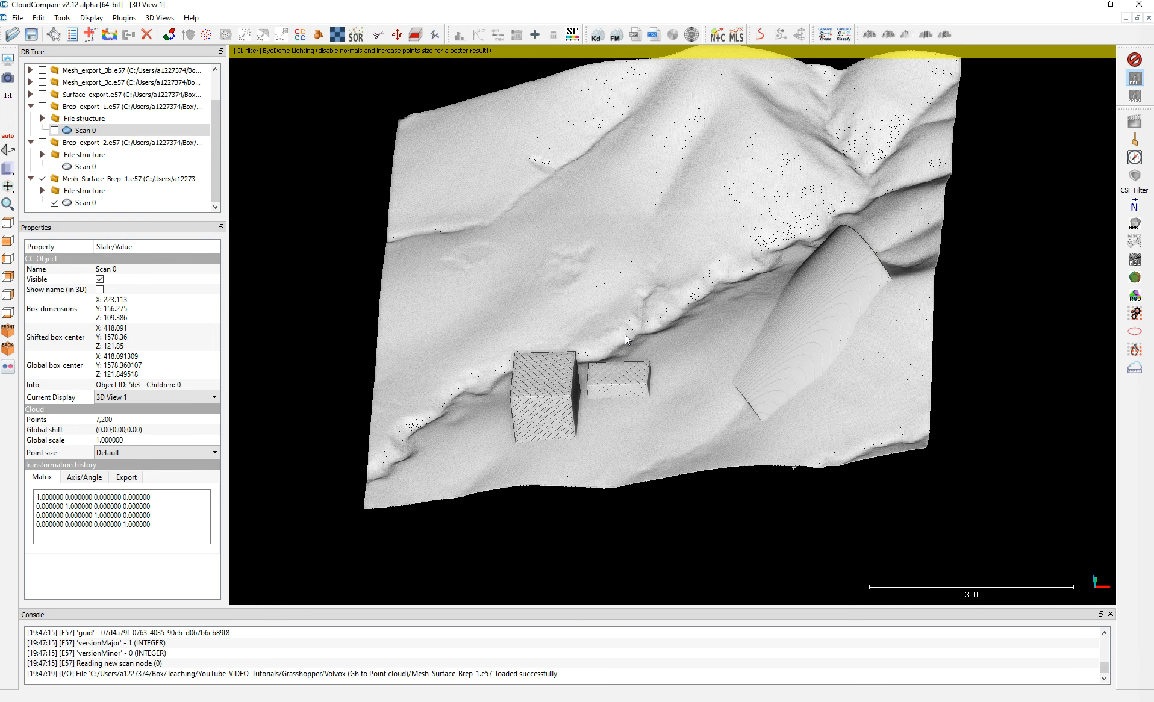
{"action": "scroll", "coordinate": [627, 339], "scroll_direction": "up", "scroll_amount": 1}
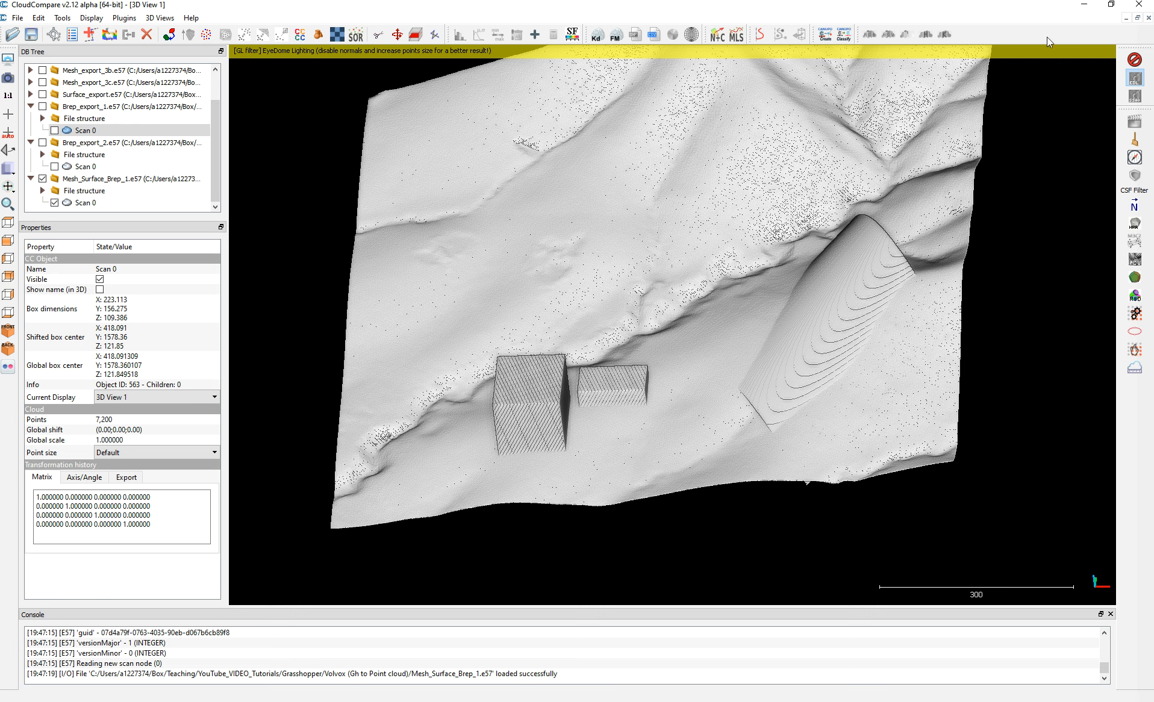
Switch back to the Grasshopper definition and examine the brep population groups and the gridded points on the boxes in Rhino.
{"action": "left_click", "coordinate": [1083, 7]}
{"action": "left_click", "coordinate": [1074, 259]}
{"action": "scroll", "coordinate": [1078, 277], "scroll_direction": "down", "scroll_amount": 4}
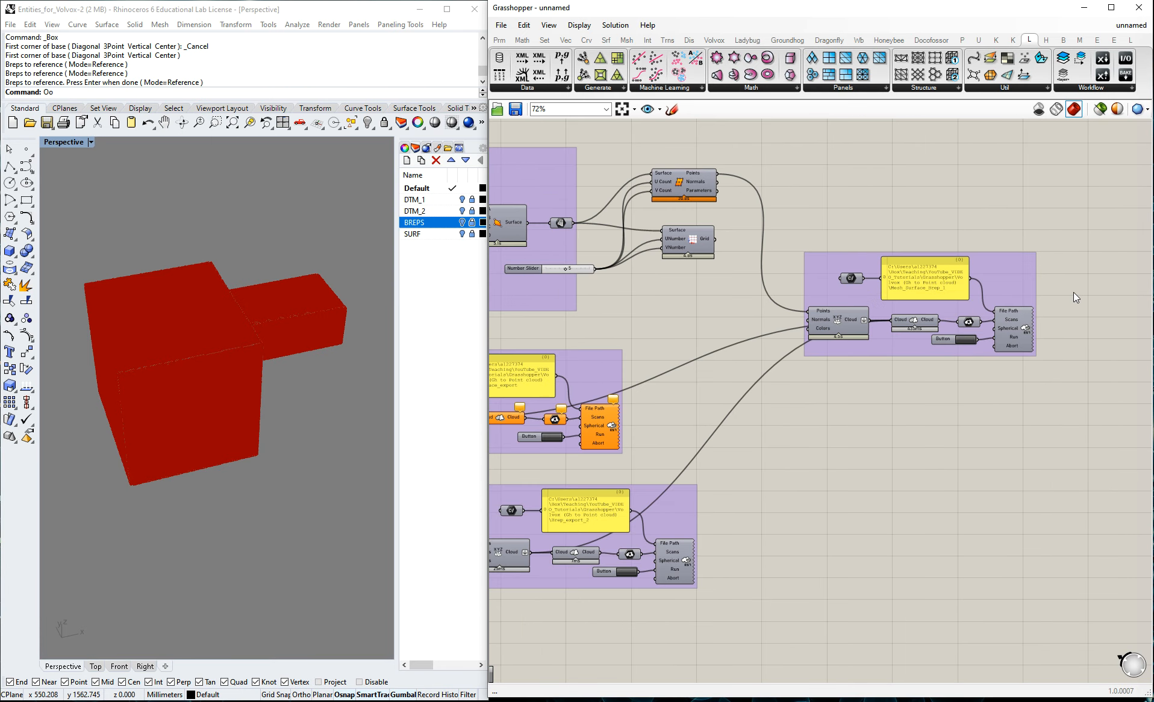
{"action": "scroll", "coordinate": [726, 476], "scroll_direction": "up", "scroll_amount": 4}
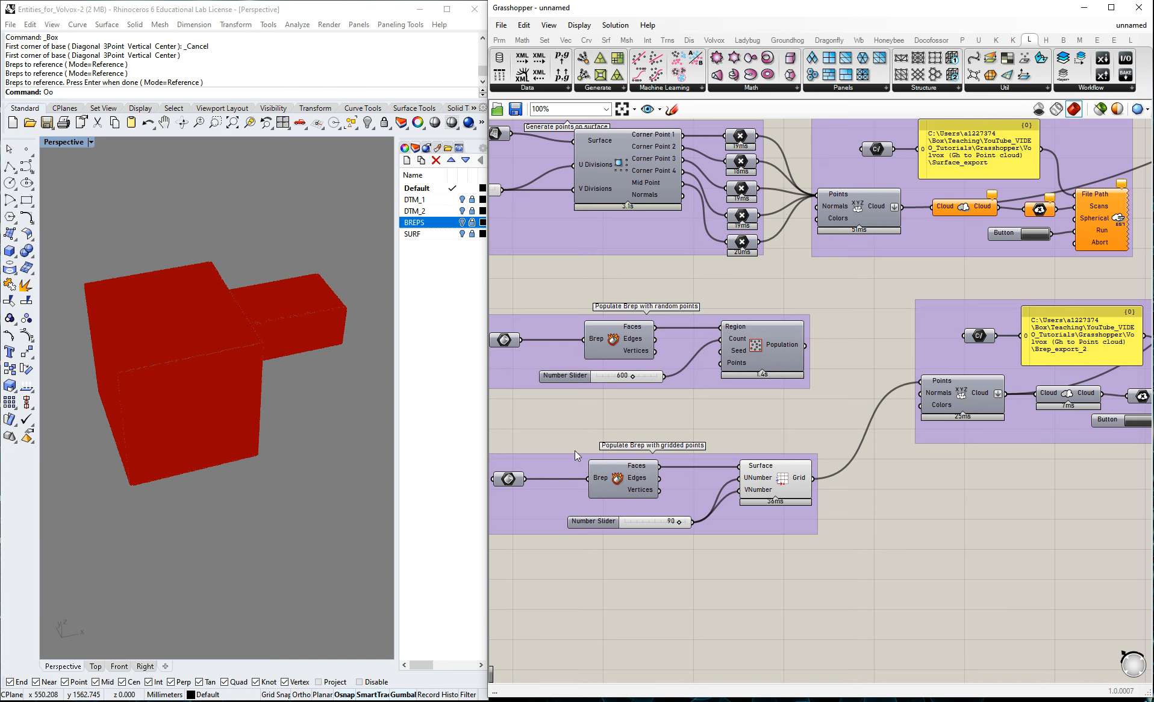
{"action": "scroll", "coordinate": [807, 476], "scroll_direction": "down", "scroll_amount": 3}
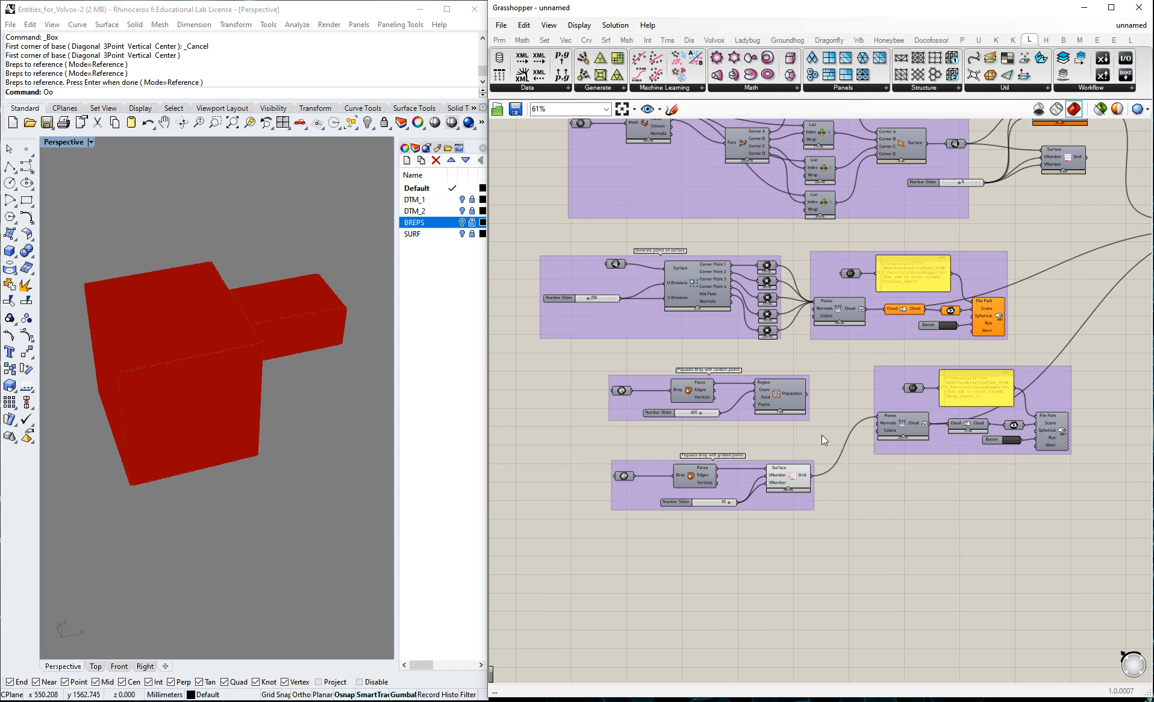
{"action": "scroll", "coordinate": [185, 318], "scroll_direction": "up", "scroll_amount": 6}
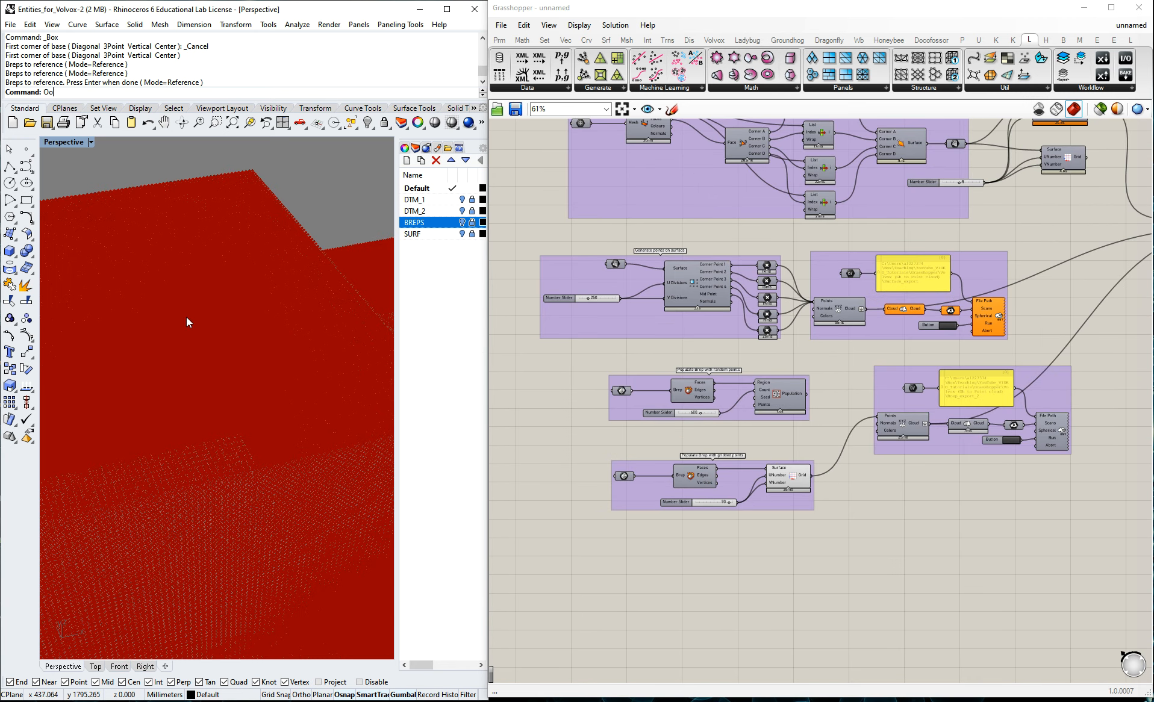
{"action": "scroll", "coordinate": [181, 316], "scroll_direction": "down", "scroll_amount": 5}
{"action": "scroll", "coordinate": [681, 403], "scroll_direction": "down", "scroll_amount": 2}
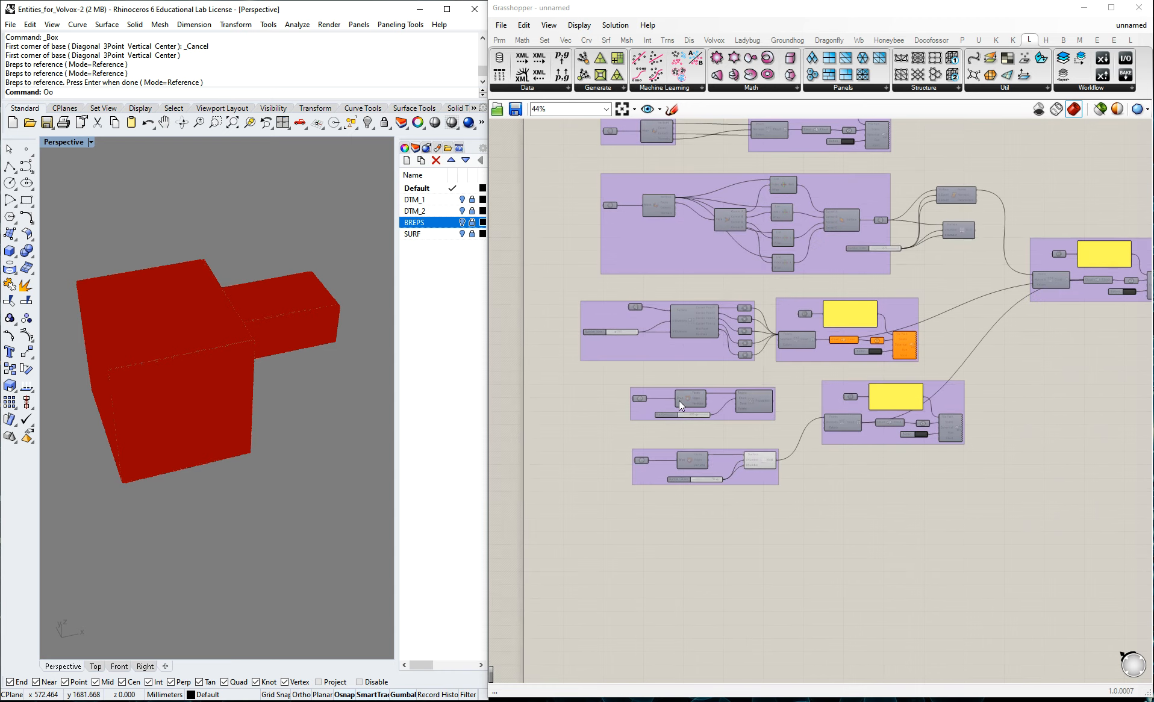
Review the surface point, mesh-to-surface and mesh extraction groups of the definition.
{"action": "scroll", "coordinate": [729, 325], "scroll_direction": "up", "scroll_amount": 3}
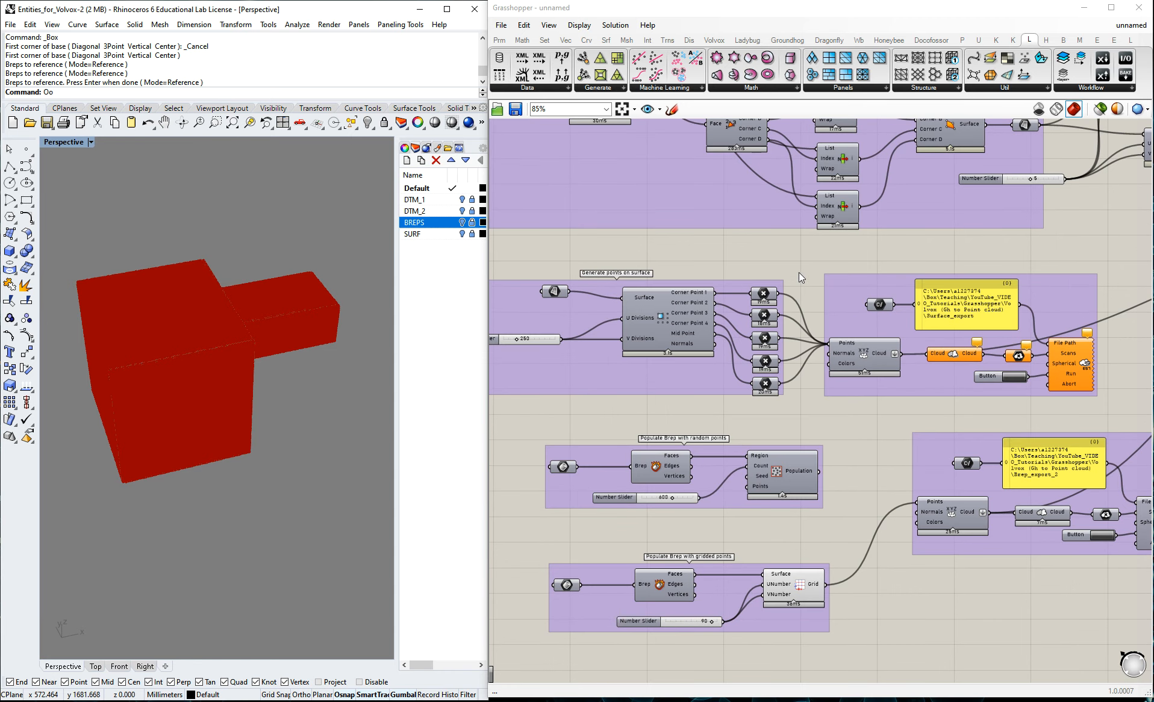
{"action": "scroll", "coordinate": [621, 319], "scroll_direction": "down", "scroll_amount": 3}
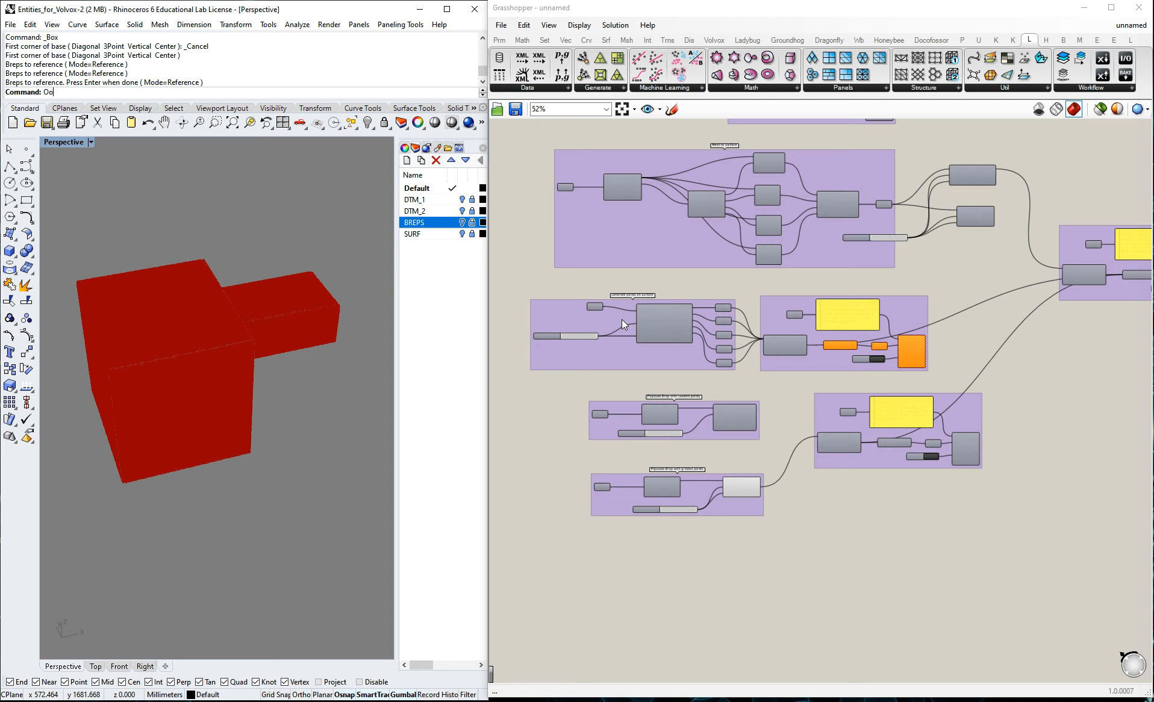
{"action": "scroll", "coordinate": [647, 180], "scroll_direction": "up", "scroll_amount": 3}
{"action": "right_click_drag", "start_coordinate": [737, 165], "coordinate": [718, 378]}
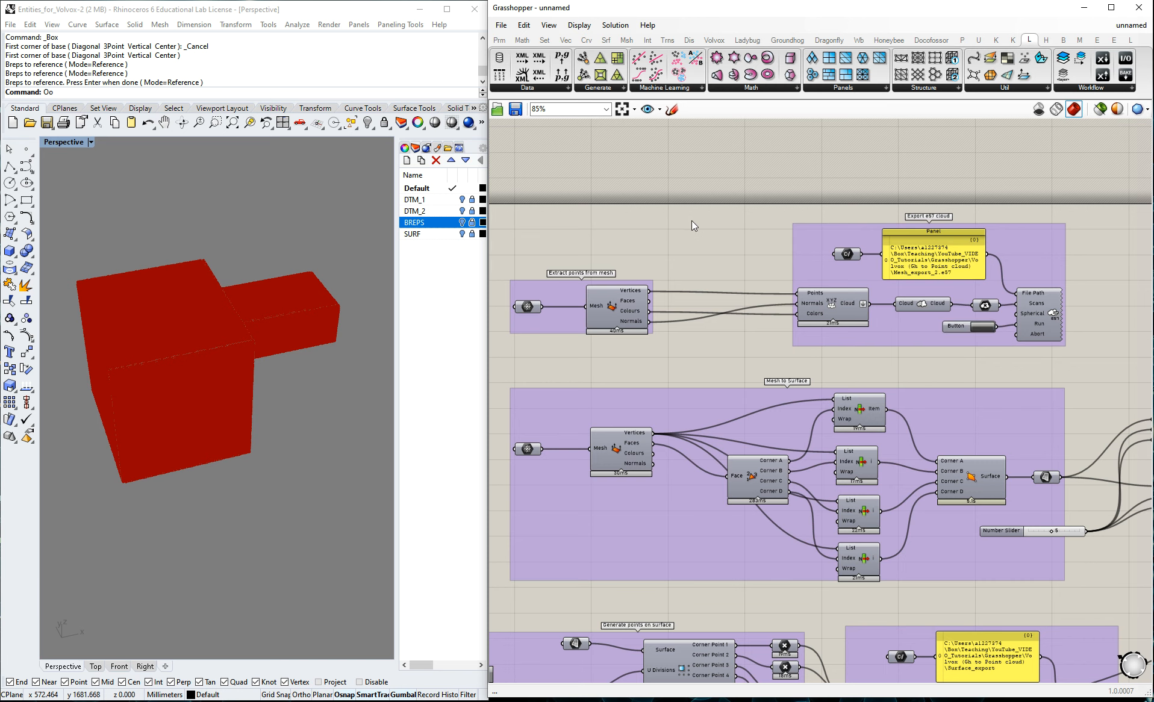
{"action": "scroll", "coordinate": [691, 221], "scroll_direction": "down", "scroll_amount": 3}
{"action": "scroll", "coordinate": [627, 259], "scroll_direction": "up", "scroll_amount": 3}
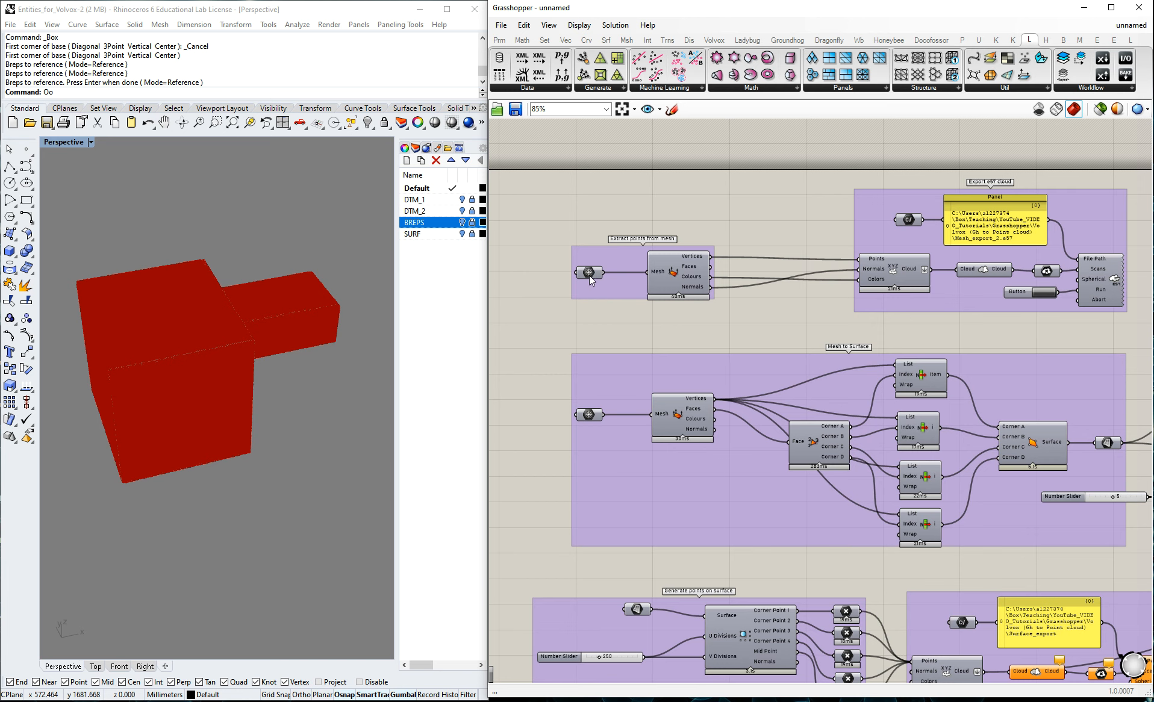
Start a canvas sketch and draw a black tree outline with a trunk standing on a short ground line beside the definition.
{"action": "scroll", "coordinate": [597, 189], "scroll_direction": "down", "scroll_amount": 3}
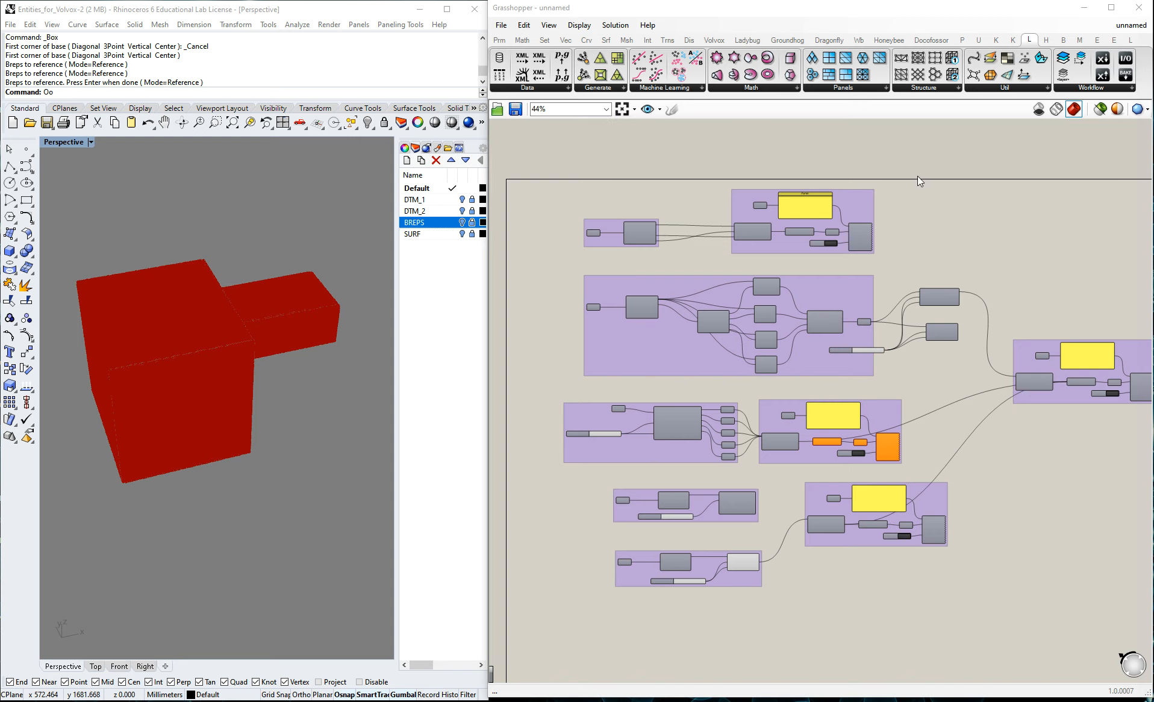
{"action": "left_click", "coordinate": [671, 109]}
{"action": "scroll", "coordinate": [1049, 237], "scroll_direction": "up", "scroll_amount": 4}
{"action": "scroll", "coordinate": [1065, 244], "scroll_direction": "up", "scroll_amount": 2}
{"action": "mouse_move", "coordinate": [859, 248]}
{"action": "left_mouse_down"}
{"action": "mouse_move", "coordinate": [907, 169]}
{"action": "mouse_move", "coordinate": [1005, 228]}
{"action": "mouse_move", "coordinate": [951, 258]}
{"action": "mouse_move", "coordinate": [952, 348]}
{"action": "mouse_move", "coordinate": [925, 261]}
{"action": "mouse_move", "coordinate": [929, 350]}
{"action": "left_mouse_up"}
{"action": "left_click_drag", "start_coordinate": [817, 349], "coordinate": [1002, 350]}
Sketch an uneven terrain line from the tree to a stepped building outline with a small chimney-like top.
{"action": "scroll", "coordinate": [643, 323], "scroll_direction": "down", "scroll_amount": 5}
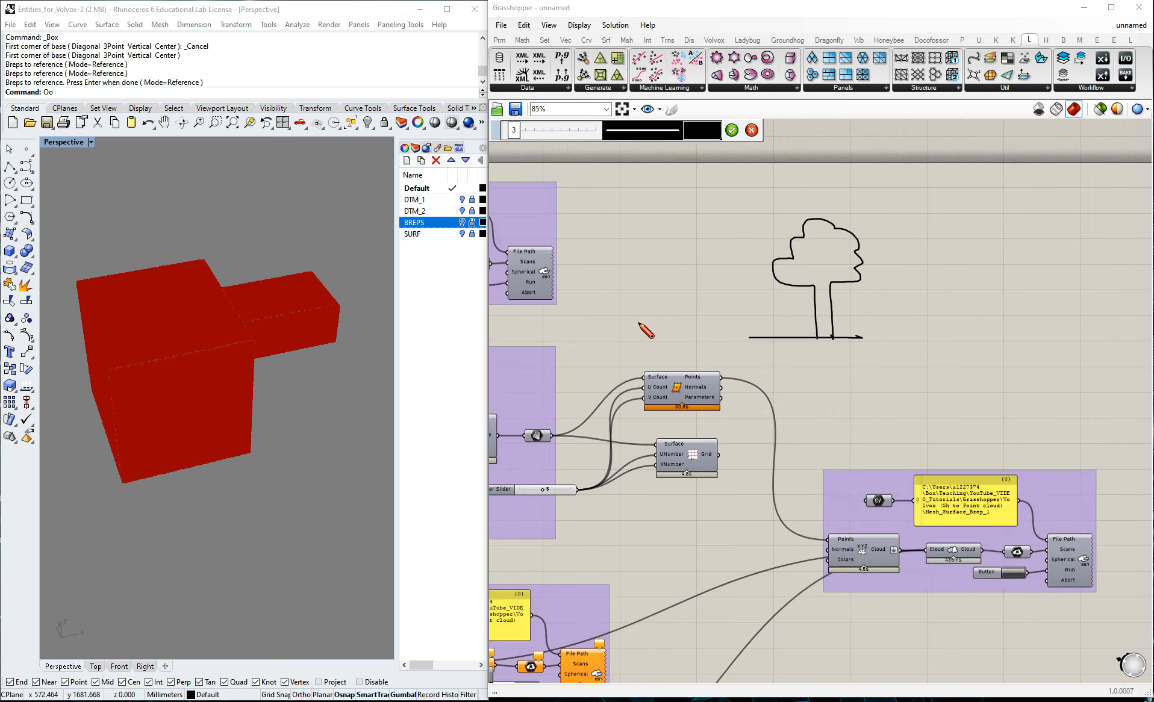
{"action": "mouse_move", "coordinate": [726, 332]}
{"action": "left_mouse_down"}
{"action": "mouse_move", "coordinate": [865, 335]}
{"action": "mouse_move", "coordinate": [864, 236]}
{"action": "mouse_move", "coordinate": [949, 198]}
{"action": "mouse_move", "coordinate": [967, 244]}
{"action": "mouse_move", "coordinate": [967, 333]}
{"action": "left_mouse_up"}
{"action": "scroll", "coordinate": [816, 267], "scroll_direction": "up", "scroll_amount": 2}
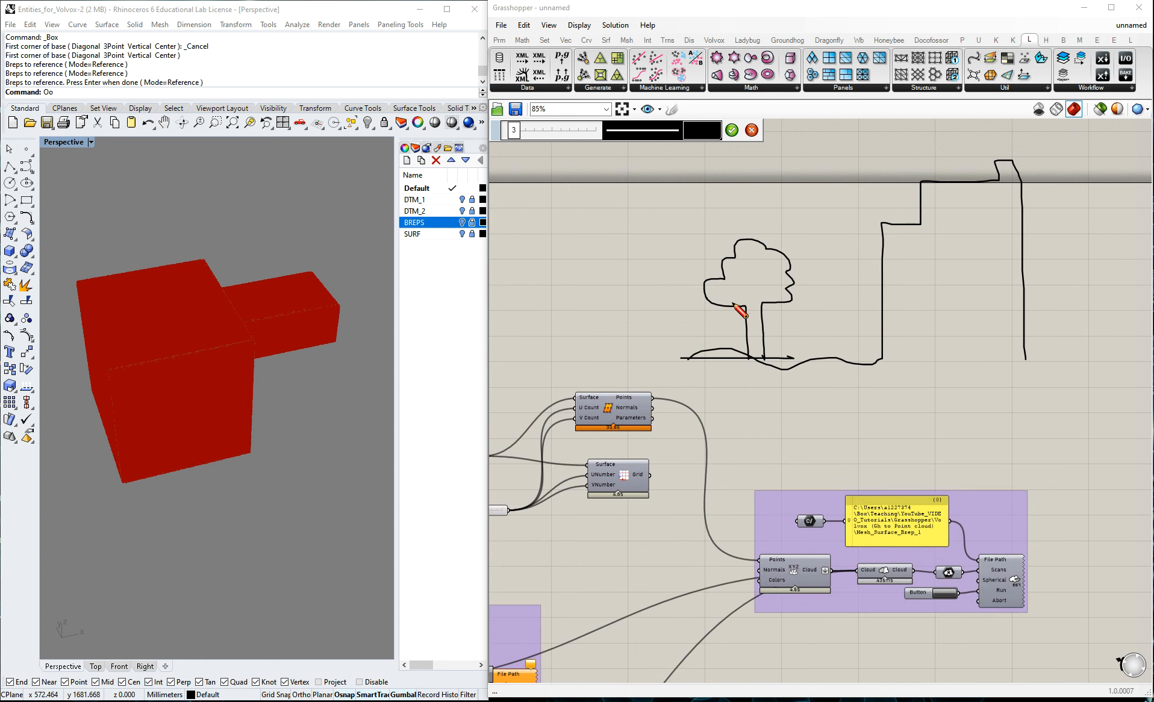
{"action": "scroll", "coordinate": [735, 306], "scroll_direction": "up", "scroll_amount": 3}
{"action": "left_click", "coordinate": [709, 135]}
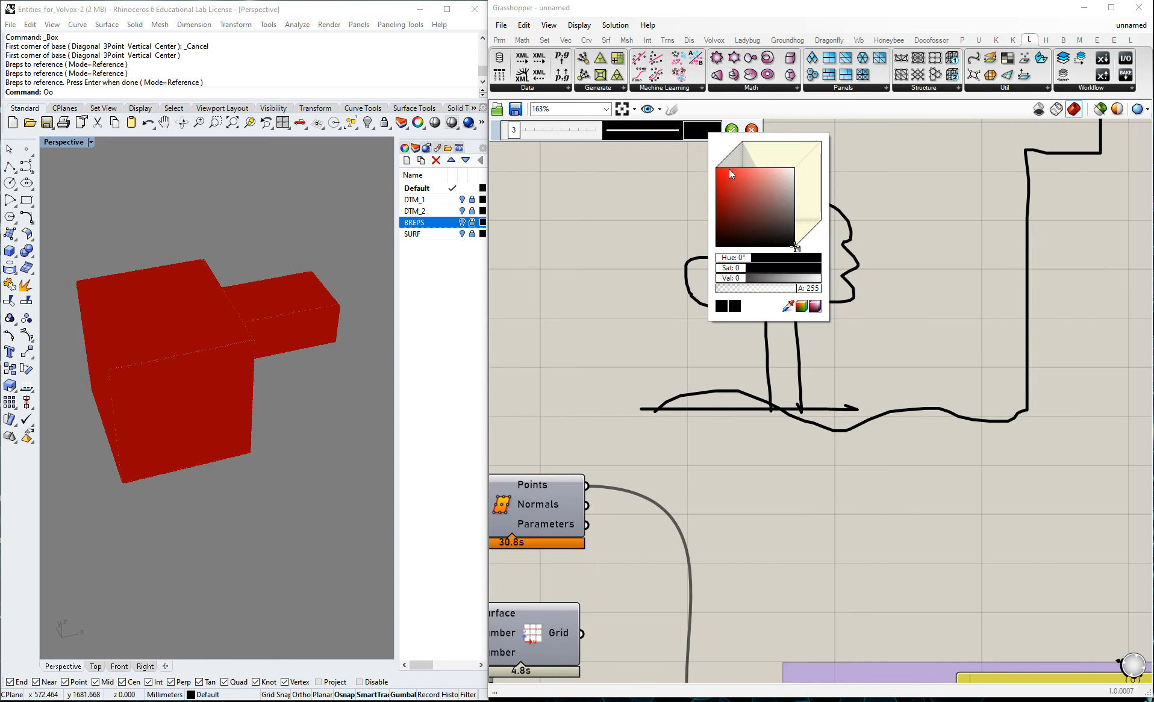
{"action": "left_click", "coordinate": [729, 178]}
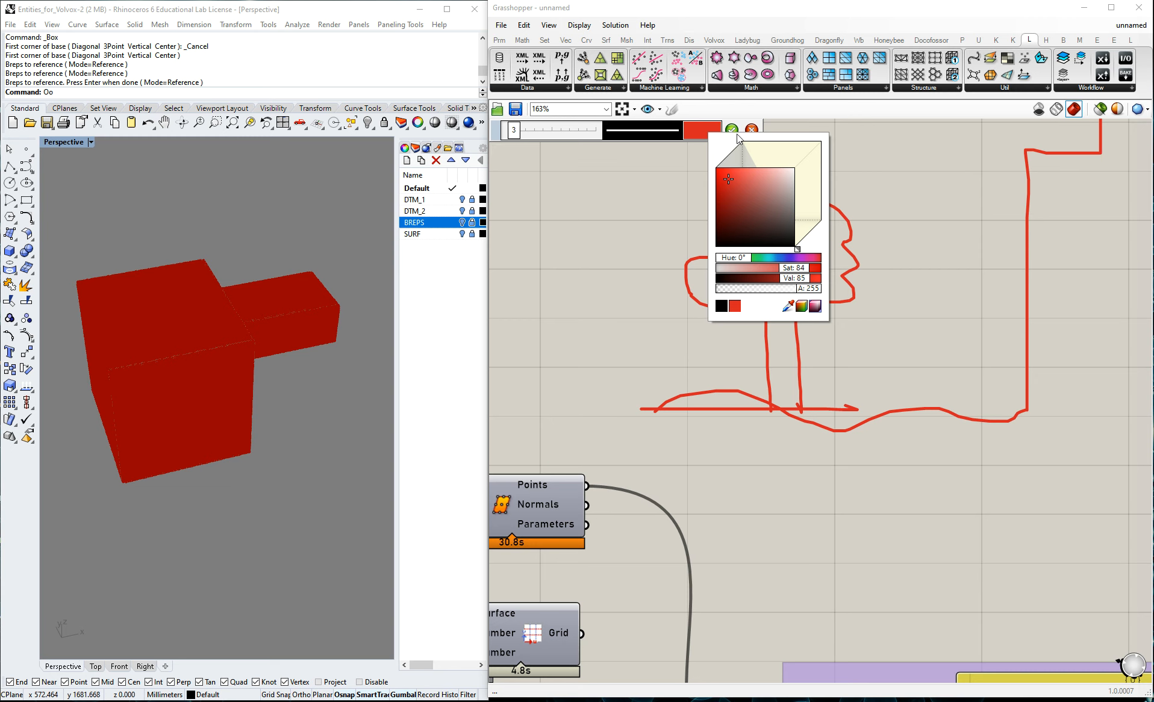
{"action": "left_click", "coordinate": [779, 242]}
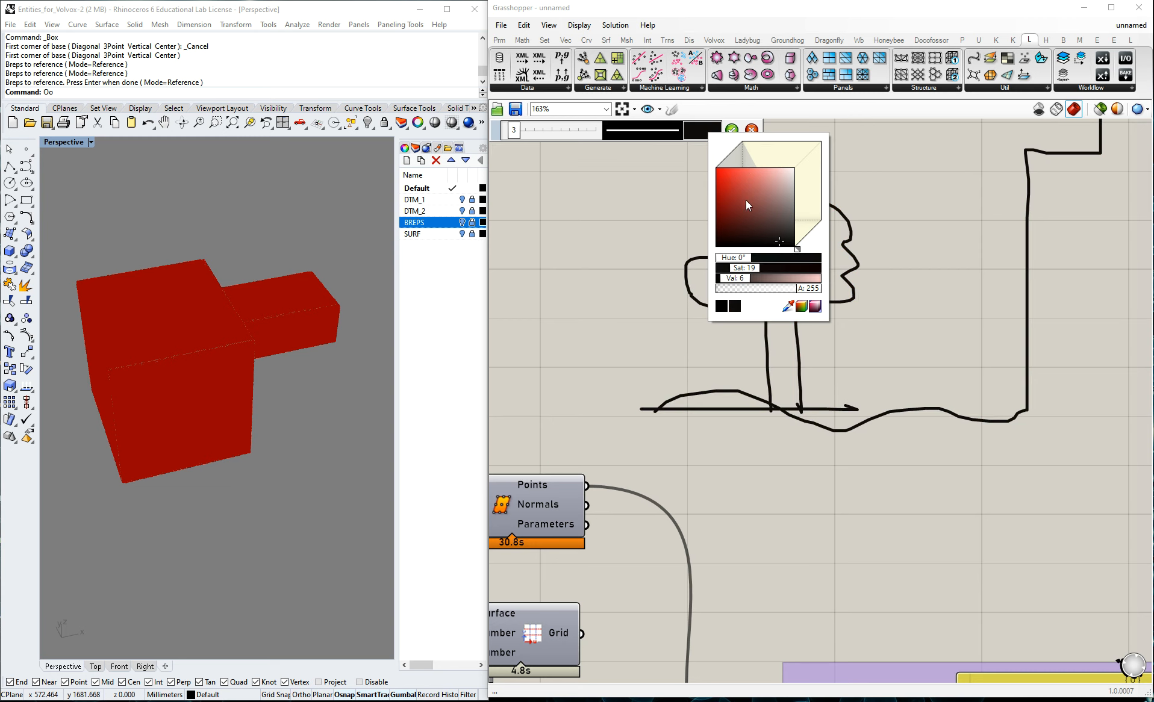
Accept the black sketch of the tree and building, and start a new sketch with its line colour set to red.
{"action": "left_click", "coordinate": [731, 130]}
{"action": "left_click", "coordinate": [984, 94]}
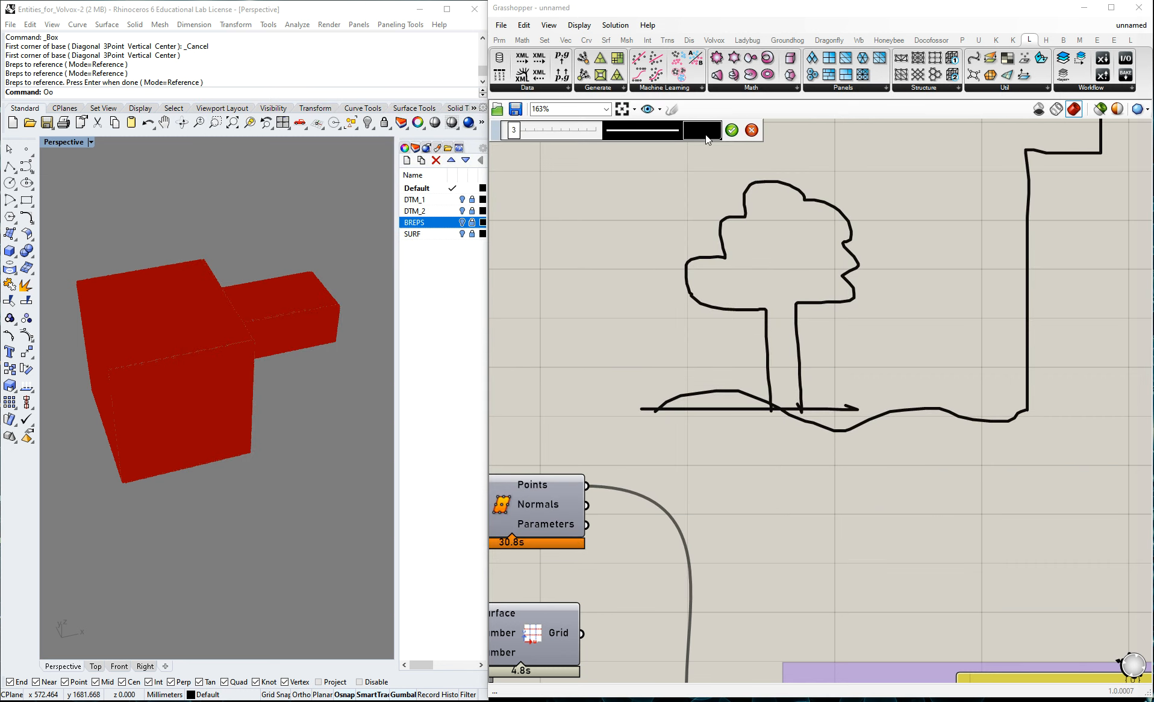
{"action": "left_click", "coordinate": [705, 135]}
{"action": "left_click", "coordinate": [726, 181]}
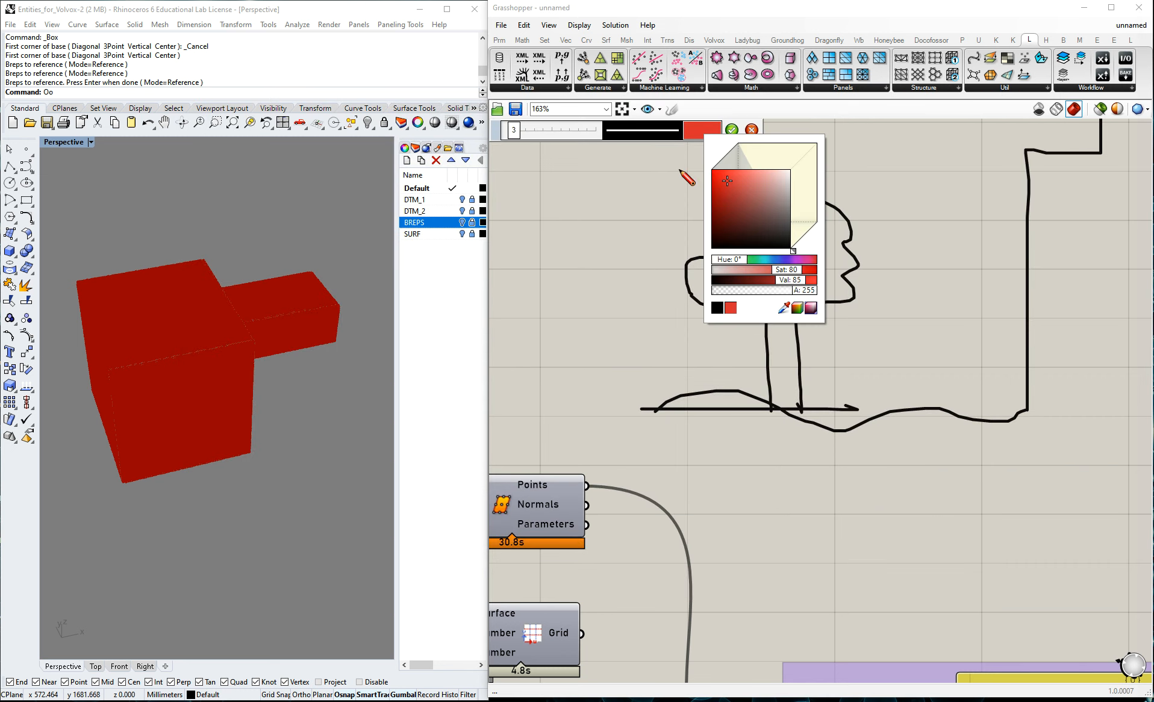
{"action": "left_click", "coordinate": [730, 105]}
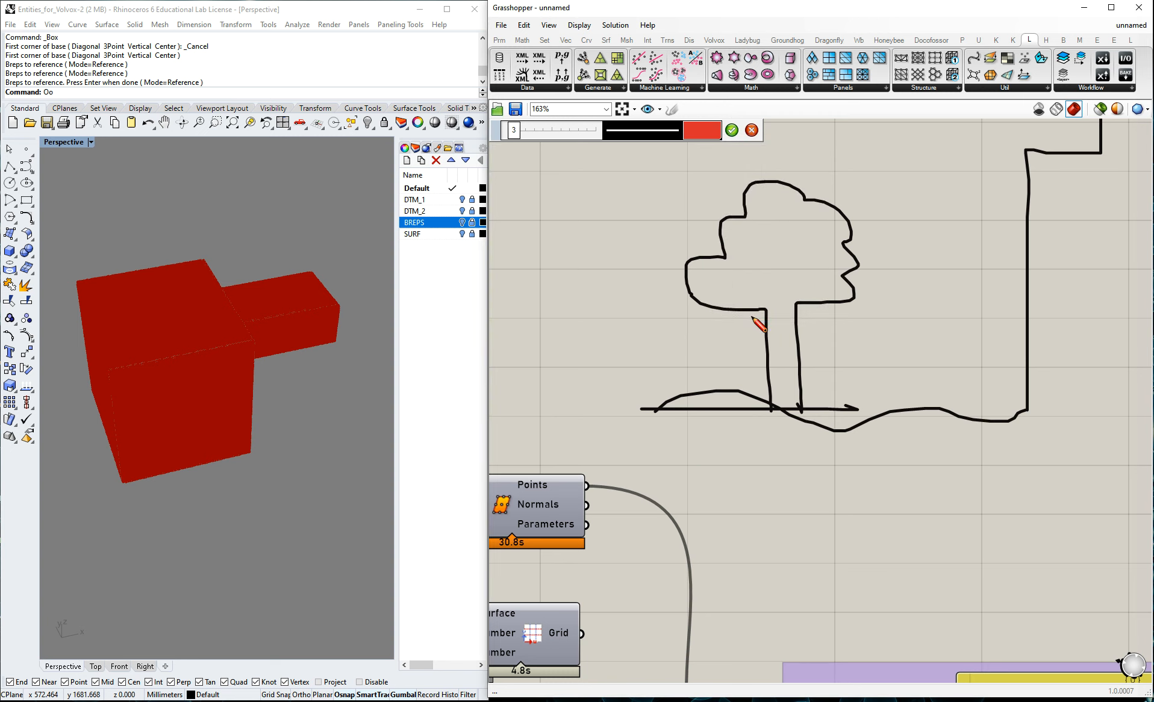
Trace the tree's crown in red and draw a dashed red line down the middle of its trunk.
{"action": "mouse_move", "coordinate": [764, 309]}
{"action": "left_mouse_down"}
{"action": "mouse_move", "coordinate": [701, 307]}
{"action": "mouse_move", "coordinate": [691, 267]}
{"action": "mouse_move", "coordinate": [723, 262]}
{"action": "mouse_move", "coordinate": [721, 222]}
{"action": "mouse_move", "coordinate": [775, 177]}
{"action": "mouse_move", "coordinate": [849, 233]}
{"action": "mouse_move", "coordinate": [853, 296]}
{"action": "mouse_move", "coordinate": [768, 309]}
{"action": "left_mouse_up"}
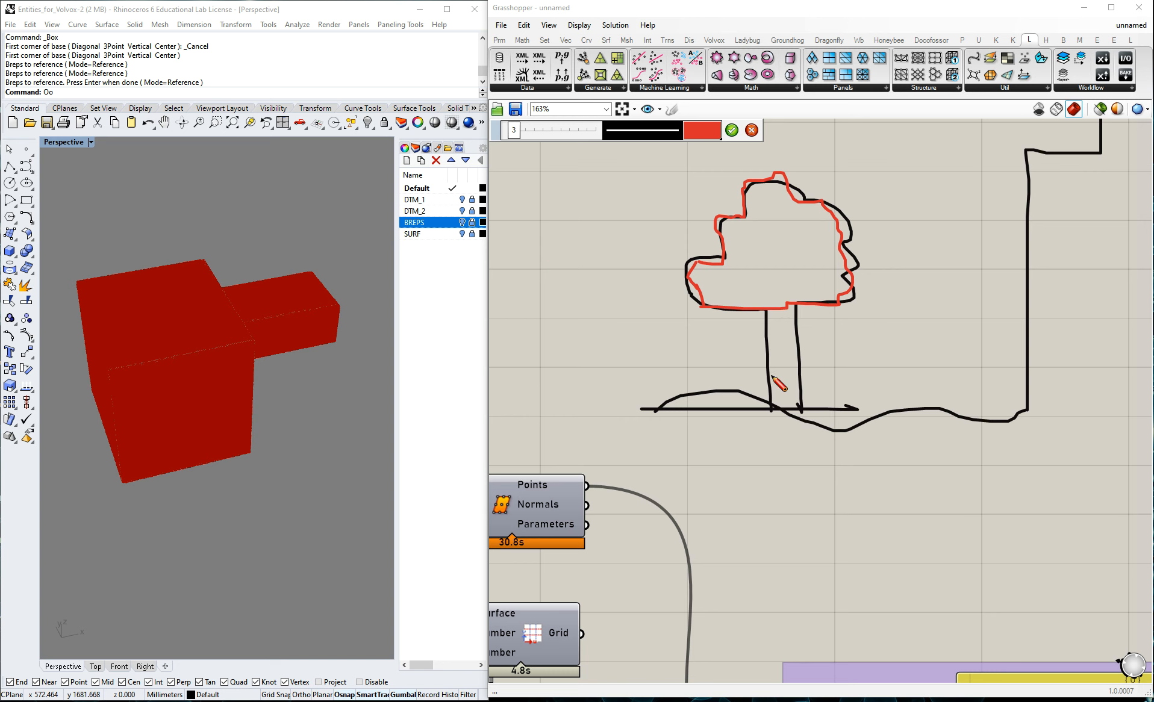
{"action": "scroll", "coordinate": [862, 316], "scroll_direction": "down", "scroll_amount": 2}
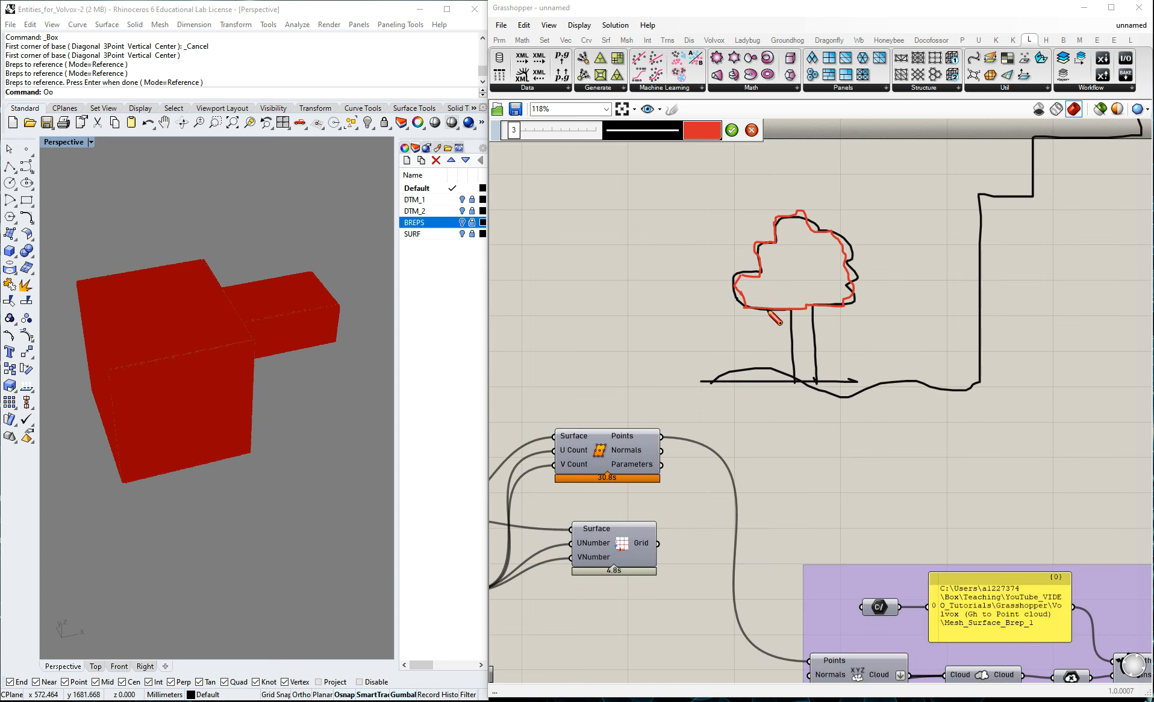
{"action": "left_click_drag", "start_coordinate": [800, 323], "coordinate": [805, 364]}
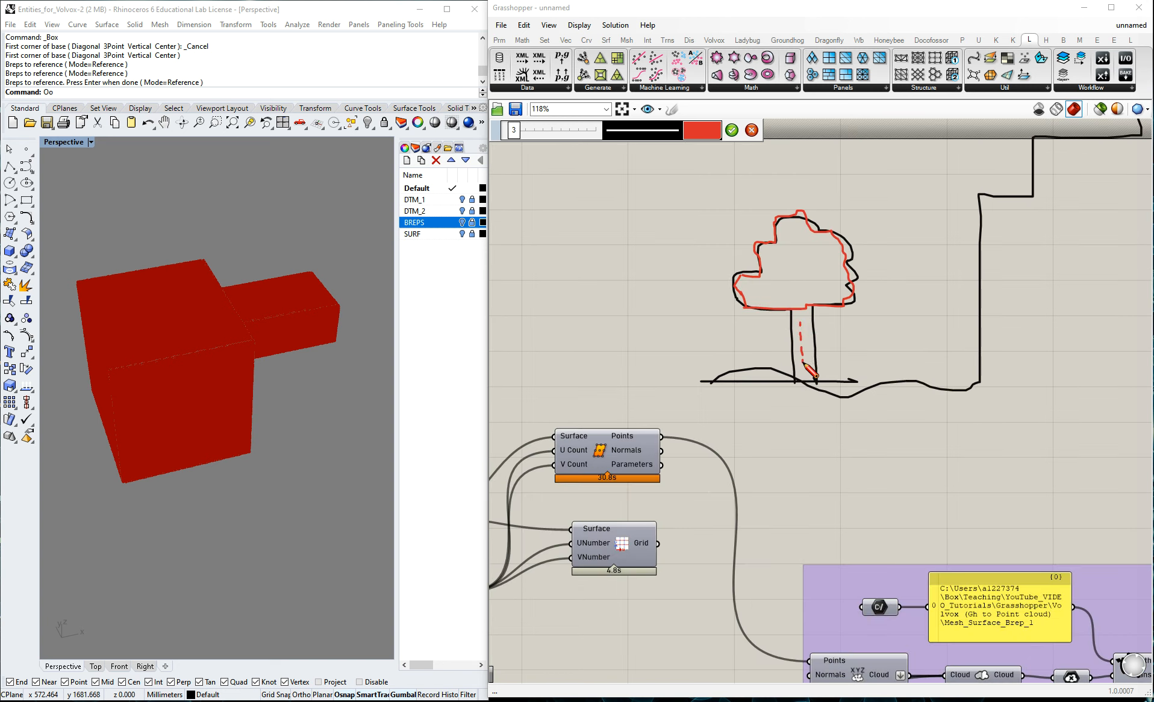
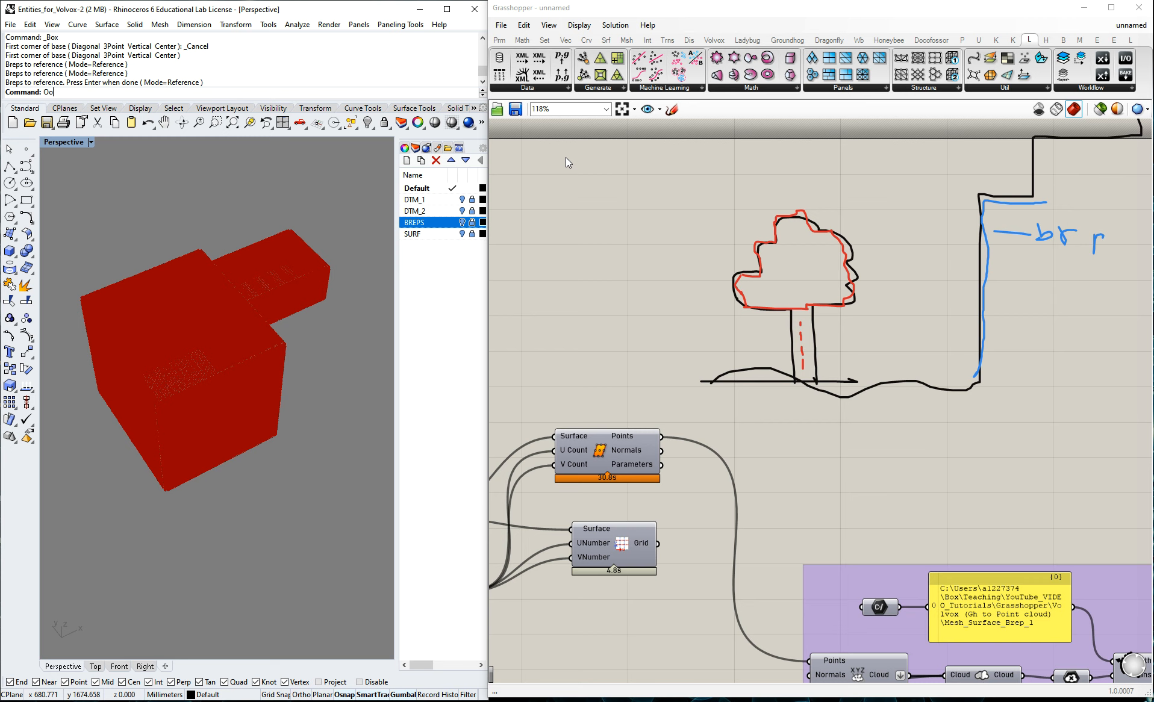
Enable the preview of the surface parameter that feeds the Generate points on surface group.
{"action": "scroll", "coordinate": [630, 237], "scroll_direction": "down", "scroll_amount": 5}
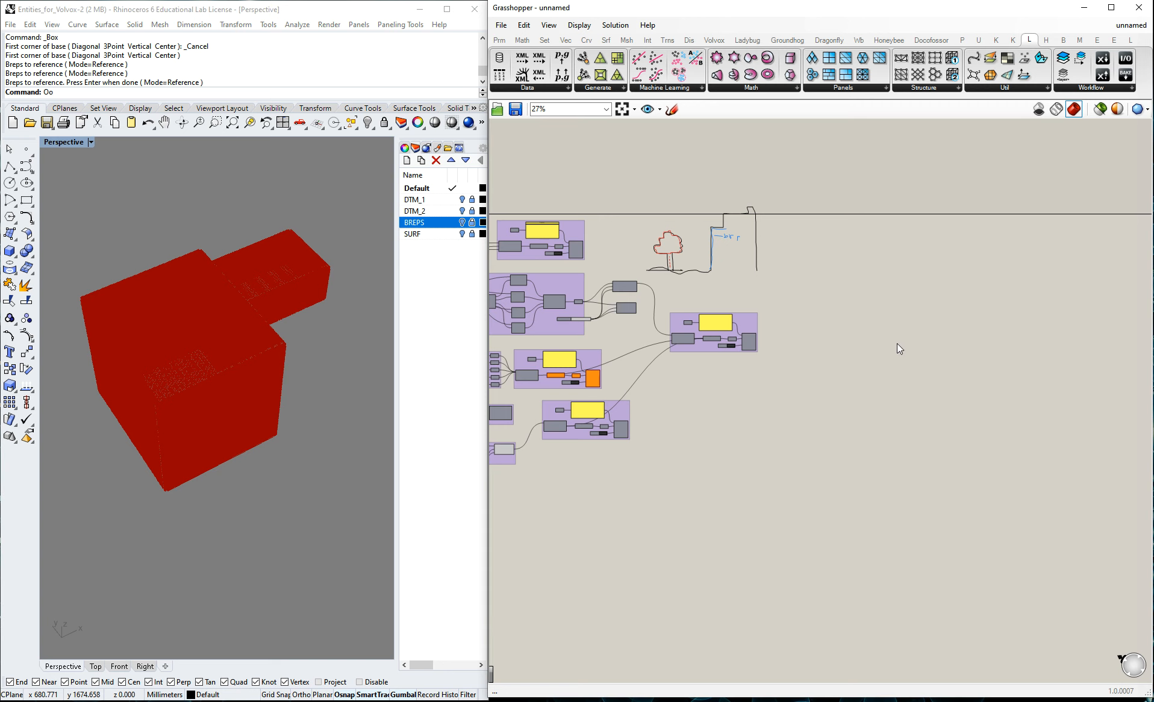
{"action": "right_click_drag", "start_coordinate": [527, 351], "coordinate": [747, 373]}
{"action": "scroll", "coordinate": [744, 372], "scroll_direction": "up", "scroll_amount": 1}
{"action": "scroll", "coordinate": [933, 250], "scroll_direction": "up", "scroll_amount": 1}
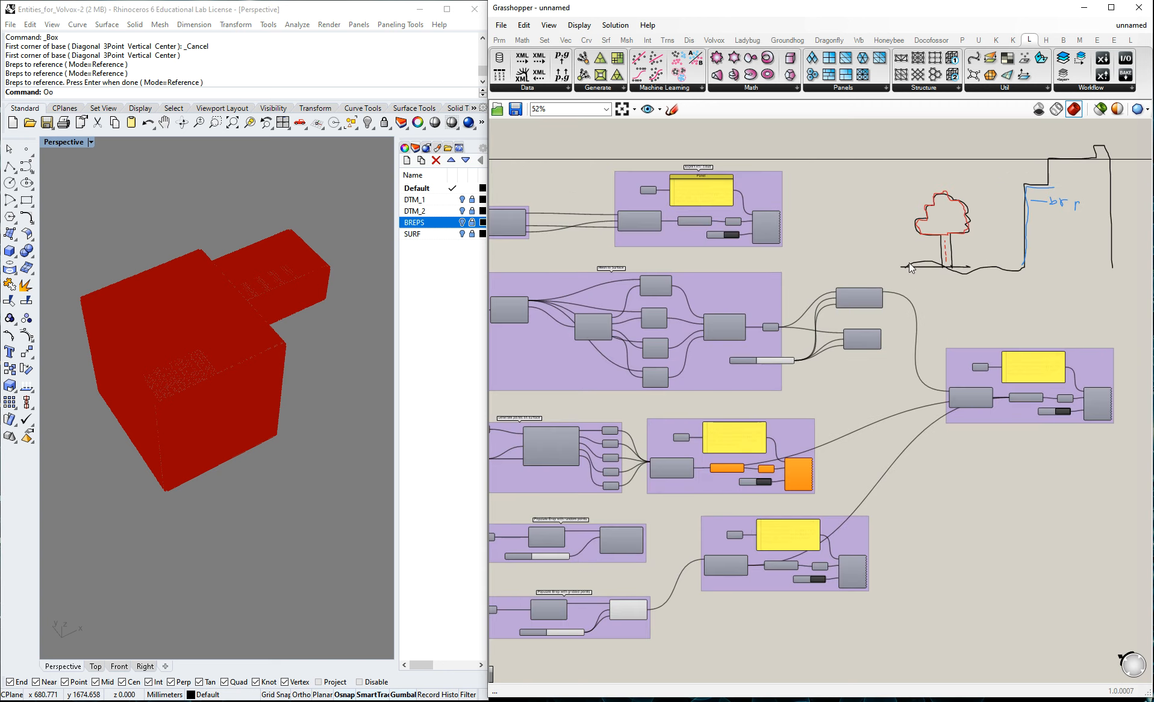
{"action": "scroll", "coordinate": [917, 309], "scroll_direction": "down", "scroll_amount": 1}
{"action": "scroll", "coordinate": [741, 337], "scroll_direction": "up", "scroll_amount": 2}
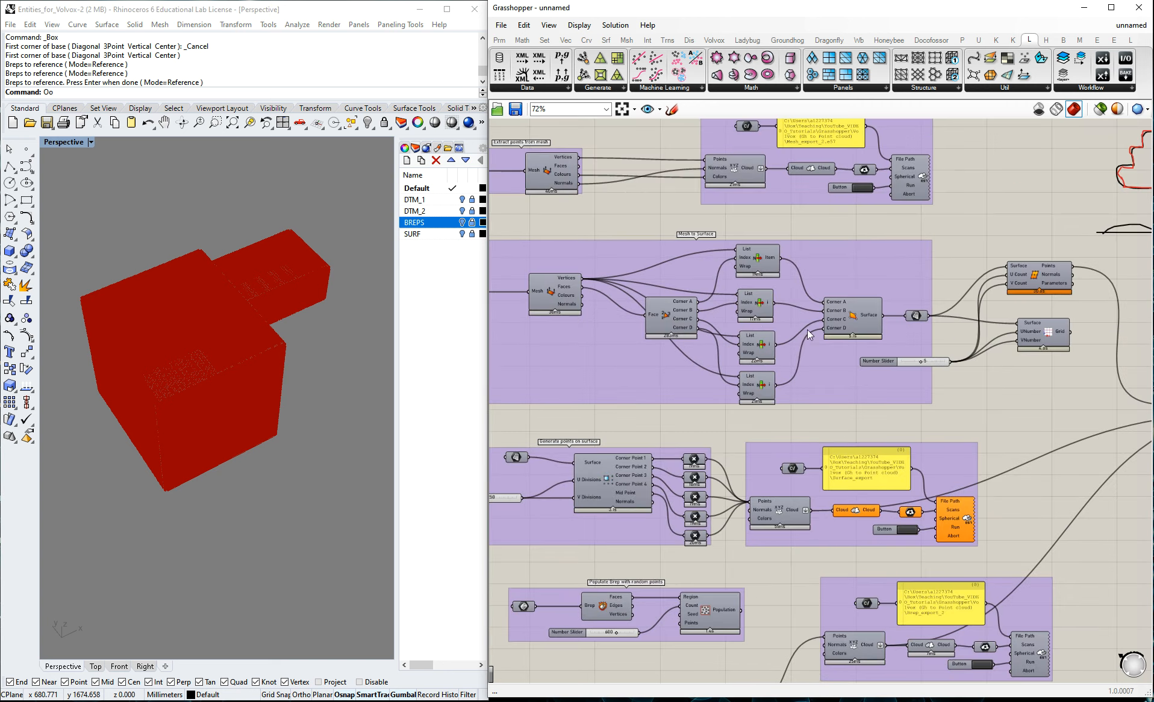
{"action": "scroll", "coordinate": [206, 353], "scroll_direction": "down", "scroll_amount": 3}
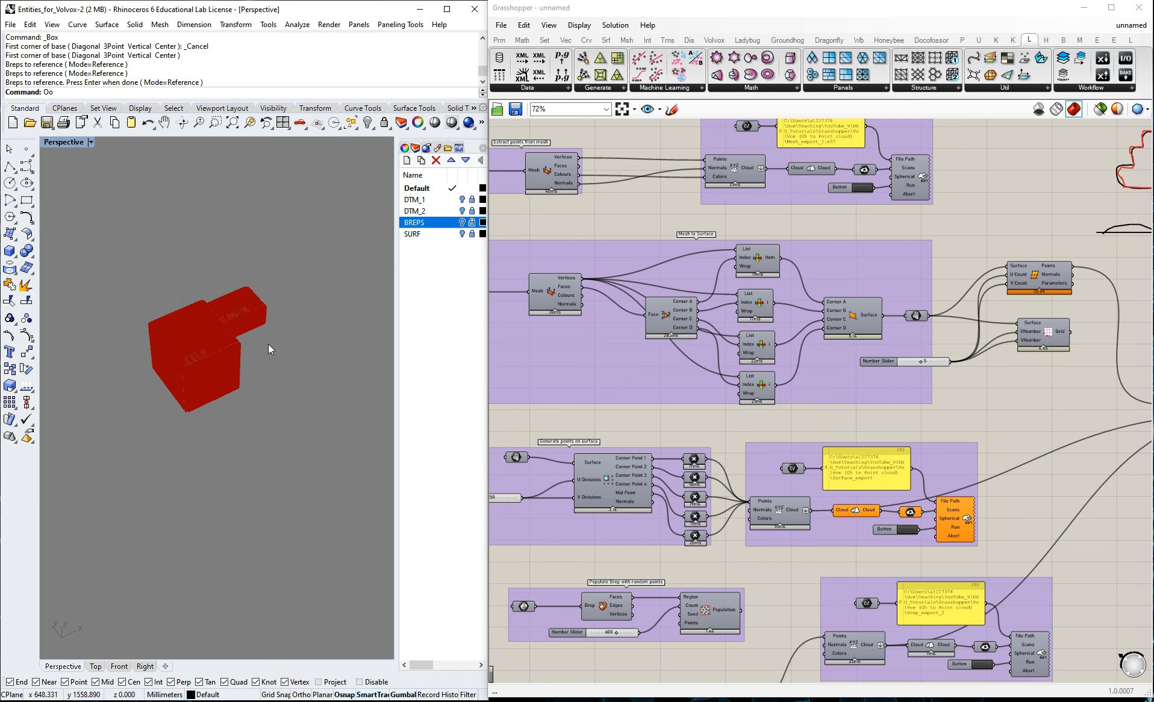
{"action": "scroll", "coordinate": [807, 251], "scroll_direction": "down", "scroll_amount": 1}
{"action": "scroll", "coordinate": [593, 329], "scroll_direction": "up", "scroll_amount": 2}
{"action": "middle_click", "coordinate": [600, 467]}
{"action": "scroll", "coordinate": [714, 420], "scroll_direction": "down", "scroll_amount": 2}
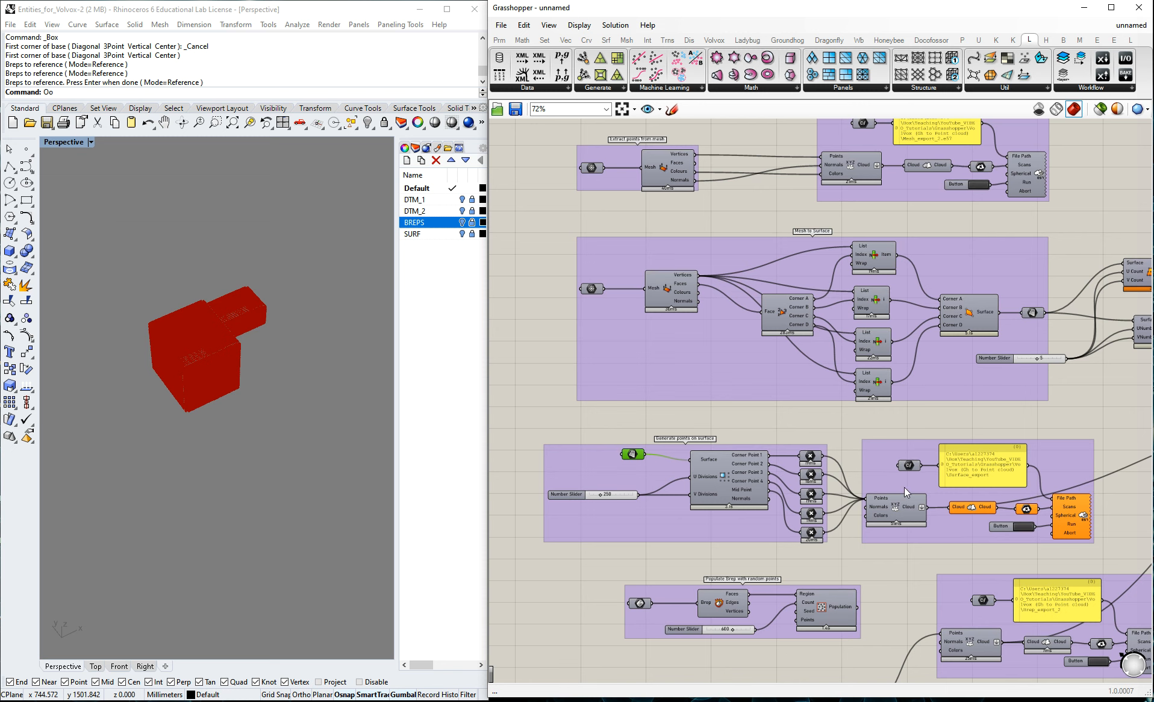
Try switching on the preview of the 4Point Surface component in the Mesh to Surface group, and switch it off again.
{"action": "middle_click", "coordinate": [967, 316]}
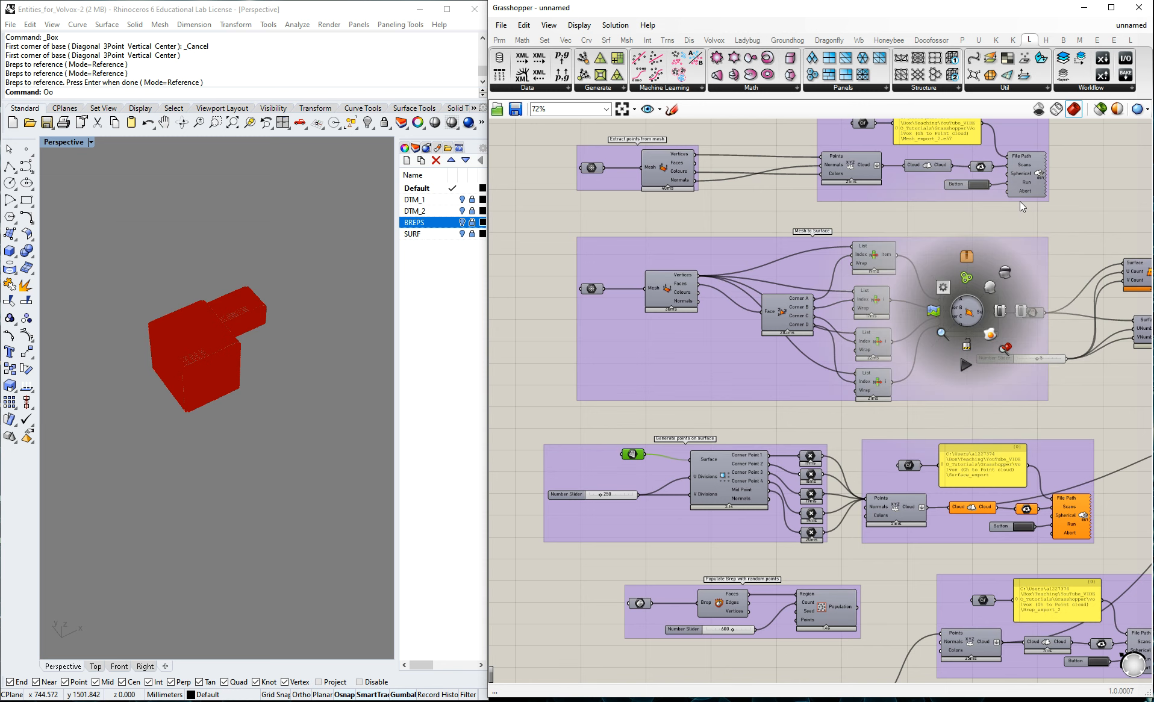
{"action": "scroll", "coordinate": [705, 296], "scroll_direction": "down", "scroll_amount": 1}
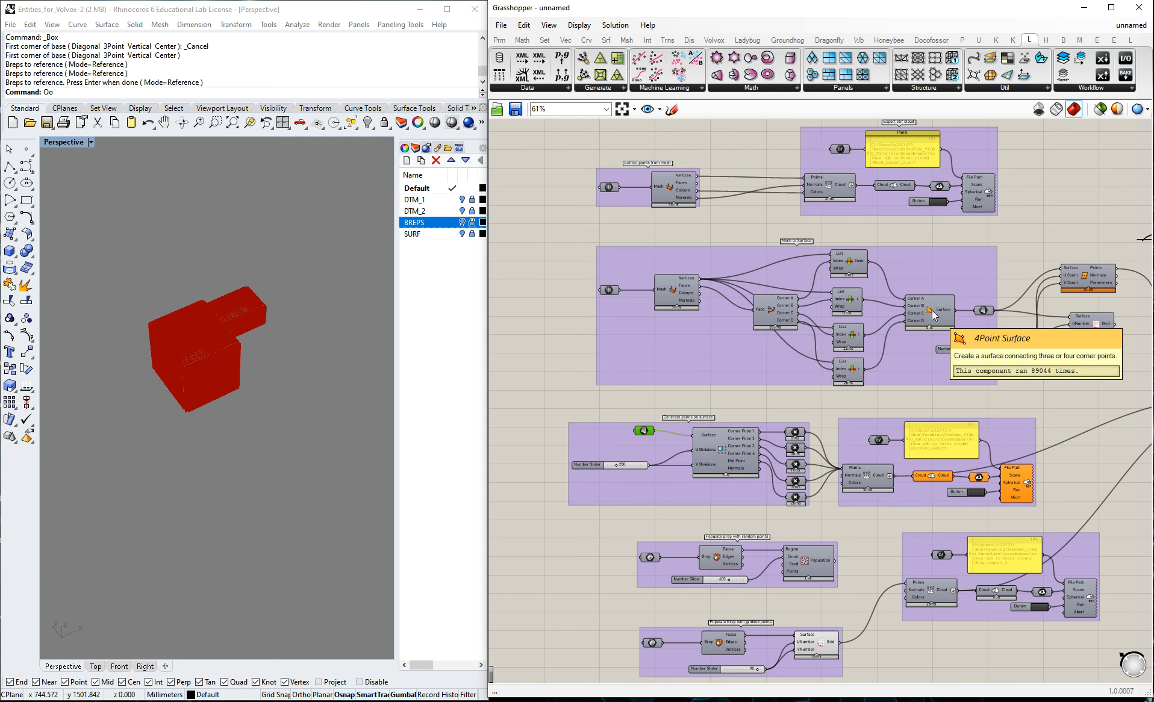
{"action": "scroll", "coordinate": [724, 264], "scroll_direction": "down", "scroll_amount": 3}
{"action": "scroll", "coordinate": [1019, 282], "scroll_direction": "up", "scroll_amount": 6}
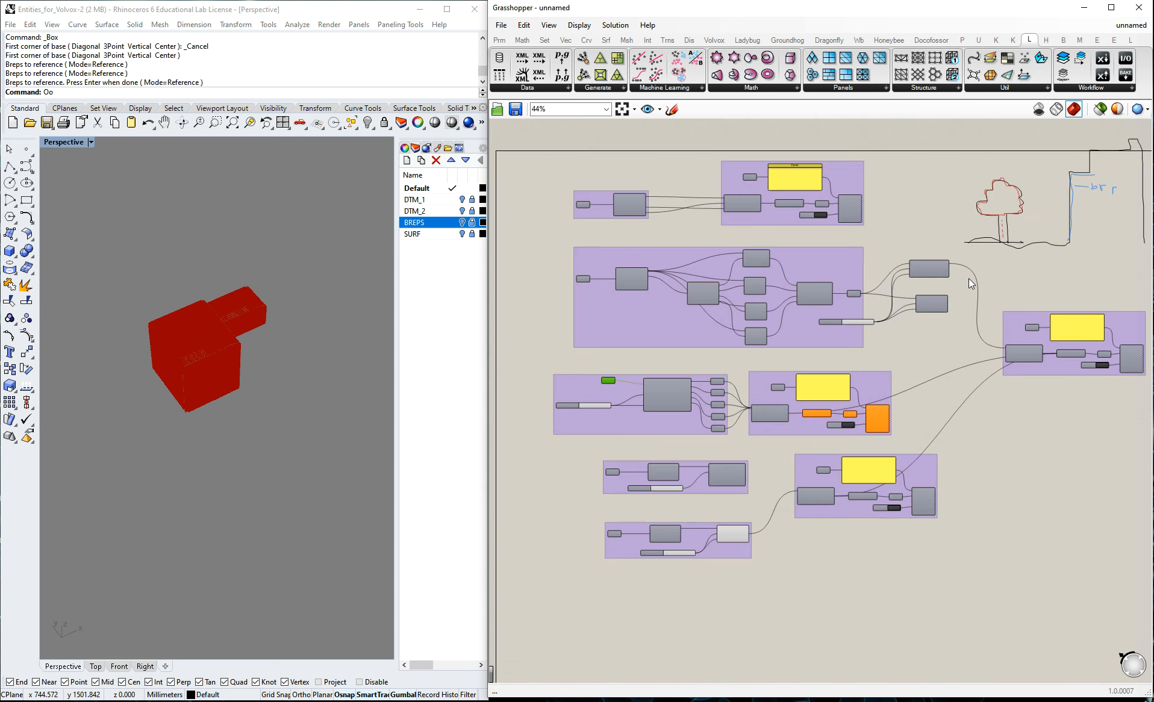
{"action": "scroll", "coordinate": [924, 281], "scroll_direction": "up", "scroll_amount": 1}
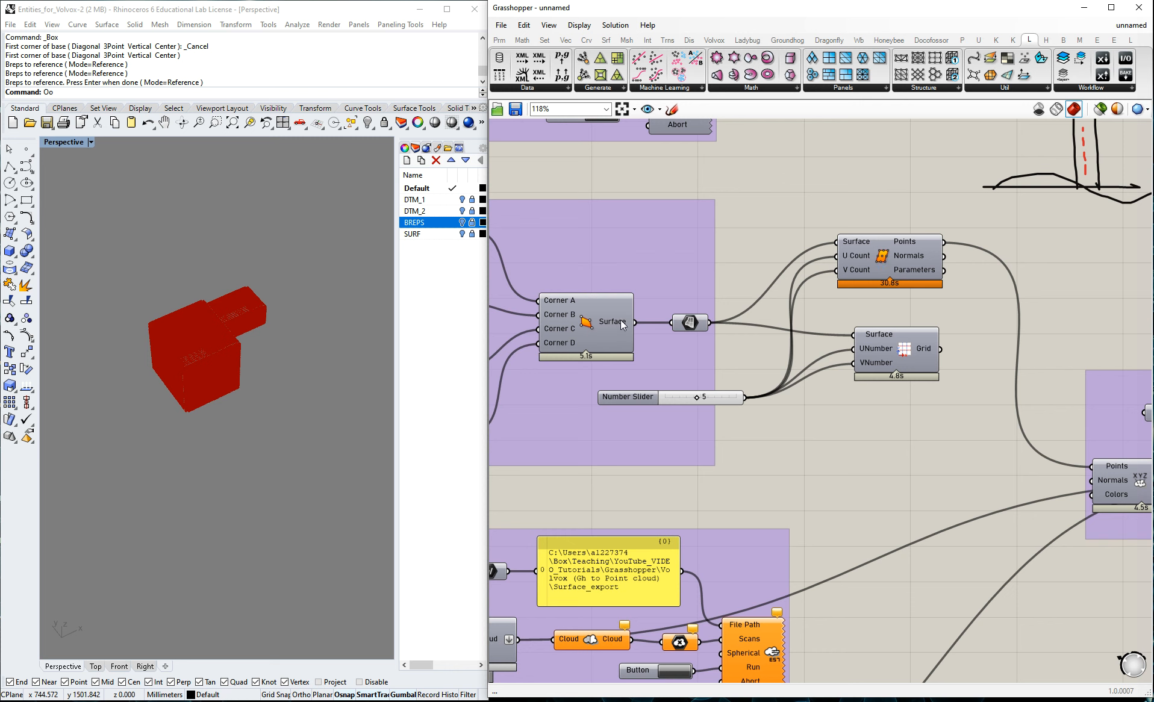
{"action": "middle_click", "coordinate": [596, 327]}
{"action": "left_click", "coordinate": [596, 327]}
{"action": "scroll", "coordinate": [227, 345], "scroll_direction": "down", "scroll_amount": 3}
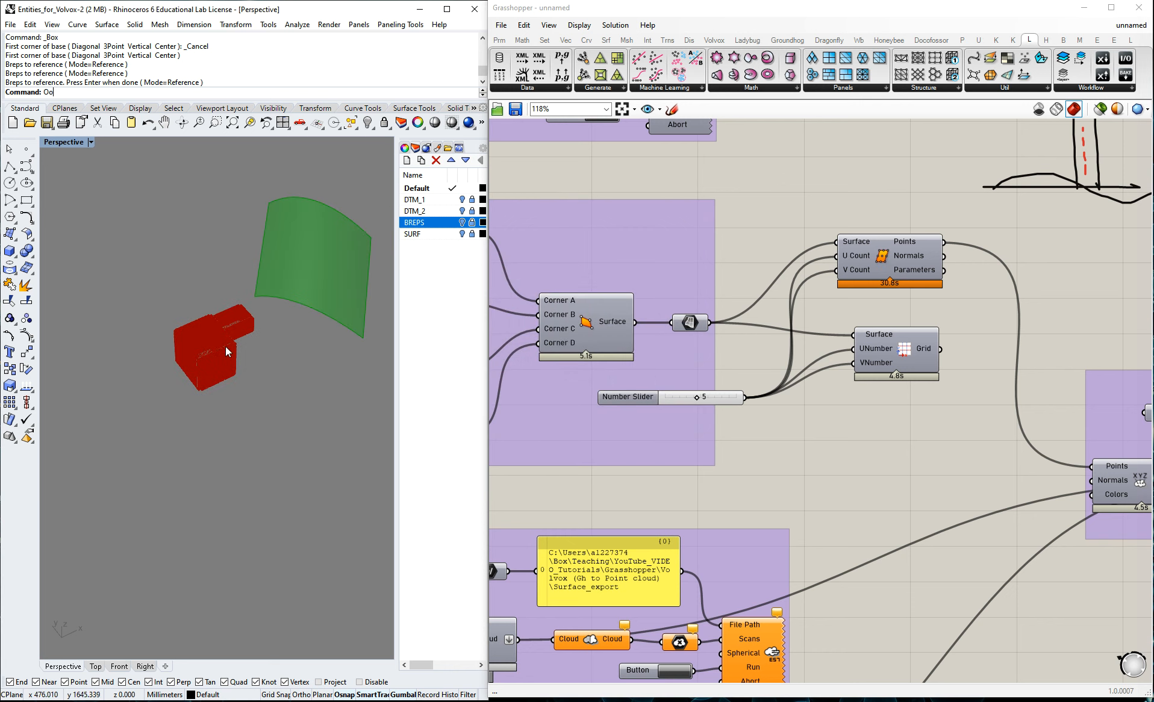
{"action": "left_click", "coordinate": [876, 206]}
{"action": "scroll", "coordinate": [877, 207], "scroll_direction": "down", "scroll_amount": 3}
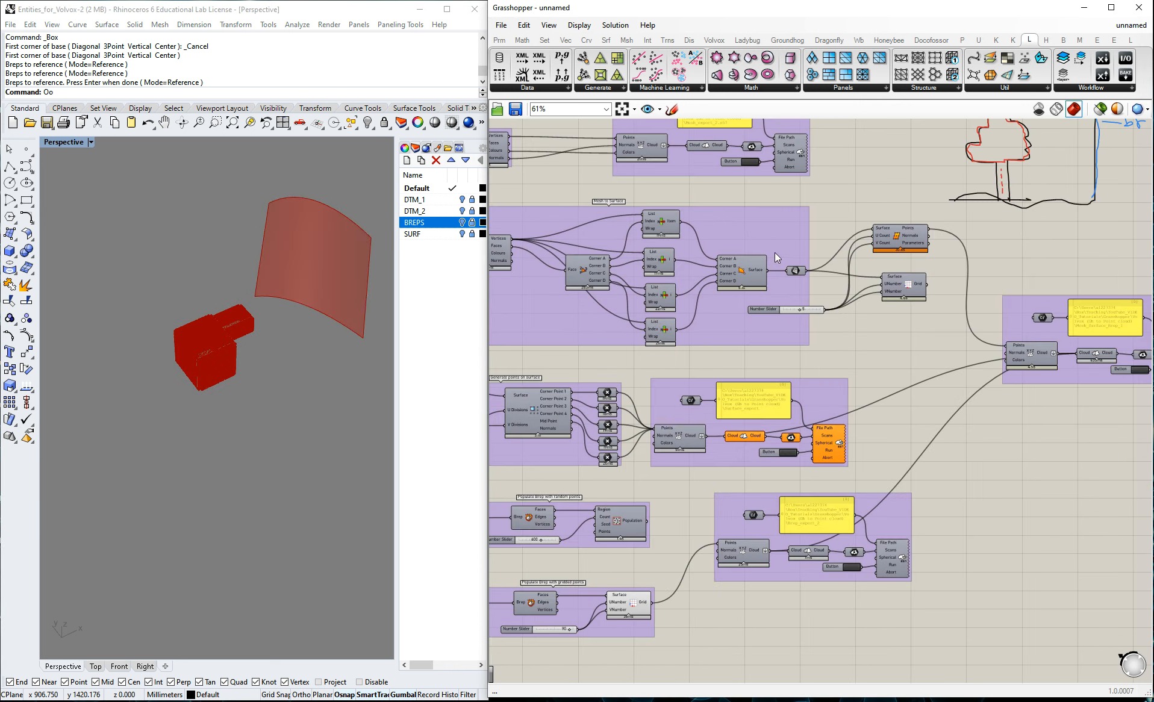
{"action": "scroll", "coordinate": [826, 265], "scroll_direction": "up", "scroll_amount": 3}
{"action": "middle_click", "coordinate": [650, 287]}
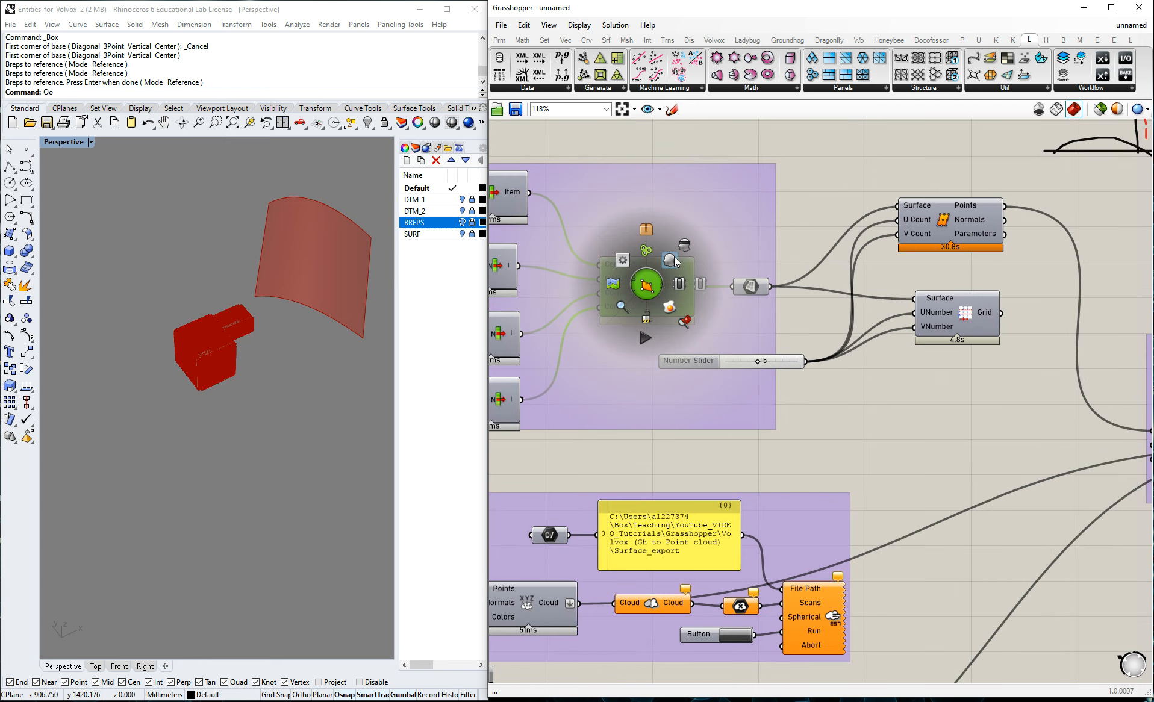
{"action": "left_click", "coordinate": [685, 263]}
{"action": "middle_click", "coordinate": [651, 281]}
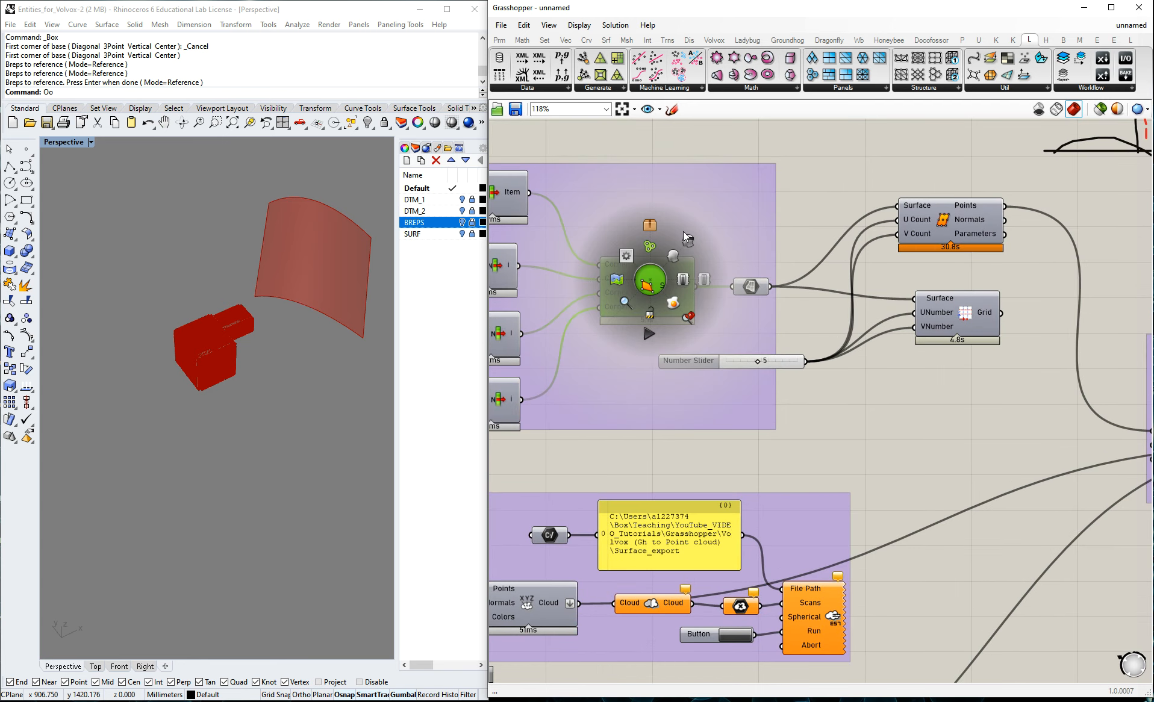
{"action": "left_click", "coordinate": [939, 428]}
Enable the preview of the Cloud component in the Mesh_Surface_Brep_1 export group and view the combined point cloud in the Rhino viewport.
{"action": "scroll", "coordinate": [774, 388], "scroll_direction": "down", "scroll_amount": 2}
{"action": "scroll", "coordinate": [634, 332], "scroll_direction": "down", "scroll_amount": 2}
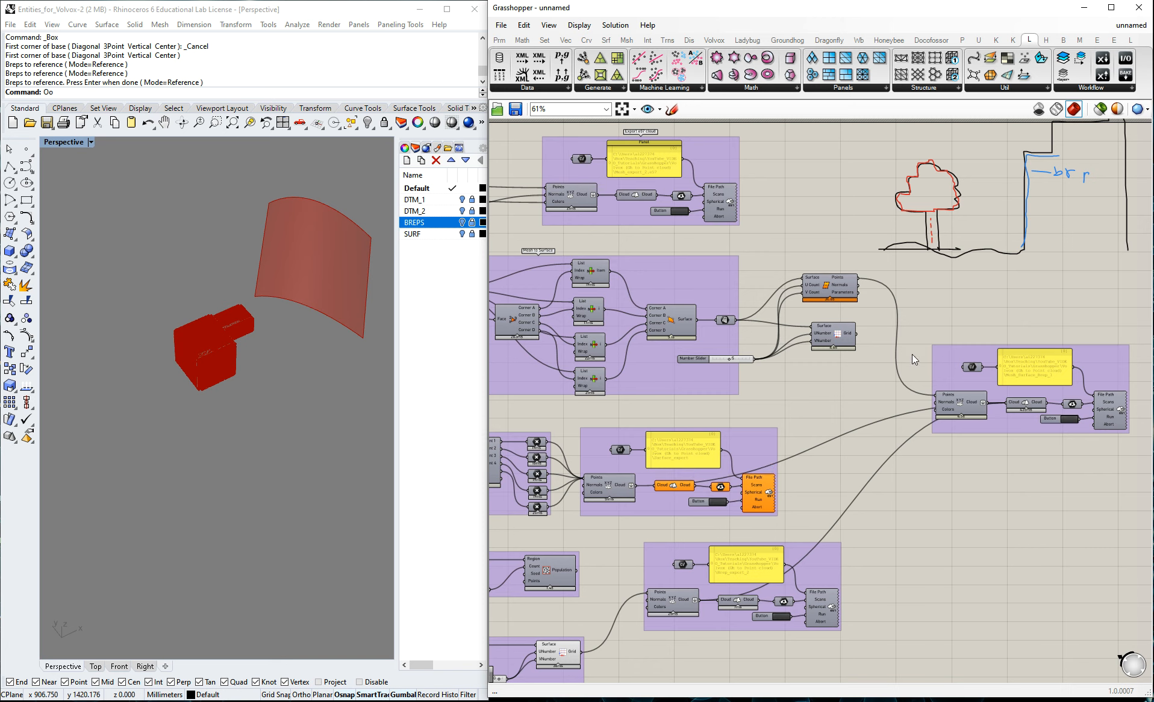
{"action": "scroll", "coordinate": [915, 361], "scroll_direction": "up", "scroll_amount": 2}
{"action": "middle_click", "coordinate": [978, 421]}
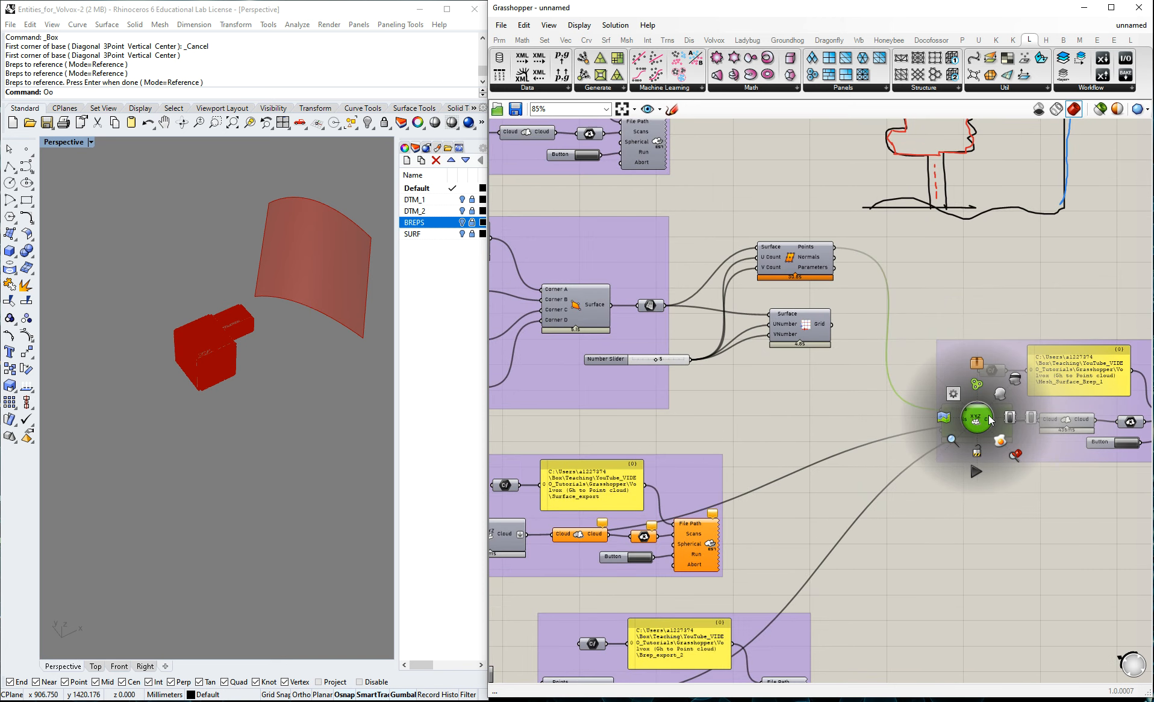
{"action": "left_click", "coordinate": [1066, 422]}
{"action": "middle_click", "coordinate": [1065, 420]}
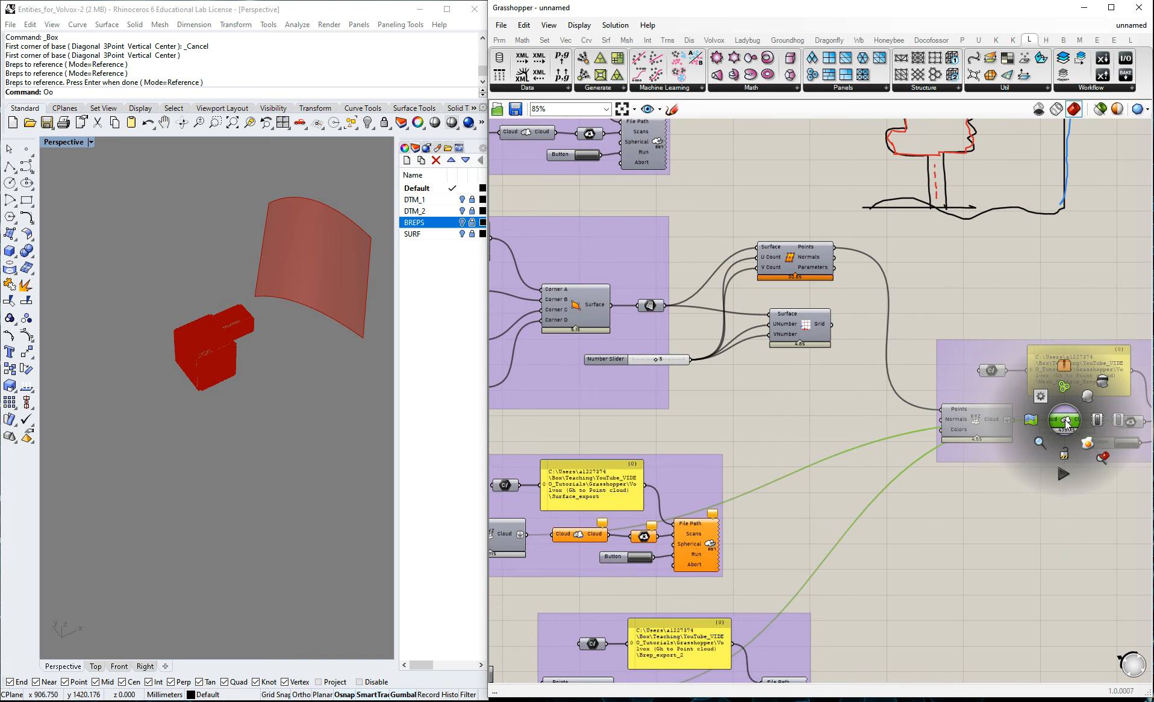
{"action": "left_click", "coordinate": [1091, 394]}
{"action": "scroll", "coordinate": [1091, 394], "scroll_direction": "up", "scroll_amount": 1}
{"action": "left_click", "coordinate": [1006, 291]}
{"action": "right_click_drag", "start_coordinate": [301, 328], "coordinate": [274, 380]}
{"action": "middle_click", "coordinate": [269, 390]}
{"action": "scroll", "coordinate": [844, 423], "scroll_direction": "down", "scroll_amount": 5}
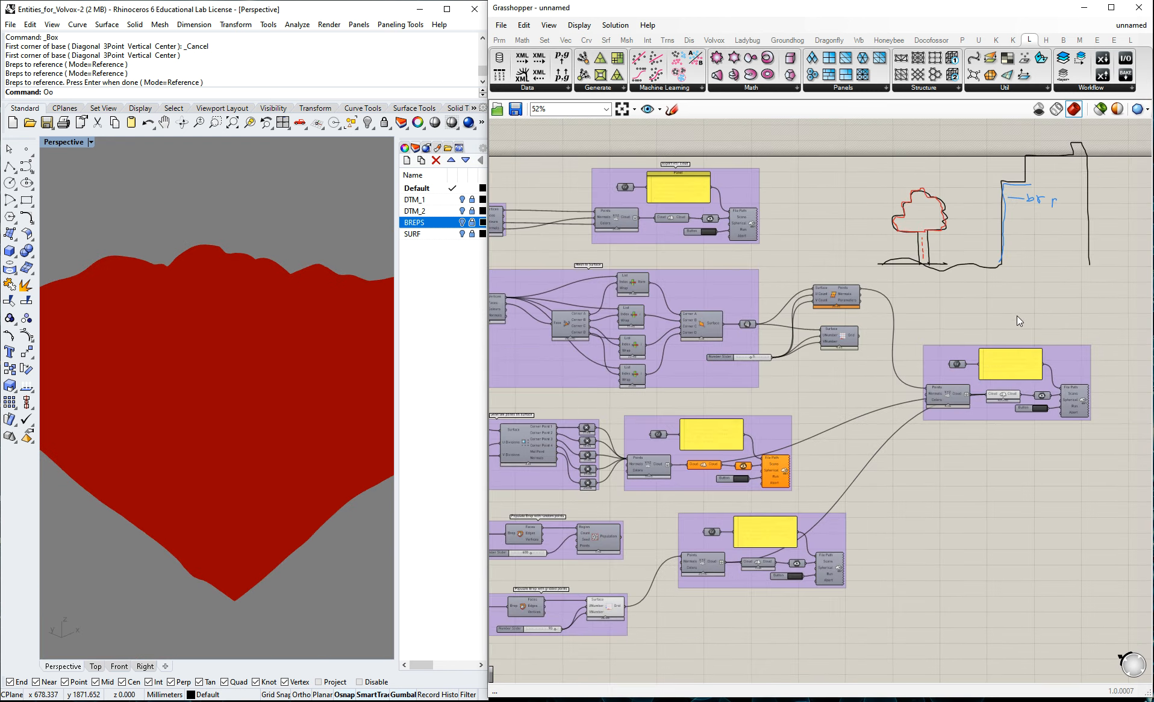
{"action": "scroll", "coordinate": [682, 337], "scroll_direction": "up", "scroll_amount": 2}
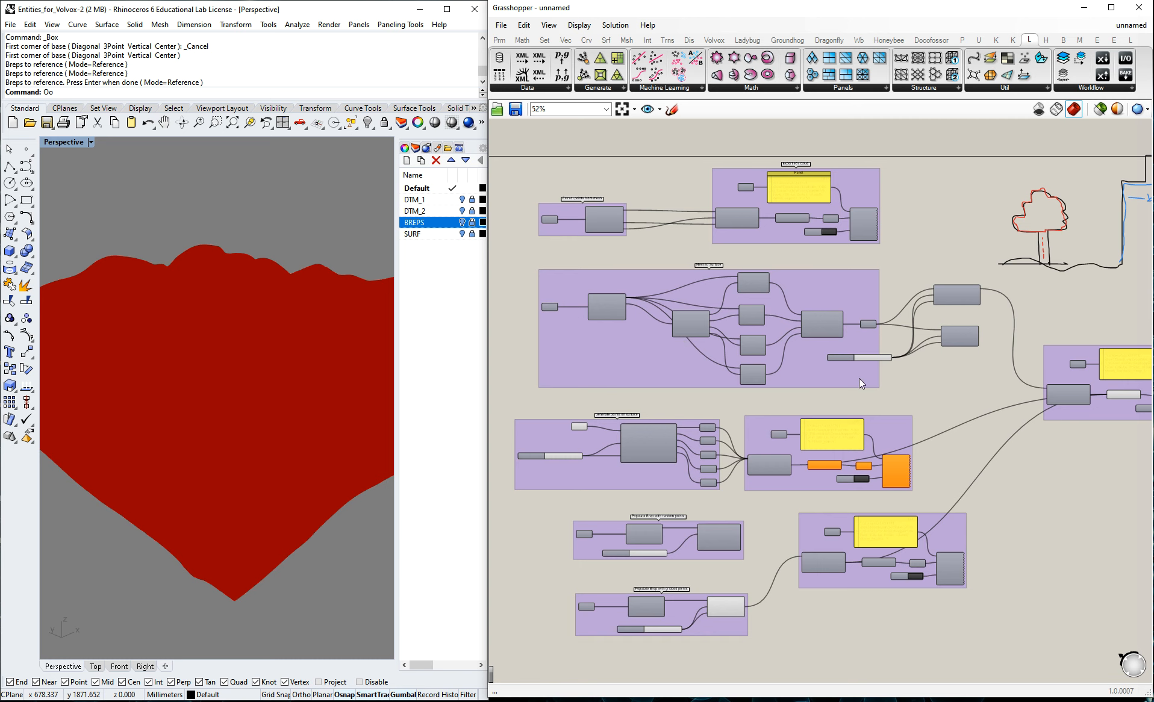
{"action": "scroll", "coordinate": [559, 372], "scroll_direction": "up", "scroll_amount": 1}
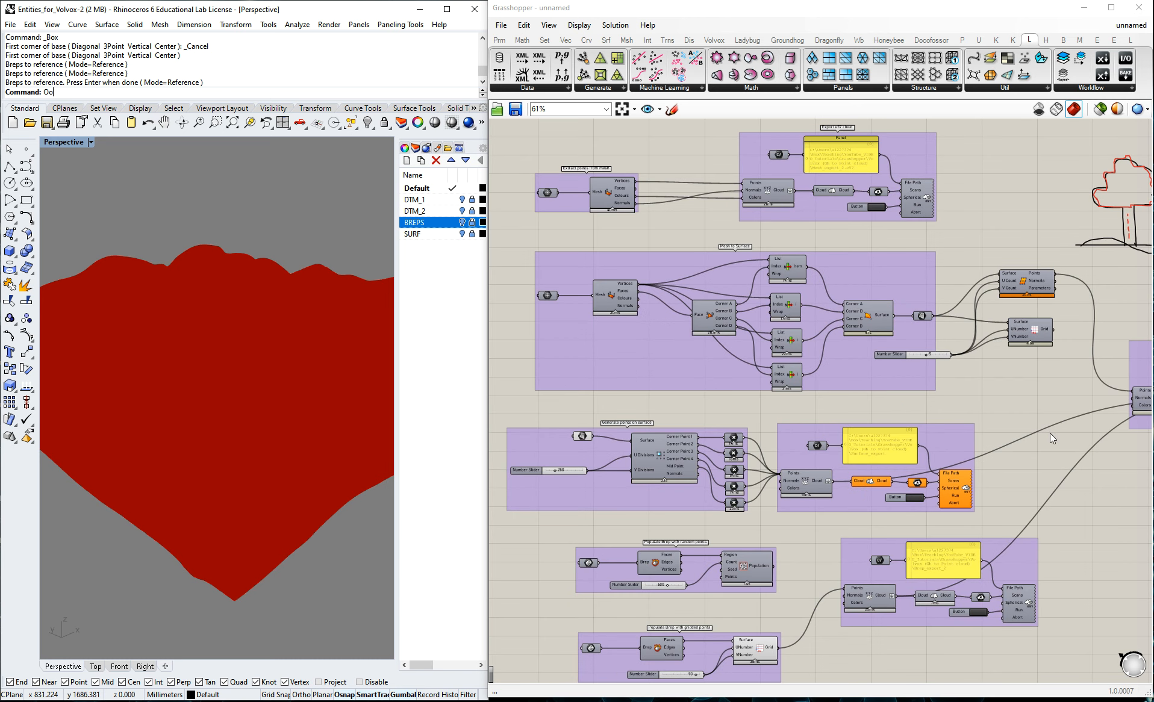
{"action": "middle_click", "coordinate": [1046, 398]}
{"action": "right_click", "coordinate": [965, 393]}
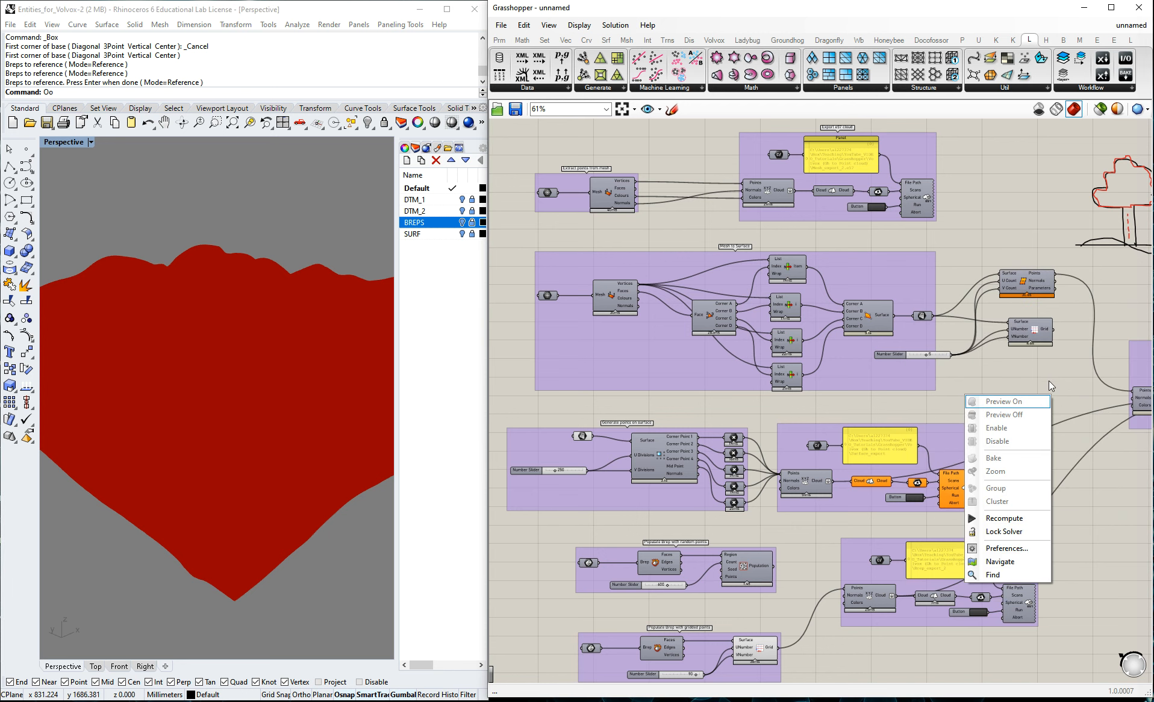
{"action": "right_click", "coordinate": [1051, 376]}
{"action": "left_click", "coordinate": [1000, 397]}
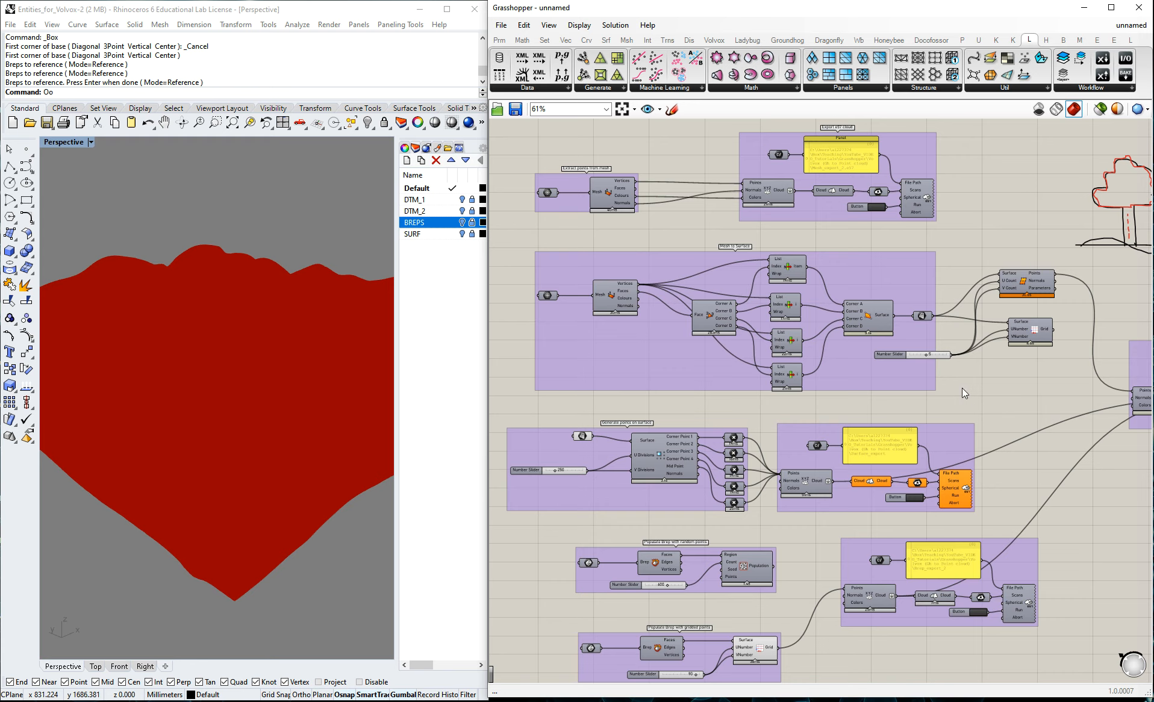
Turn off the preview of the Cloud component in the Mesh_Surface_Brep_1 export group.
{"action": "scroll", "coordinate": [745, 362], "scroll_direction": "down", "scroll_amount": 3}
{"action": "left_click", "coordinate": [1032, 381]}
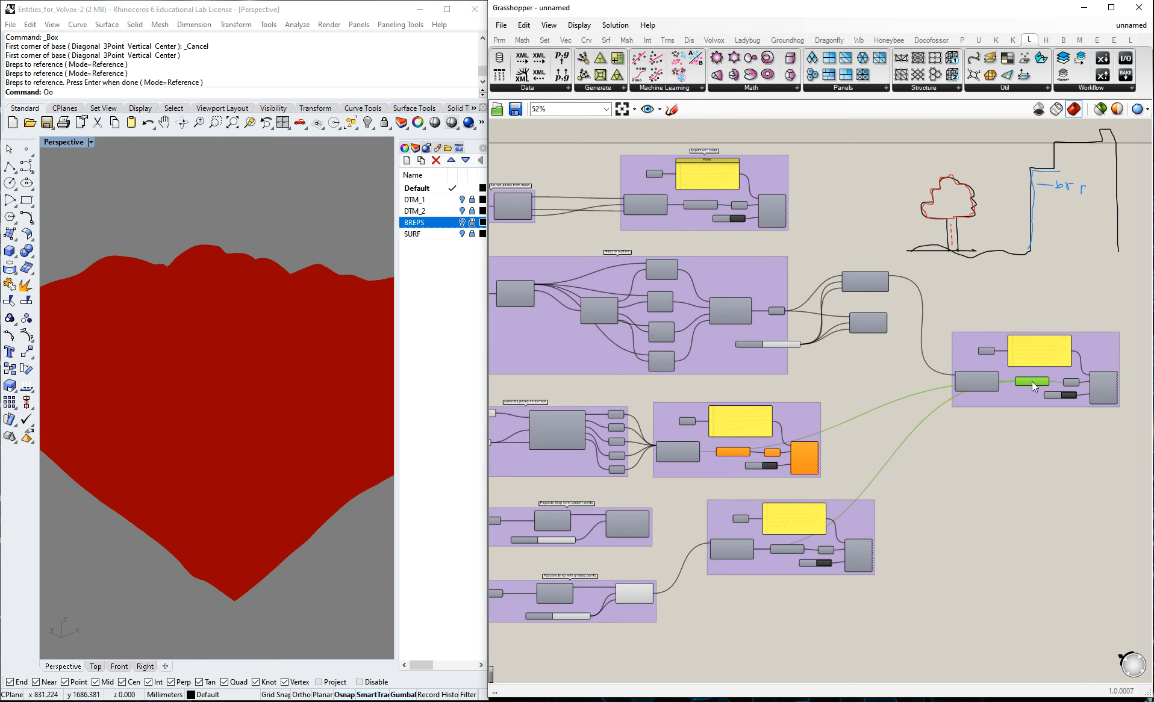
{"action": "scroll", "coordinate": [1031, 382], "scroll_direction": "up", "scroll_amount": 4}
{"action": "middle_click", "coordinate": [1031, 382]}
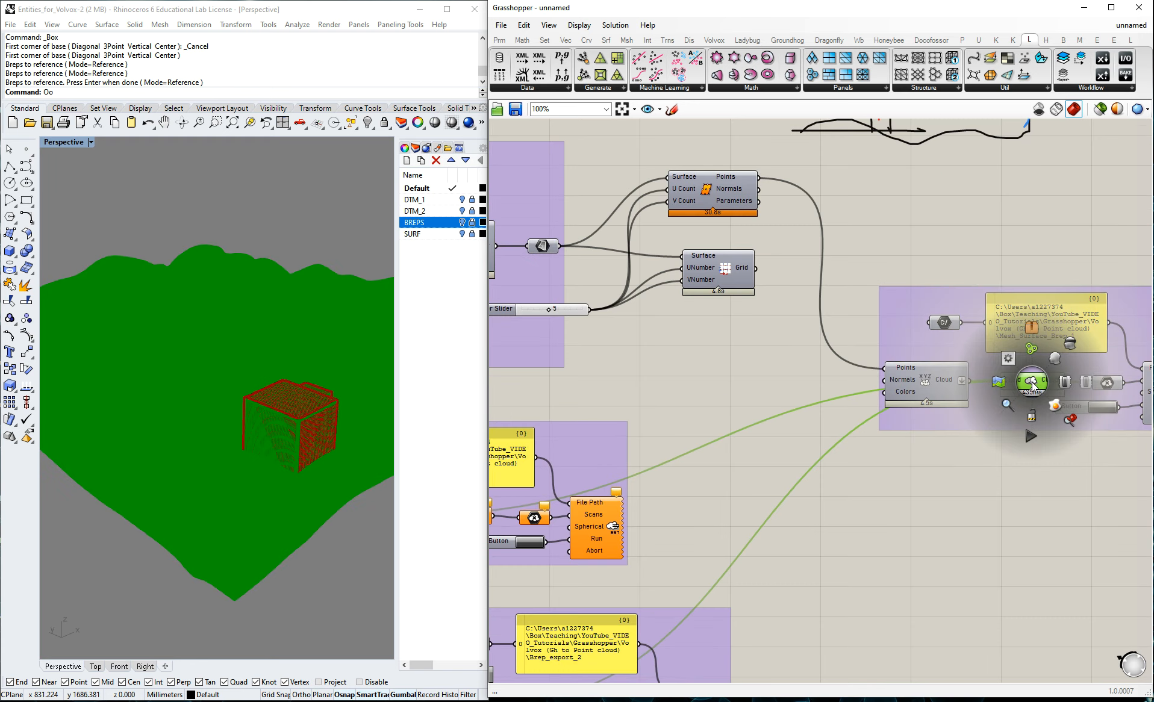
{"action": "left_click", "coordinate": [1029, 470]}
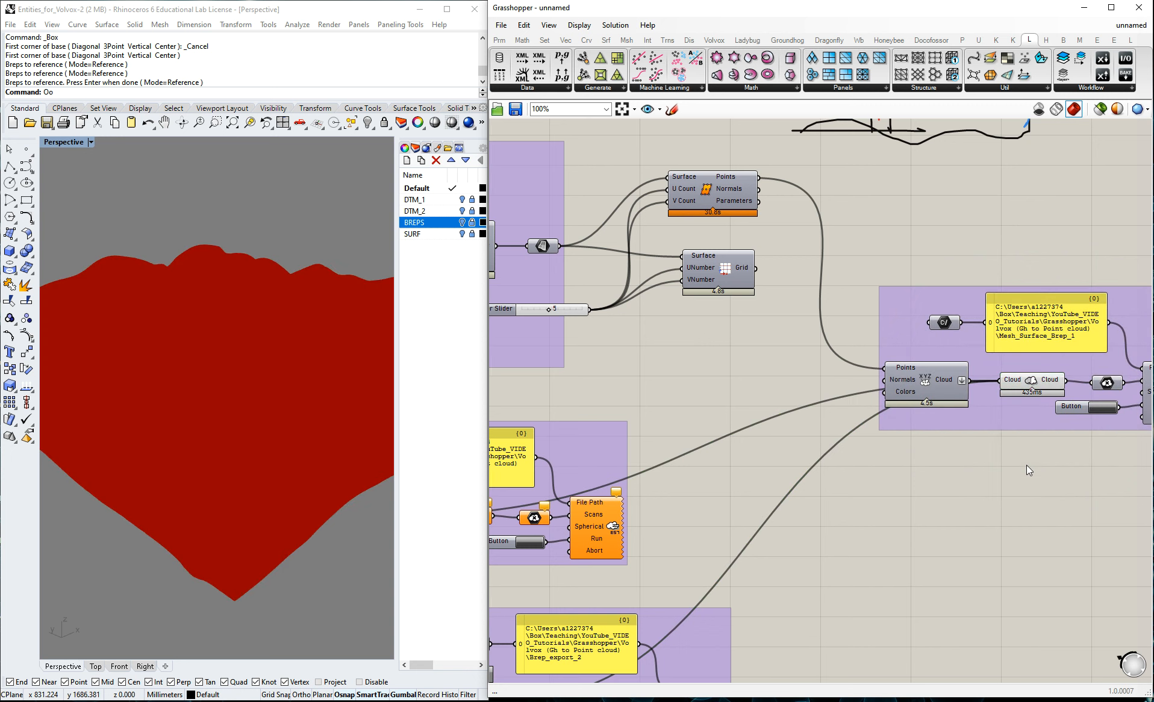
{"action": "left_click", "coordinate": [1032, 382]}
{"action": "middle_click", "coordinate": [1032, 383]}
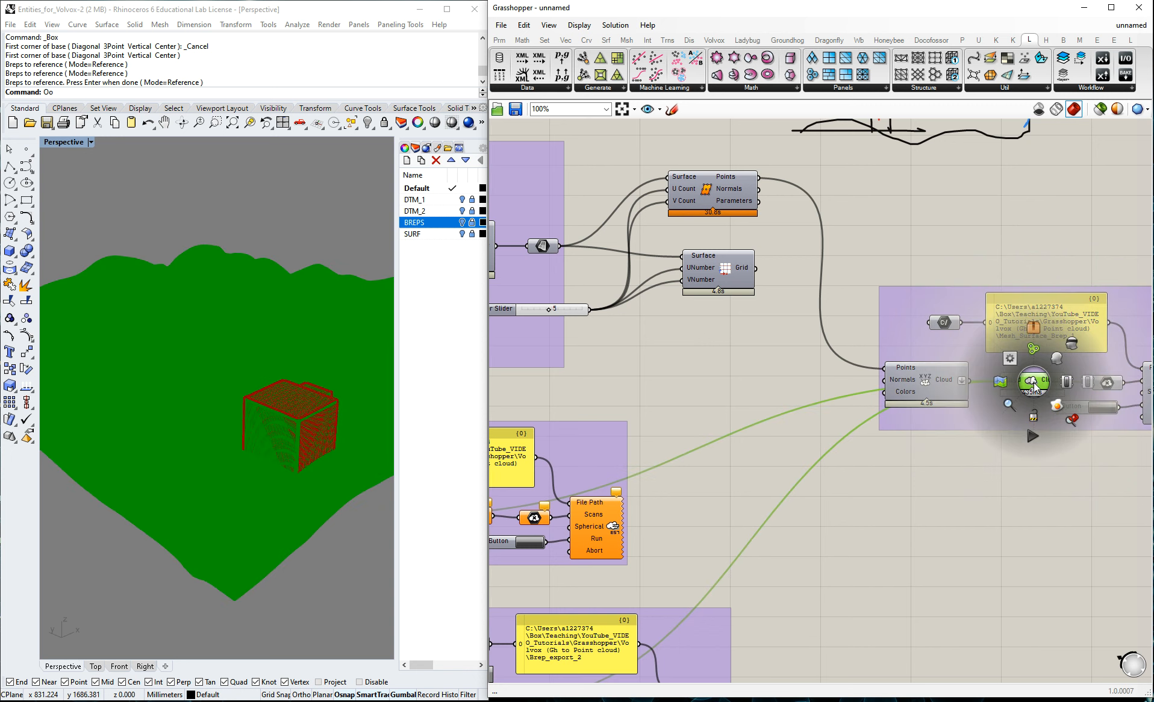
{"action": "left_click", "coordinate": [1072, 345]}
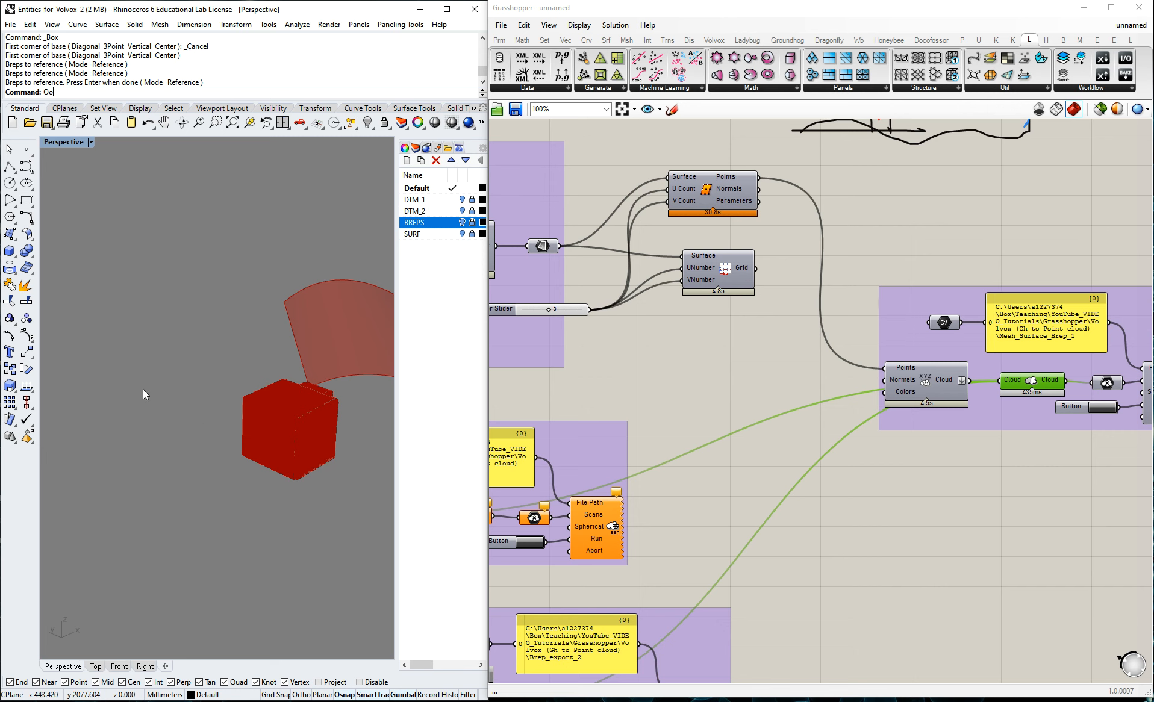
Examine the box-shaped brep and the curved surface in the Rhino viewport, and look over the conversion and export groups of the definition.
{"action": "scroll", "coordinate": [114, 388], "scroll_direction": "down", "scroll_amount": 2}
{"action": "scroll", "coordinate": [311, 384], "scroll_direction": "up", "scroll_amount": 3}
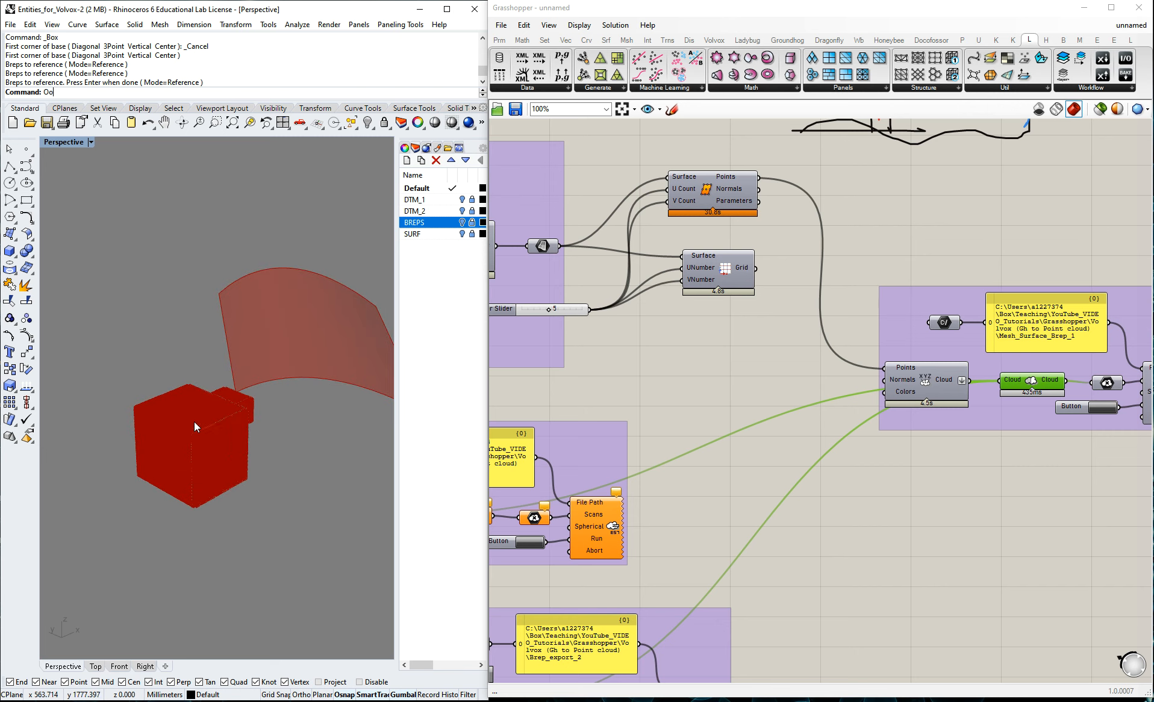
{"action": "scroll", "coordinate": [211, 424], "scroll_direction": "up", "scroll_amount": 2}
{"action": "scroll", "coordinate": [270, 424], "scroll_direction": "up", "scroll_amount": 2}
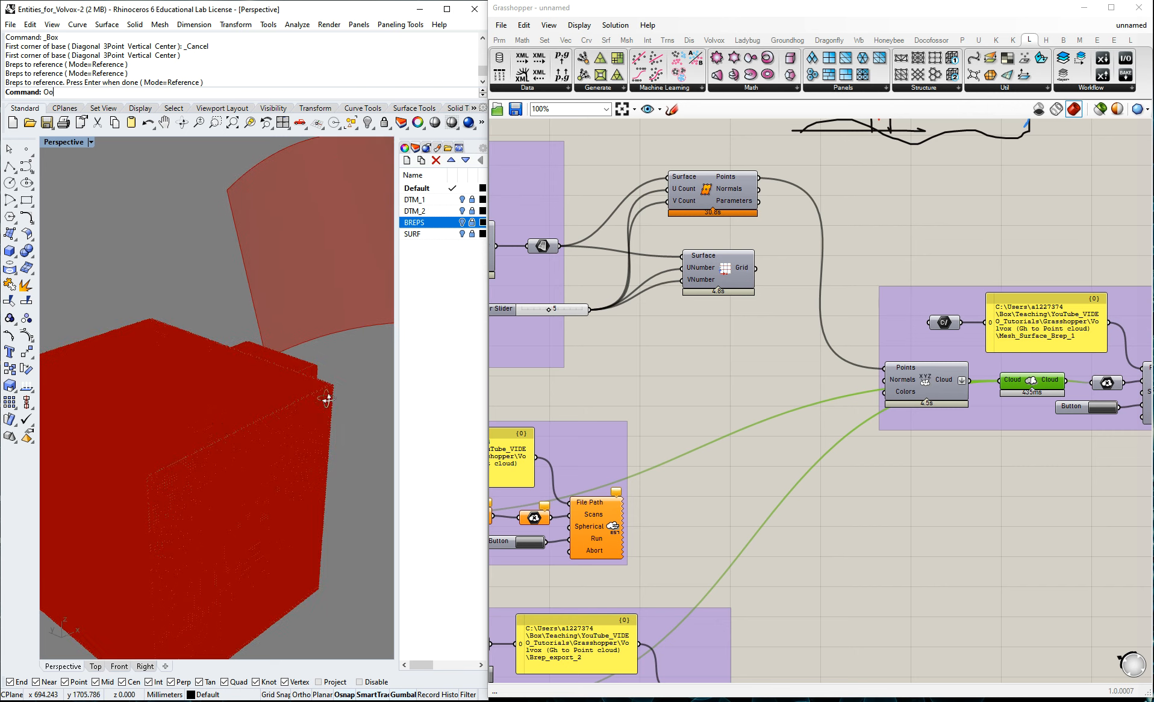
{"action": "right_click_drag", "start_coordinate": [327, 398], "coordinate": [338, 390]}
{"action": "scroll", "coordinate": [340, 390], "scroll_direction": "down", "scroll_amount": 3}
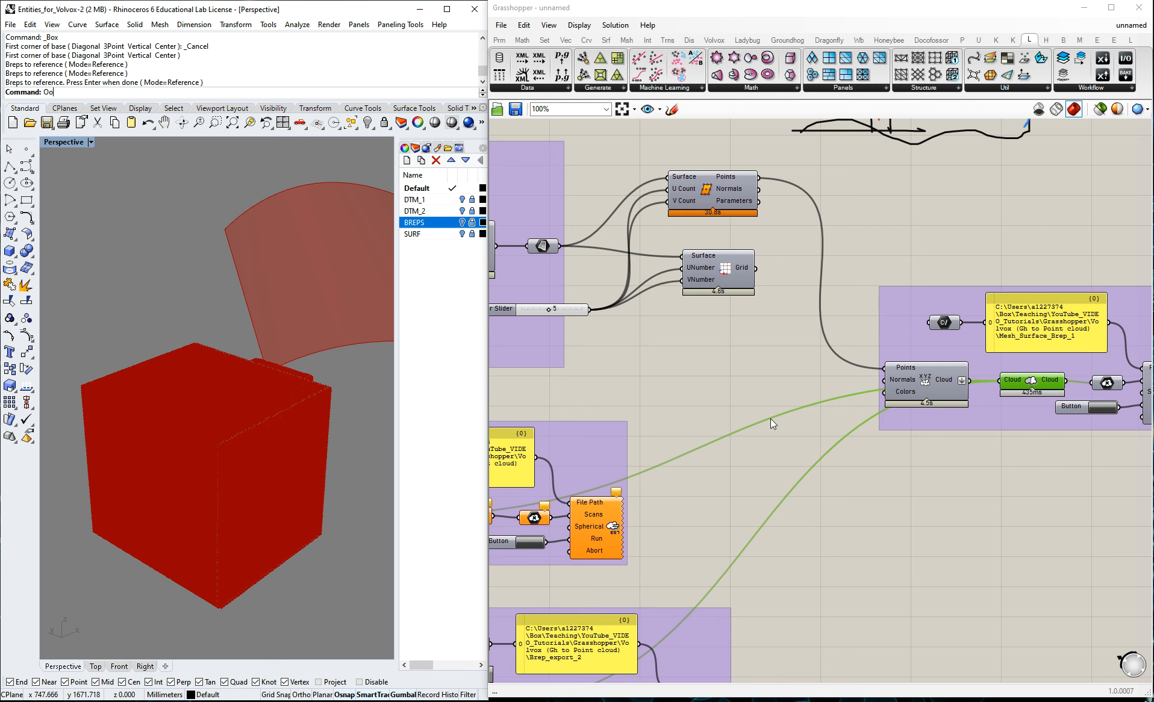
{"action": "scroll", "coordinate": [936, 522], "scroll_direction": "down", "scroll_amount": 4}
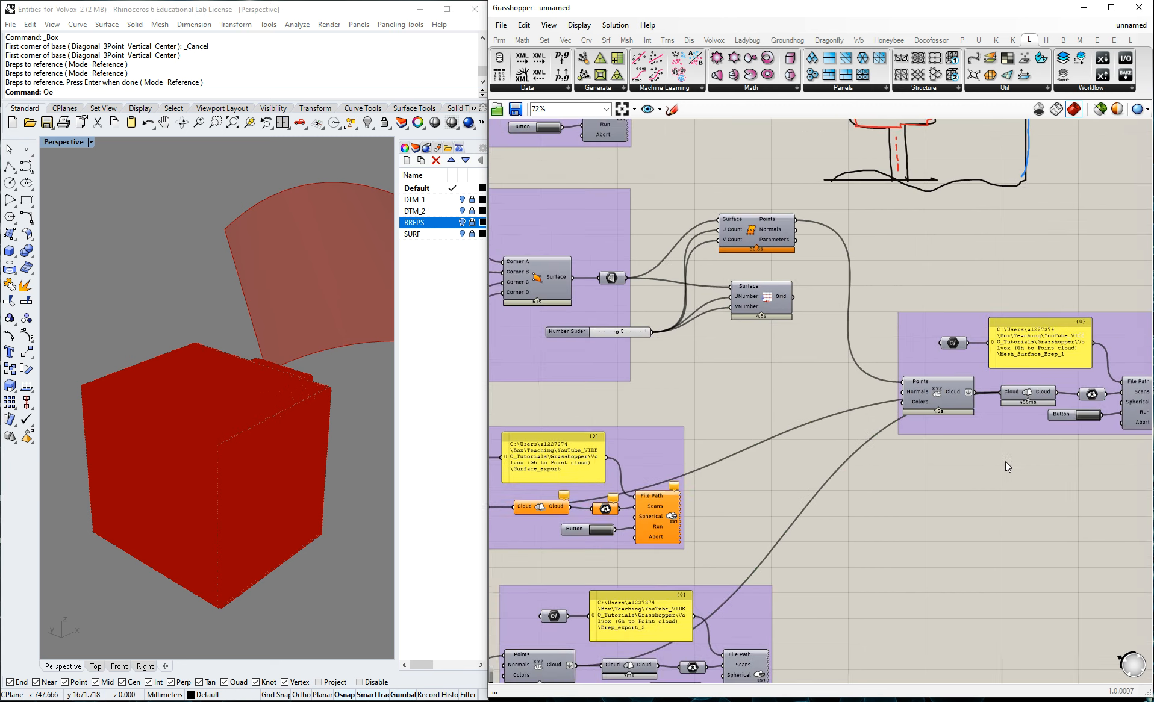
{"action": "scroll", "coordinate": [1058, 502], "scroll_direction": "down", "scroll_amount": 2}
{"action": "scroll", "coordinate": [712, 430], "scroll_direction": "up", "scroll_amount": 4}
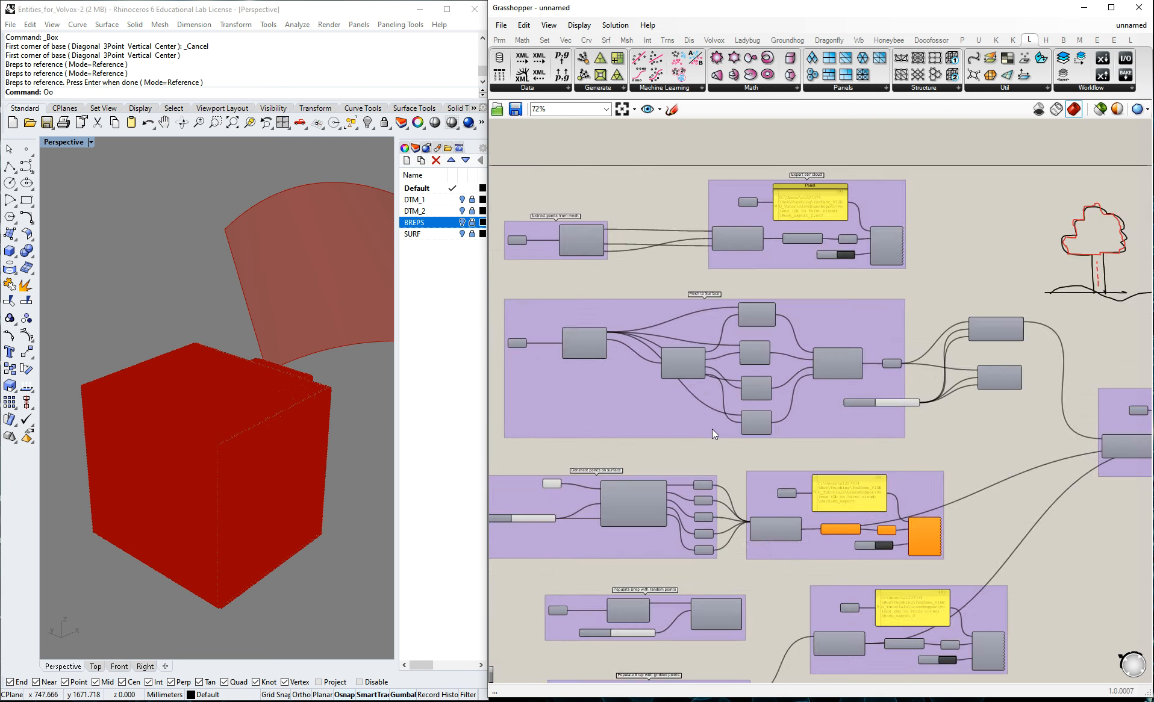
{"action": "right_click_drag", "start_coordinate": [728, 456], "coordinate": [784, 432]}
{"action": "scroll", "coordinate": [785, 433], "scroll_direction": "down", "scroll_amount": 1}
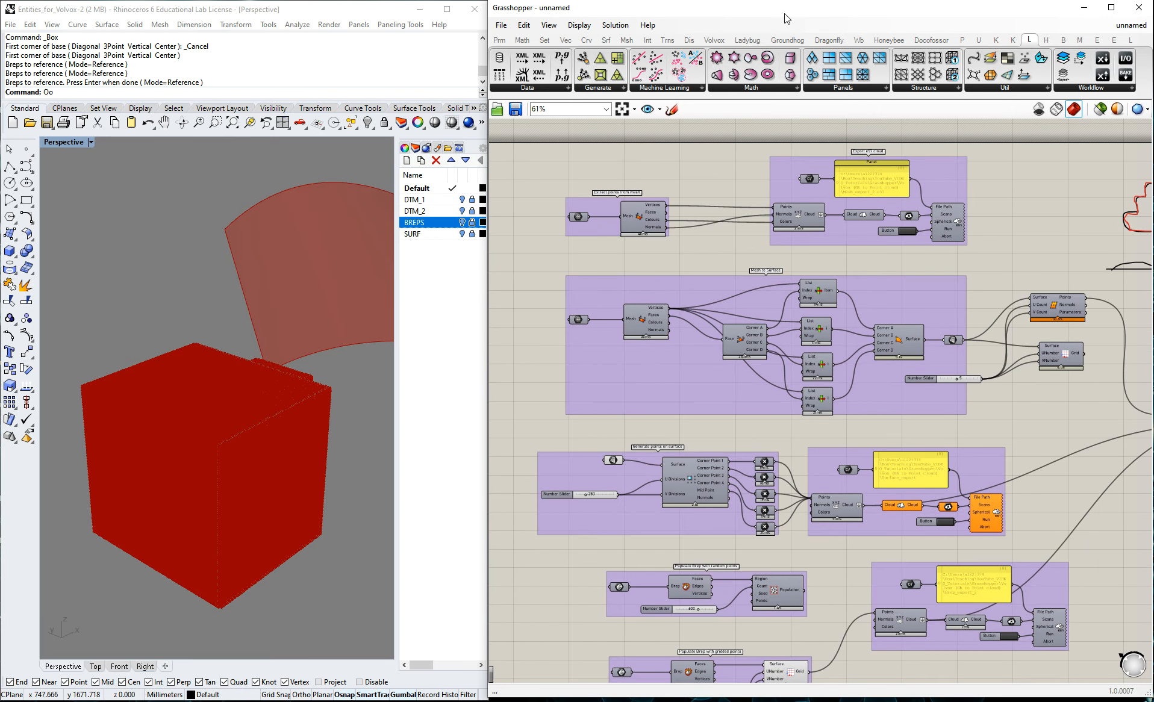
Look through the CloudCompare components of the Volvox plug-in and close the list without placing any.
{"action": "left_click", "coordinate": [715, 40]}
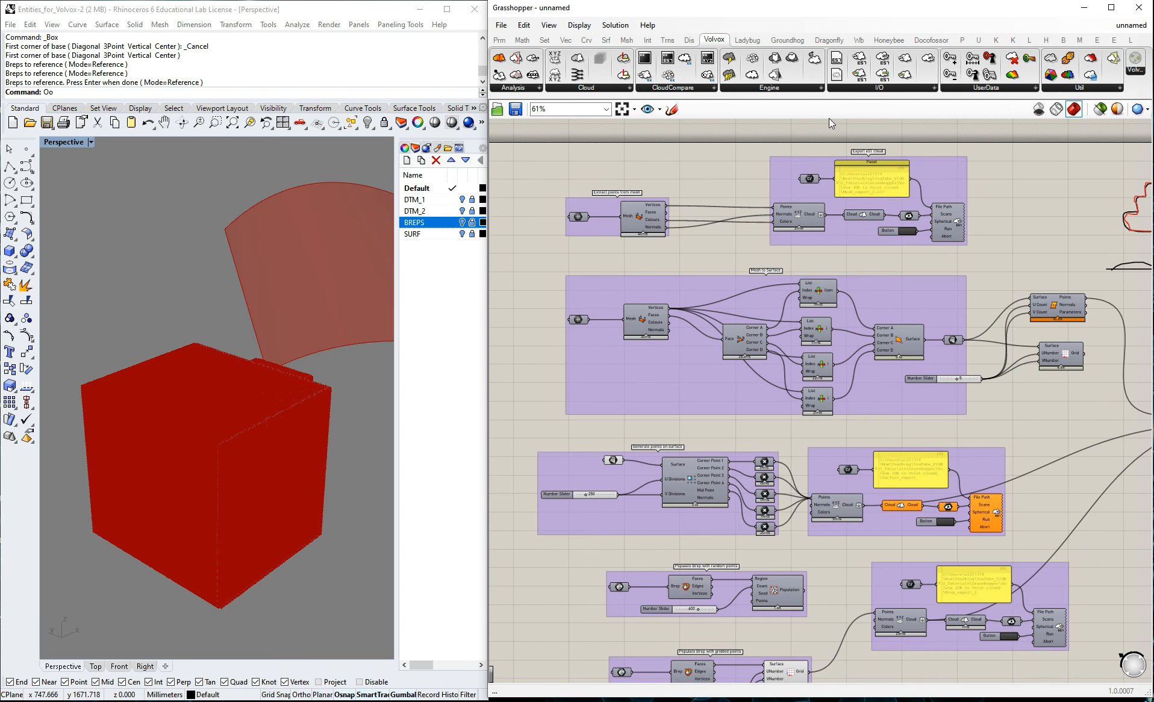
{"action": "left_click", "coordinate": [681, 90]}
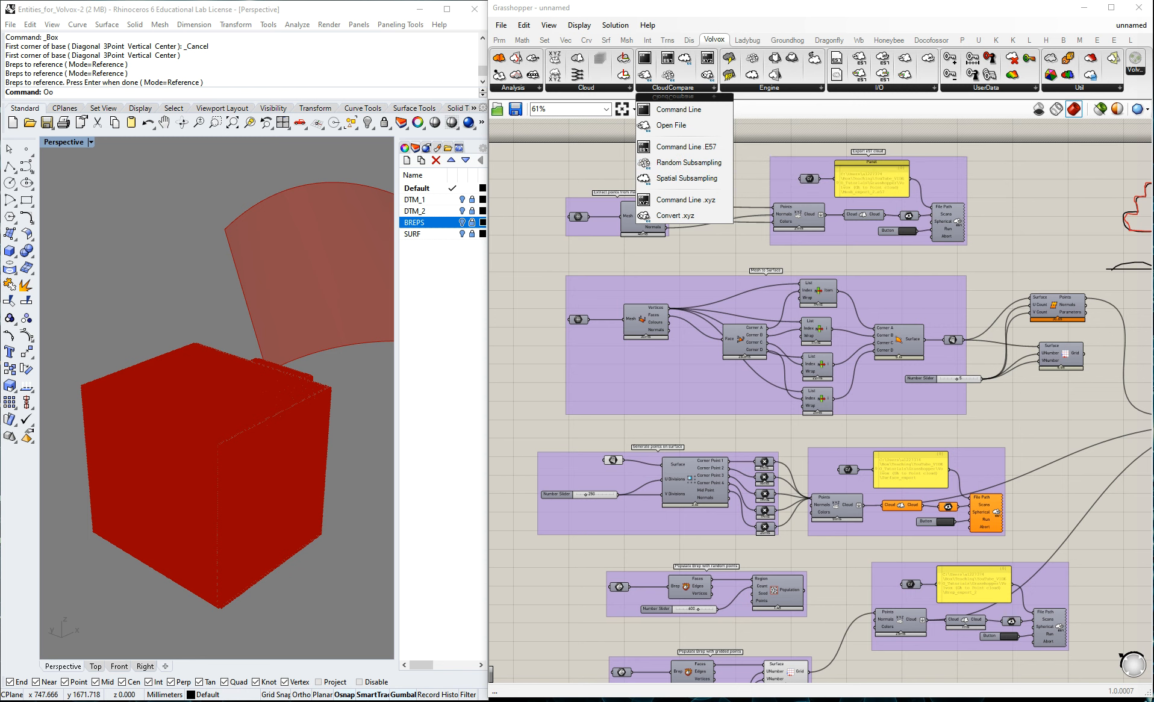
{"action": "left_click", "coordinate": [1021, 169]}
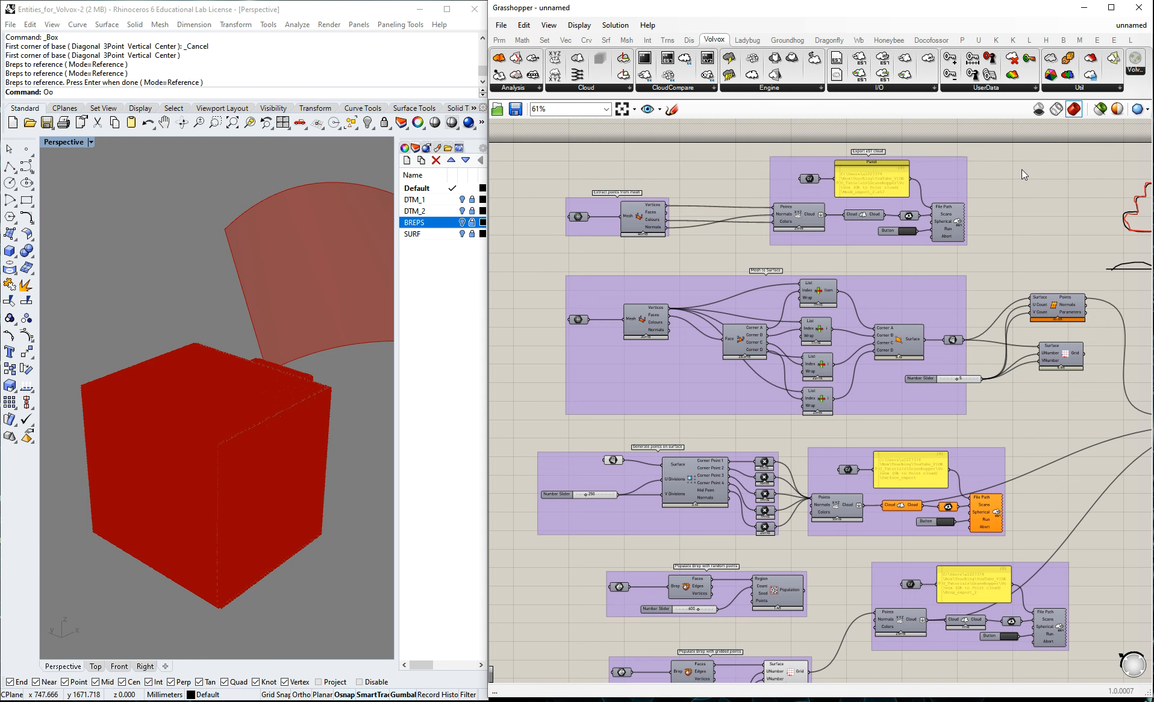
{"action": "right_click_drag", "start_coordinate": [1012, 226], "coordinate": [1011, 222]}
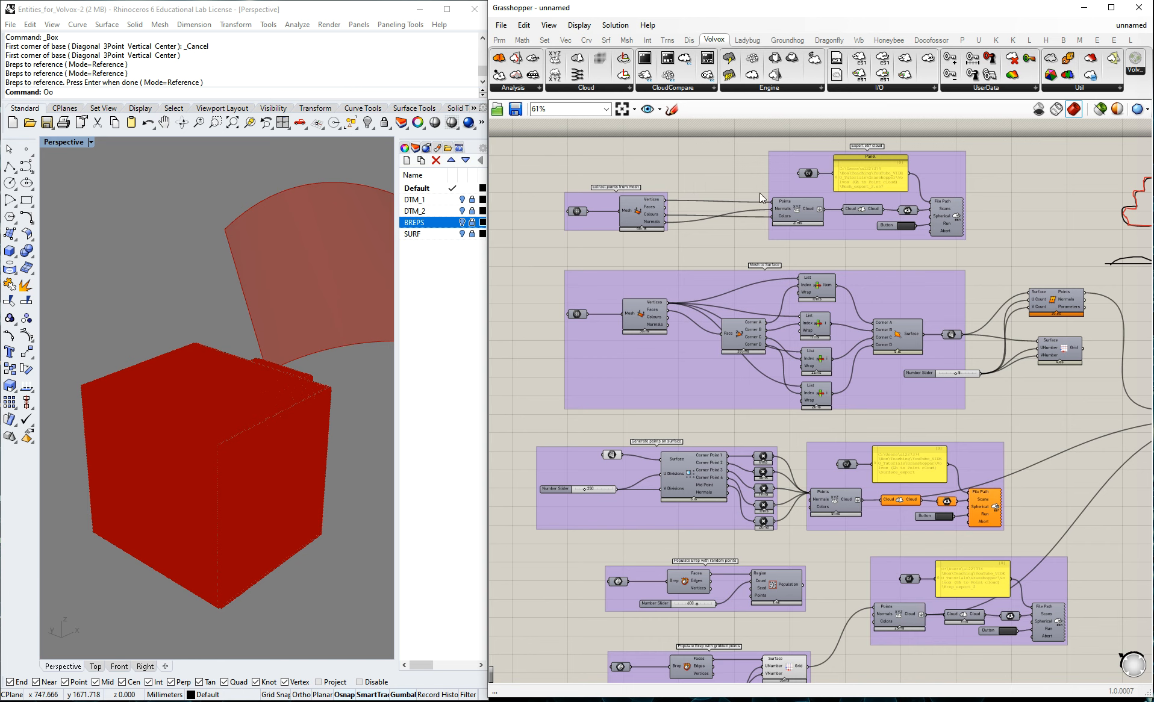
{"action": "right_click_drag", "start_coordinate": [693, 178], "coordinate": [693, 161]}
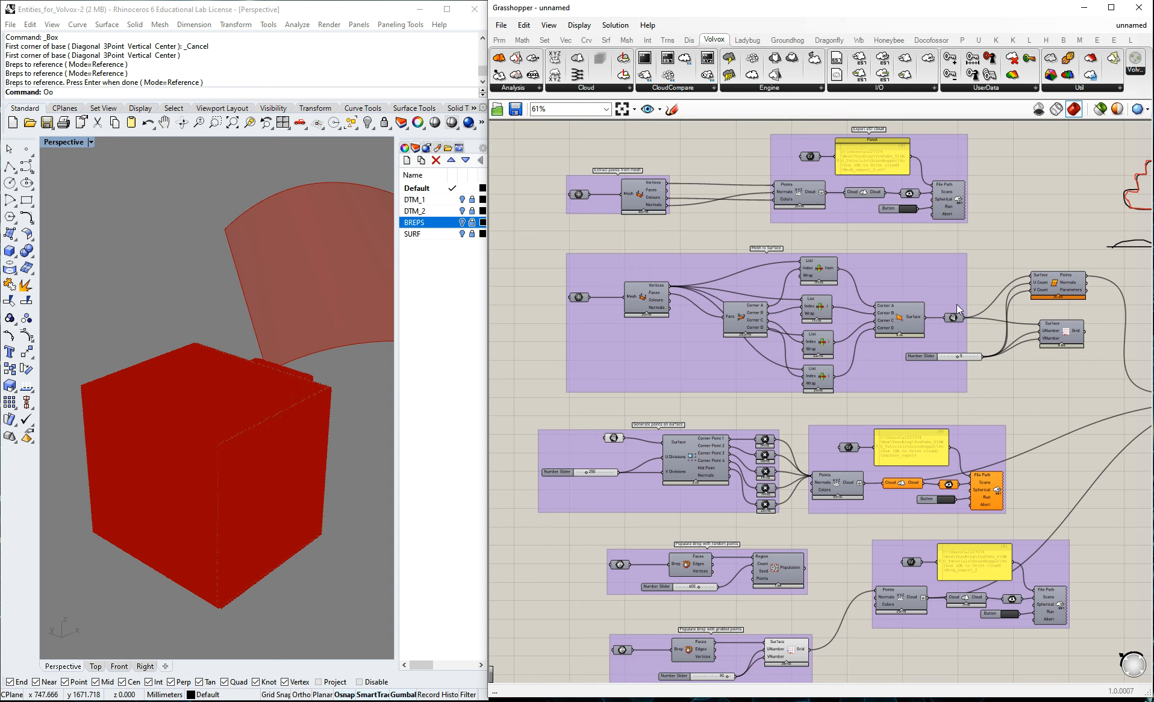